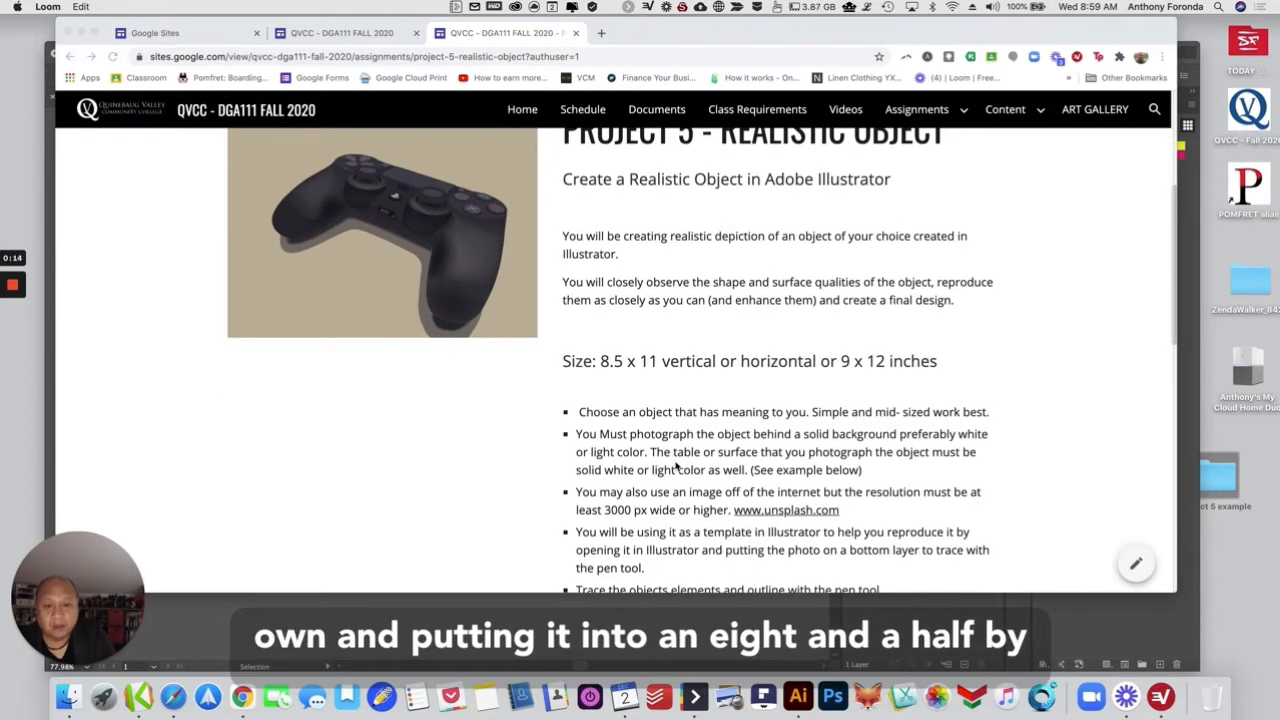
# Step: Read the Project 5 requirements and example photo on the course page, and switch to the coke-bottle.ai document in Illustrator
pyautogui.scroll(1, 677, 466)
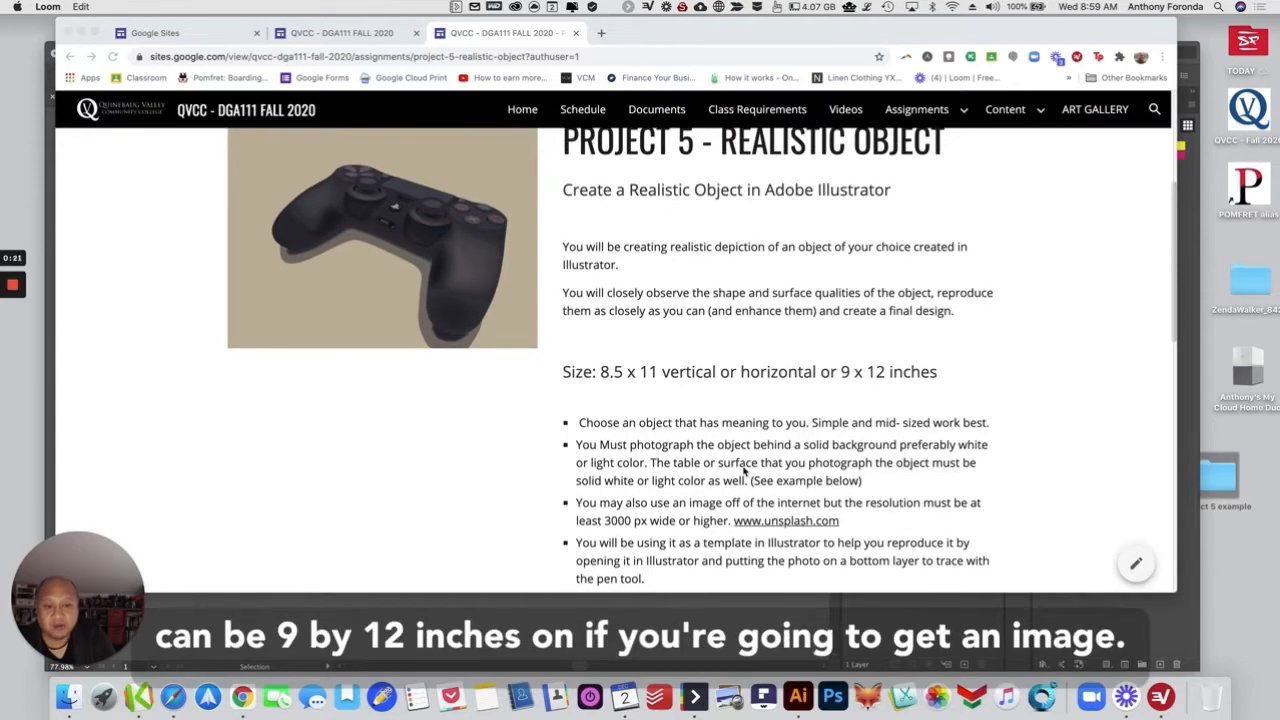
pyautogui.scroll(-5, 744, 470)
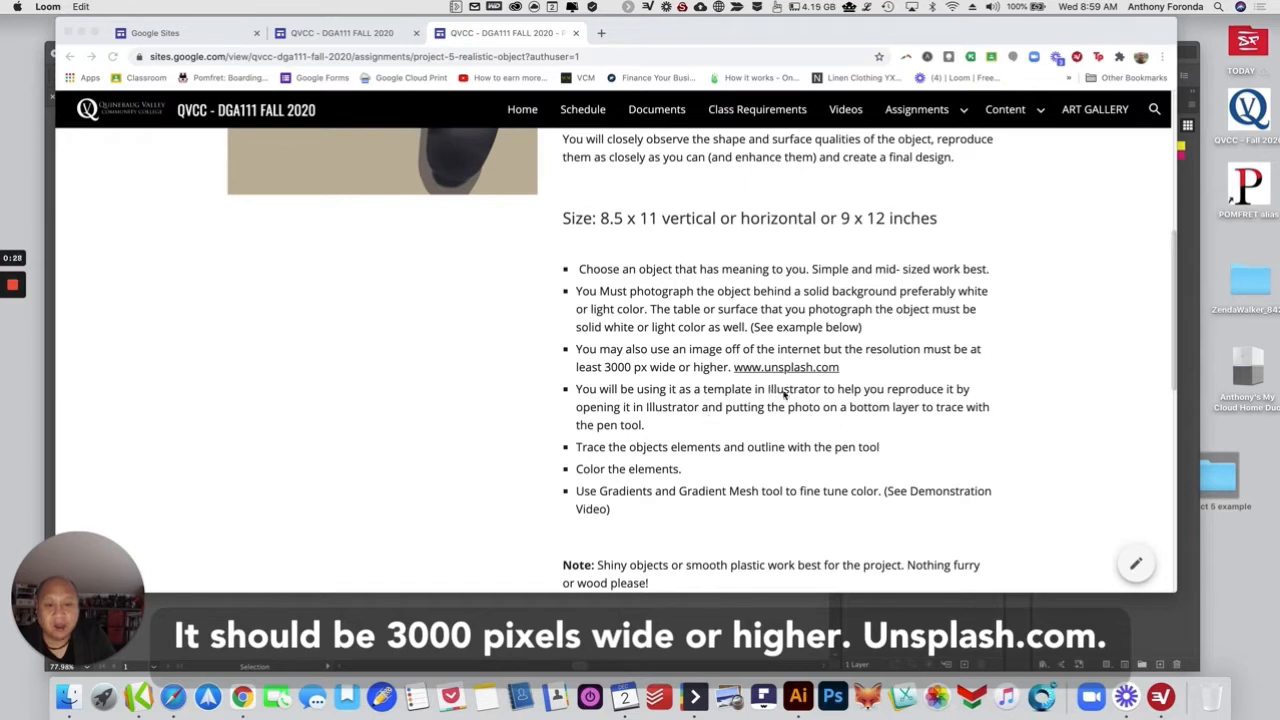
pyautogui.scroll(-1, 697, 457)
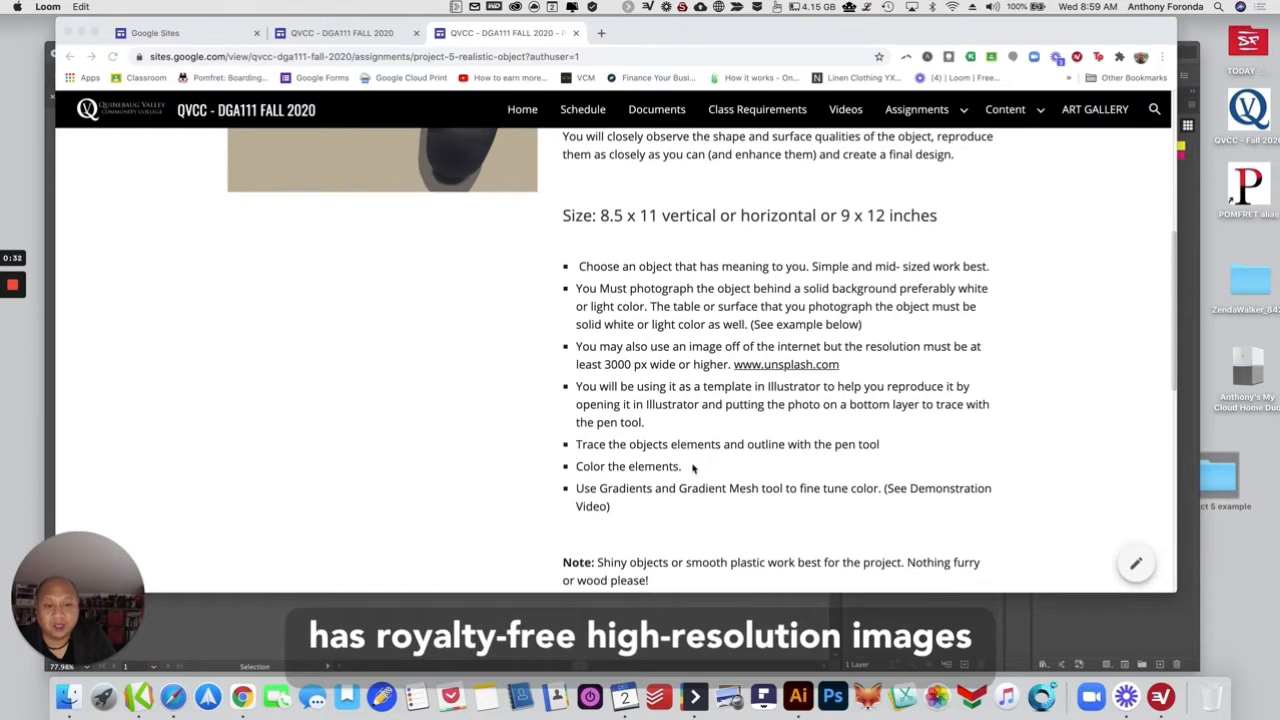
pyautogui.scroll(-5, 693, 468)
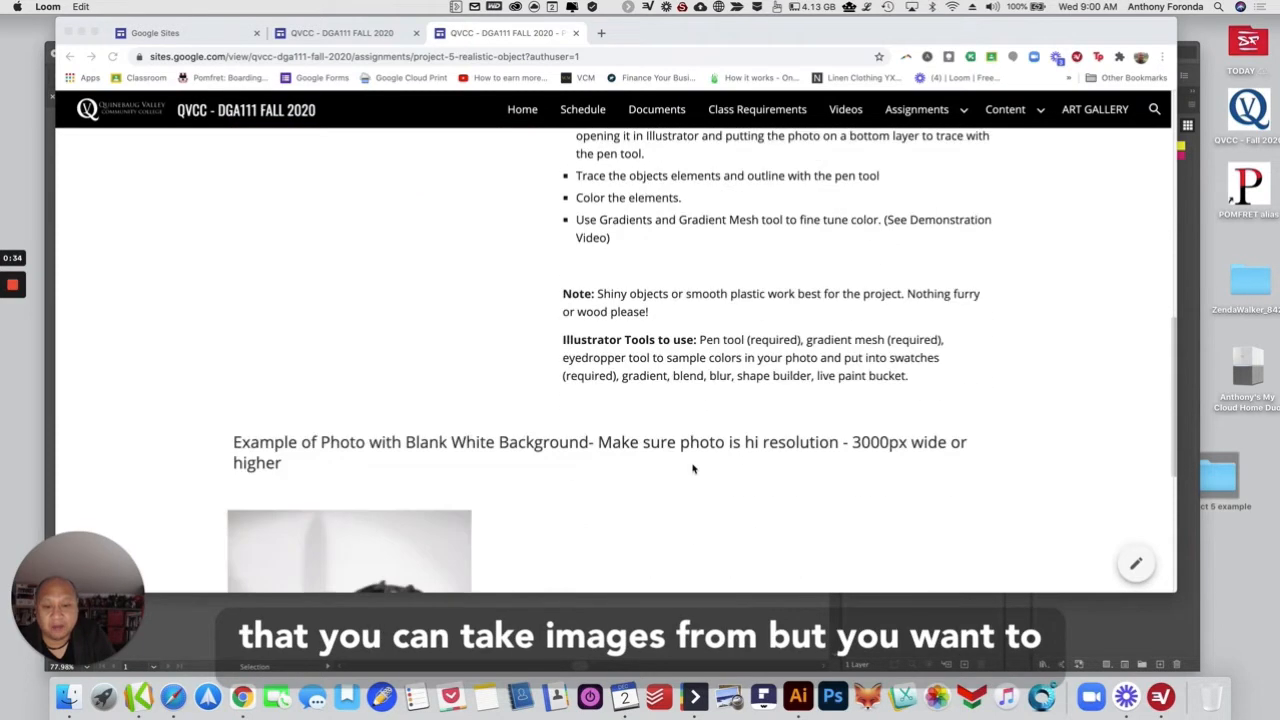
pyautogui.scroll(-5, 693, 468)
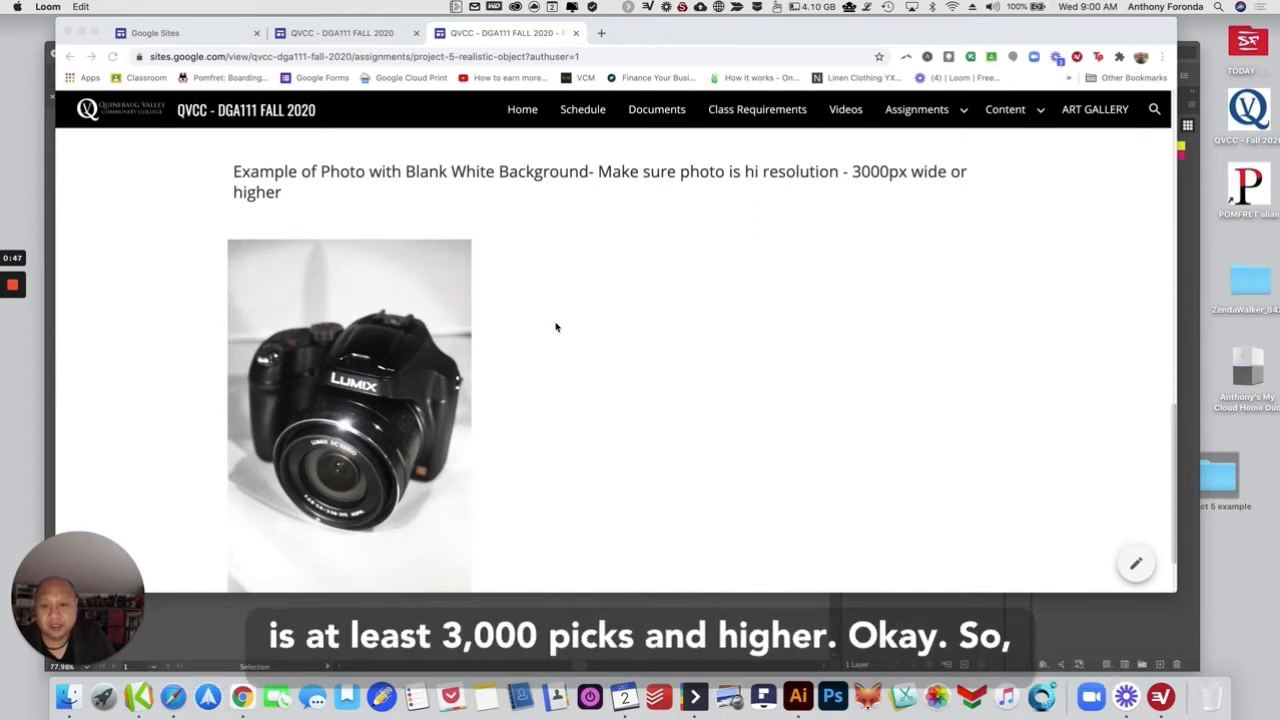
pyautogui.scroll(5, 557, 326)
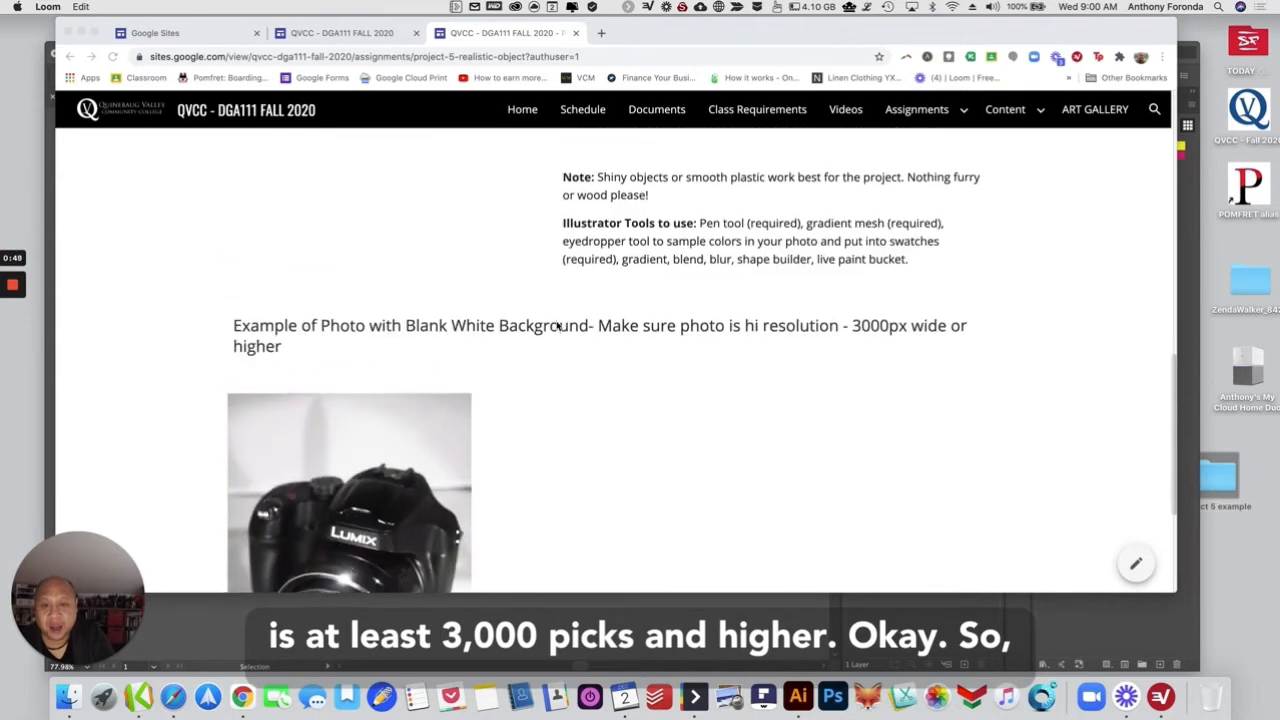
pyautogui.scroll(10, 557, 326)
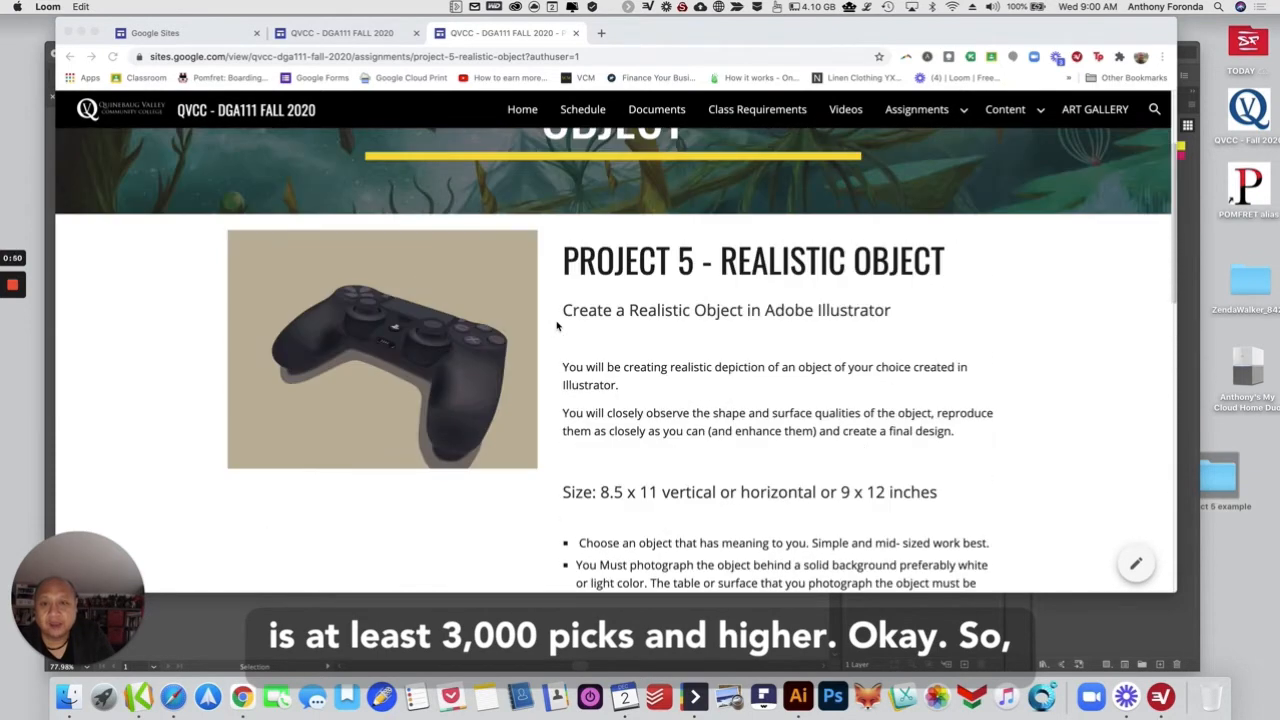
pyautogui.click(50, 246)
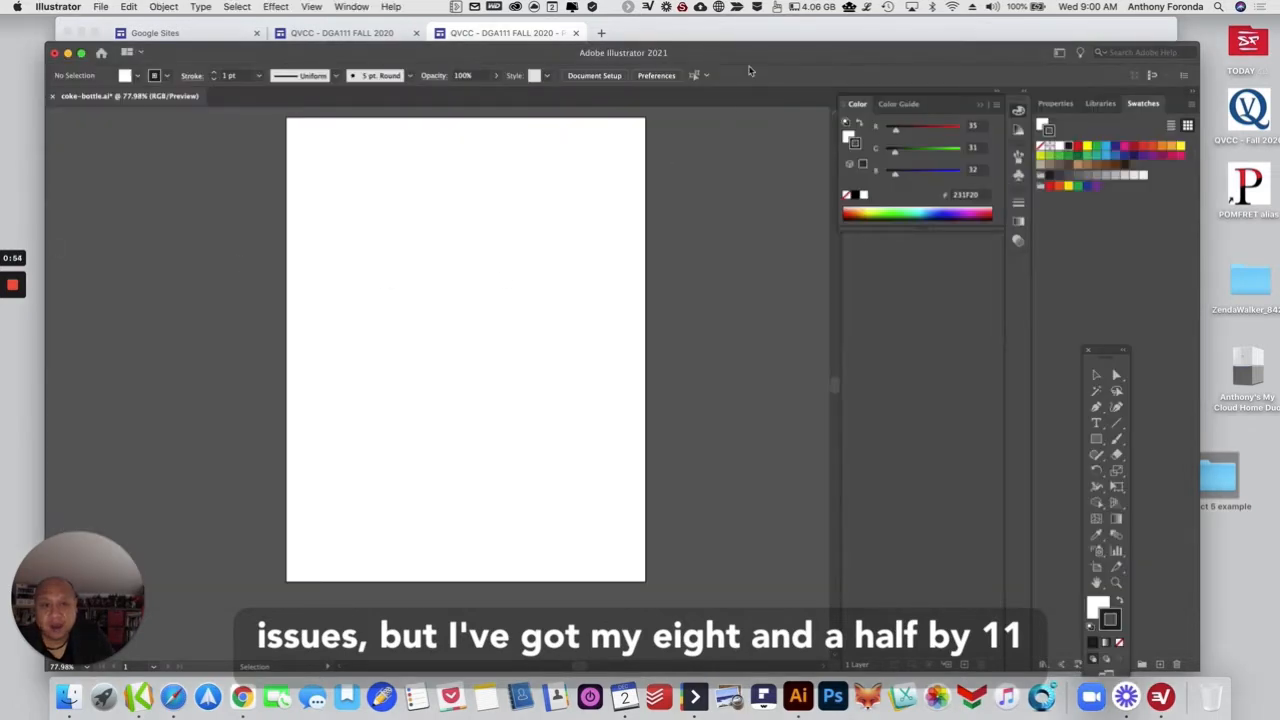
pyautogui.moveTo(755, 63)
pyautogui.mouseDown()
pyautogui.moveTo(731, 51)
pyautogui.moveTo(753, 48)
pyautogui.mouseUp()
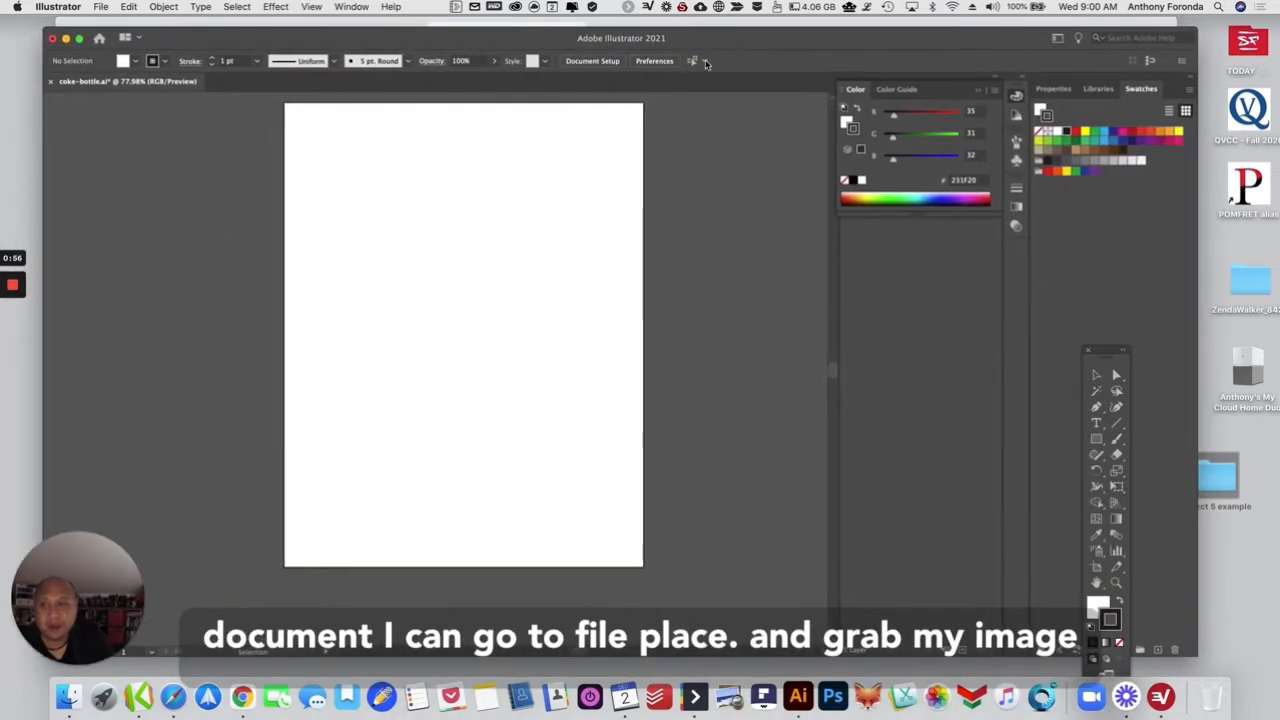
# Step: Place the 76-765067 coke-zero-sugar JPEG from the desktop's Project 5 example folder, scaled to nearly fill the artboard's height
pyautogui.click(110, 8)
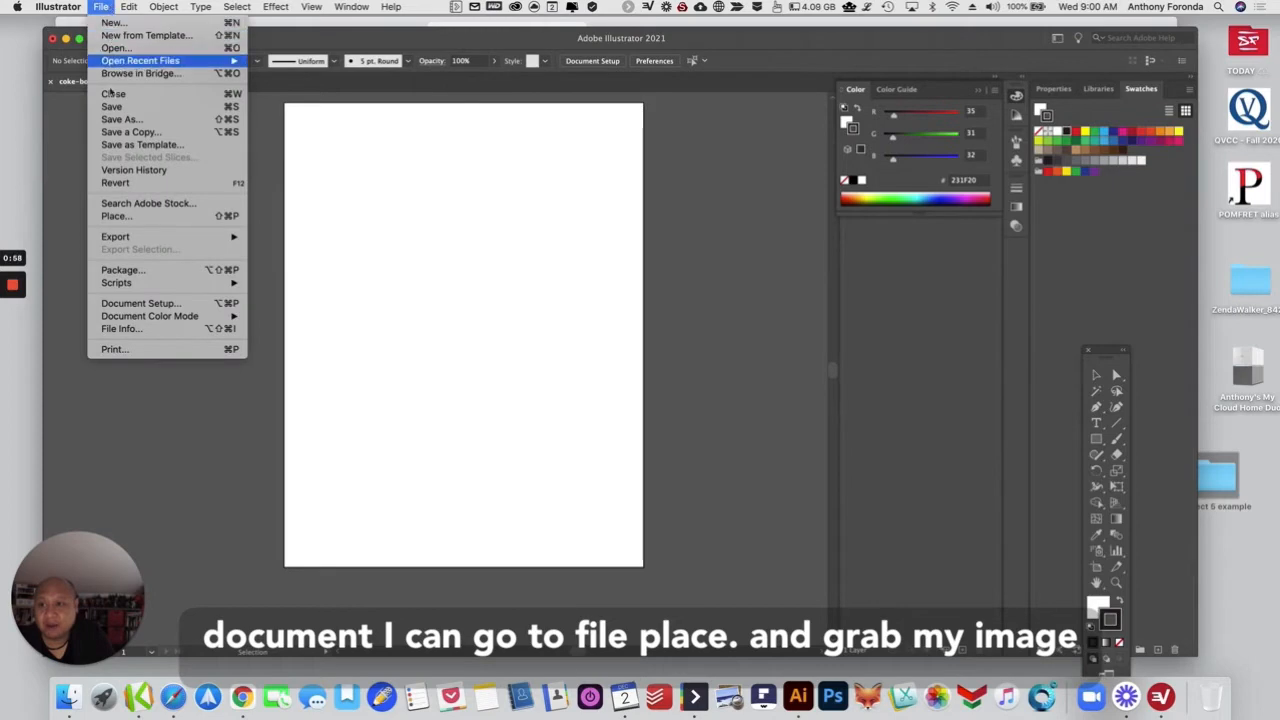
pyautogui.click(127, 221)
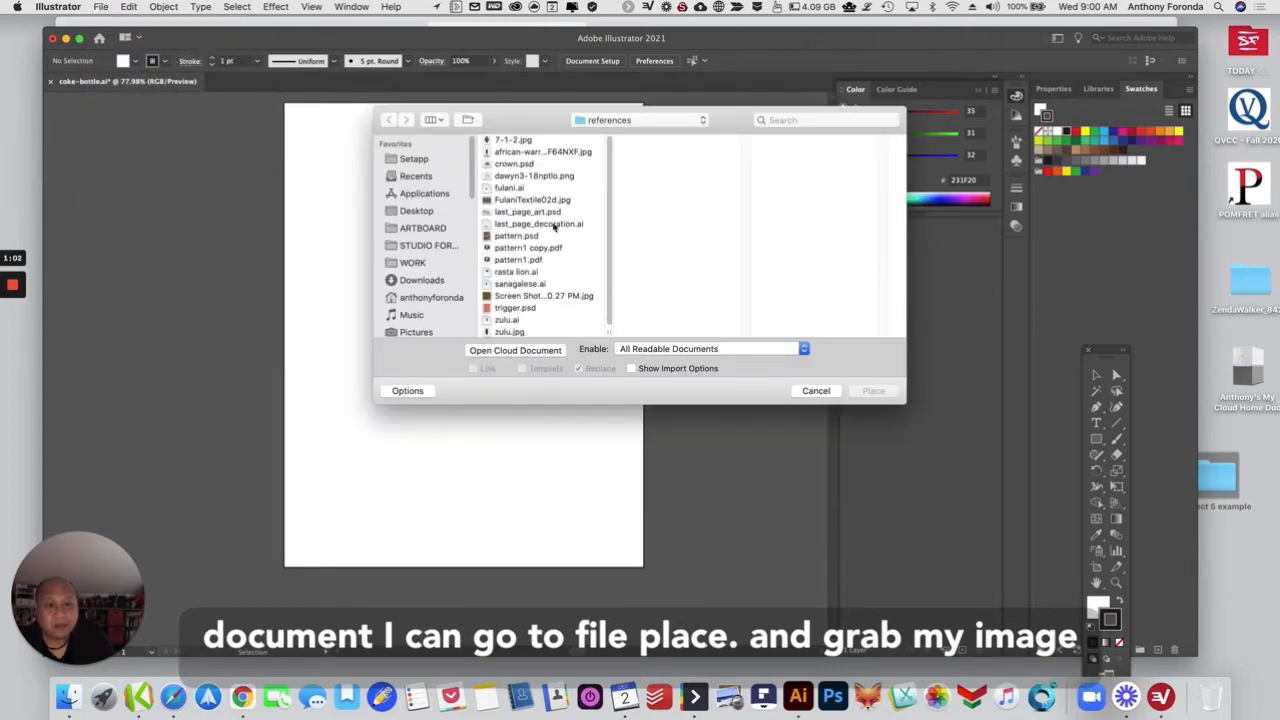
pyautogui.click(425, 213)
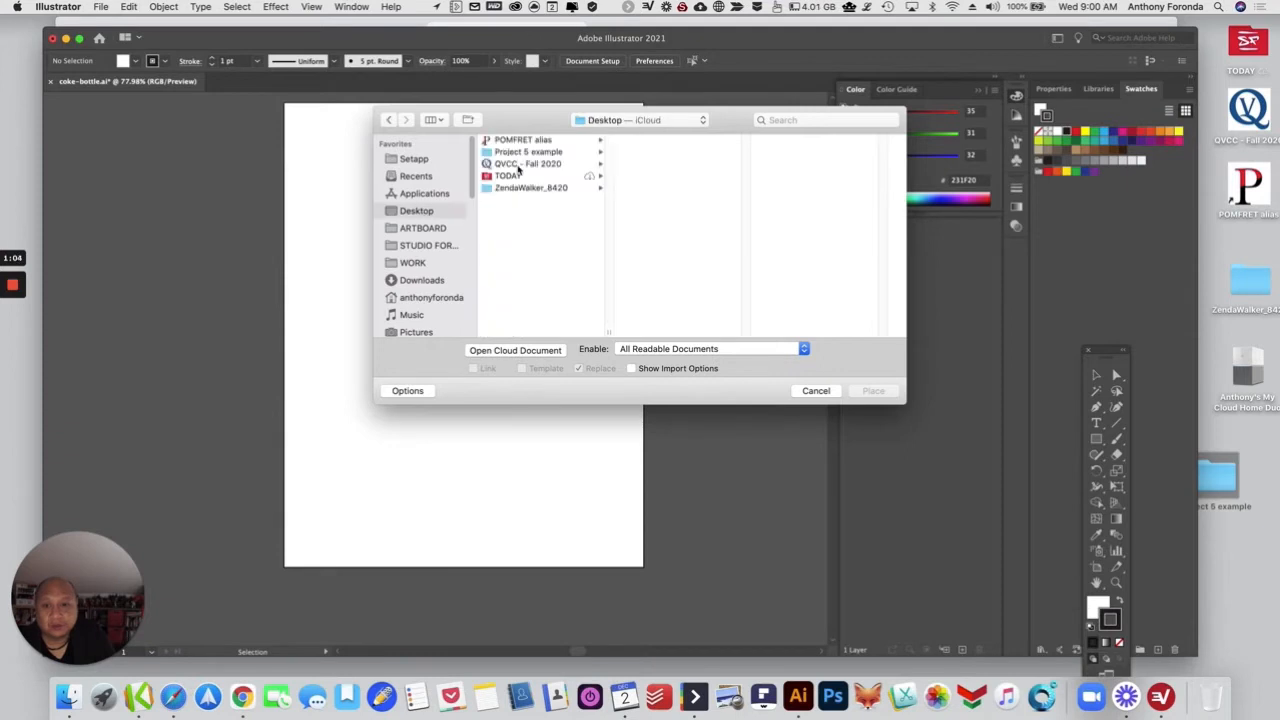
pyautogui.click(521, 189)
pyautogui.click(538, 153)
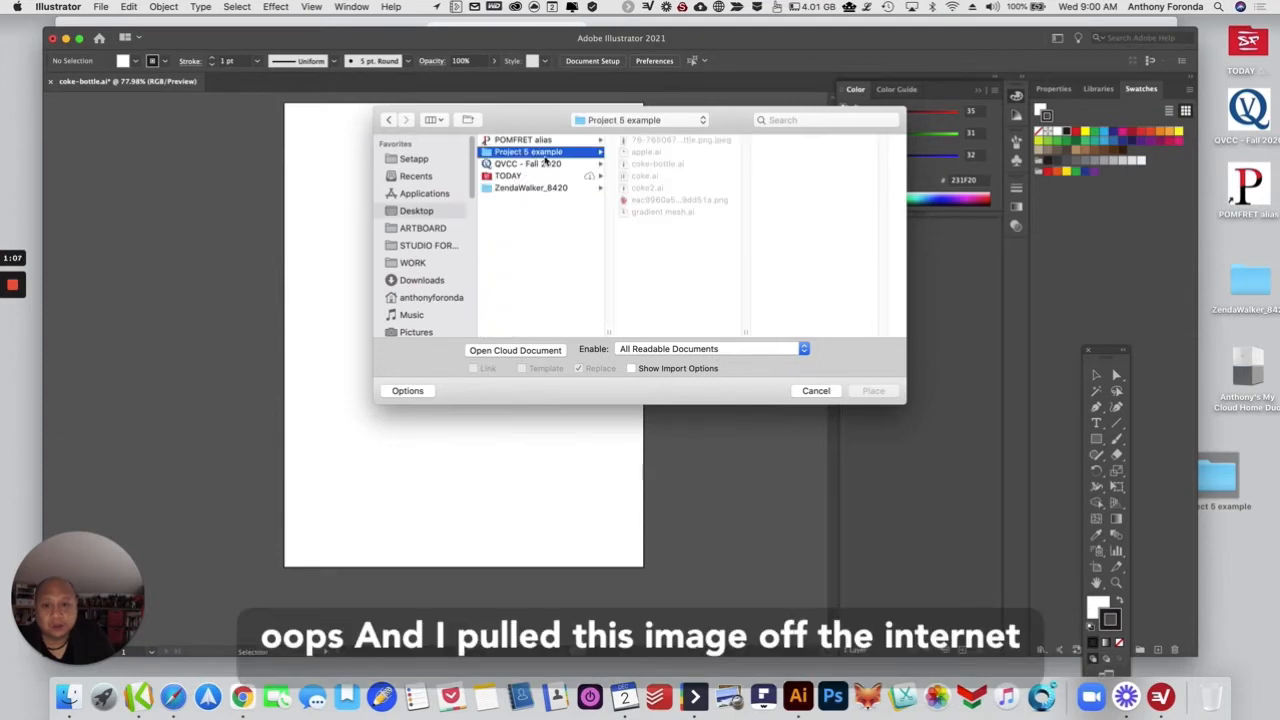
pyautogui.click(663, 141)
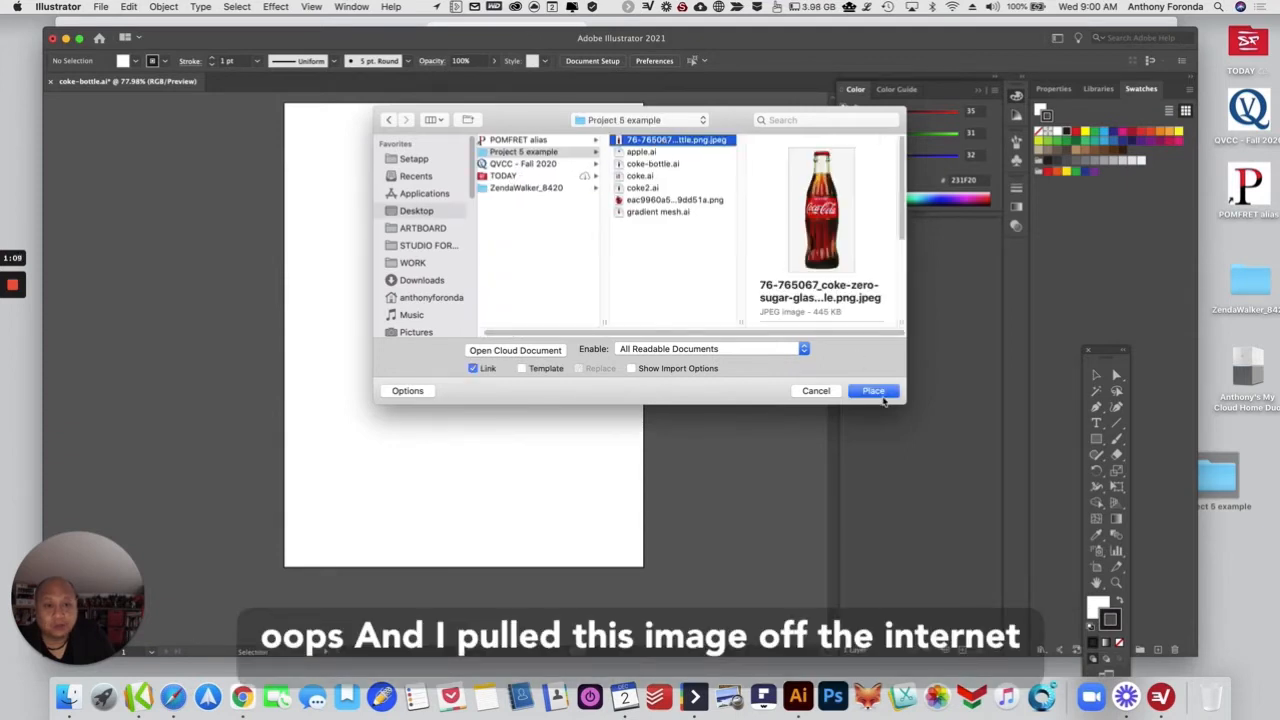
pyautogui.click(874, 391)
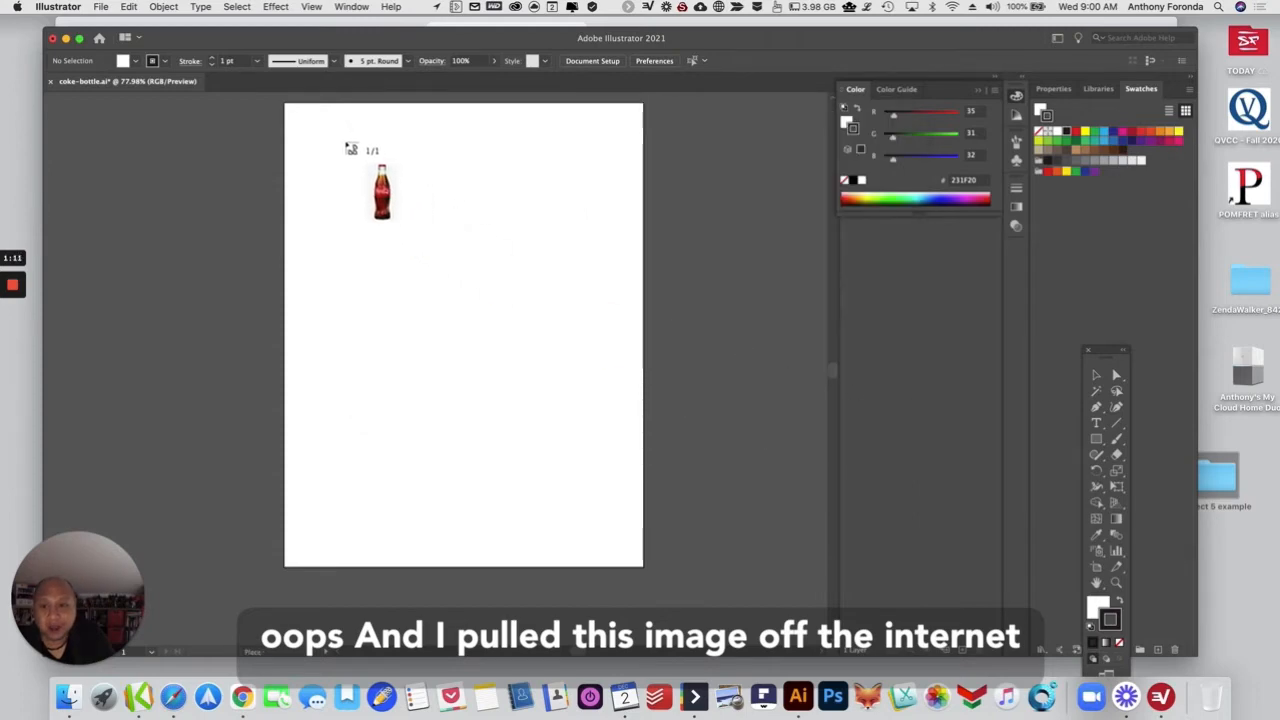
pyautogui.moveTo(343, 137); pyautogui.dragTo(645, 556)
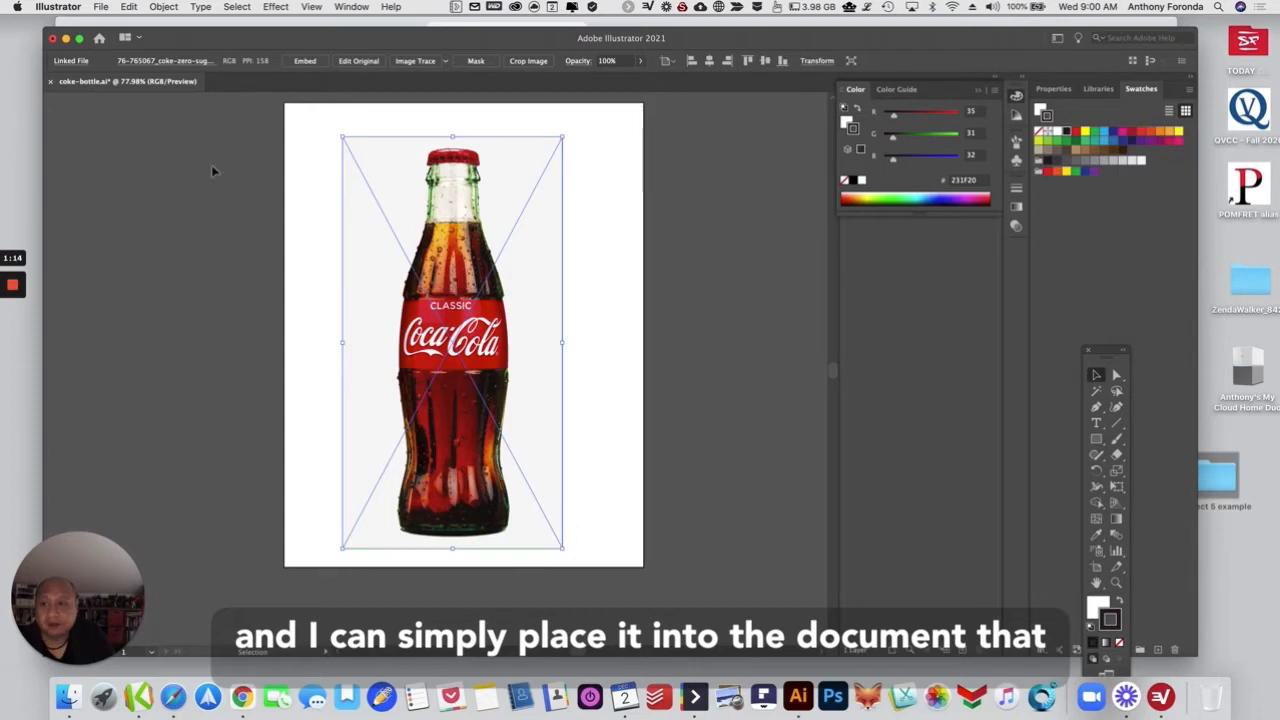
# Step: Shift the placed bottle image slightly up and to the right, and delete it from the artboard
pyautogui.moveTo(397, 273); pyautogui.dragTo(407, 265)
pyautogui.click(618, 338)
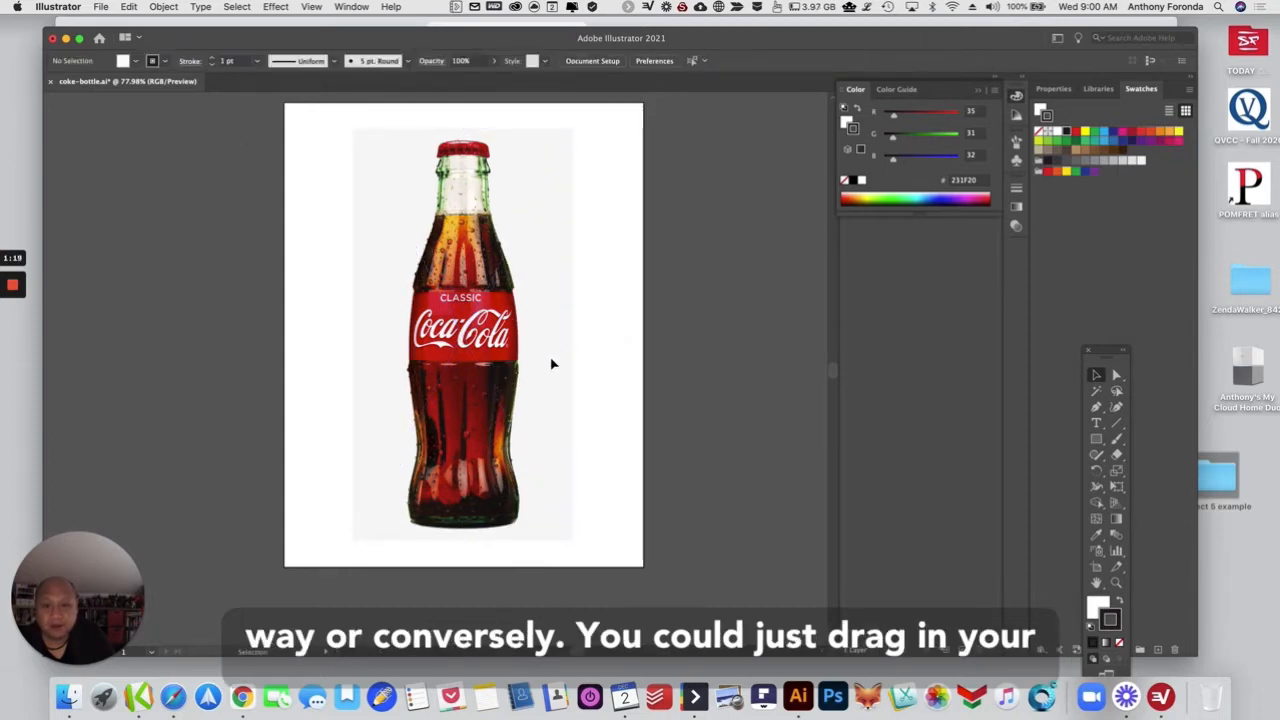
pyautogui.click(551, 364)
pyautogui.press('Delete')
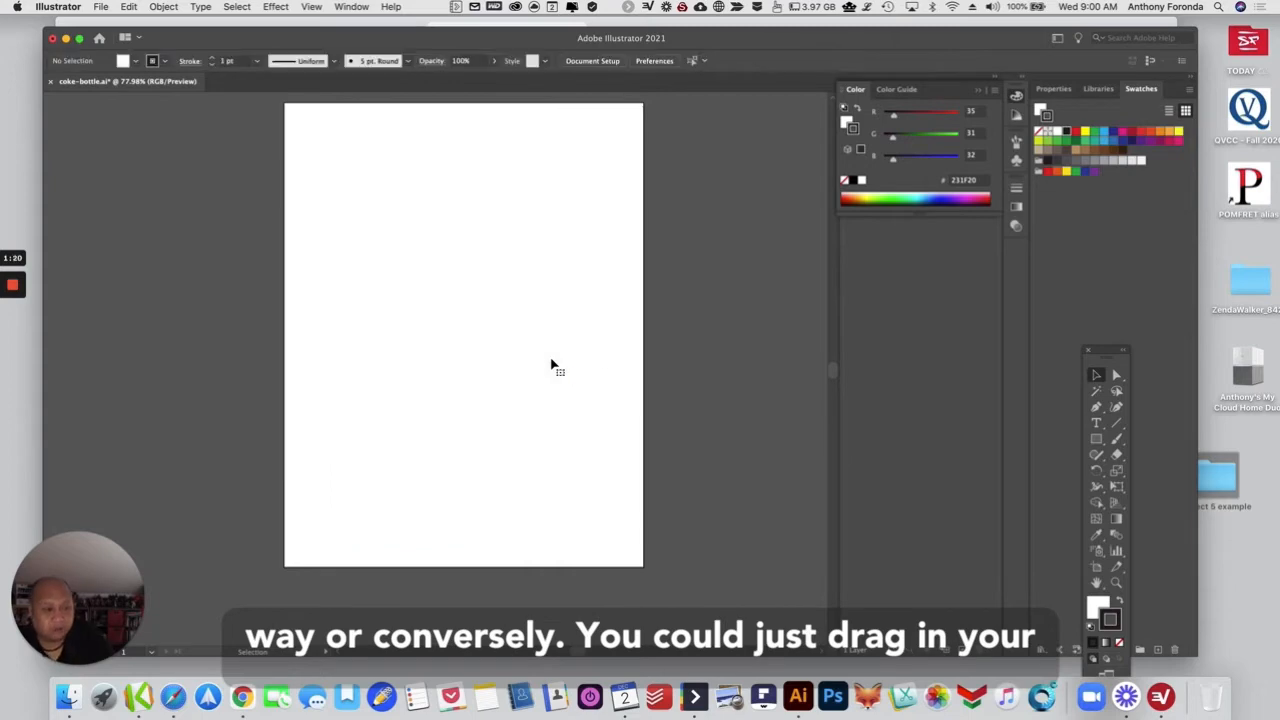
# Step: Bring the 76-765067 coke-zero-sugar JPEG into the Illustrator document directly from the Project 5 example folder in Finder
pyautogui.doubleClick(1221, 481)
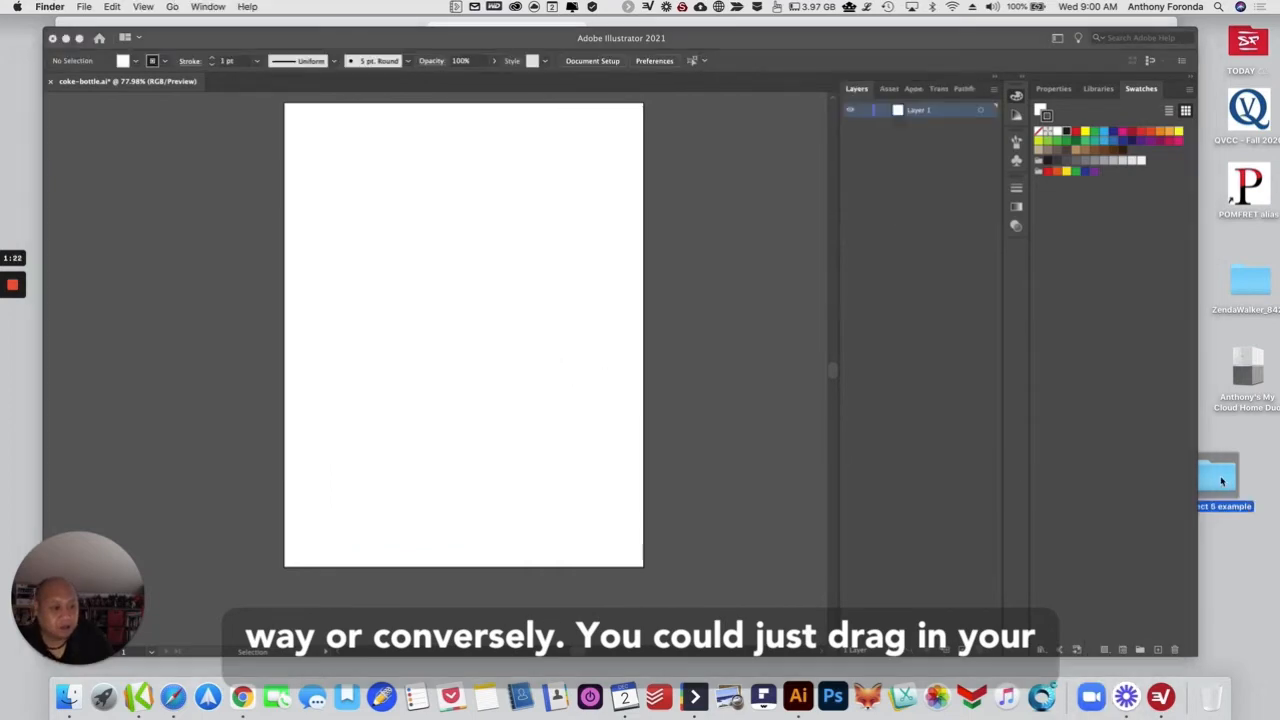
pyautogui.moveTo(806, 230); pyautogui.dragTo(506, 290)
pyautogui.scroll(5, 489, 350)
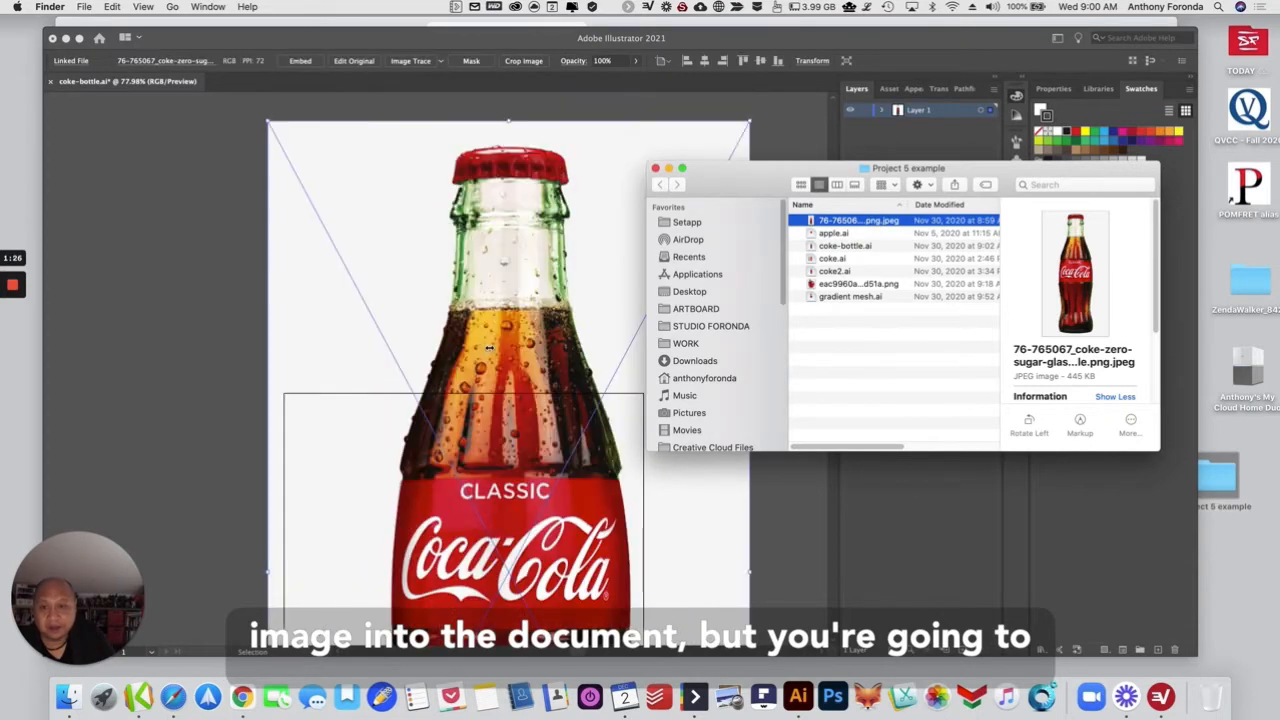
# Step: Scale the bottle image down proportionally to fit inside the artboard, and centre it on the page with a margin all around
pyautogui.click(268, 121)
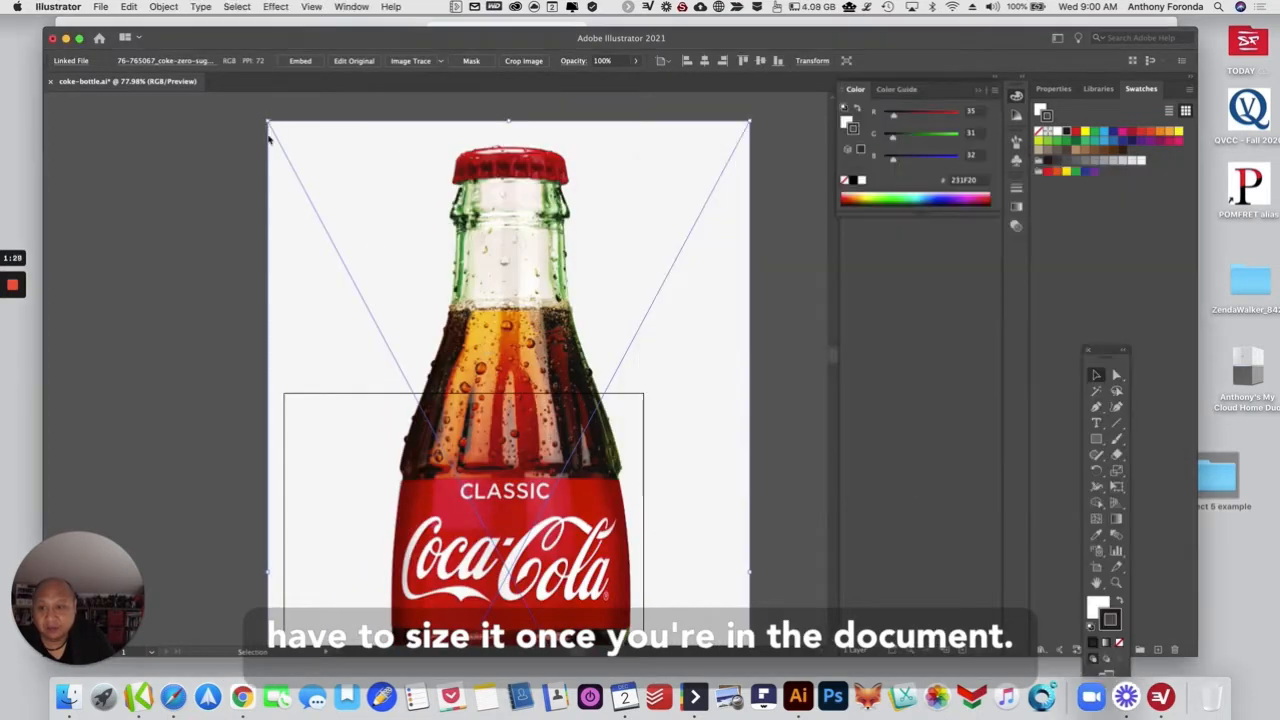
pyautogui.moveTo(268, 121); pyautogui.dragTo(420, 446)
pyautogui.scroll(-10, 466, 460)
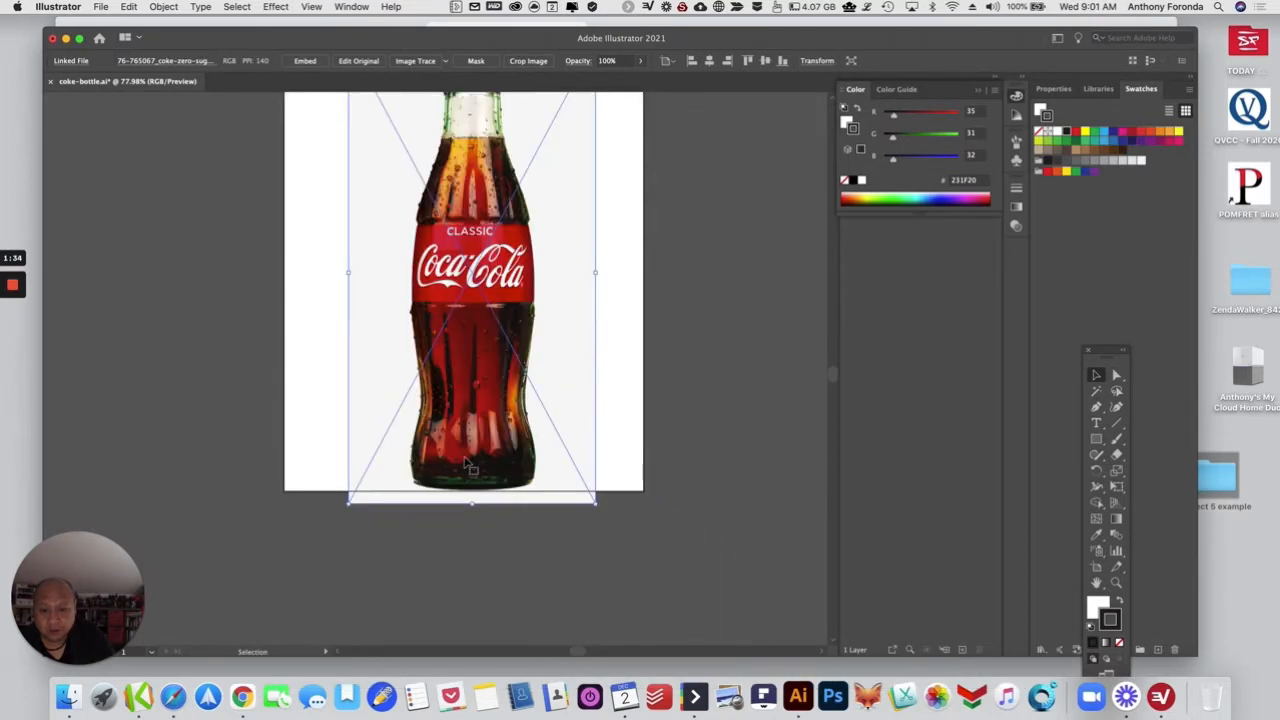
pyautogui.moveTo(596, 508); pyautogui.dragTo(563, 462)
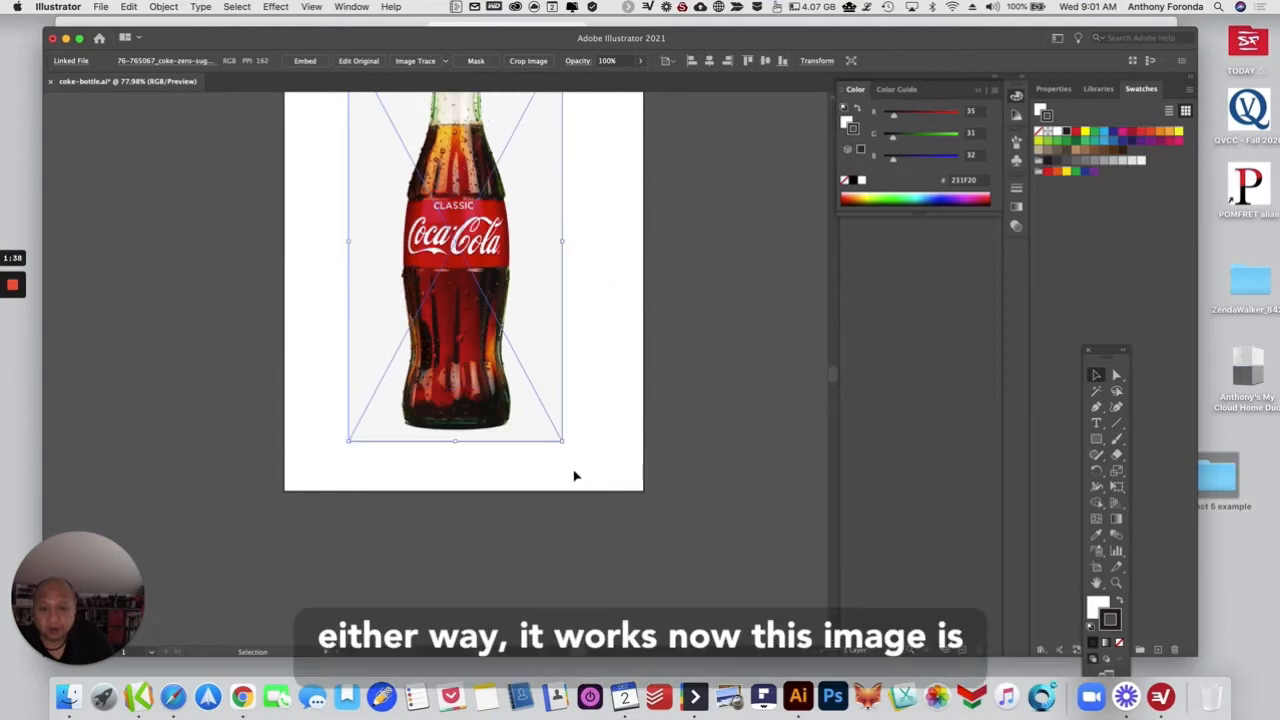
pyautogui.click(607, 430)
pyautogui.scroll(3, 608, 428)
pyautogui.click(516, 437)
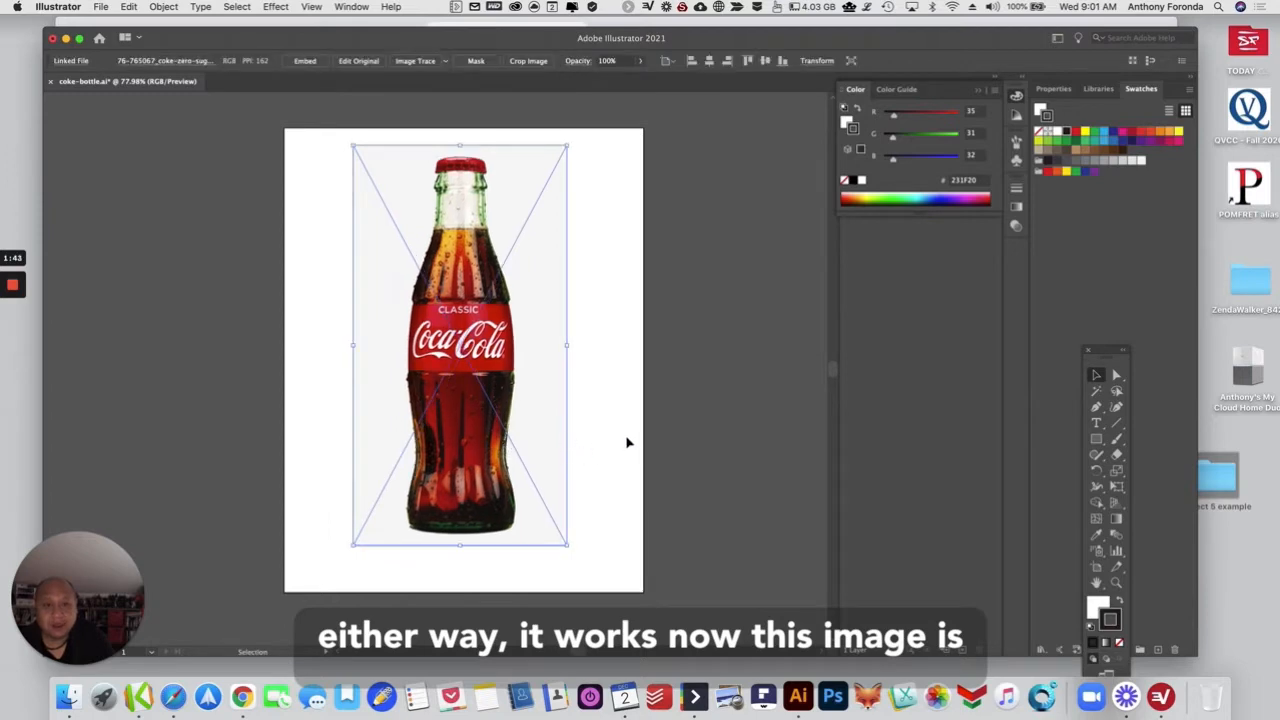
# Step: Reveal the layer list, create a new layer above Layer 1, and paste a copy of the bottle image onto it
pyautogui.click(368, 7)
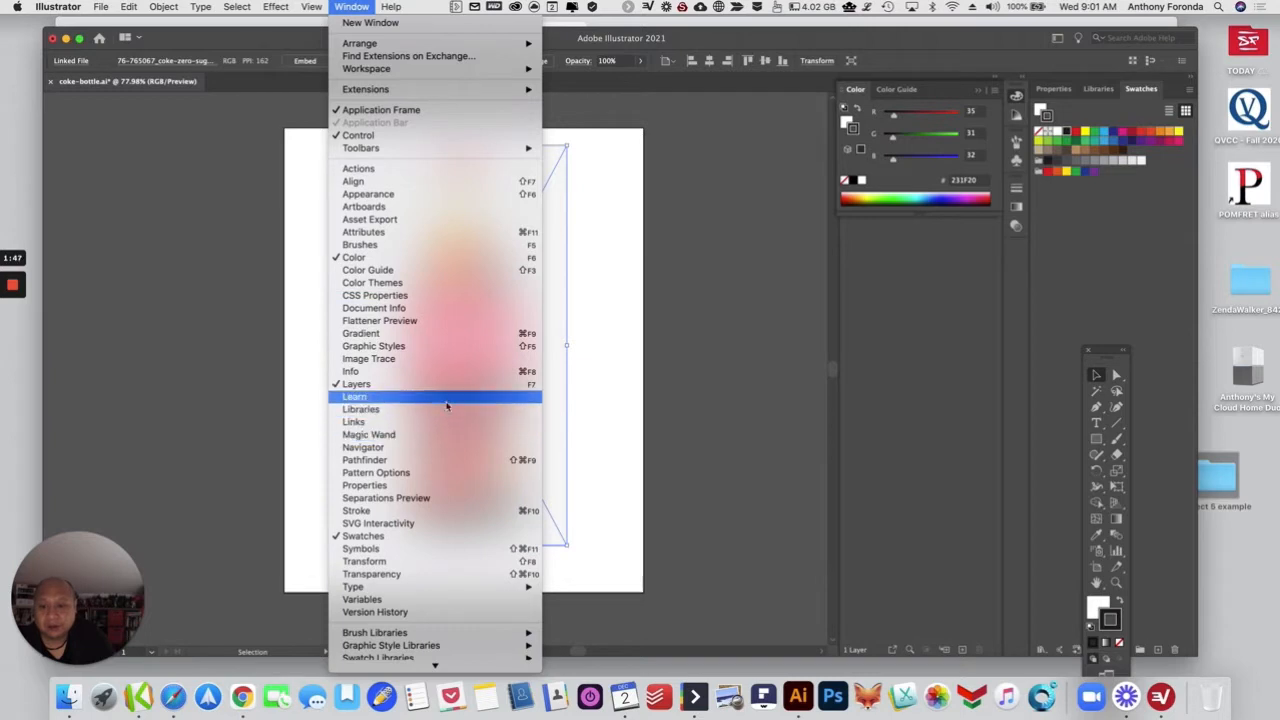
pyautogui.click(746, 277)
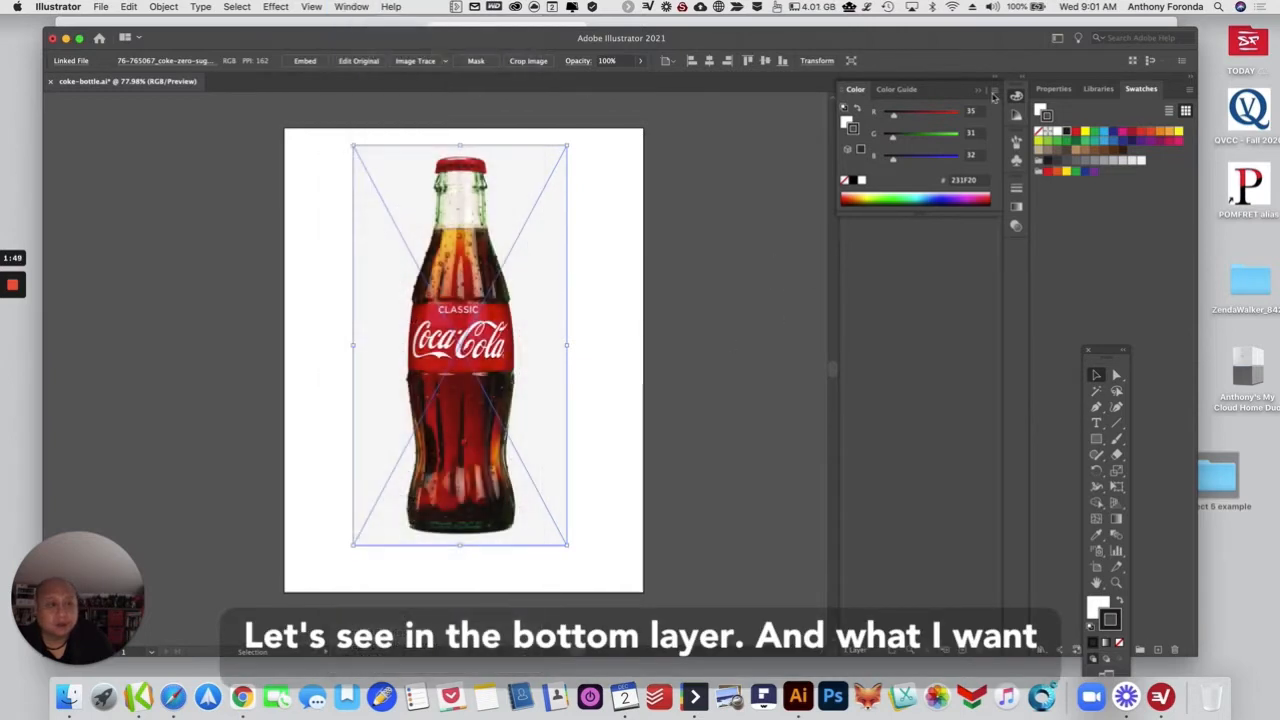
pyautogui.click(978, 93)
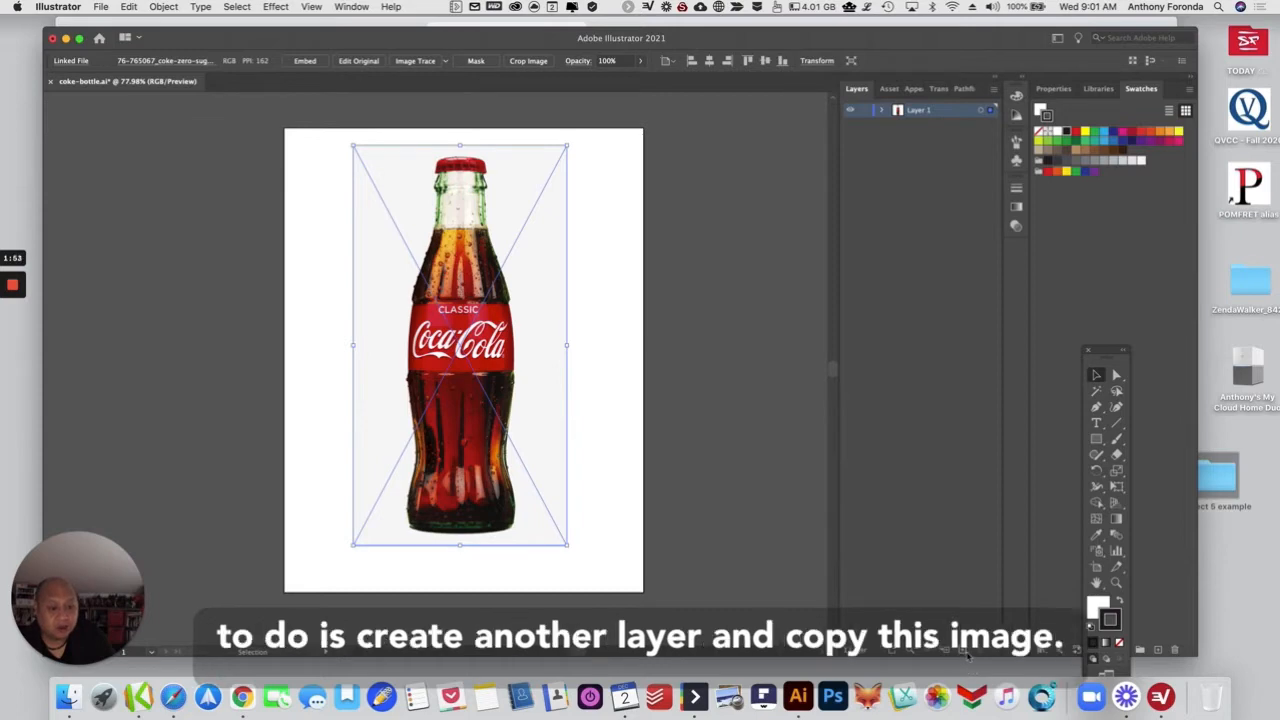
pyautogui.click(964, 651)
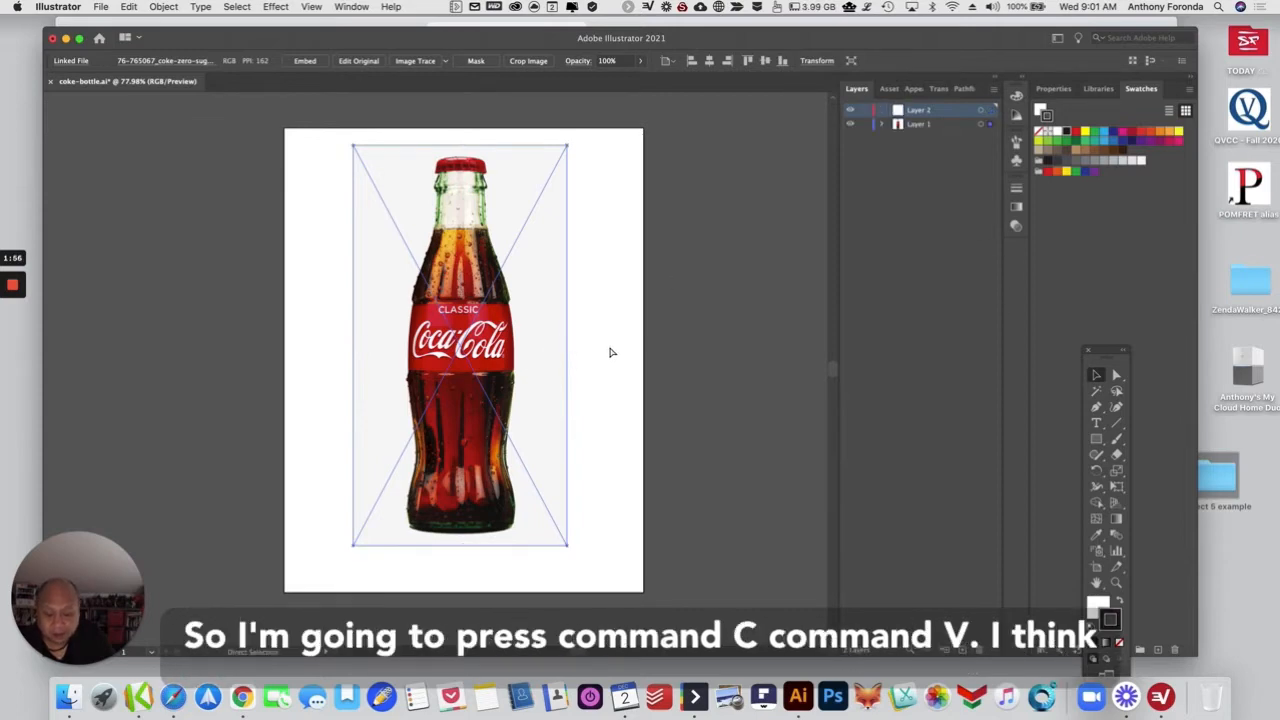
pyautogui.press('super+c')
pyautogui.press('super+v')
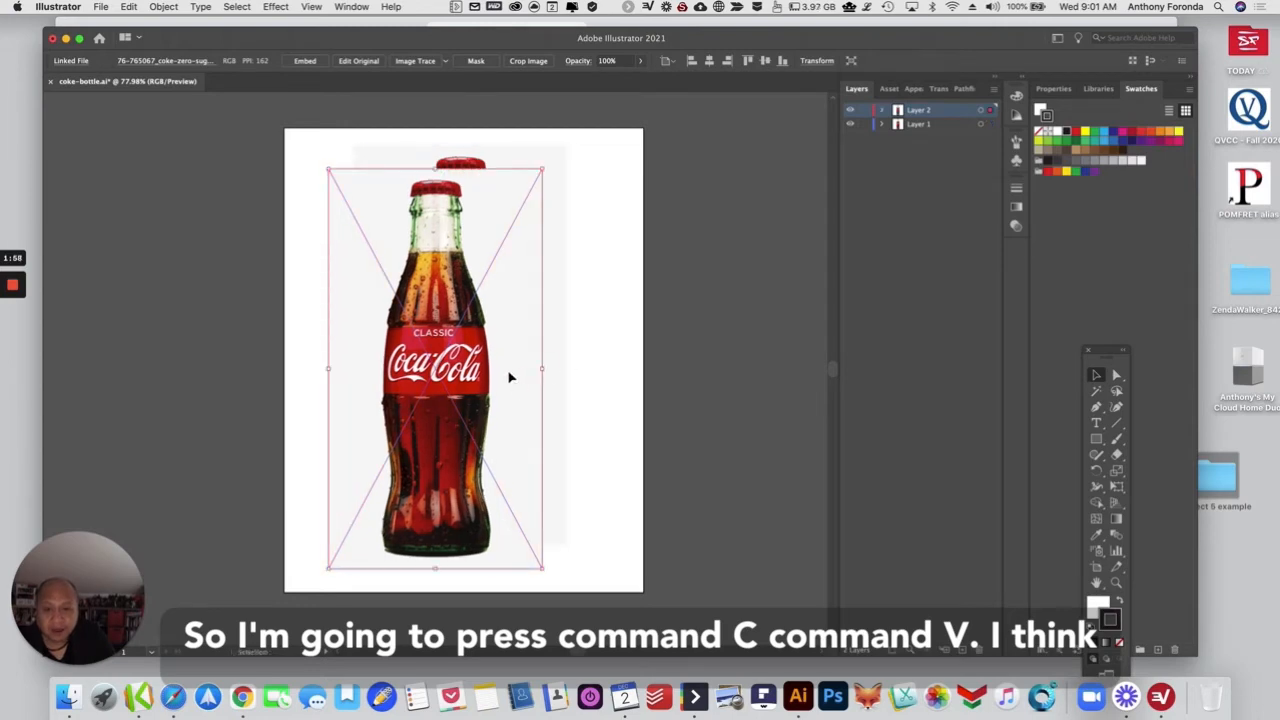
# Step: Move the copied bottle image just off the artboard's right edge, and recentre the original bottle image on the artboard
pyautogui.moveTo(509, 374); pyautogui.dragTo(603, 366)
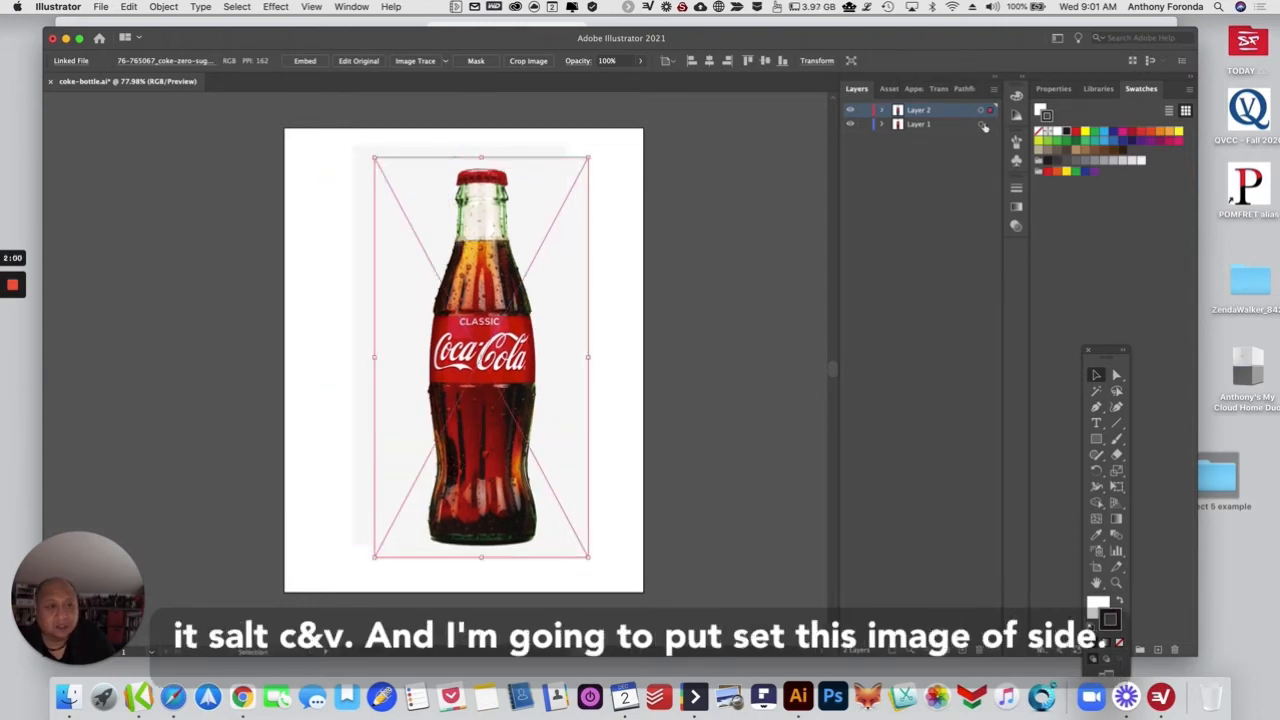
pyautogui.moveTo(537, 300); pyautogui.dragTo(749, 329)
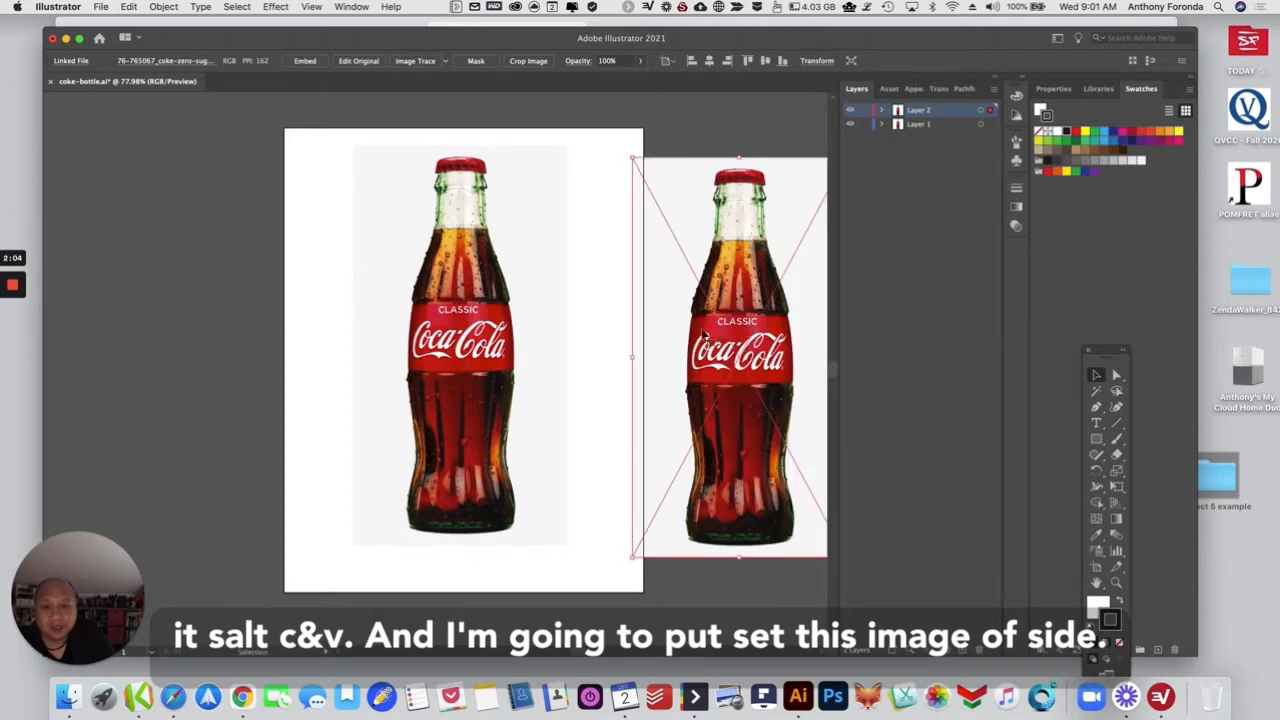
pyautogui.moveTo(535, 336); pyautogui.dragTo(514, 337)
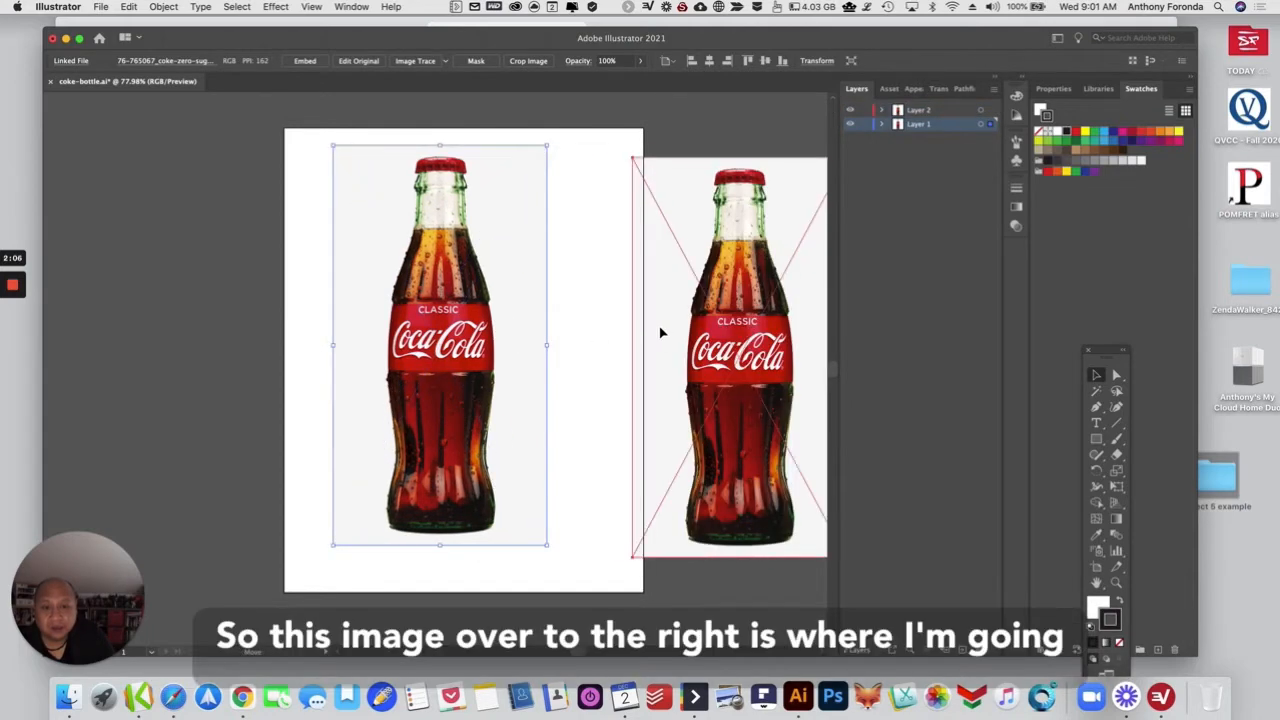
pyautogui.moveTo(671, 334); pyautogui.dragTo(686, 337)
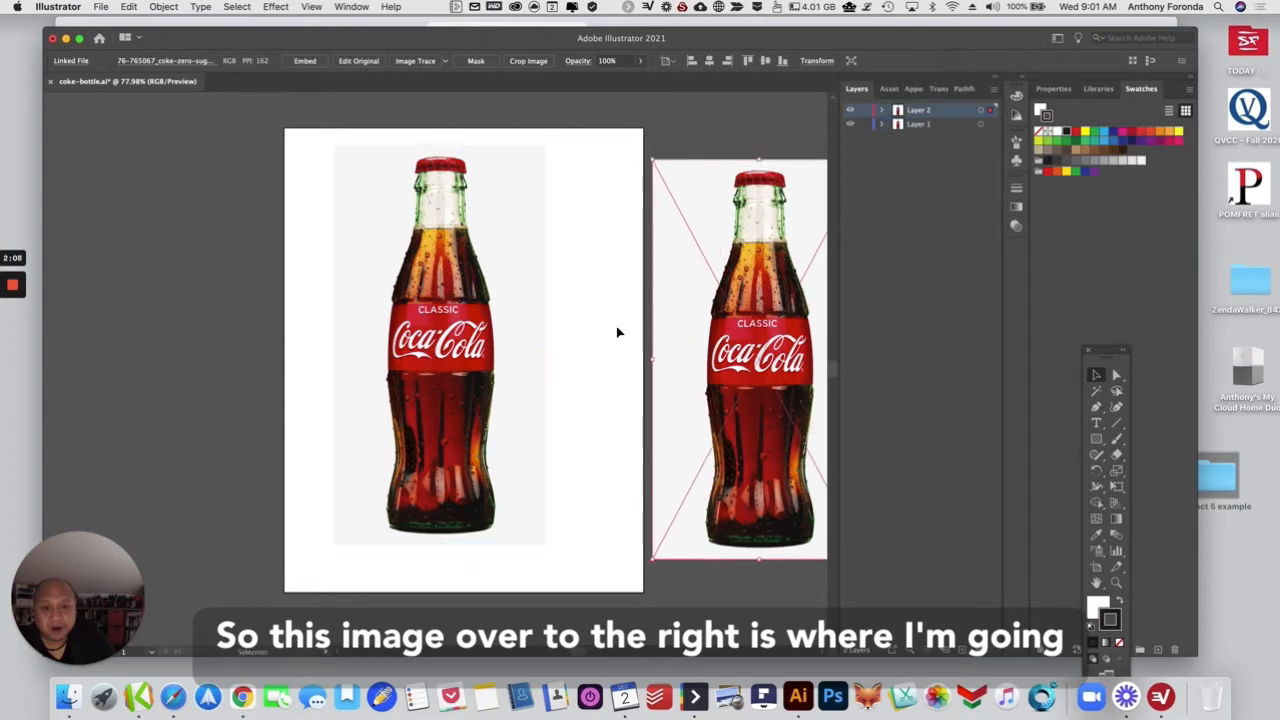
pyautogui.moveTo(505, 343); pyautogui.dragTo(525, 351)
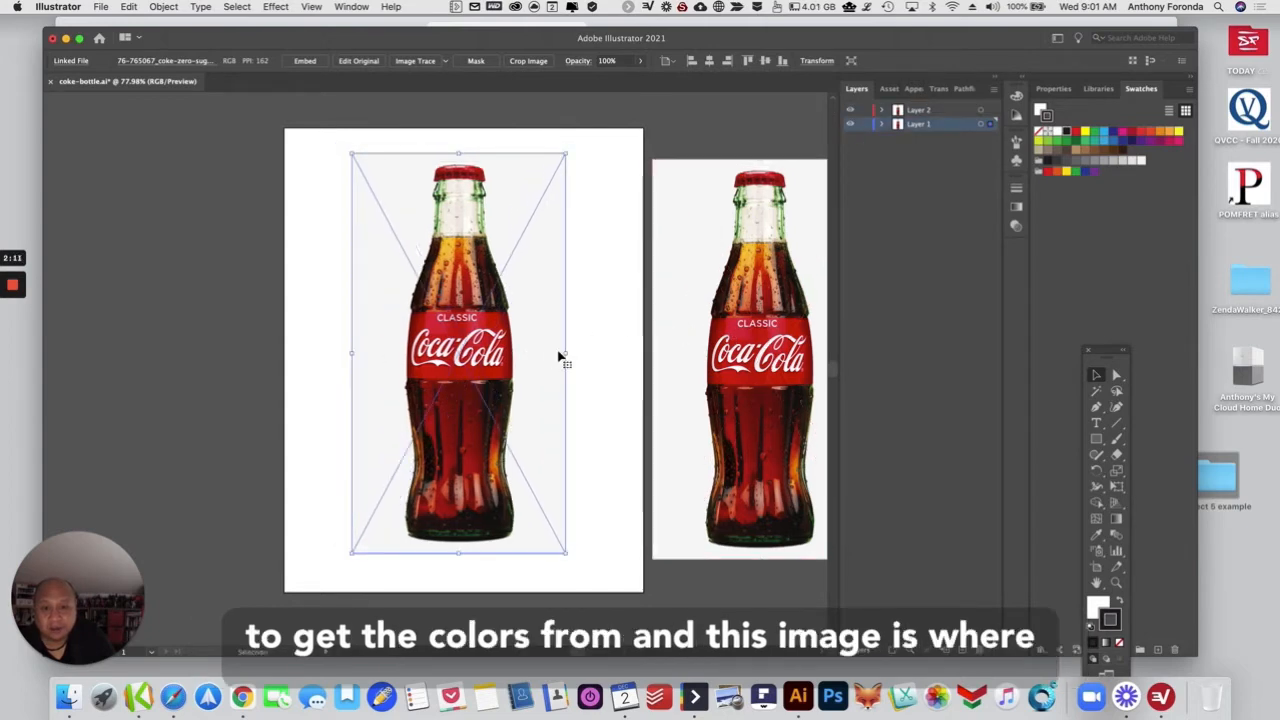
pyautogui.click(580, 357)
pyautogui.click(529, 371)
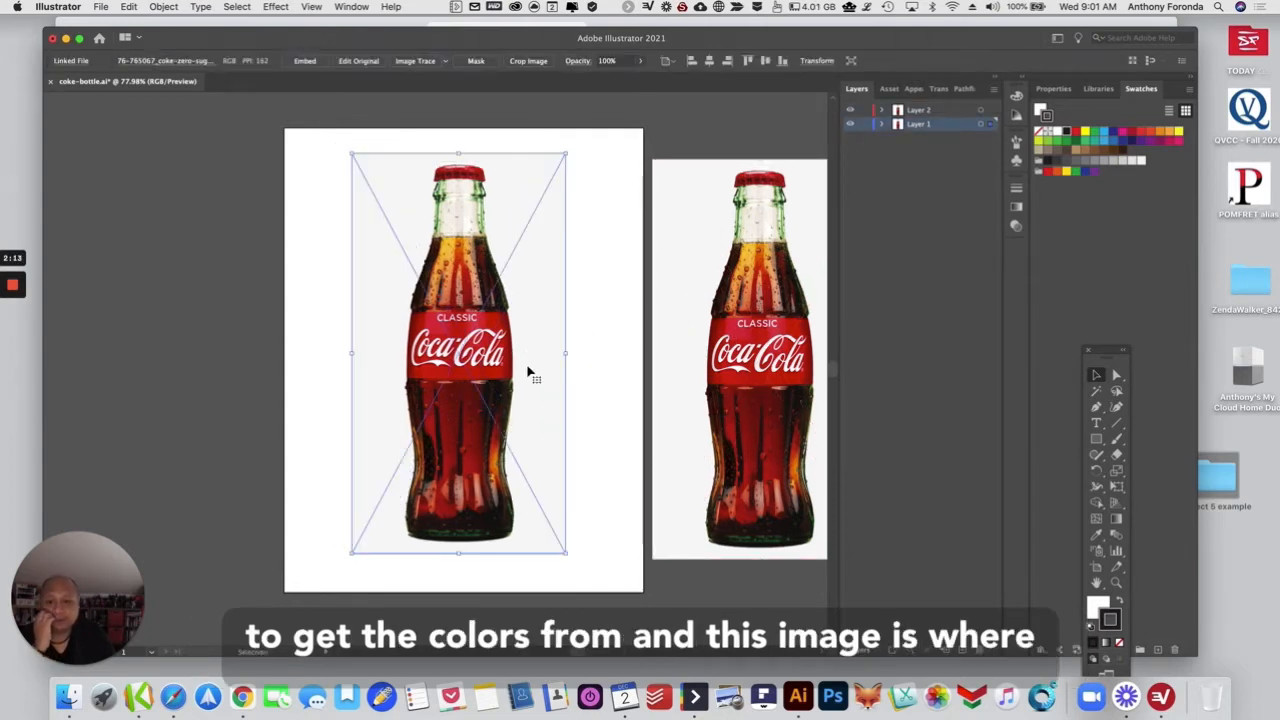
# Step: Lock Layer 1, which holds the bottle image on the artboard, and turn on image dimming in its layer options
pyautogui.click(588, 381)
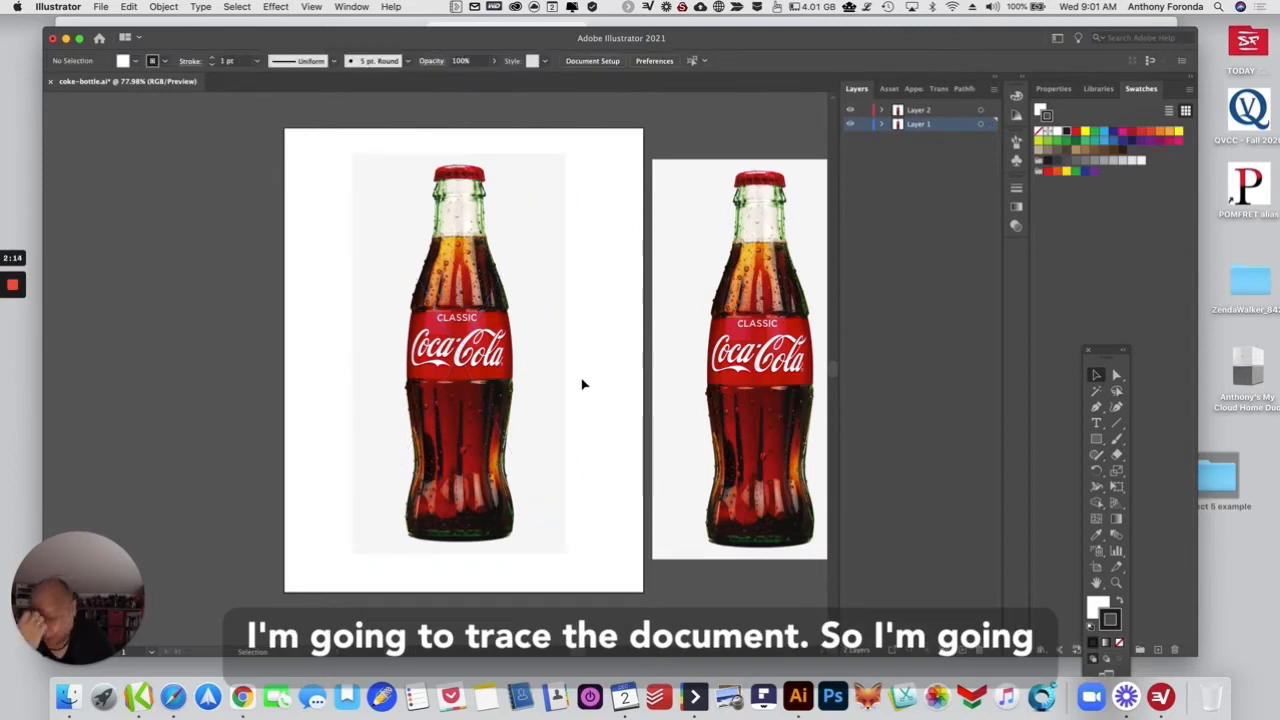
pyautogui.click(534, 420)
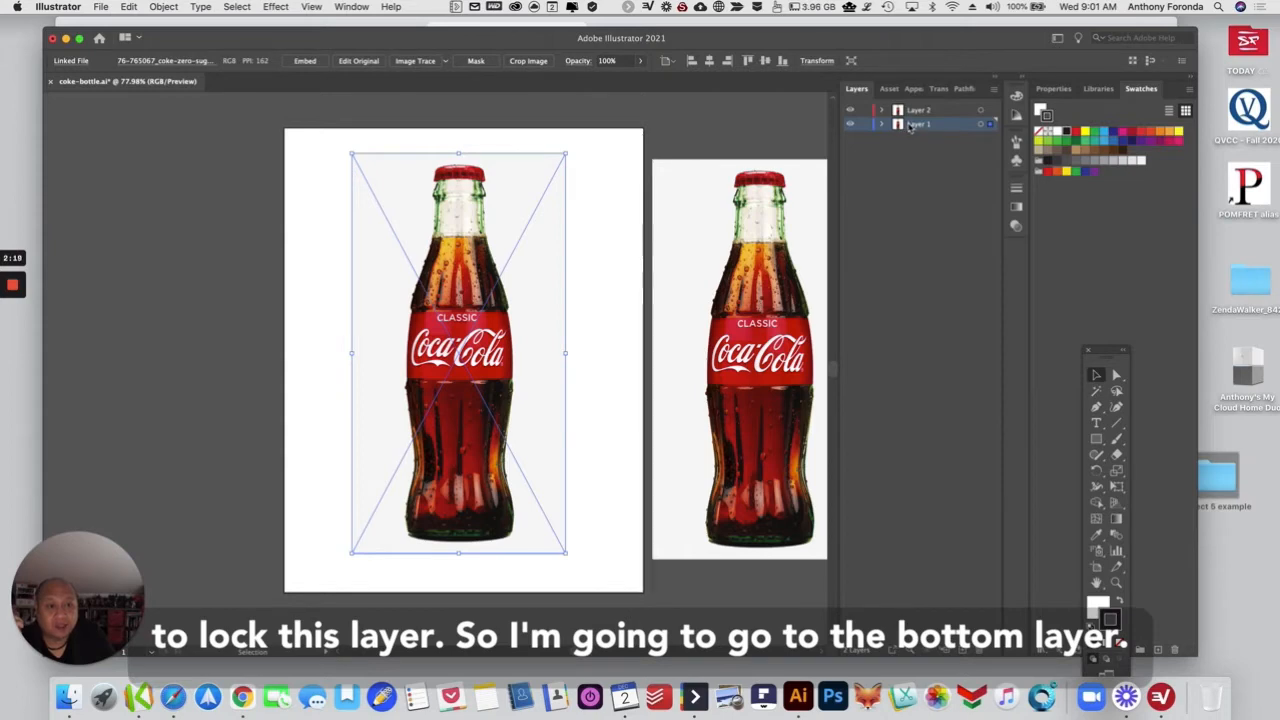
pyautogui.click(864, 124)
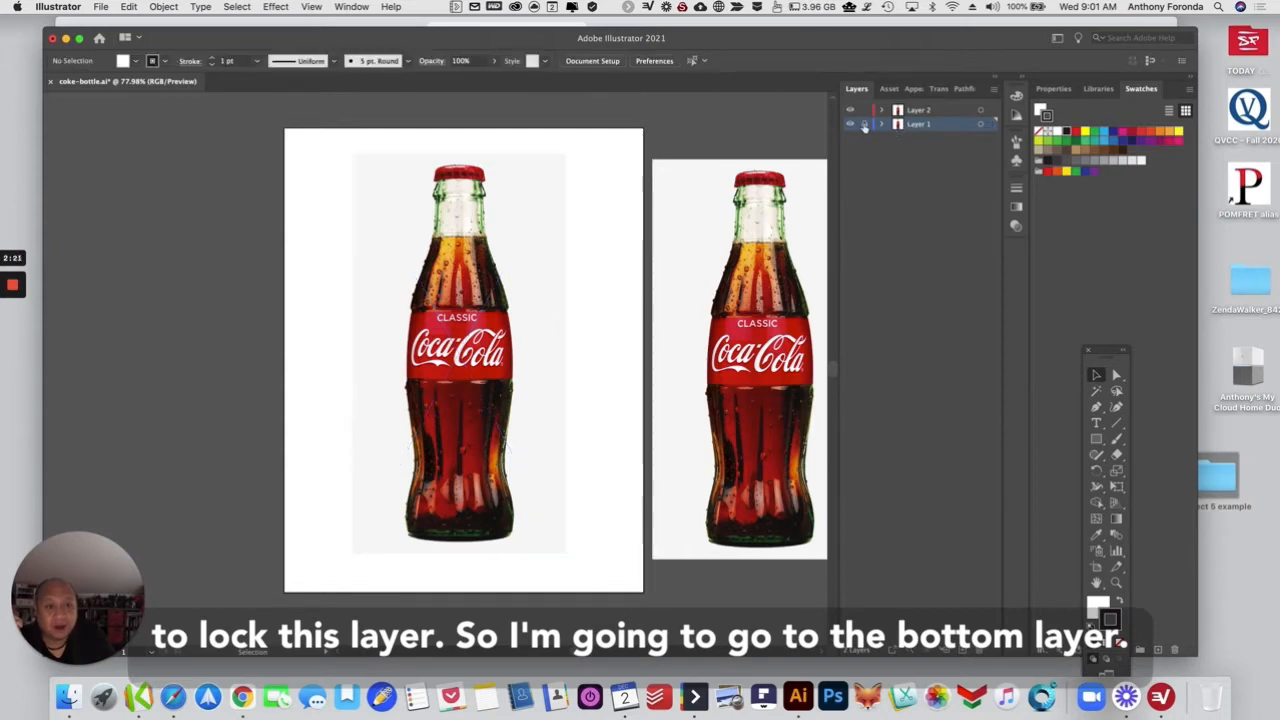
pyautogui.doubleClick(912, 126)
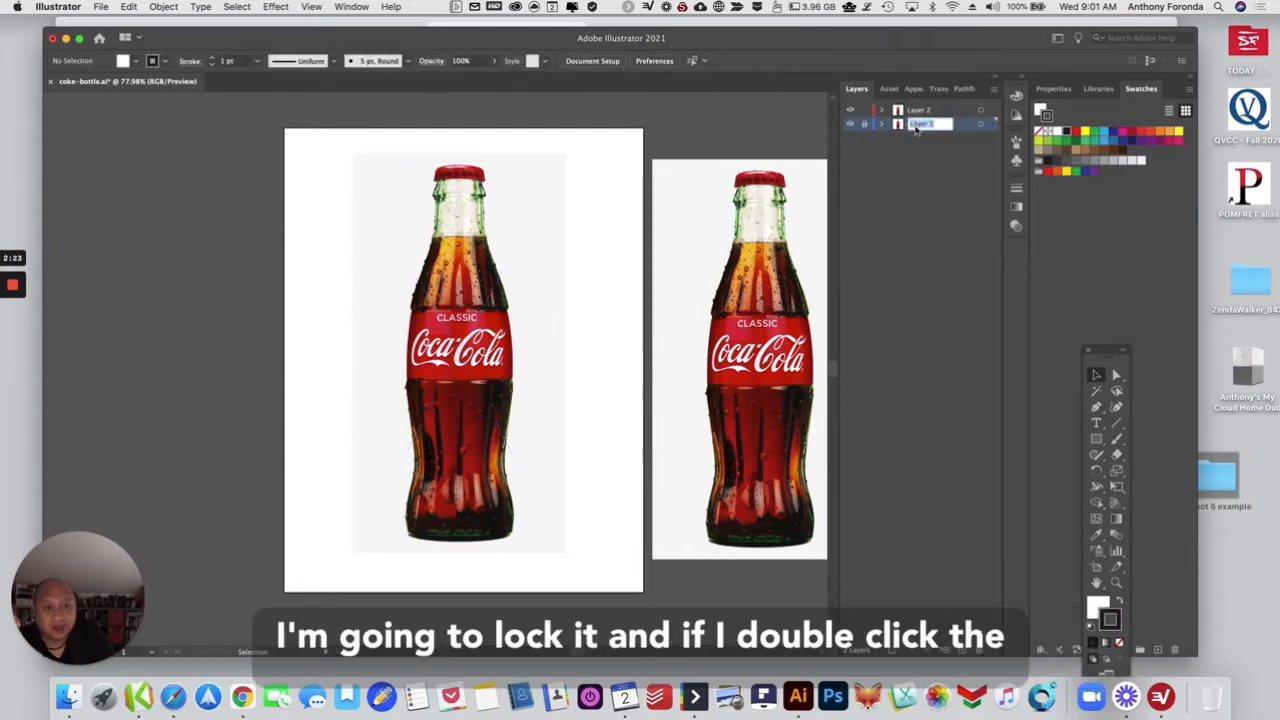
pyautogui.click(897, 128)
pyautogui.doubleClick(897, 128)
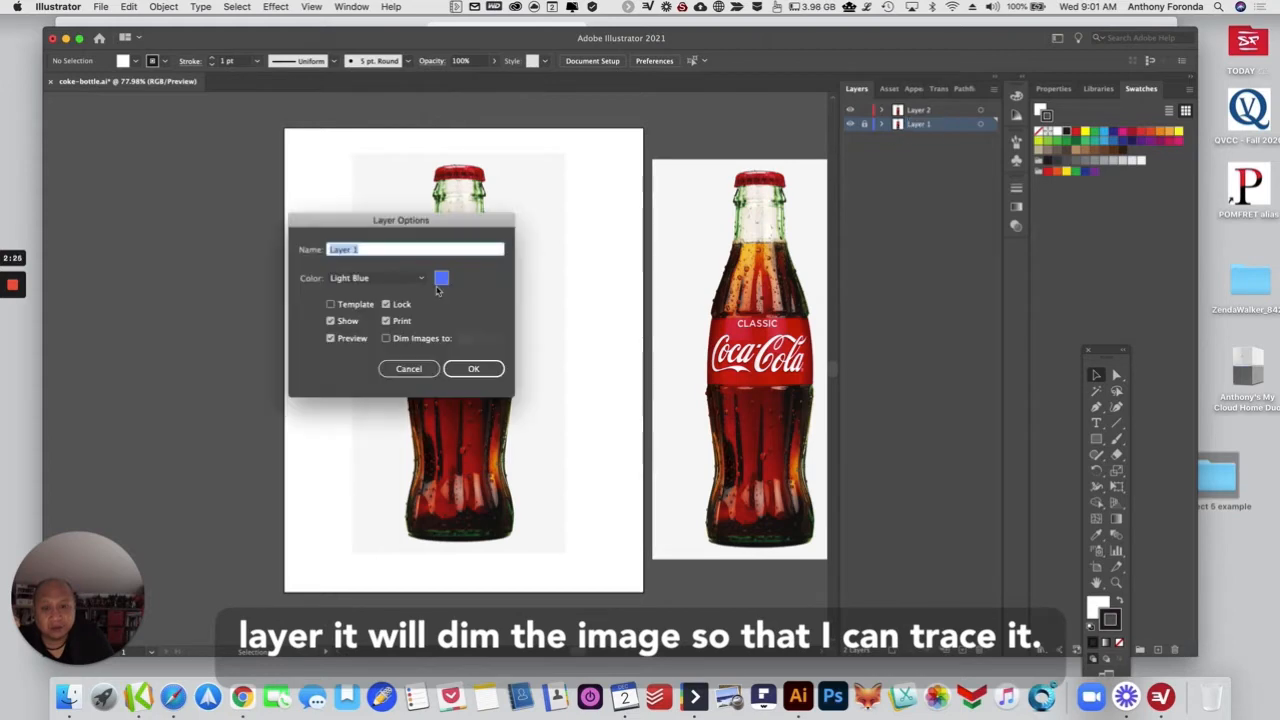
pyautogui.click(386, 338)
pyautogui.click(468, 369)
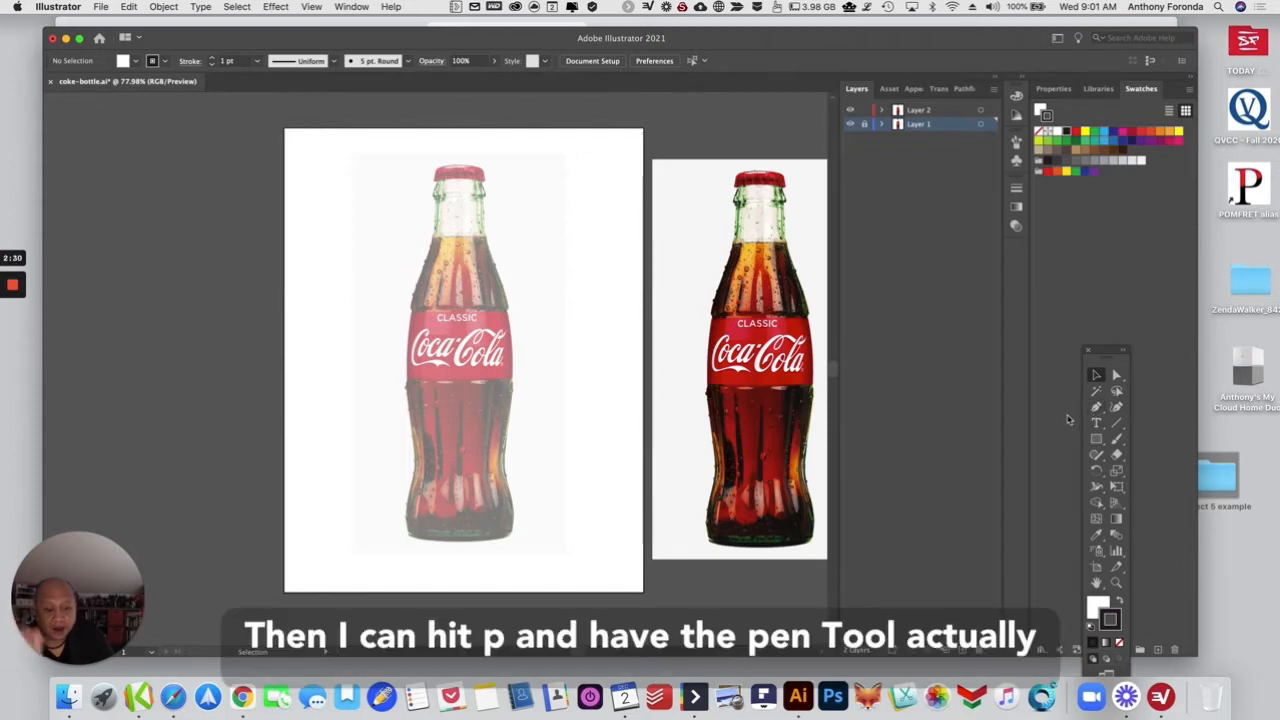
# Step: Lock Layer 2 and create a new empty layer at the top of the layer stack, with the Pen tool active
pyautogui.press('p')
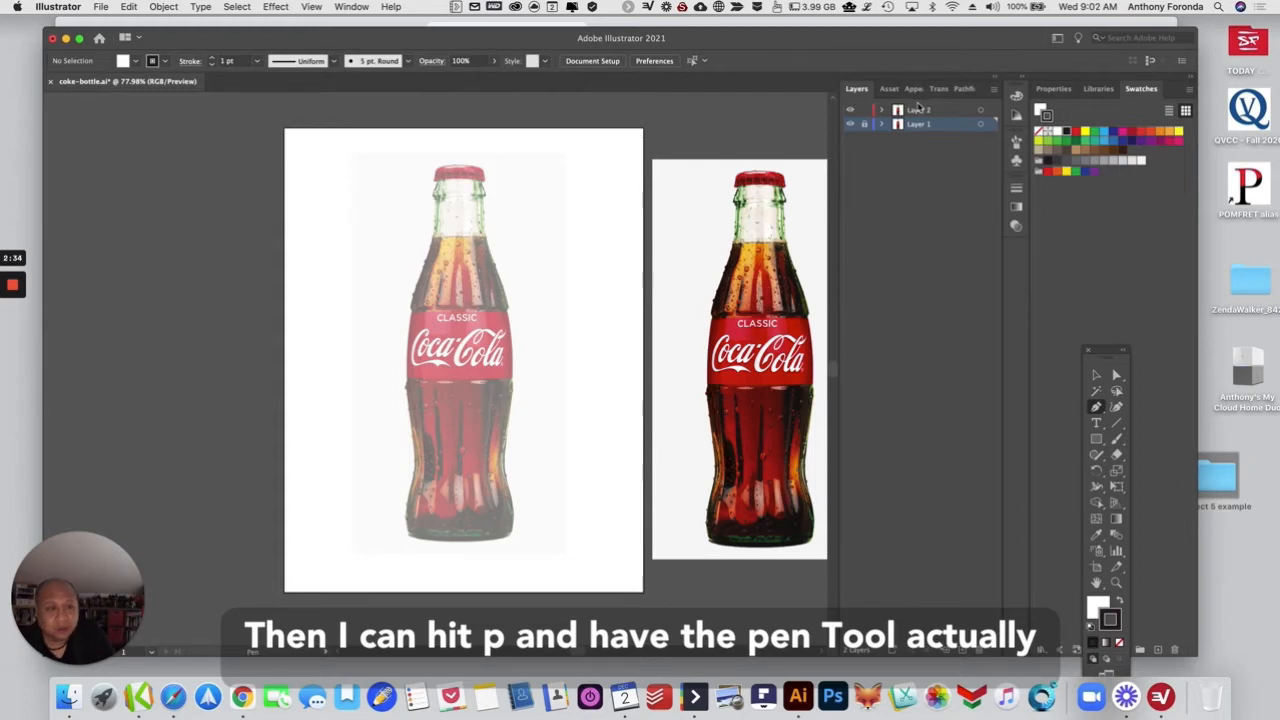
pyautogui.click(962, 652)
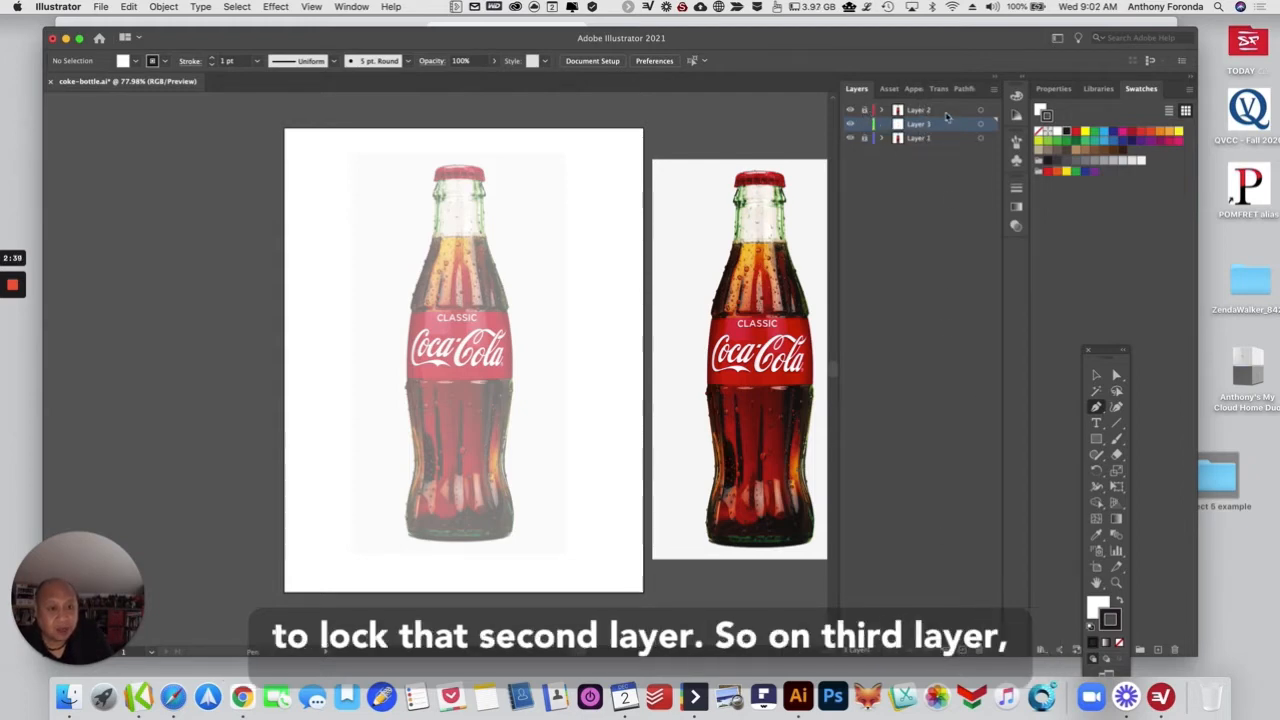
pyautogui.moveTo(949, 112); pyautogui.dragTo(951, 133)
# Step: Rename the three layers from top to bottom as artwork, color and trace
pyautogui.click(926, 110)
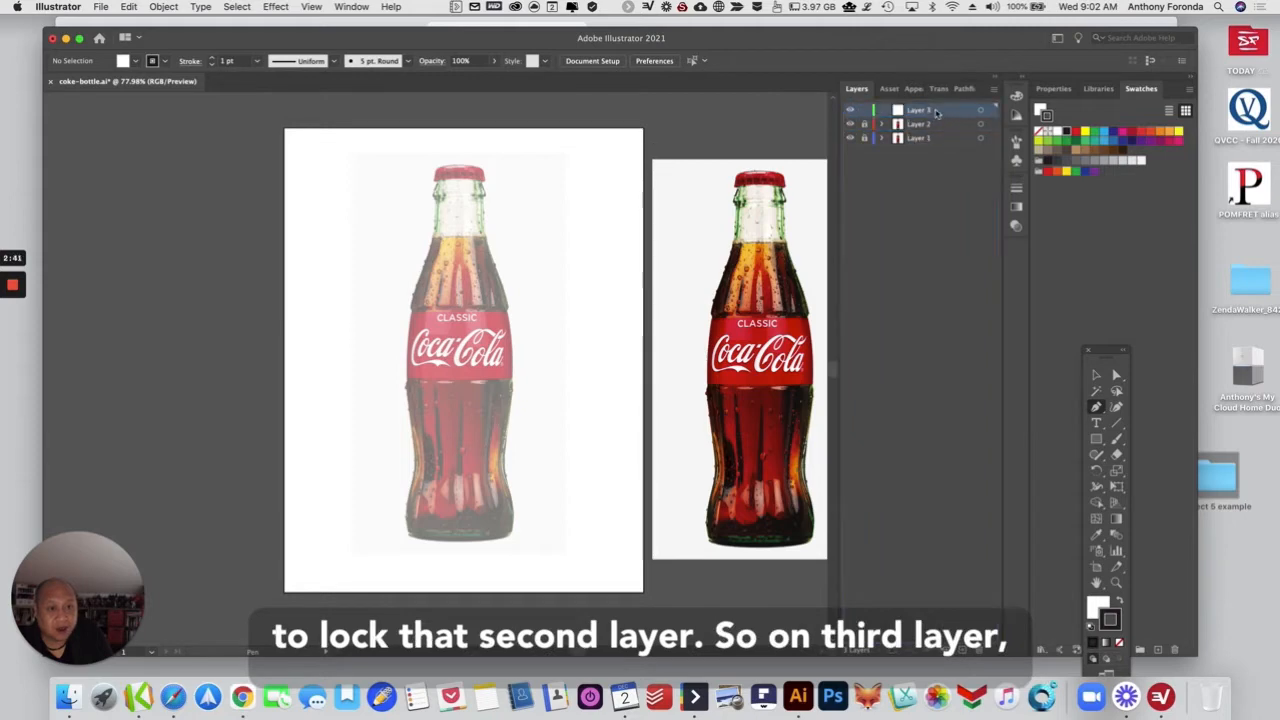
pyautogui.doubleClick(926, 110)
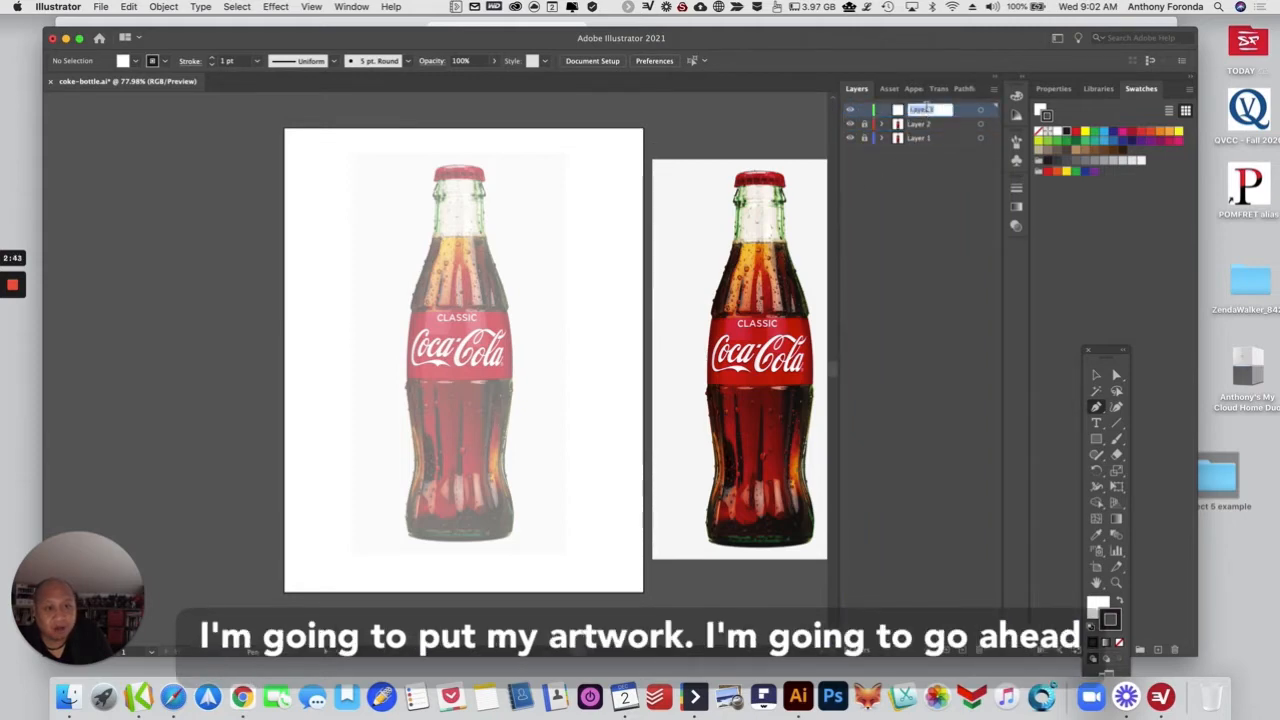
pyautogui.write('ar')
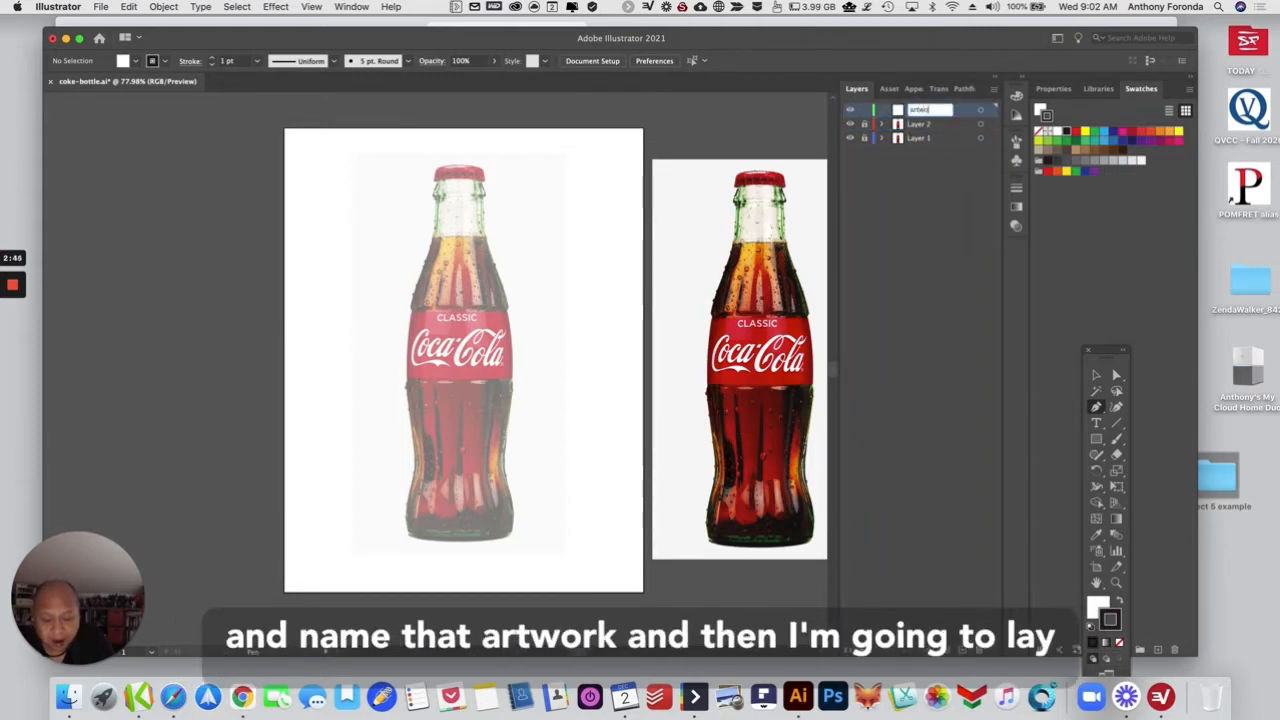
pyautogui.write('twork')
pyautogui.click(927, 125)
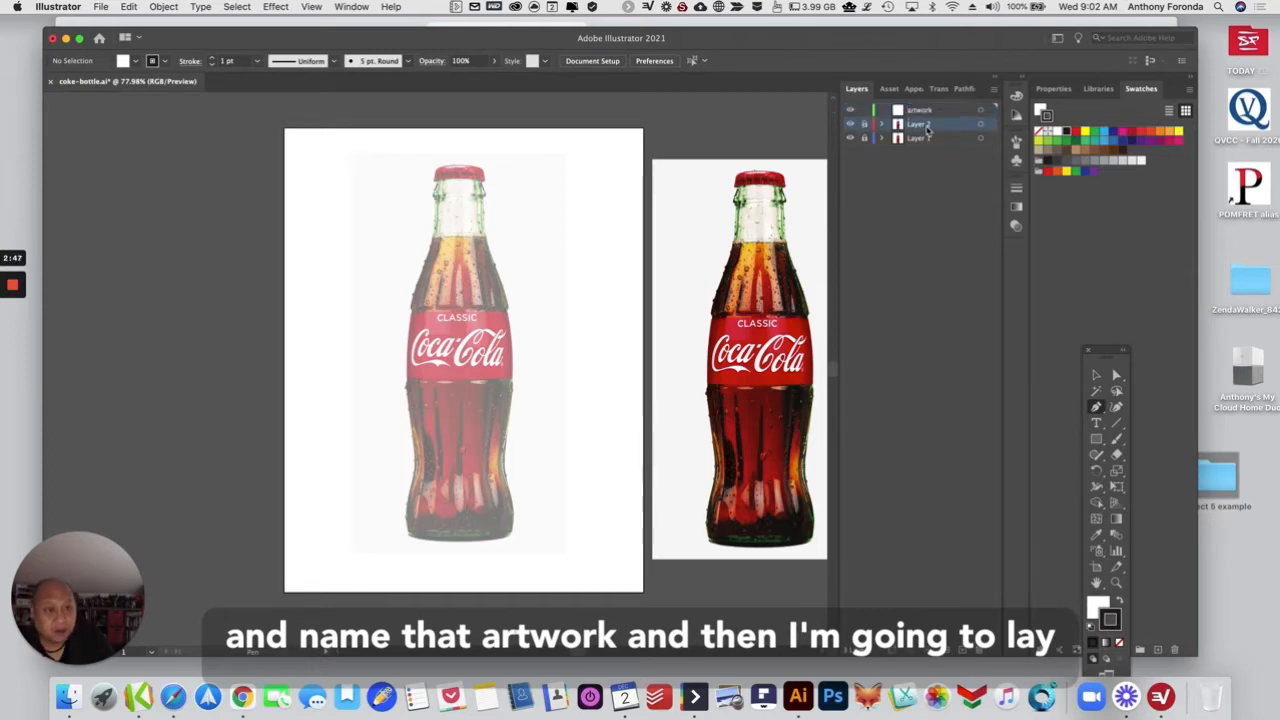
pyautogui.doubleClick(920, 124)
pyautogui.write('c')
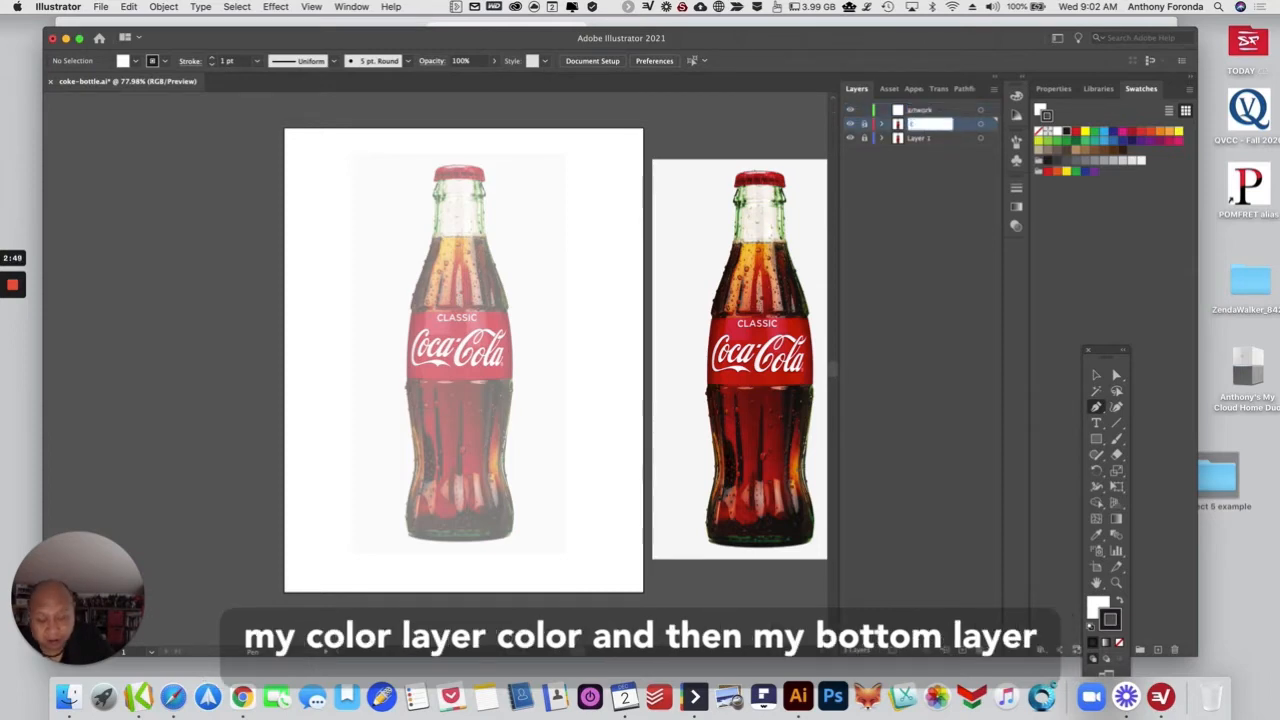
pyautogui.write('olor')
pyautogui.press('Tab')
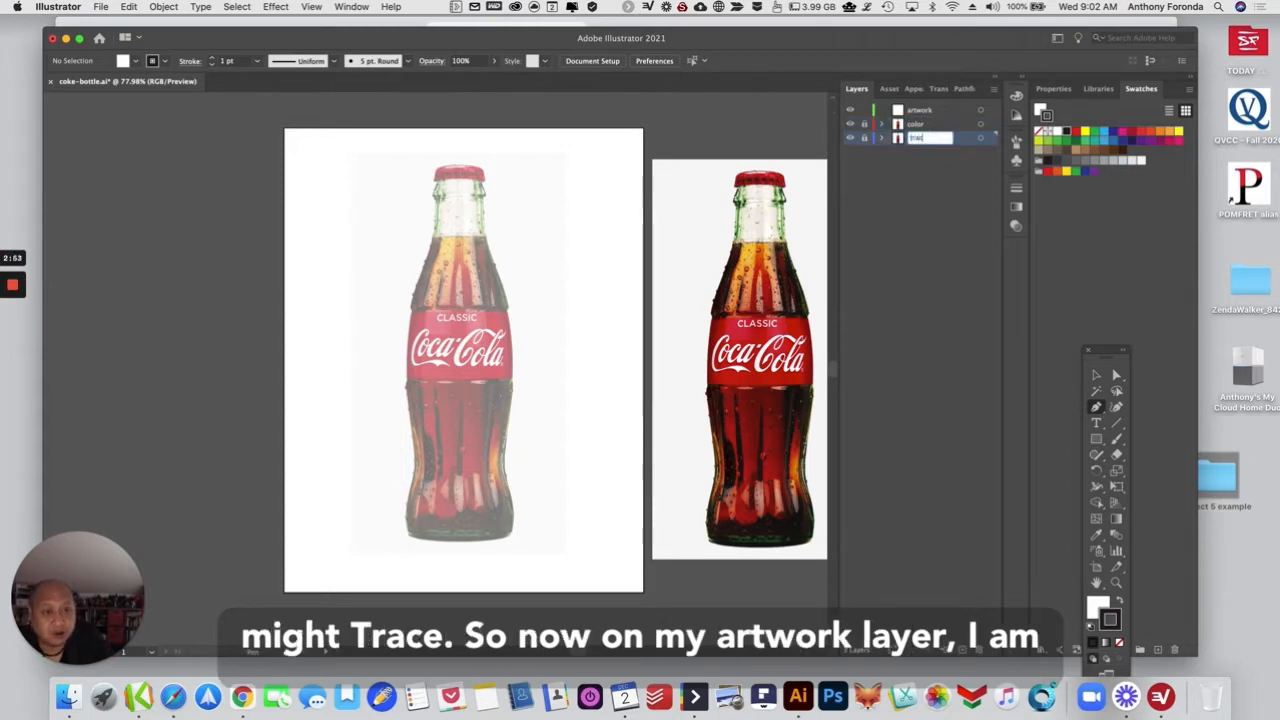
pyautogui.press('Return')
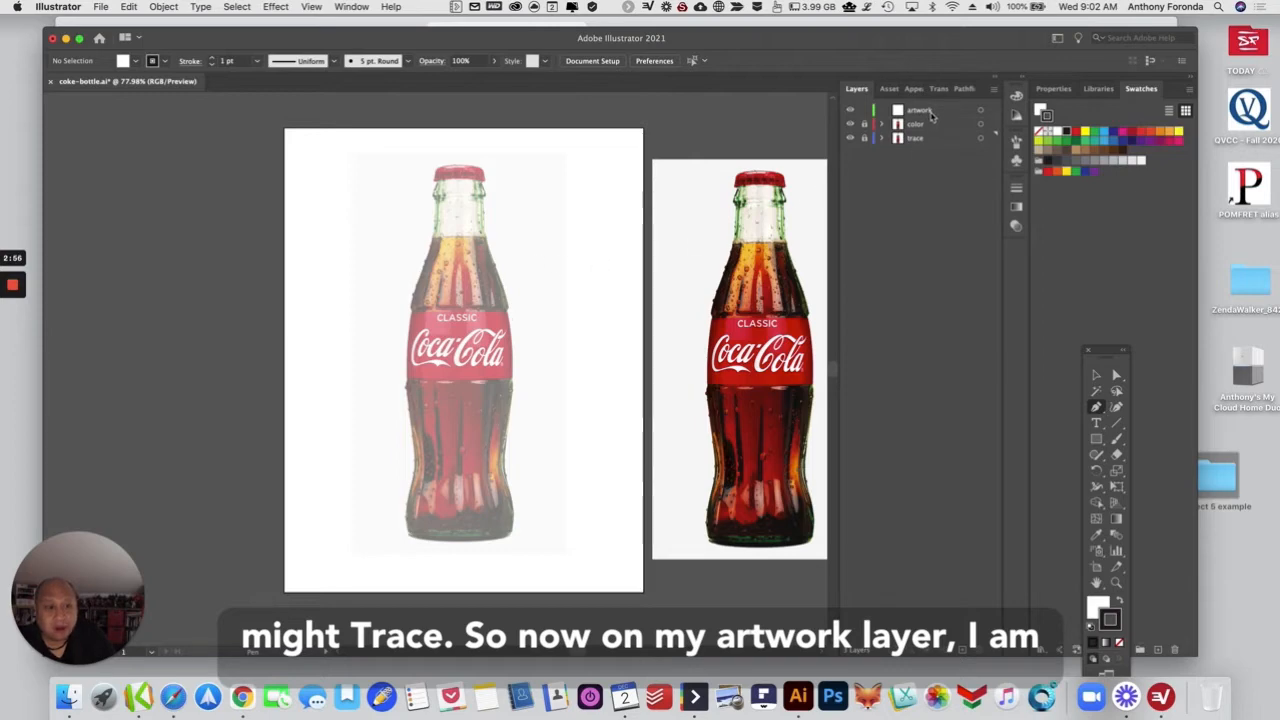
# Step: On the artwork layer, trace the dimmed bottle's right edge with the Pen tool, from the neck's base to the label's lower edge
pyautogui.click(931, 112)
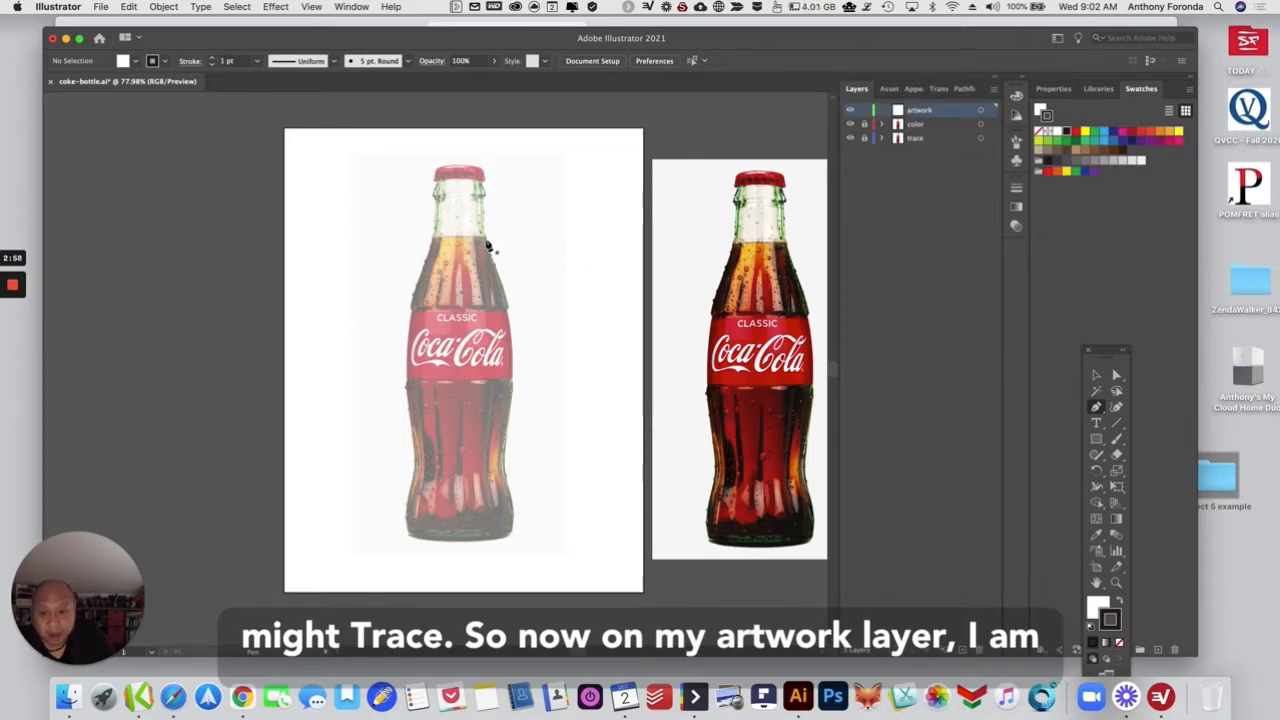
pyautogui.click(485, 242)
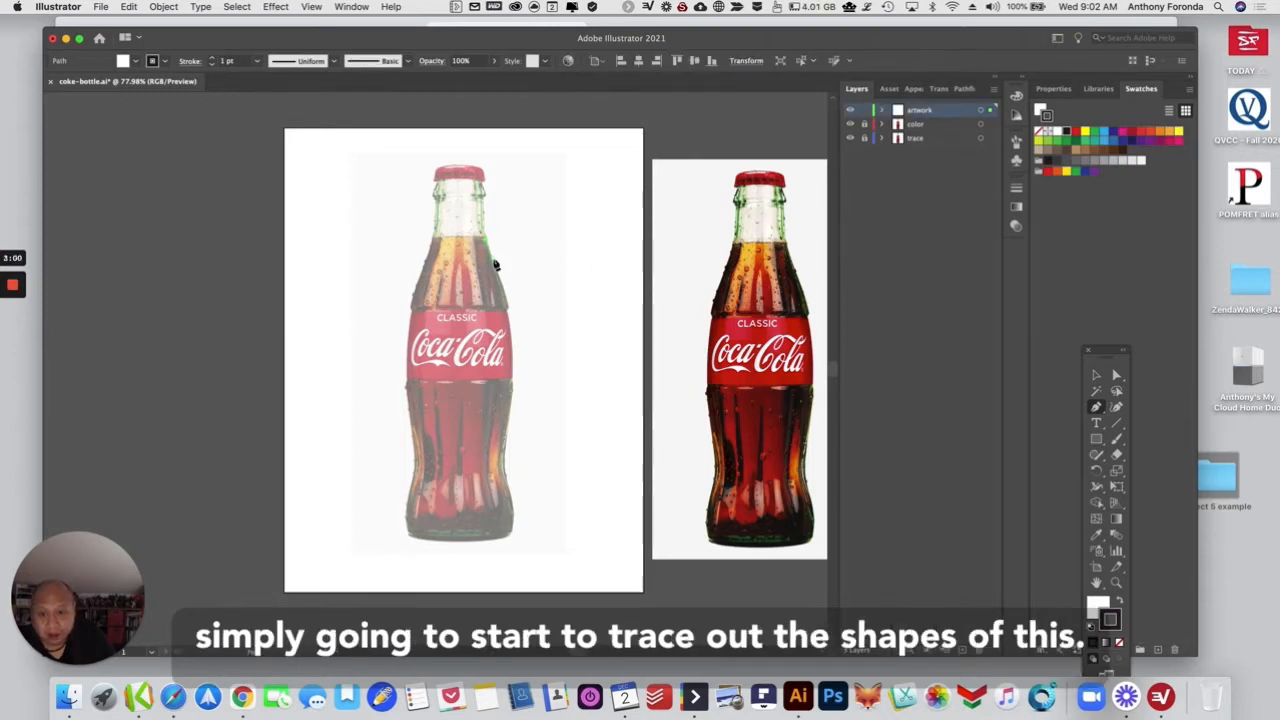
pyautogui.click(495, 264)
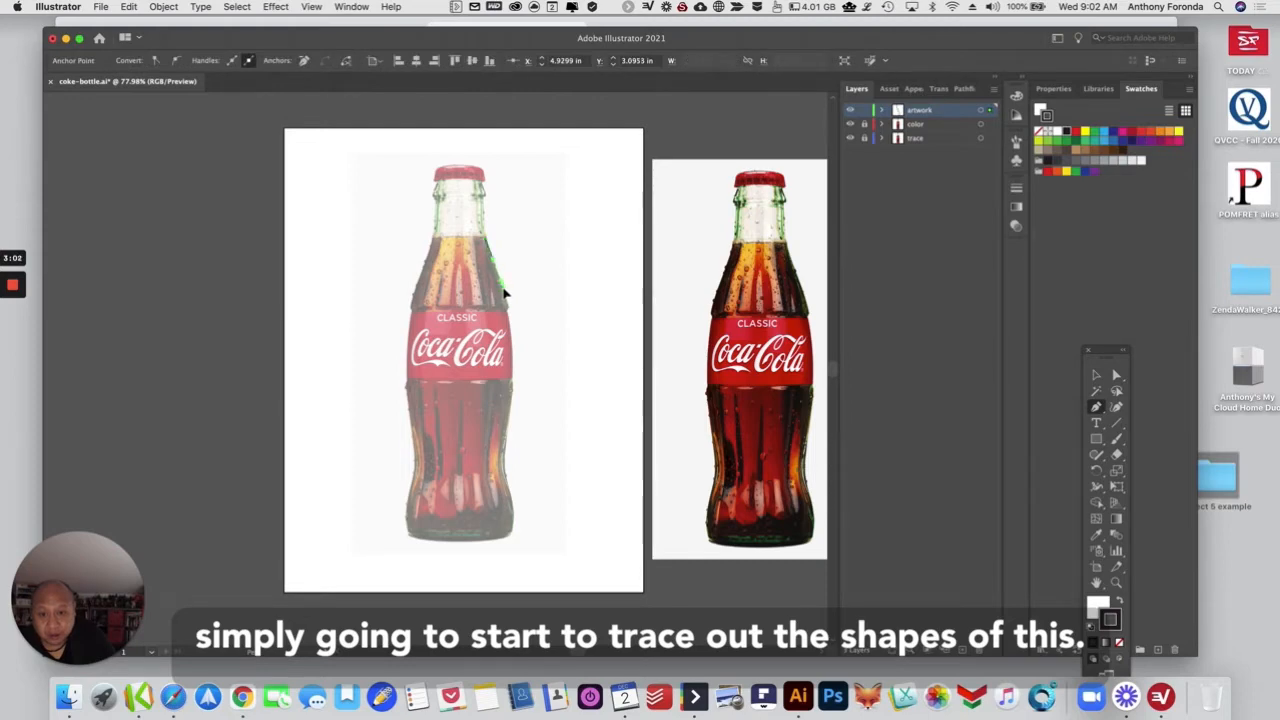
pyautogui.click(505, 293)
pyautogui.click(510, 317)
pyautogui.click(512, 322)
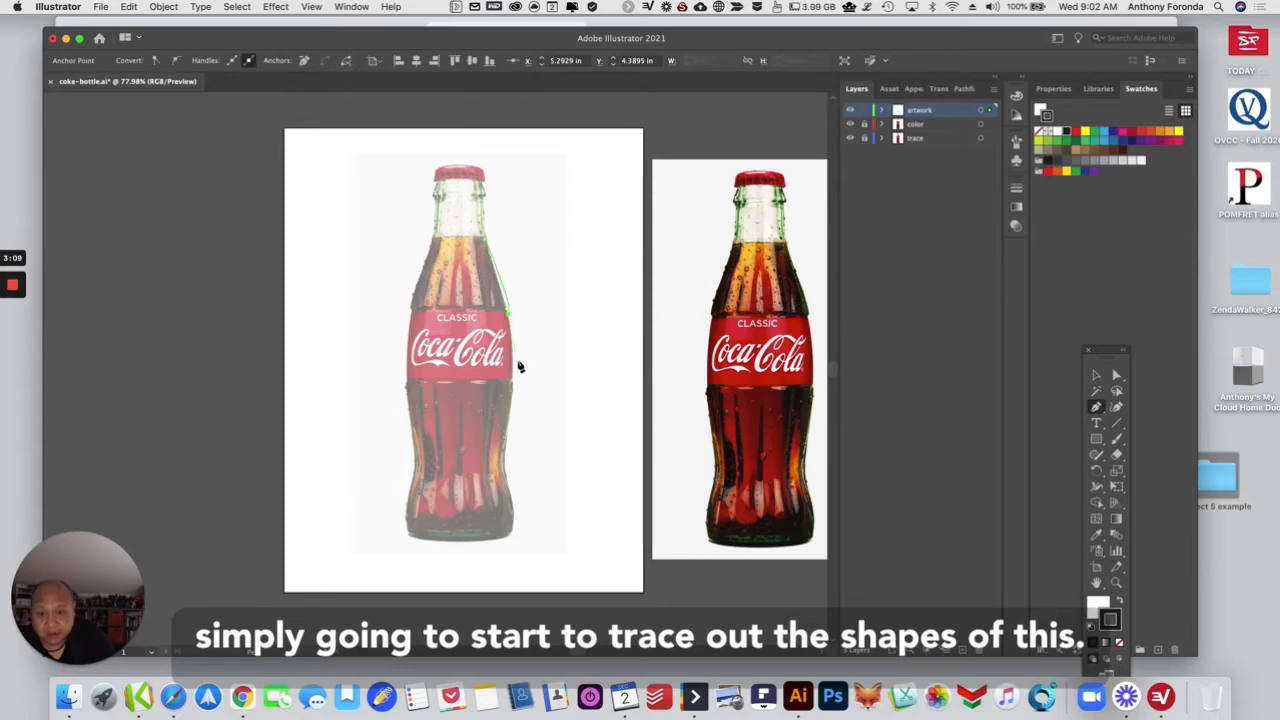
pyautogui.click(514, 363)
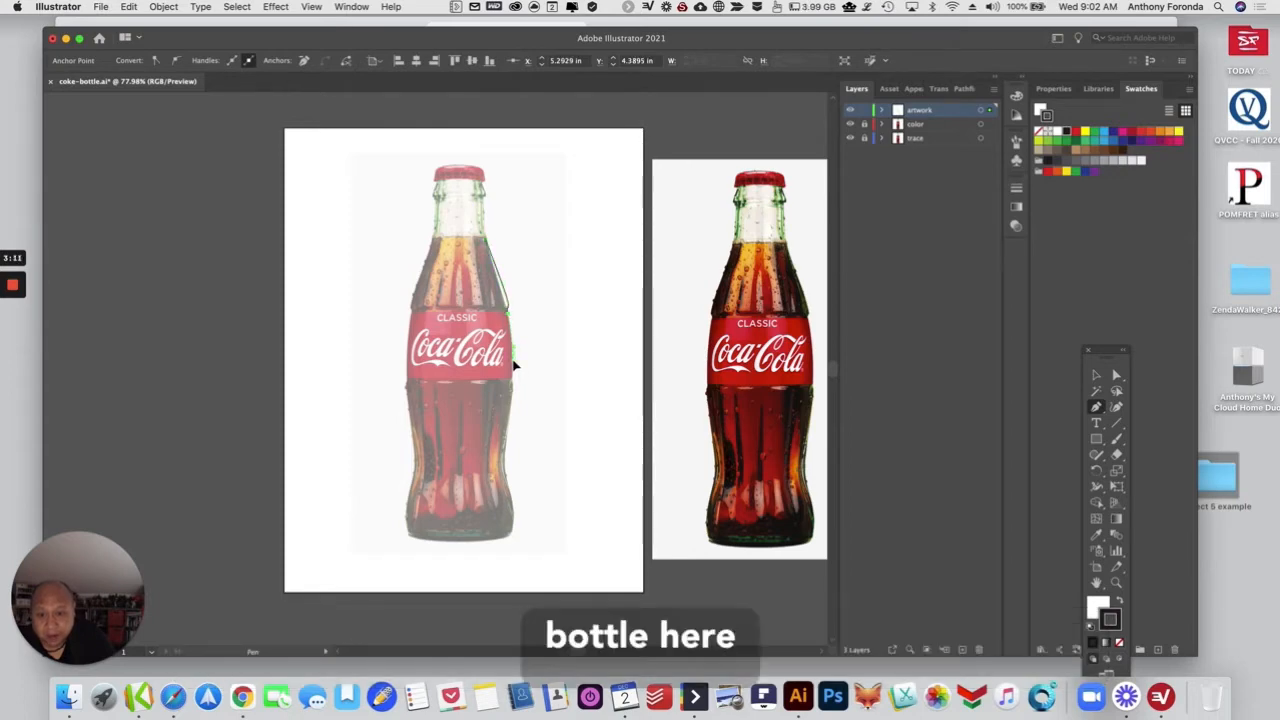
pyautogui.click(514, 386)
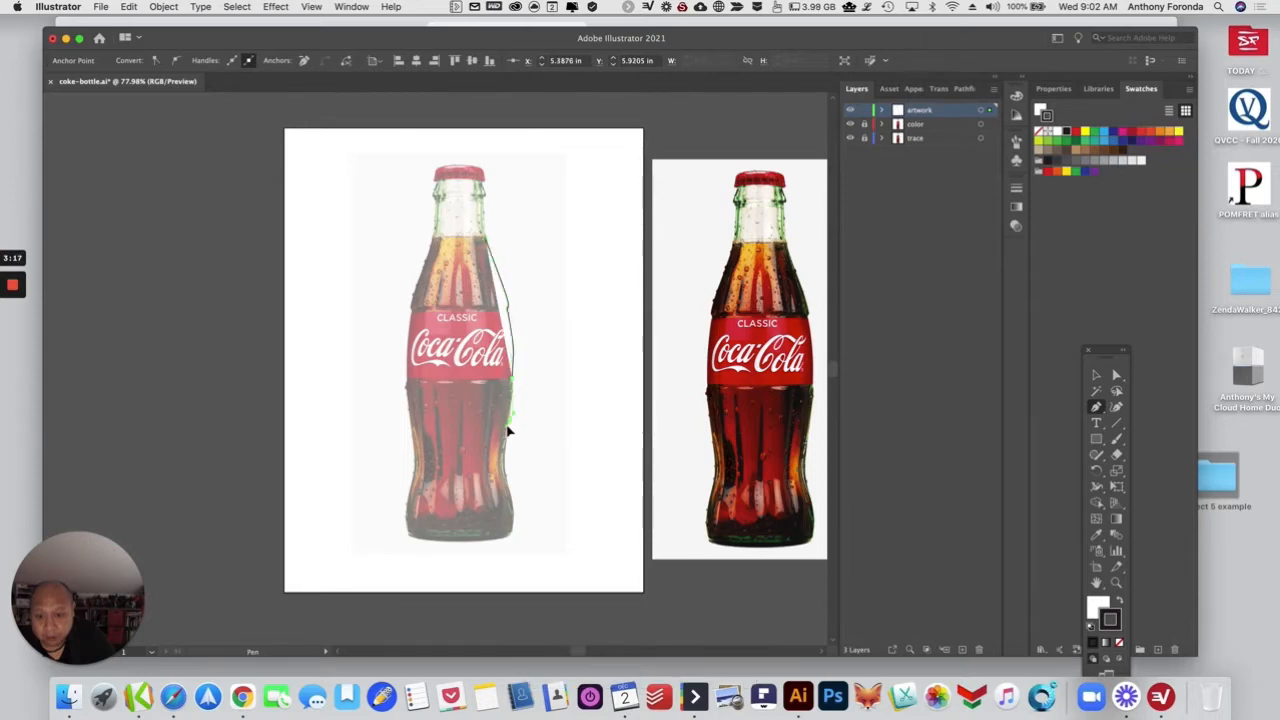
# Step: Continue the outline path down the bottle's lower right side, following the narrow waist and flare to the base corner
pyautogui.click(508, 430)
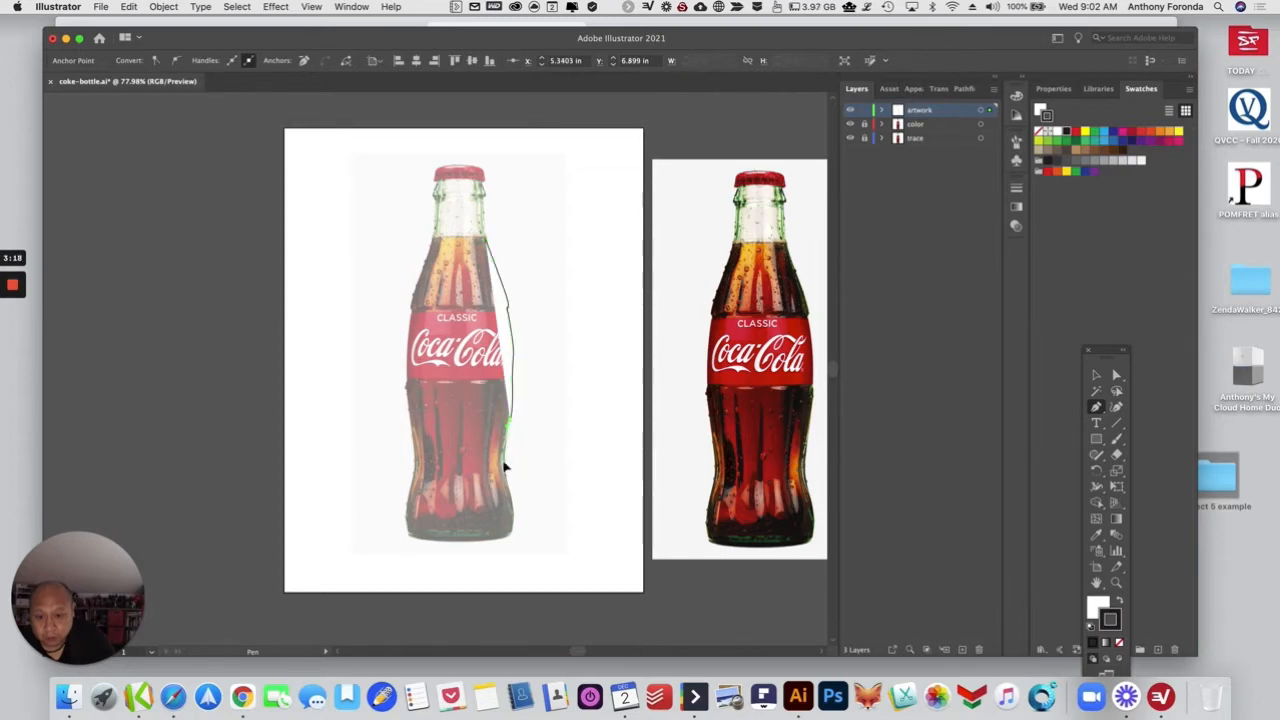
pyautogui.click(503, 470)
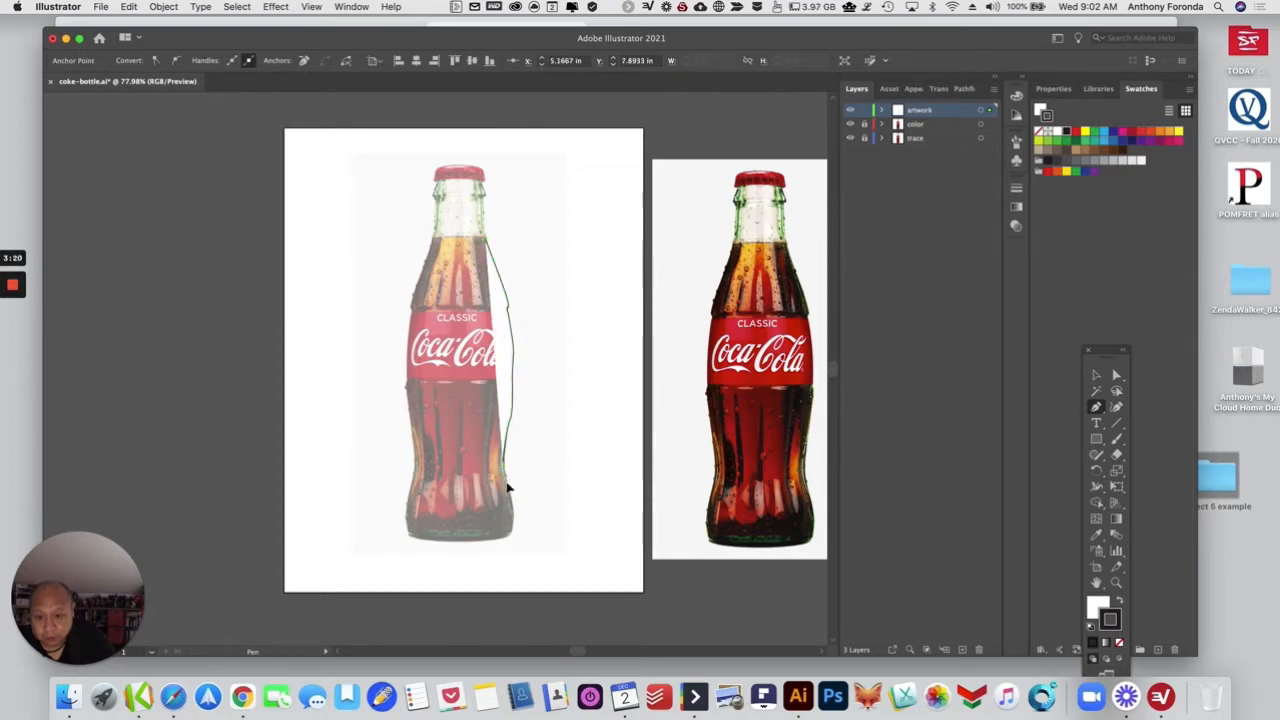
pyautogui.click(510, 499)
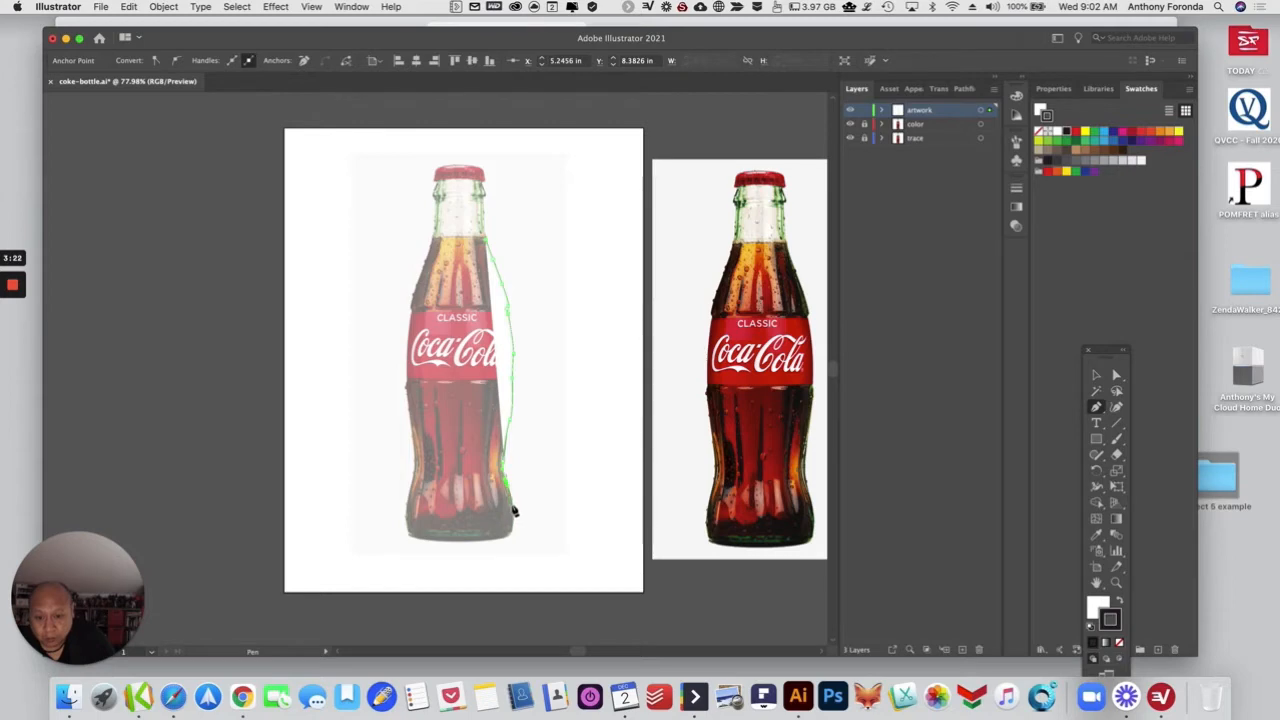
pyautogui.click(516, 522)
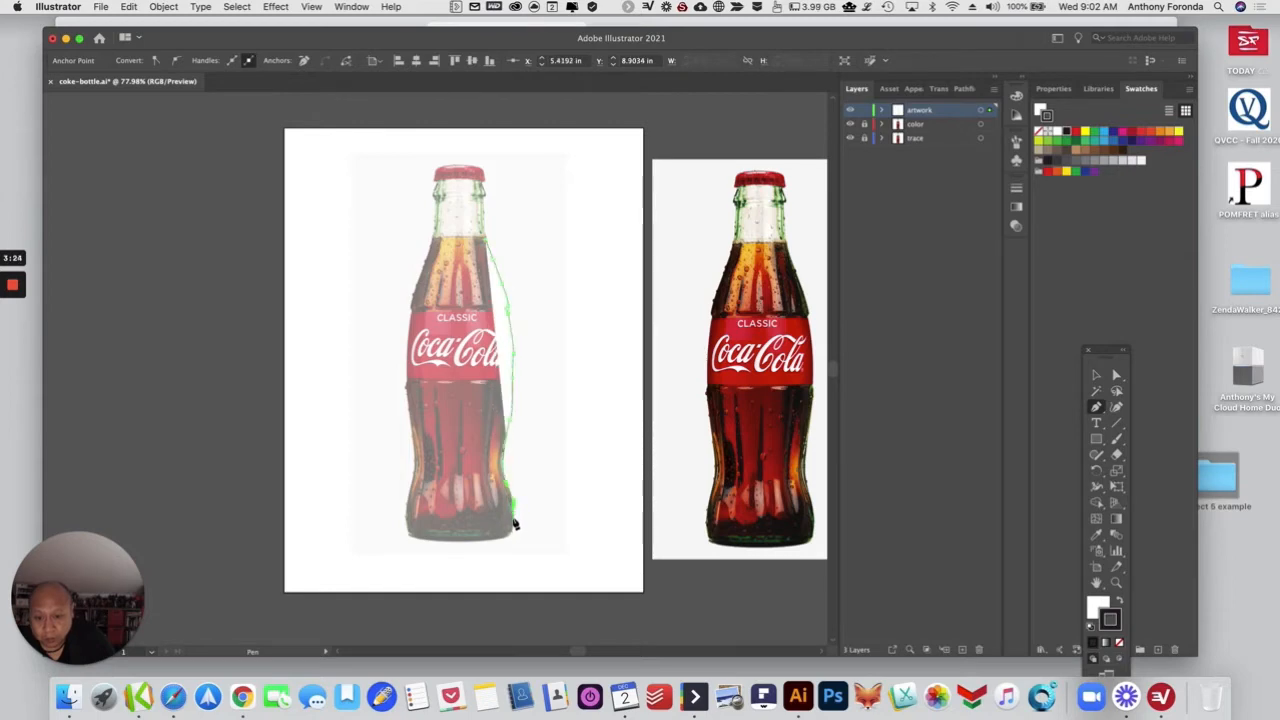
pyautogui.moveTo(514, 521); pyautogui.dragTo(510, 543)
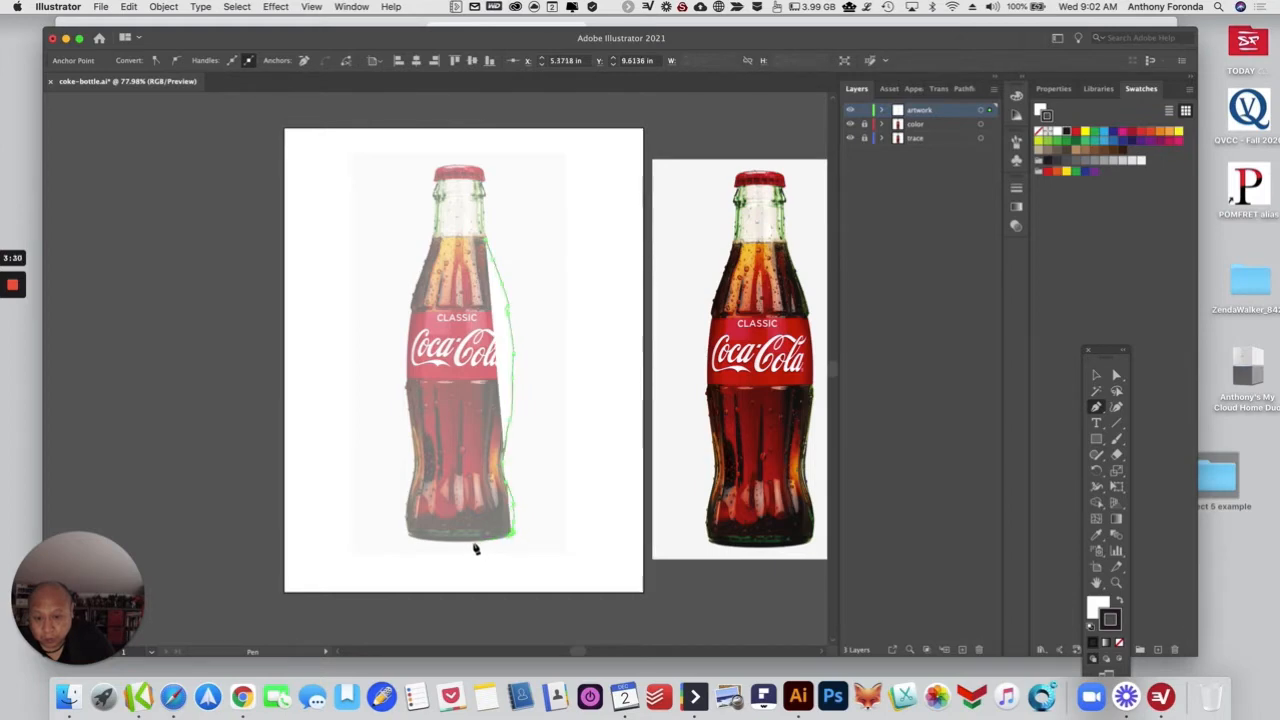
# Step: Extend the outline path along the bottle's bottom edge and around the lower left base corner
pyautogui.click(466, 545)
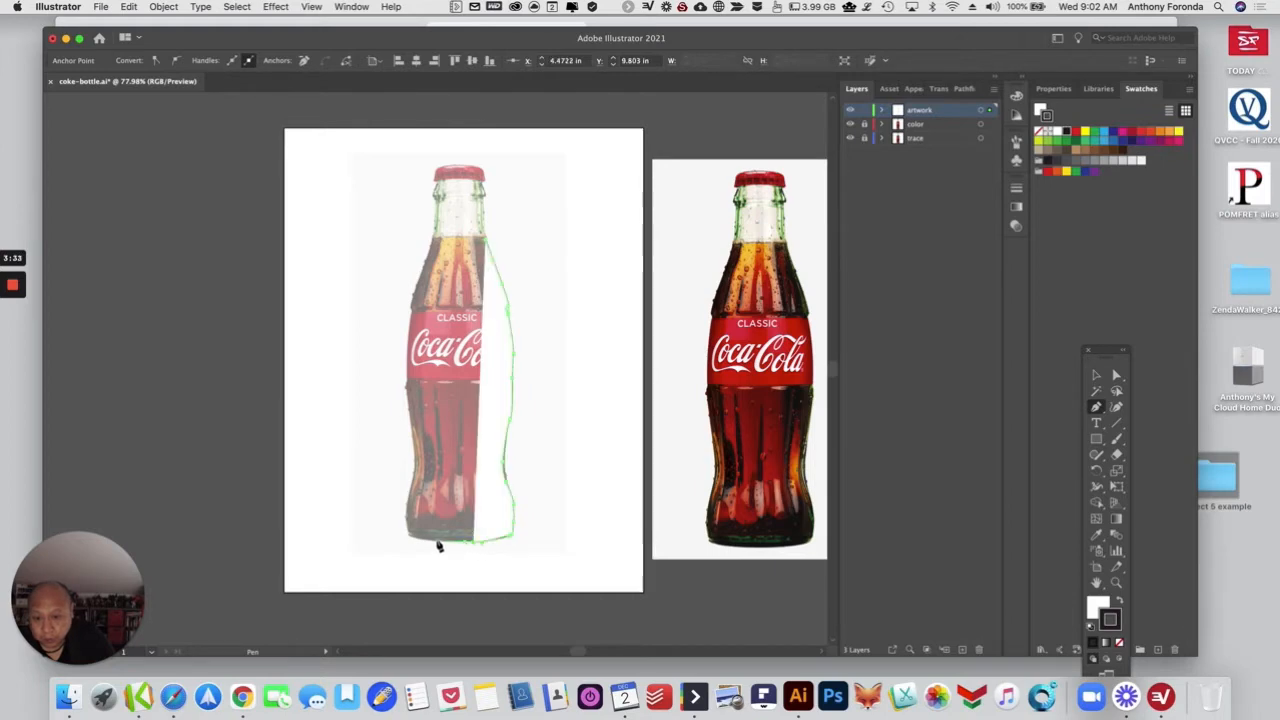
pyautogui.click(434, 544)
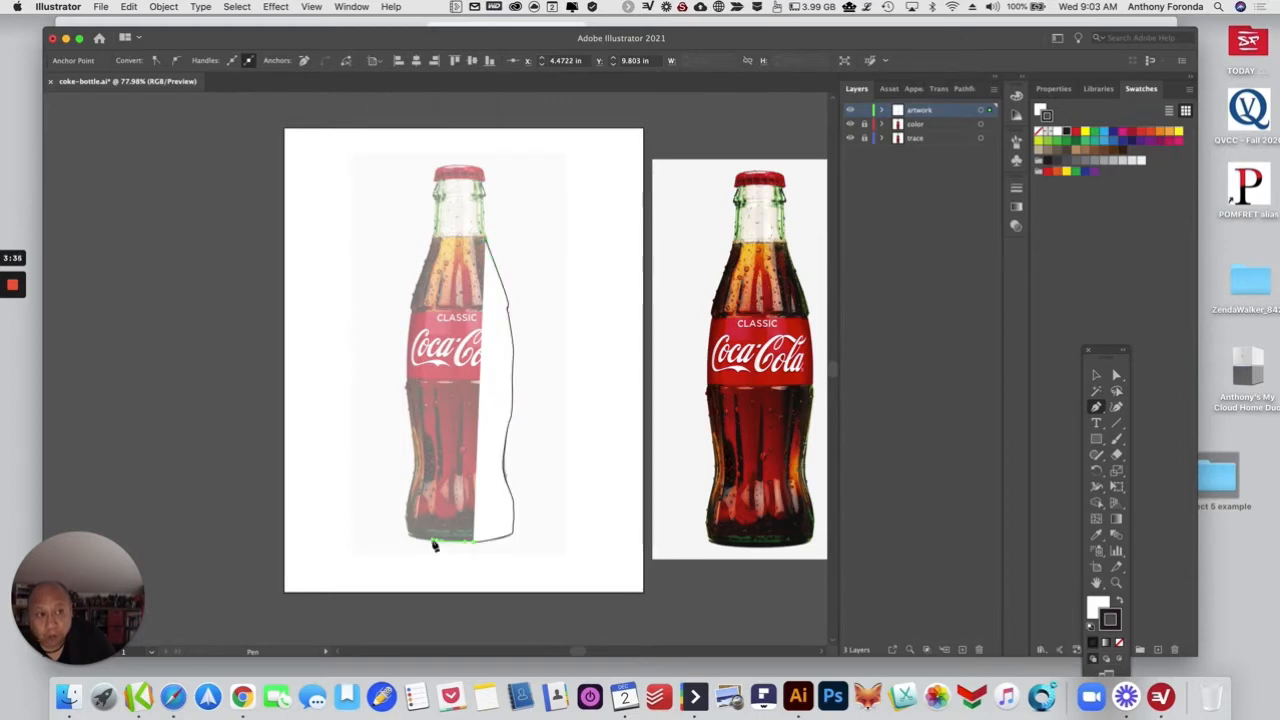
pyautogui.click(410, 539)
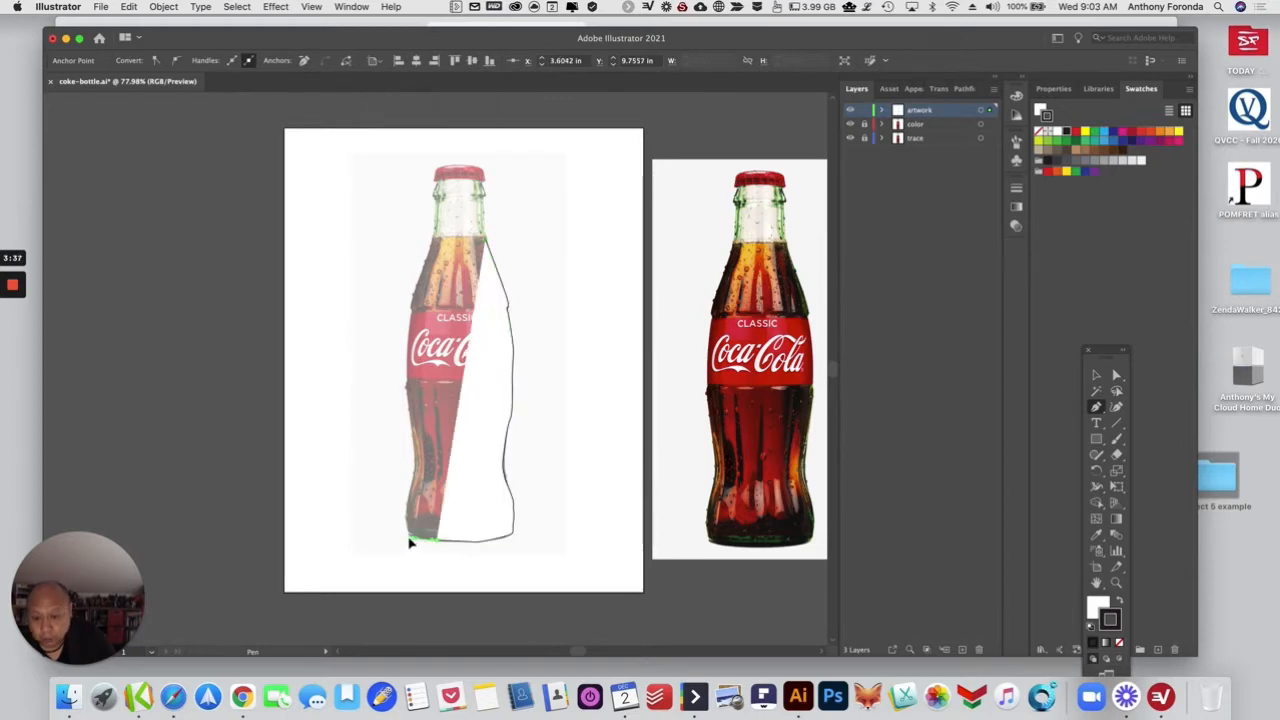
pyautogui.click(408, 533)
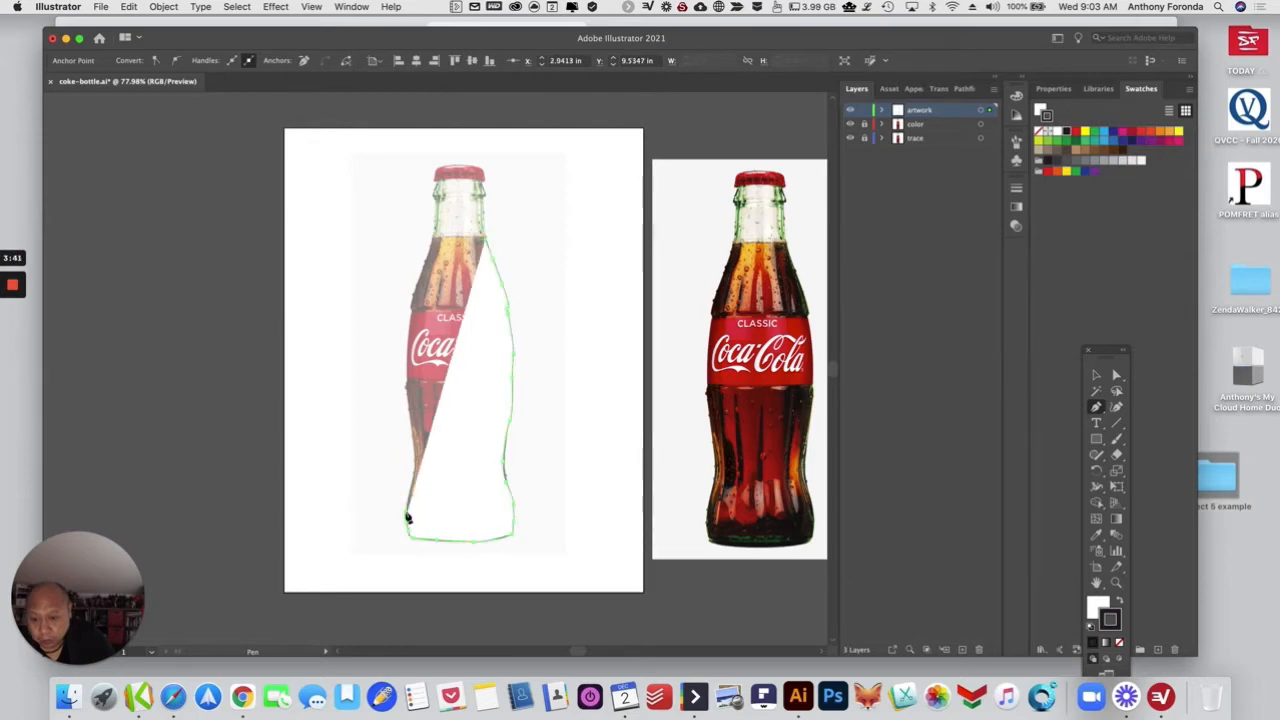
# Step: Continue the outline path up the bottle's lower left side, from above the base through the waist to the label's lower edge
pyautogui.click(417, 484)
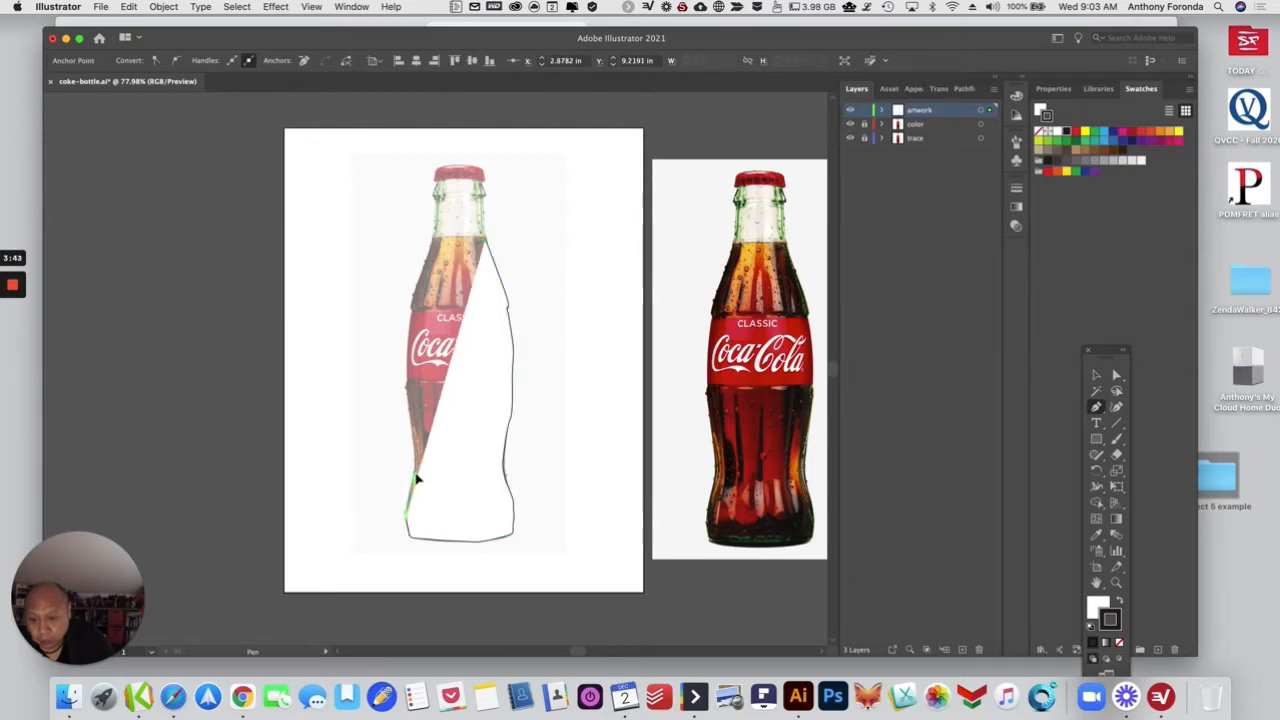
pyautogui.click(418, 437)
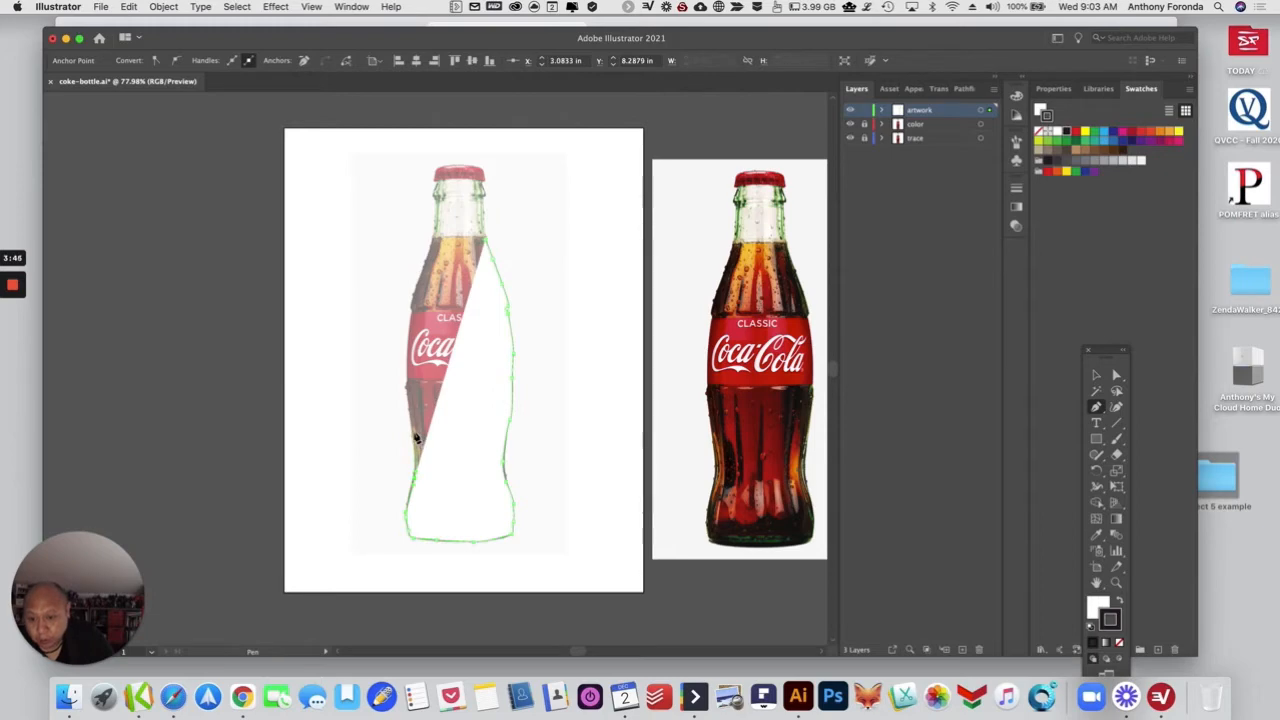
pyautogui.click(412, 418)
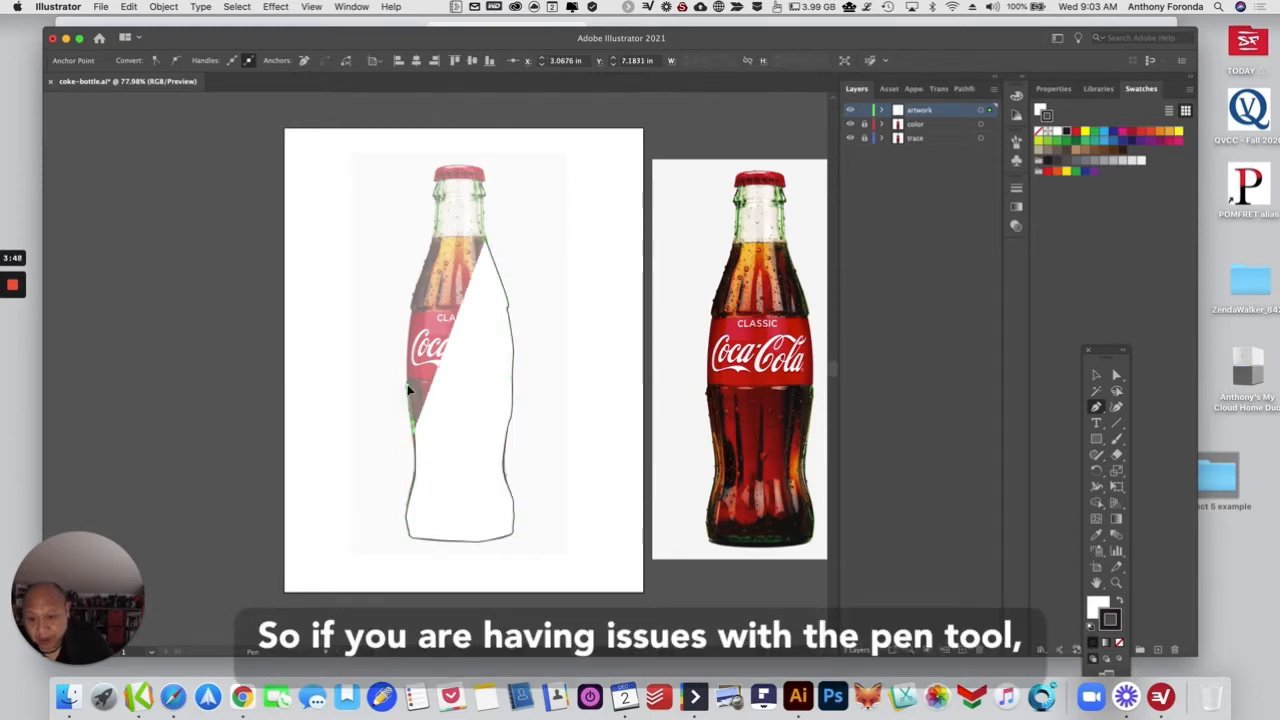
pyautogui.click(410, 385)
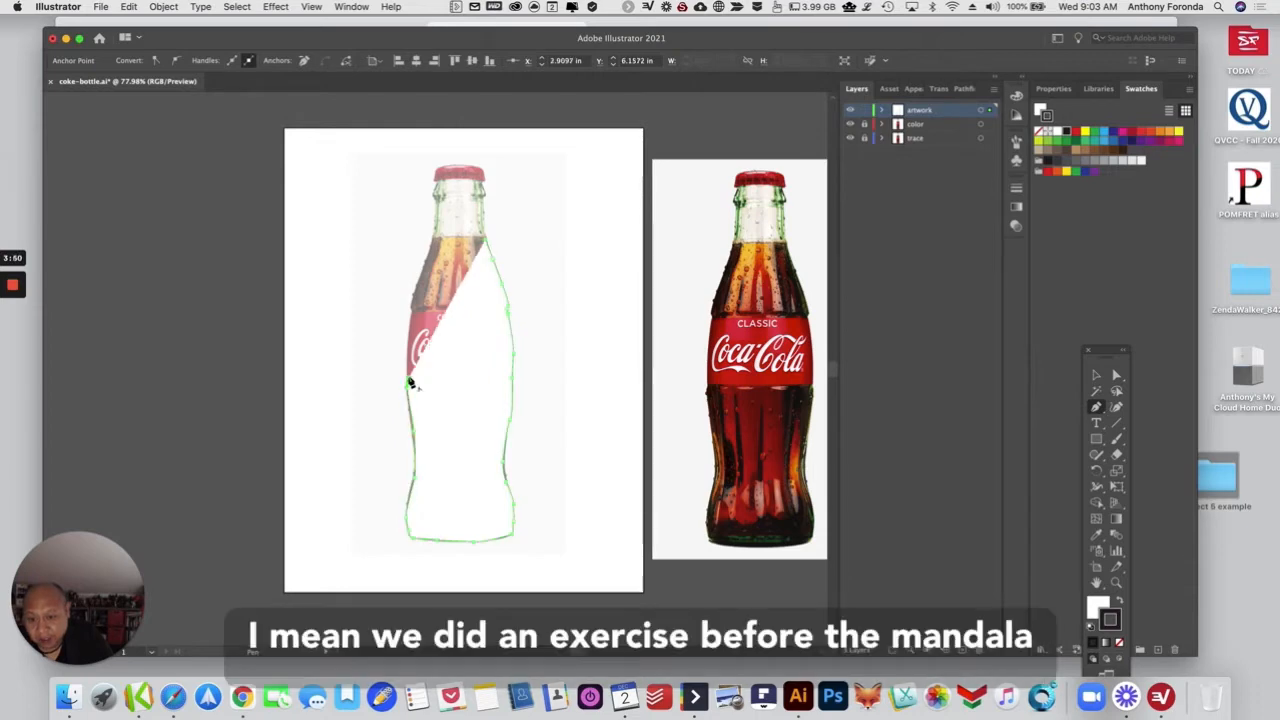
# Step: Extend the outline path up the label's left edge and along the left shoulder to the base of the neck
pyautogui.click(412, 372)
pyautogui.click(411, 339)
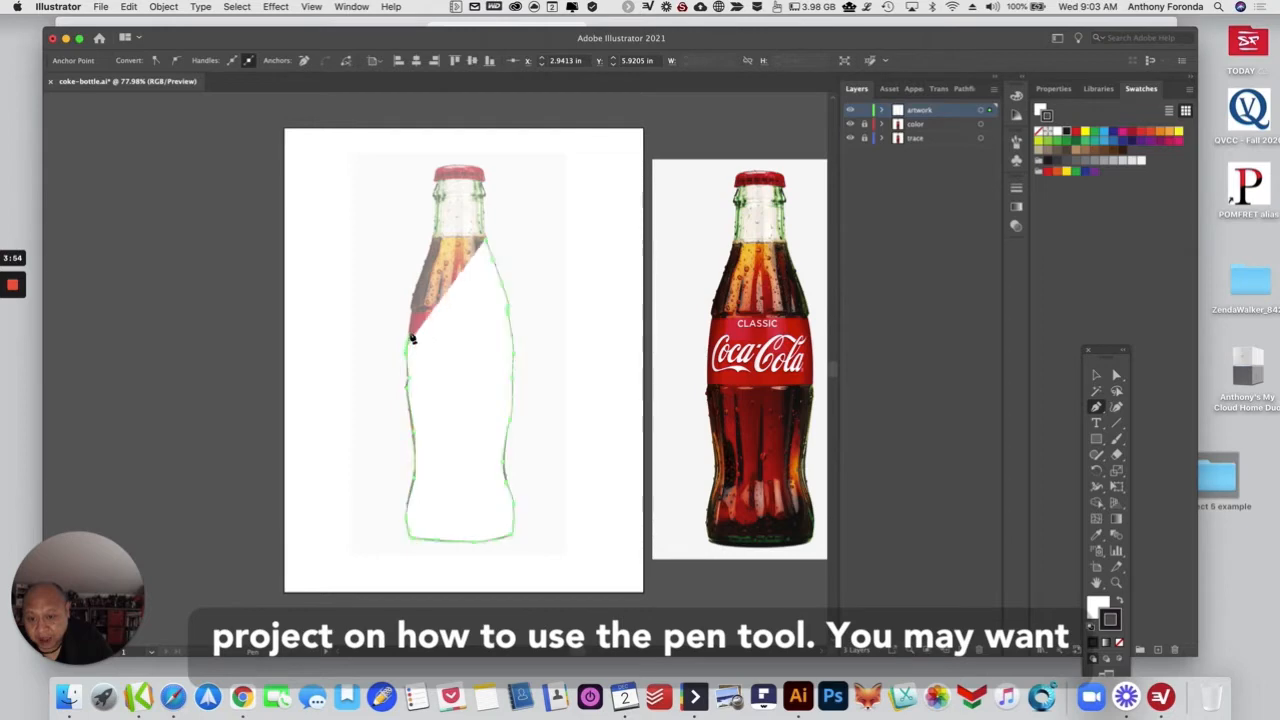
pyautogui.click(415, 318)
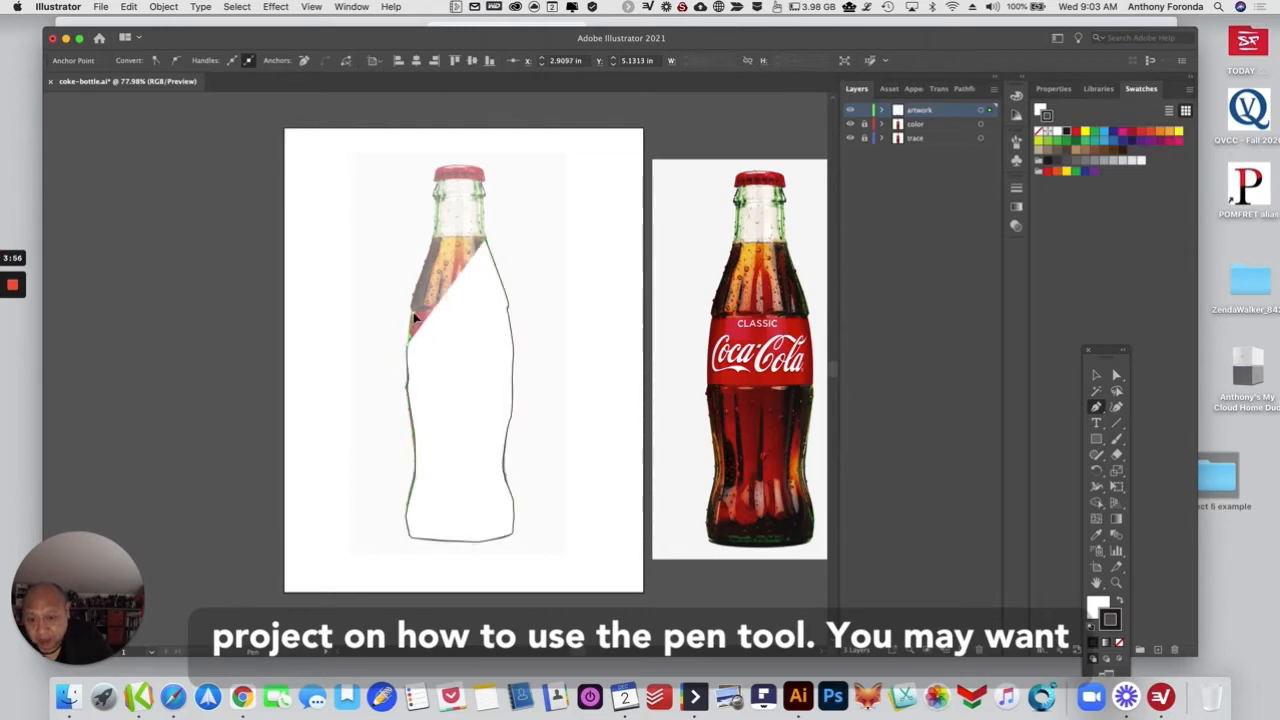
pyautogui.click(412, 304)
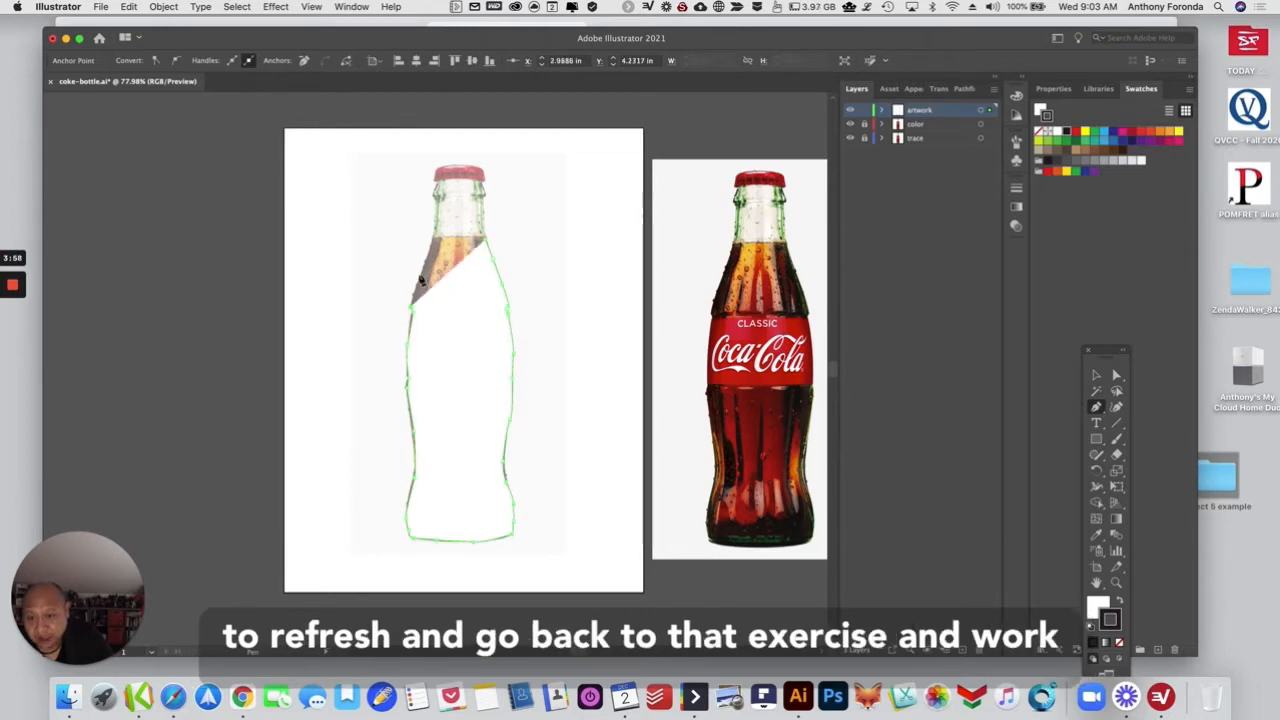
pyautogui.click(420, 280)
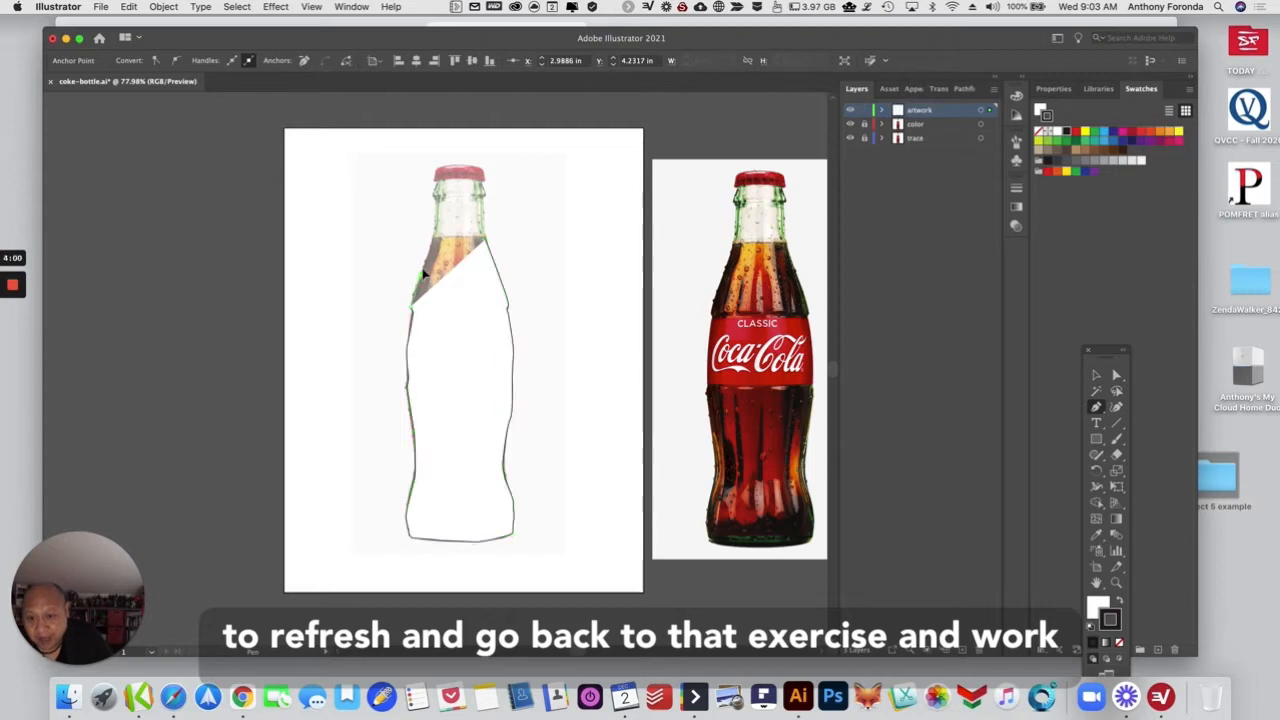
pyautogui.click(431, 258)
pyautogui.click(431, 247)
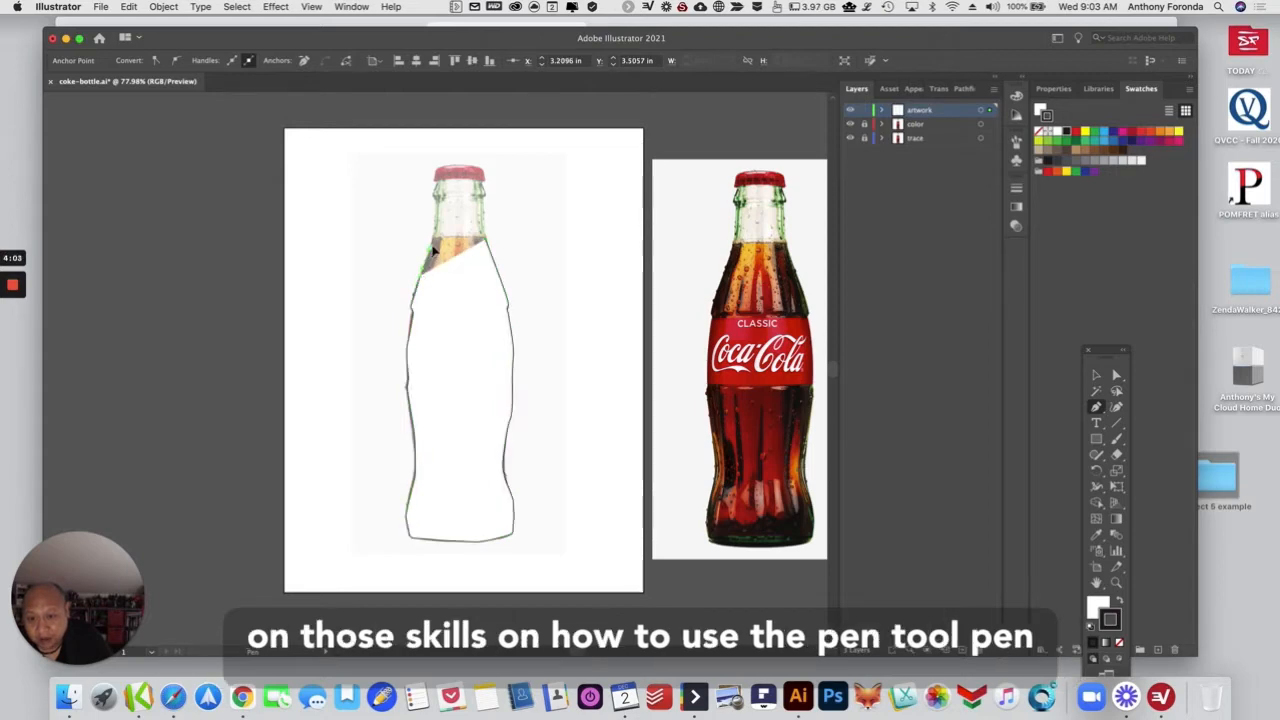
pyautogui.click(437, 240)
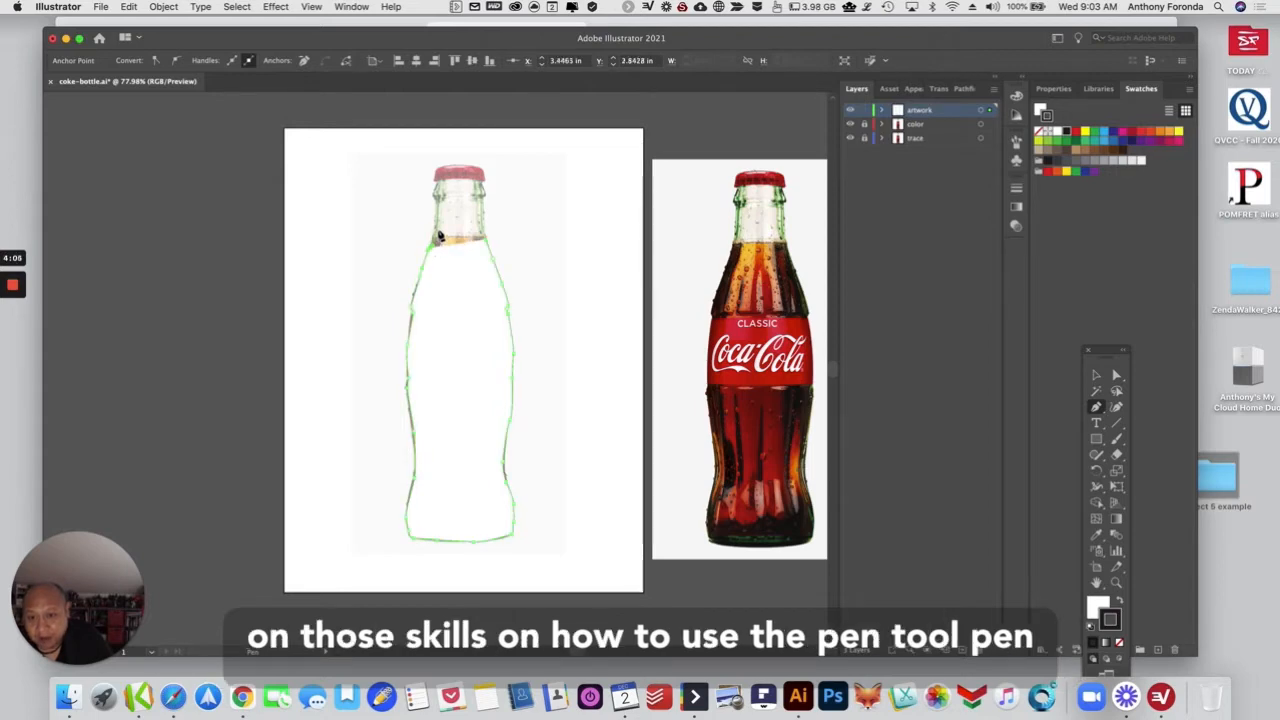
# Step: Trace the neck's left side and lip, and carry the path across beneath the cap to the lip's right side
pyautogui.click(438, 218)
pyautogui.click(438, 206)
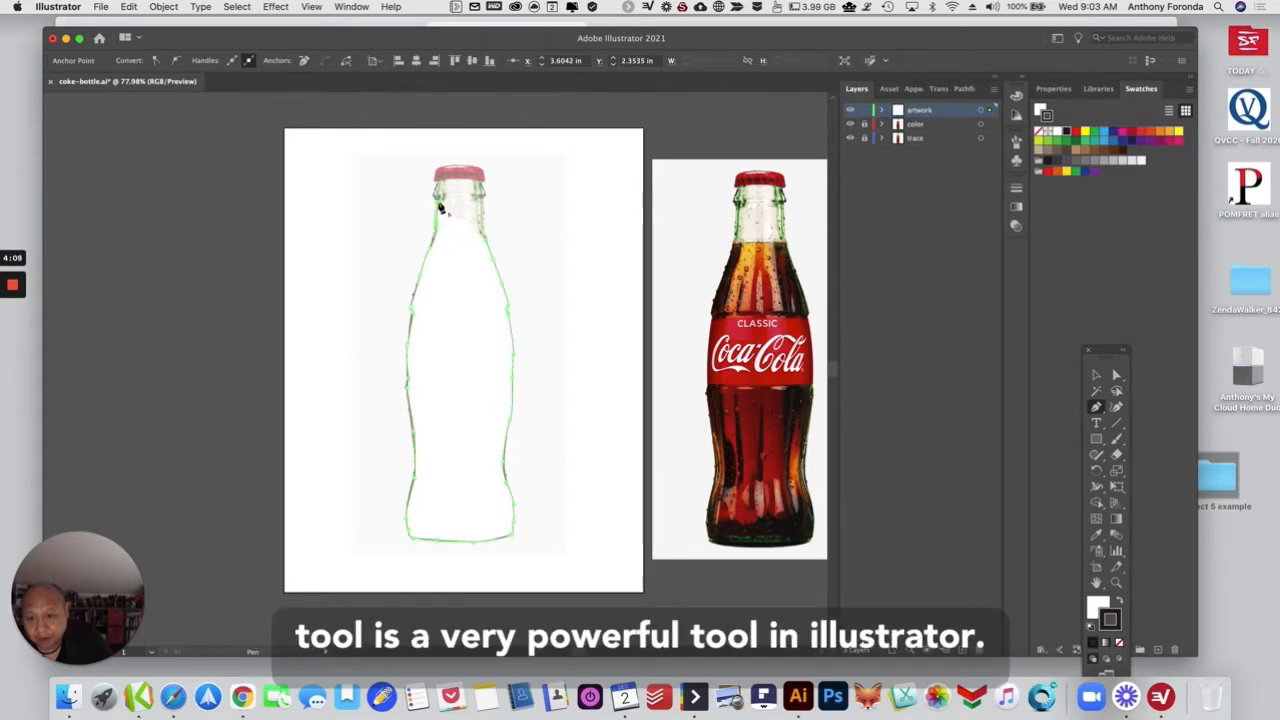
pyautogui.click(437, 196)
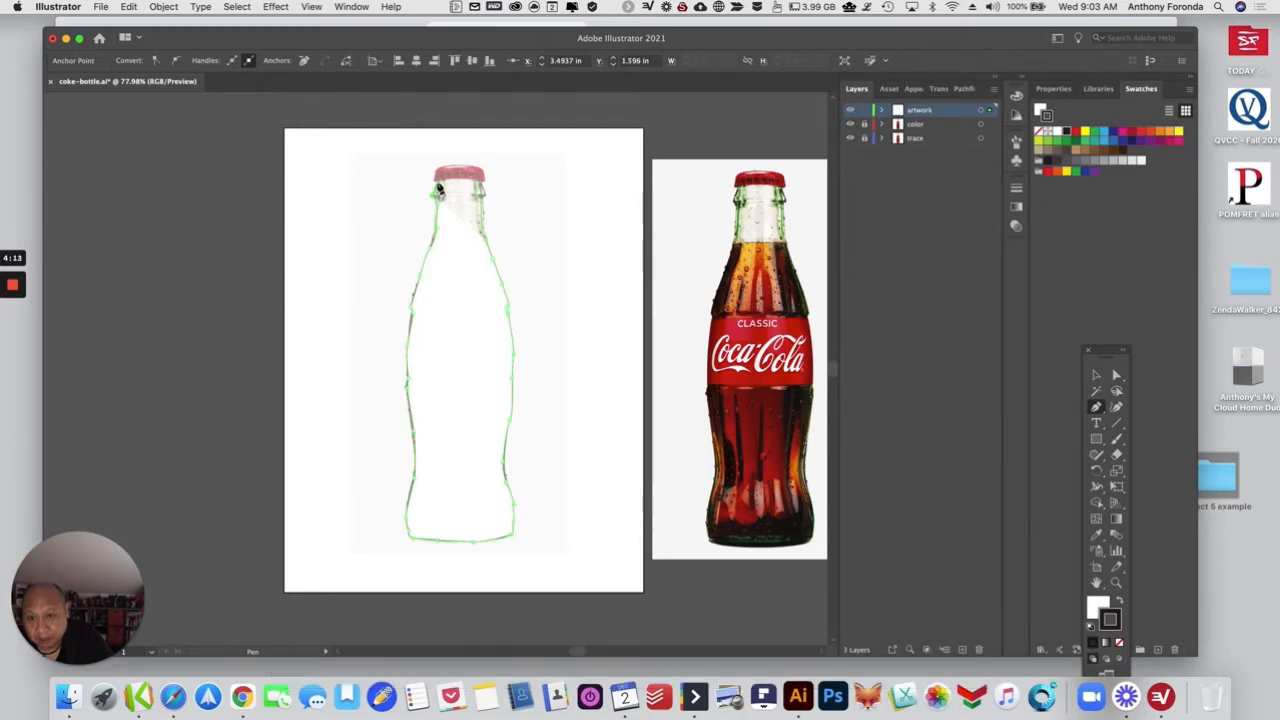
pyautogui.click(441, 182)
pyautogui.moveTo(451, 181); pyautogui.dragTo(487, 199)
# Step: Set the bottle outline's fill to None so the tracing photo shows through
pyautogui.press('a')
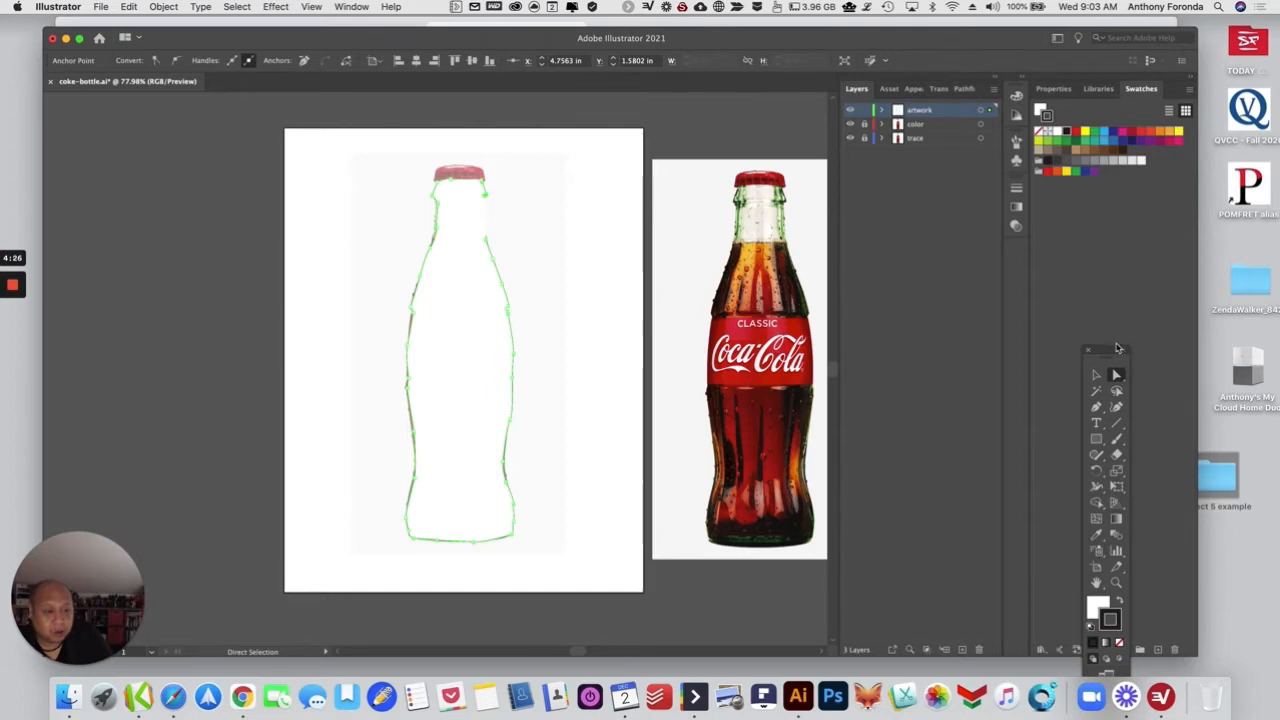
pyautogui.moveTo(1126, 354); pyautogui.dragTo(925, 227)
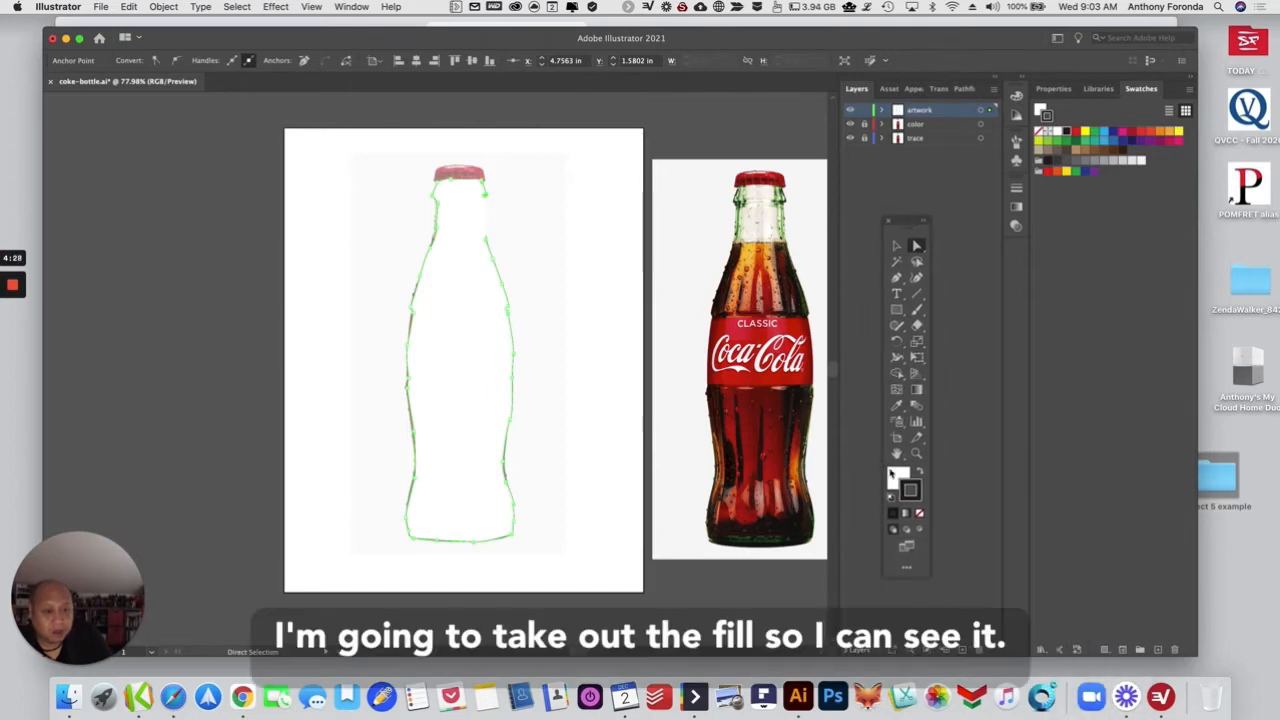
pyautogui.click(894, 477)
pyautogui.click(919, 514)
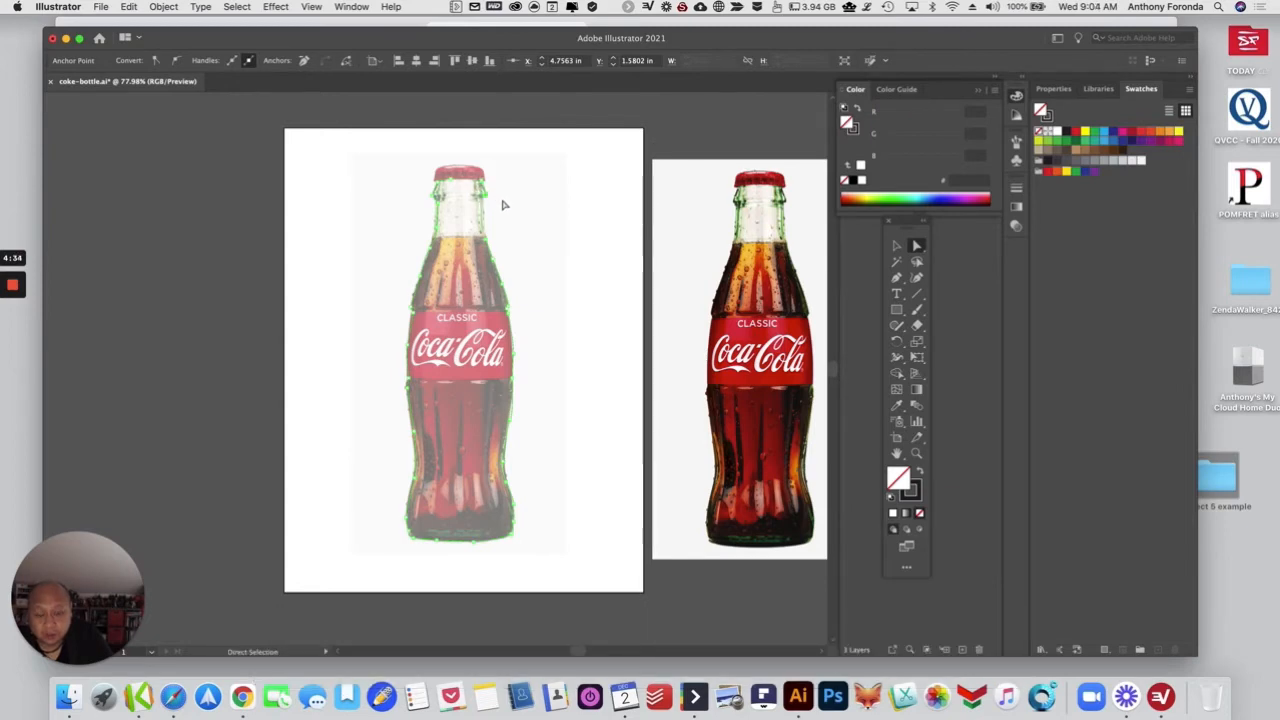
# Step: Continue the path down the neck's right side to its starting point, closing the bottle outline, and deselect it
pyautogui.press('p')
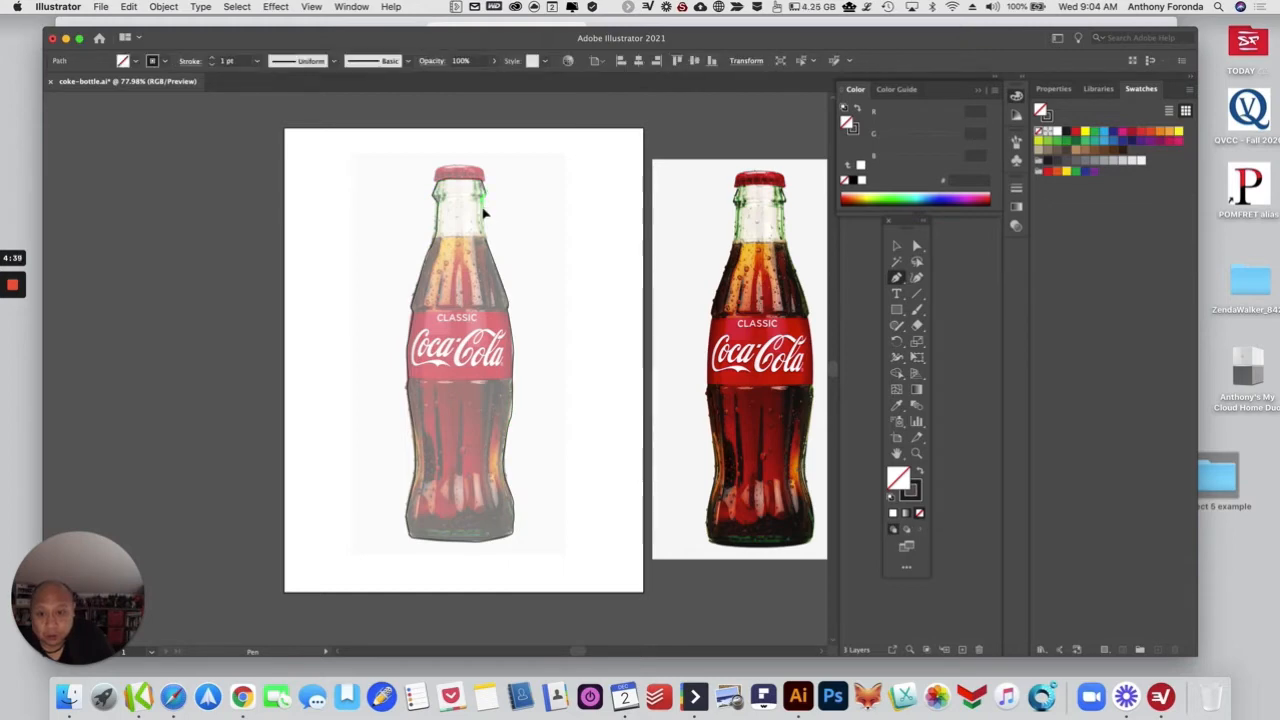
pyautogui.click(484, 220)
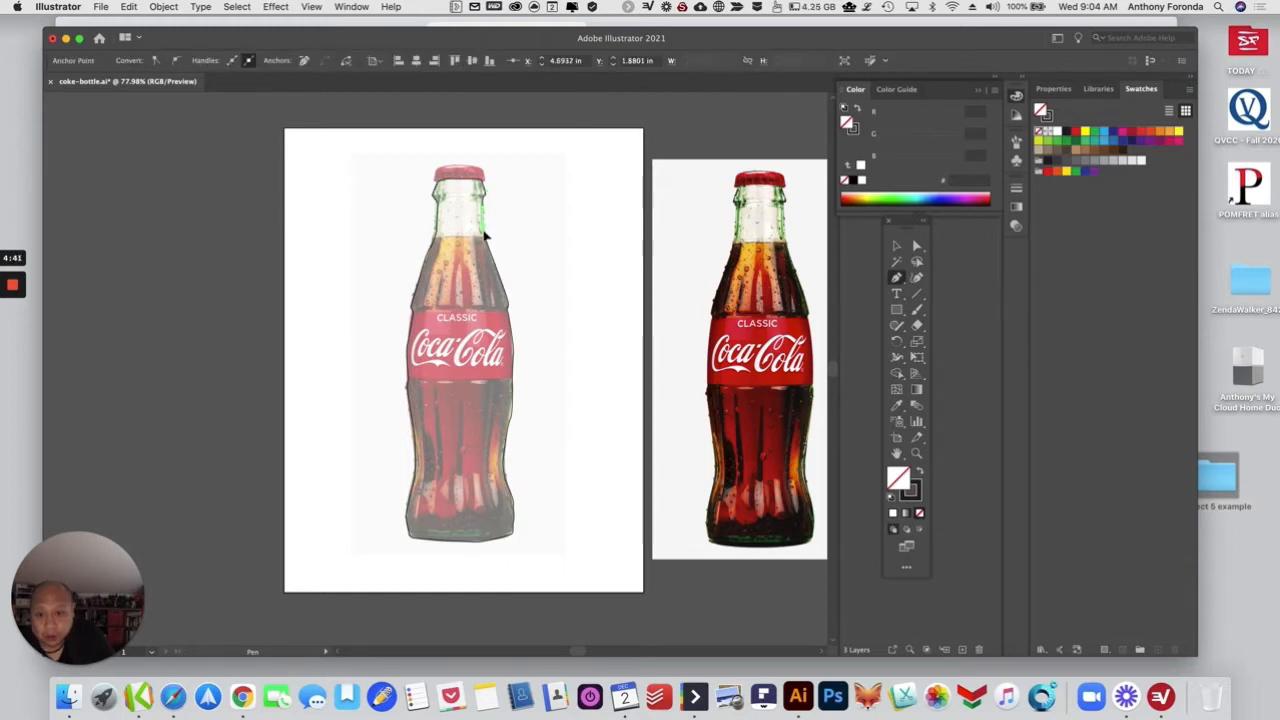
pyautogui.click(487, 243)
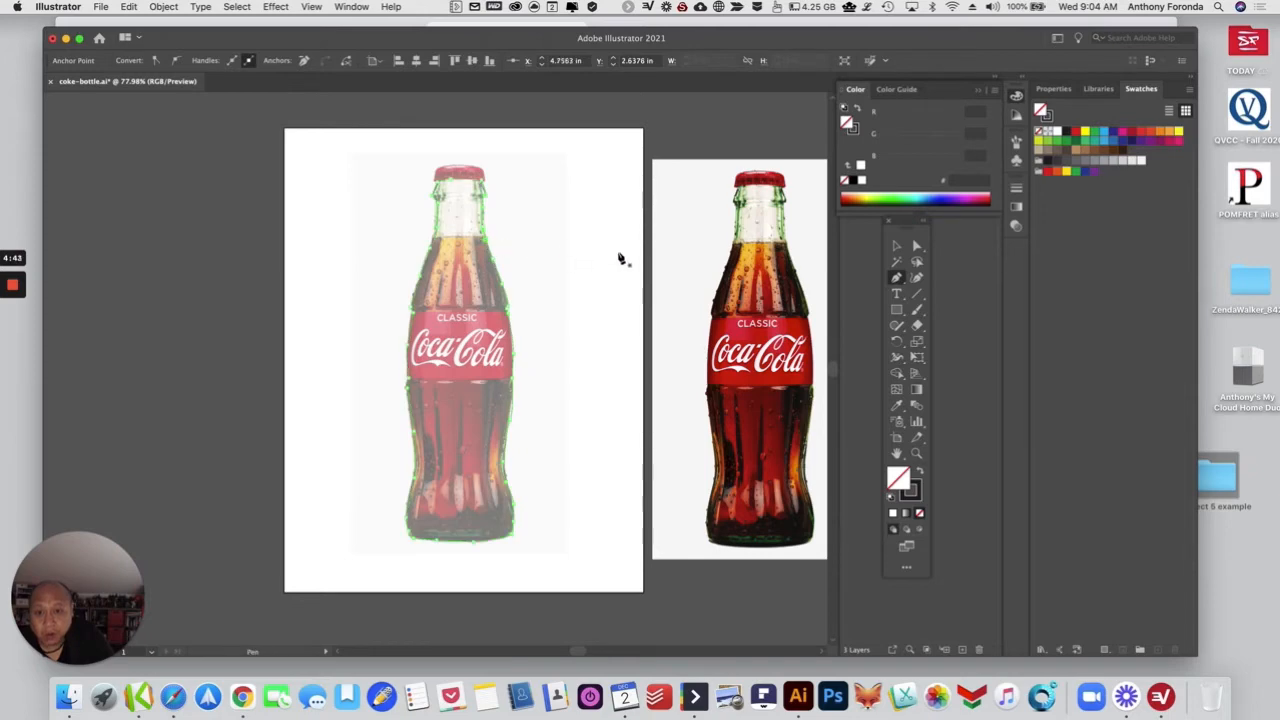
pyautogui.click(916, 245)
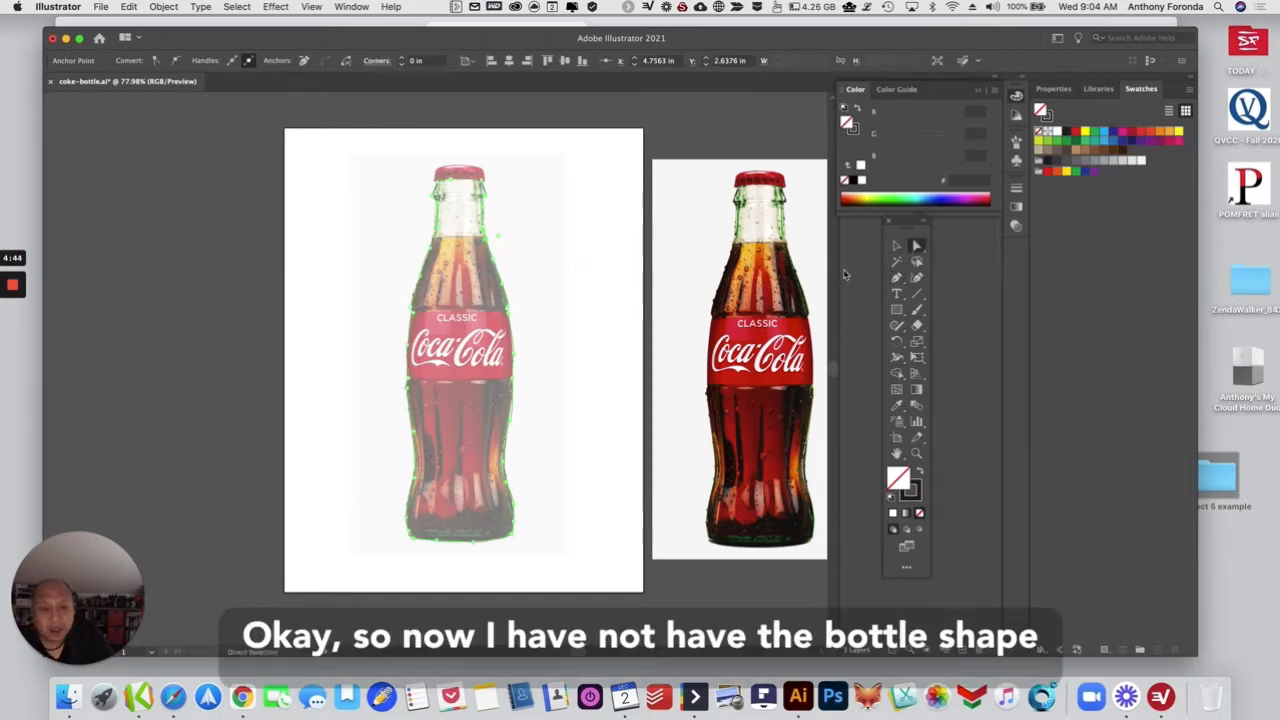
pyautogui.click(623, 320)
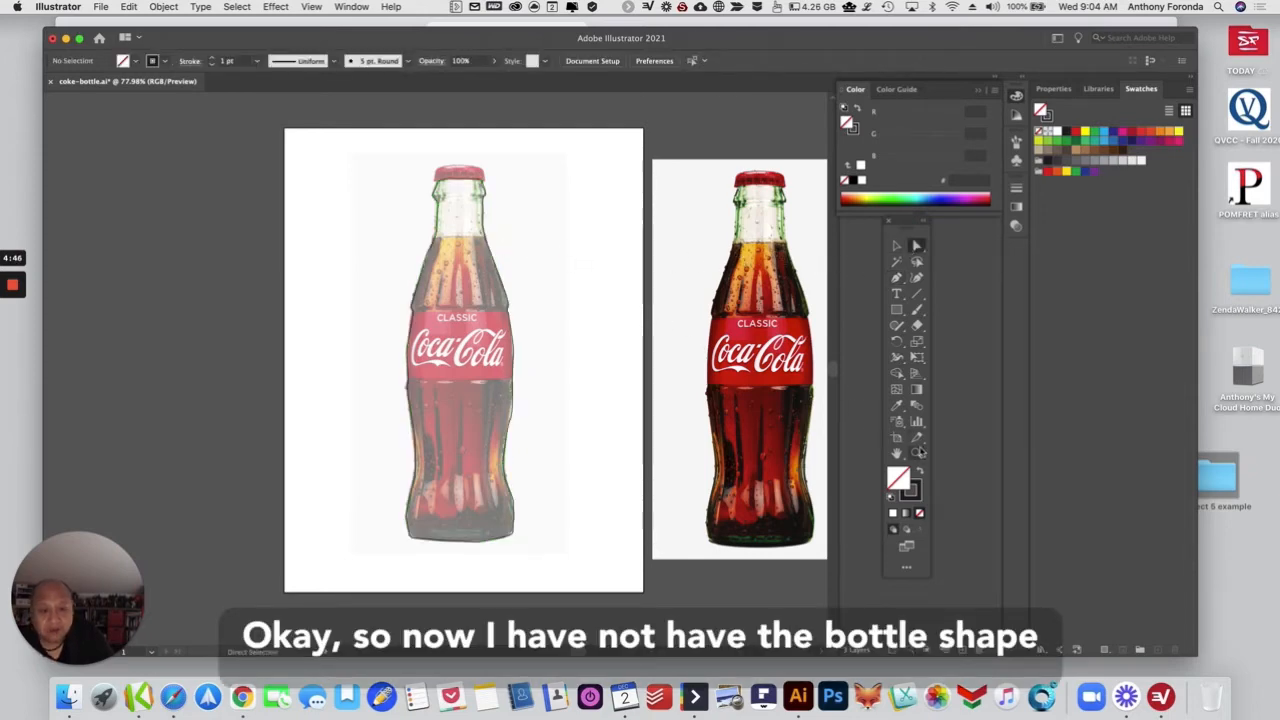
# Step: With the Direct Selection tool, refine the outline's right edge between the label and the waist to match the photo
pyautogui.click(916, 453)
pyautogui.click(526, 406)
pyautogui.click(448, 395)
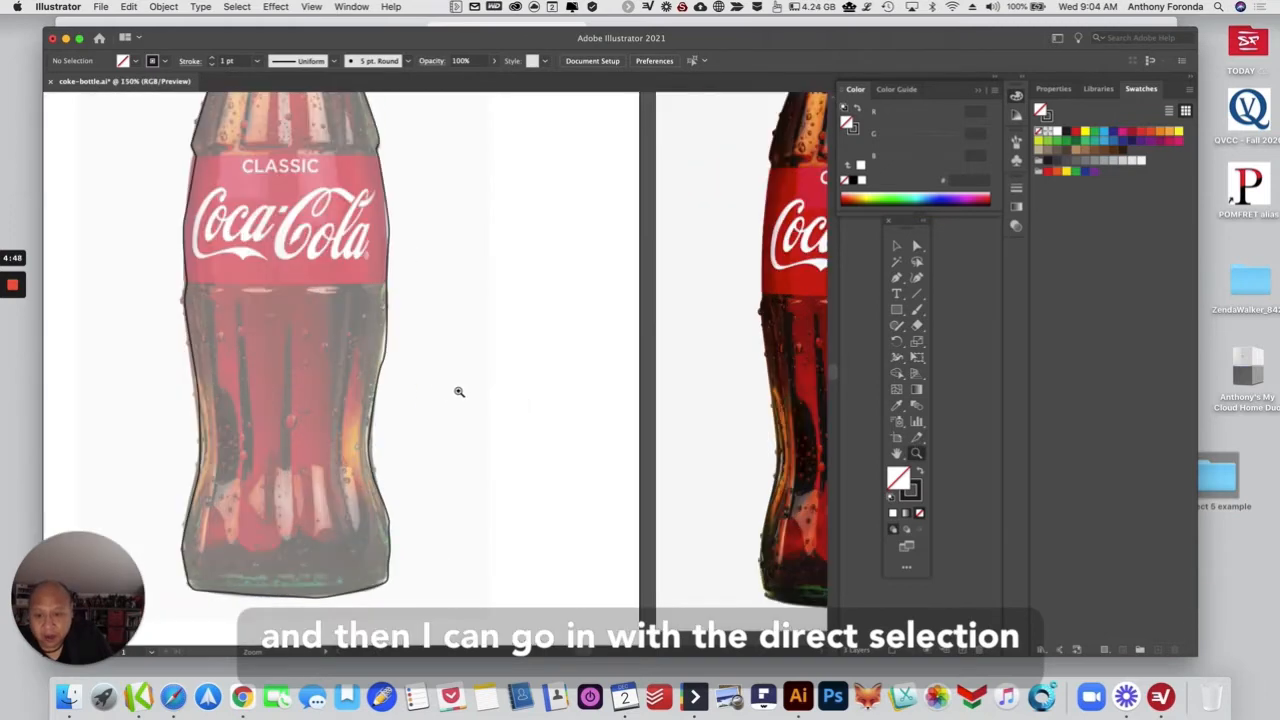
pyautogui.press('a')
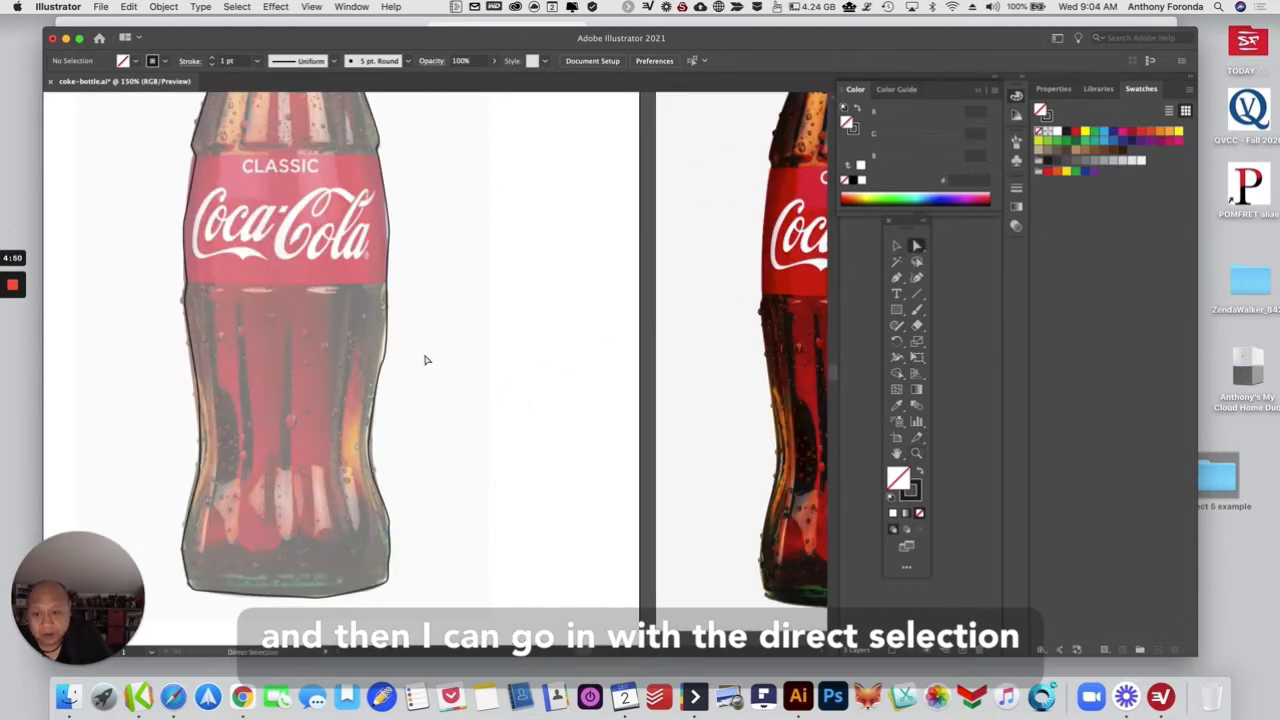
pyautogui.click(386, 360)
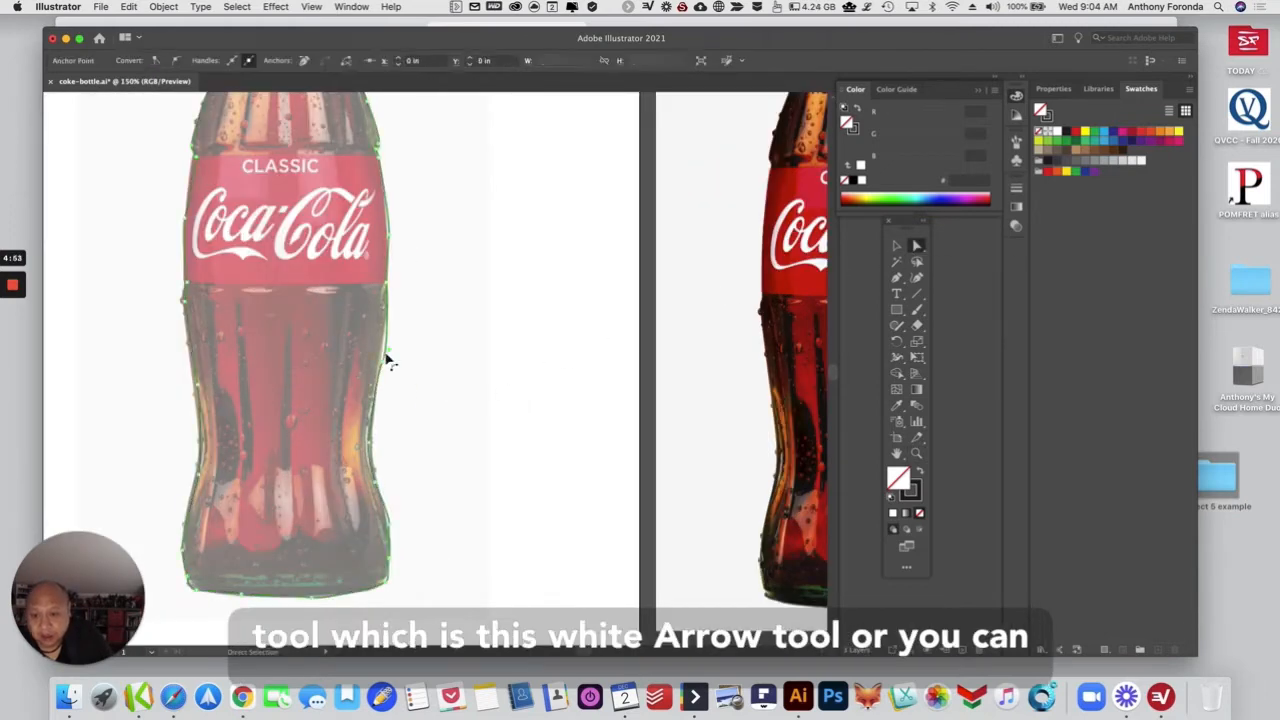
pyautogui.click(381, 372)
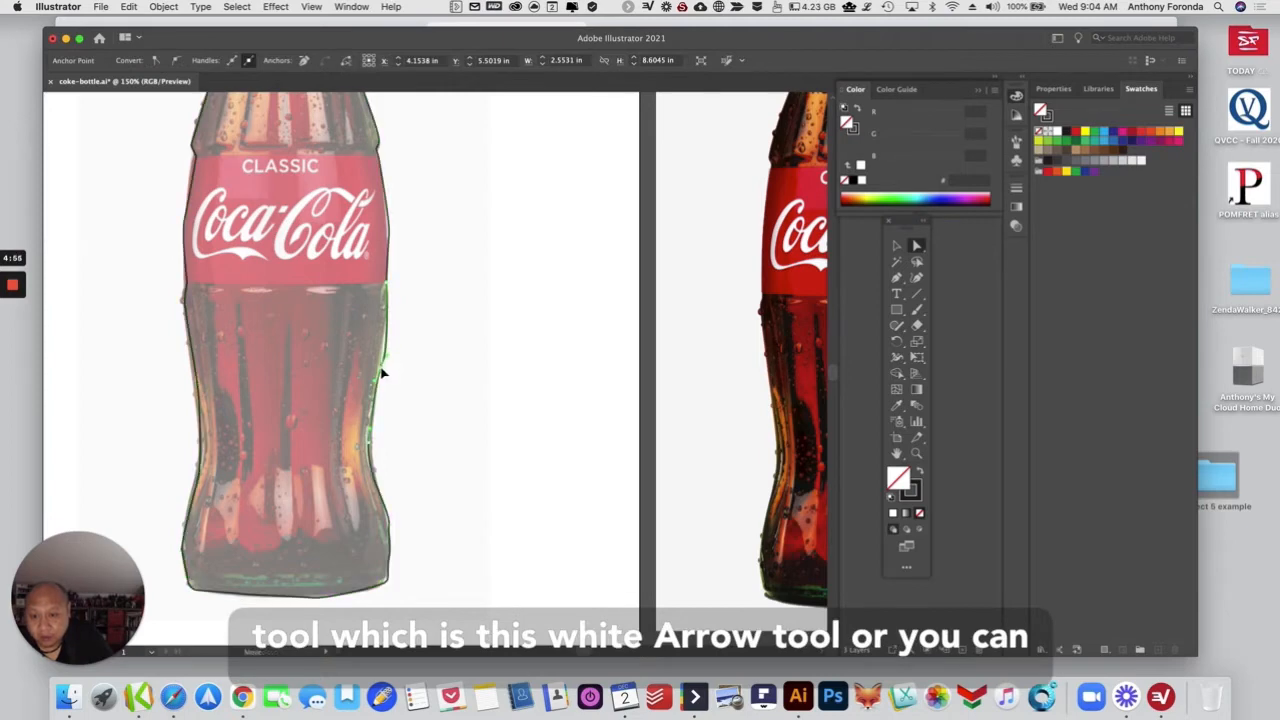
pyautogui.click(389, 368)
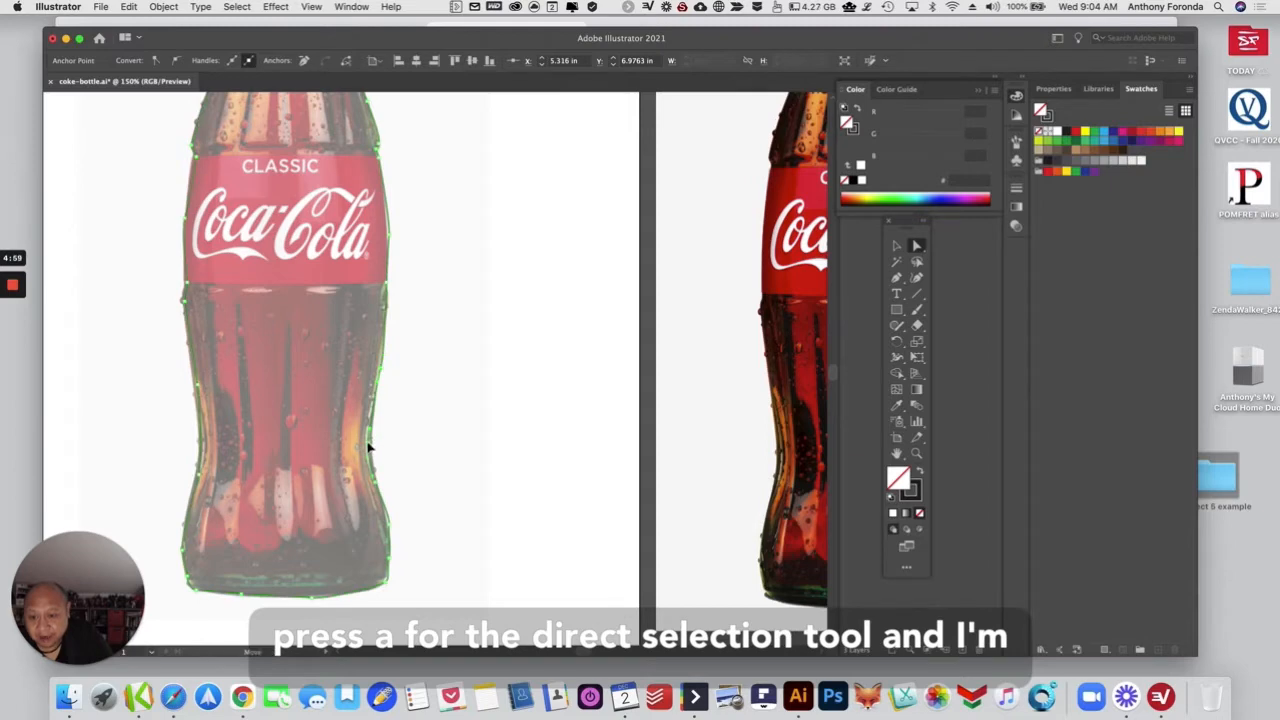
# Step: Adjust the outline's anchor points at the lower right flare and along the bottom edge to fit the bottle's base
pyautogui.click(392, 532)
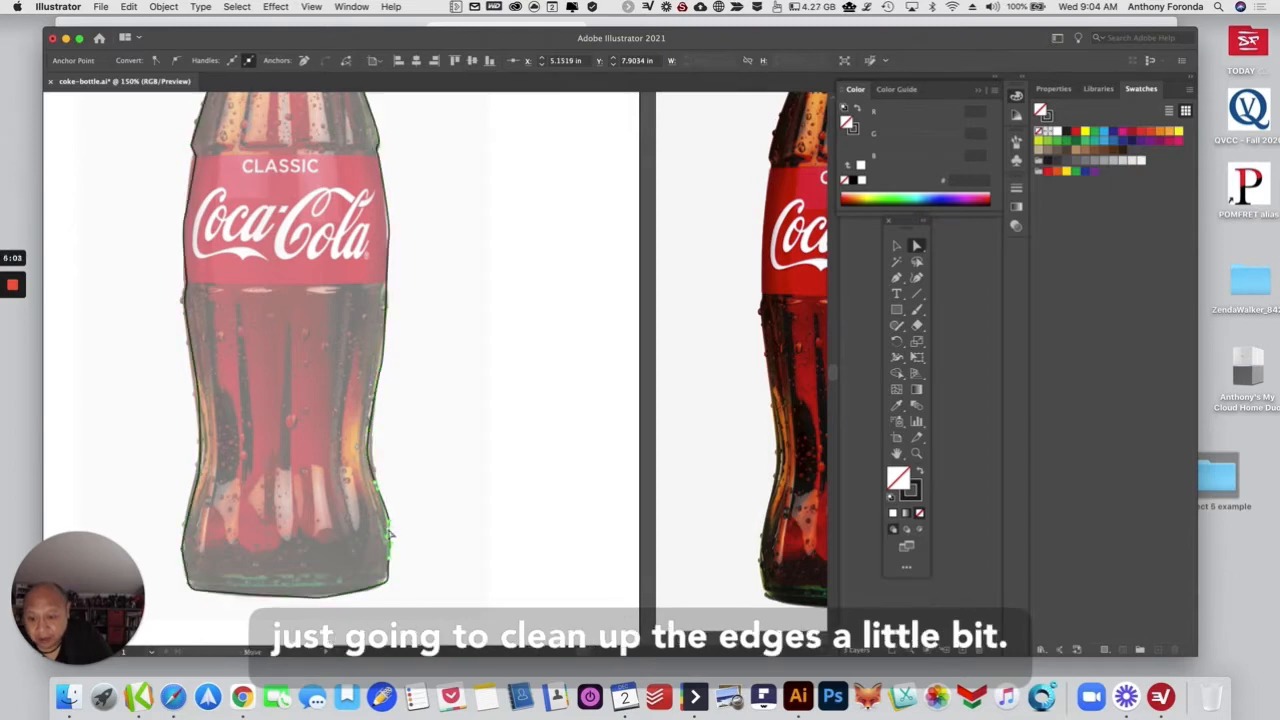
pyautogui.click(311, 601)
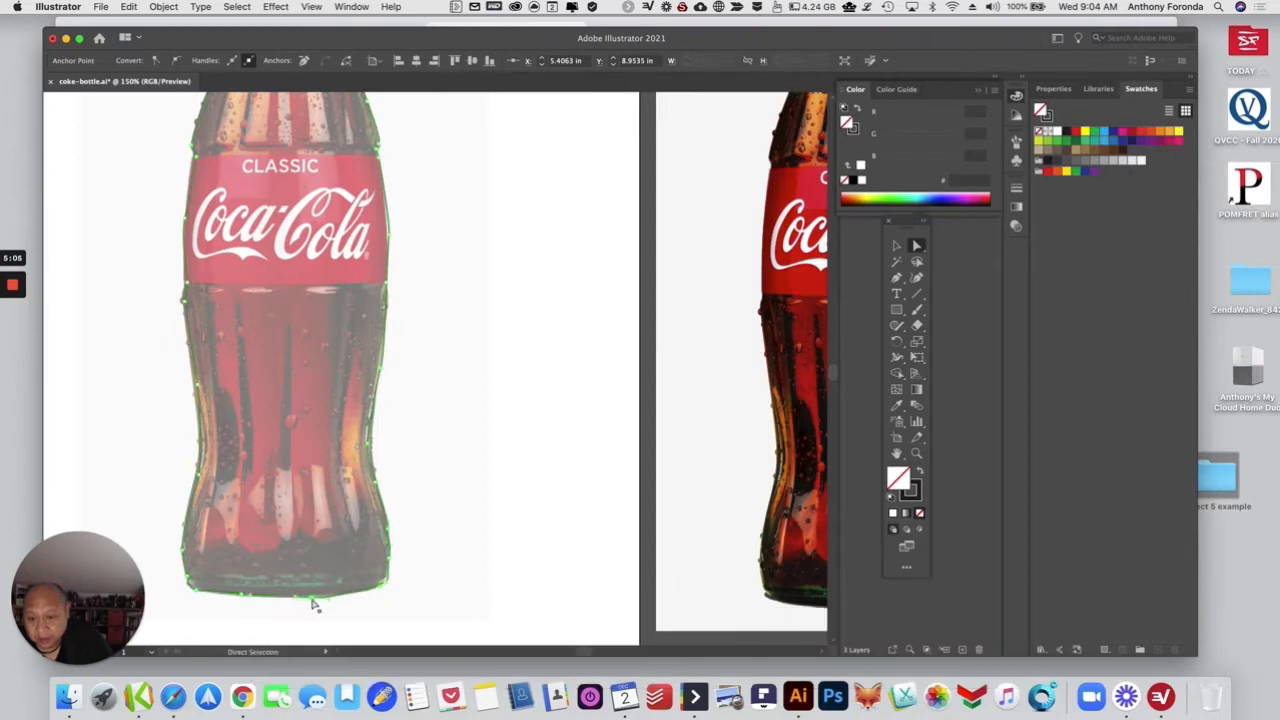
pyautogui.click(346, 603)
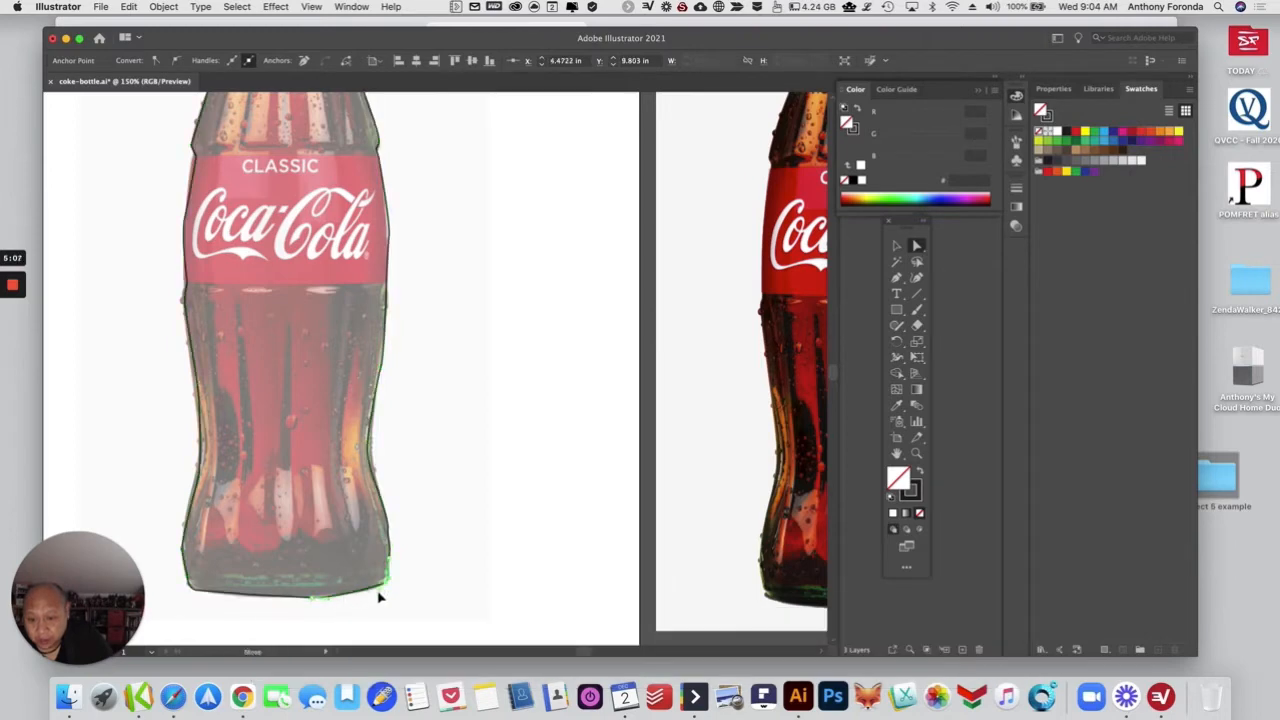
# Step: Reposition the anchor points along the outline's left side, from just below the label through the waist to the base
pyautogui.scroll(2, 417, 523)
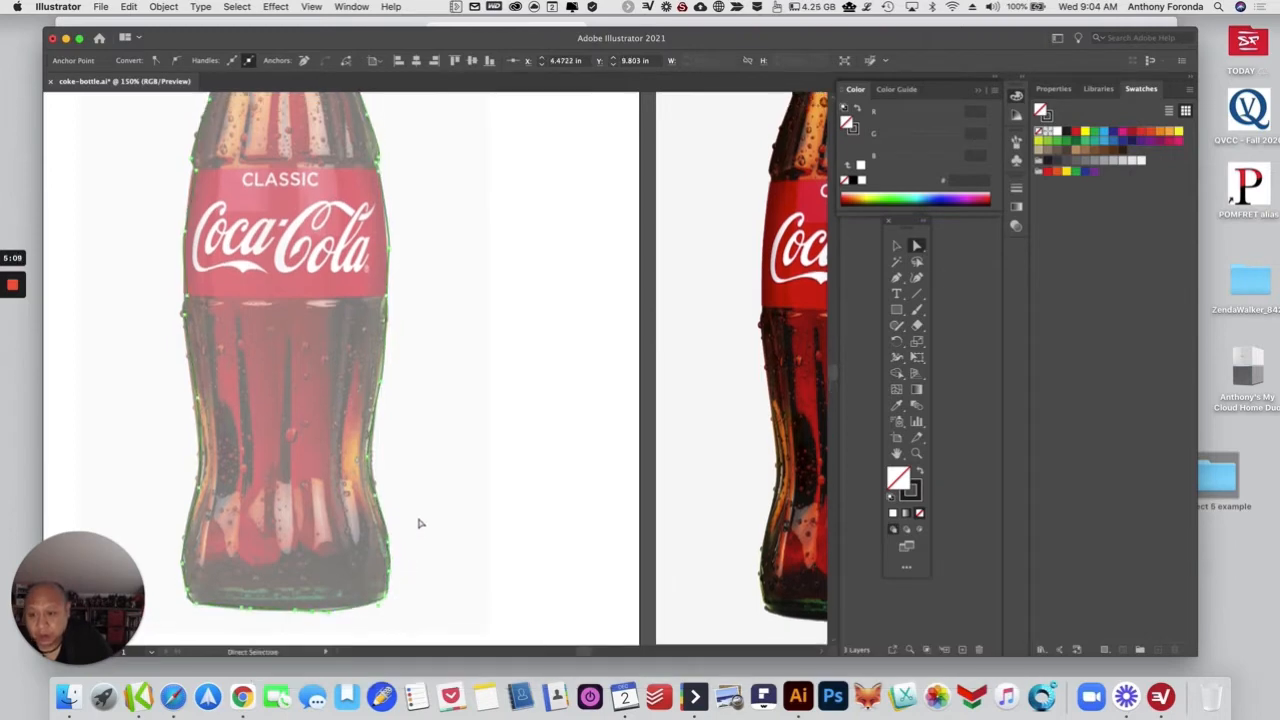
pyautogui.moveTo(183, 323); pyautogui.dragTo(186, 317)
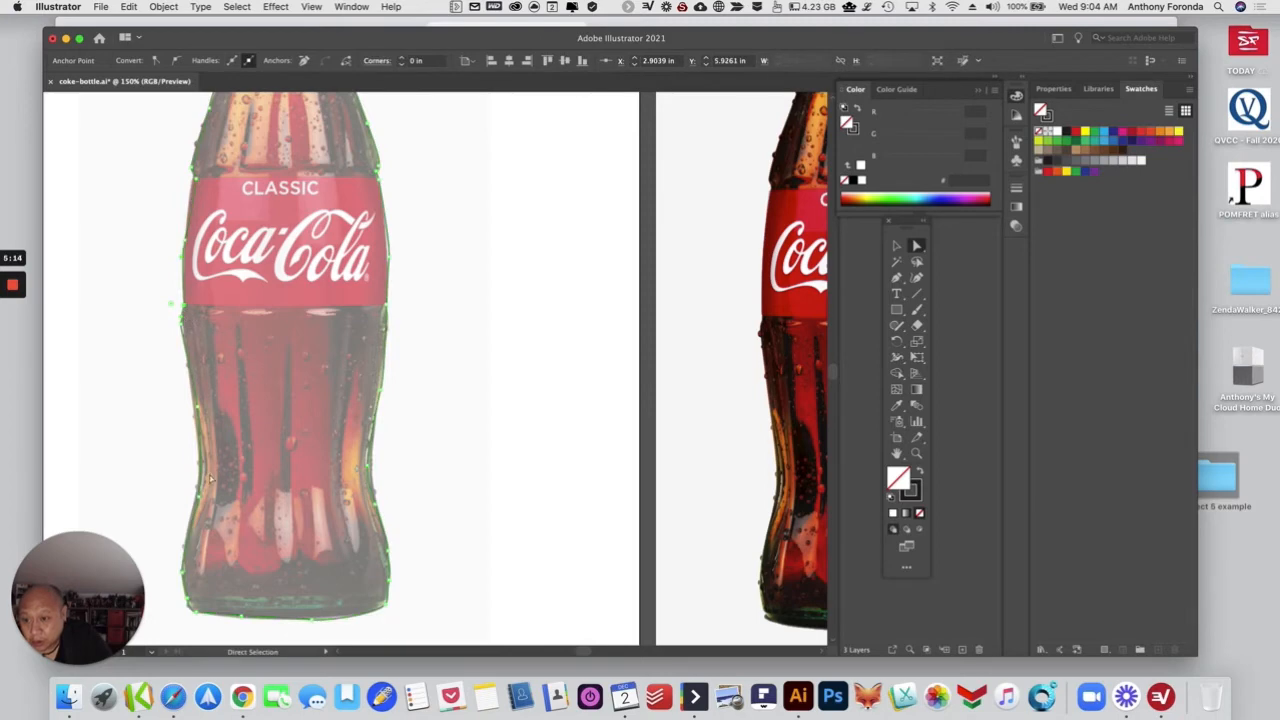
pyautogui.moveTo(197, 406); pyautogui.dragTo(198, 424)
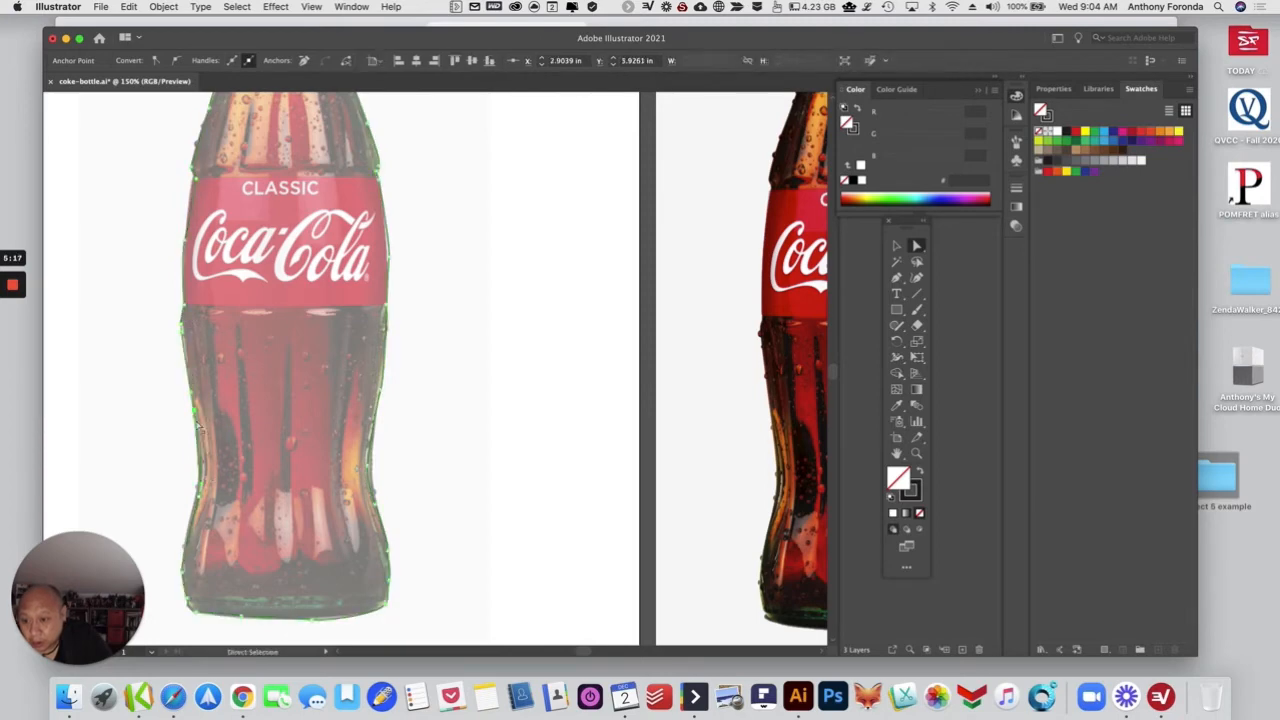
pyautogui.moveTo(201, 502); pyautogui.dragTo(197, 504)
pyautogui.moveTo(183, 577); pyautogui.dragTo(183, 578)
# Step: Nudge the anchor point on the label's right edge so the outline follows the bottle's contour
pyautogui.scroll(3, 340, 421)
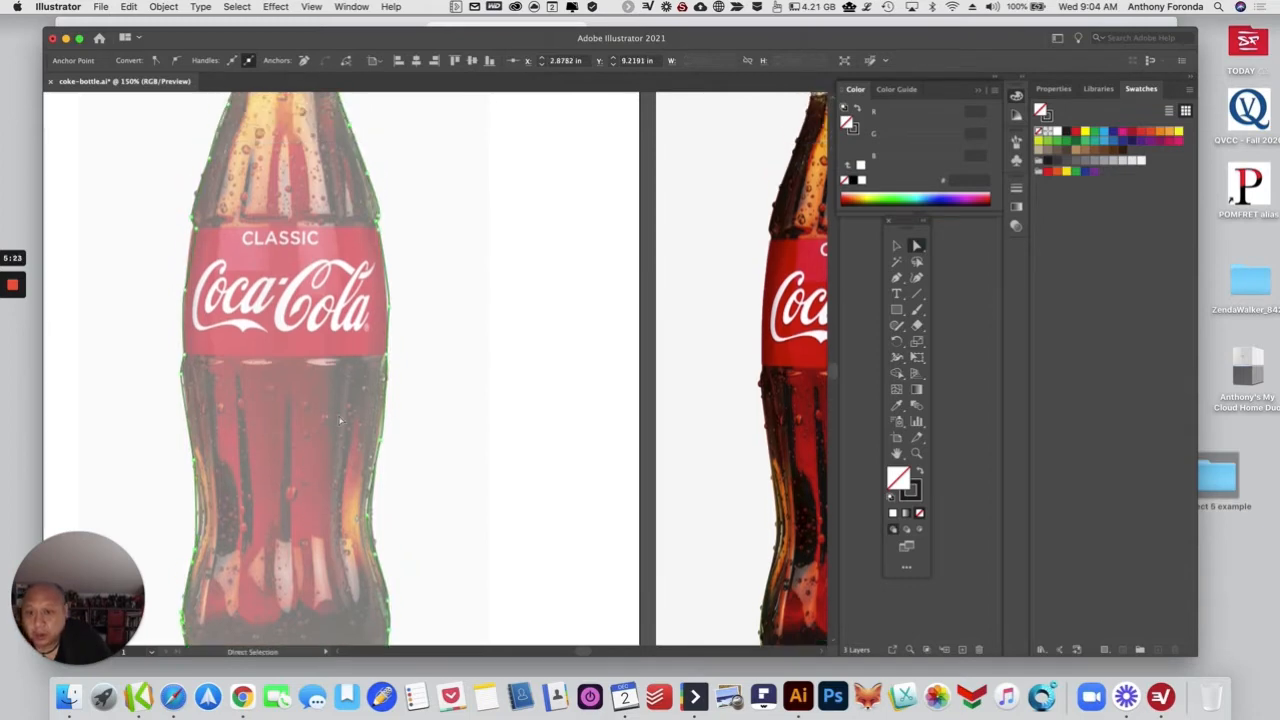
pyautogui.click(389, 305)
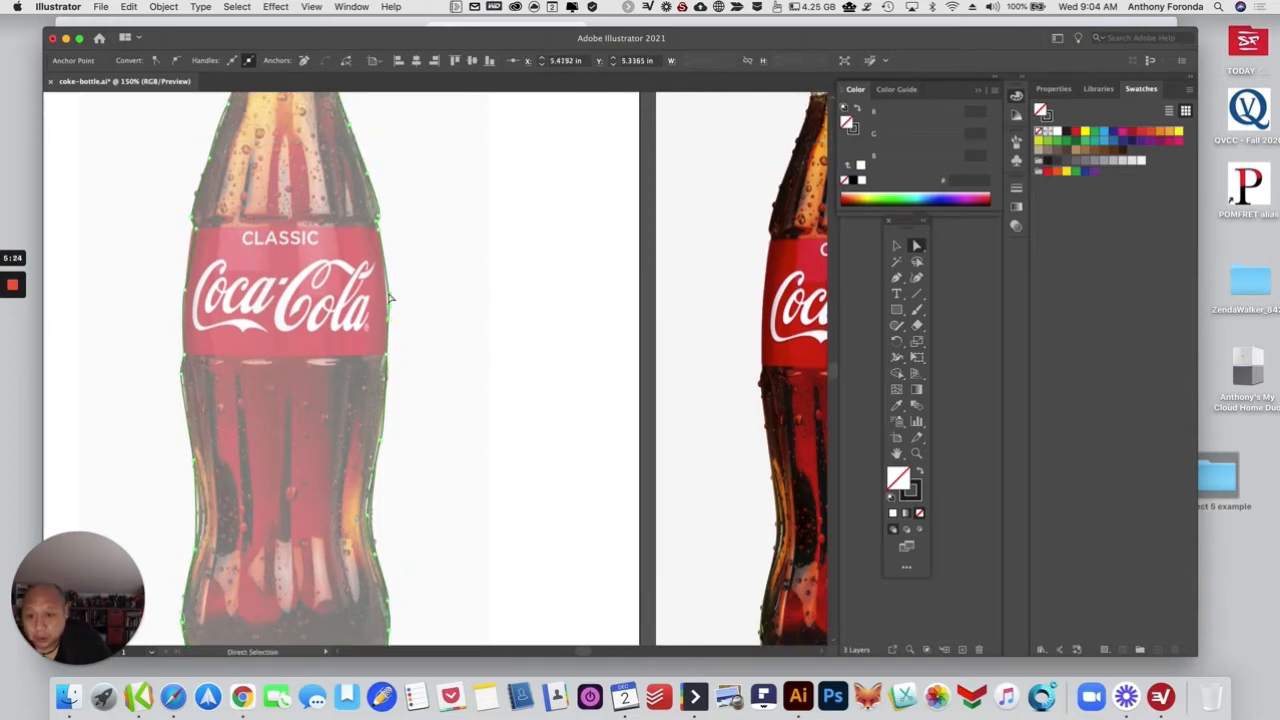
pyautogui.moveTo(390, 293); pyautogui.dragTo(391, 298)
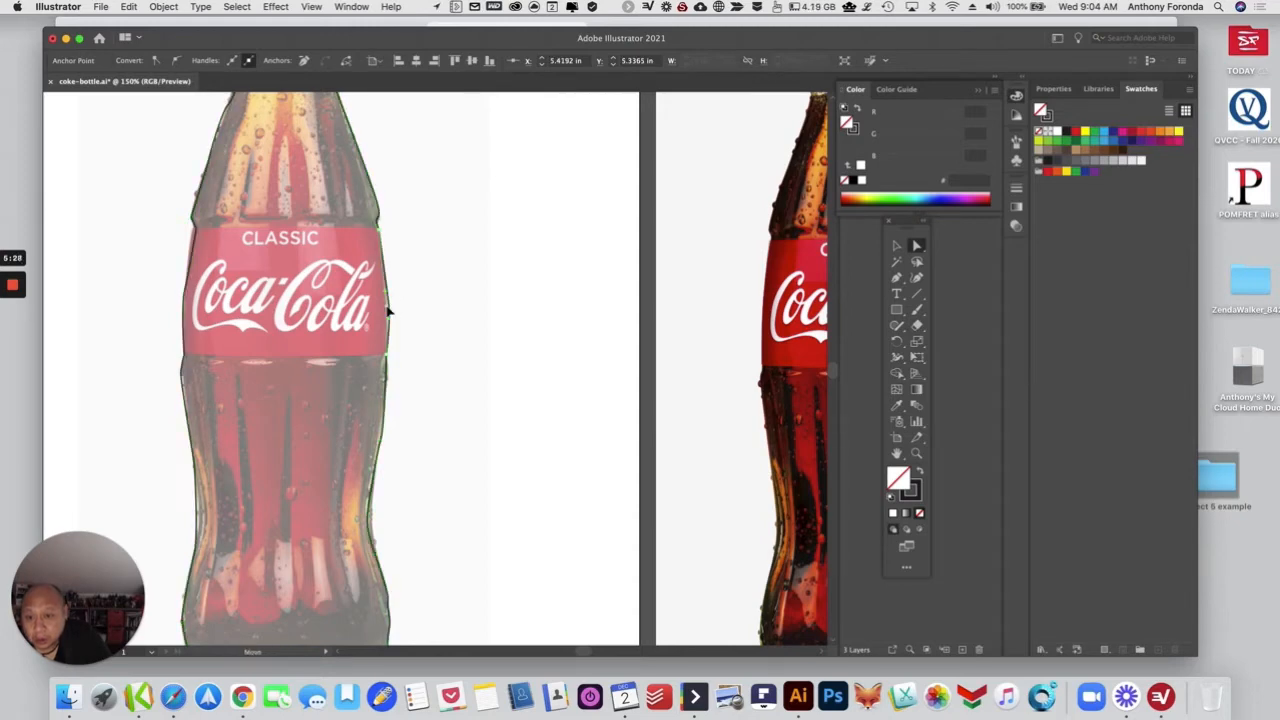
pyautogui.scroll(5, 397, 313)
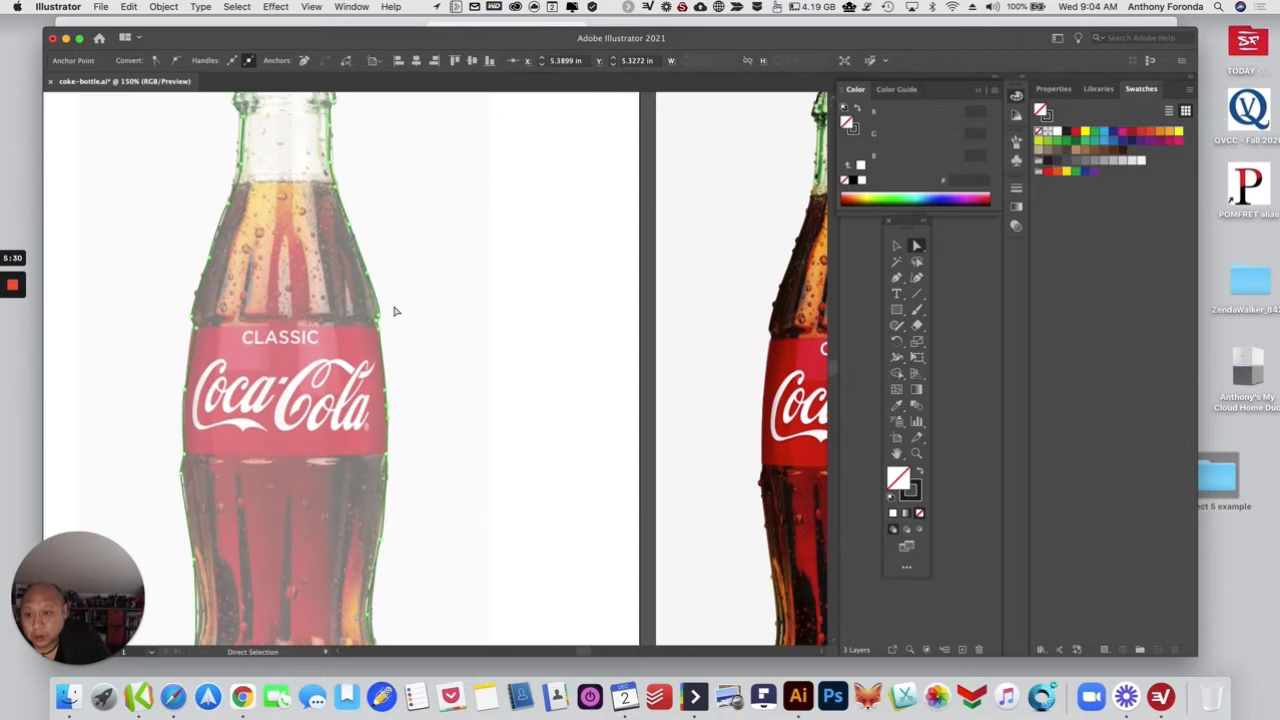
# Step: Reposition the outline's anchor points along the left side of the bottle's neck to match the photo
pyautogui.press('super+shift+a')
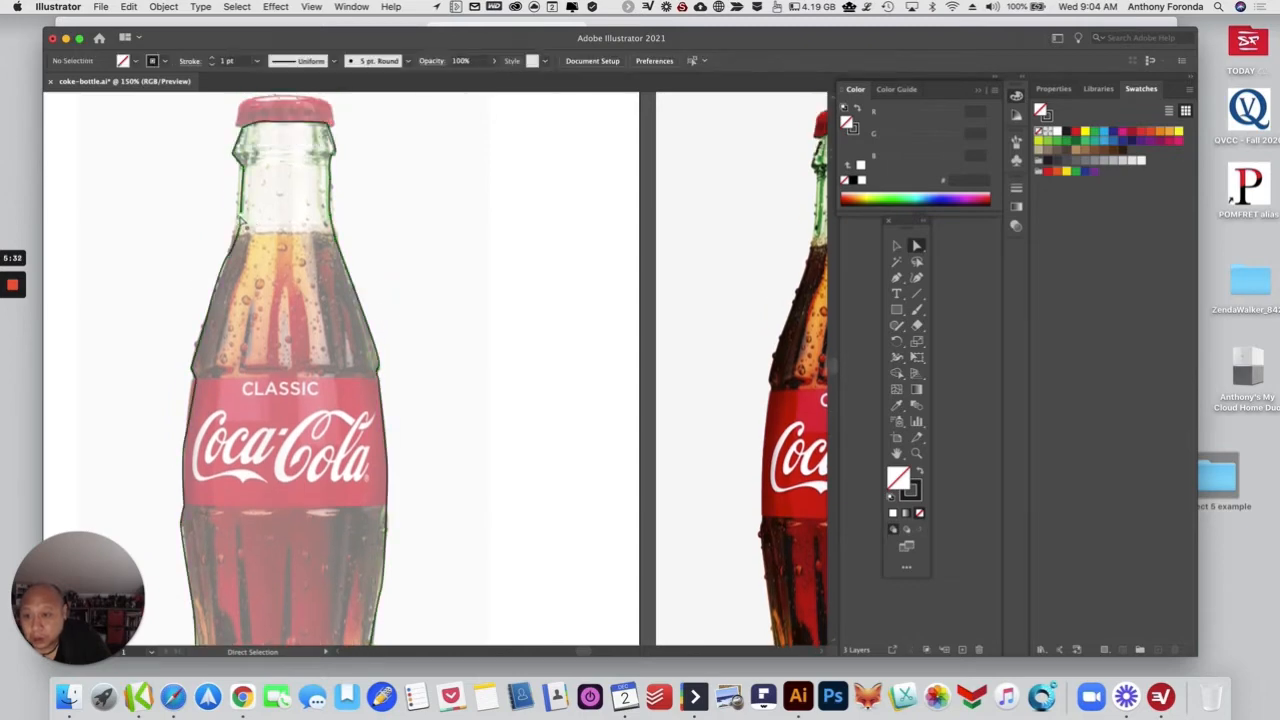
pyautogui.click(240, 218)
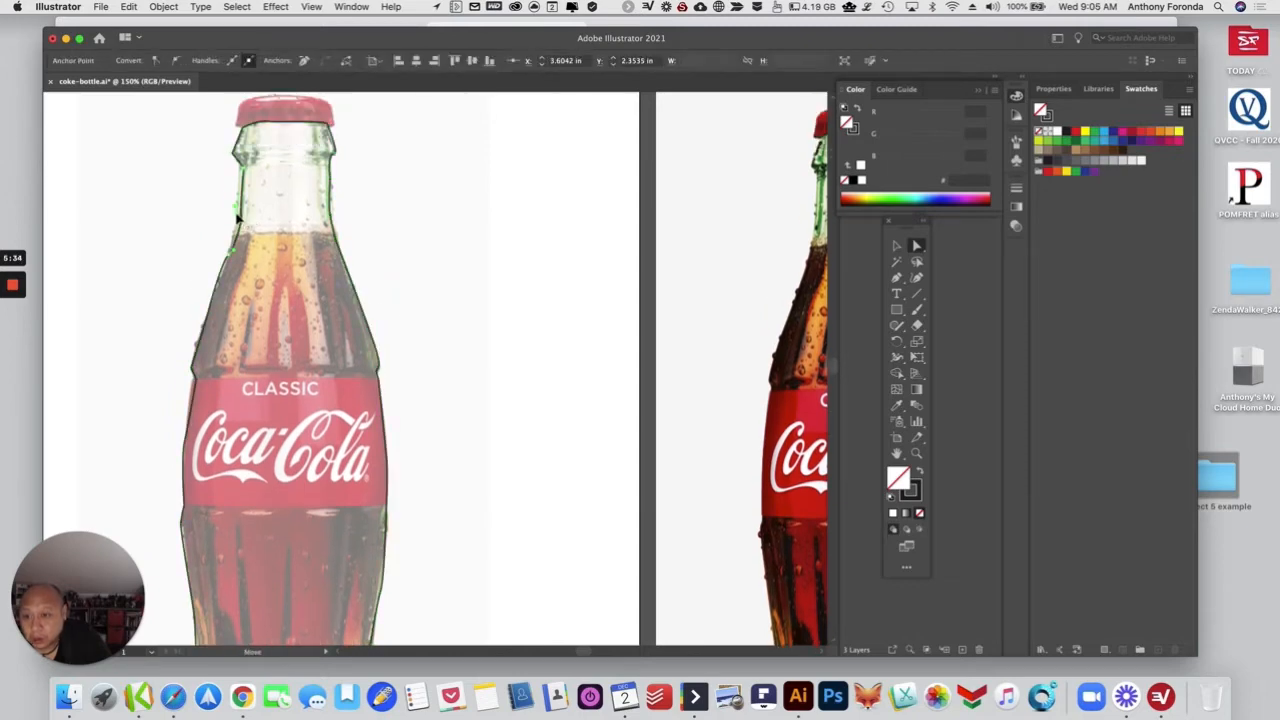
pyautogui.moveTo(237, 218); pyautogui.dragTo(236, 256)
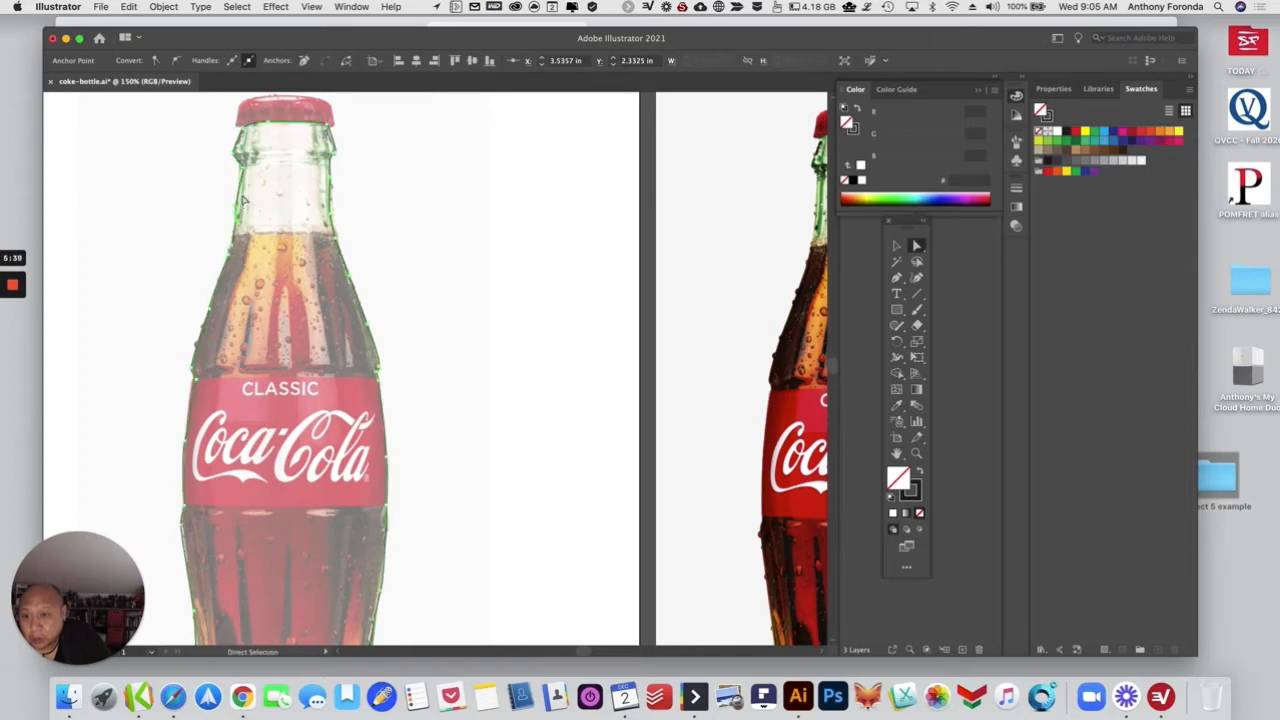
pyautogui.click(243, 170)
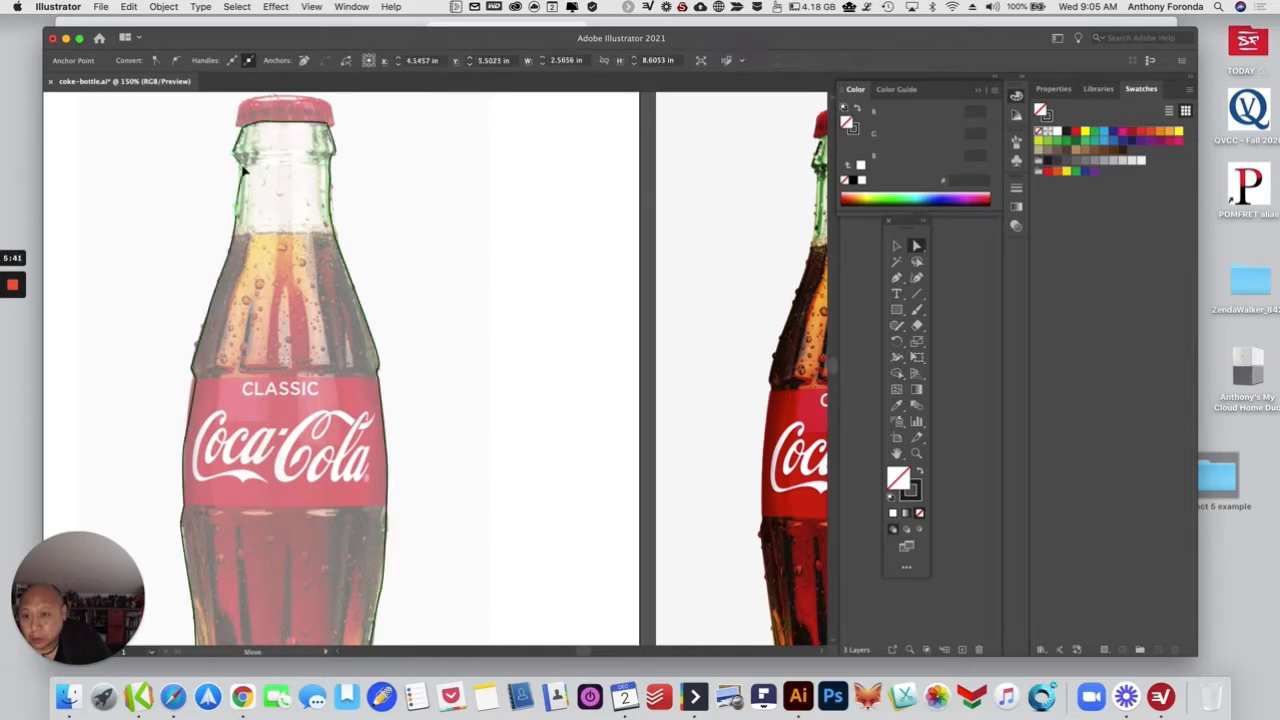
pyautogui.moveTo(236, 210); pyautogui.dragTo(241, 208)
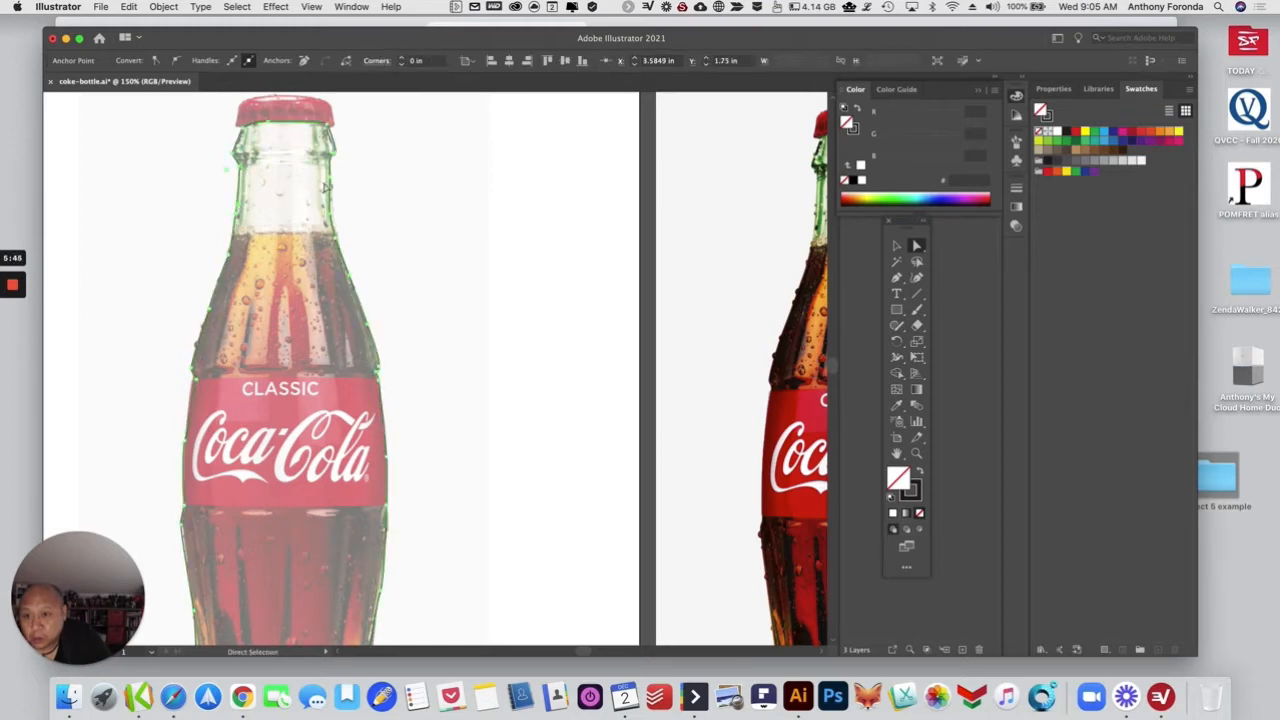
# Step: Refine the outline's anchor points at the neck ring's right side and along the edge beneath the cap, leaving nothing selected
pyautogui.moveTo(337, 157); pyautogui.dragTo(336, 158)
pyautogui.click(328, 127)
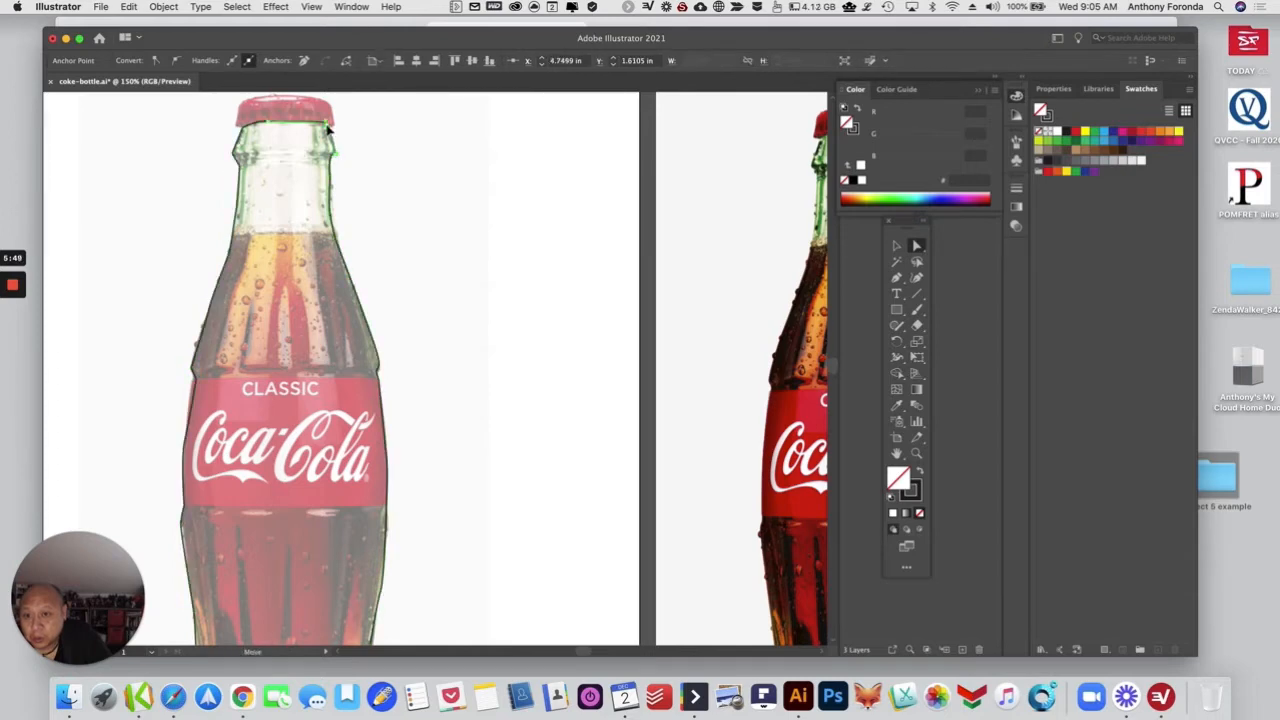
pyautogui.click(268, 127)
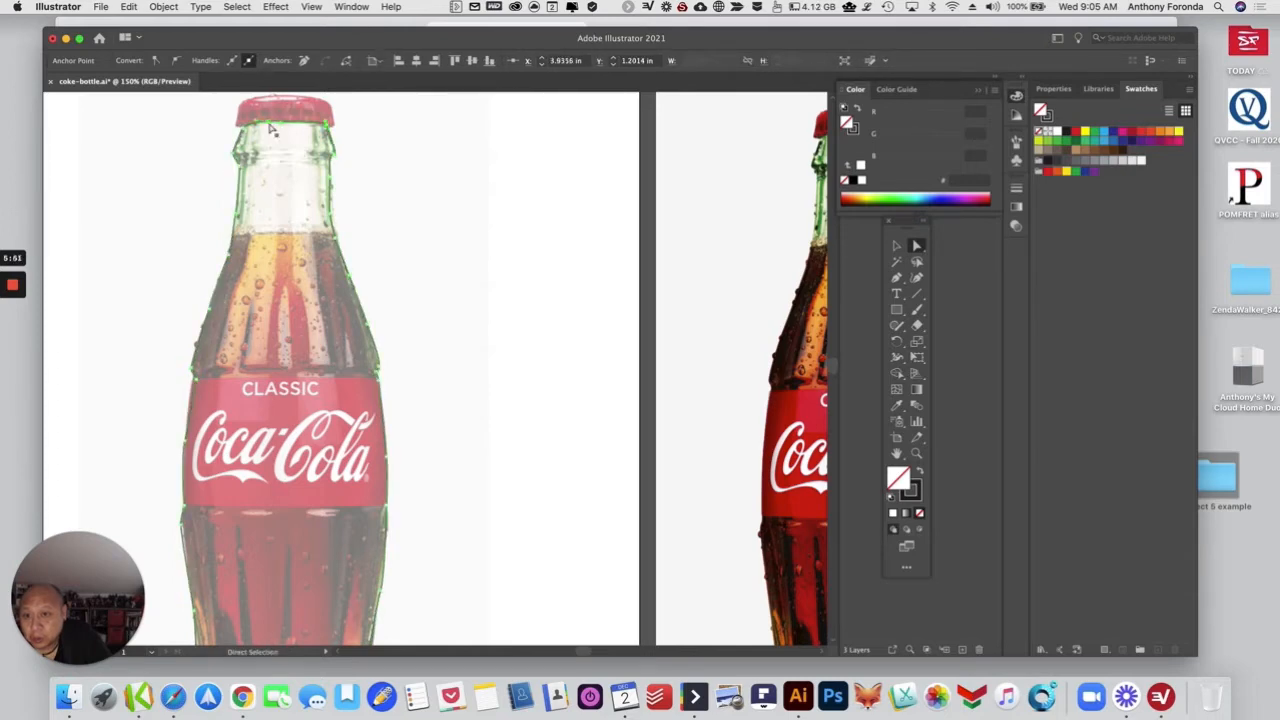
pyautogui.moveTo(256, 125); pyautogui.dragTo(244, 128)
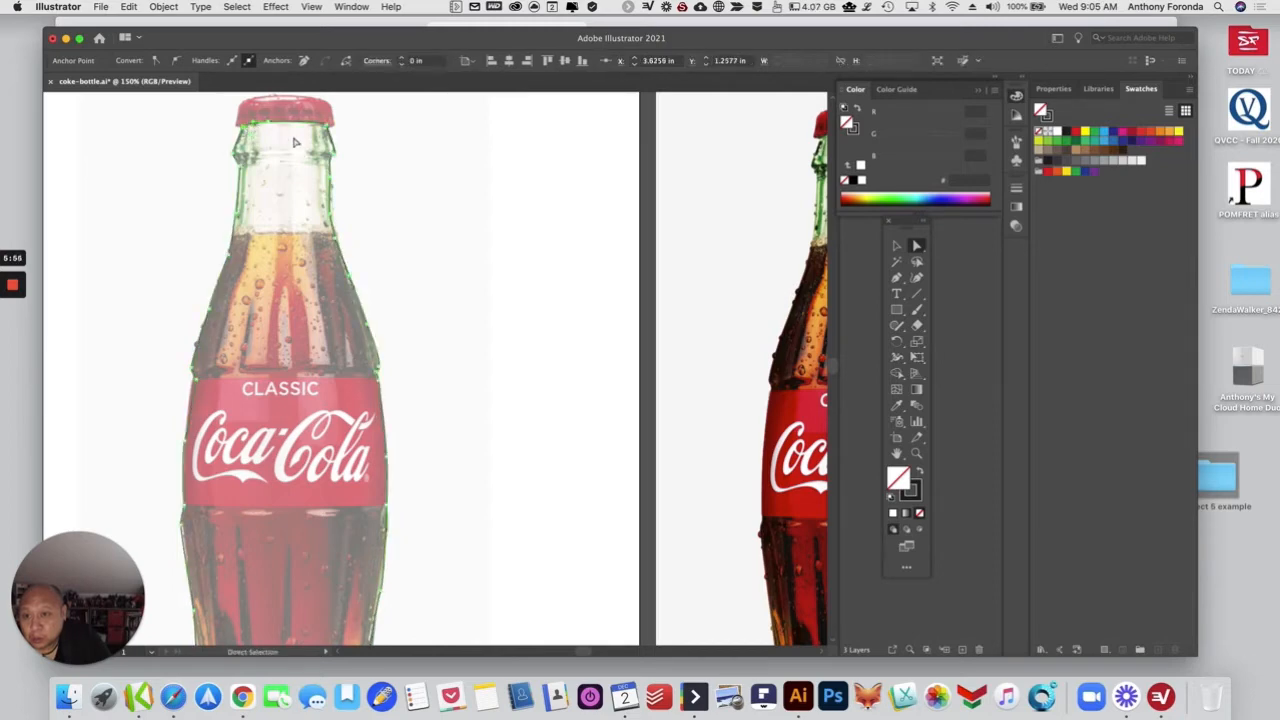
pyautogui.click(362, 162)
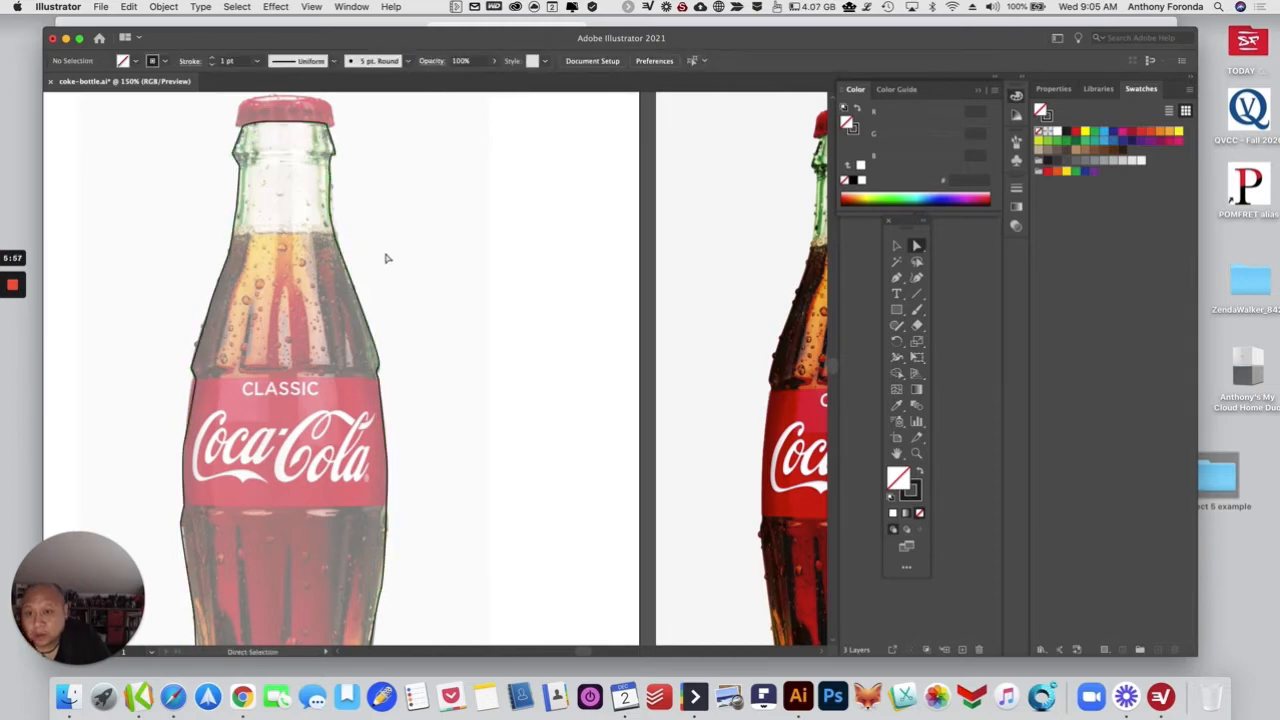
# Step: With the Pen tool, trace the narrow dark vertical stripe in the middle of the lower bottle as a closed shape and deselect it
pyautogui.scroll(-5, 387, 258)
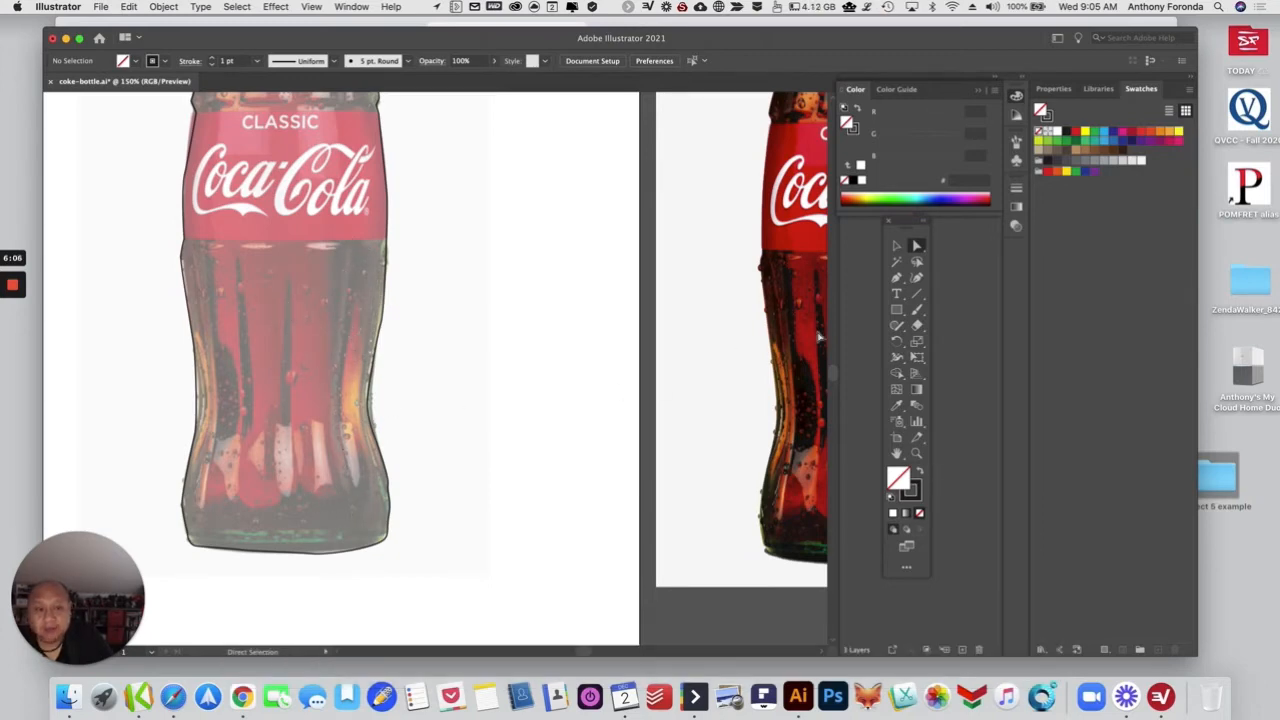
pyautogui.click(896, 277)
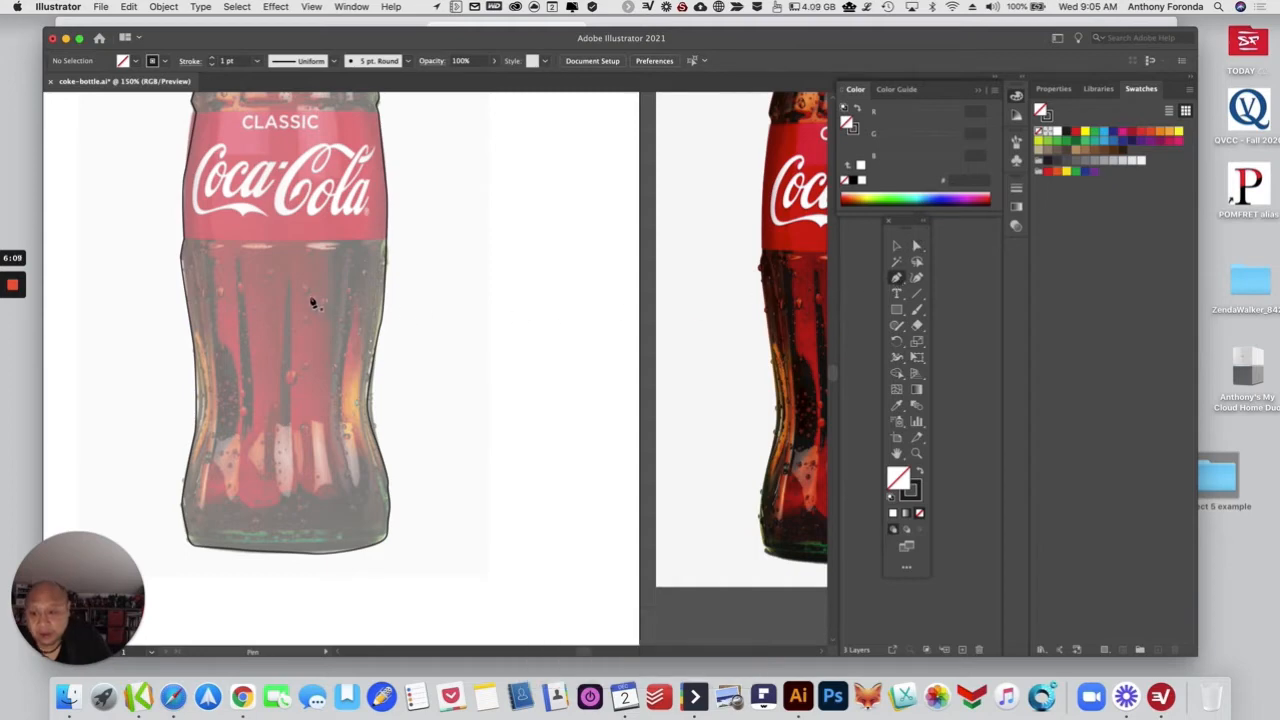
pyautogui.click(290, 283)
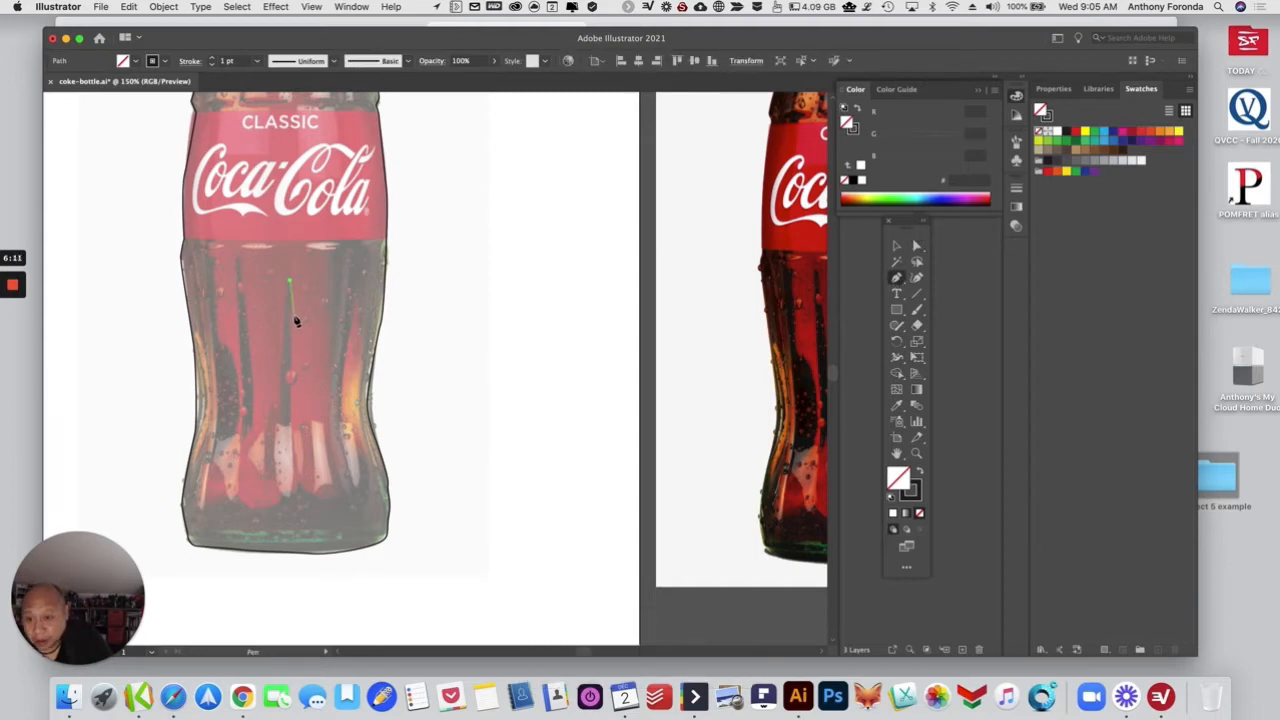
pyautogui.click(292, 320)
pyautogui.click(291, 385)
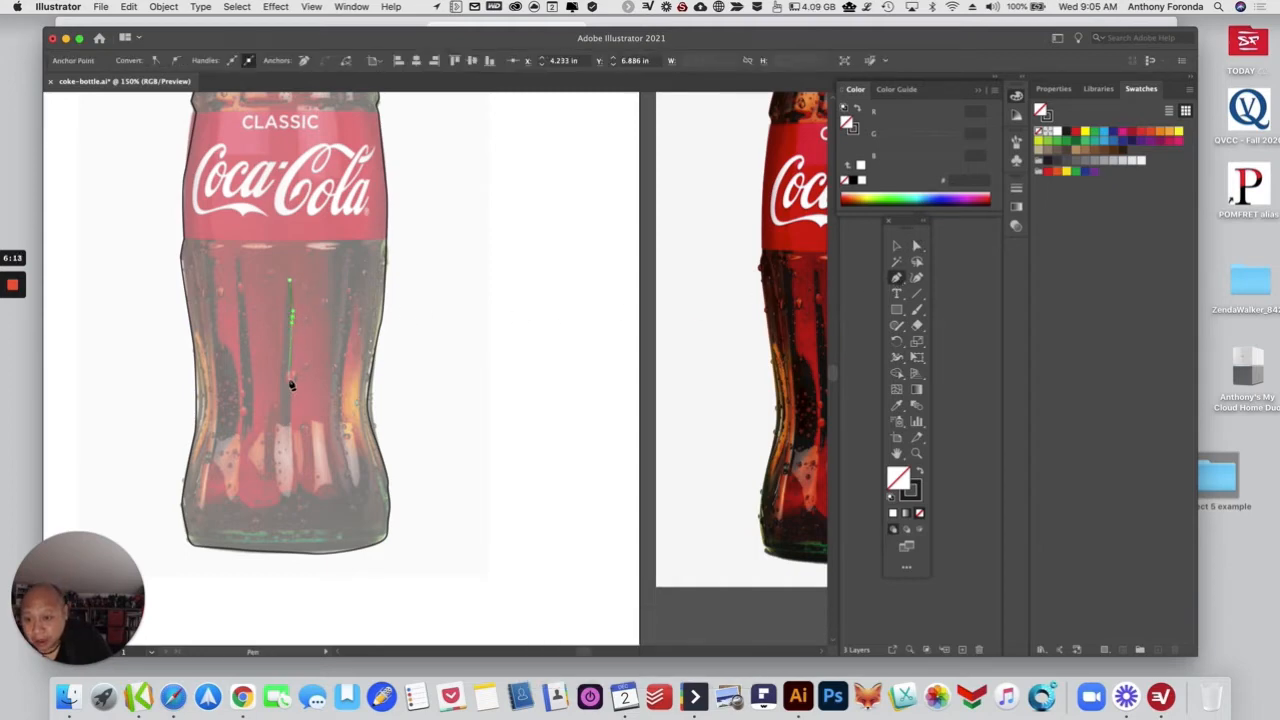
pyautogui.click(291, 374)
pyautogui.click(292, 425)
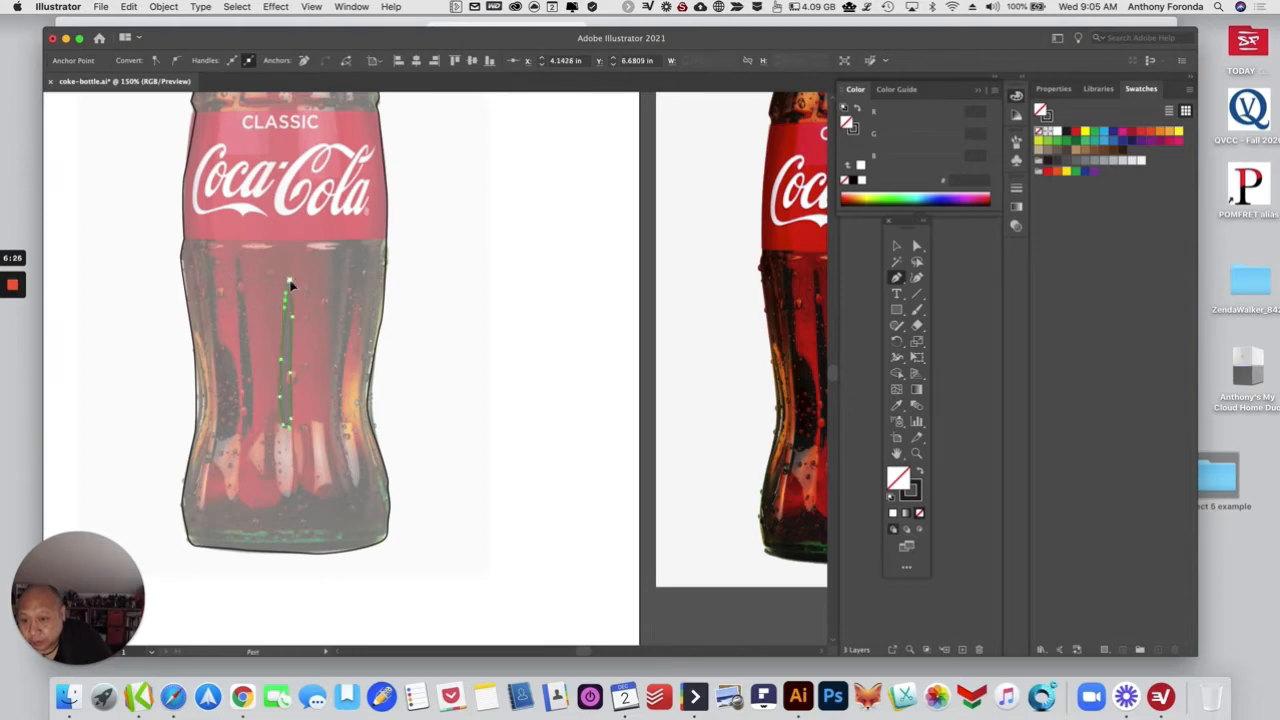
pyautogui.press('a')
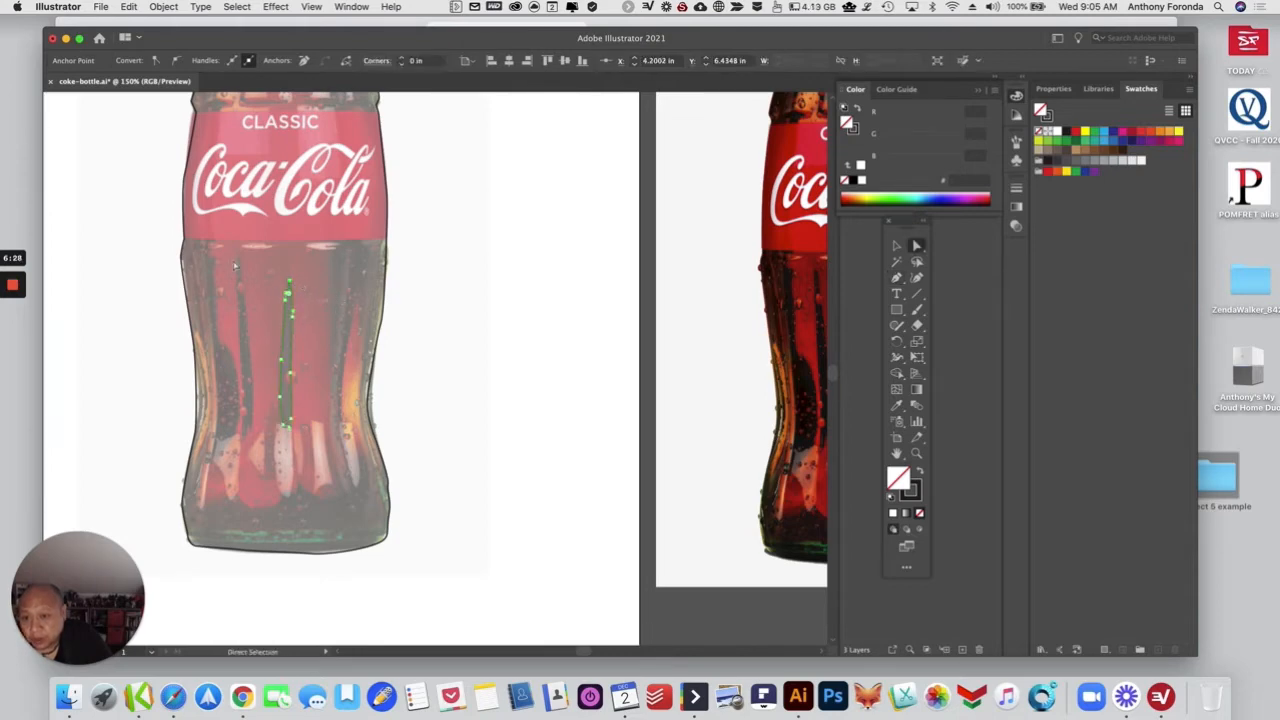
pyautogui.click(240, 267)
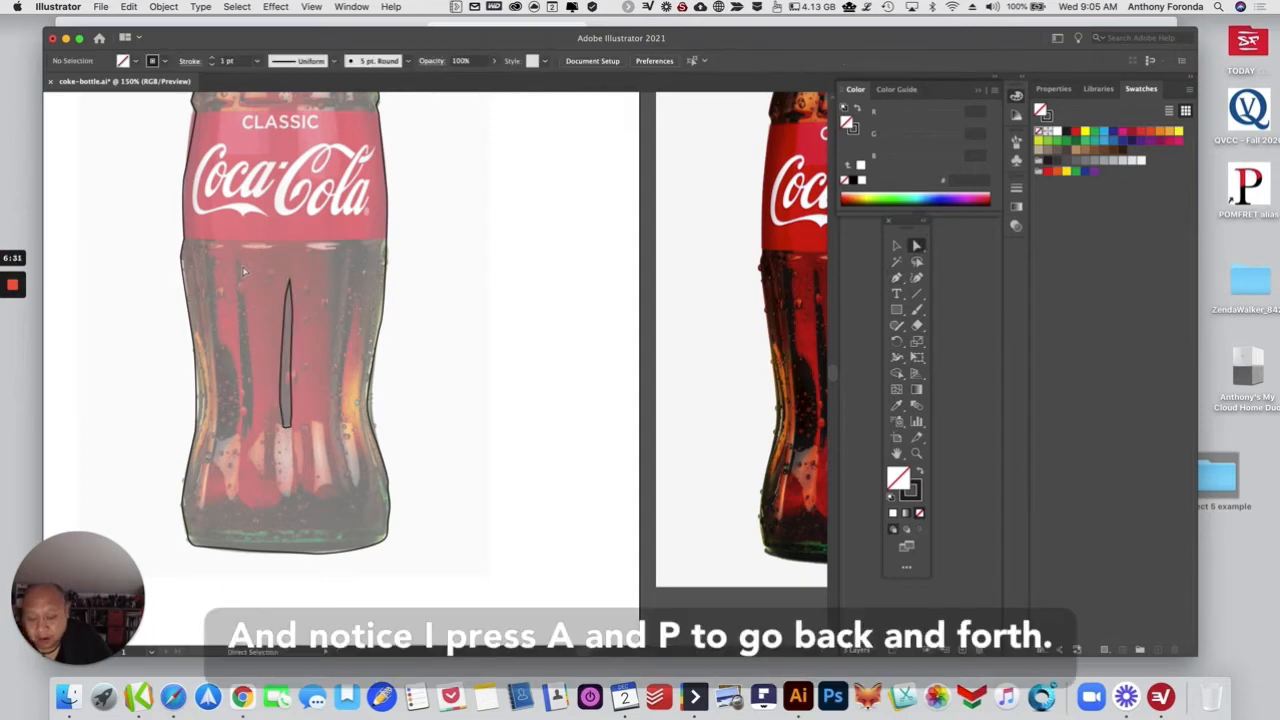
# Step: With the Pen tool, trace the right edge of the dark stripe left of the middle one, down to its lower tip
pyautogui.press('p')
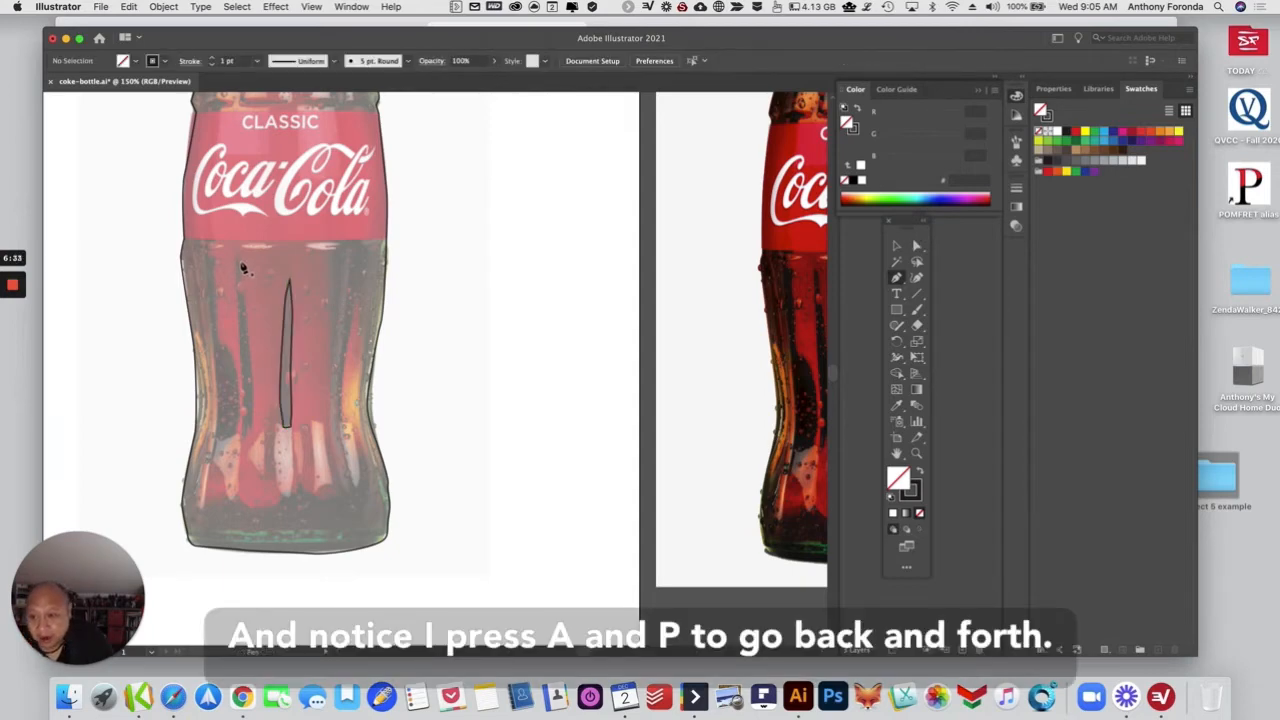
pyautogui.click(238, 263)
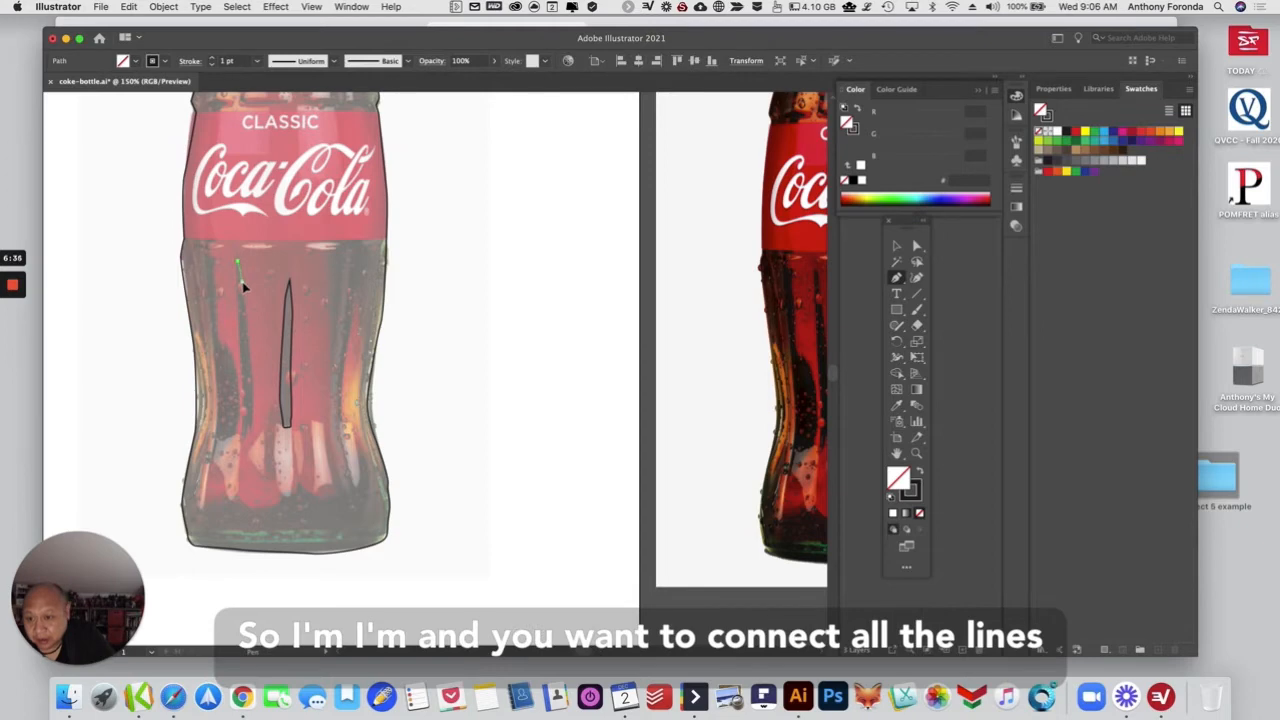
pyautogui.click(242, 284)
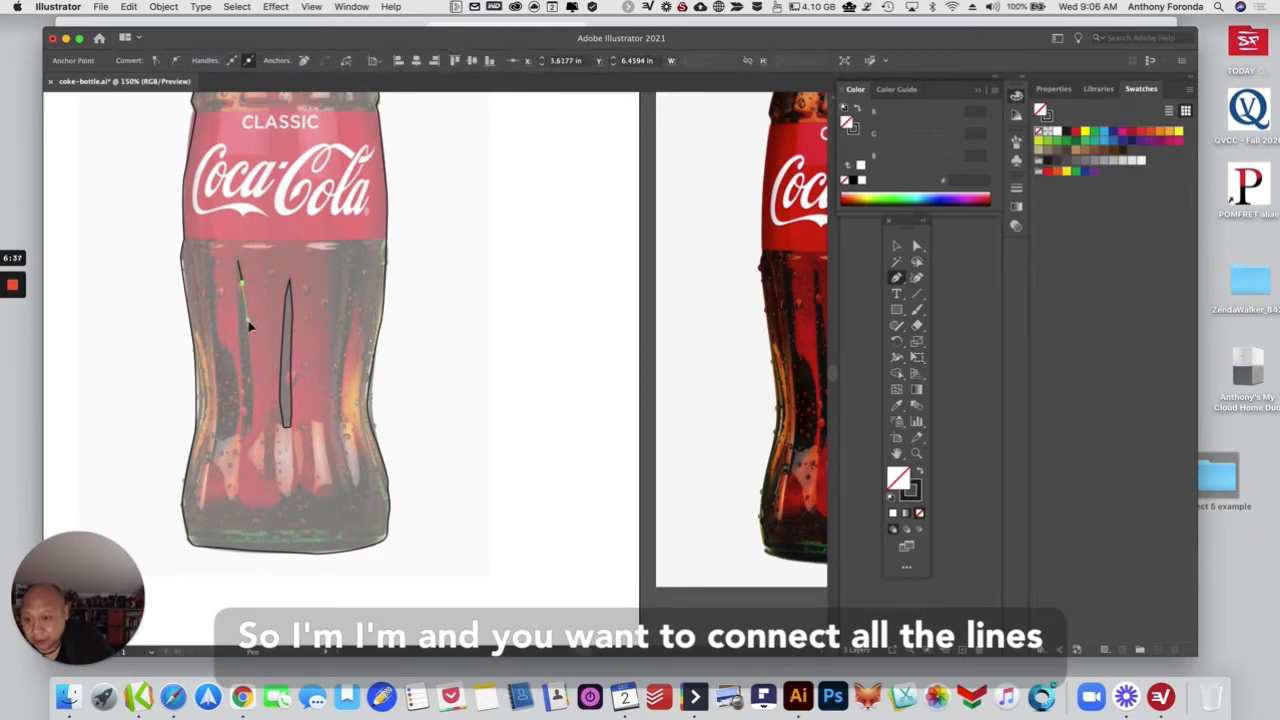
pyautogui.click(253, 364)
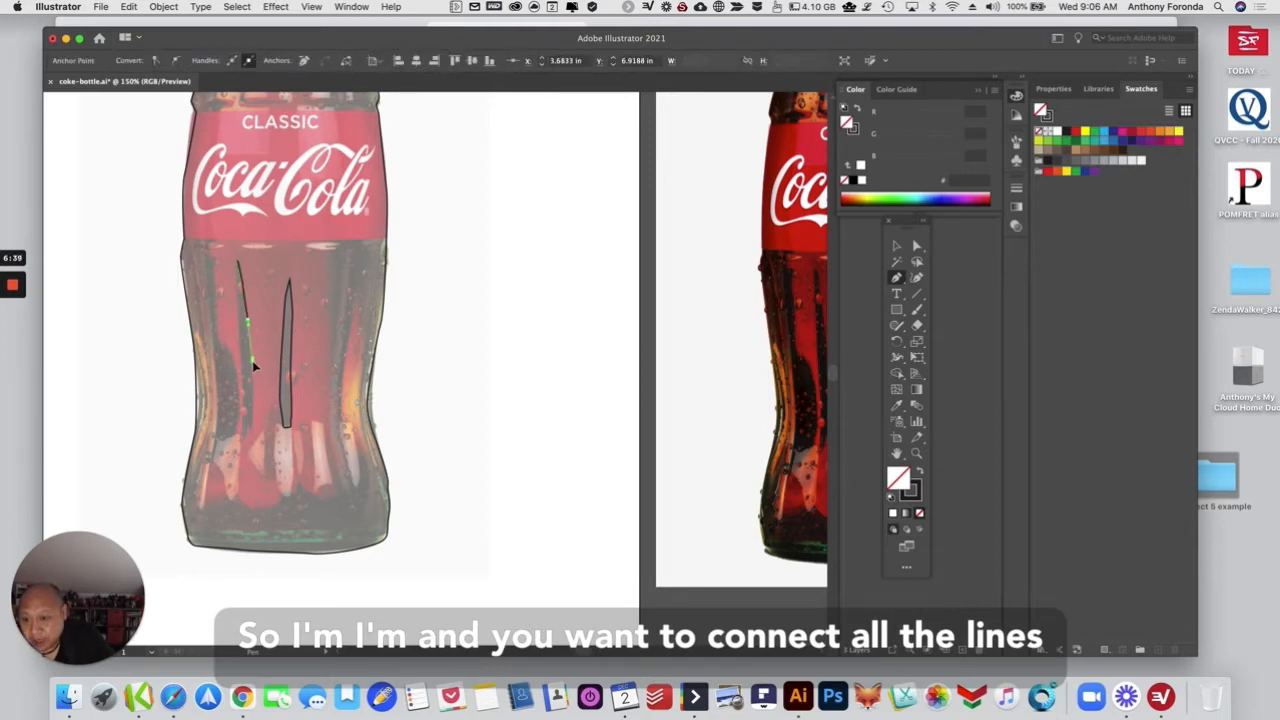
pyautogui.click(255, 404)
pyautogui.click(254, 432)
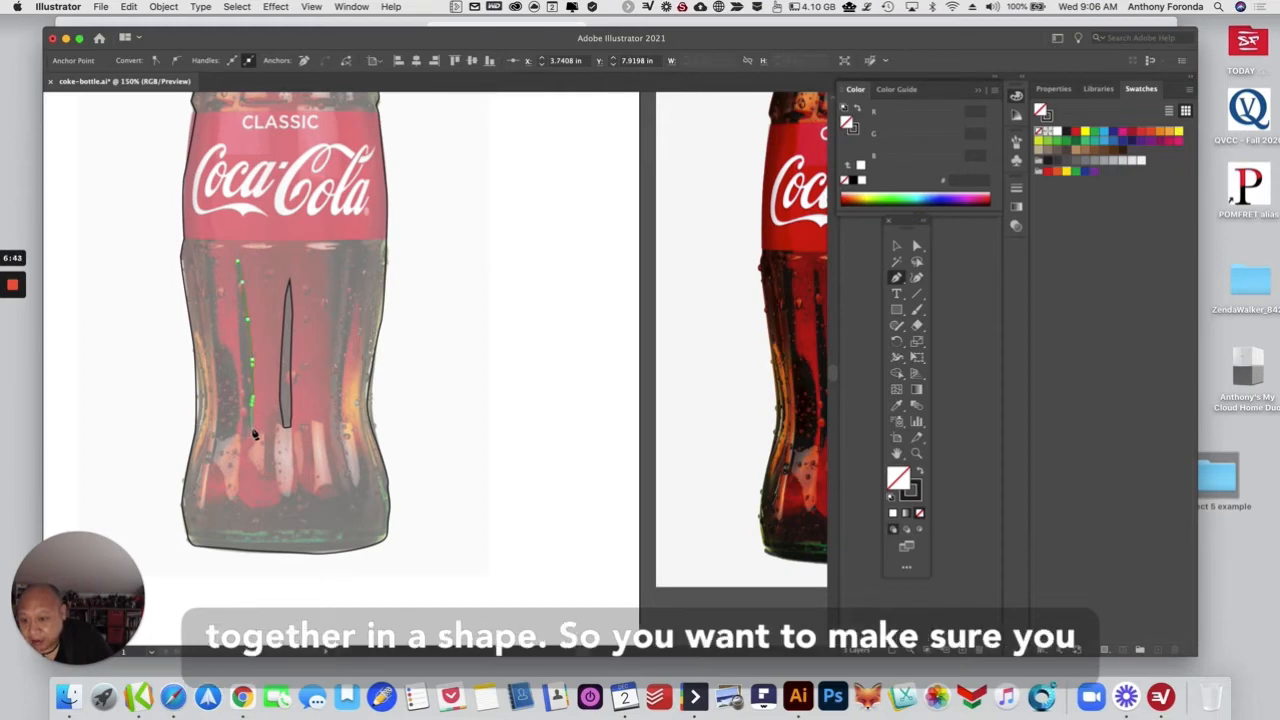
pyautogui.keyDown('super'); pyautogui.click(254, 434); pyautogui.keyUp('super')
pyautogui.click(251, 431)
pyautogui.click(248, 437)
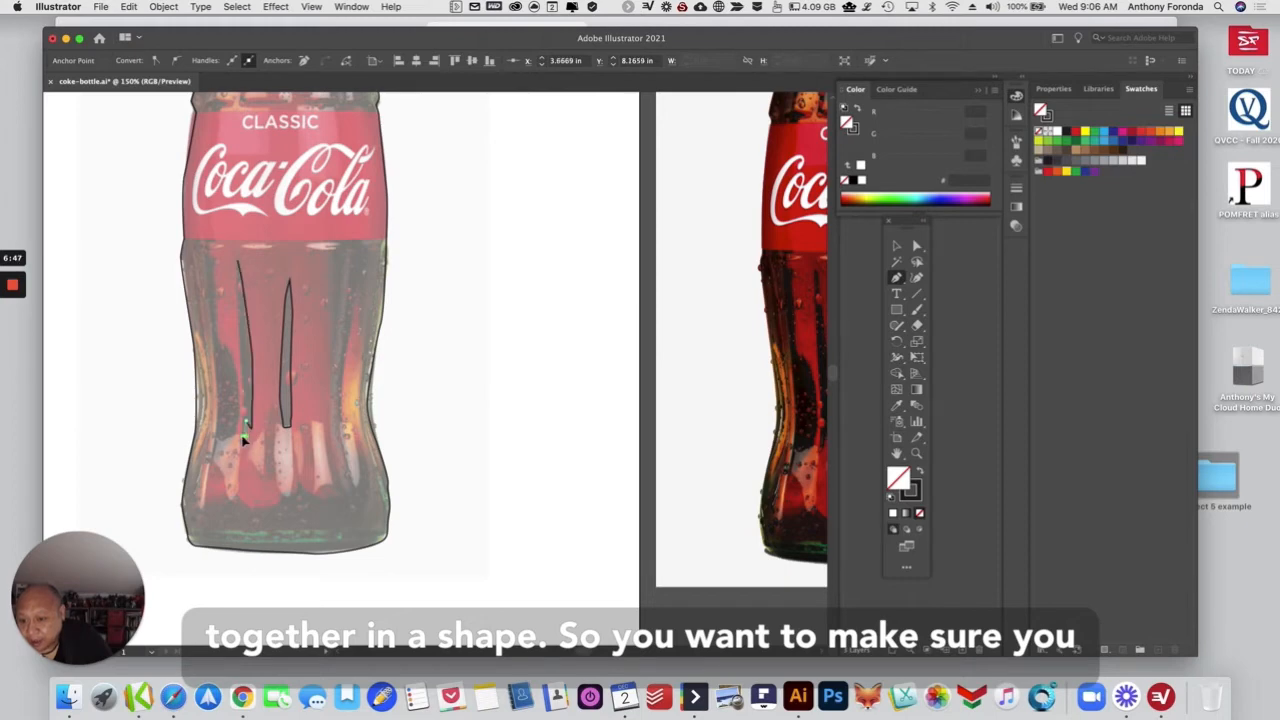
pyautogui.click(245, 431)
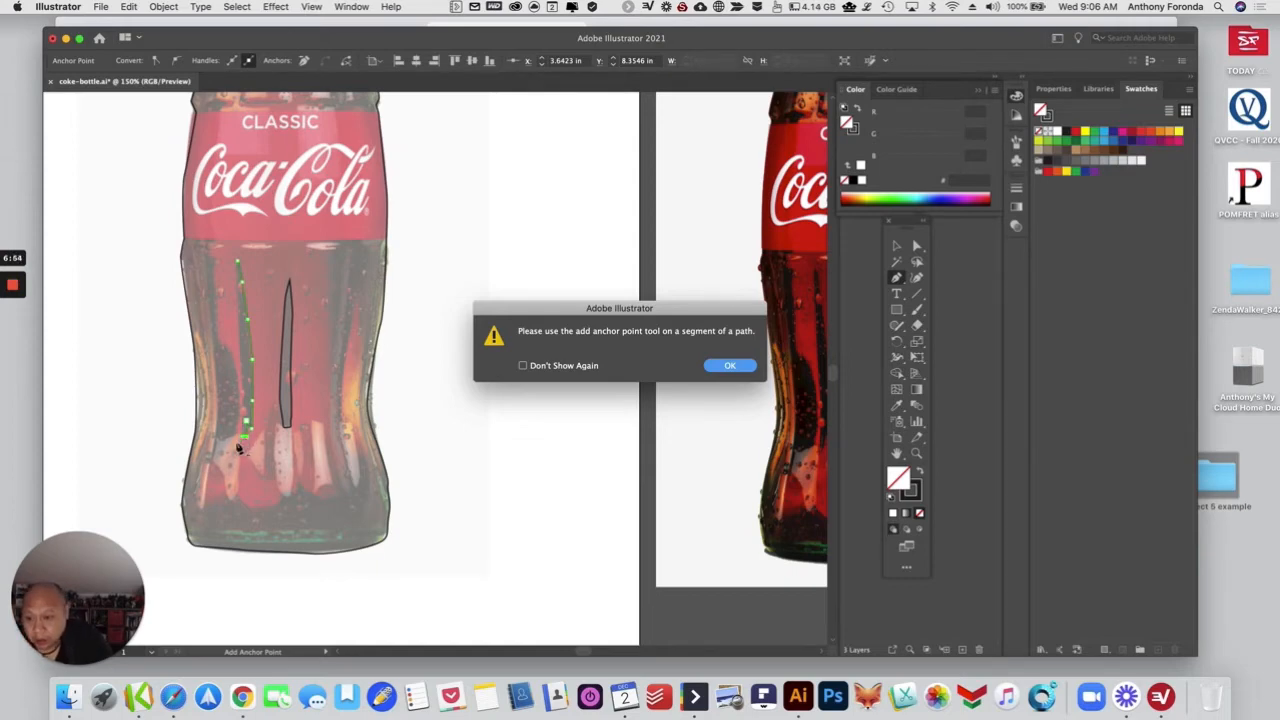
pyautogui.click(733, 366)
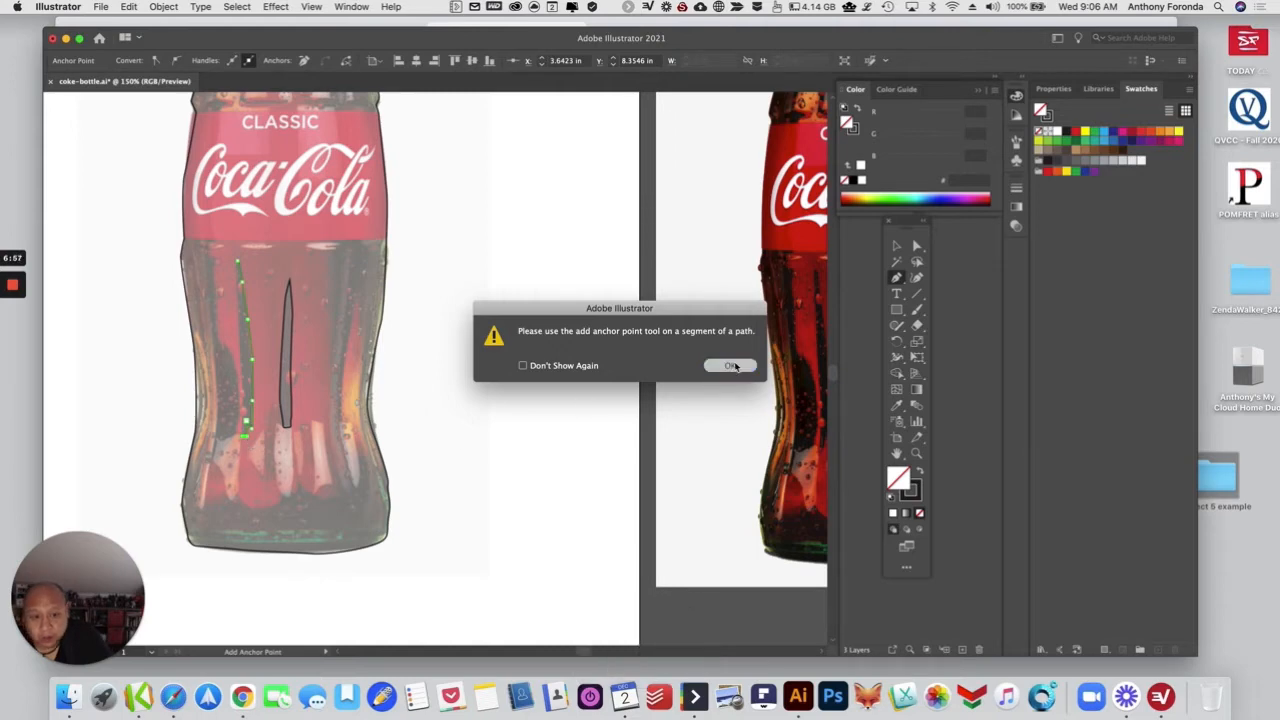
pyautogui.click(243, 438)
pyautogui.press('super+z')
pyautogui.press('super+z')
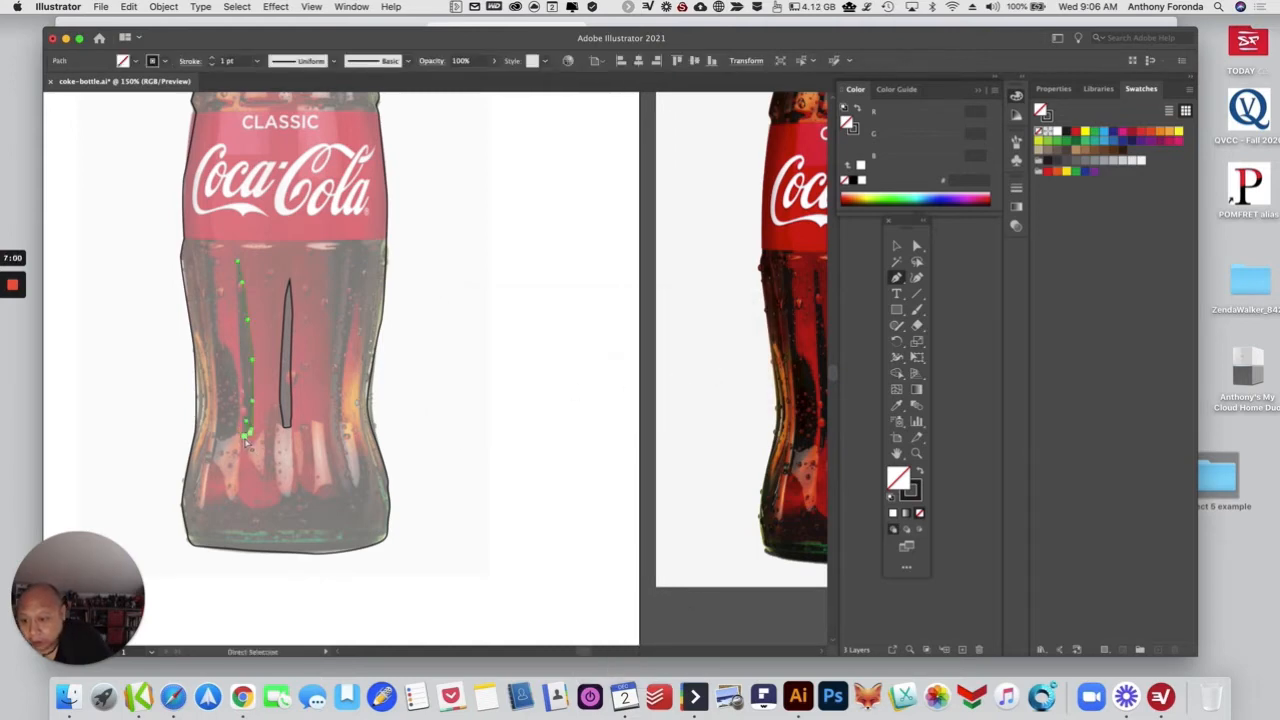
# Step: Continue the second stripe's path from its lower tip up its left edge and close it at the starting point
pyautogui.click(241, 439)
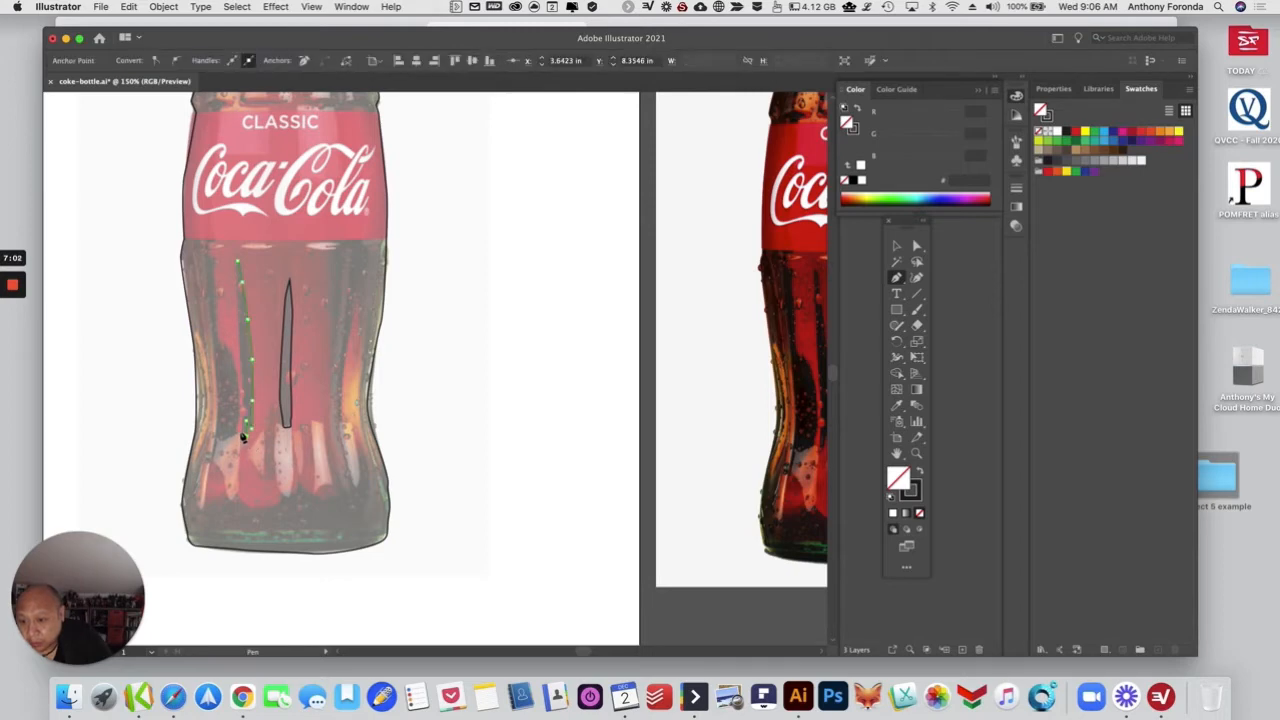
pyautogui.click(246, 410)
pyautogui.click(241, 337)
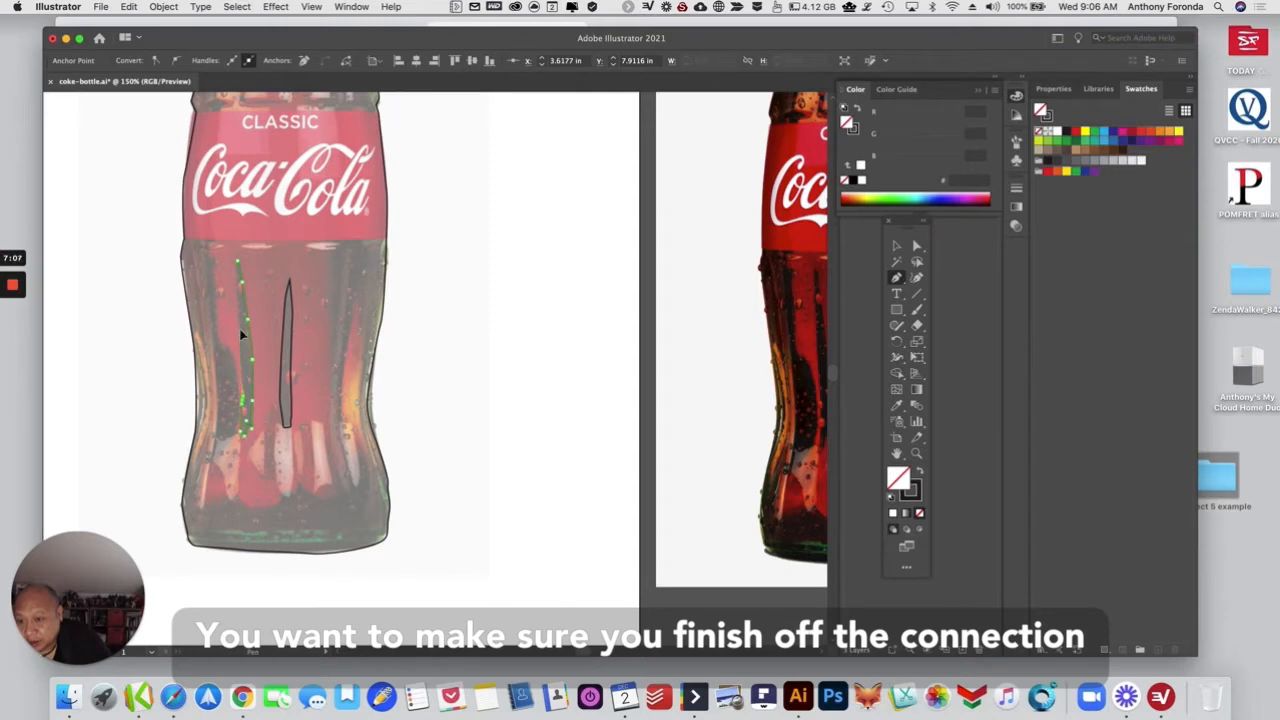
pyautogui.click(239, 285)
pyautogui.click(238, 279)
pyautogui.click(238, 262)
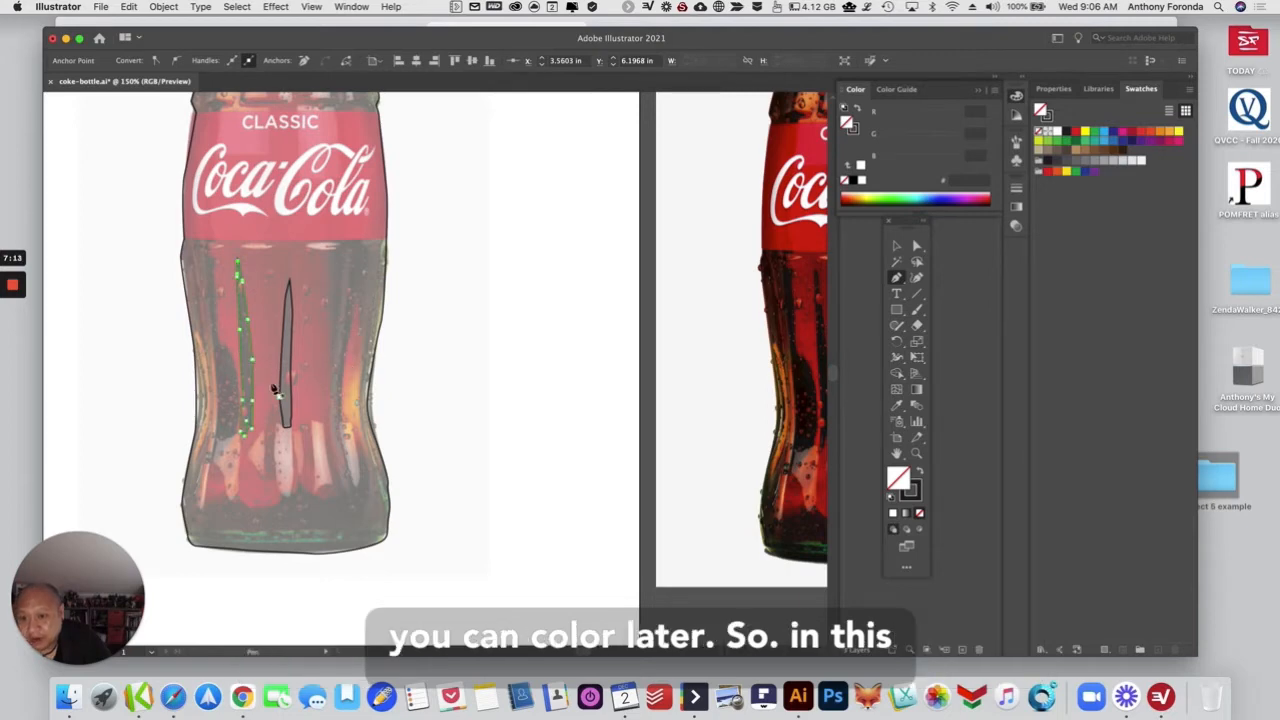
# Step: Trace the right edge of the large dark area near the bottle's left side, from below the label down to its lower tip
pyautogui.click(218, 265)
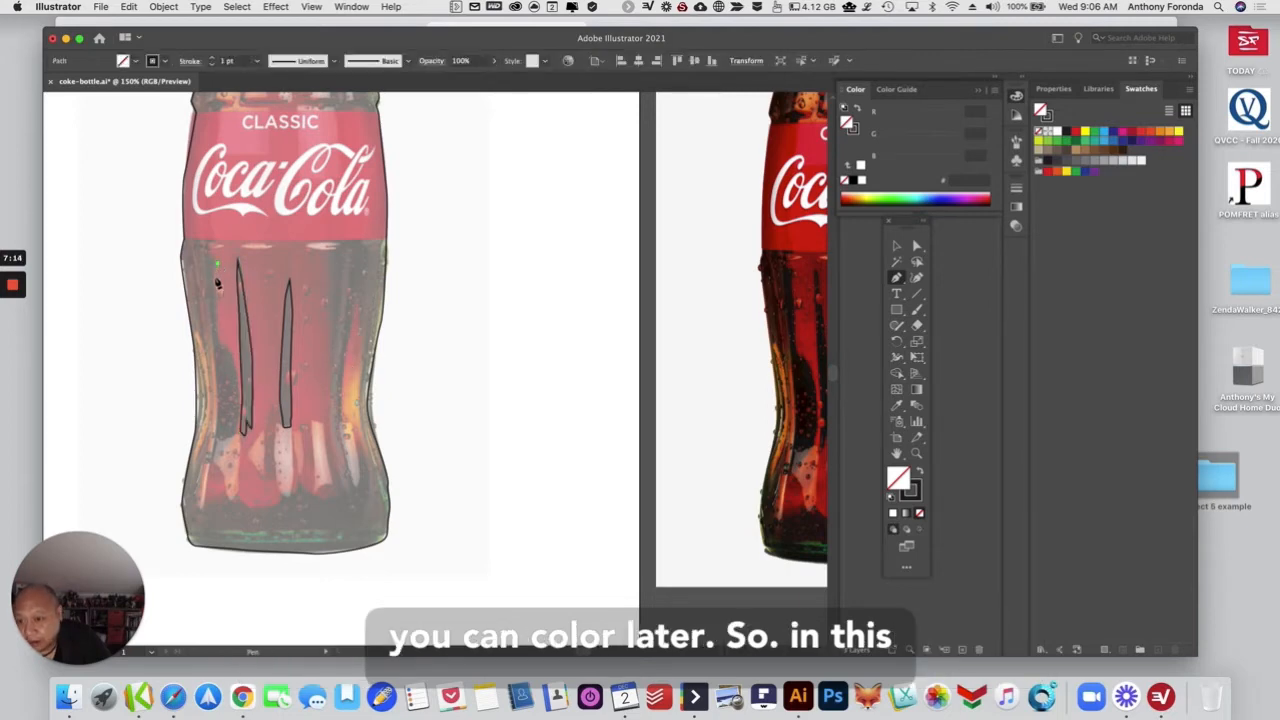
pyautogui.click(217, 283)
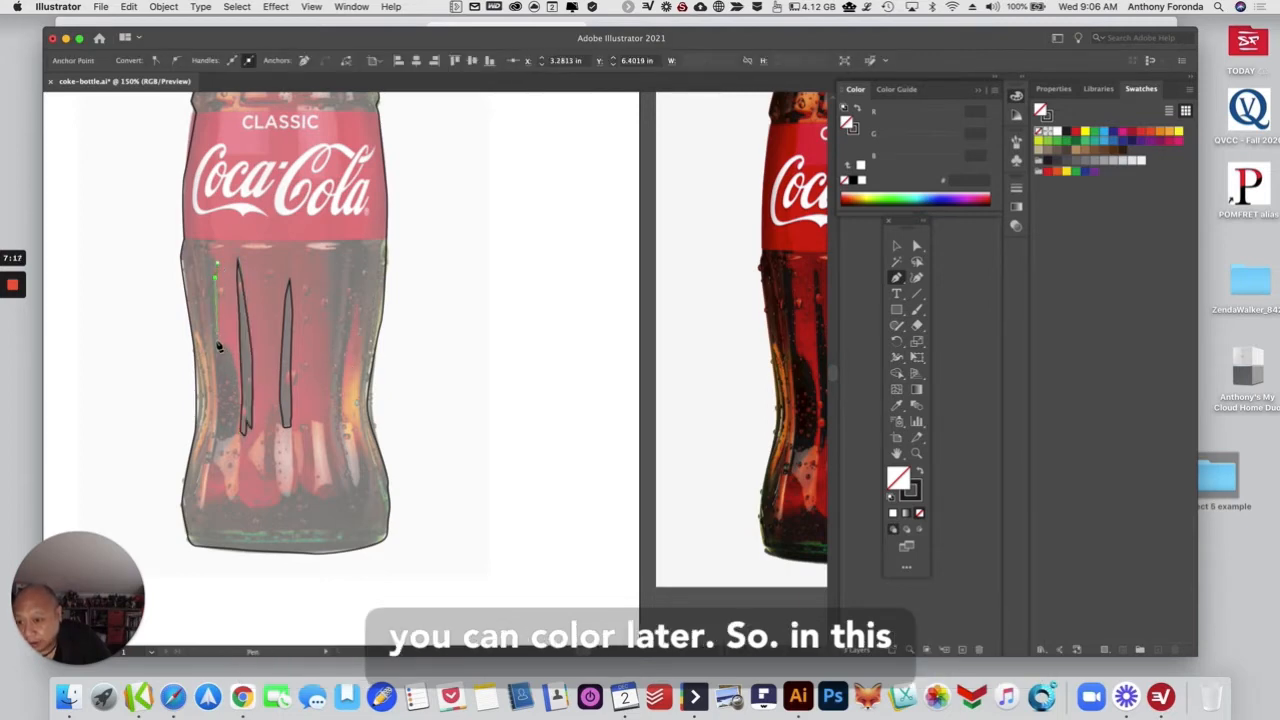
pyautogui.click(216, 342)
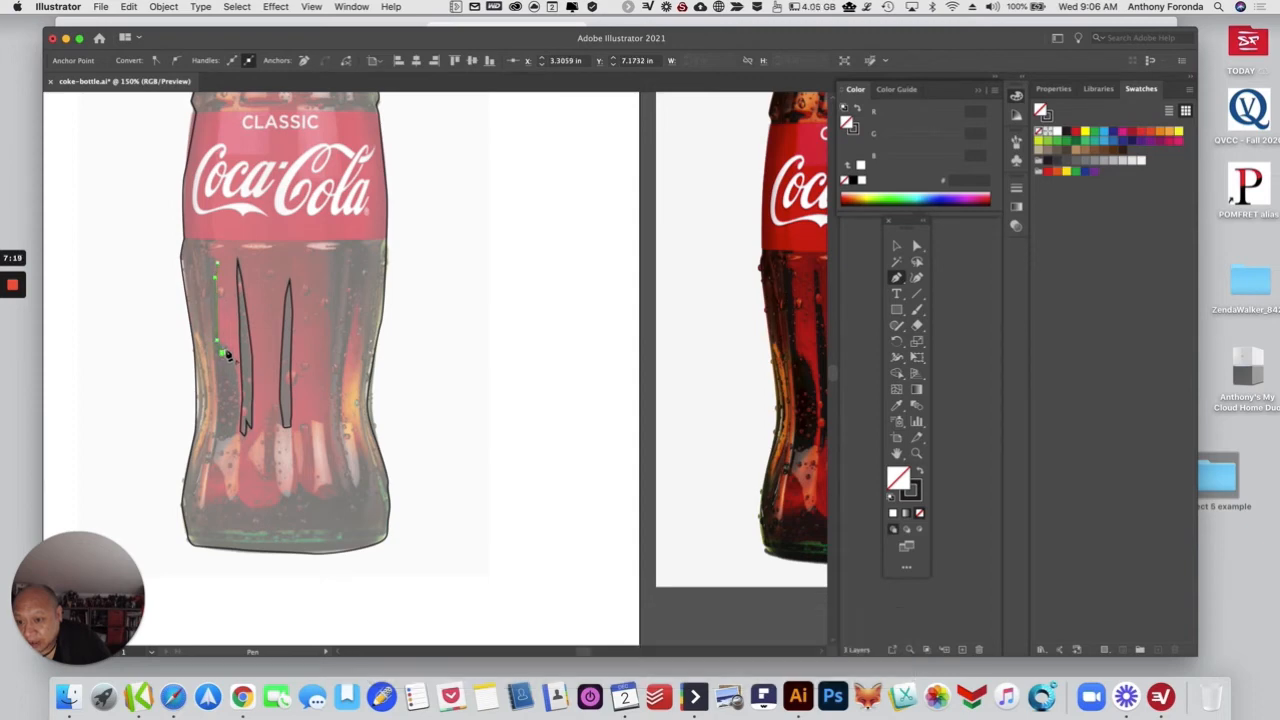
pyautogui.click(226, 348)
pyautogui.click(237, 371)
pyautogui.click(240, 428)
pyautogui.click(228, 446)
pyautogui.click(220, 440)
pyautogui.click(214, 470)
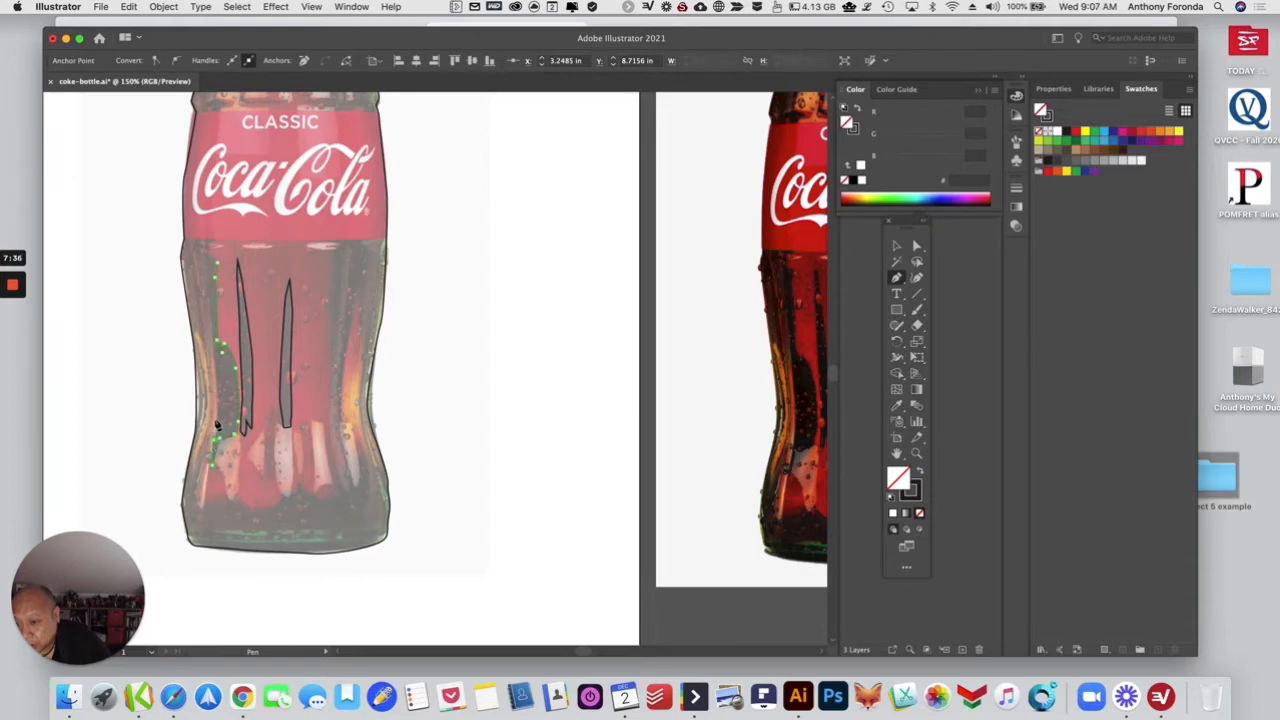
# Step: Trace the dark area's left edge back up below the label to complete the shape, keeping the Pen tool active
pyautogui.click(222, 372)
pyautogui.moveTo(218, 360); pyautogui.dragTo(218, 361)
pyautogui.click(211, 318)
pyautogui.click(208, 280)
pyautogui.click(206, 257)
pyautogui.press('s')
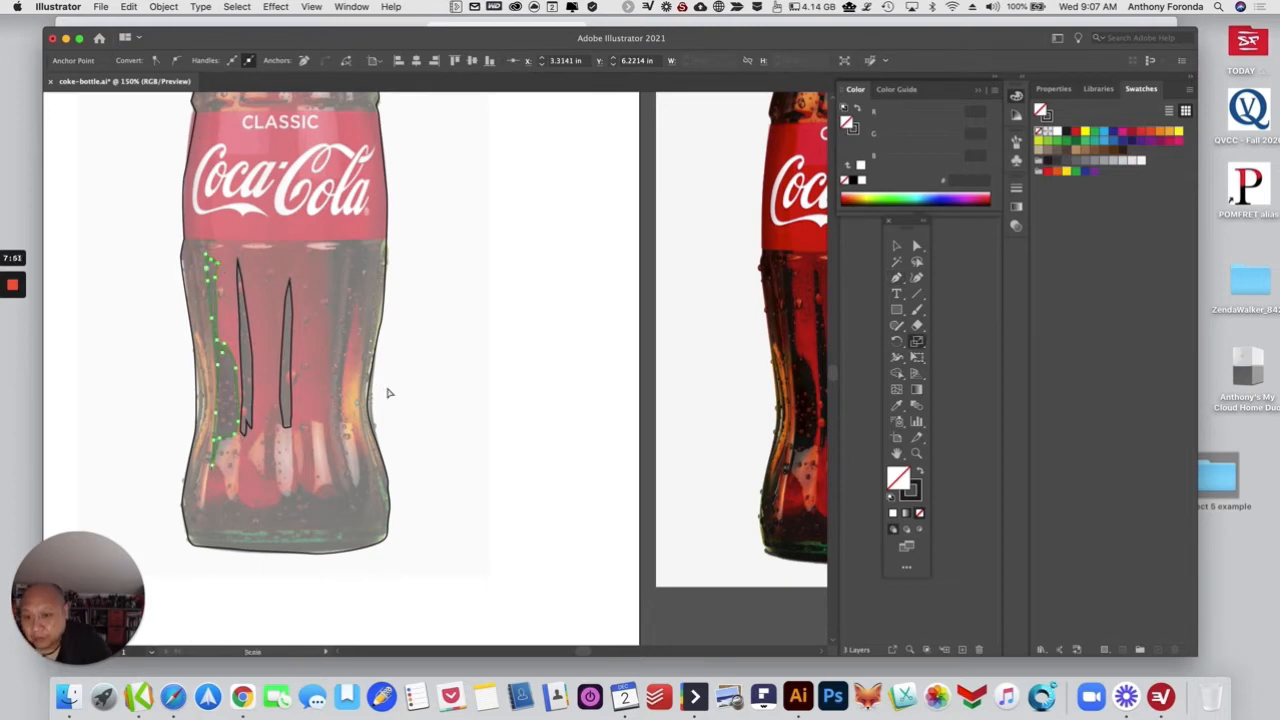
pyautogui.press('a')
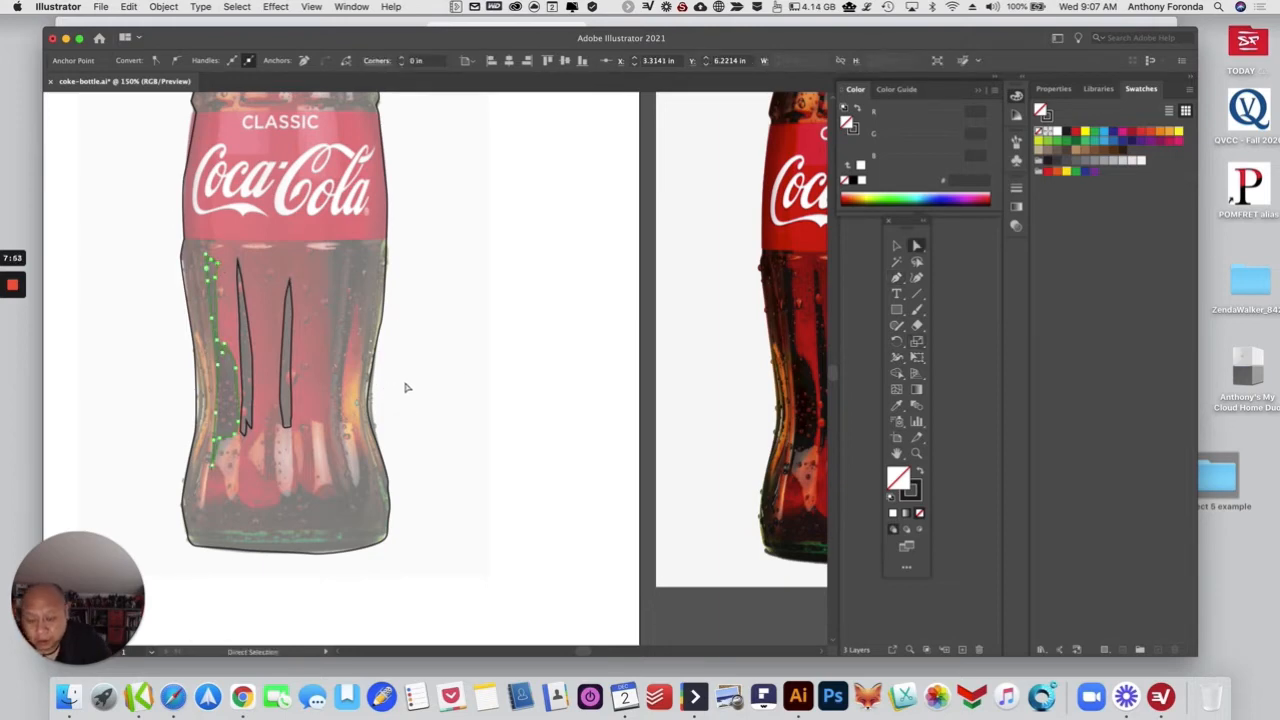
pyautogui.press('p')
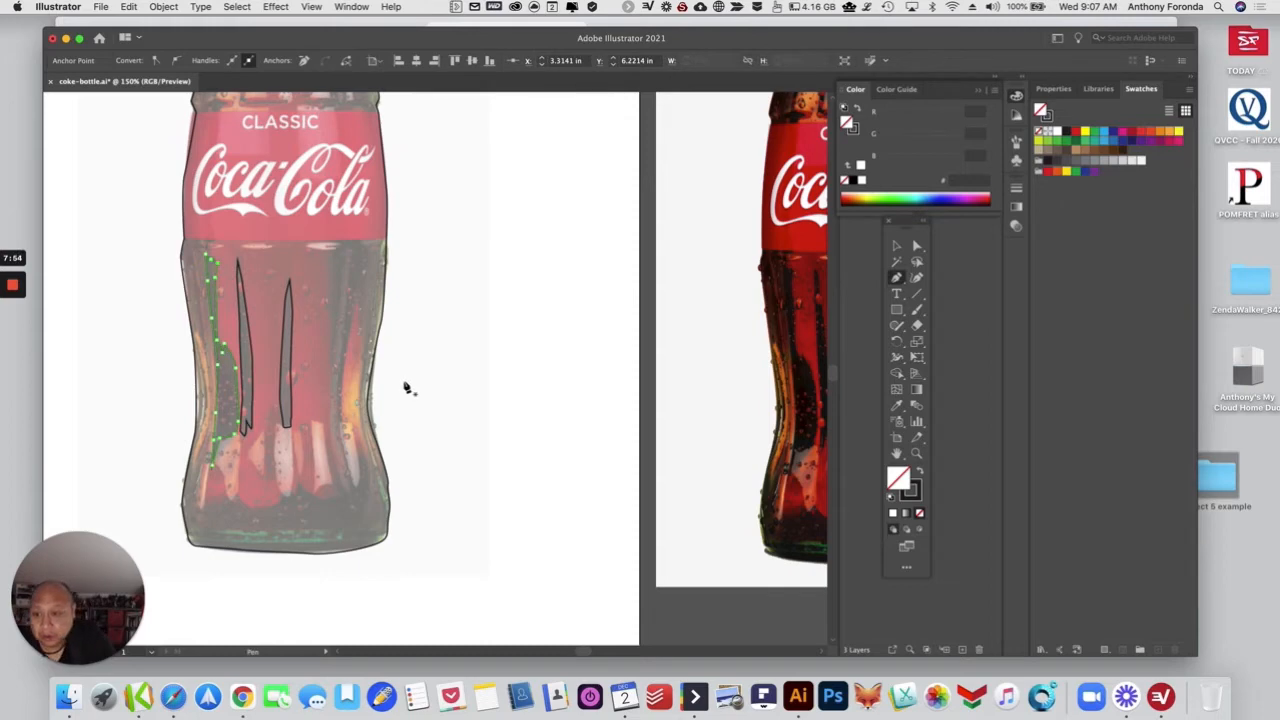
# Step: Deselect the finished shape and, with the Pen tool, start a path in the dark area near the bottle's right side, down to its lower tip
pyautogui.press('a')
pyautogui.click(407, 385)
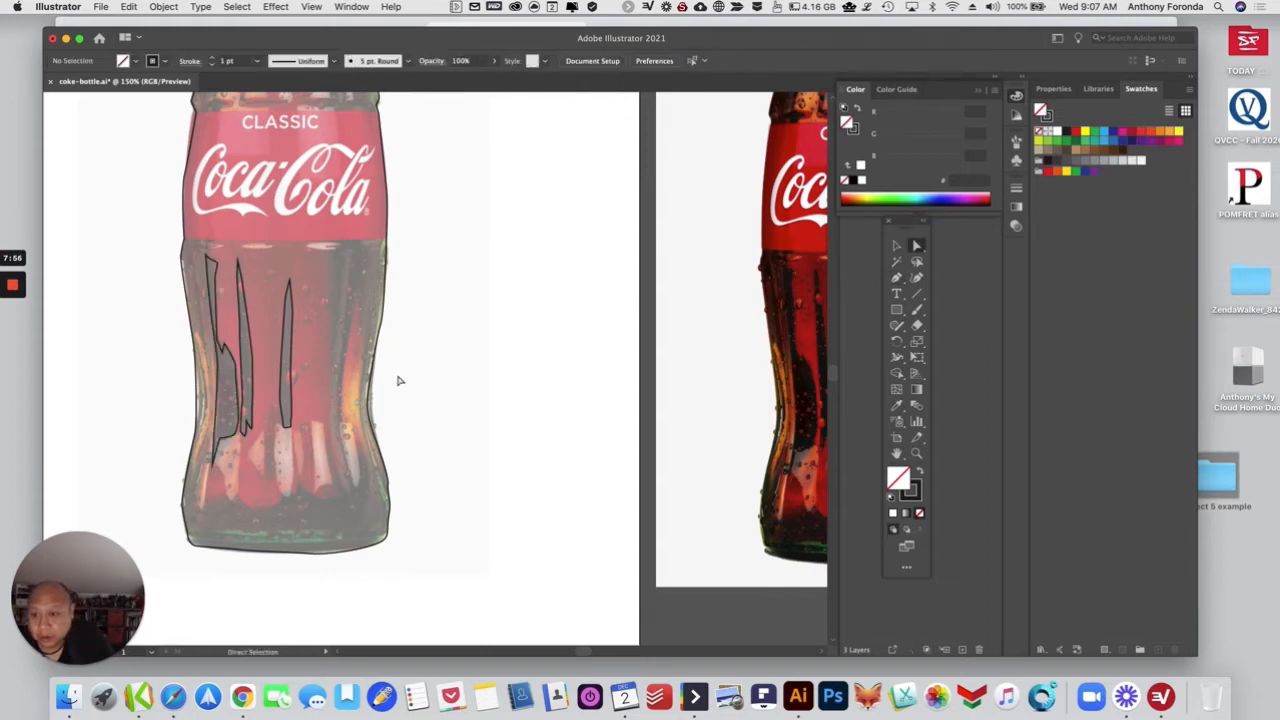
pyautogui.press('p')
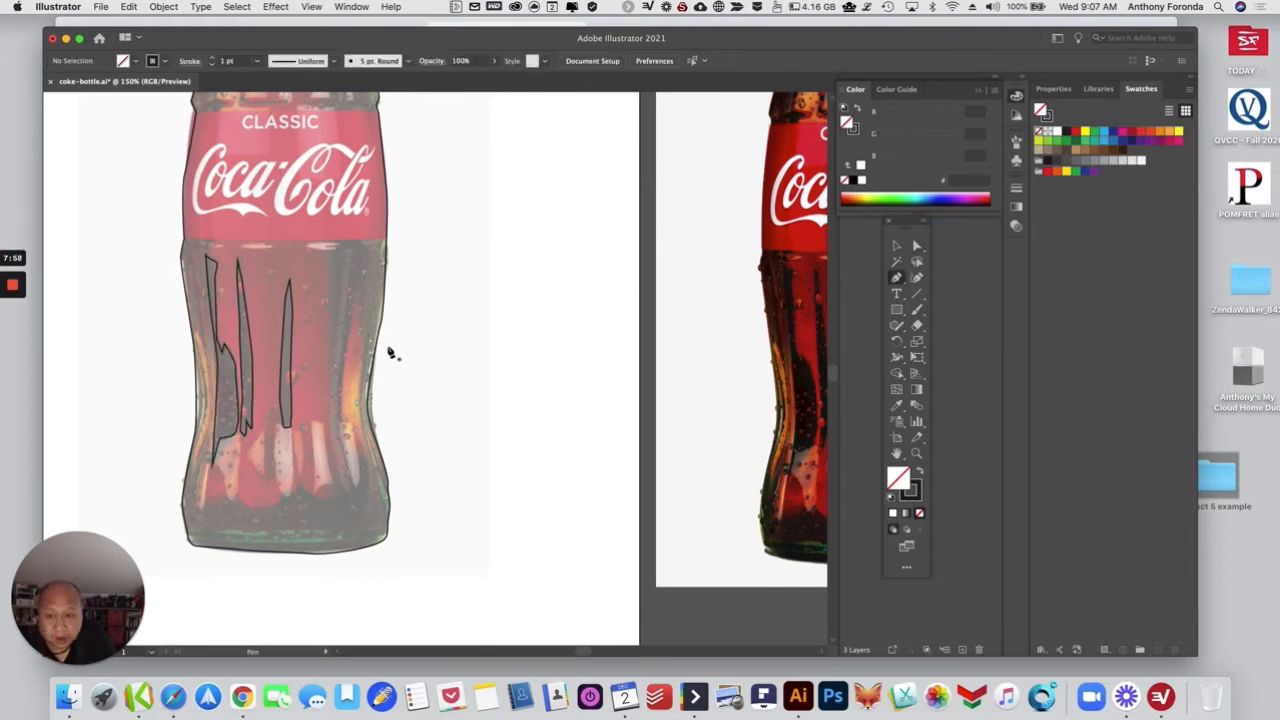
pyautogui.click(355, 303)
pyautogui.moveTo(346, 365); pyautogui.dragTo(344, 420)
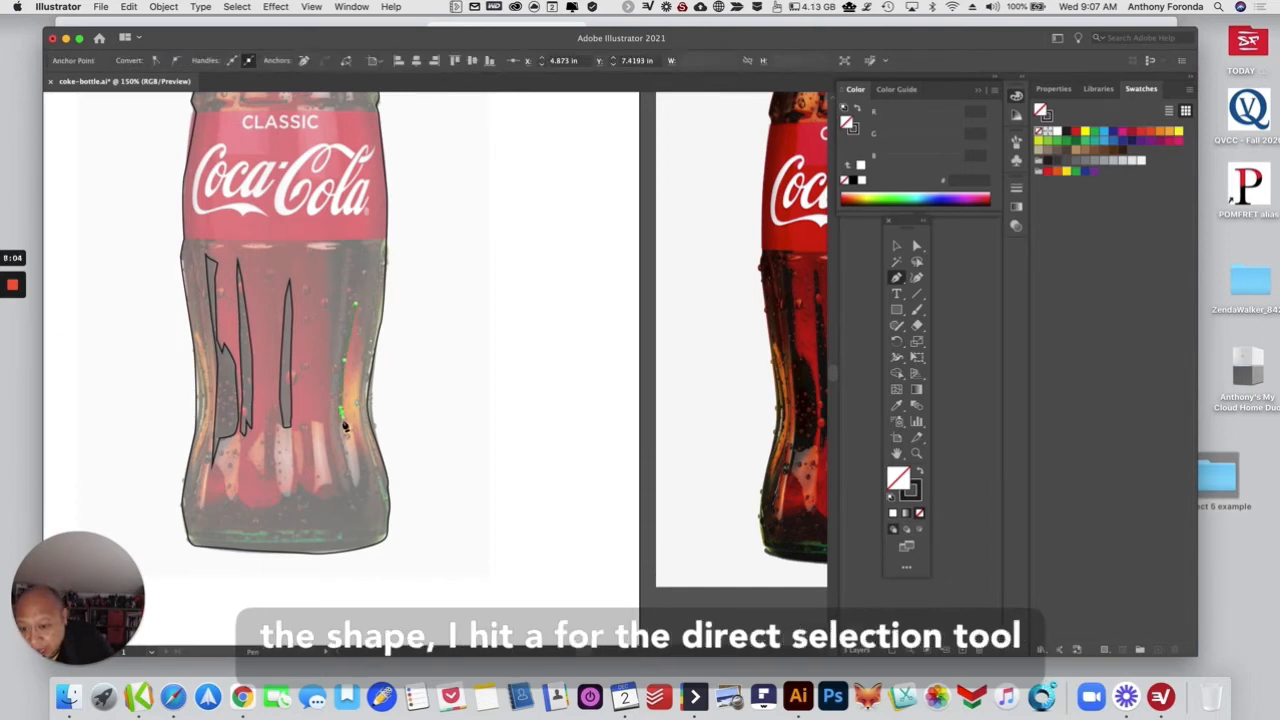
pyautogui.click(344, 424)
pyautogui.click(340, 430)
pyautogui.click(339, 422)
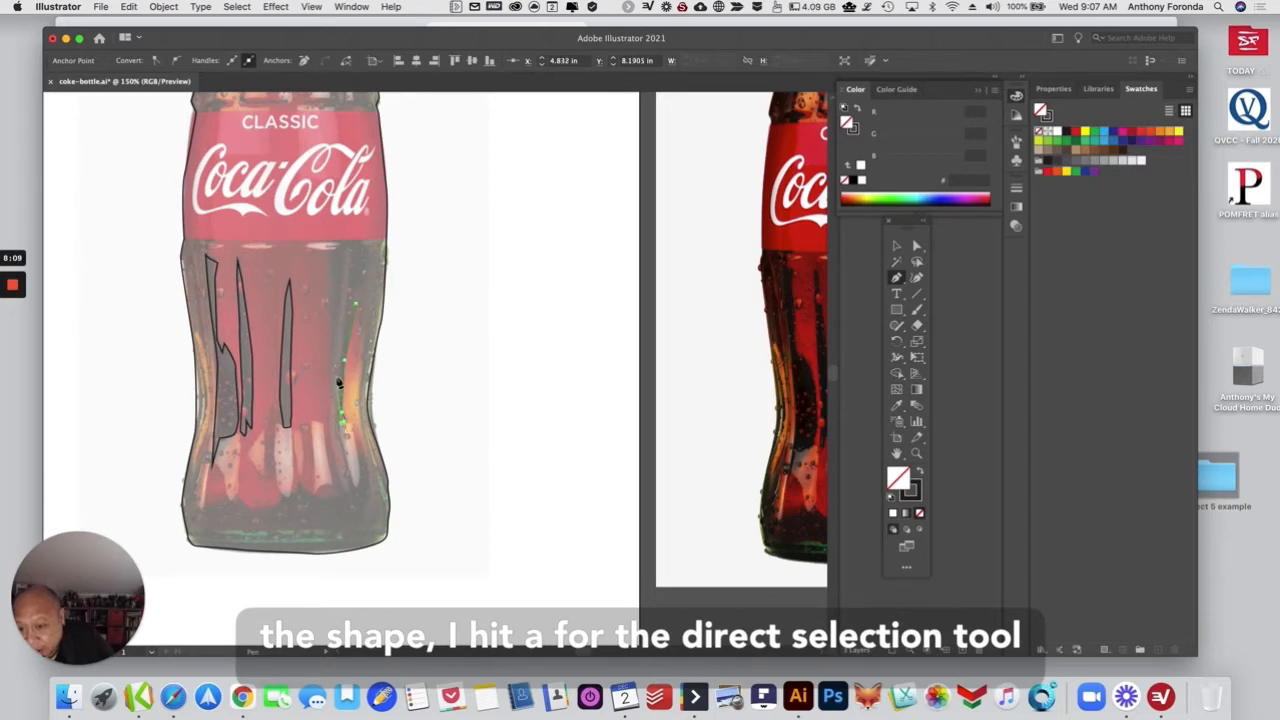
# Step: Trace the right-hand dark strip's left edge from its lower tip back up to just below the label
pyautogui.click(349, 326)
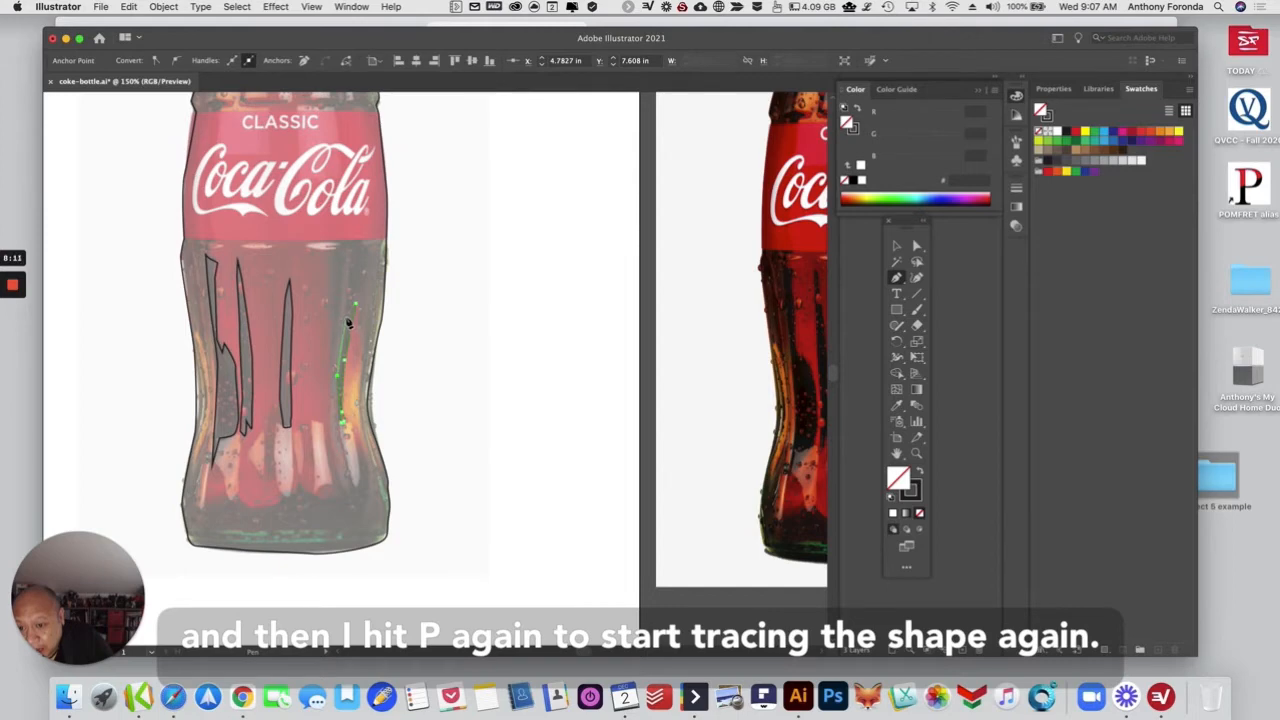
pyautogui.click(350, 287)
pyautogui.click(349, 258)
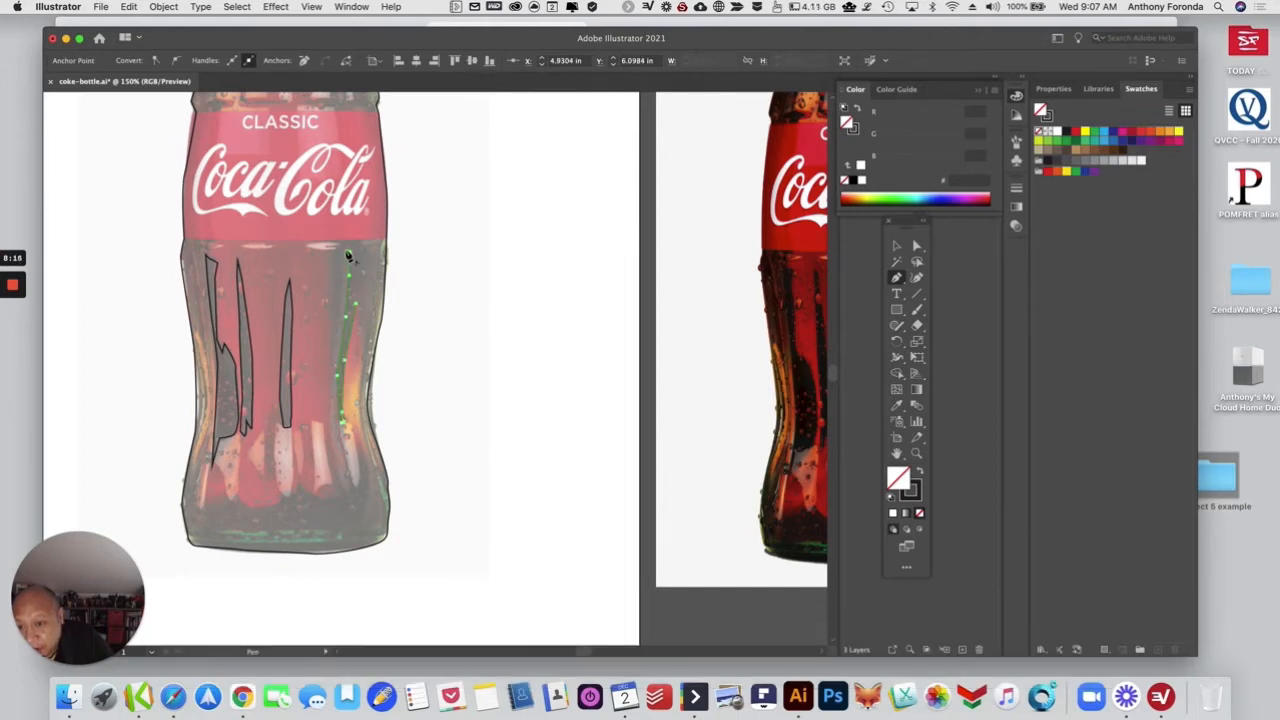
pyautogui.click(347, 252)
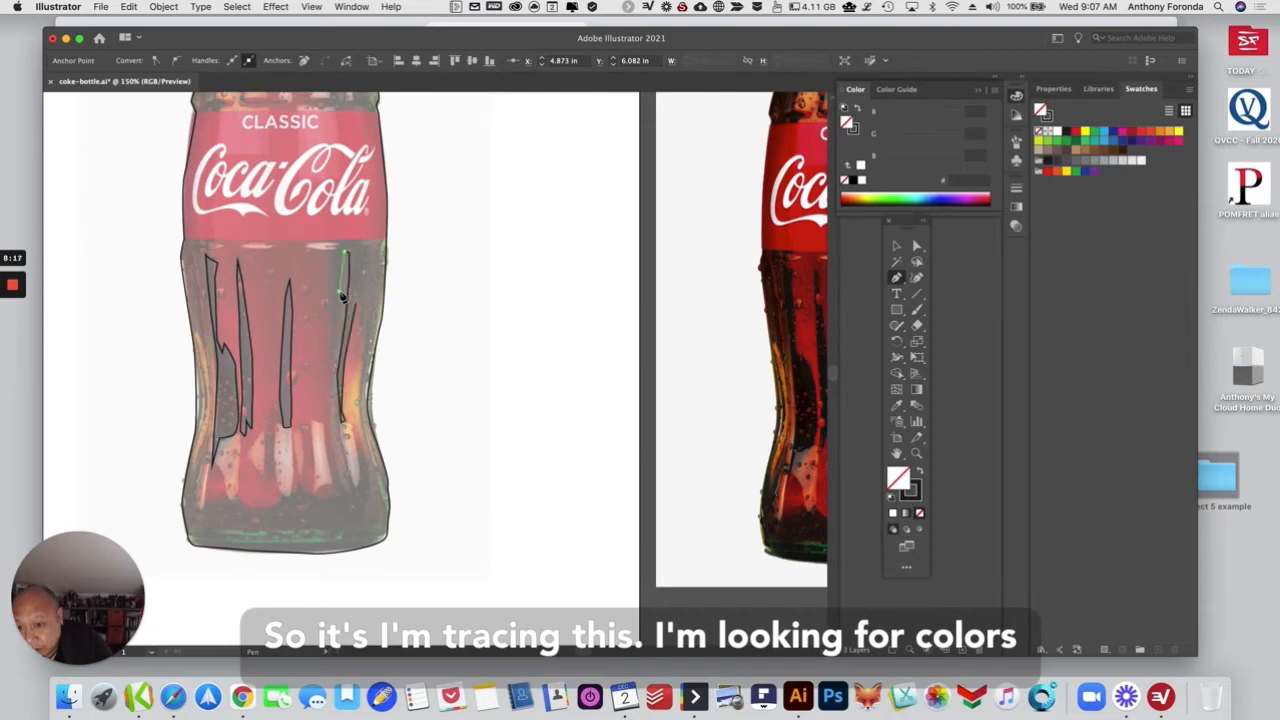
# Step: Continue the path down the adjoining dark strip to its lower tip, undoing the last misplaced anchor point
pyautogui.click(337, 325)
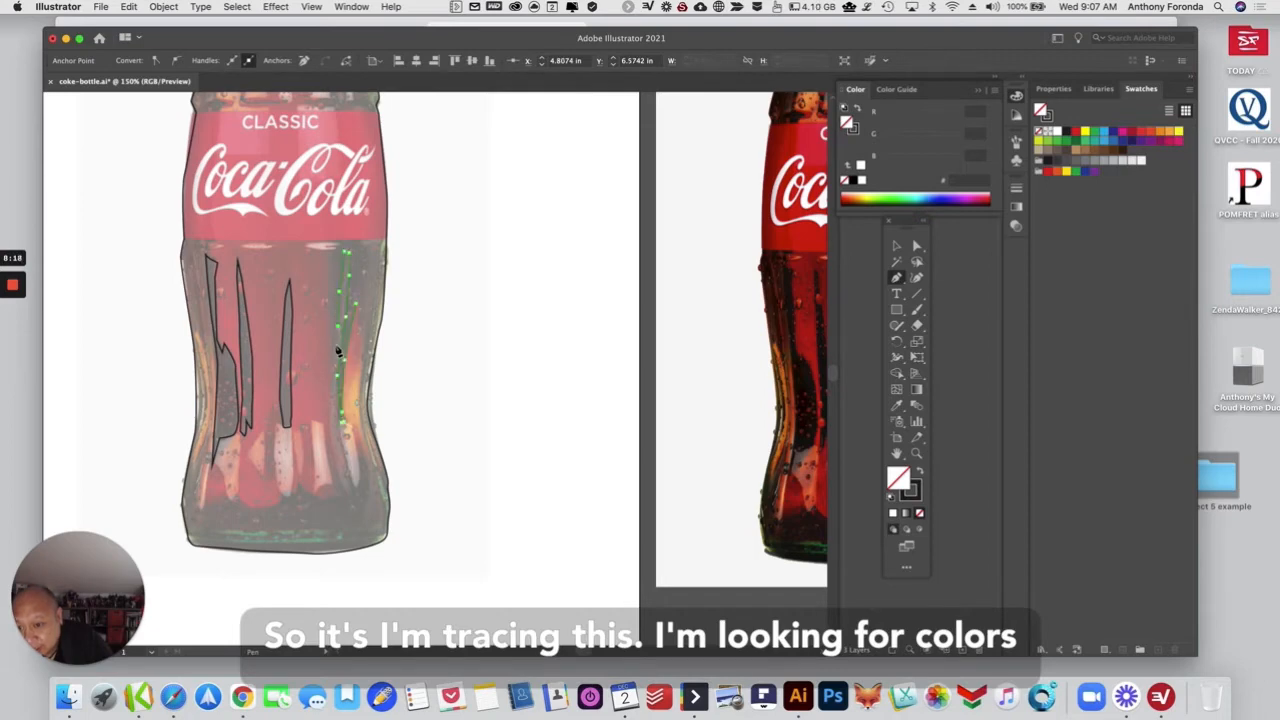
pyautogui.click(335, 367)
pyautogui.click(331, 368)
pyautogui.press('super+z')
# Step: Trace the adjoining strip's left edge up from its lower tip to the label's lower edge
pyautogui.click(331, 343)
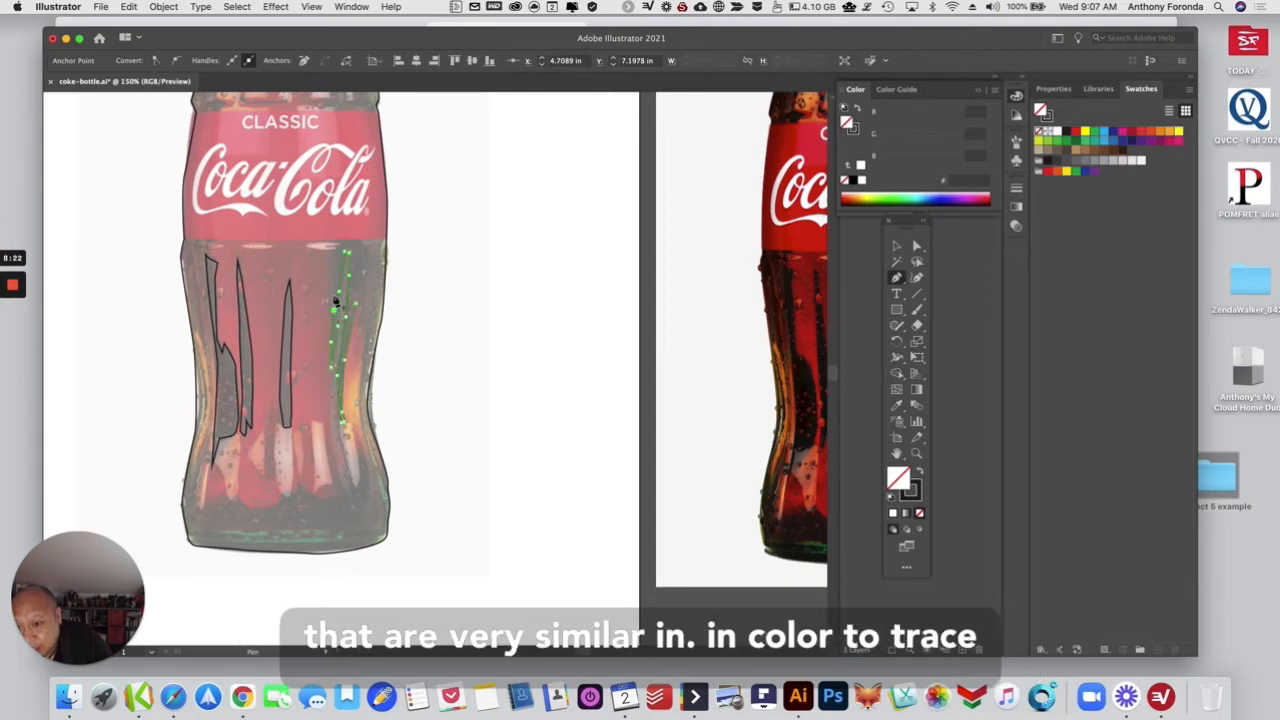
pyautogui.click(333, 281)
pyautogui.click(330, 264)
pyautogui.click(331, 262)
pyautogui.click(331, 245)
pyautogui.click(332, 245)
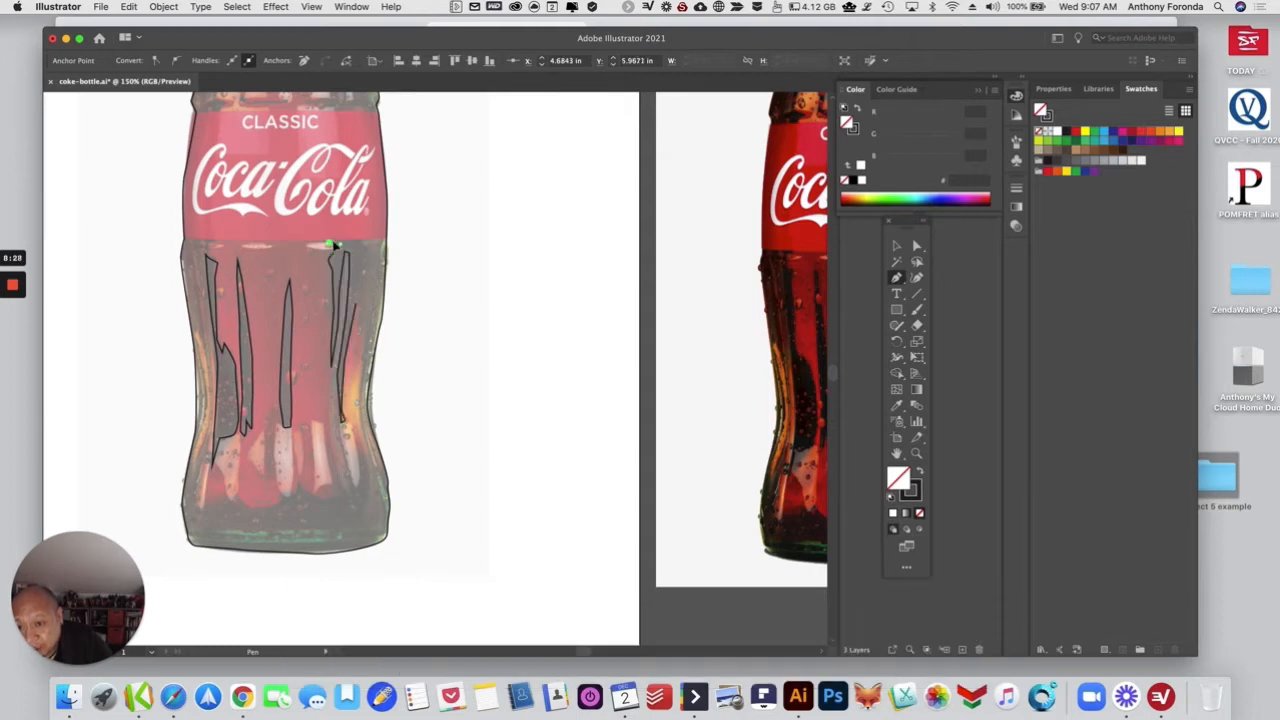
# Step: Continue the path along the label's lower edge and down its right side, close it at the starting point and deselect it
pyautogui.click(362, 245)
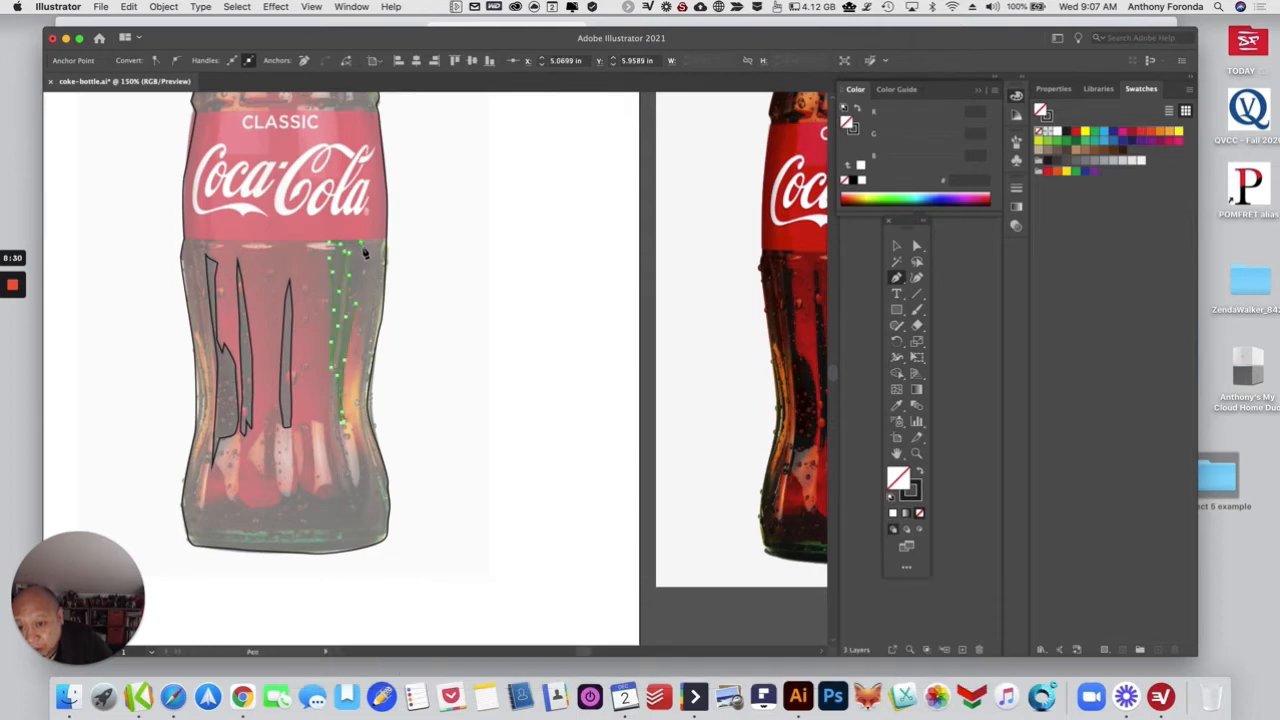
pyautogui.click(376, 258)
pyautogui.click(364, 296)
pyautogui.click(356, 304)
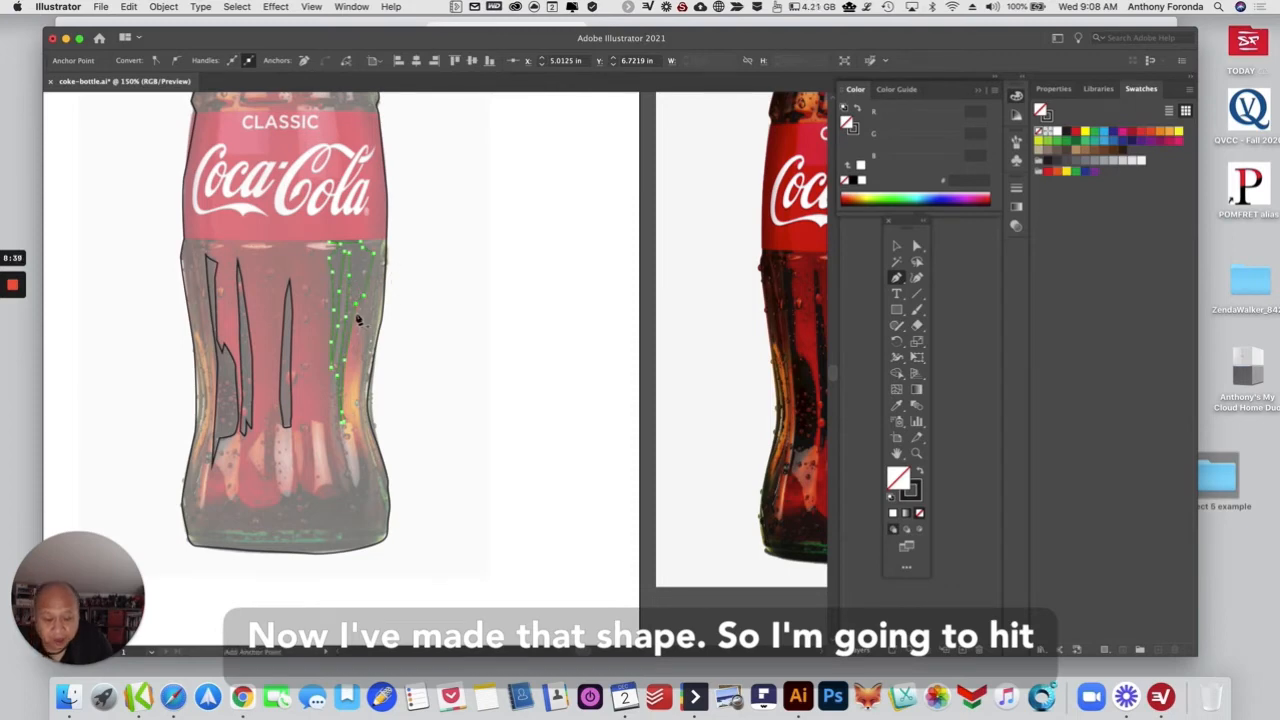
pyautogui.press('a')
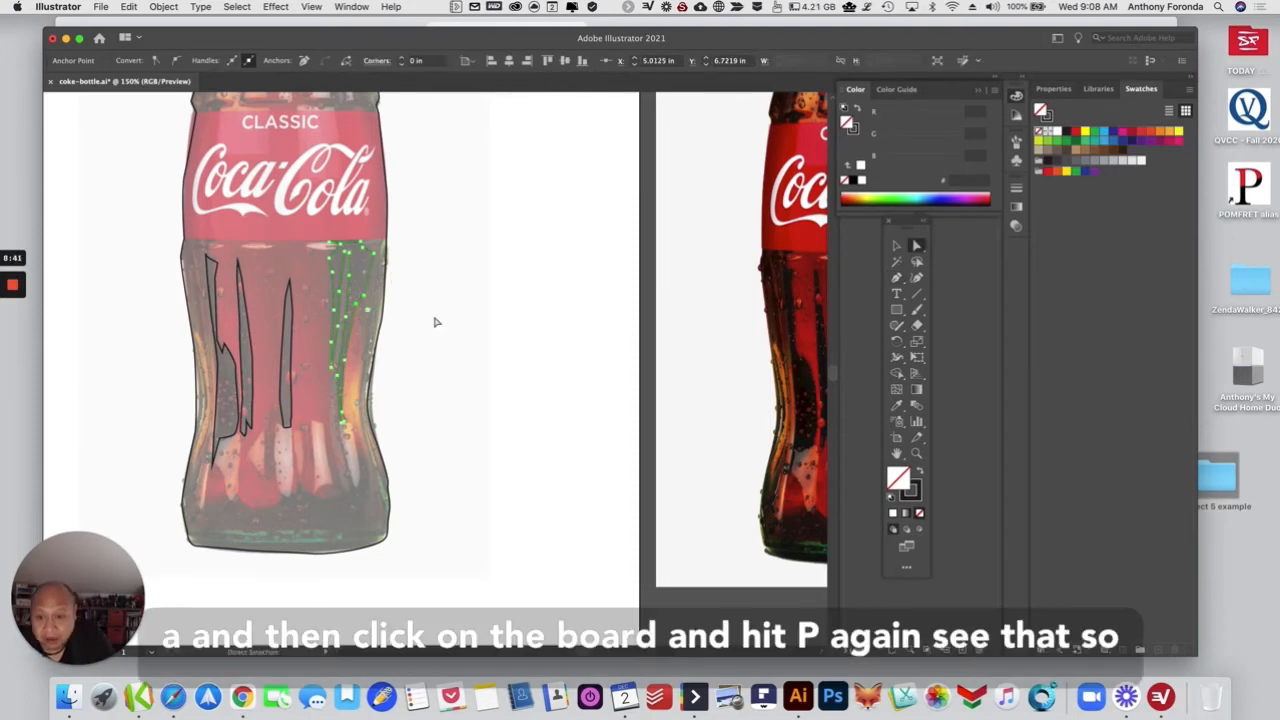
pyautogui.click(435, 322)
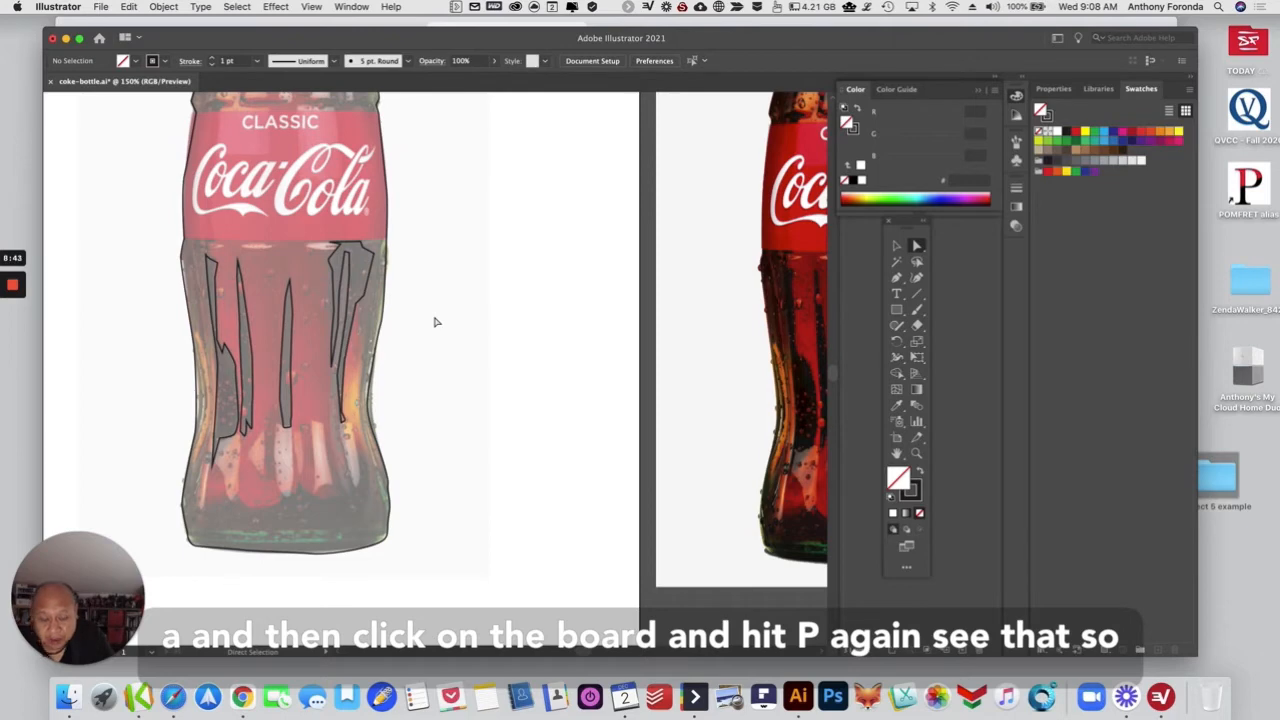
# Step: With the Pen tool, start the dark base shape by tracing around the light streak near the bottle's lower right side, ending at its upper left
pyautogui.press('p')
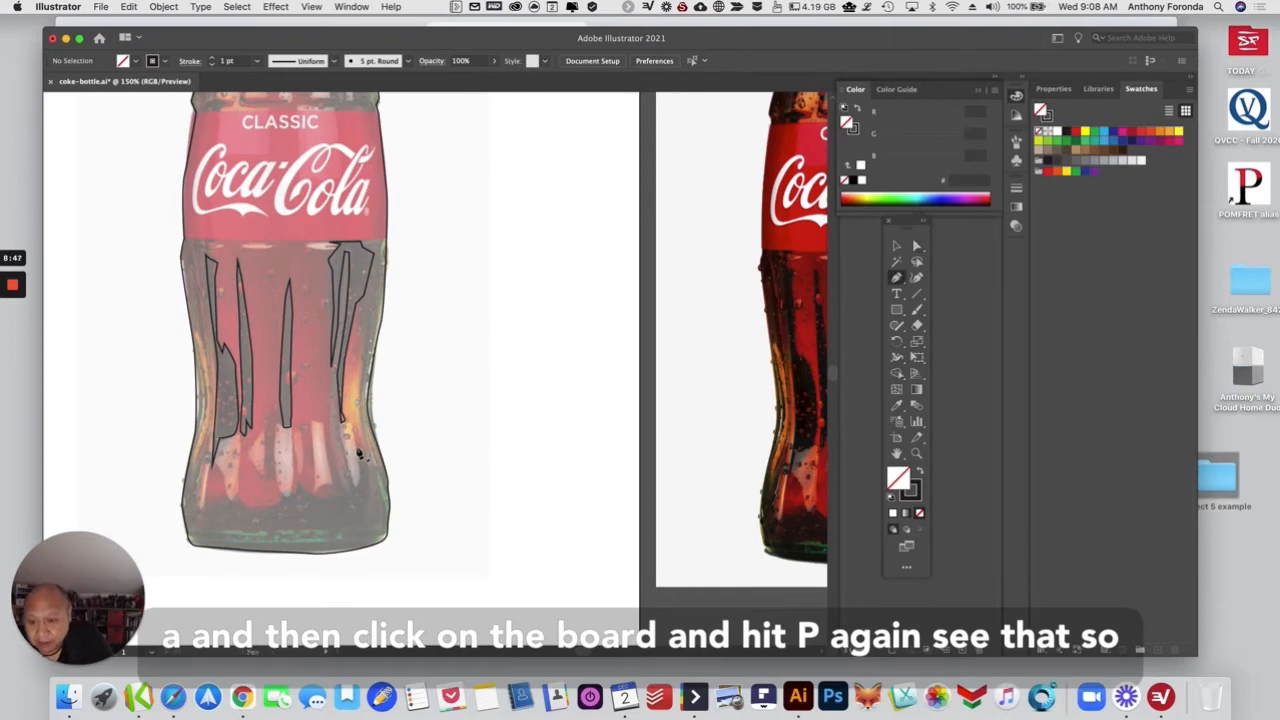
pyautogui.click(357, 450)
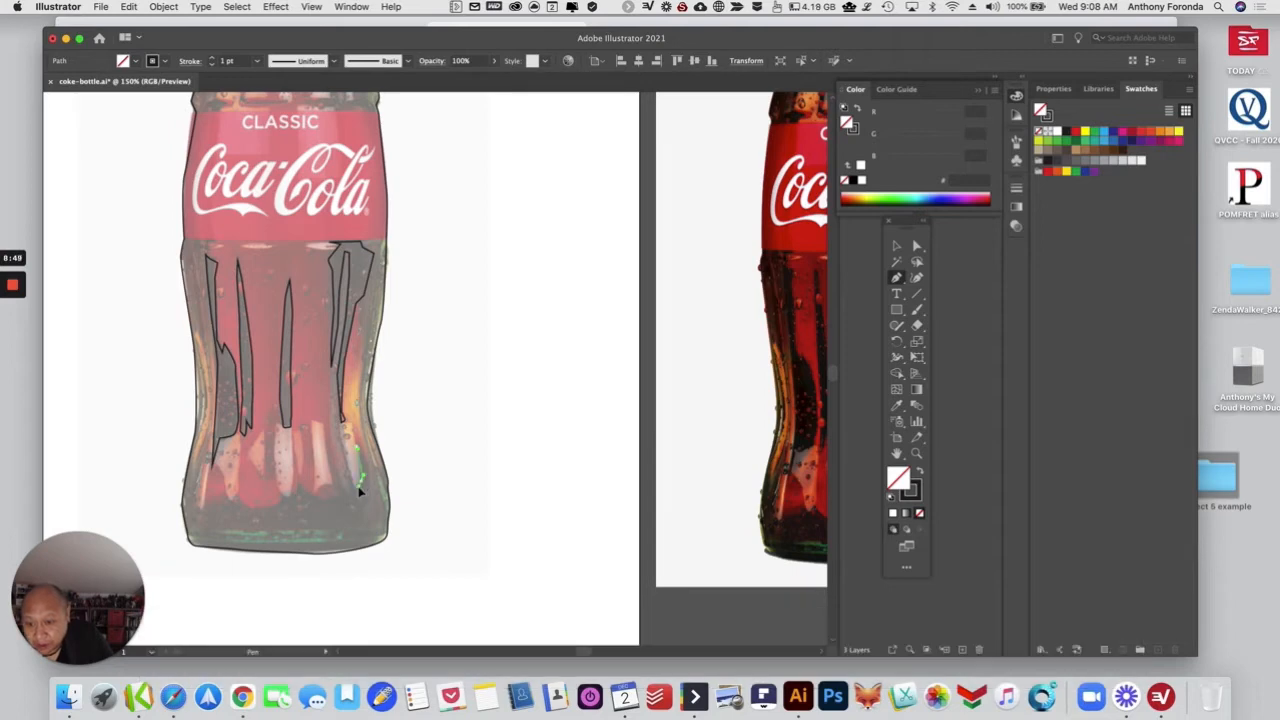
pyautogui.click(353, 494)
pyautogui.click(355, 491)
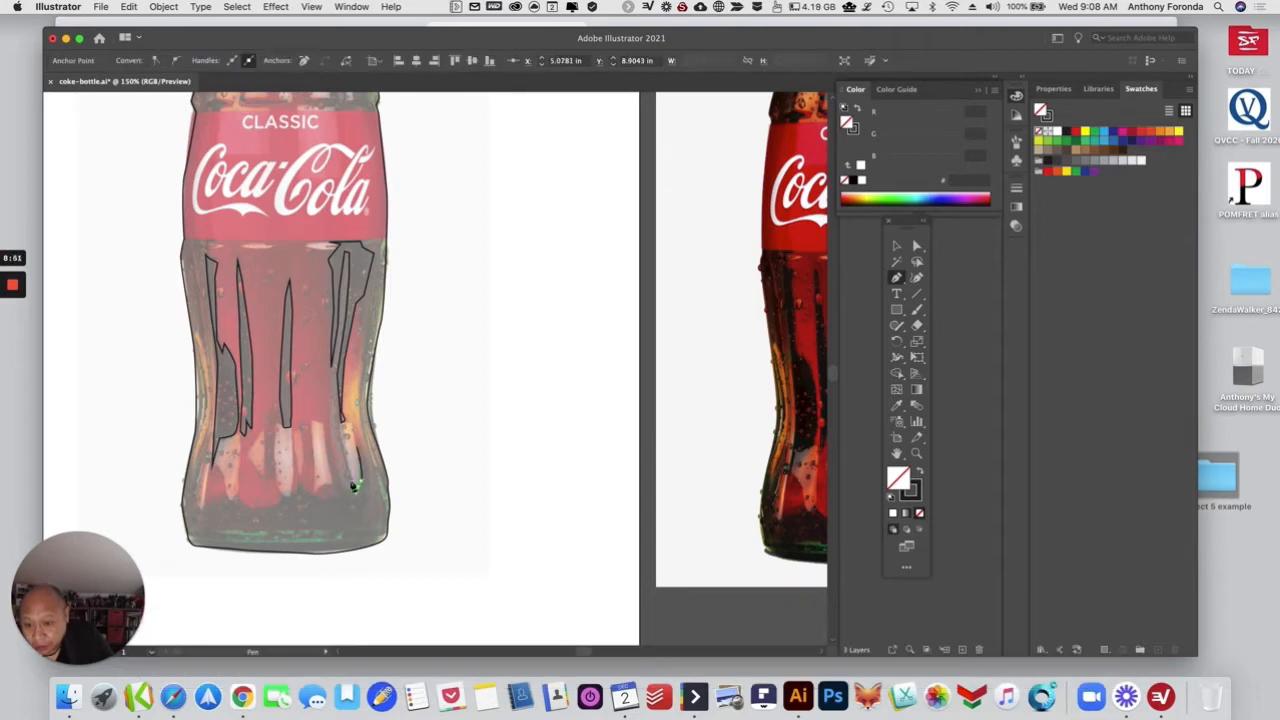
pyautogui.click(353, 487)
pyautogui.click(341, 440)
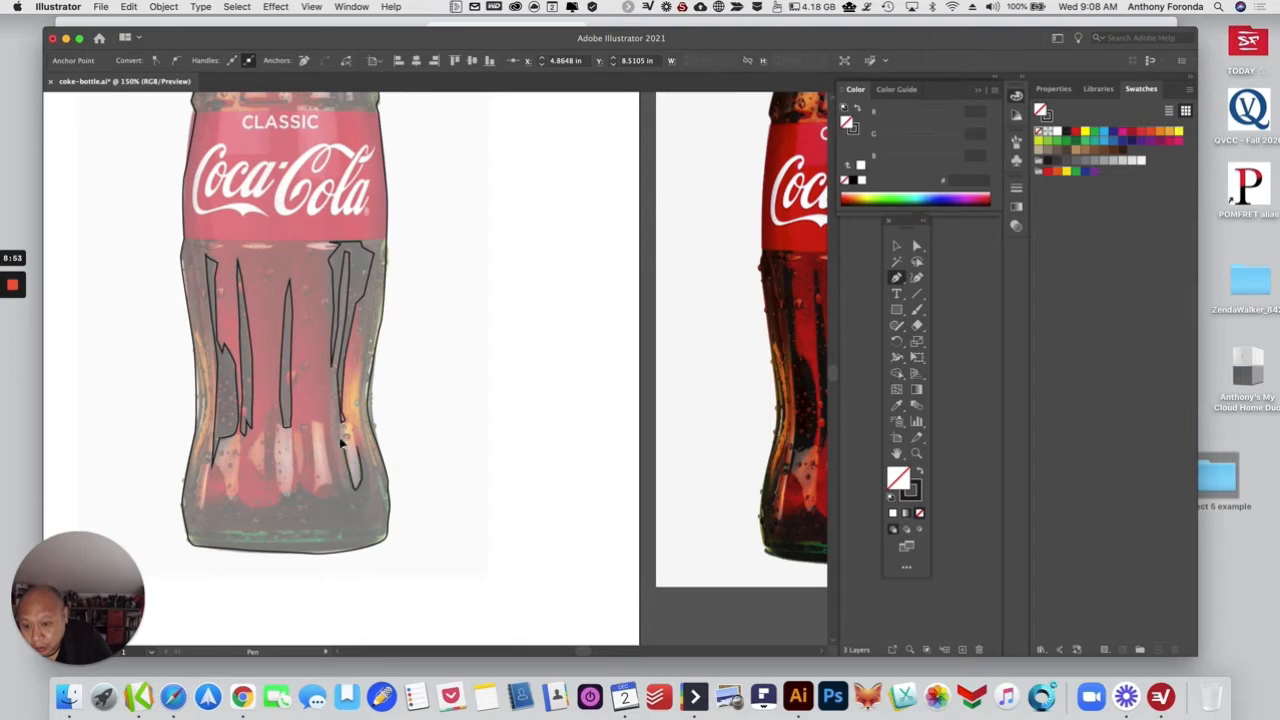
# Step: Trace the narrow dark sliver beside the light streak down to the base and around its jagged lower end
pyautogui.click(352, 490)
pyautogui.click(352, 493)
pyautogui.click(350, 496)
pyautogui.click(341, 479)
pyautogui.click(343, 494)
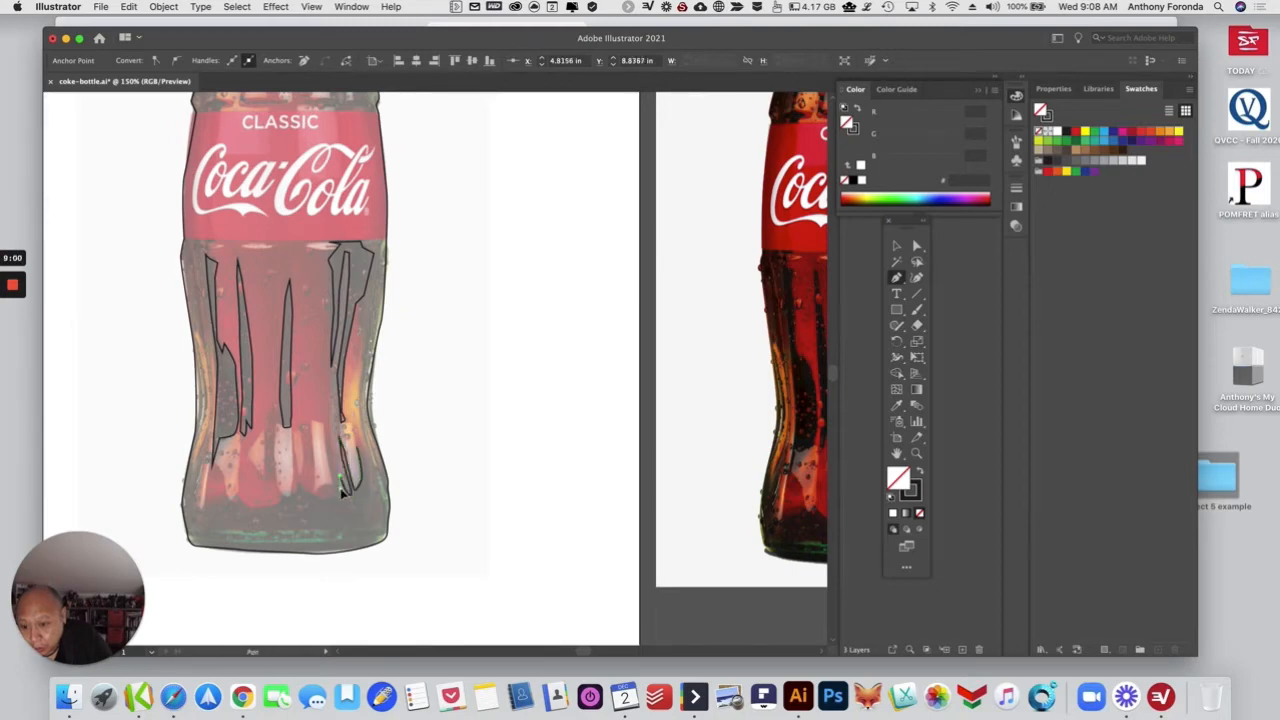
# Step: Continue the path leftward along the jagged upper edge of the dark base to below the central light highlight
pyautogui.click(325, 488)
pyautogui.click(339, 496)
pyautogui.click(335, 500)
pyautogui.click(322, 500)
pyautogui.click(299, 492)
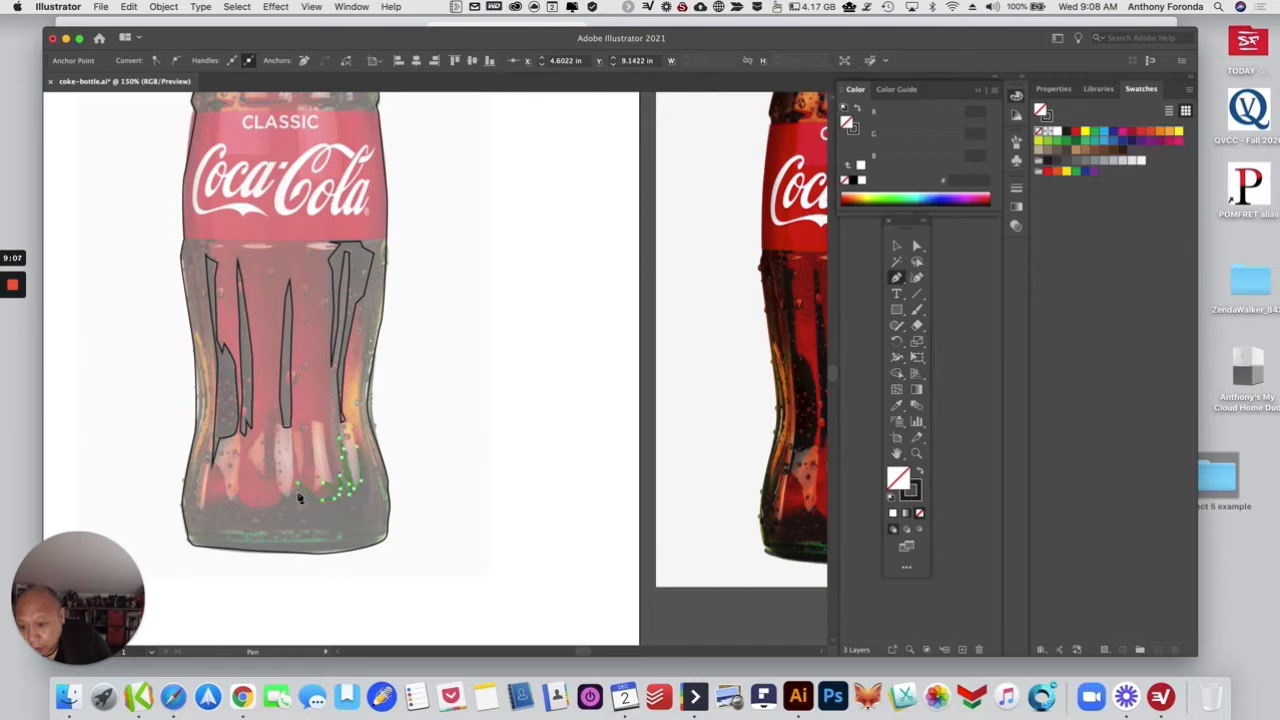
pyautogui.click(296, 499)
pyautogui.click(287, 500)
pyautogui.click(283, 498)
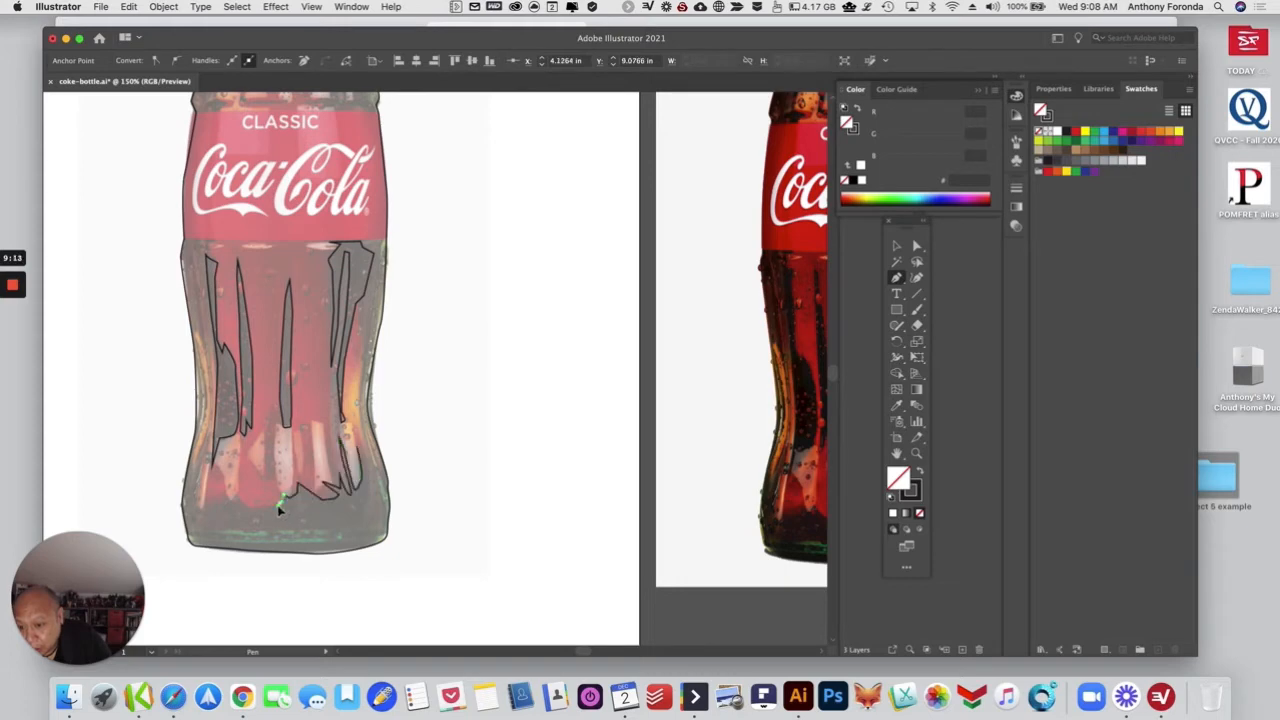
# Step: Trace the rest of the dark base's upper edge to the bottle's left side and turn down its left end
pyautogui.click(278, 505)
pyautogui.click(245, 509)
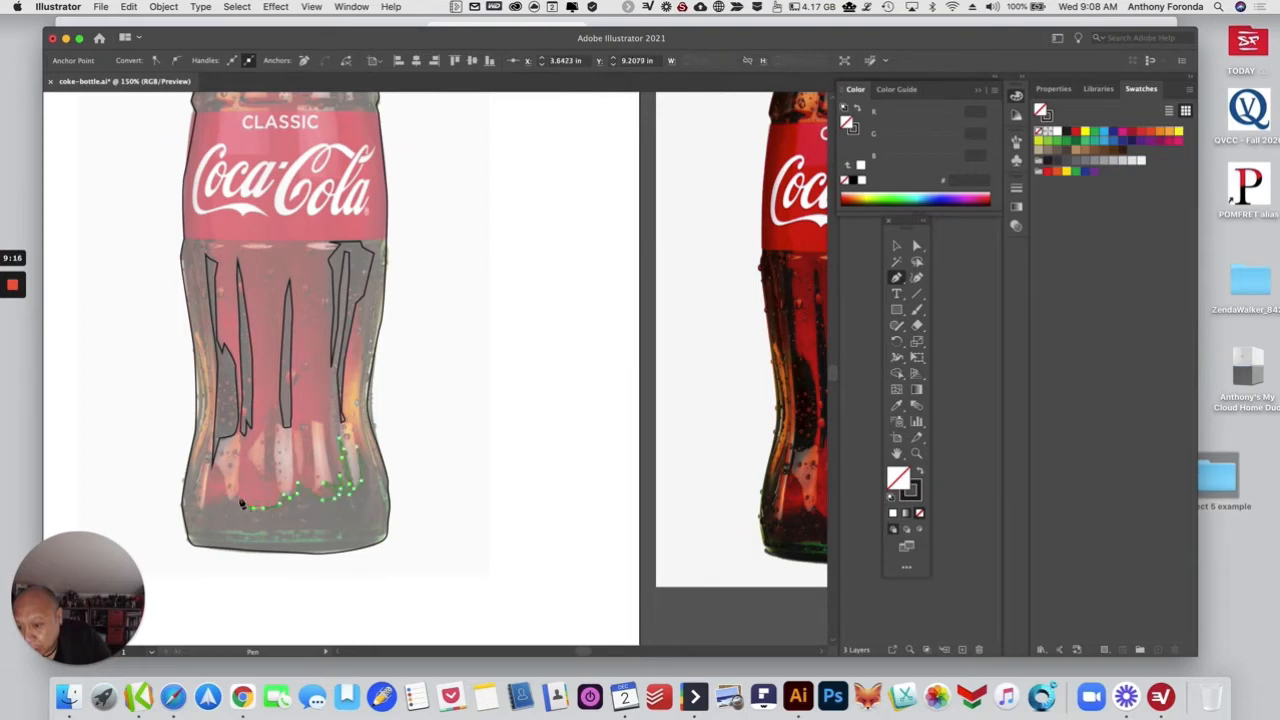
pyautogui.click(231, 507)
pyautogui.click(210, 514)
pyautogui.click(203, 528)
# Step: Trace the dark base's lower edge from its left end across to the bottle's right side
pyautogui.click(220, 531)
pyautogui.click(233, 531)
pyautogui.click(250, 539)
pyautogui.click(270, 537)
pyautogui.click(287, 535)
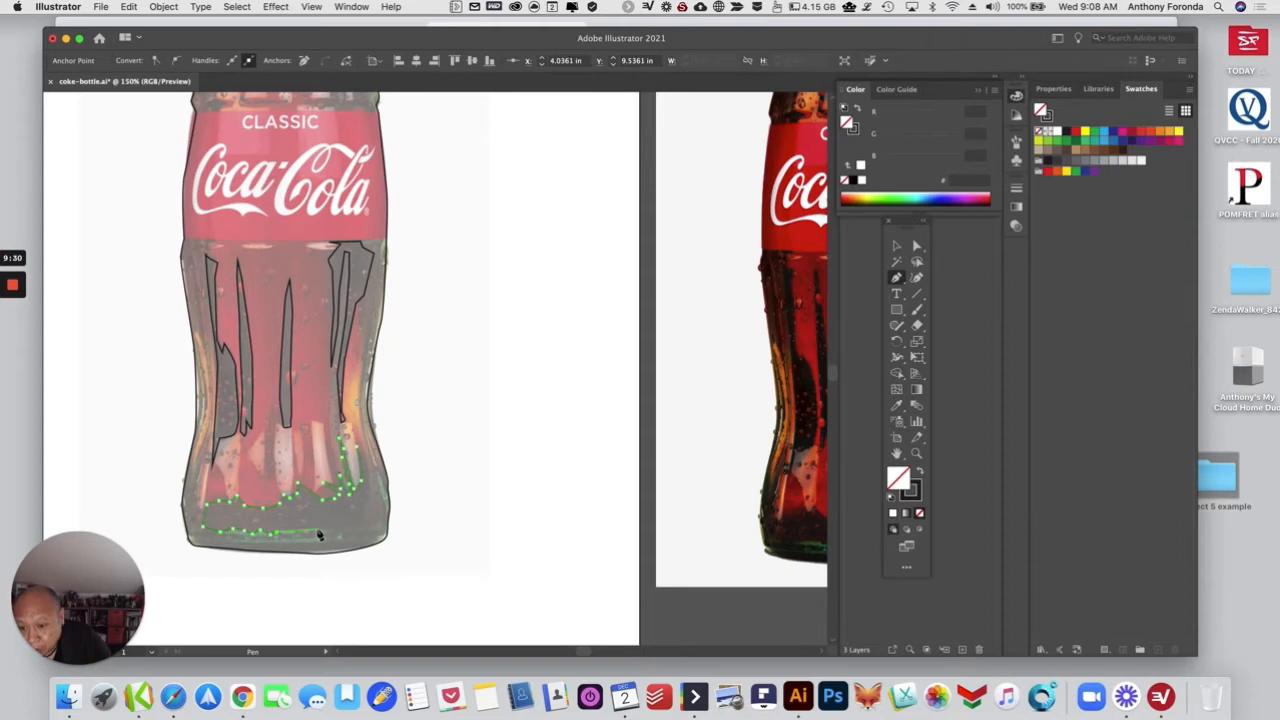
pyautogui.click(319, 535)
pyautogui.click(335, 537)
pyautogui.click(348, 544)
pyautogui.click(382, 530)
pyautogui.click(383, 514)
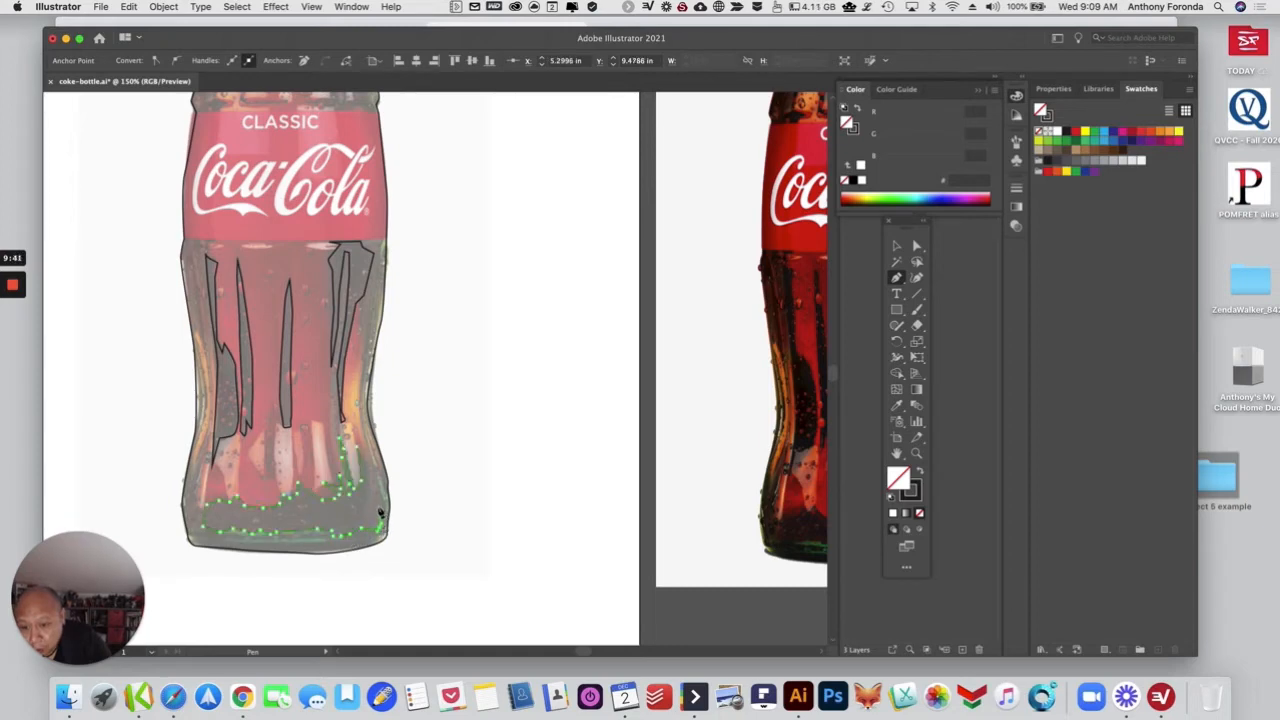
pyautogui.press('super+z')
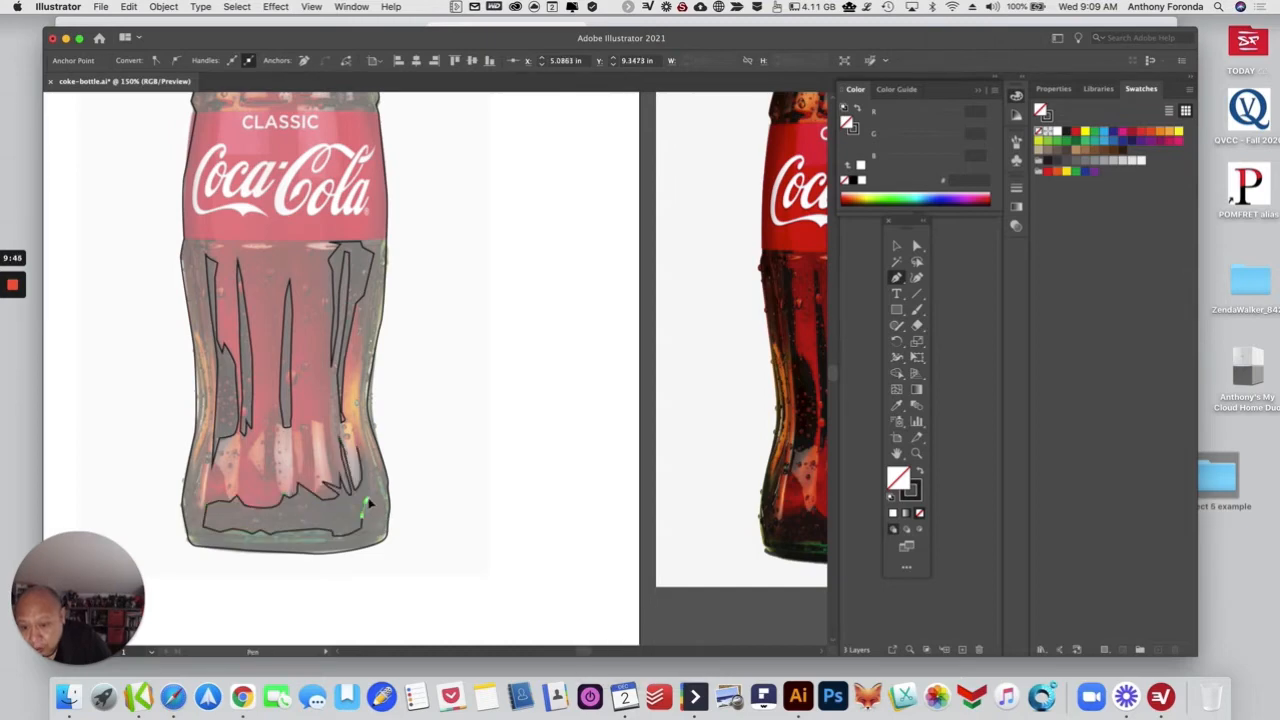
# Step: Trace the dark base's right side up to the starting point, close the path and deselect it
pyautogui.click(371, 496)
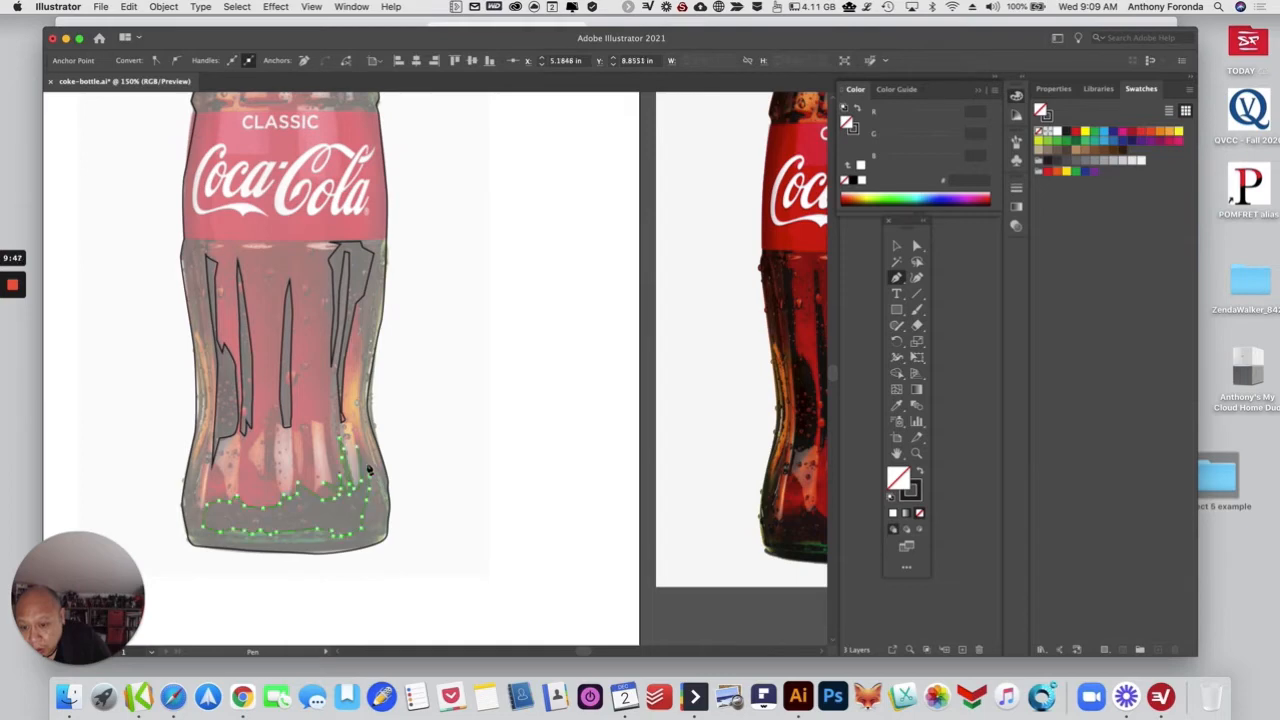
pyautogui.click(359, 451)
pyautogui.click(358, 449)
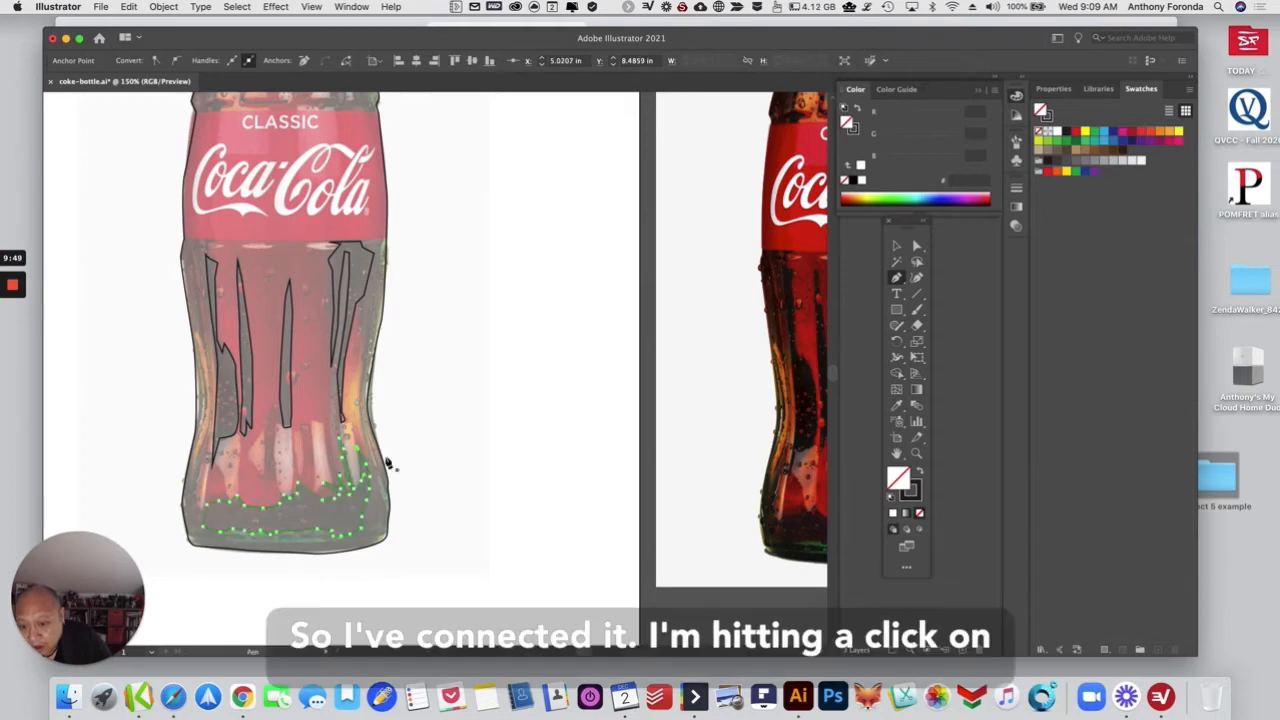
pyautogui.press('a')
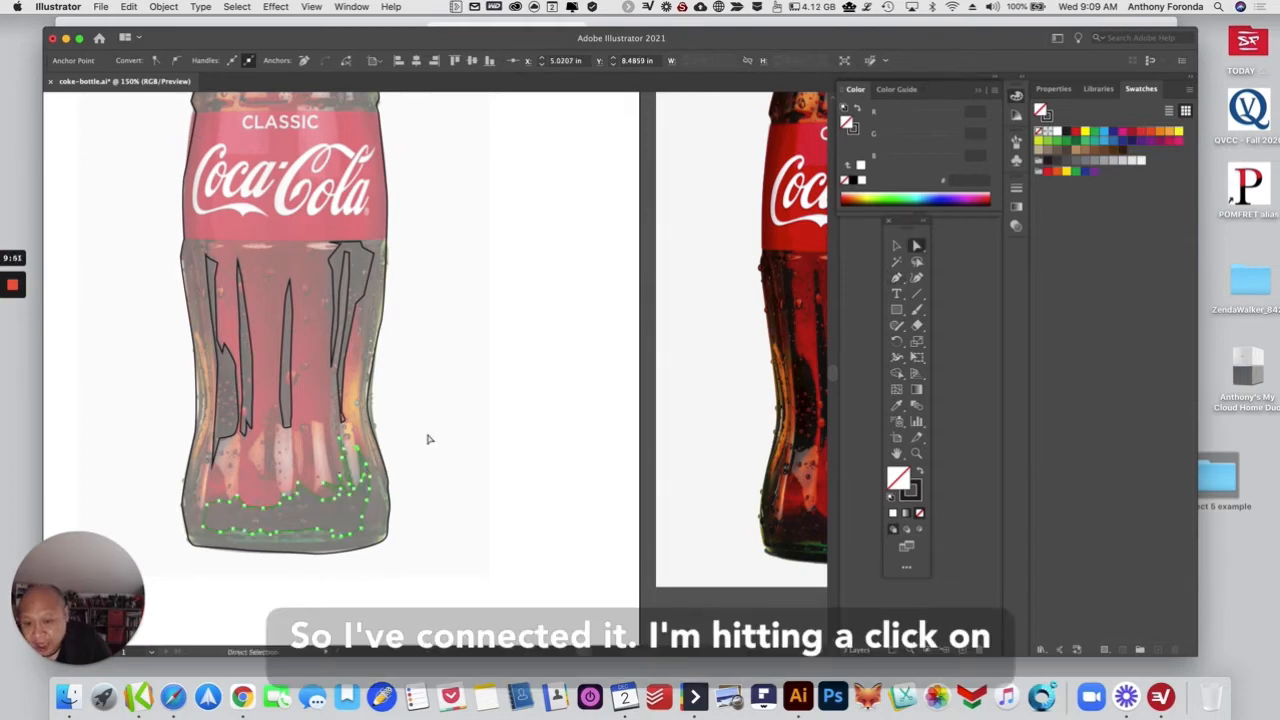
pyautogui.click(427, 440)
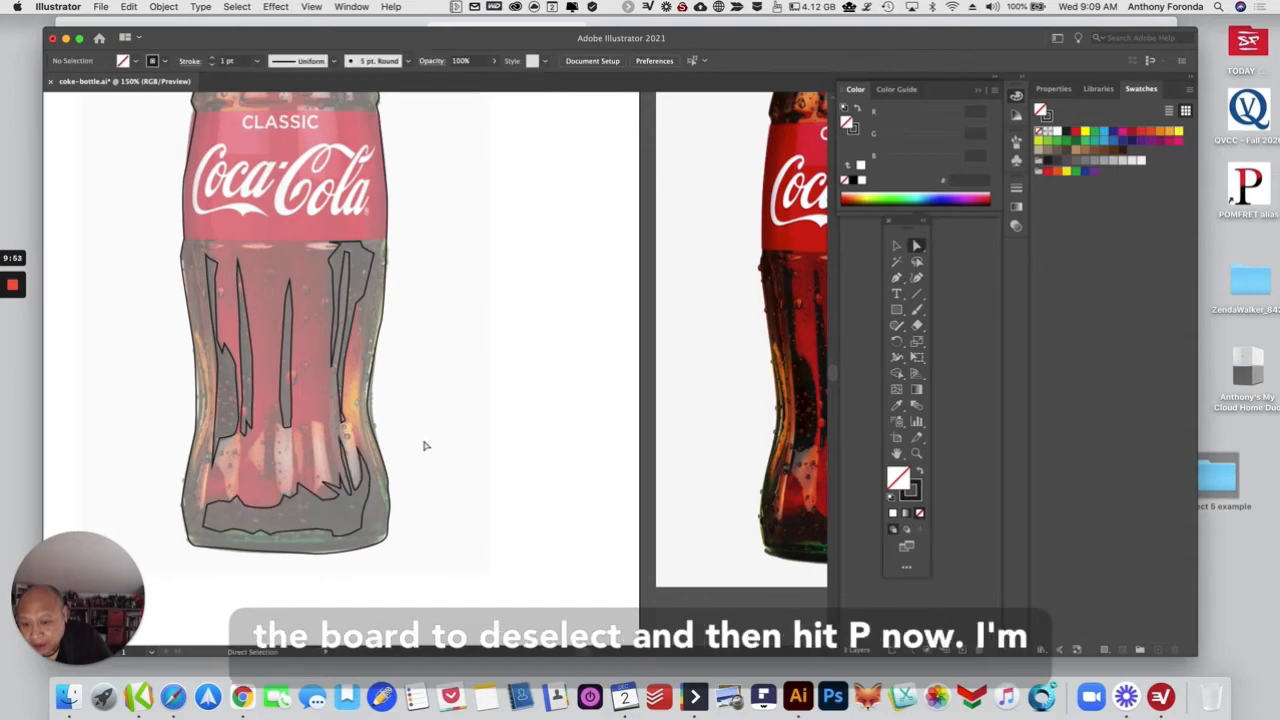
# Step: With the Pen tool, trace the left edge of the light highlight right of the bottle's center, down to the dark base
pyautogui.press('p')
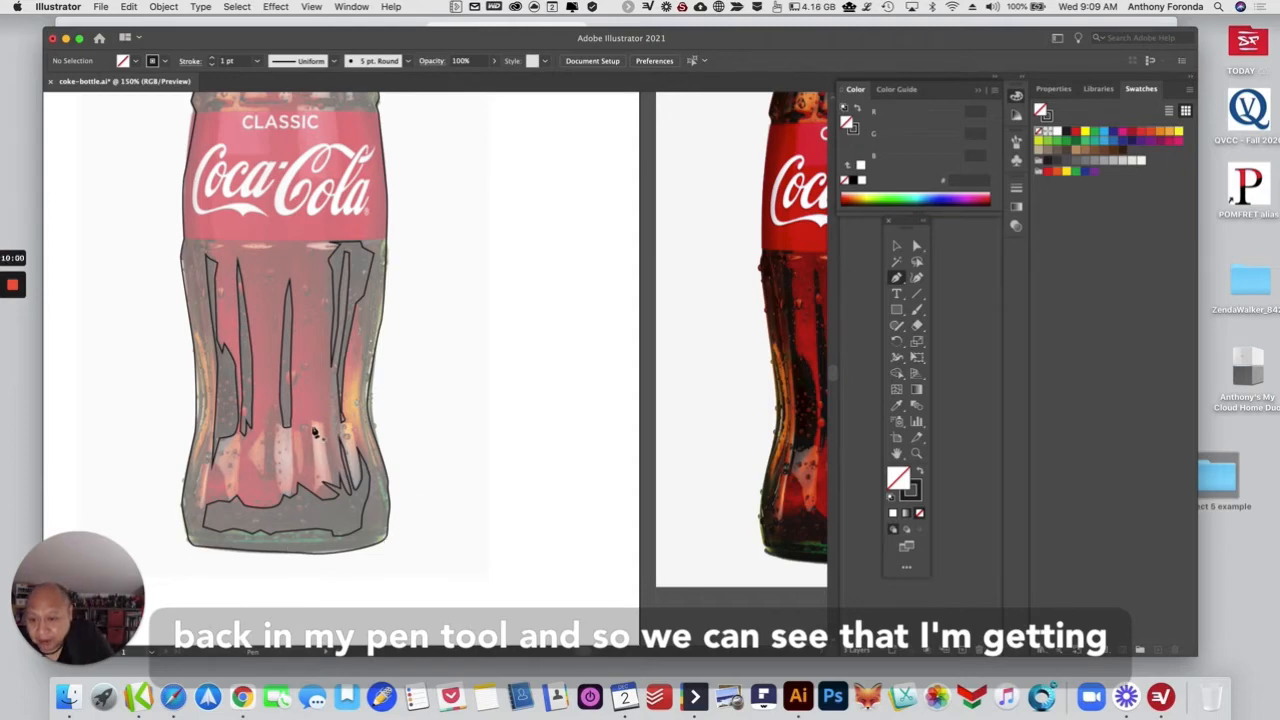
pyautogui.click(312, 426)
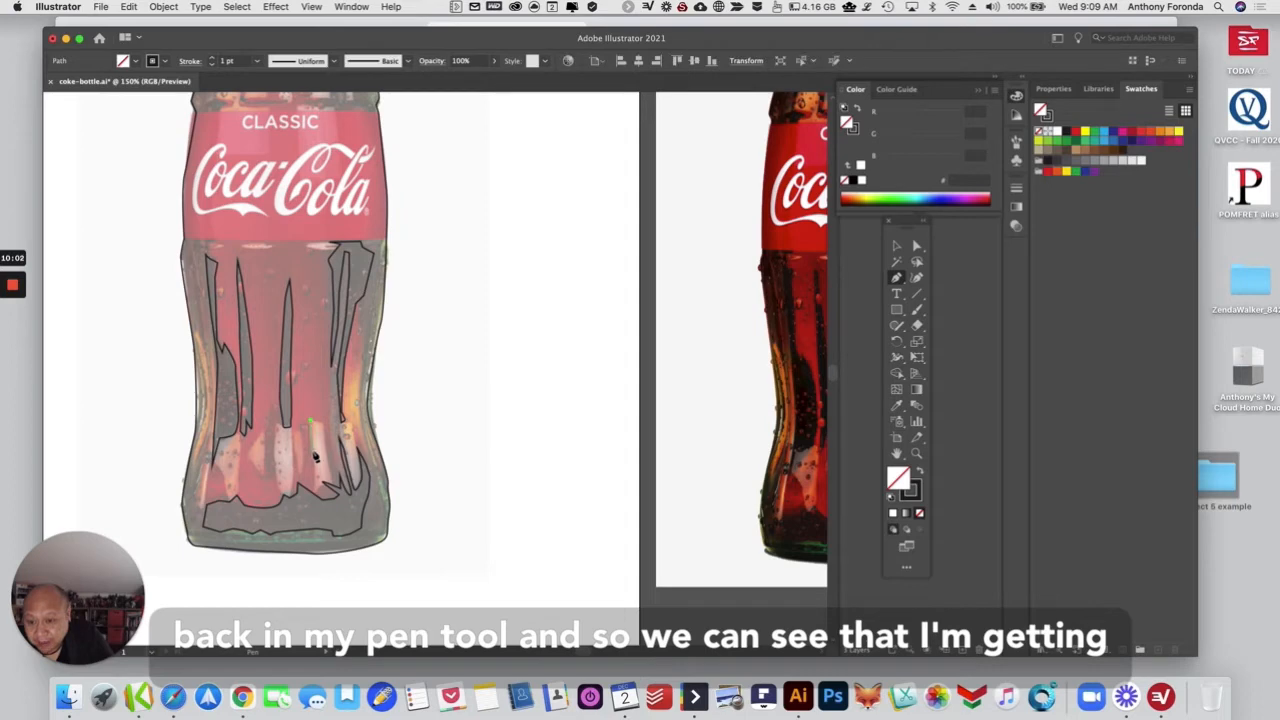
pyautogui.click(315, 457)
pyautogui.click(316, 478)
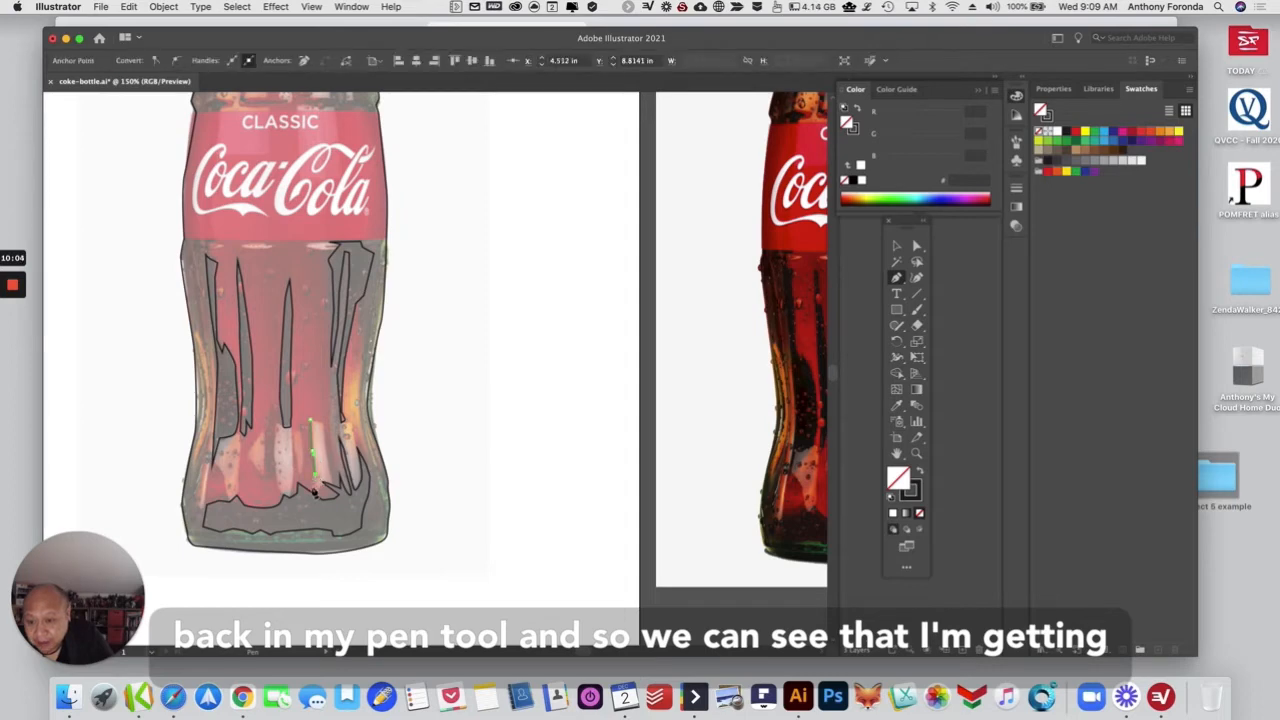
pyautogui.click(313, 493)
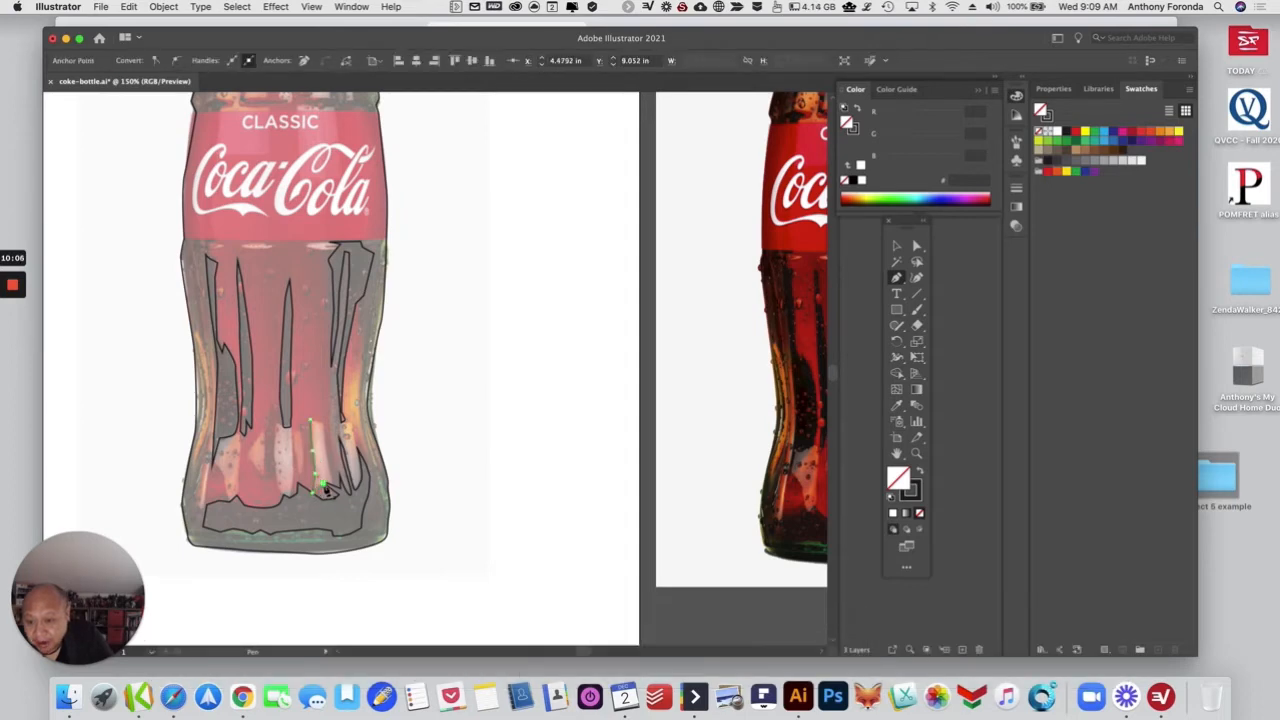
# Step: Trace the lower end and right edge of the light highlight right of the bottle's center and close the path at its starting point
pyautogui.click(323, 484)
pyautogui.click(334, 486)
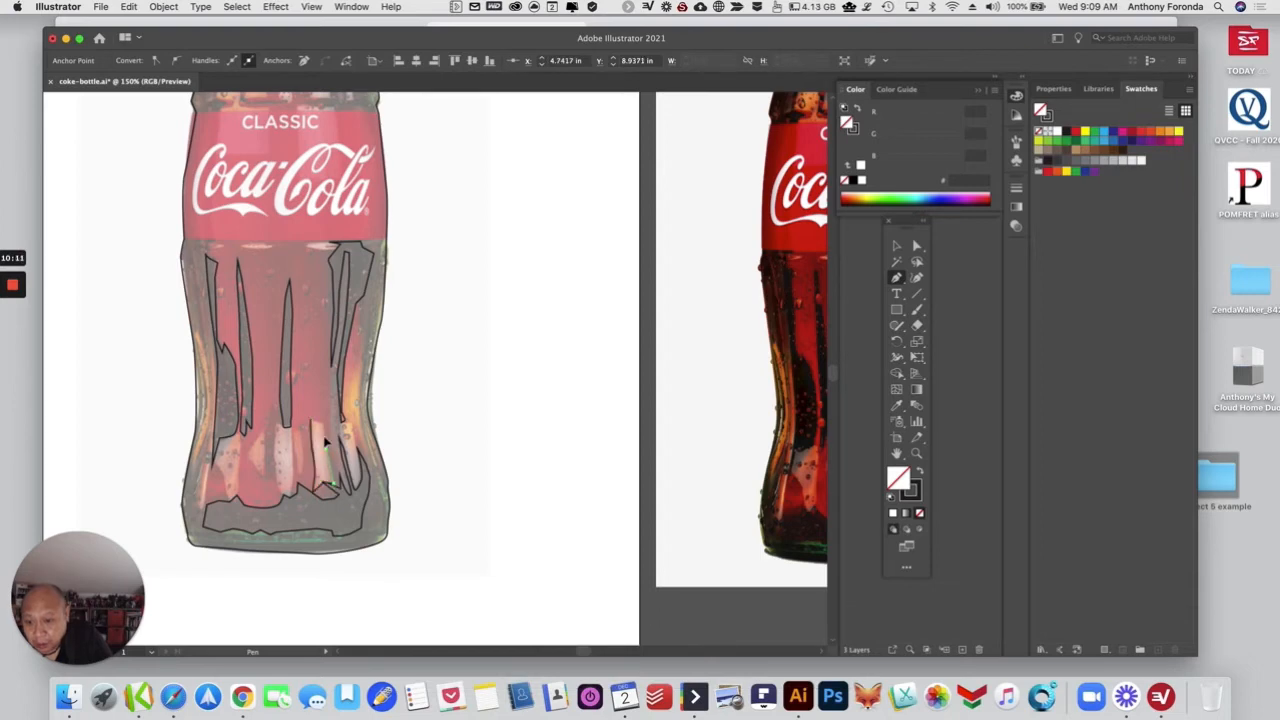
pyautogui.click(324, 438)
pyautogui.click(320, 427)
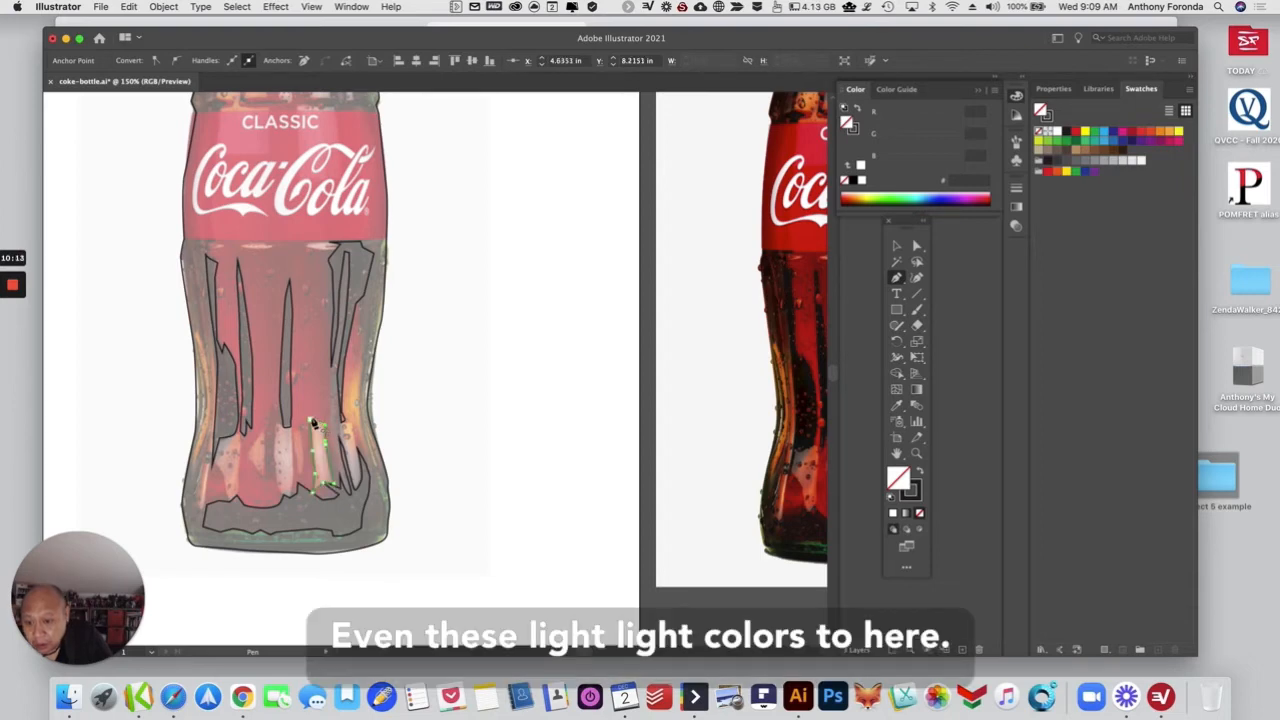
pyautogui.click(311, 421)
# Step: Trace the light highlight below the bottle's central dark streak as a closed shape reaching down to the dark base, and deselect it
pyautogui.click(289, 429)
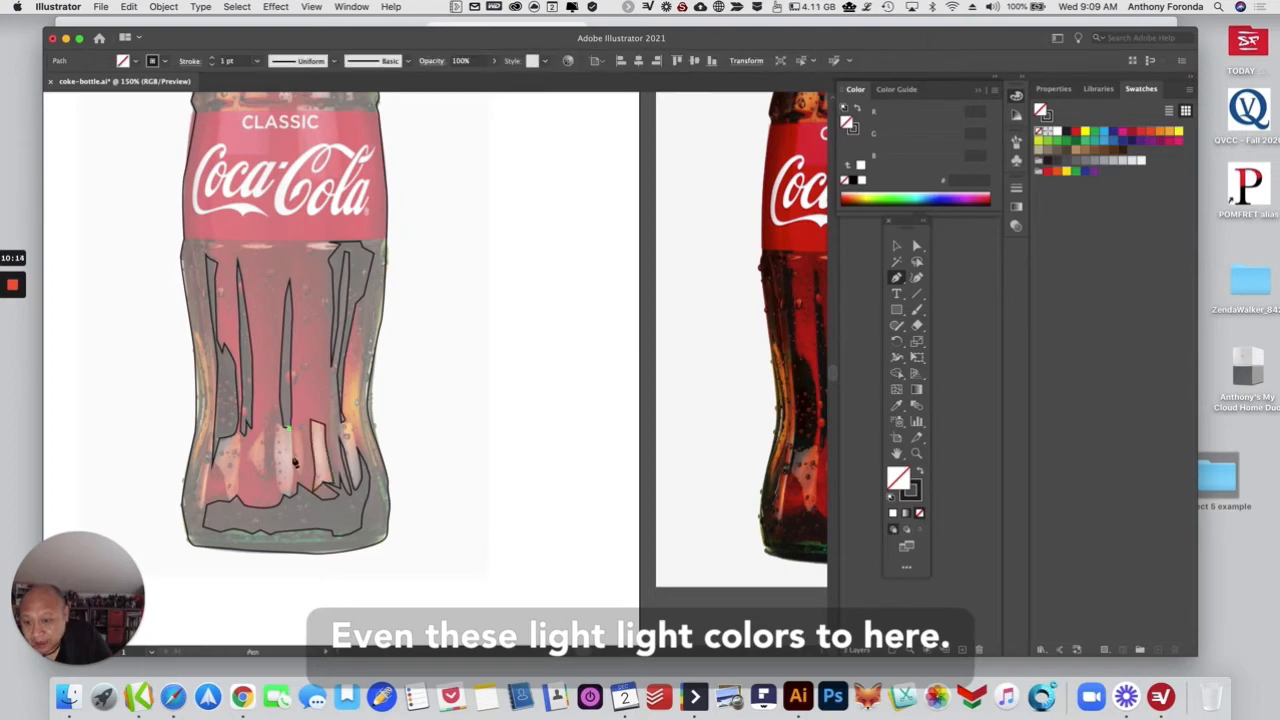
pyautogui.click(292, 468)
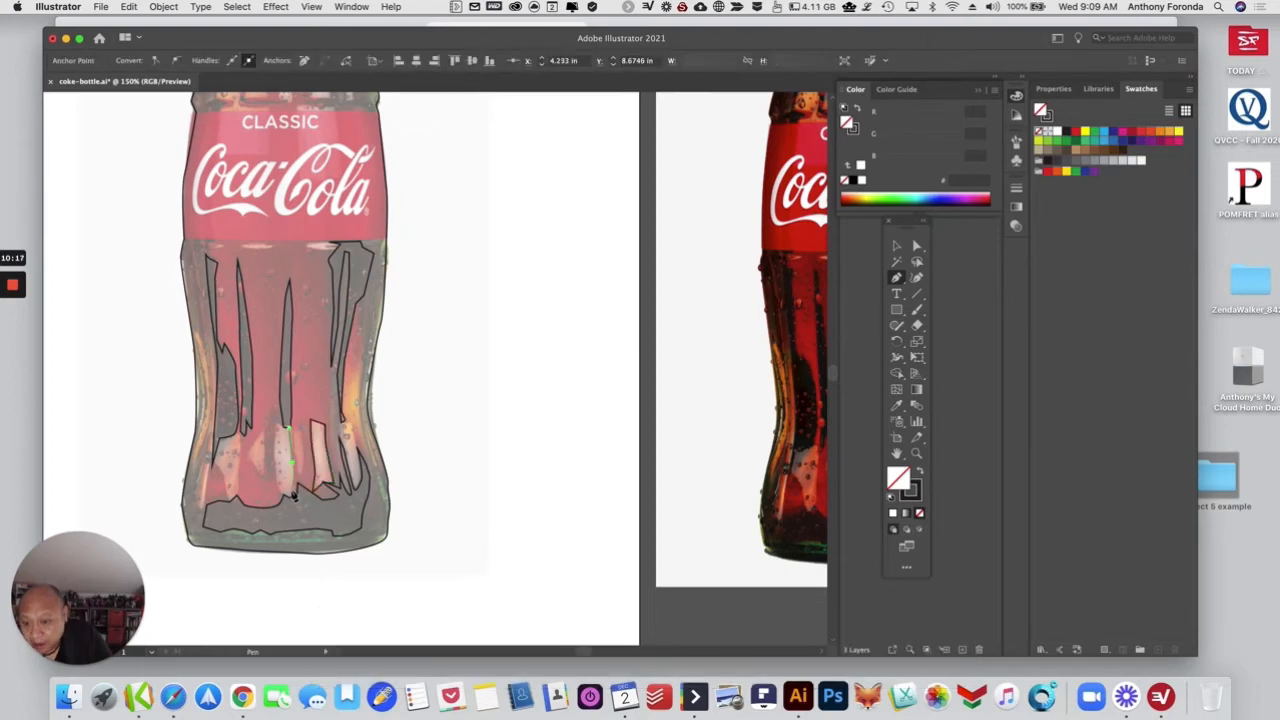
pyautogui.click(288, 494)
pyautogui.click(283, 497)
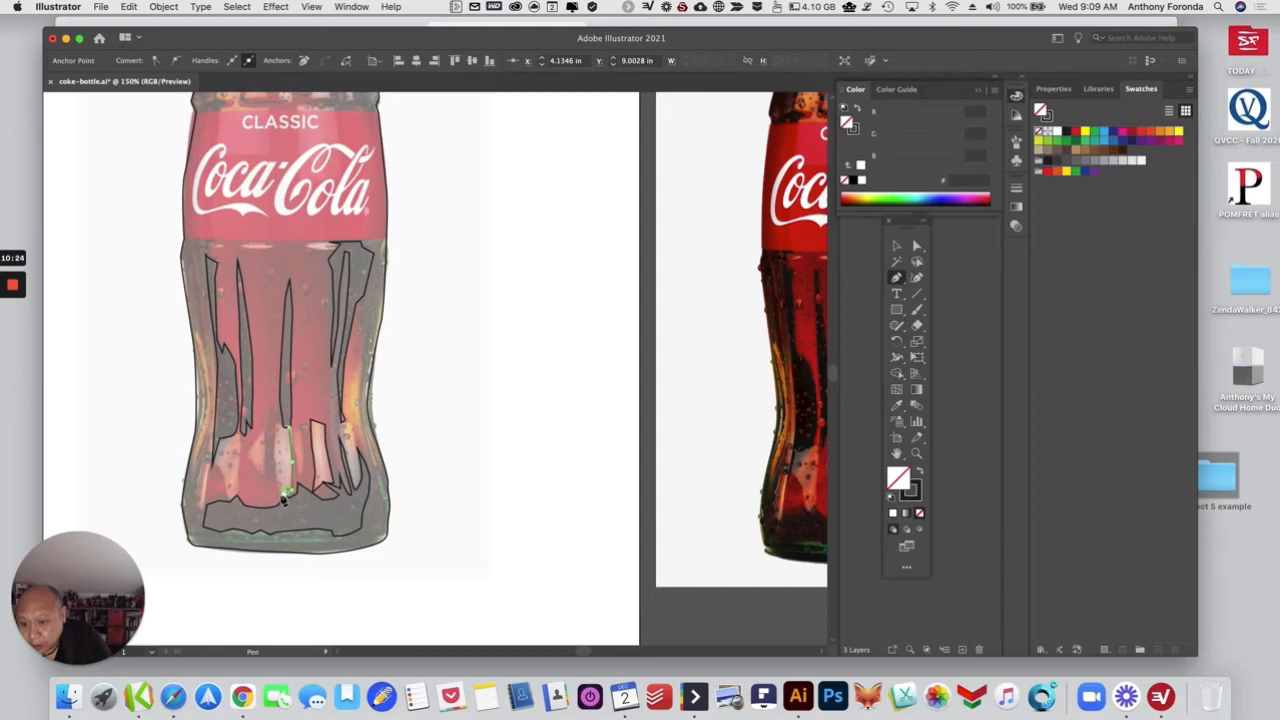
pyautogui.click(278, 486)
pyautogui.click(277, 477)
pyautogui.click(274, 457)
pyautogui.click(280, 424)
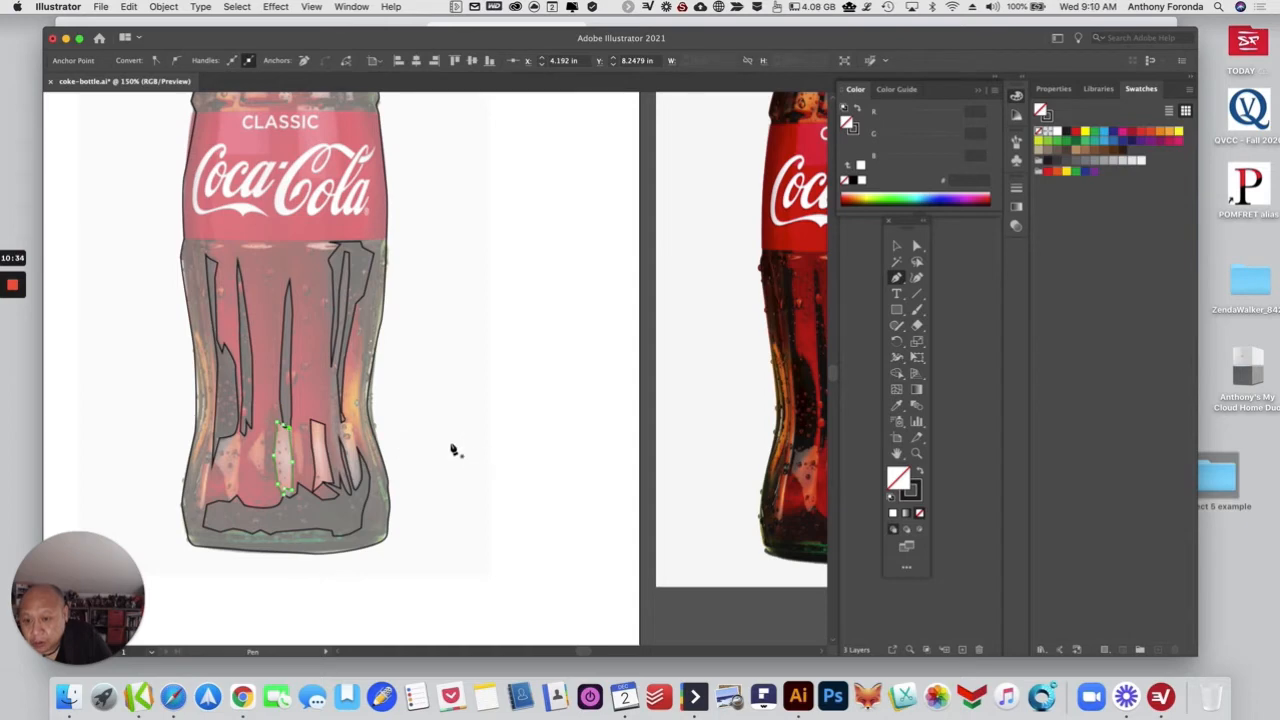
pyautogui.press('a')
pyautogui.click(443, 448)
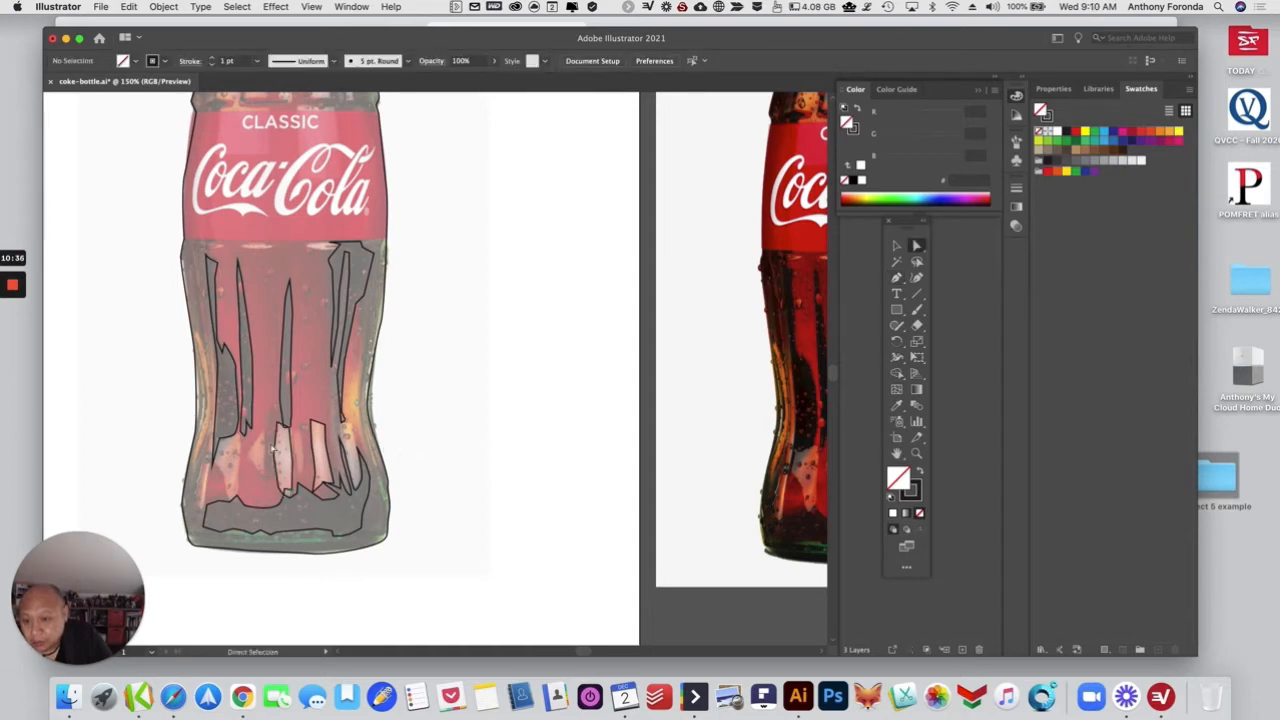
# Step: With the Pen tool, trace the small triangular highlight just left of the central highlight as a closed shape and deselect it
pyautogui.press('p')
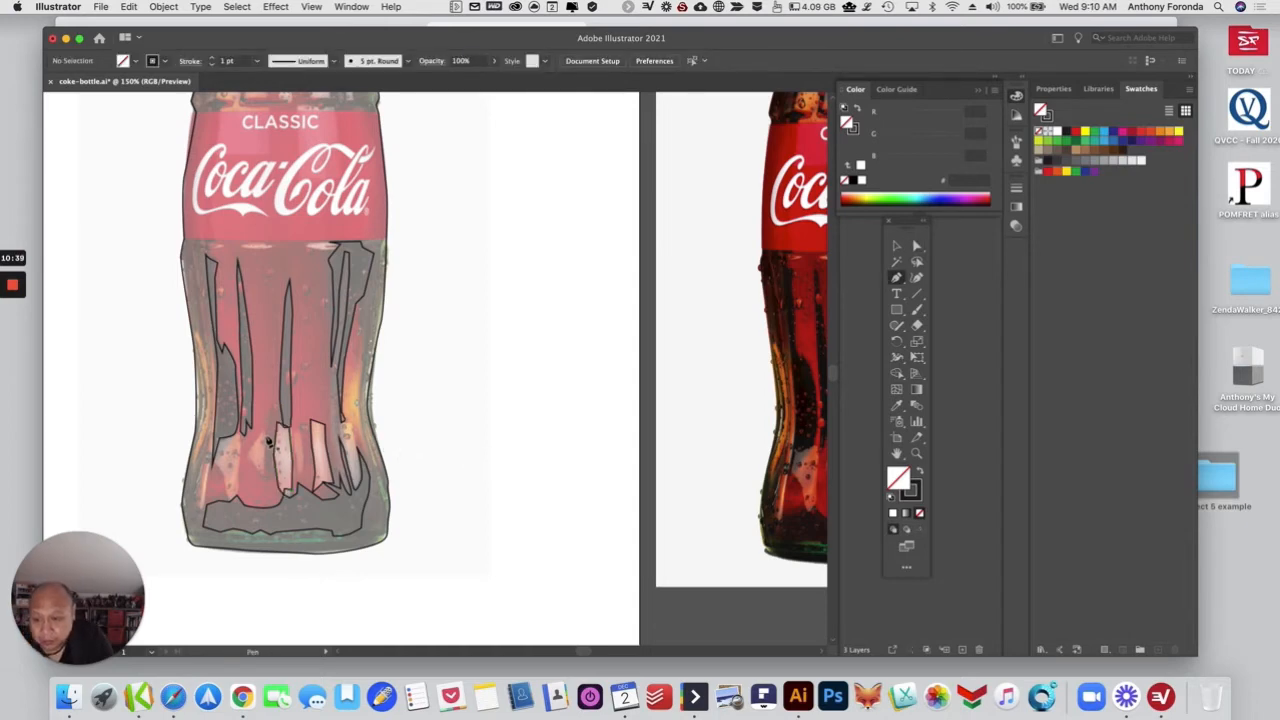
pyautogui.click(266, 440)
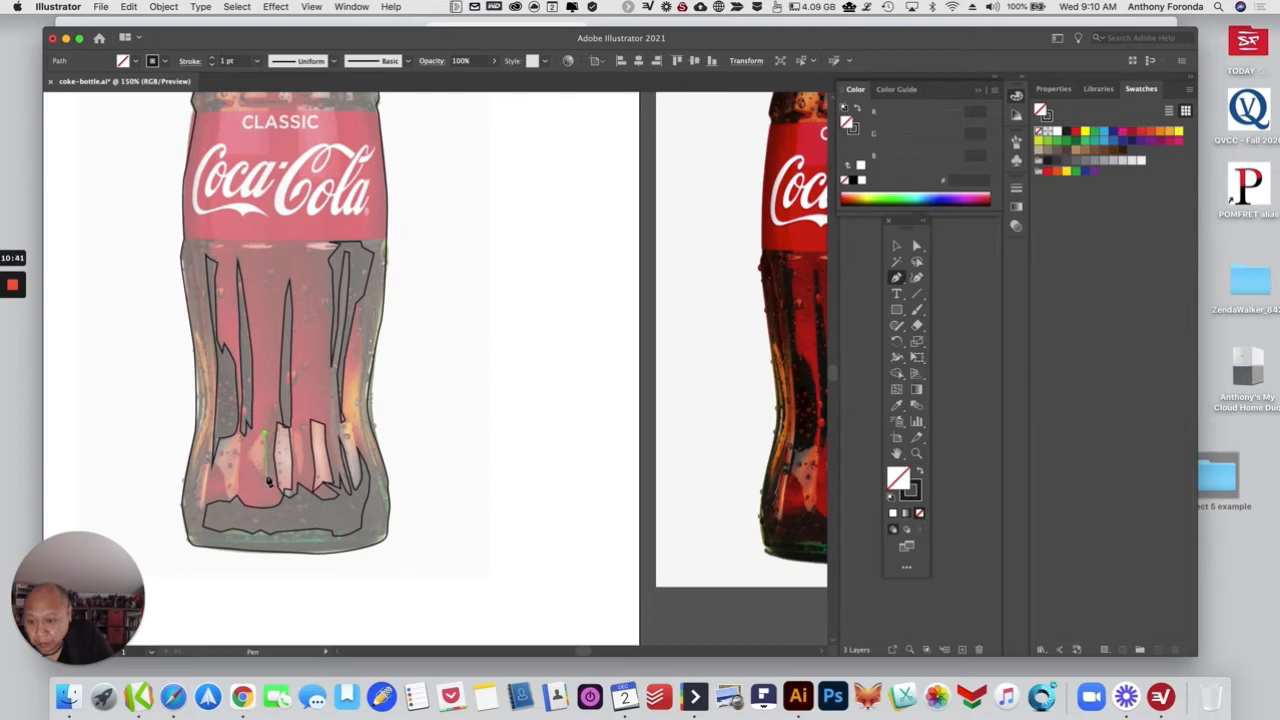
pyautogui.click(267, 480)
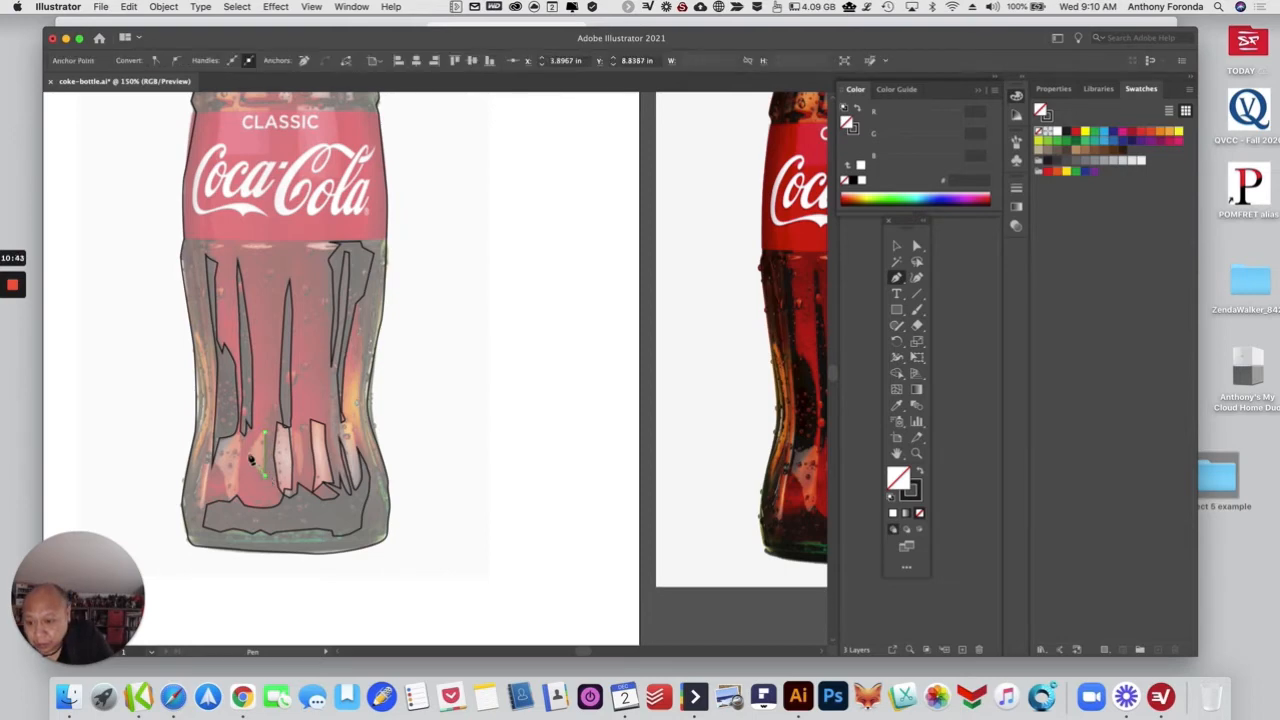
pyautogui.click(250, 456)
pyautogui.click(266, 437)
pyautogui.press('a')
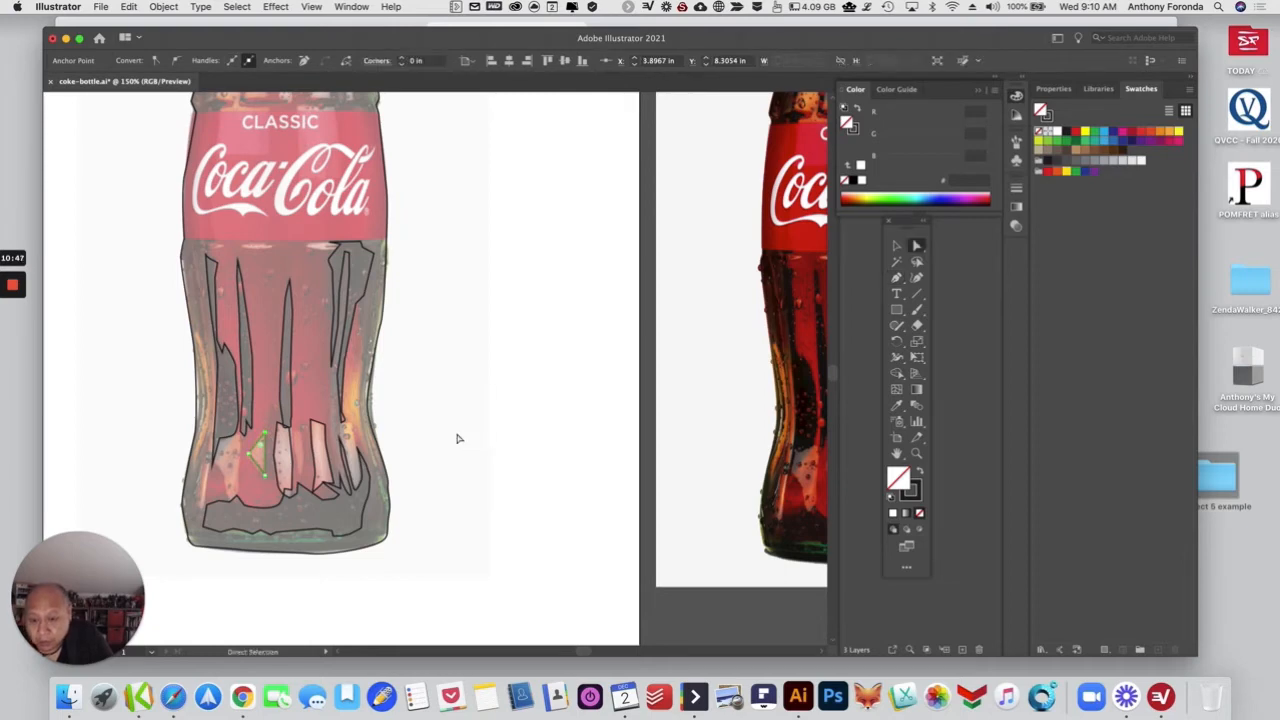
pyautogui.click(458, 440)
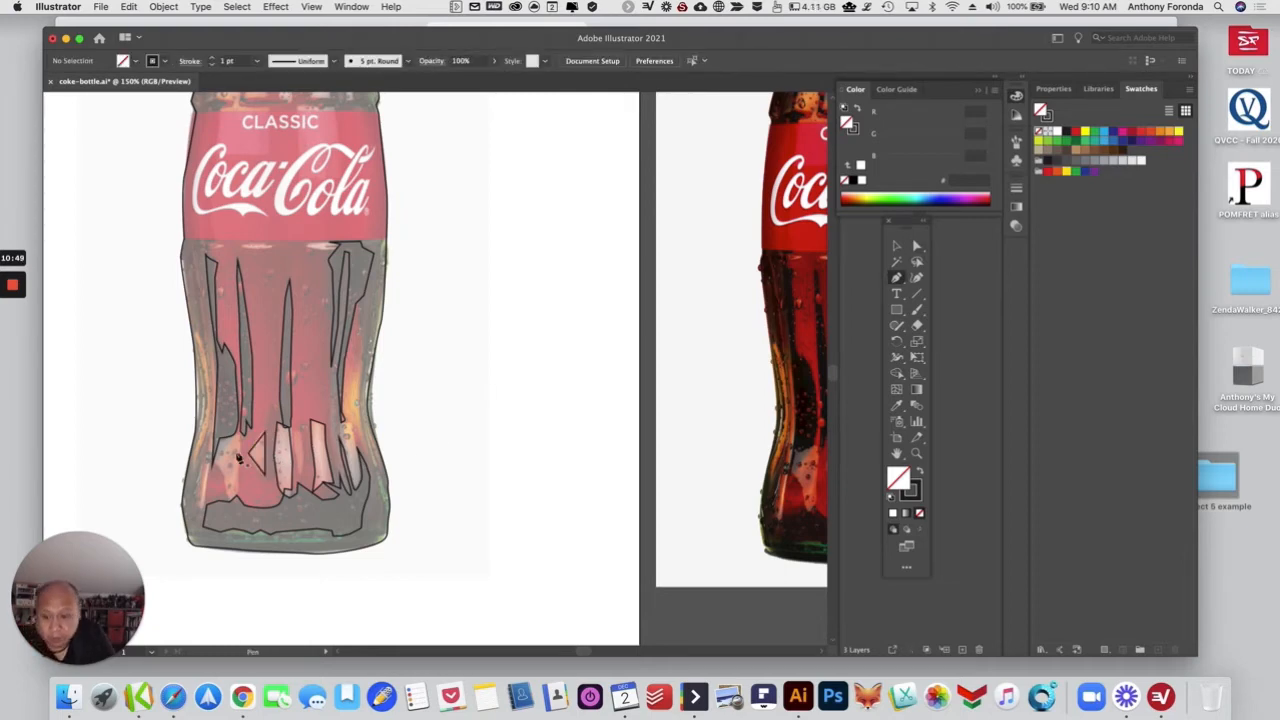
# Step: With the Pen tool, trace the light highlight at the bottle's lower left, between the dark side area and the base, as a closed shape; deselect it
pyautogui.press('p')
pyautogui.click(243, 437)
pyautogui.click(237, 496)
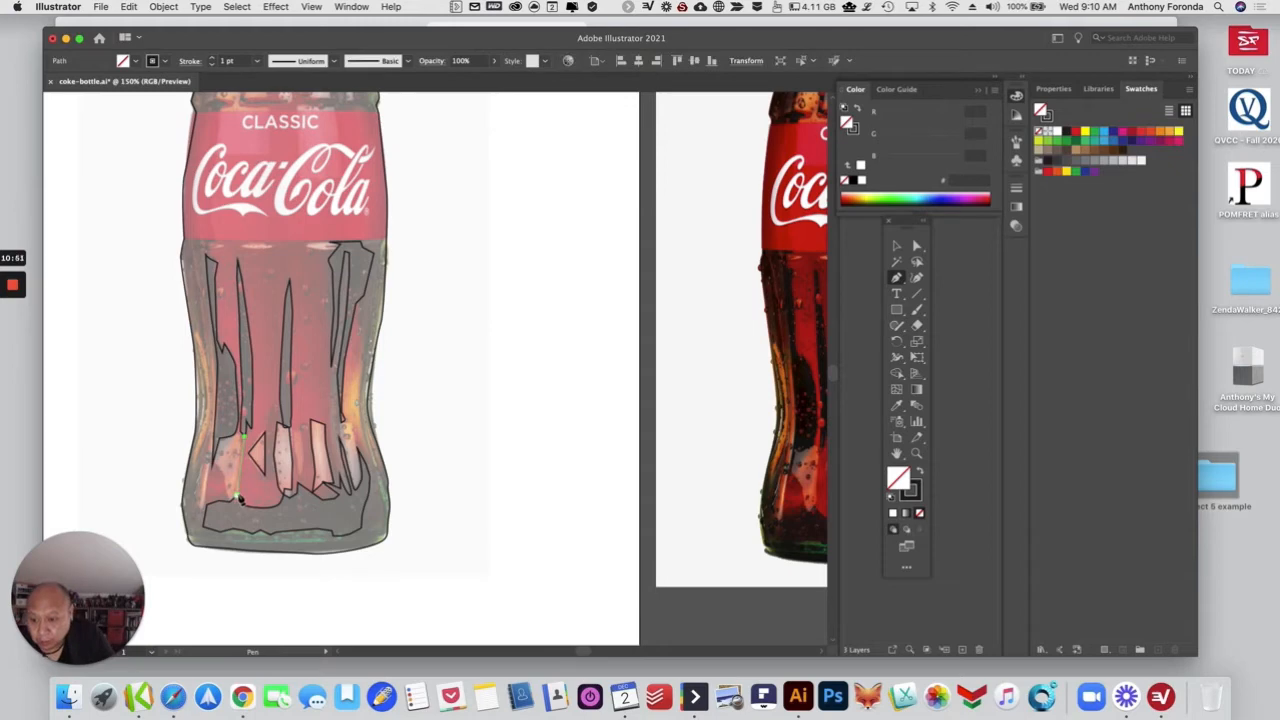
pyautogui.click(230, 501)
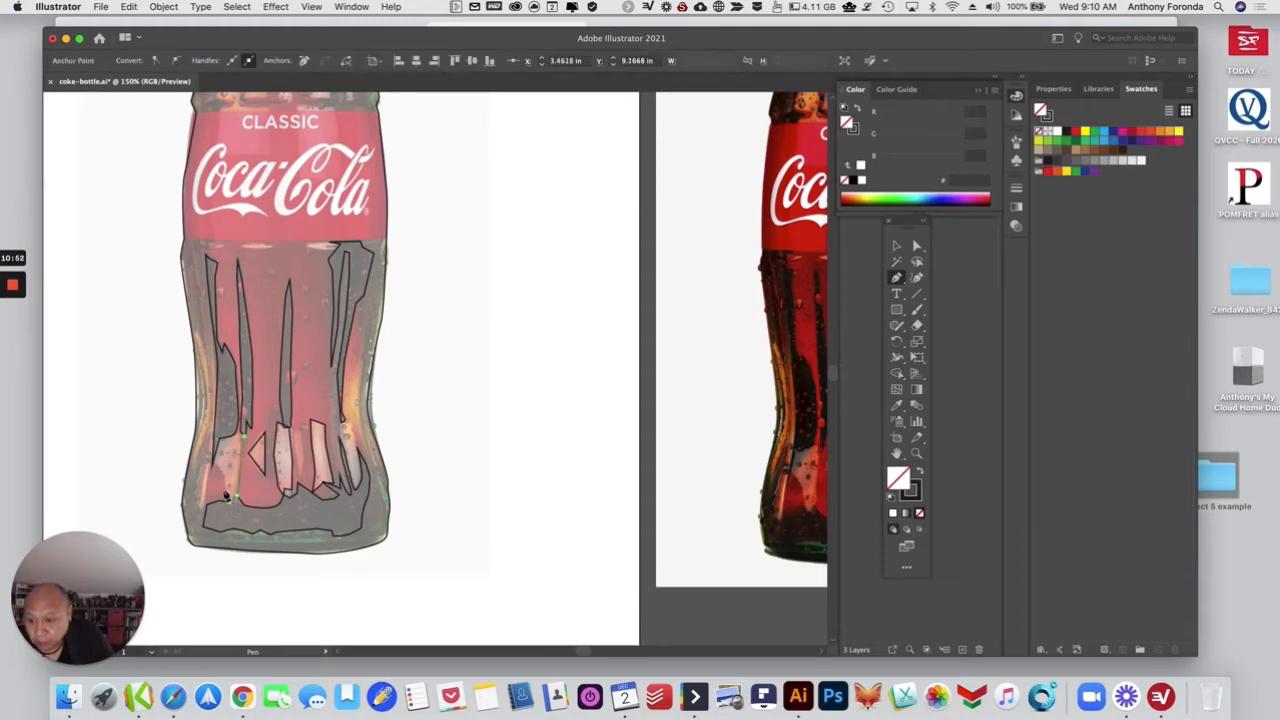
pyautogui.click(224, 489)
pyautogui.click(214, 467)
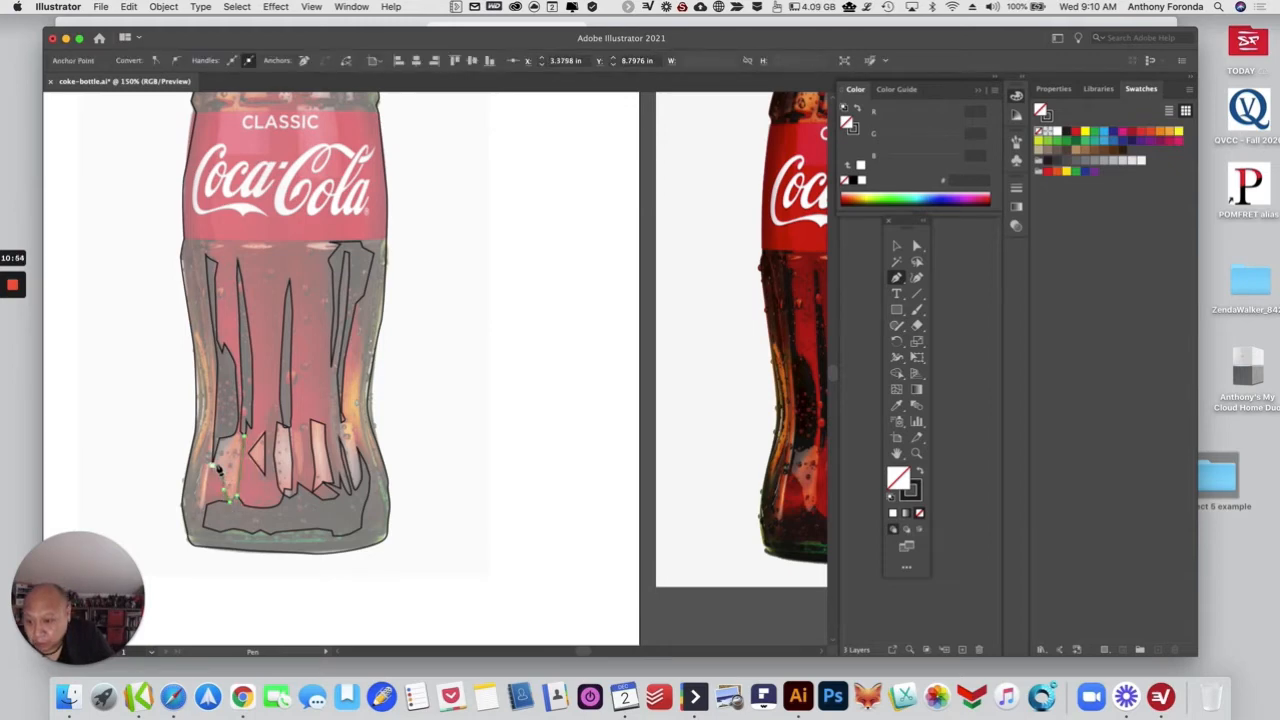
pyautogui.click(212, 459)
pyautogui.click(225, 446)
pyautogui.click(236, 436)
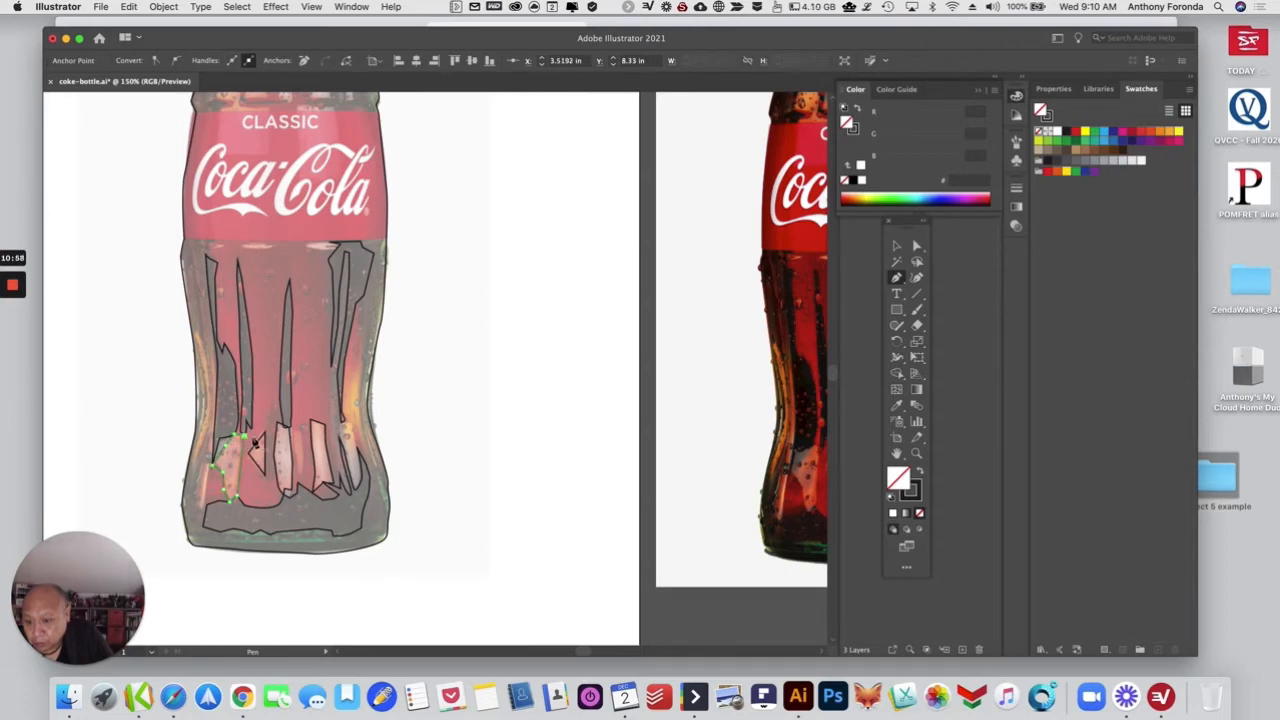
pyautogui.press('a')
pyautogui.click(438, 459)
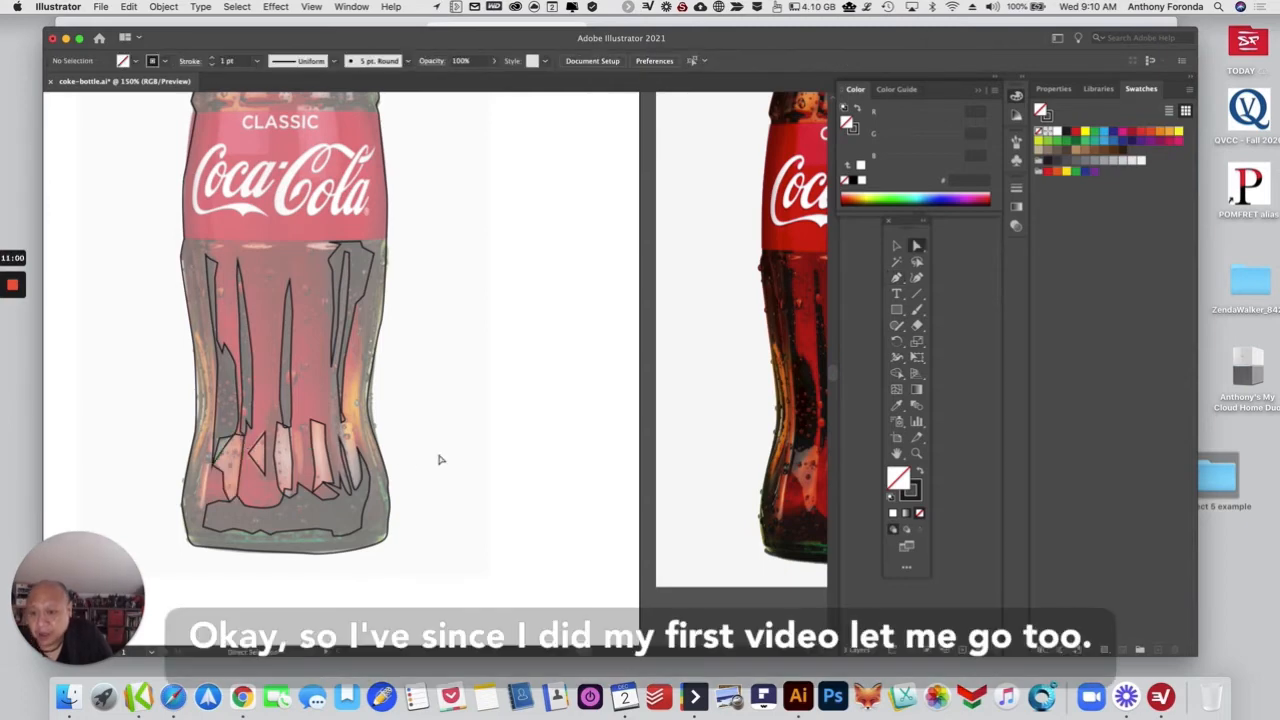
pyautogui.scroll(2, 419, 485)
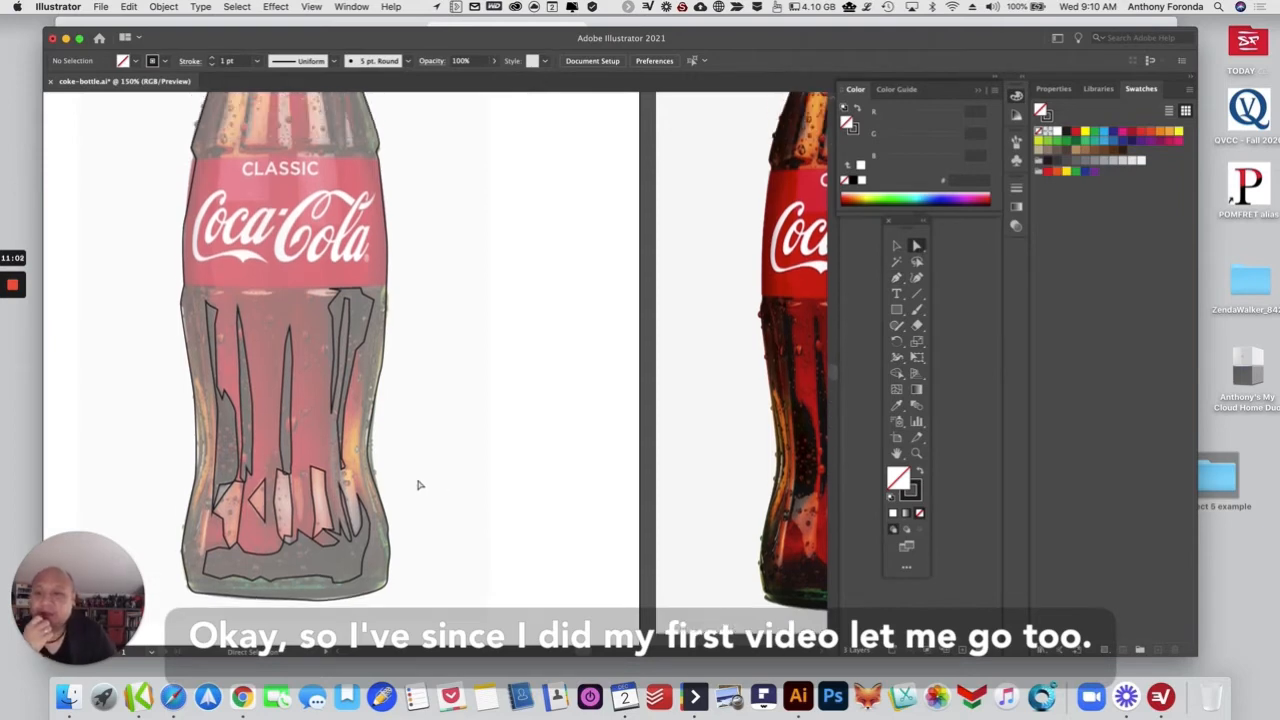
pyautogui.scroll(2, 419, 485)
pyautogui.scroll(2, 418, 486)
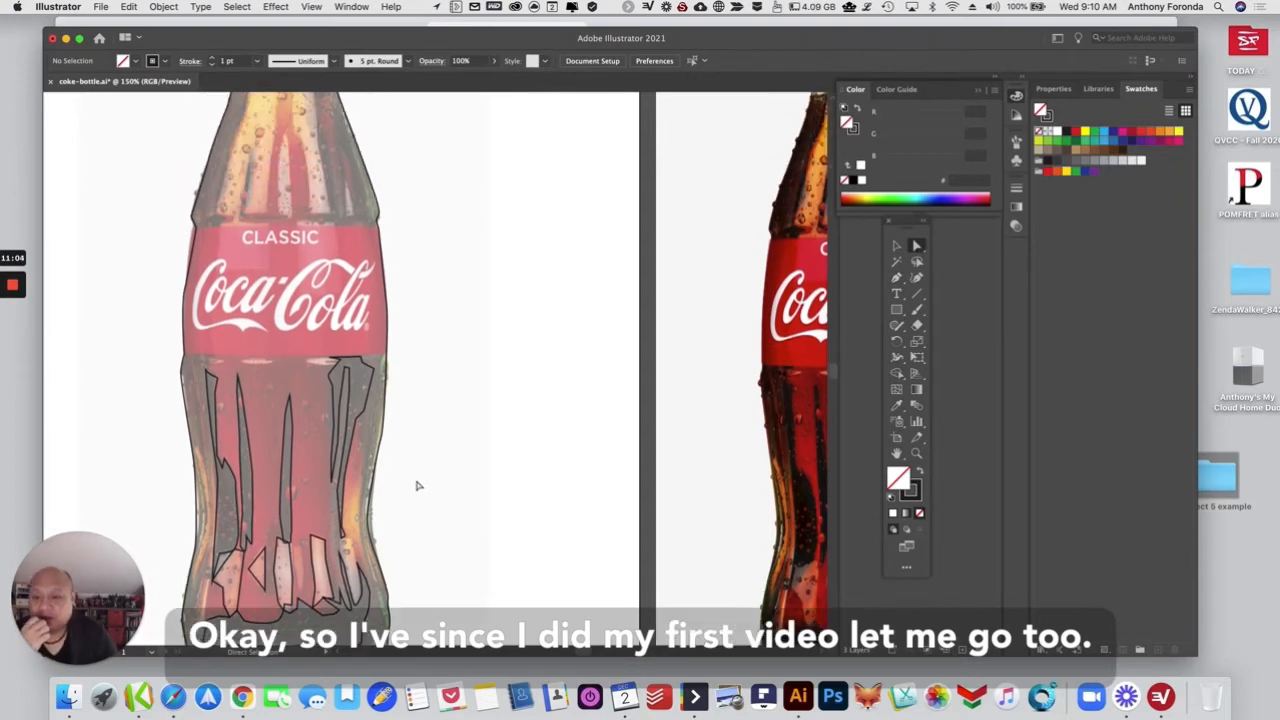
pyautogui.scroll(-4, 418, 486)
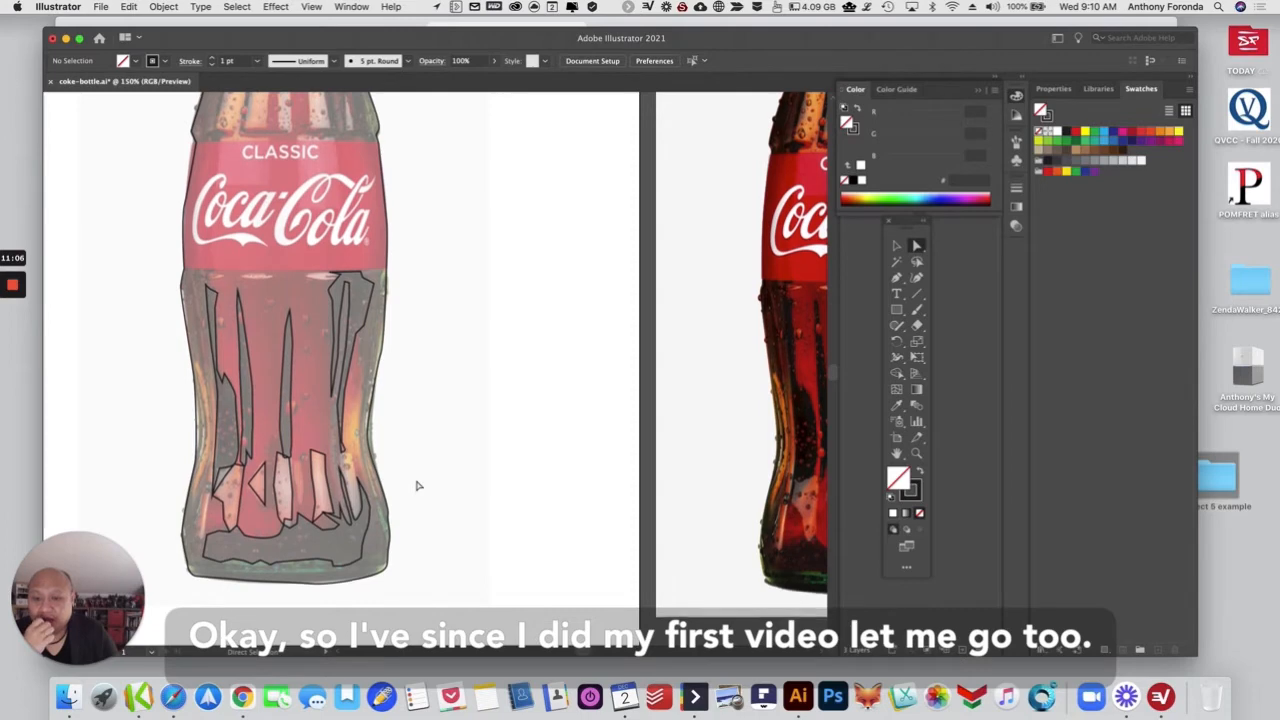
pyautogui.scroll(3, 418, 485)
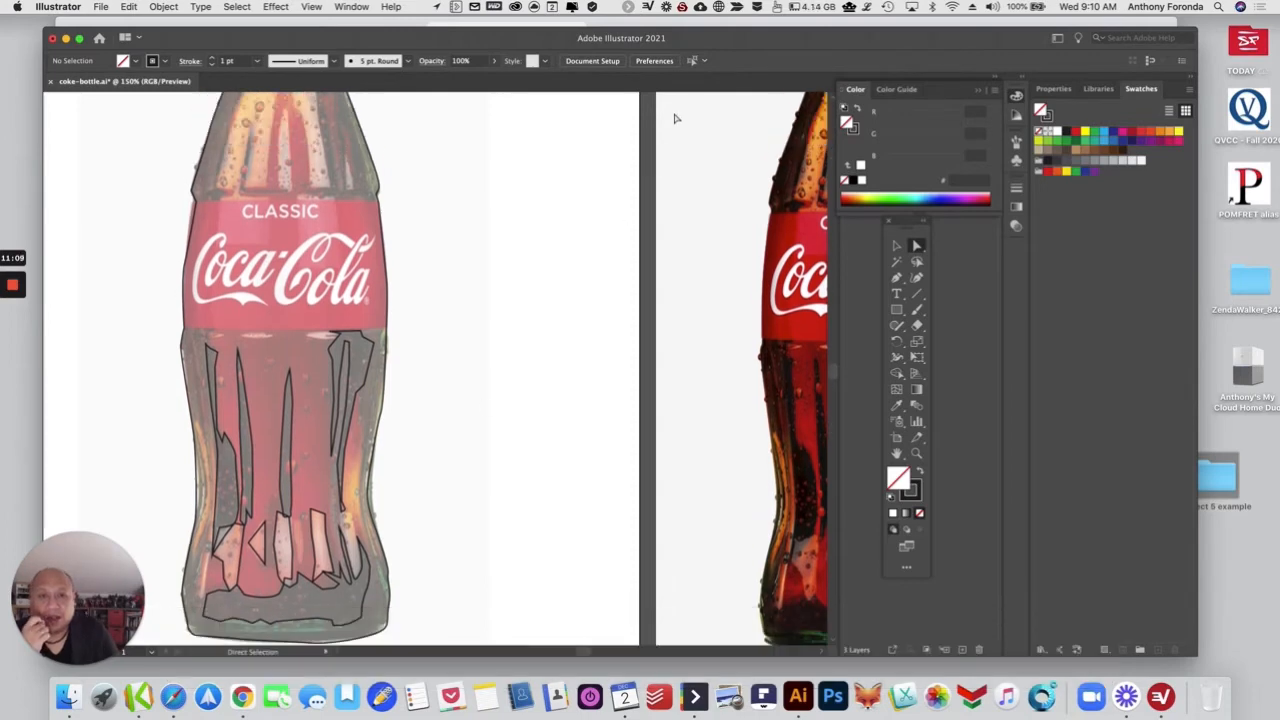
# Step: Close the coke-bottle.ai document and save its changes
pyautogui.moveTo(708, 47); pyautogui.dragTo(713, 67)
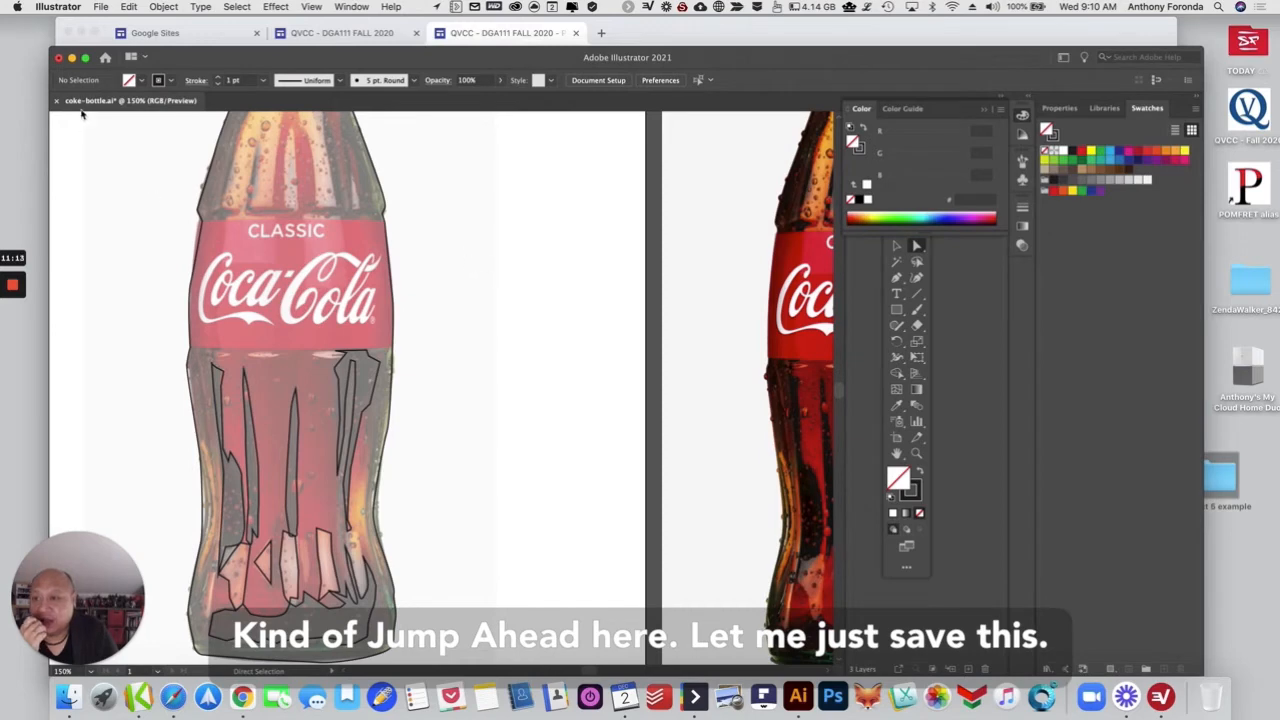
pyautogui.click(56, 101)
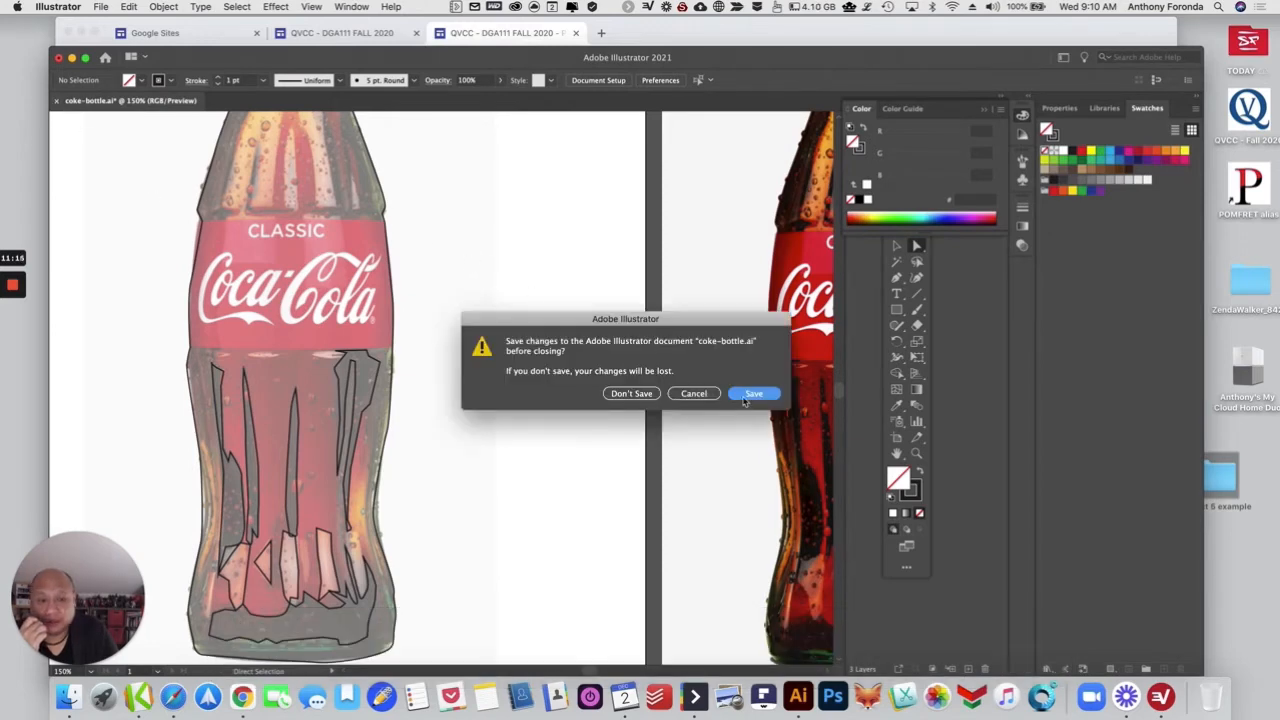
pyautogui.click(745, 397)
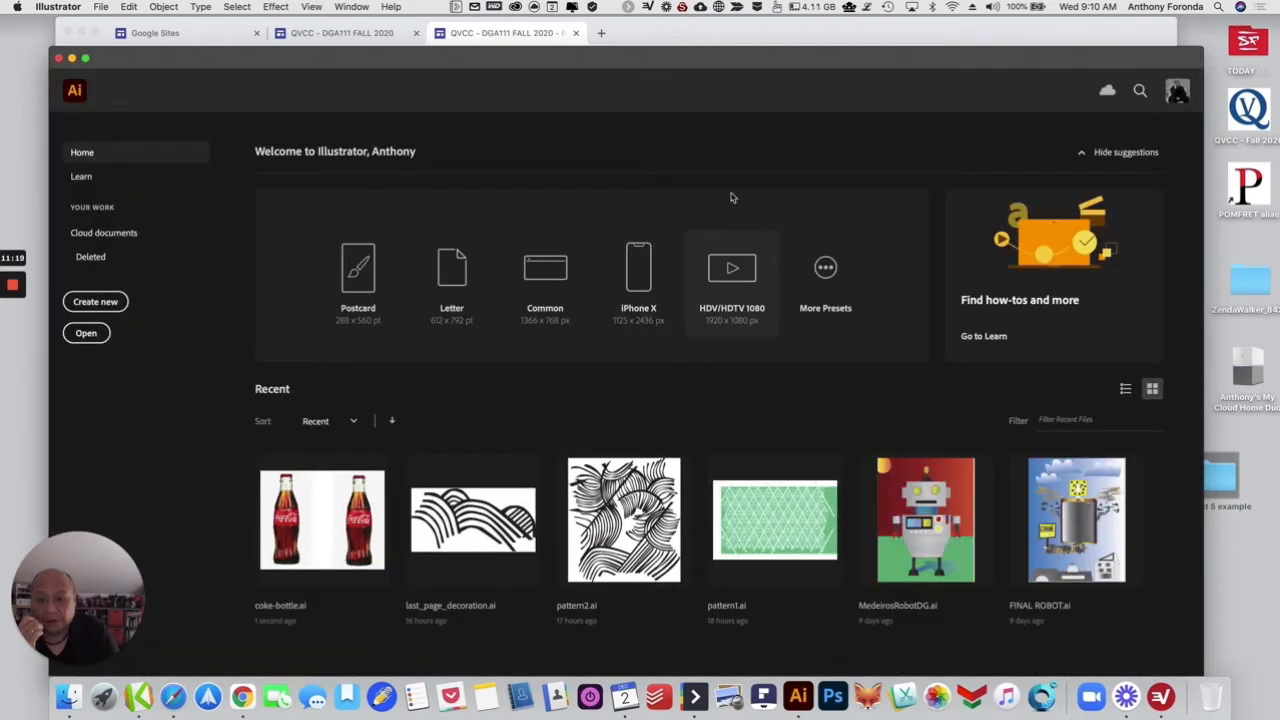
# Step: Open coke.ai from the Project 5 example folder on the desktop and arrange the Illustrator window so the whole document is in view
pyautogui.moveTo(838, 62); pyautogui.dragTo(734, 60)
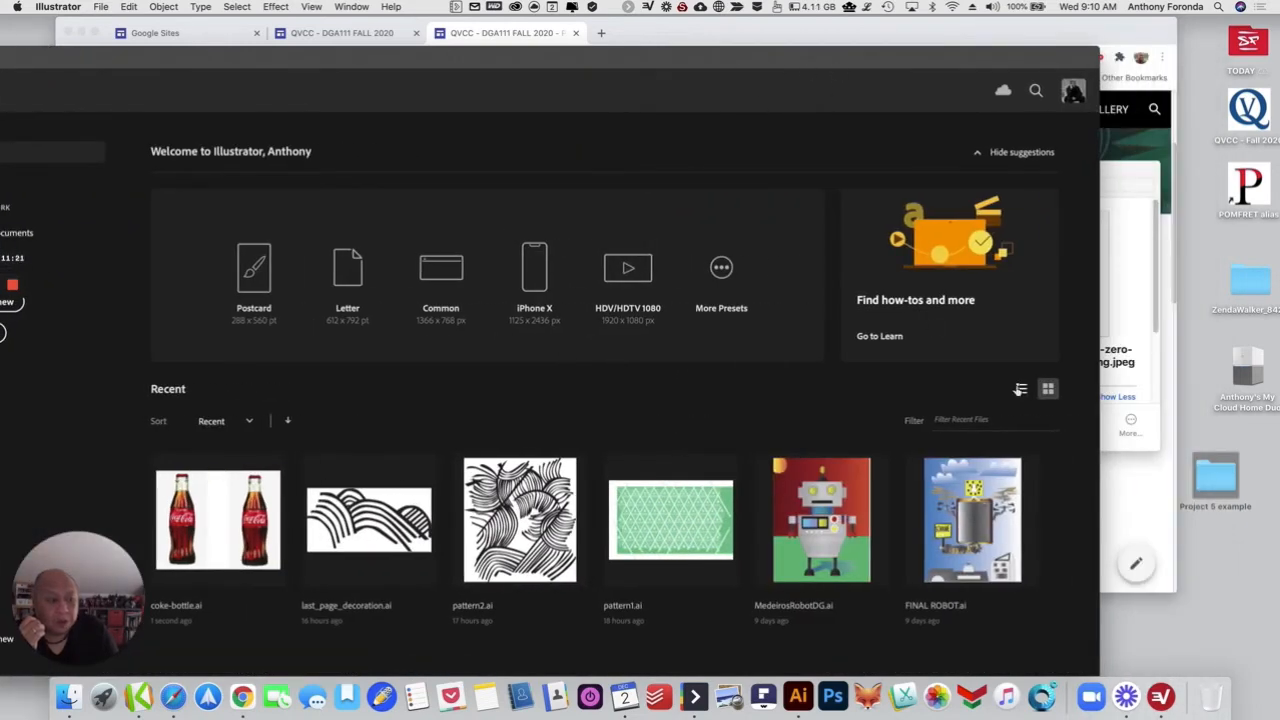
pyautogui.doubleClick(1212, 477)
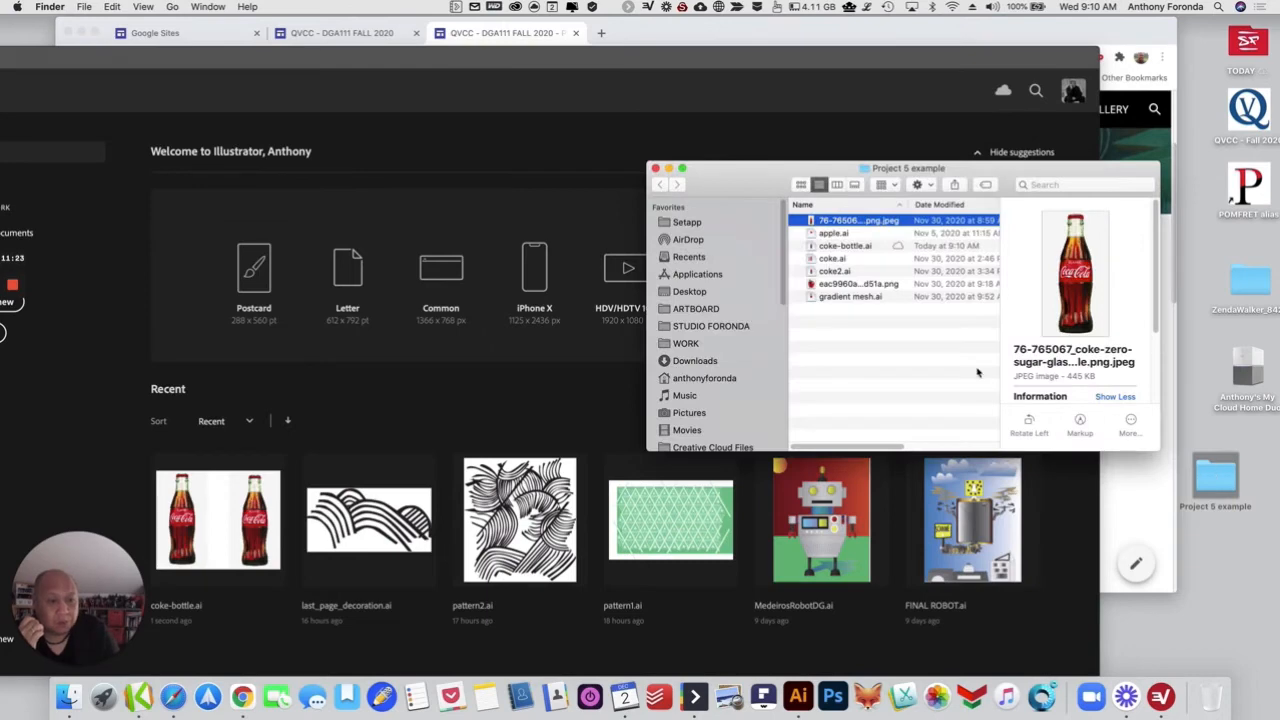
pyautogui.click(843, 272)
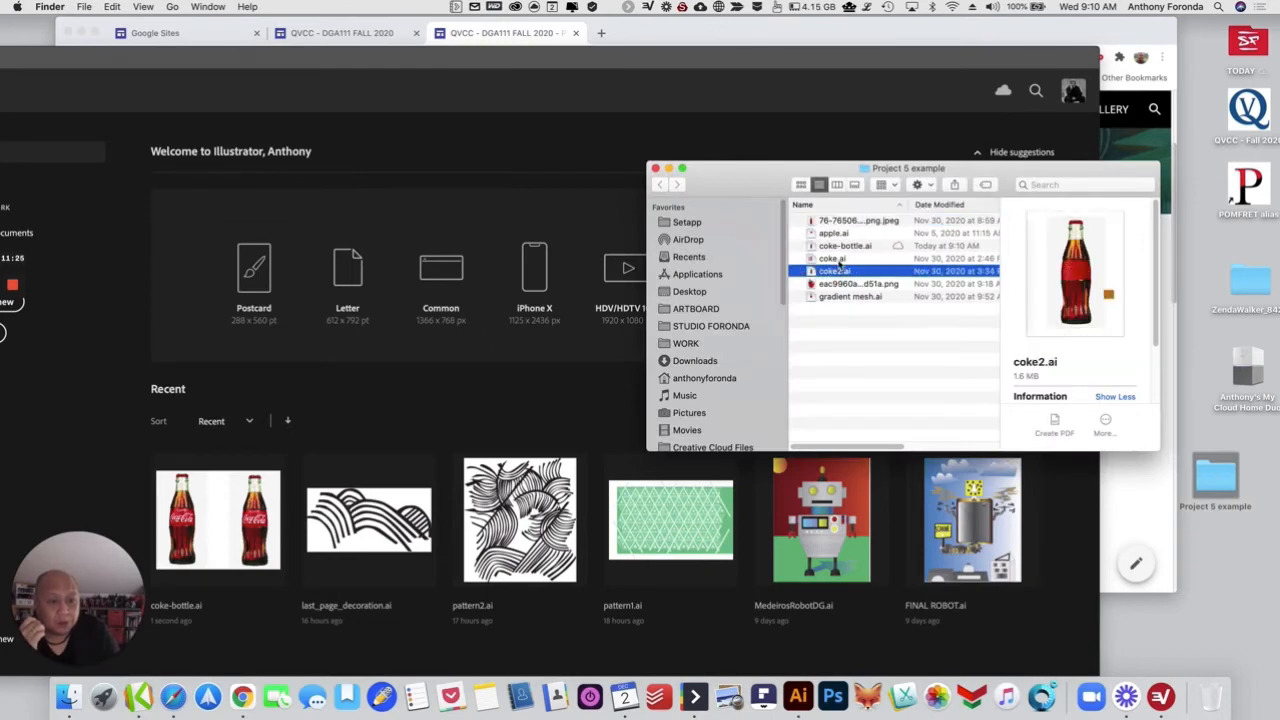
pyautogui.click(838, 259)
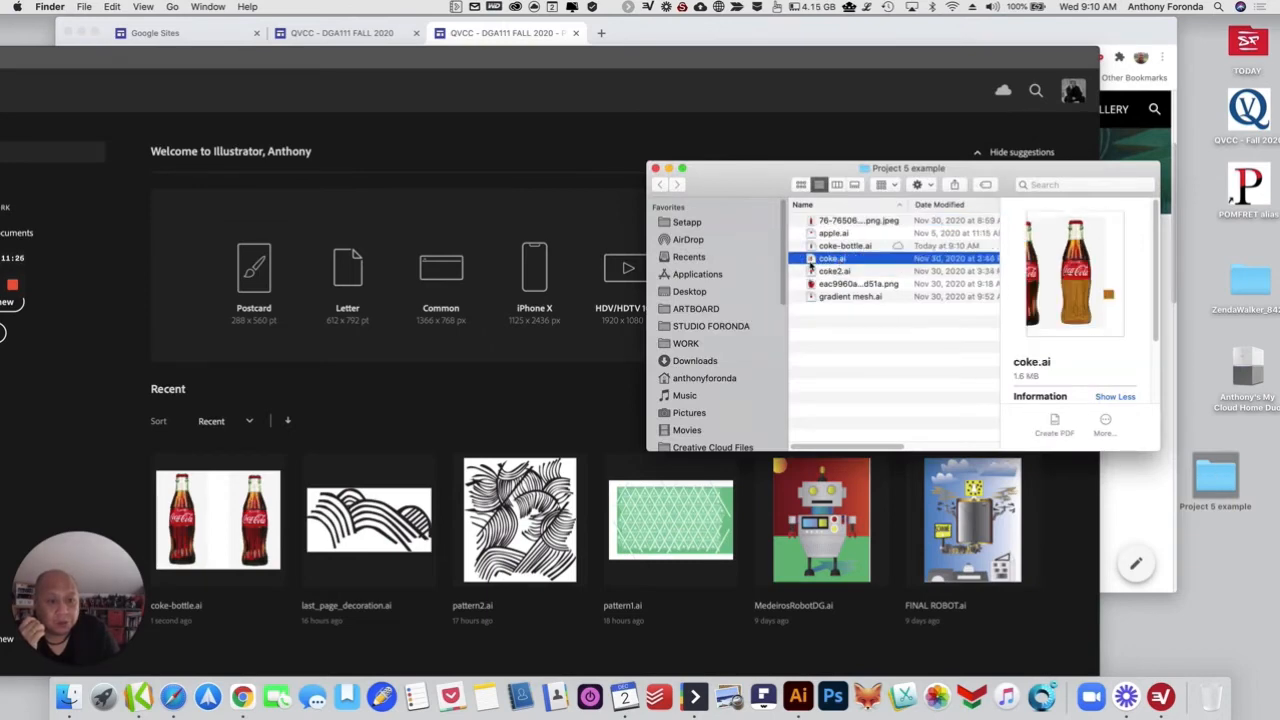
pyautogui.doubleClick(808, 262)
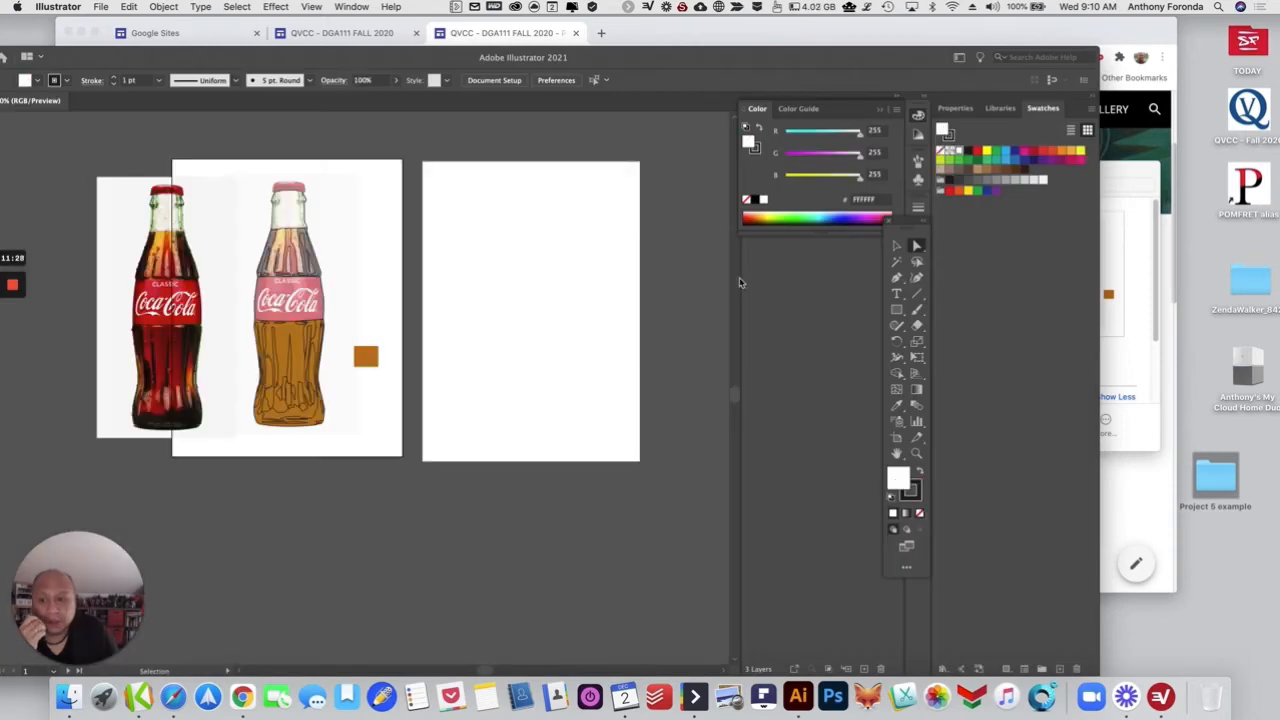
pyautogui.moveTo(623, 64); pyautogui.dragTo(788, 70)
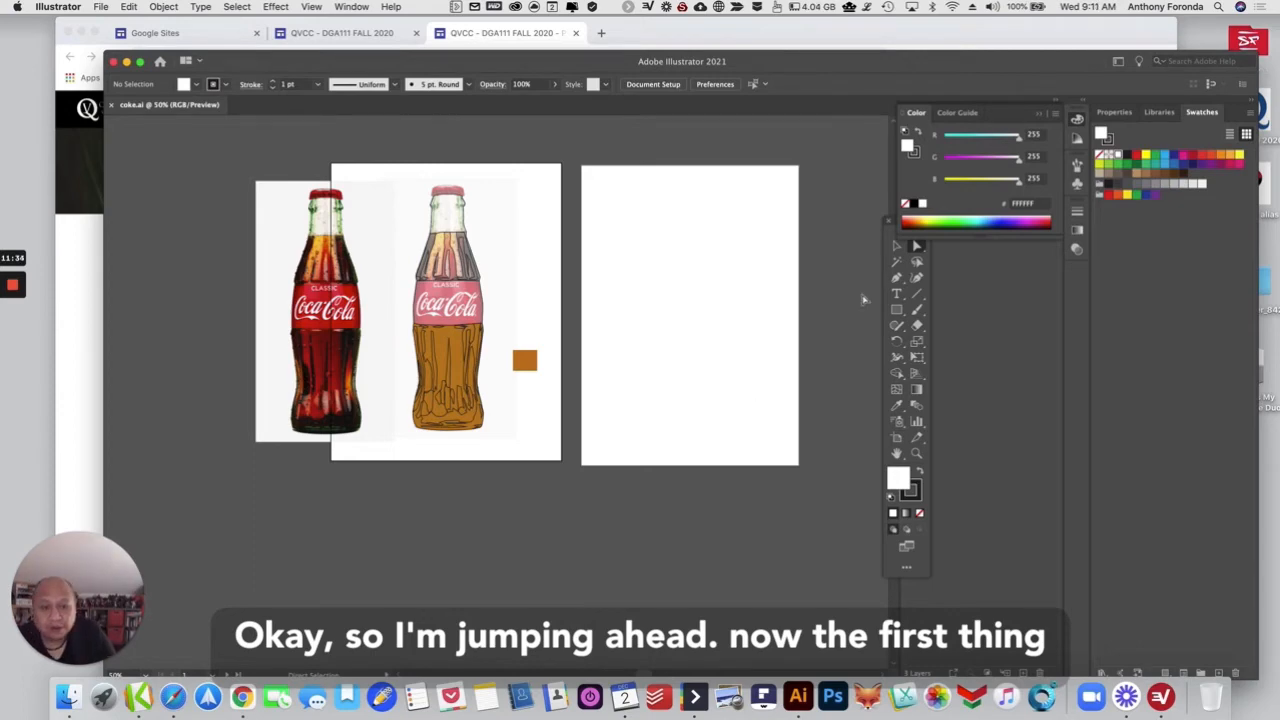
# Step: Select the brown-filled shape of the traced bottle's lower body with the Selection tool
pyautogui.click(897, 246)
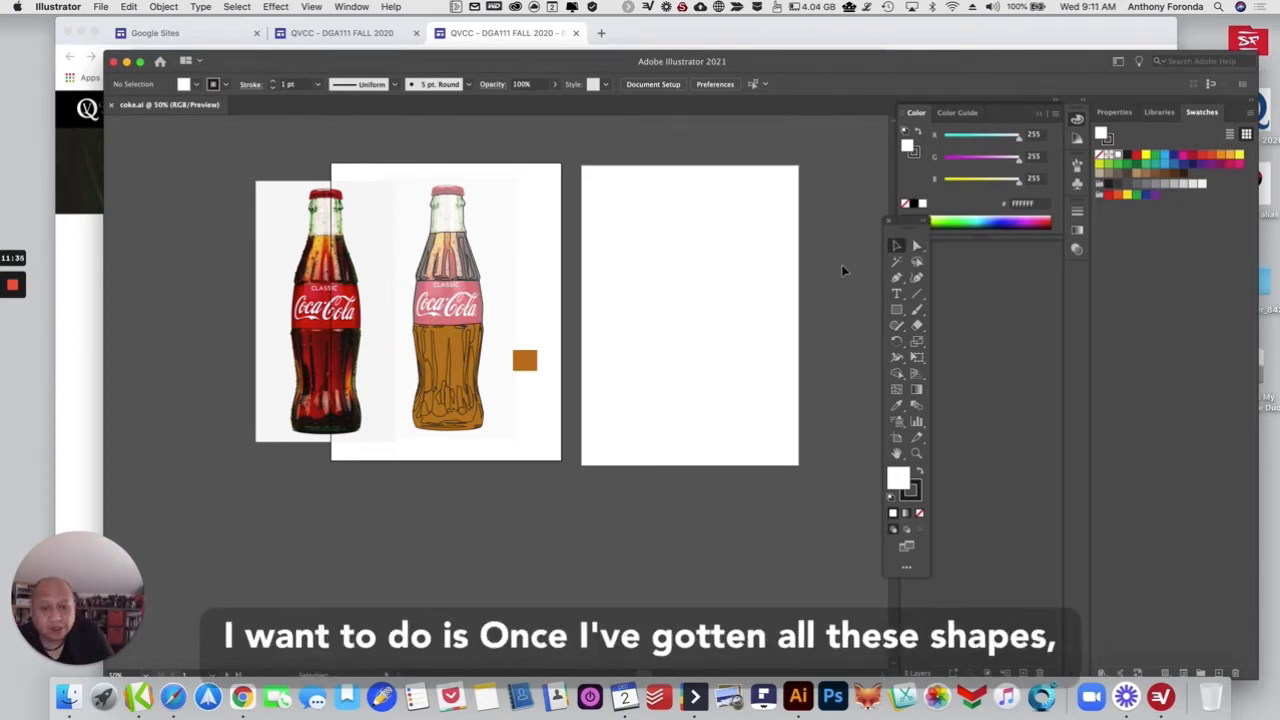
pyautogui.click(447, 344)
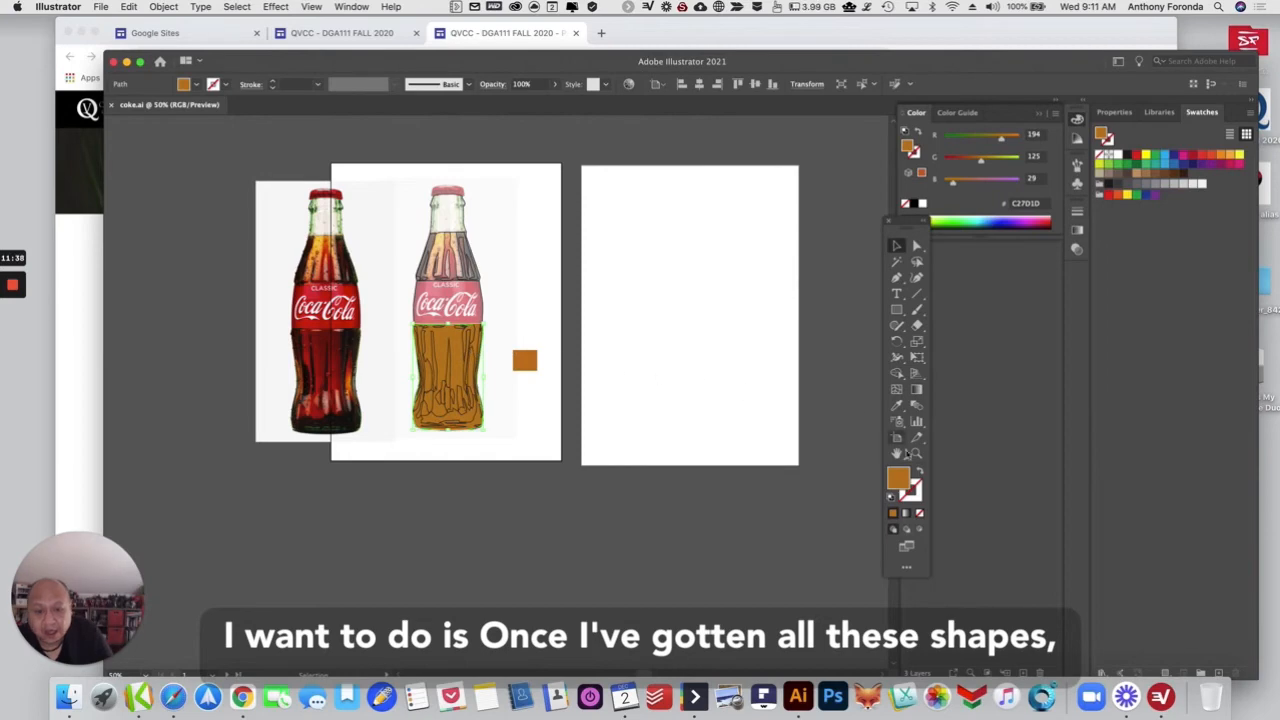
pyautogui.press('z')
pyautogui.click(455, 368)
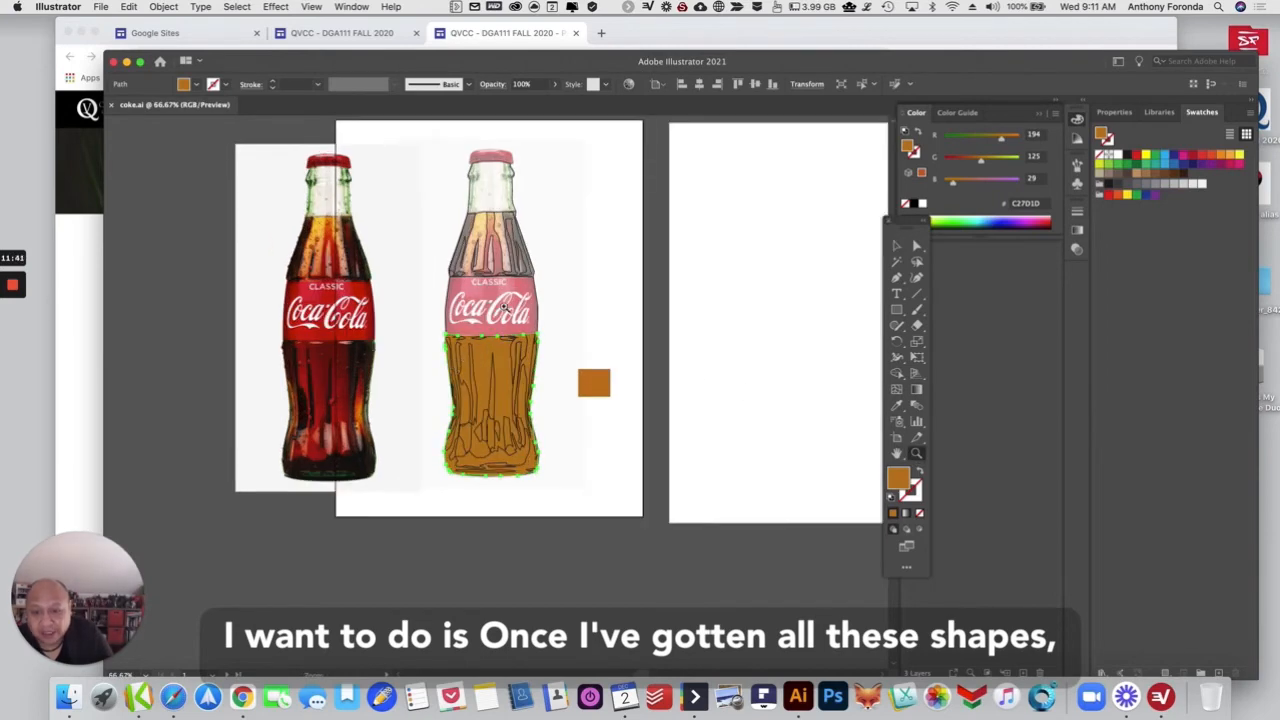
pyautogui.click(508, 288)
pyautogui.keyDown('alt'); pyautogui.click(482, 437); pyautogui.keyUp('alt')
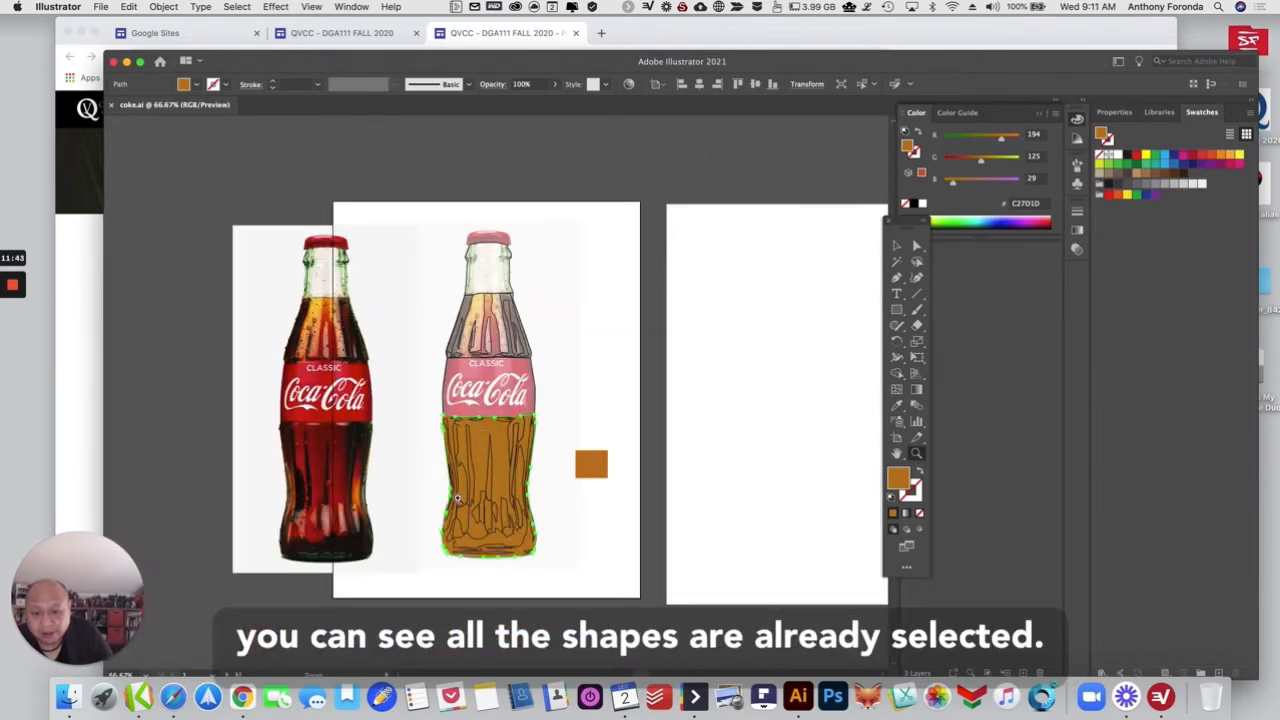
pyautogui.click(472, 486)
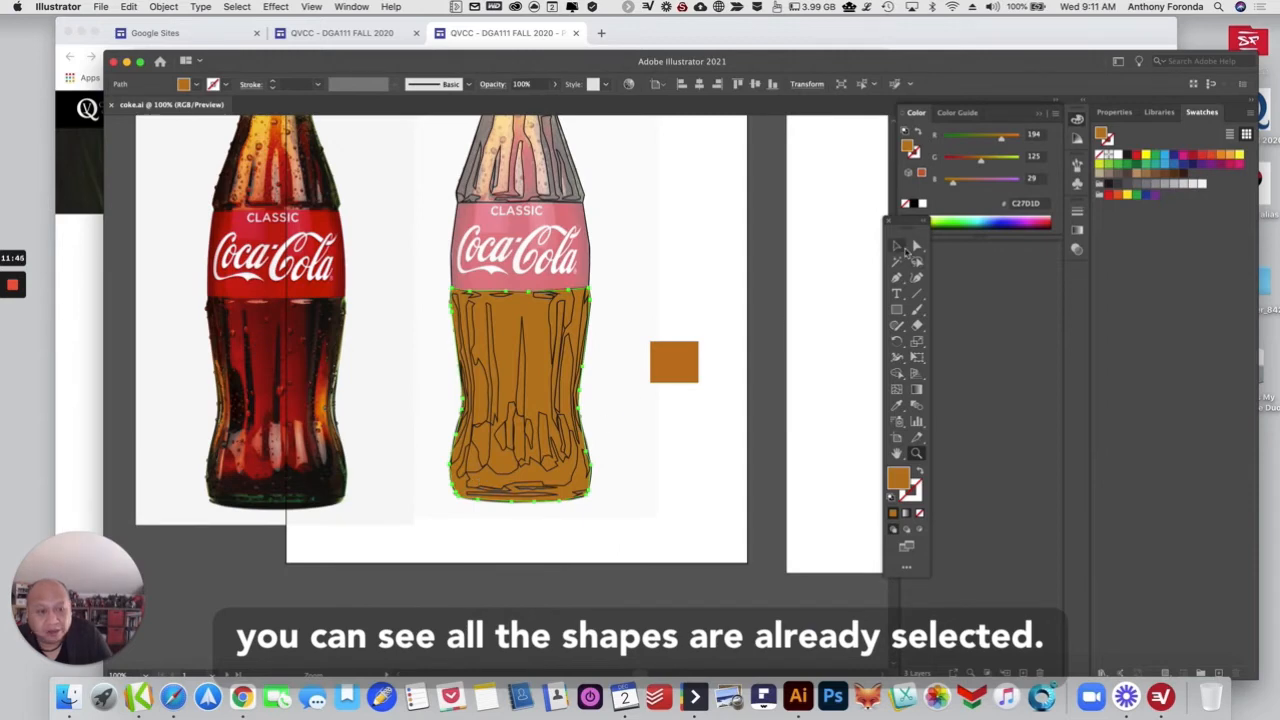
# Step: Apply a linear gradient to the lower body shape and redirect it diagonally toward the shape's upper right edge with the Gradient tool
pyautogui.click(896, 247)
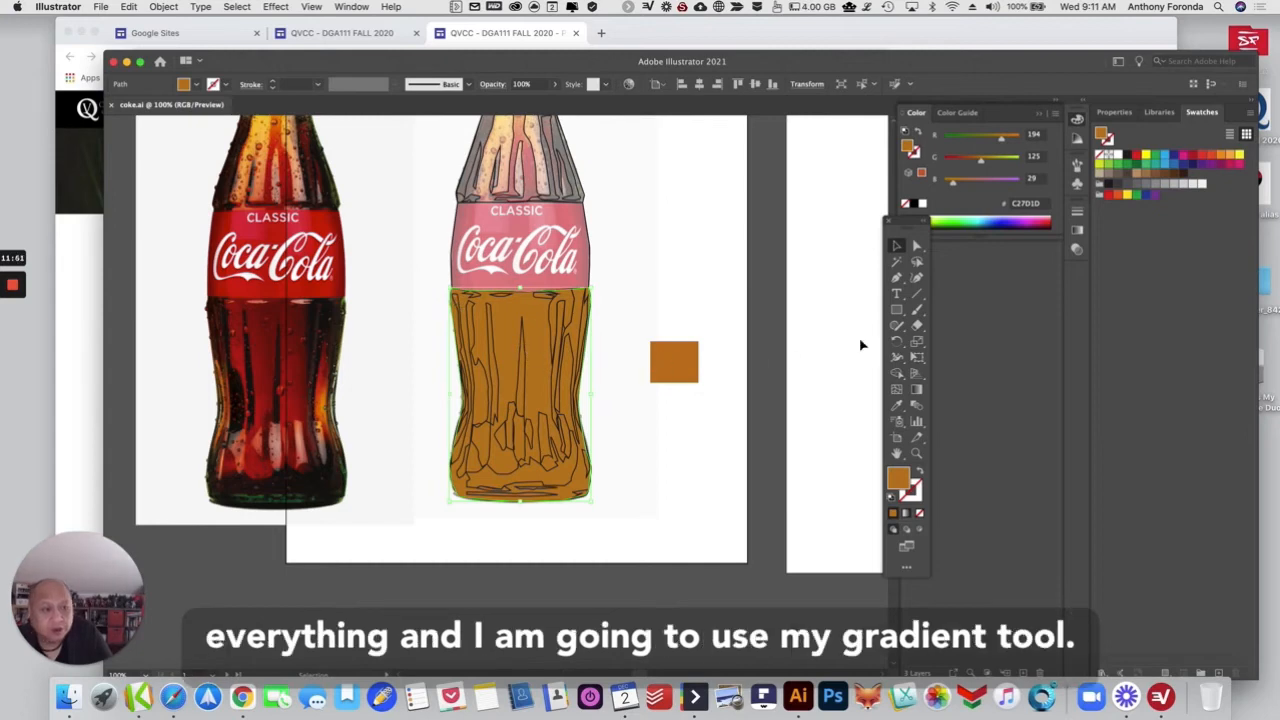
pyautogui.click(918, 390)
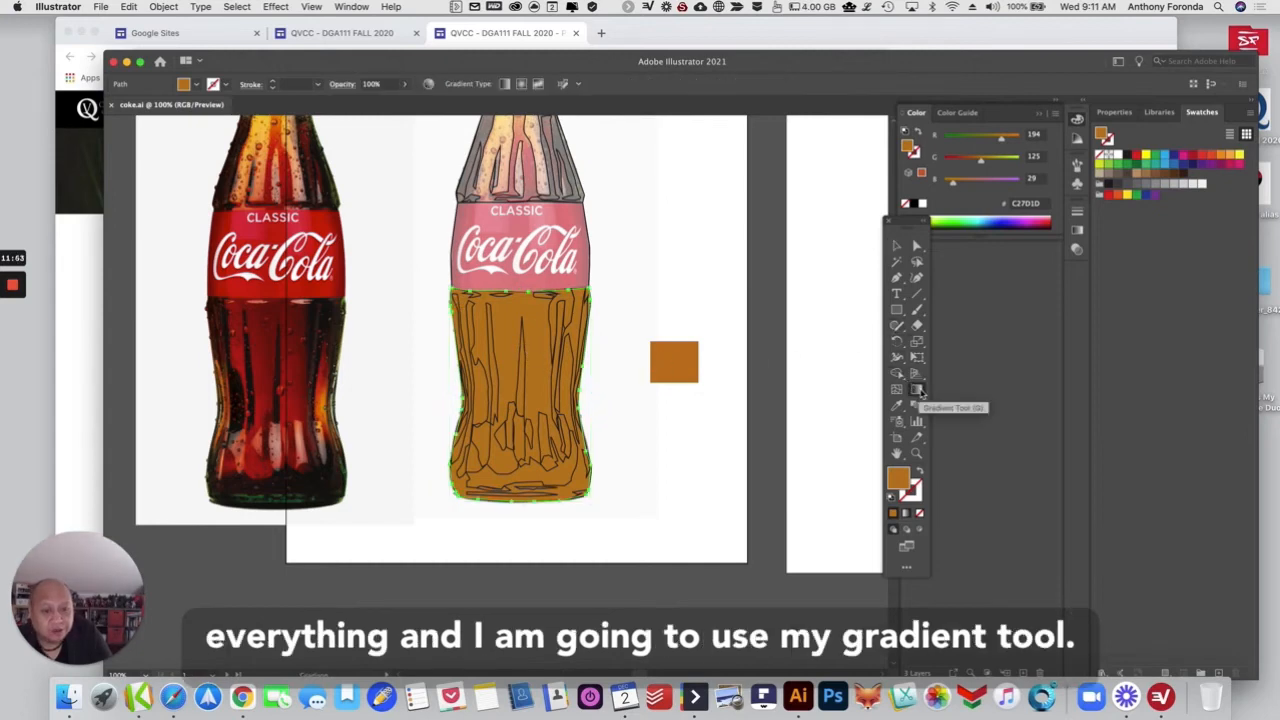
pyautogui.doubleClick(918, 392)
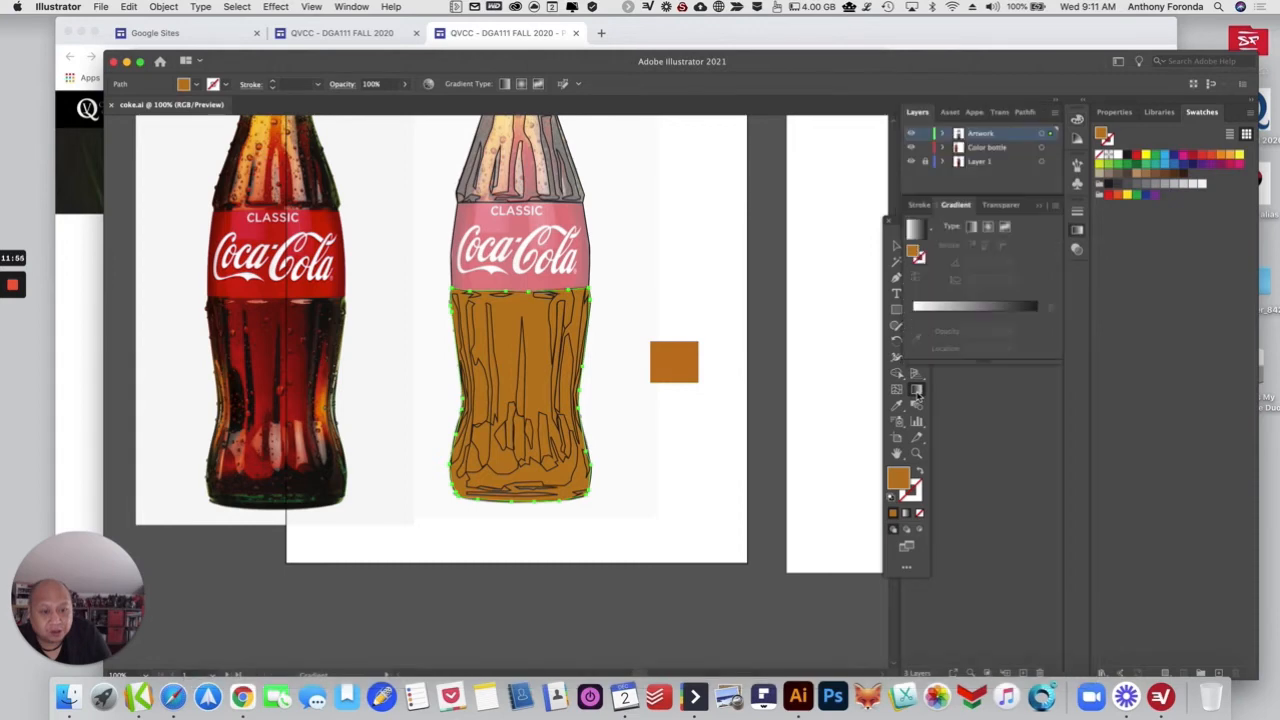
pyautogui.click(971, 227)
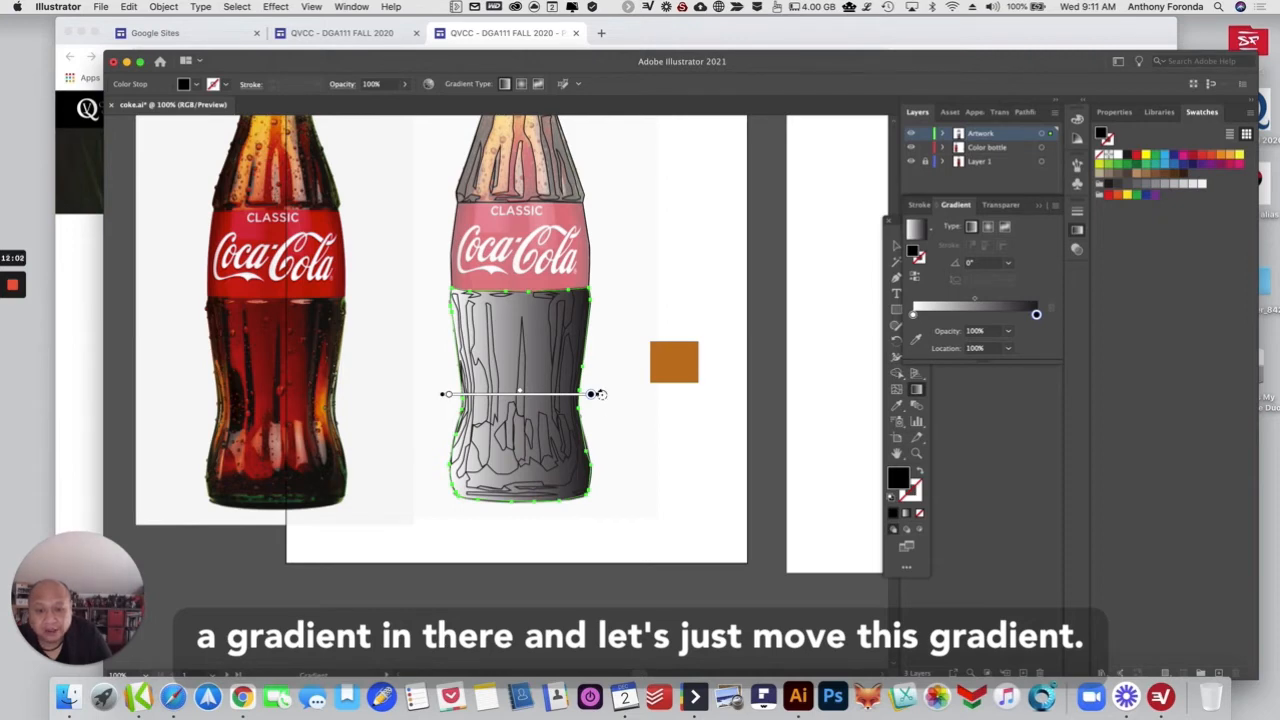
pyautogui.moveTo(598, 394)
pyautogui.mouseDown()
pyautogui.moveTo(590, 435)
pyautogui.moveTo(560, 298)
pyautogui.moveTo(508, 286)
pyautogui.moveTo(512, 266)
pyautogui.mouseUp()
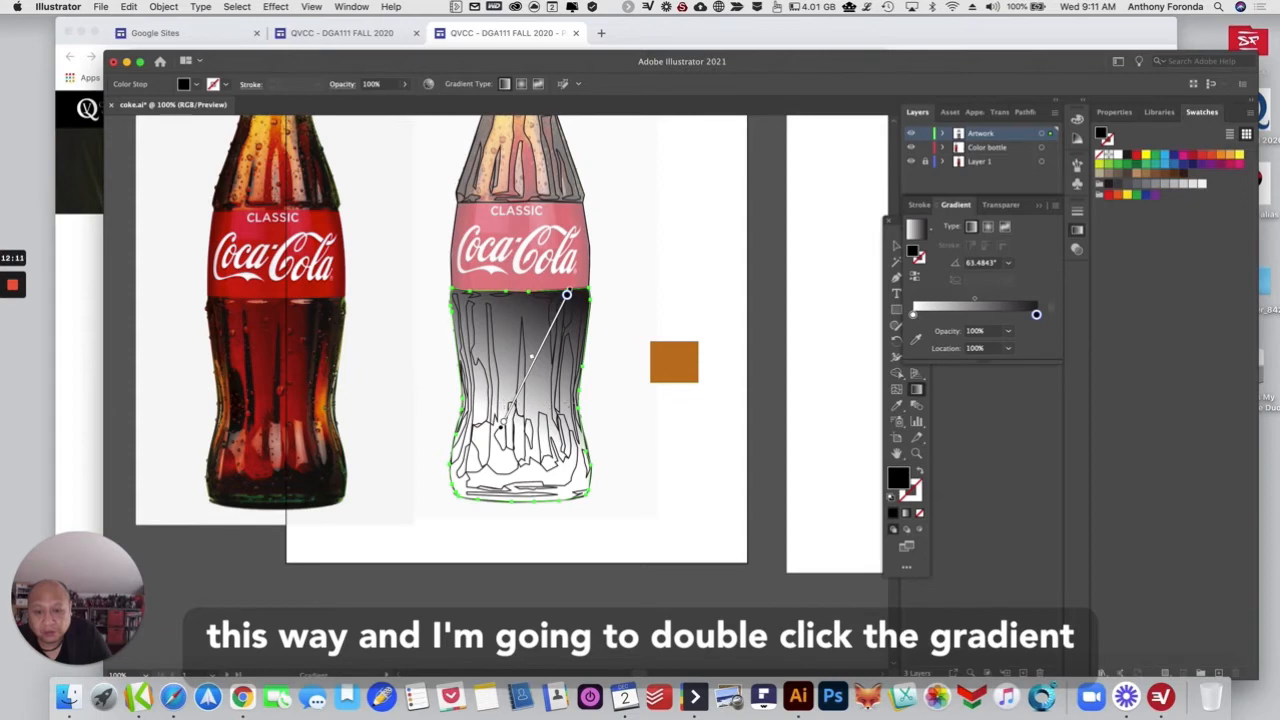
pyautogui.doubleClick(1037, 316)
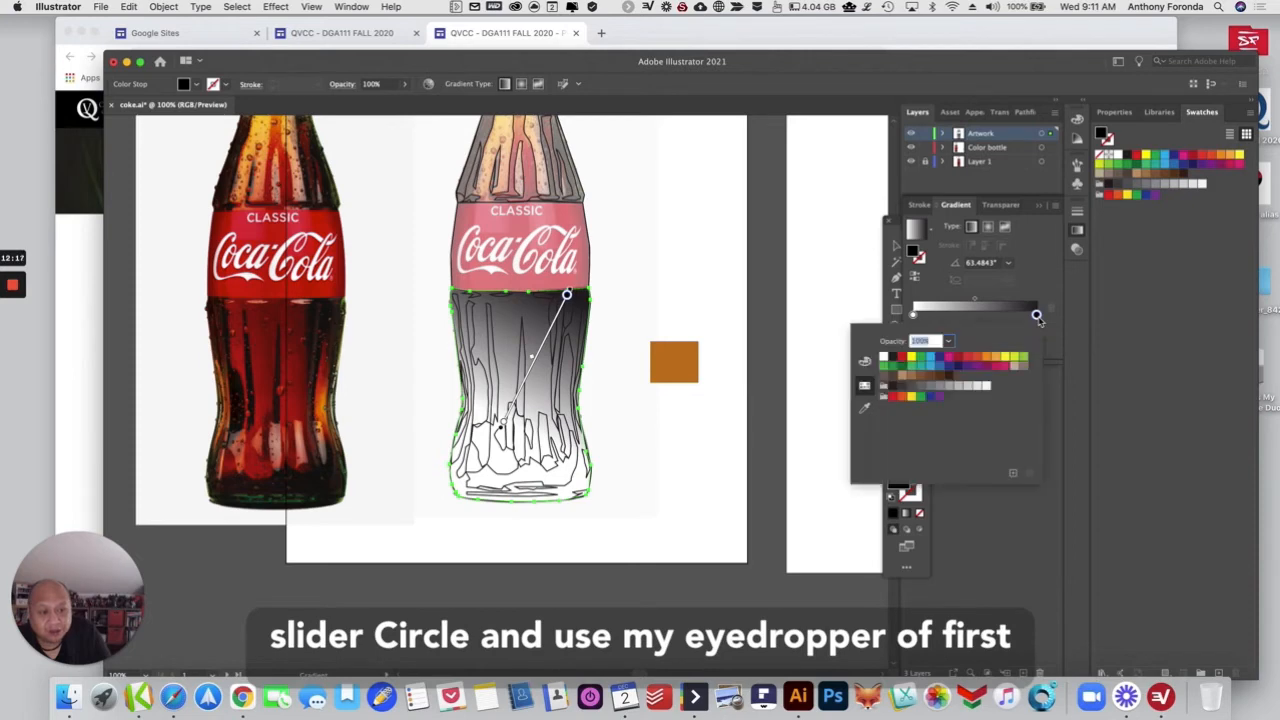
pyautogui.click(866, 406)
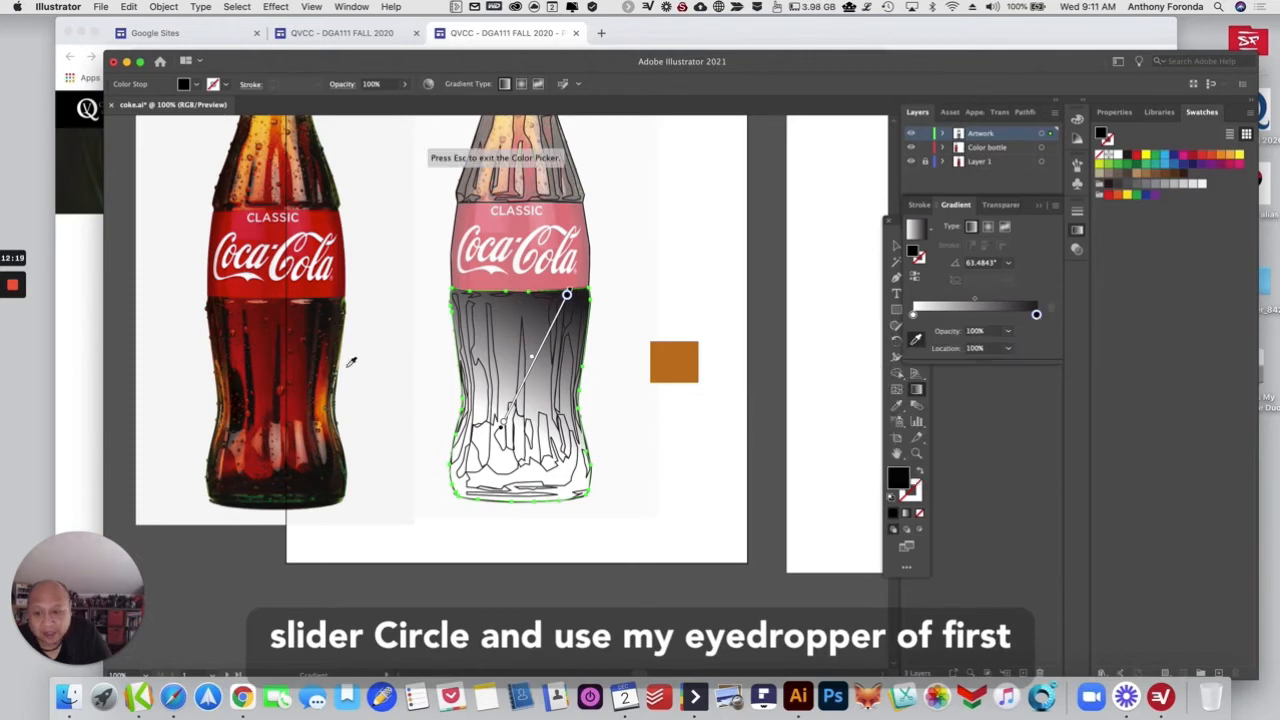
pyautogui.click(916, 346)
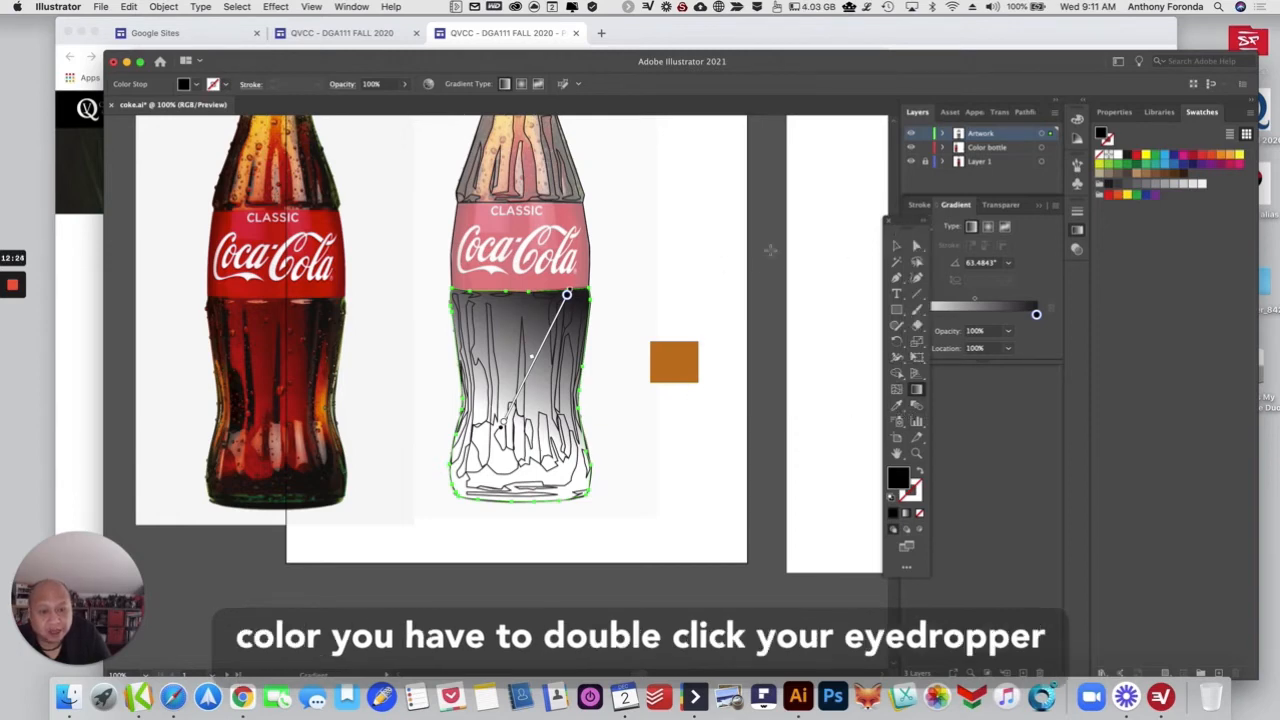
# Step: Confirm the Eyedropper Options with Appearance turned off under Eyedropper Picks Up
pyautogui.moveTo(898, 225); pyautogui.dragTo(671, 214)
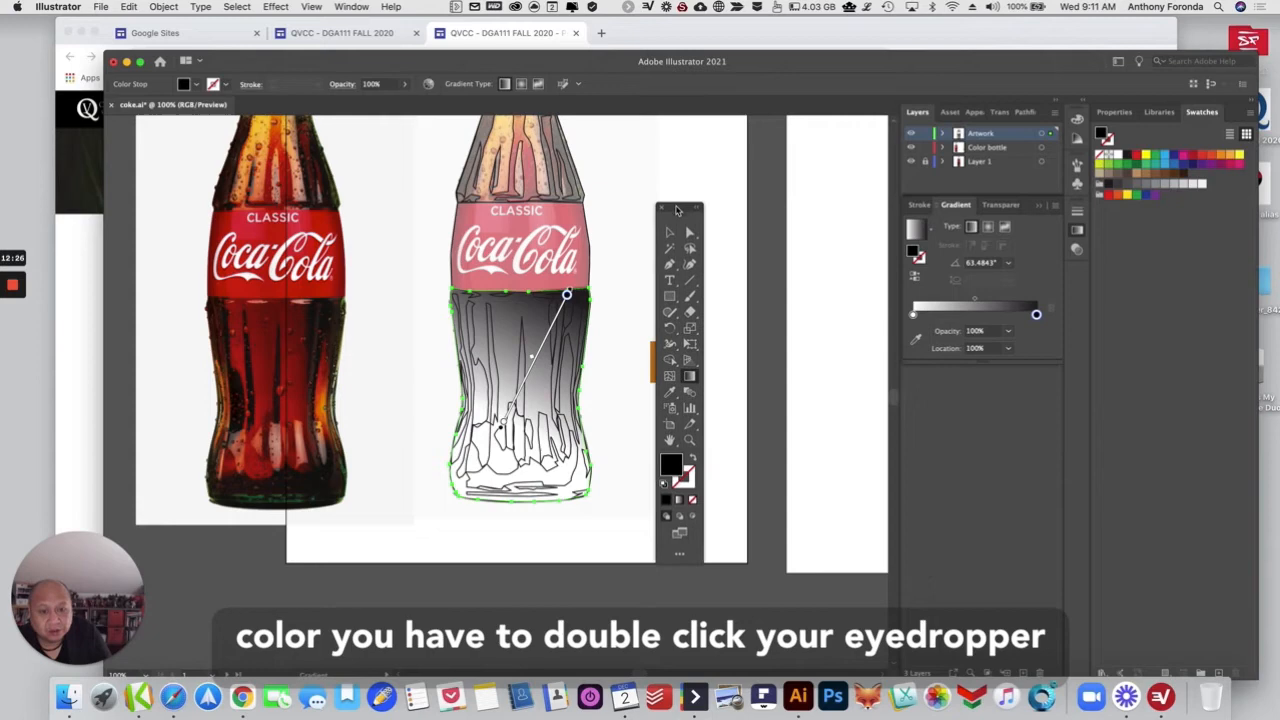
pyautogui.doubleClick(673, 395)
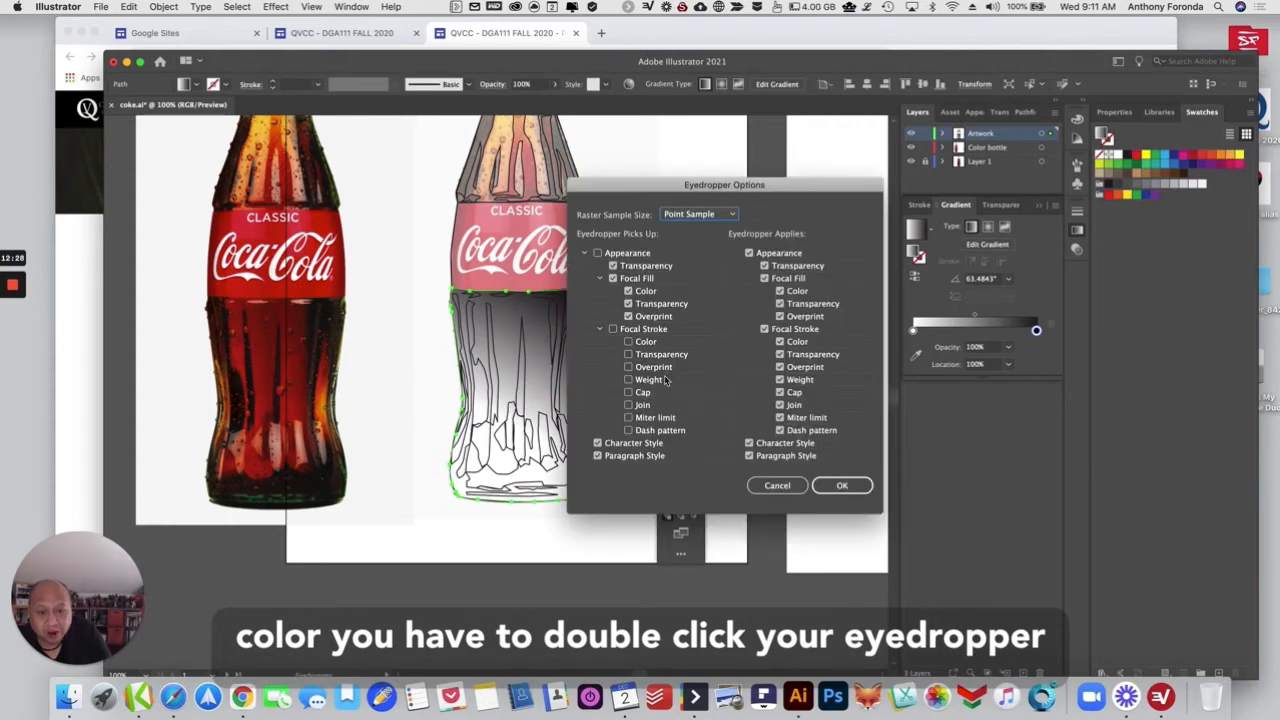
pyautogui.click(600, 254)
pyautogui.click(600, 254)
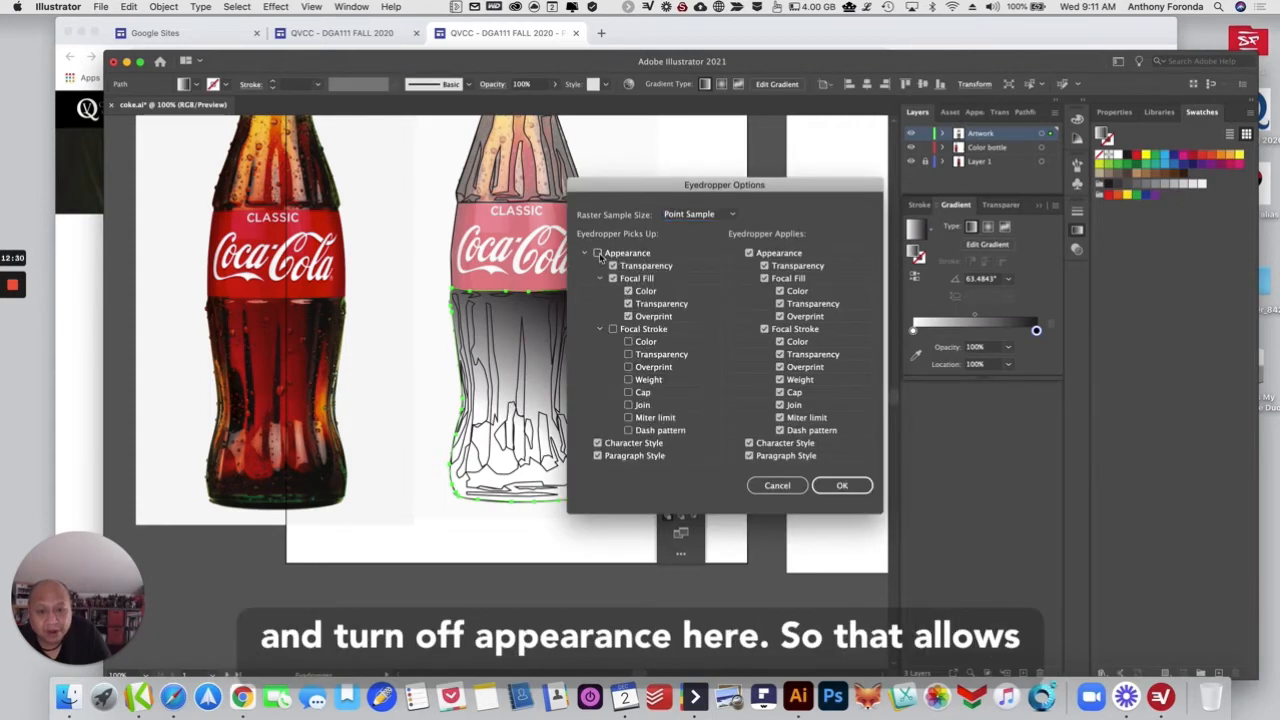
pyautogui.click(735, 253)
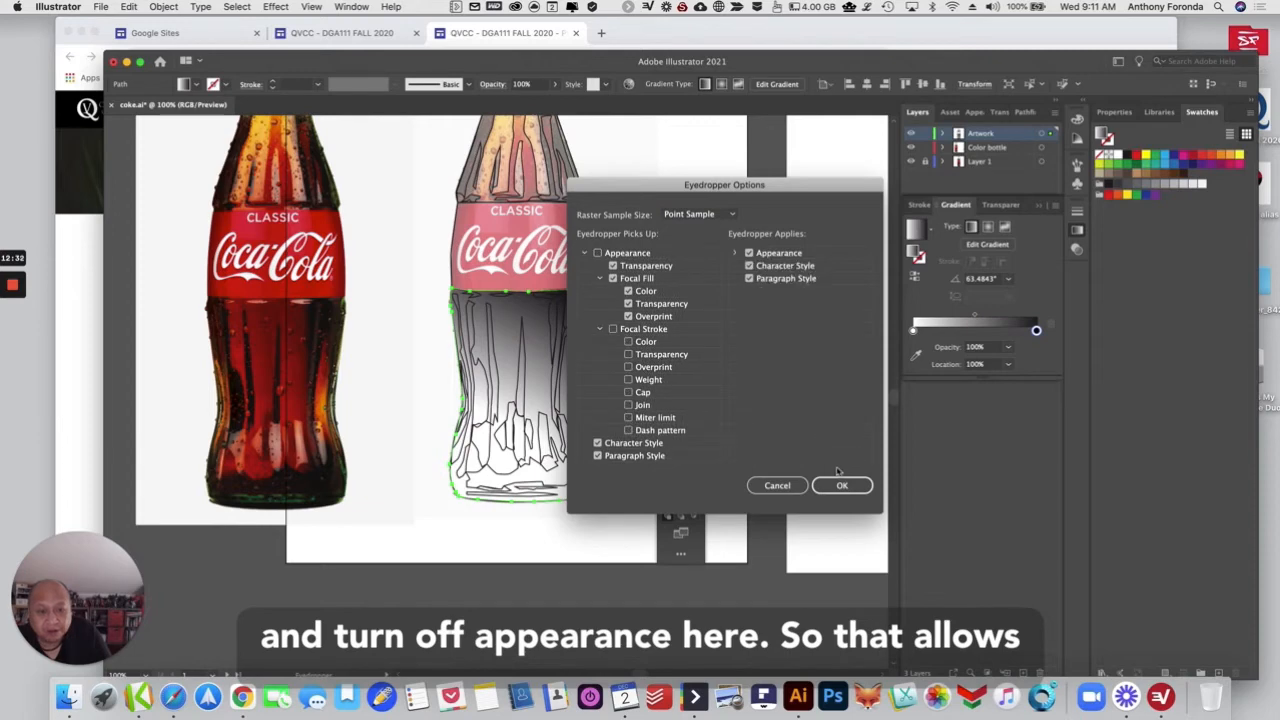
pyautogui.click(842, 487)
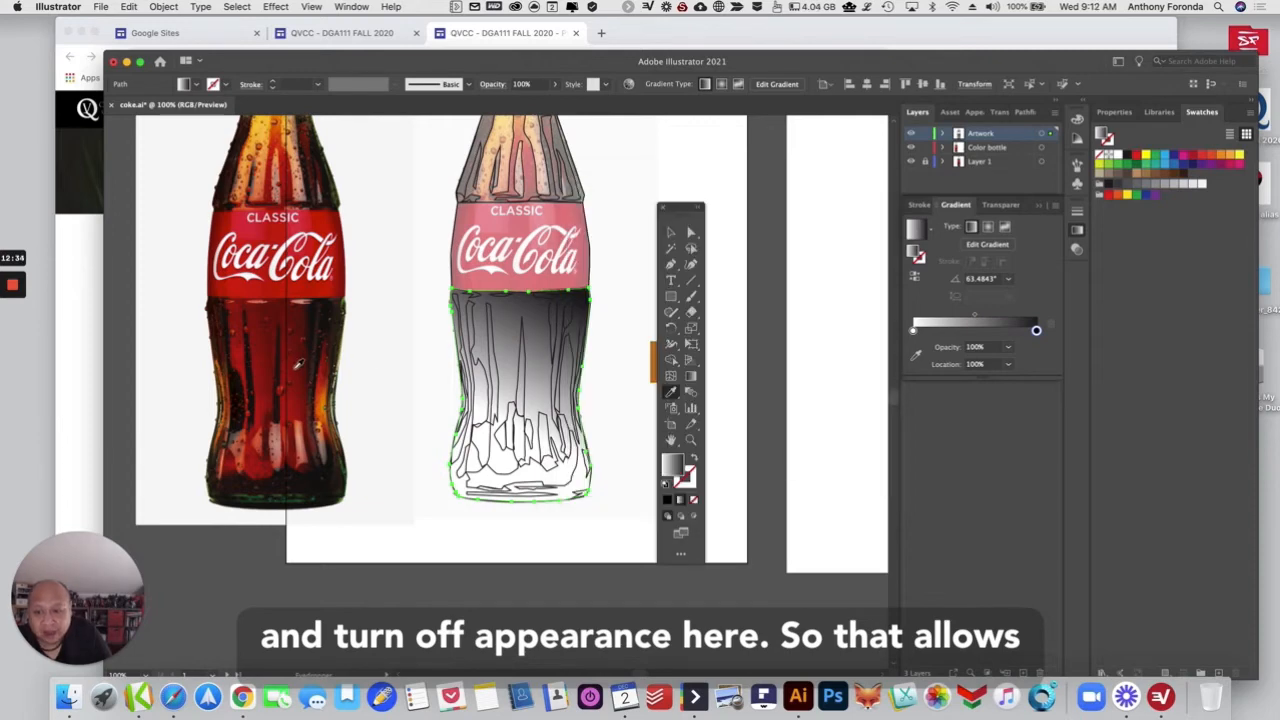
# Step: Try out flat fills for the lower body shape by sampling dark and red tones from the colour reference bottle with the Eyedropper
pyautogui.click(330, 358)
pyautogui.click(320, 345)
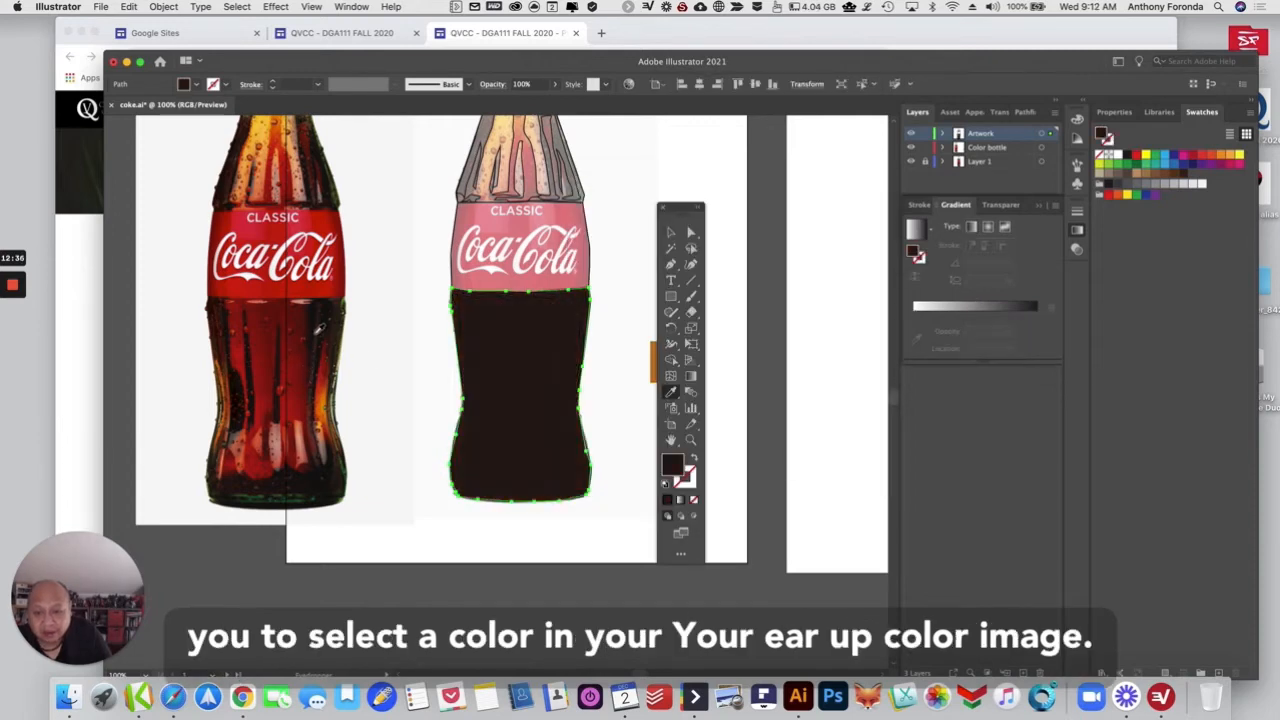
pyautogui.click(266, 330)
pyautogui.click(270, 303)
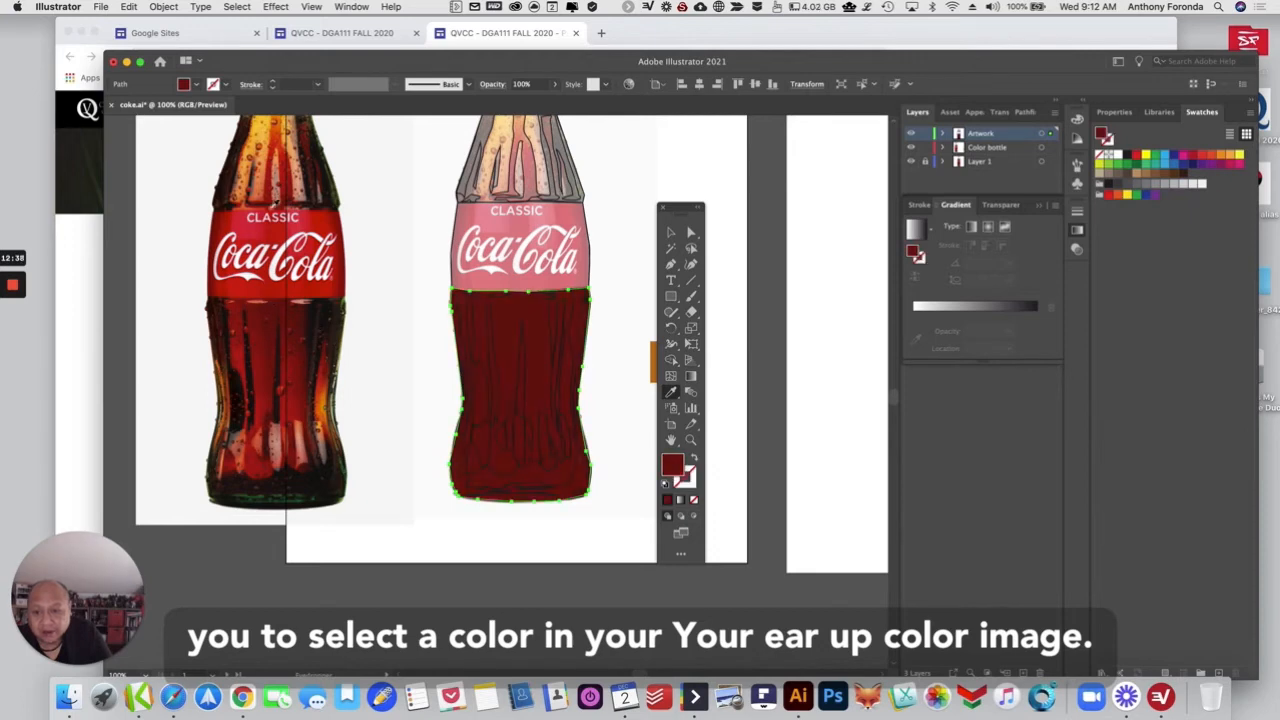
pyautogui.click(267, 174)
pyautogui.click(268, 296)
pyautogui.click(312, 340)
pyautogui.click(303, 355)
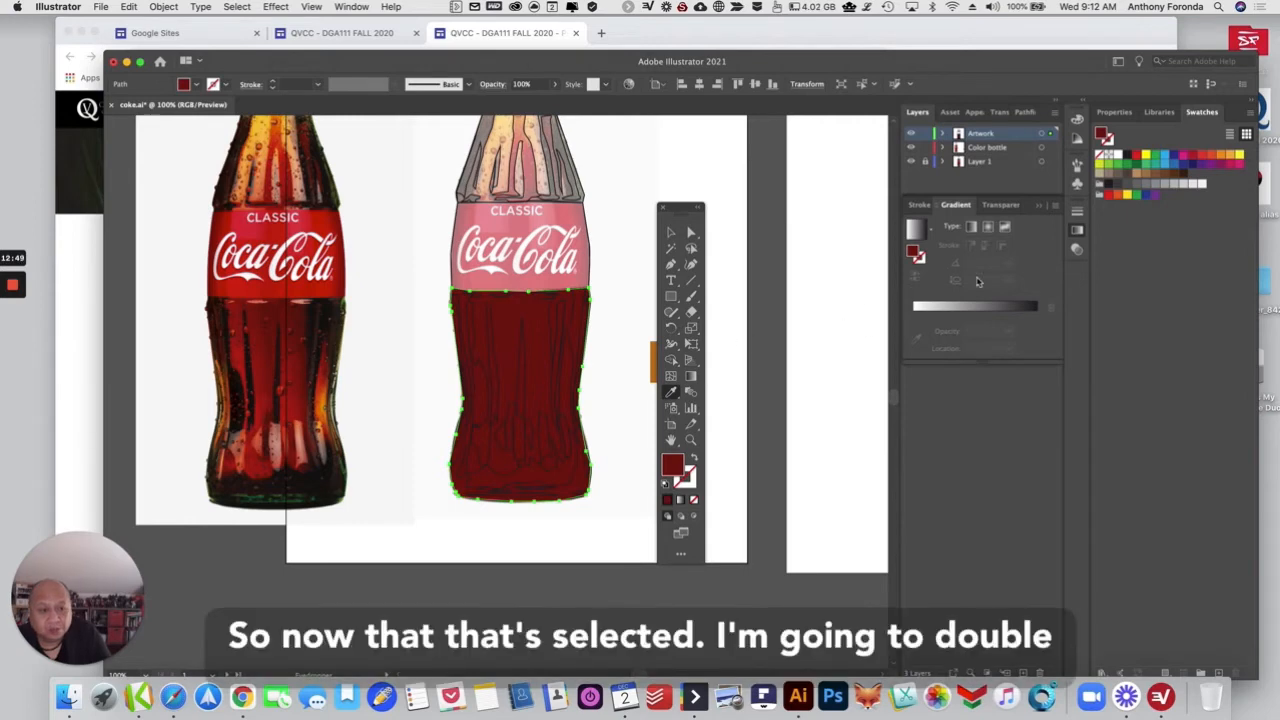
# Step: Apply the linear gradient to the lower body shape and set its black end stop to a dark red sampled below the reference bottle's label
pyautogui.click(919, 230)
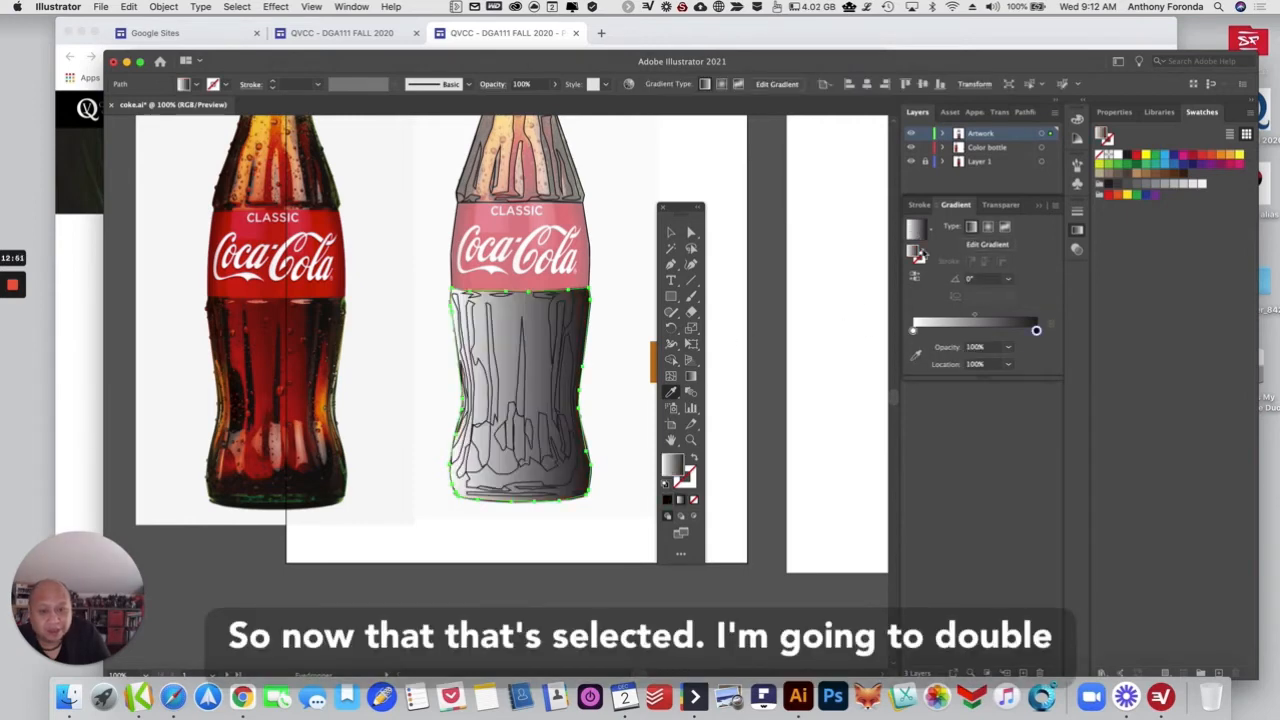
pyautogui.doubleClick(1037, 332)
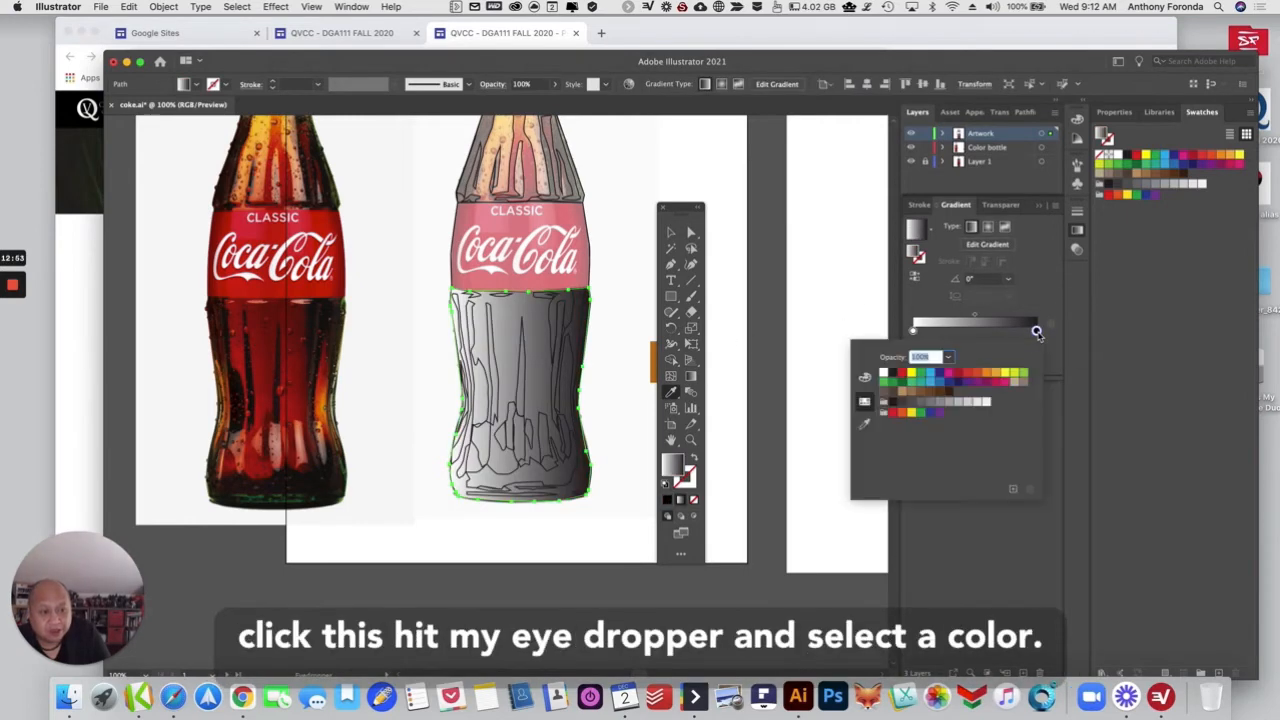
pyautogui.click(865, 423)
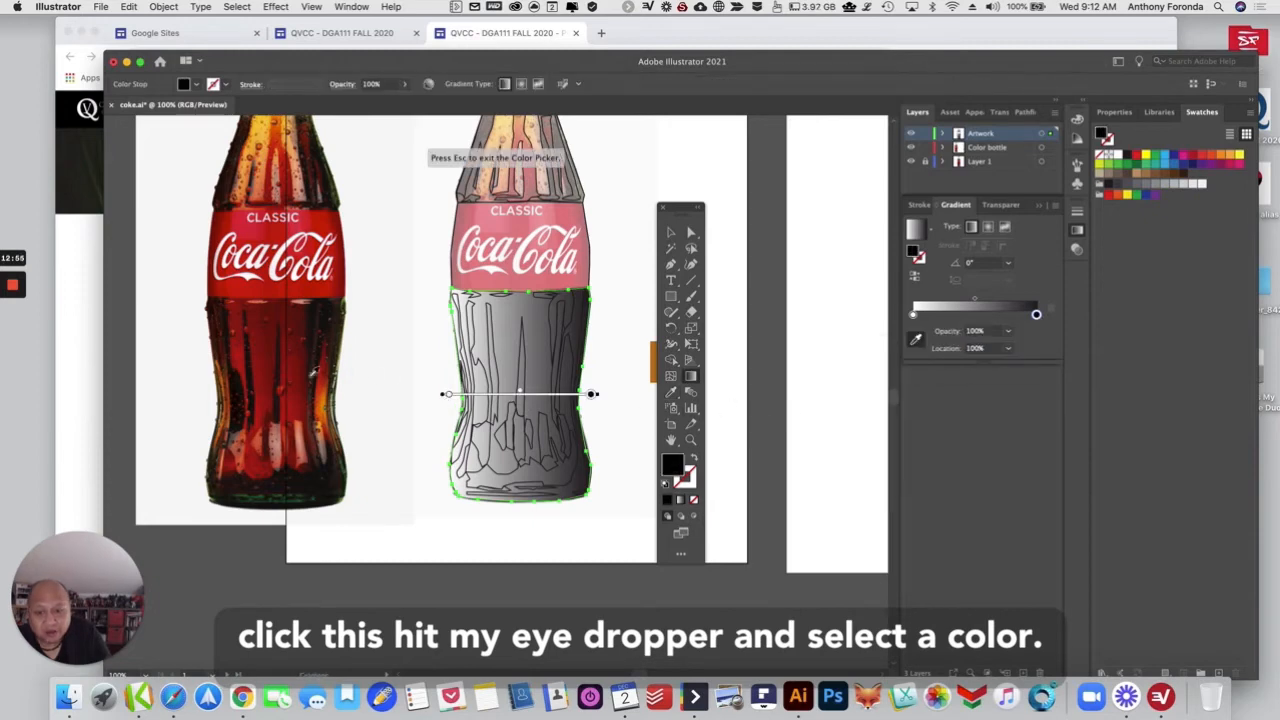
pyautogui.click(297, 366)
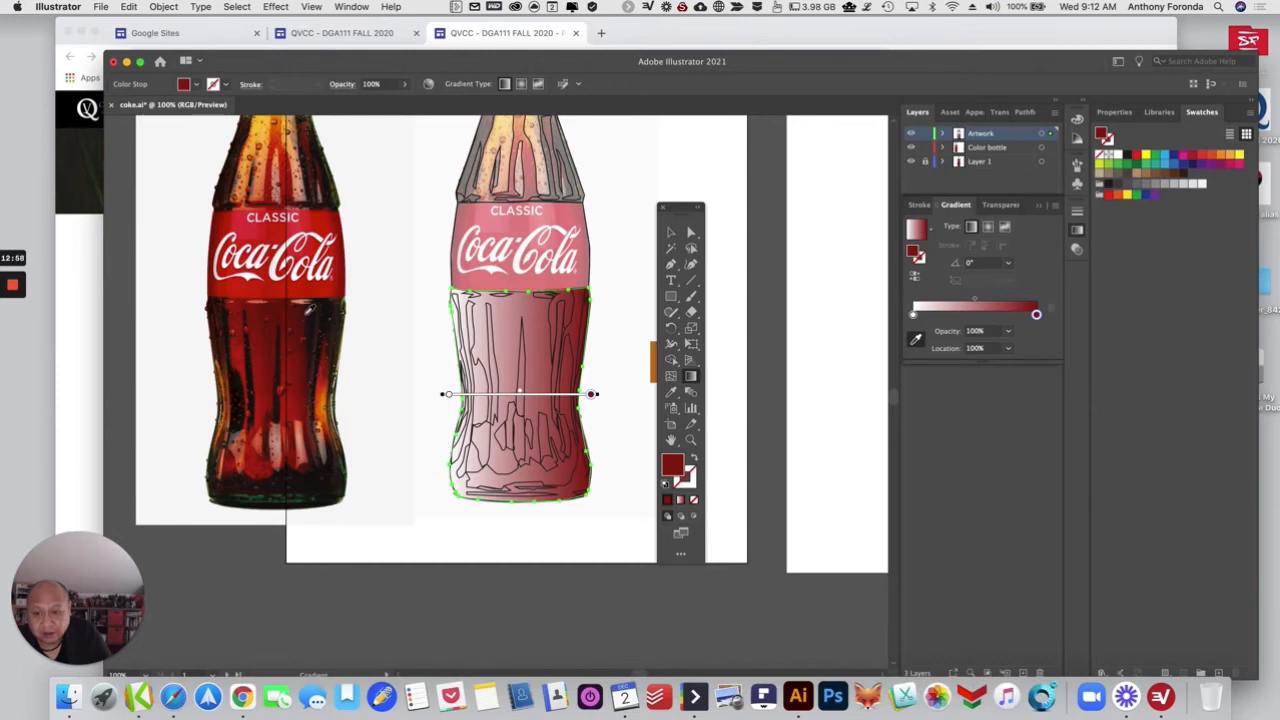
pyautogui.click(310, 309)
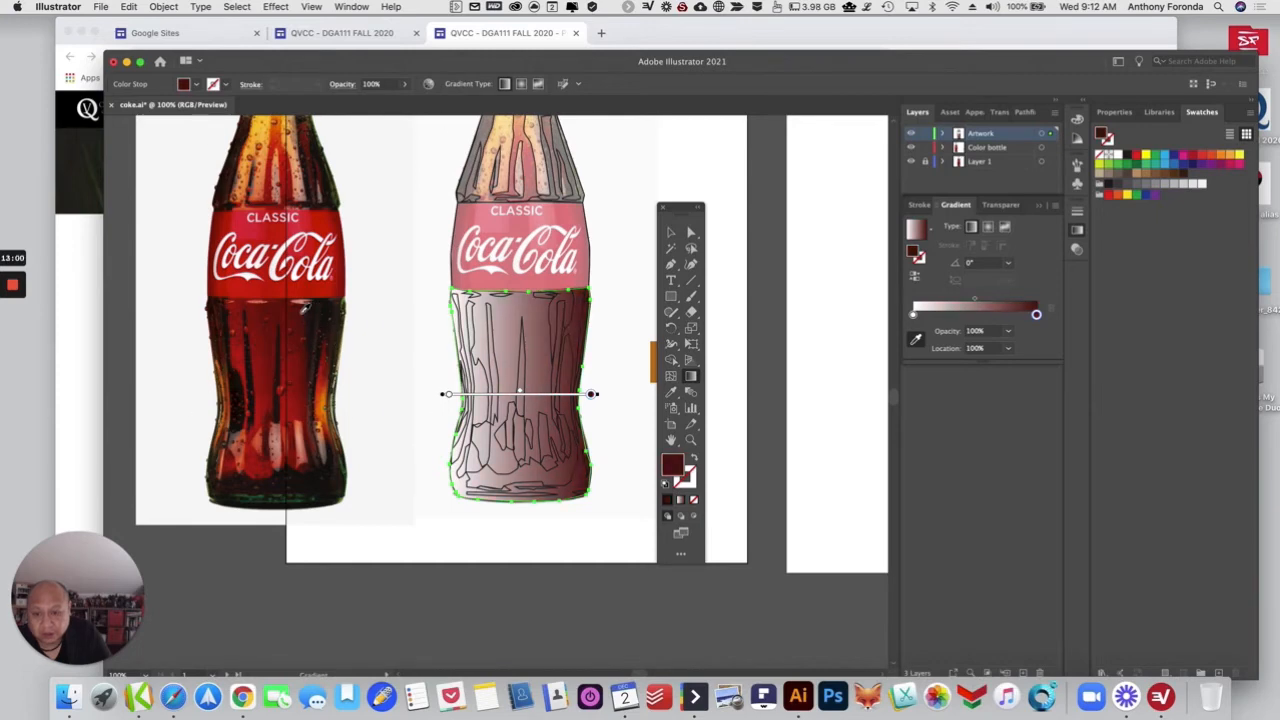
# Step: Set the gradient's white start stop to a bright red sampled from the left part of the reference bottle's lower body
pyautogui.click(911, 316)
pyautogui.doubleClick(911, 316)
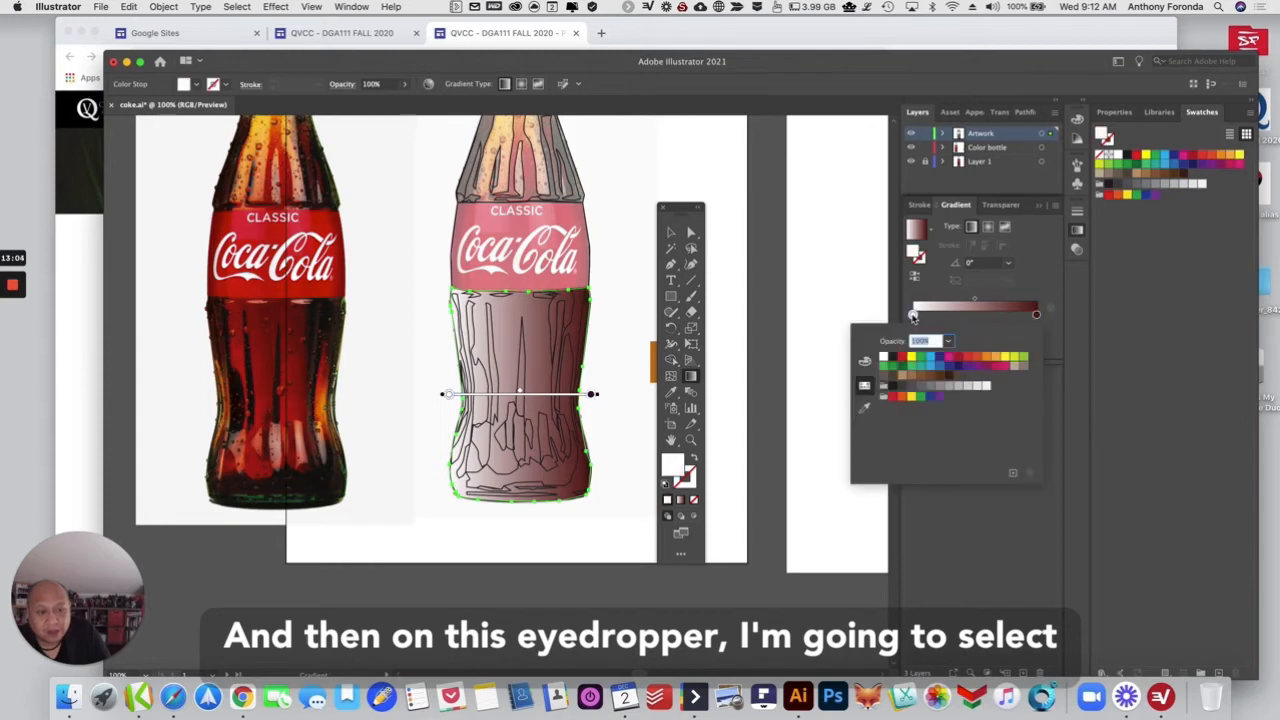
pyautogui.click(865, 407)
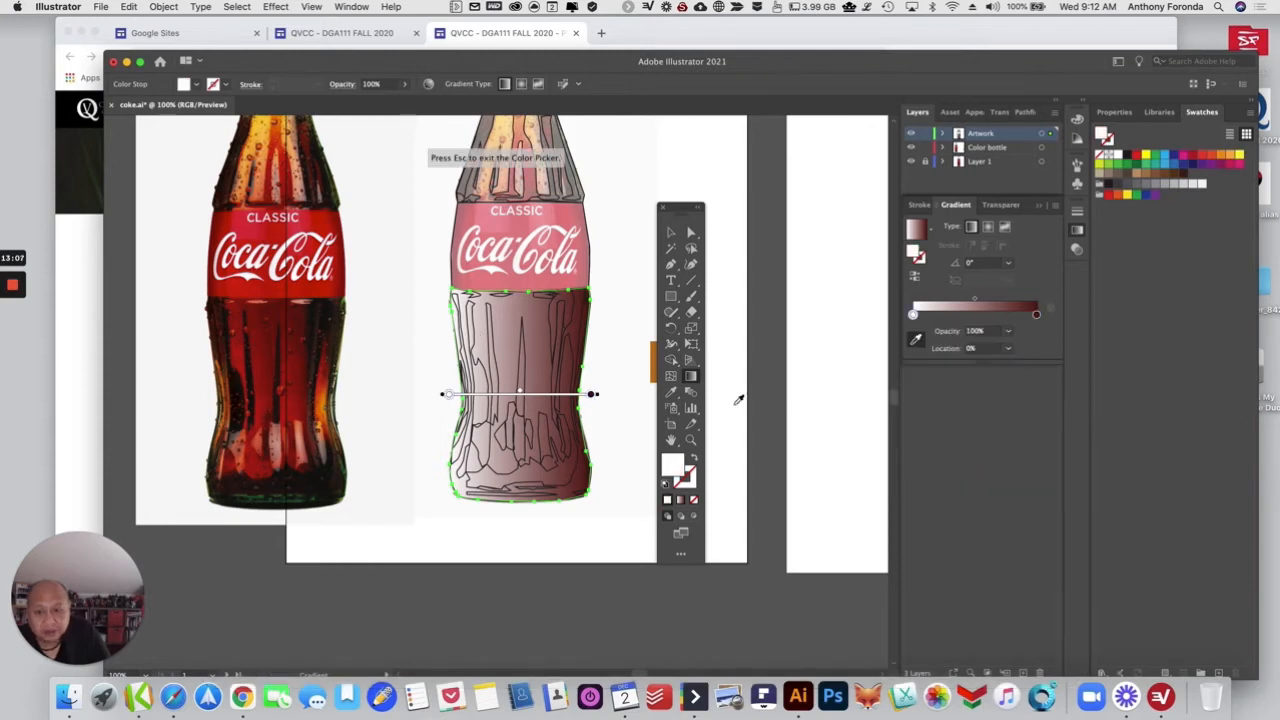
pyautogui.click(240, 345)
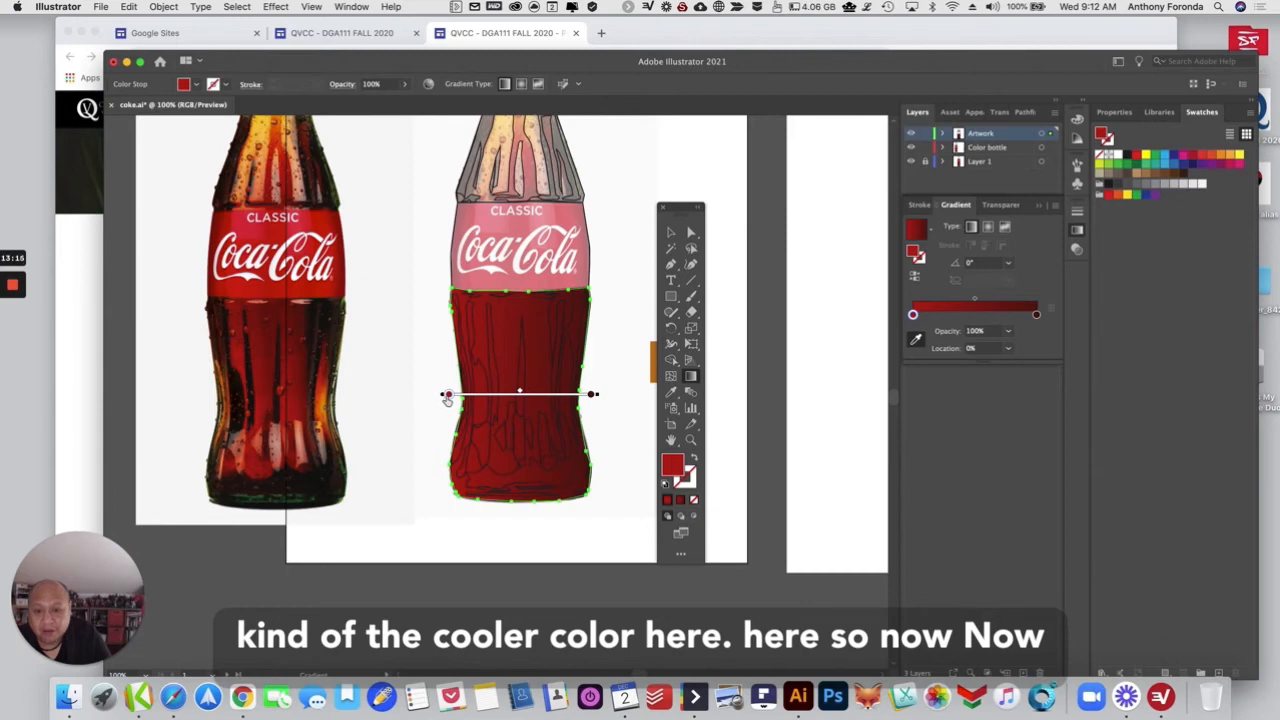
# Step: Move the gradient's bright red stop to about 44% location and brighten it to D61817 by raising its red value to 214
pyautogui.moveTo(452, 398); pyautogui.dragTo(512, 397)
pyautogui.doubleClick(512, 396)
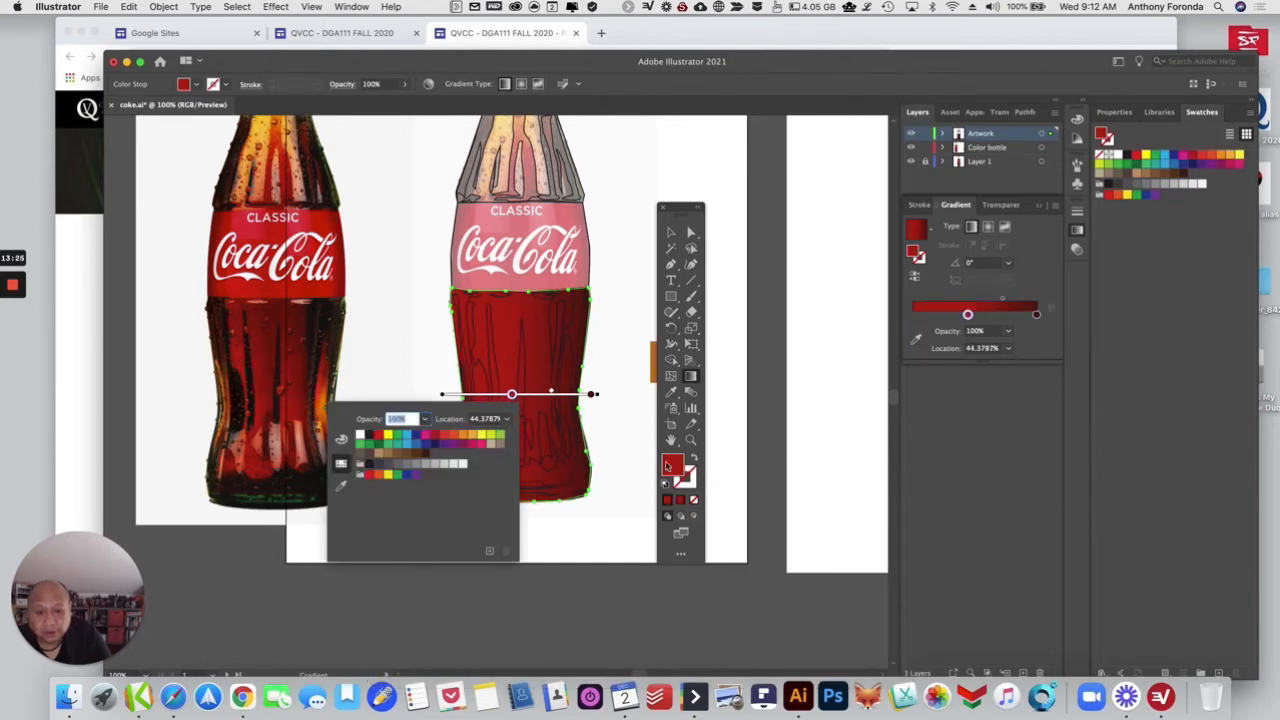
pyautogui.doubleClick(683, 471)
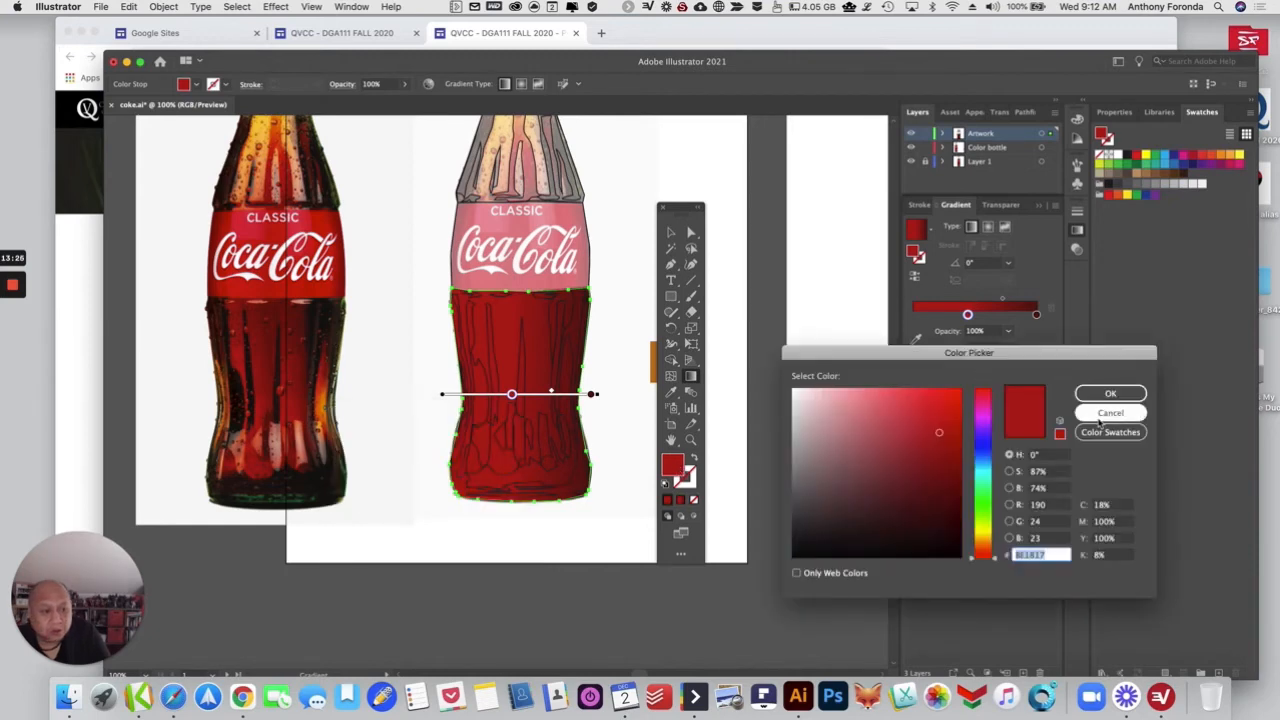
pyautogui.click(1104, 414)
pyautogui.doubleClick(967, 315)
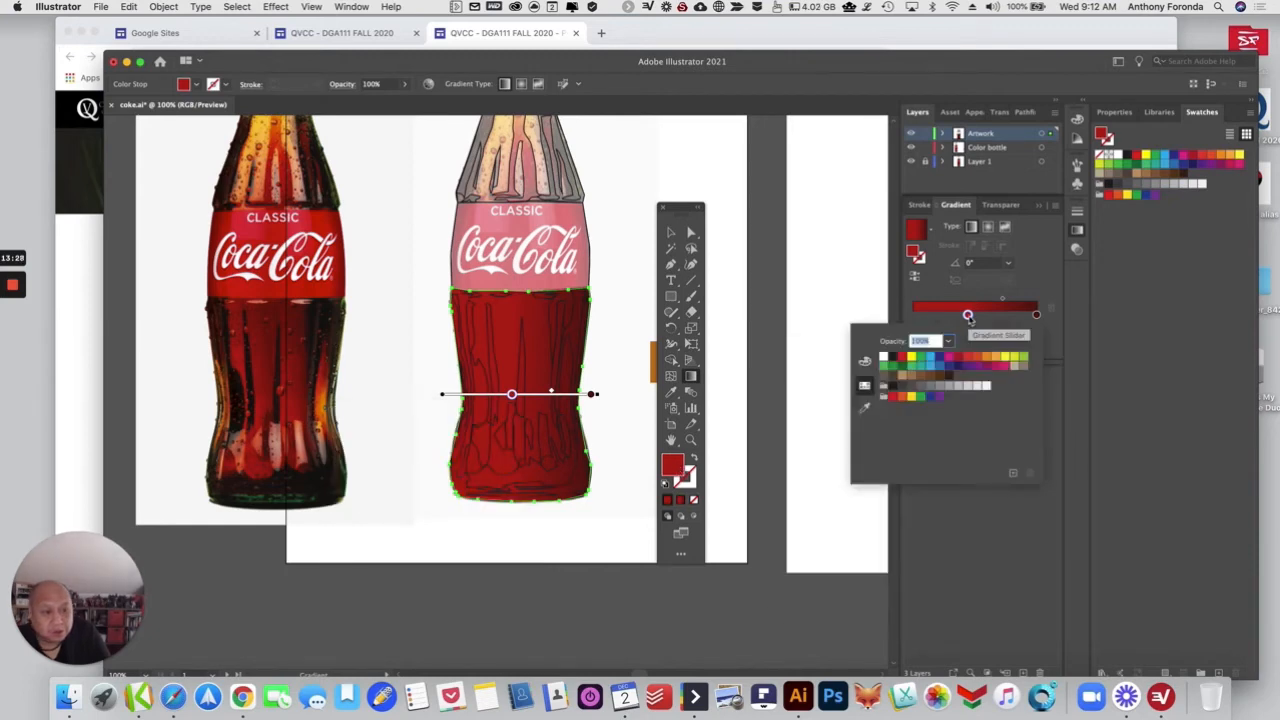
pyautogui.click(866, 363)
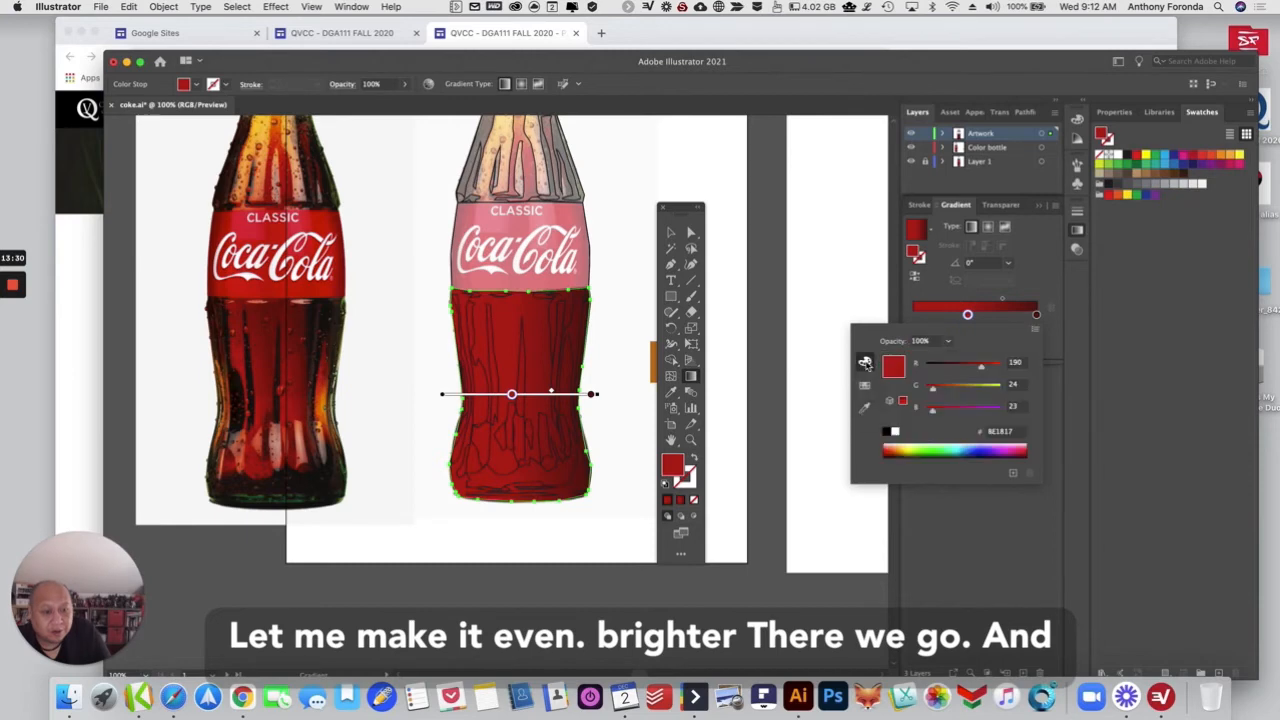
pyautogui.moveTo(982, 369); pyautogui.dragTo(988, 371)
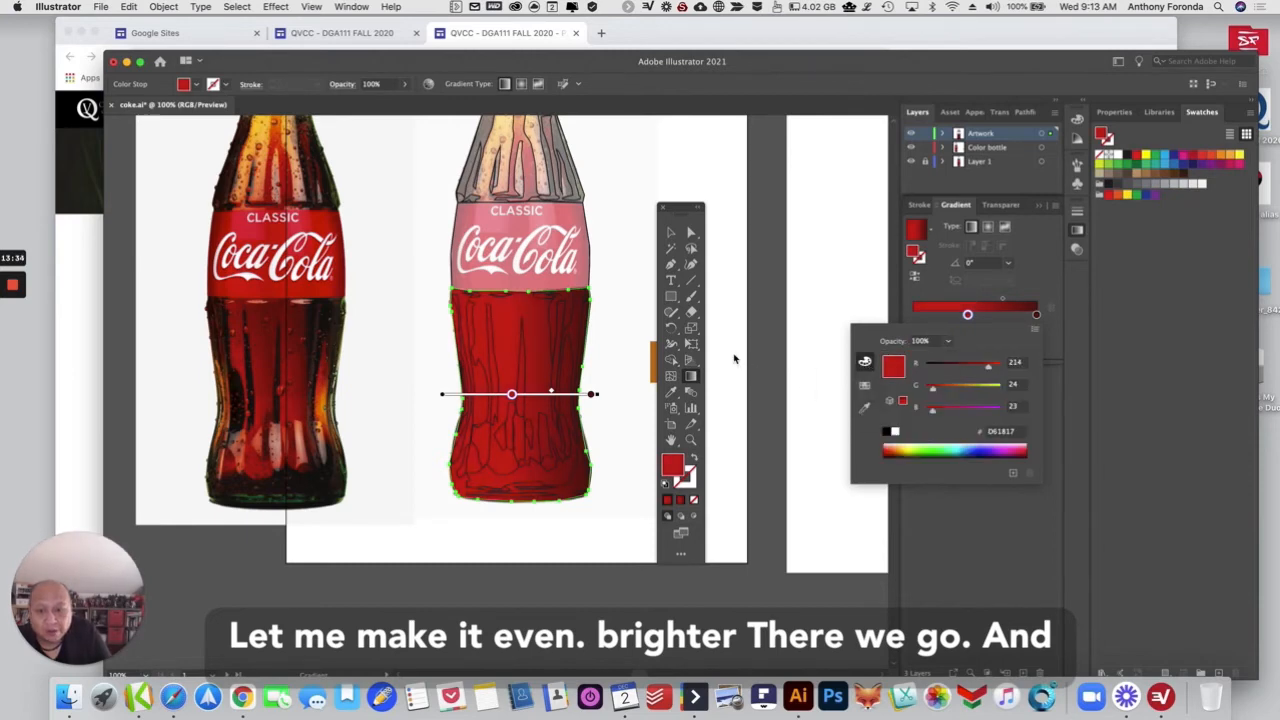
pyautogui.click(693, 234)
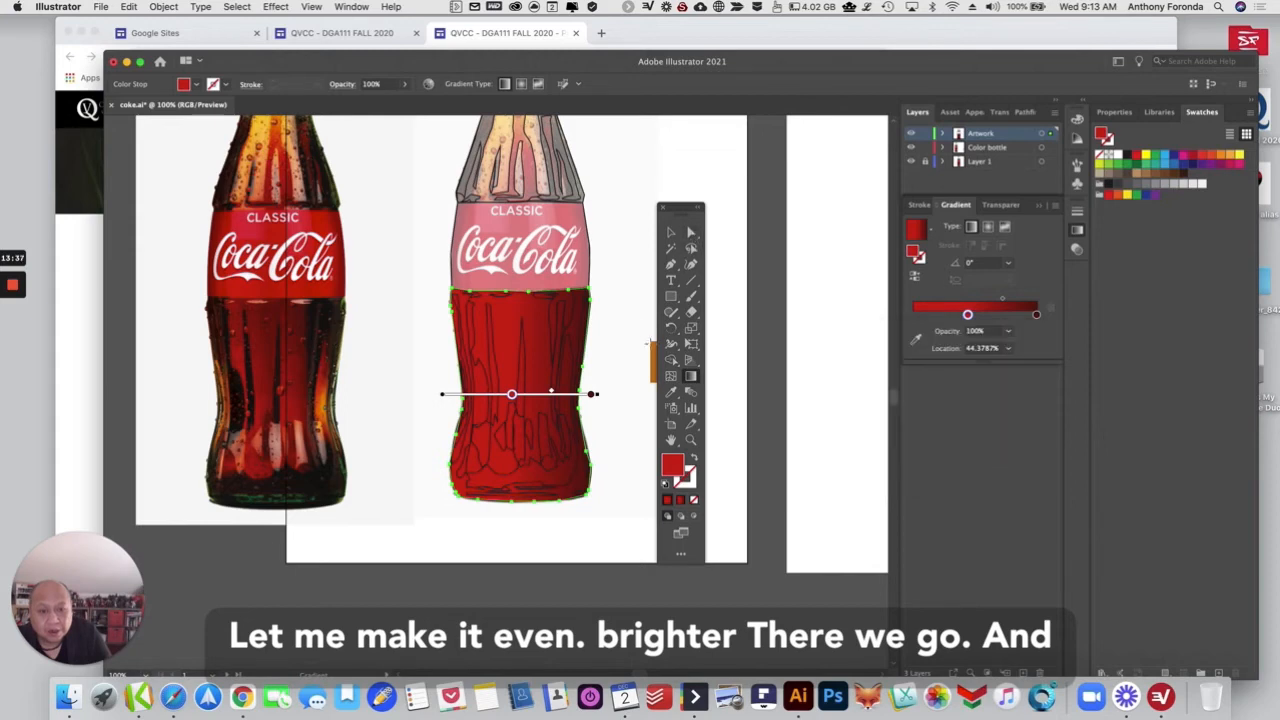
# Step: Duplicate the gradient's dark red end stop to the start at location 0% and reactivate the Gradient tool
pyautogui.click(1037, 316)
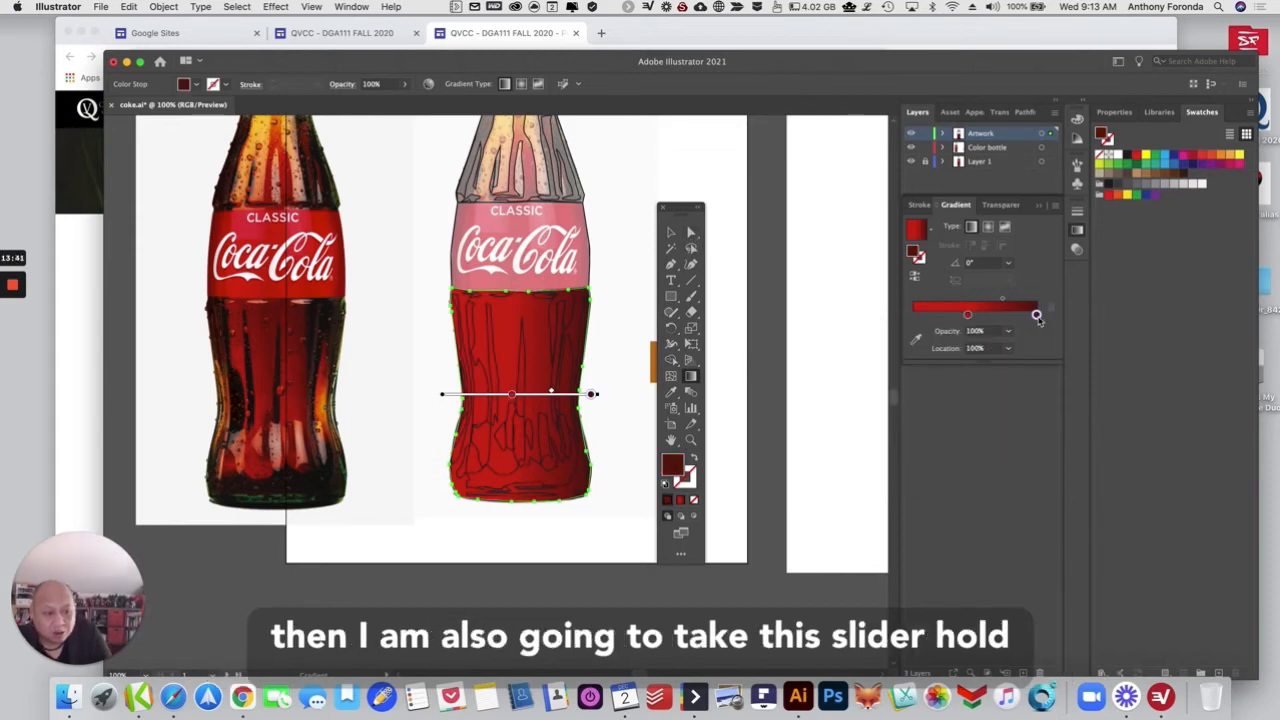
pyautogui.moveTo(1037, 316); pyautogui.dragTo(897, 320)
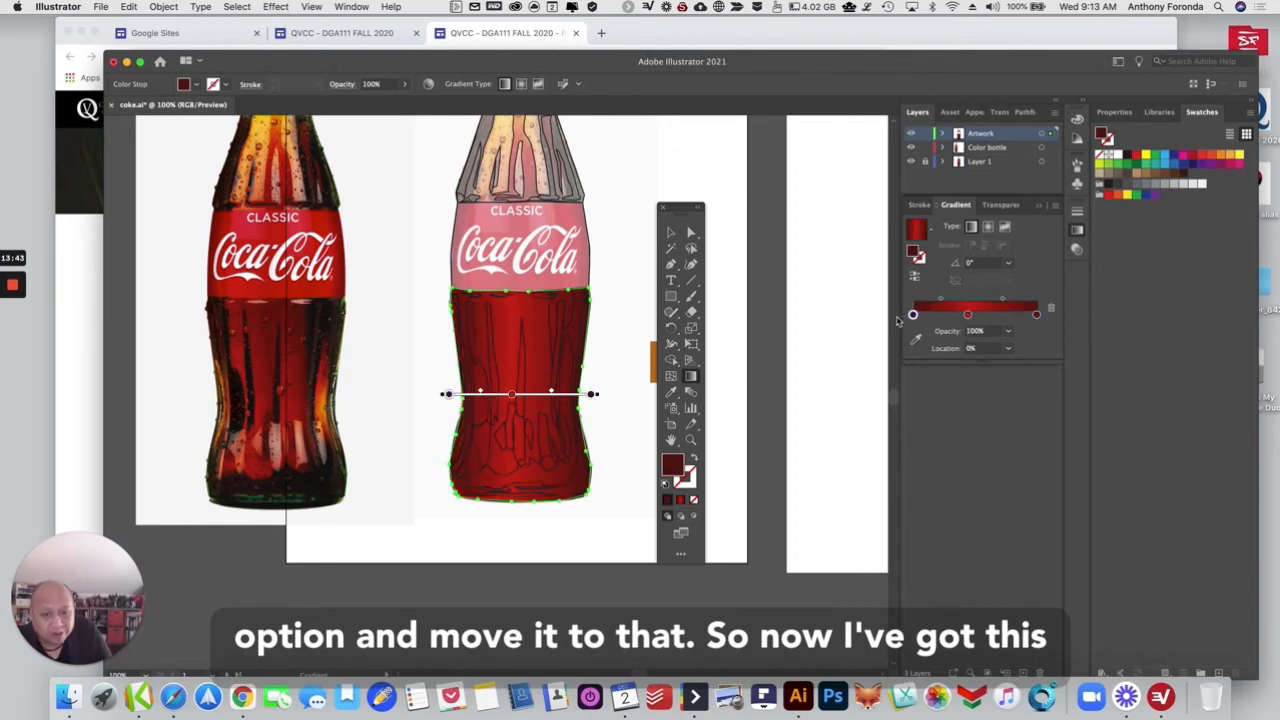
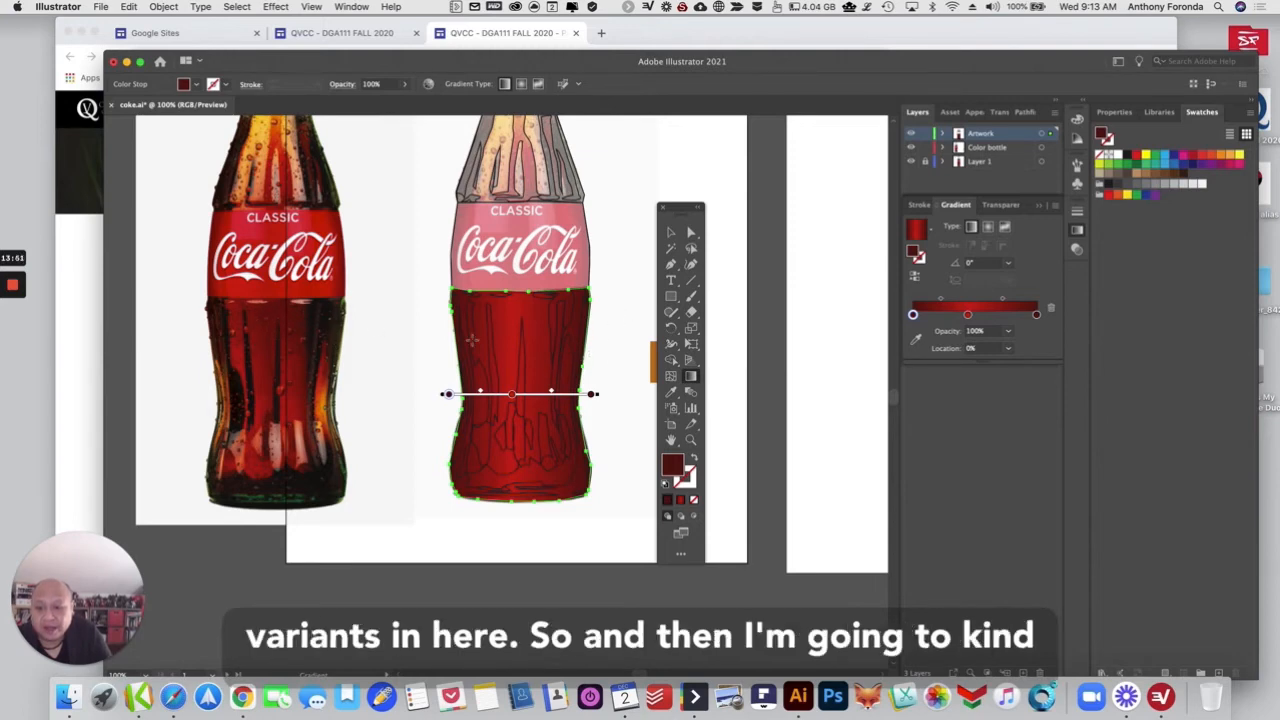
pyautogui.press('a')
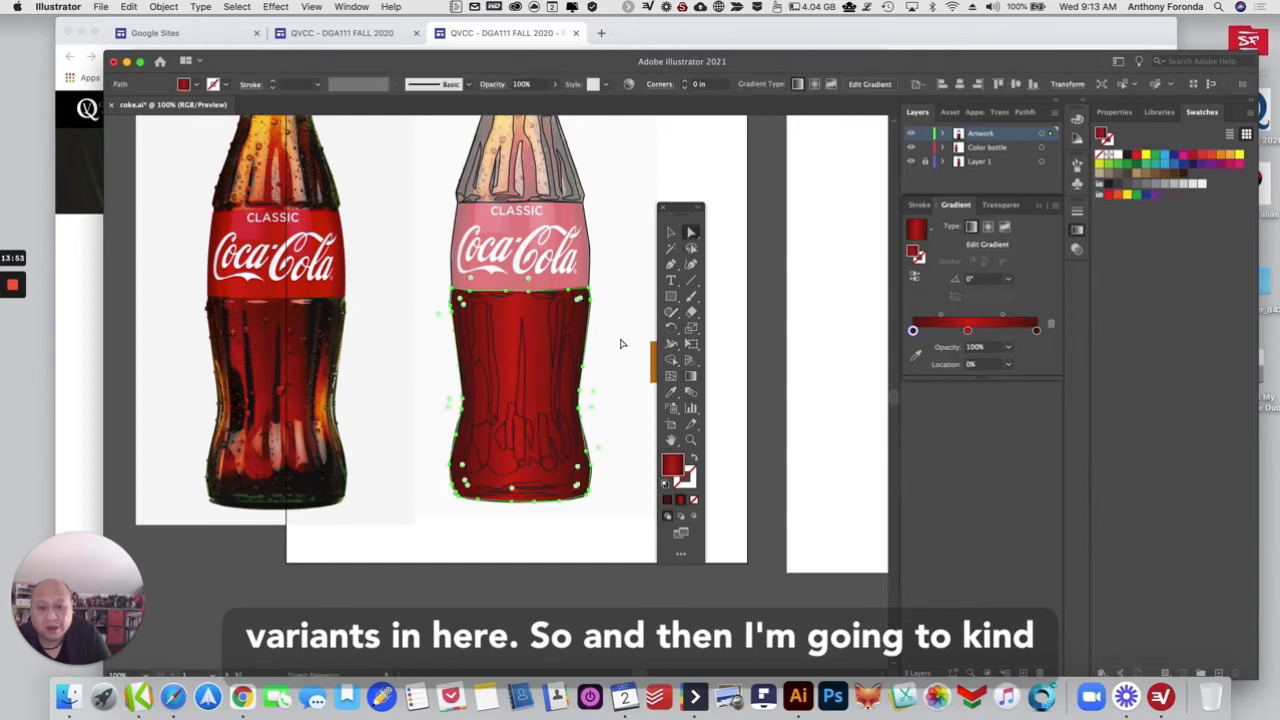
pyautogui.click(690, 374)
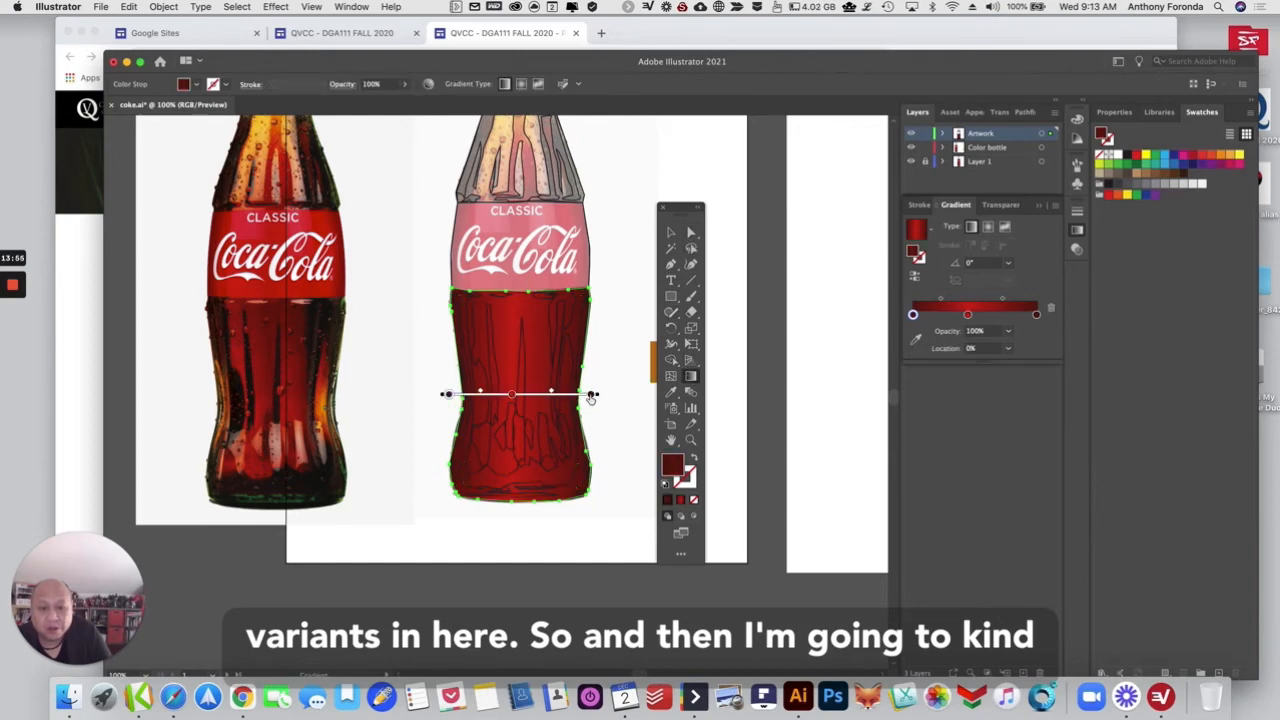
# Step: Adjust the lower body's gradient to an angle of about 22°, extending past the bottle's sides, with its bright red stop at about 47% location
pyautogui.moveTo(600, 393)
pyautogui.mouseDown()
pyautogui.moveTo(606, 323)
pyautogui.moveTo(590, 343)
pyautogui.mouseUp()
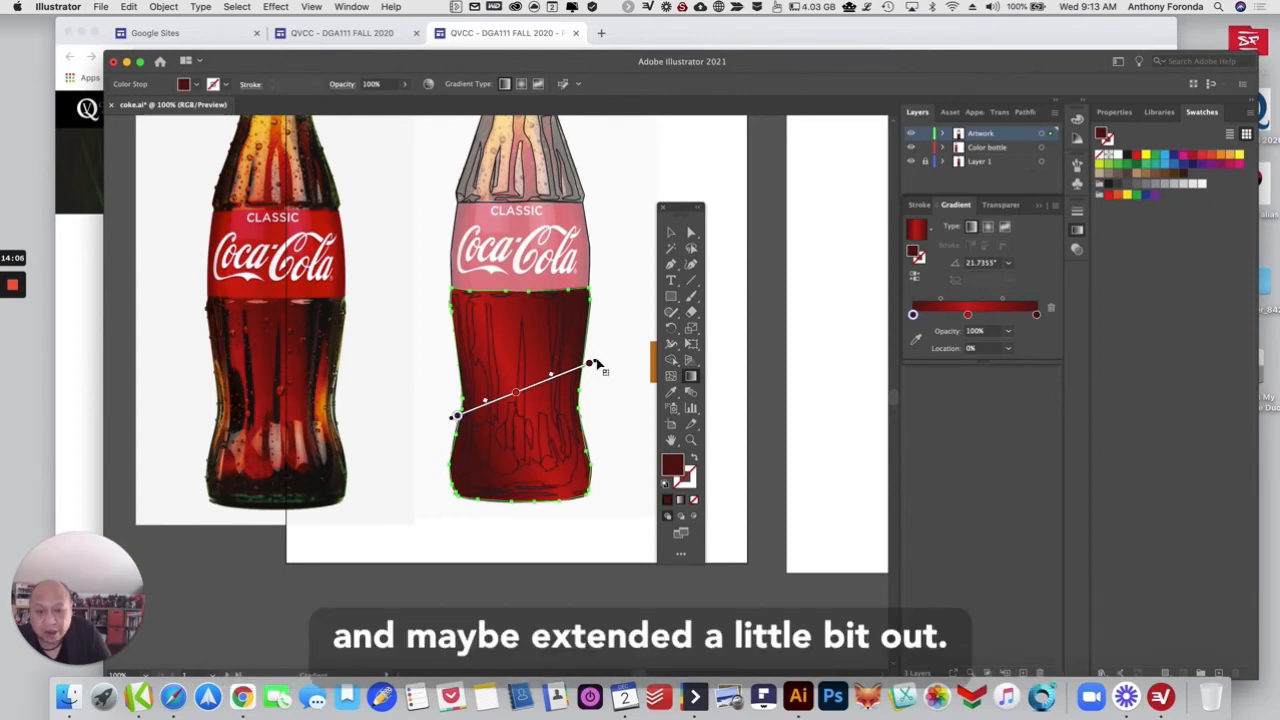
pyautogui.moveTo(596, 368)
pyautogui.mouseDown()
pyautogui.moveTo(630, 357)
pyautogui.moveTo(597, 366)
pyautogui.mouseUp()
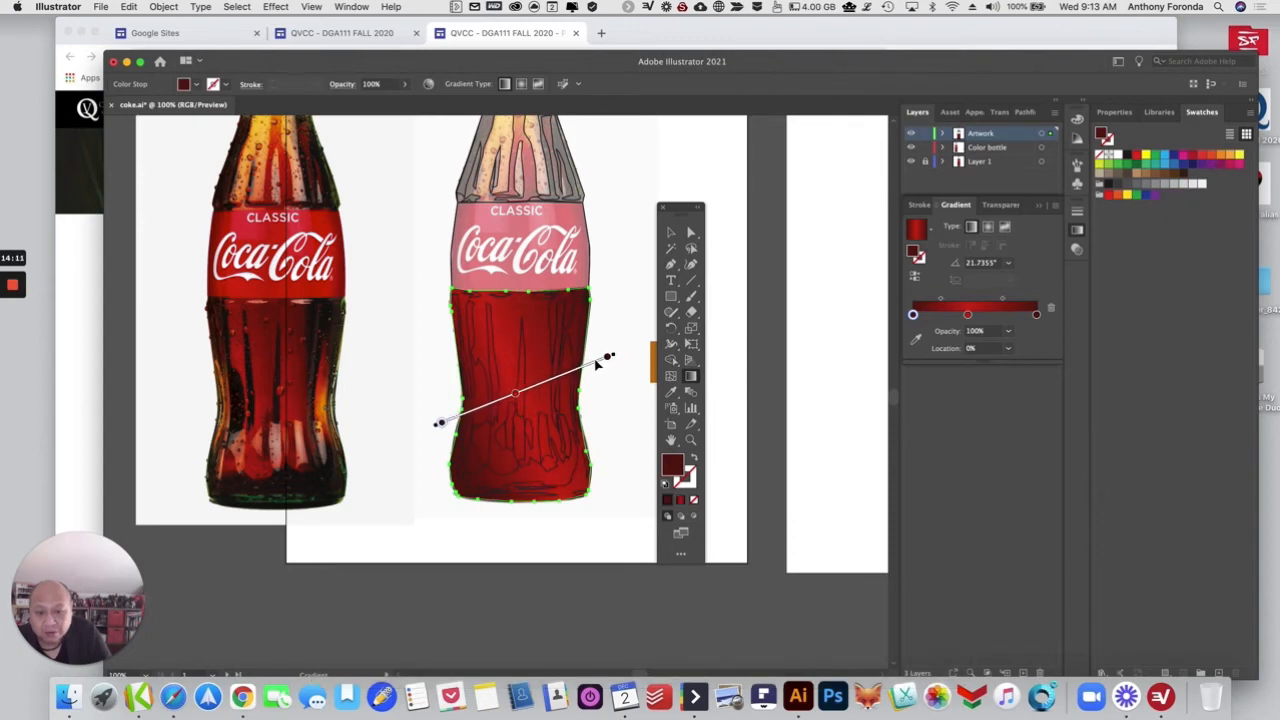
pyautogui.click(518, 392)
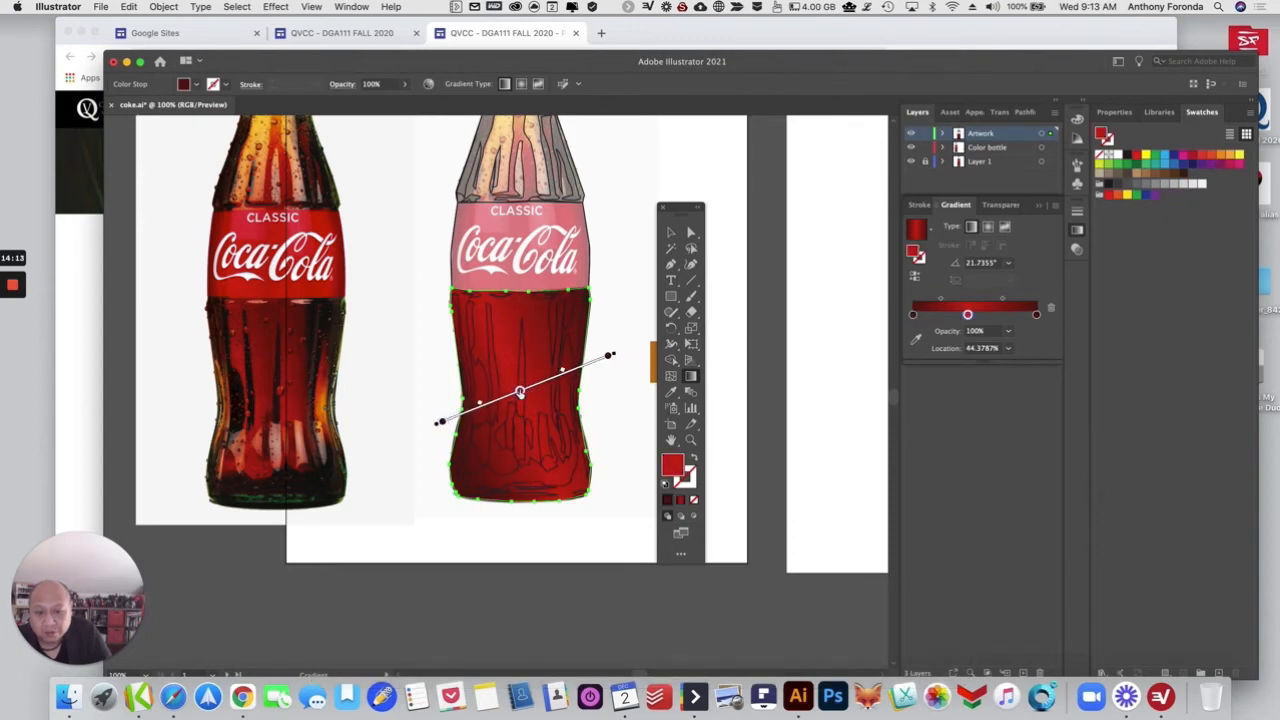
pyautogui.moveTo(520, 392); pyautogui.dragTo(523, 391)
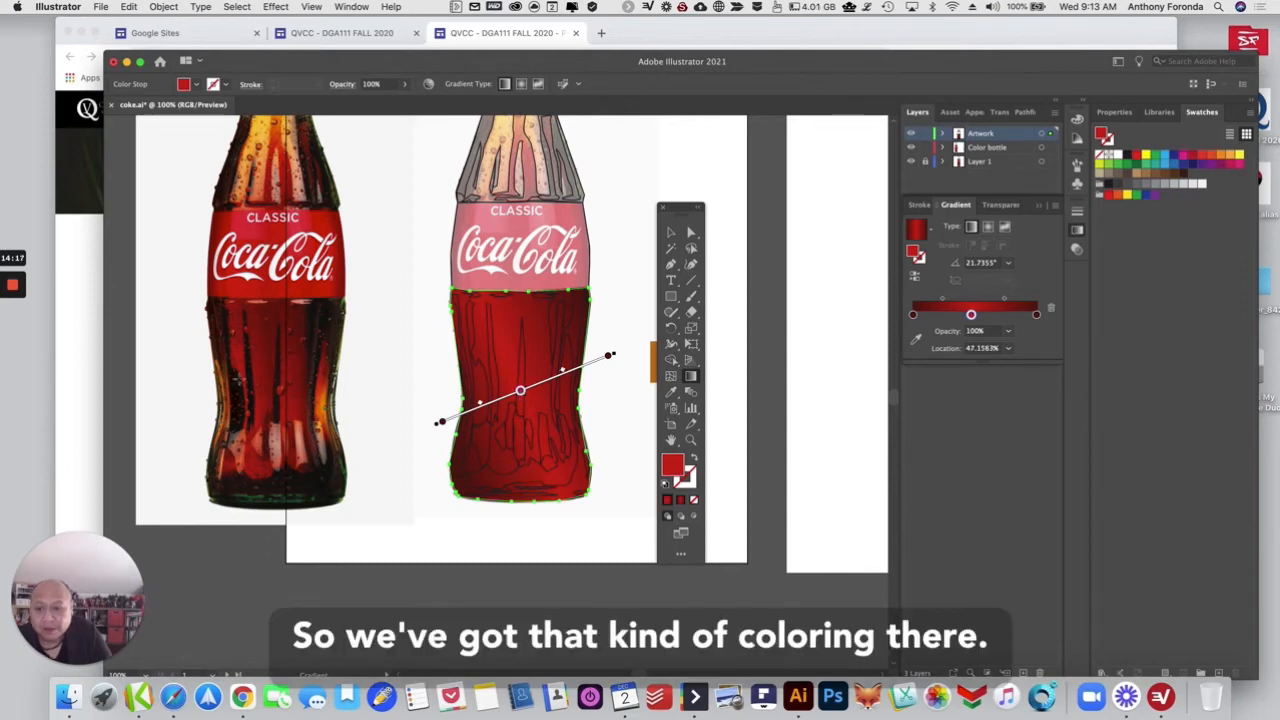
pyautogui.click(691, 232)
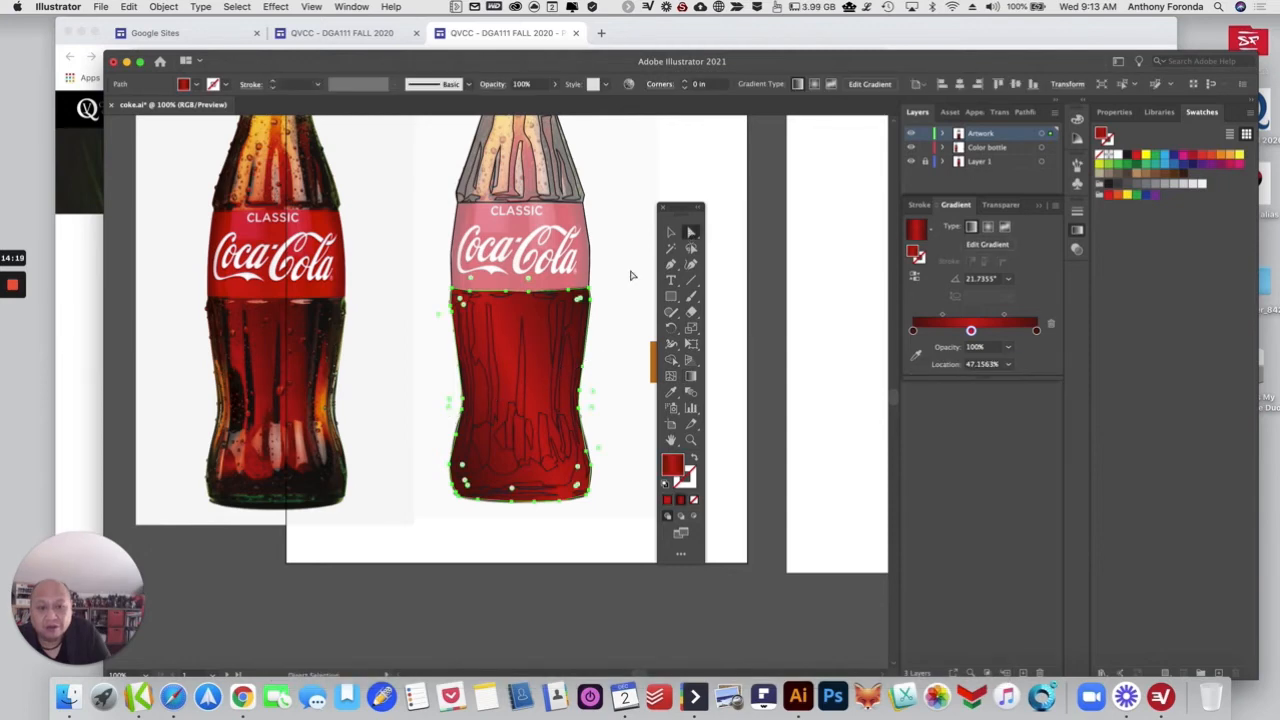
pyautogui.click(631, 275)
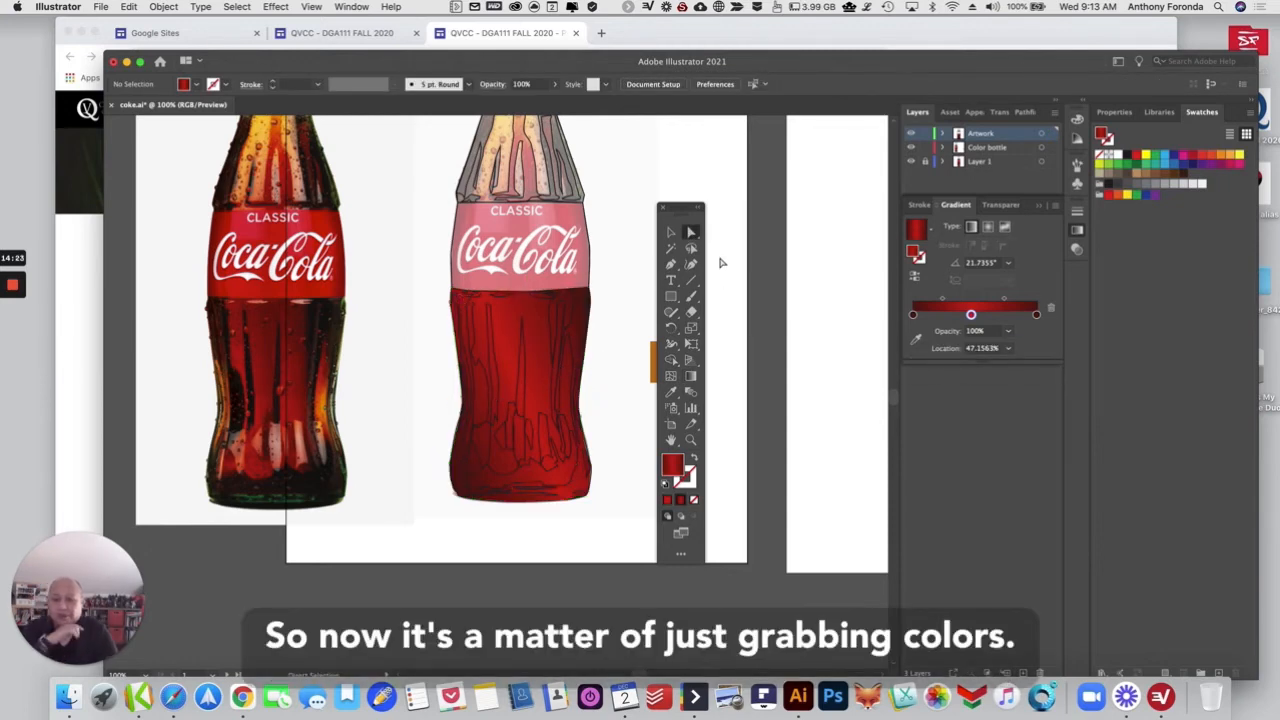
# Step: Fill the narrow central sliver on the lower body with a near-black red sampled from the reference bottle's matching streak, and remove its stroke
pyautogui.click(524, 372)
pyautogui.click(671, 391)
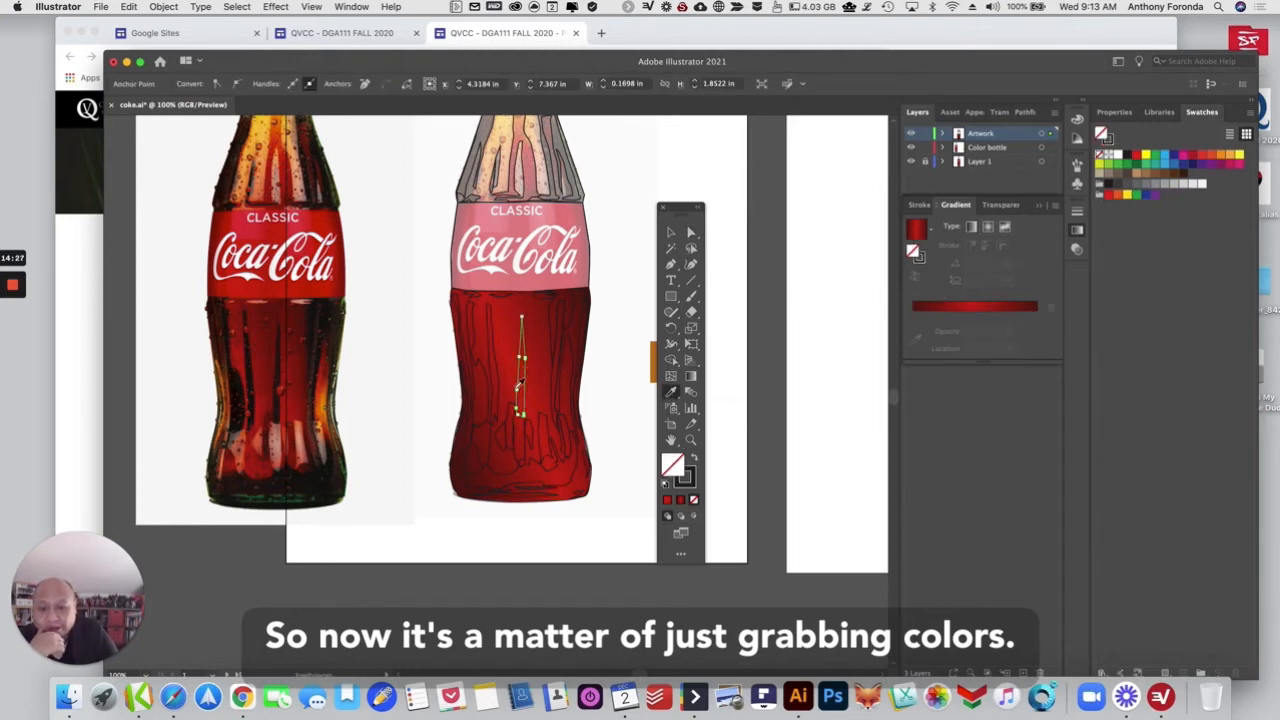
pyautogui.click(281, 367)
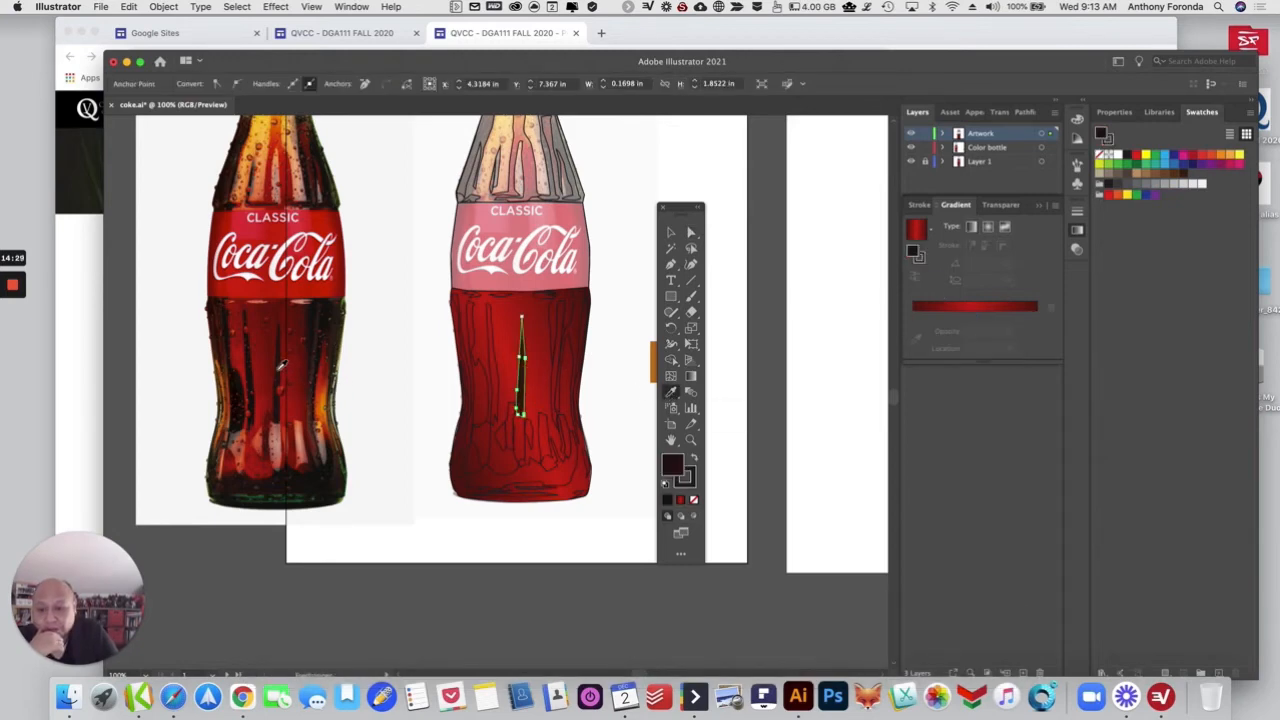
pyautogui.click(692, 485)
pyautogui.click(694, 499)
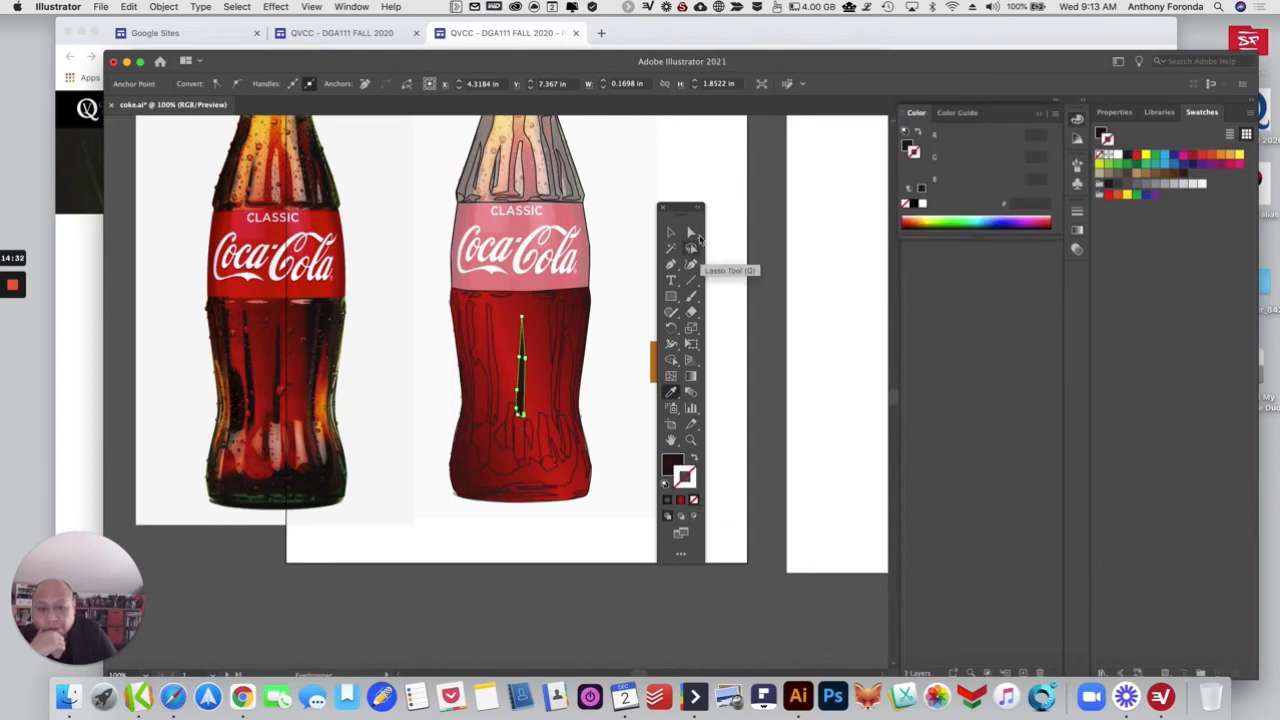
pyautogui.click(691, 233)
pyautogui.click(632, 264)
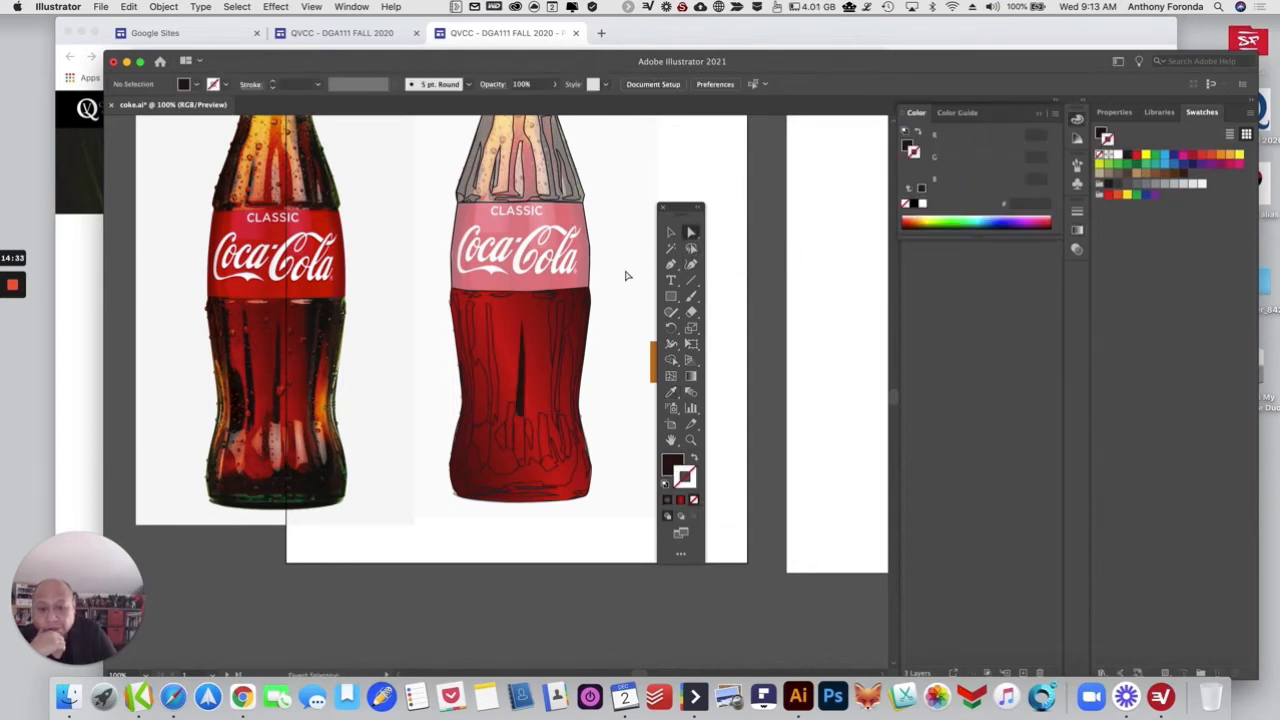
# Step: Fill the narrow vertical shadow sliver on the traced bottle's lower left with near-black sampled from the bottle photo
pyautogui.click(499, 387)
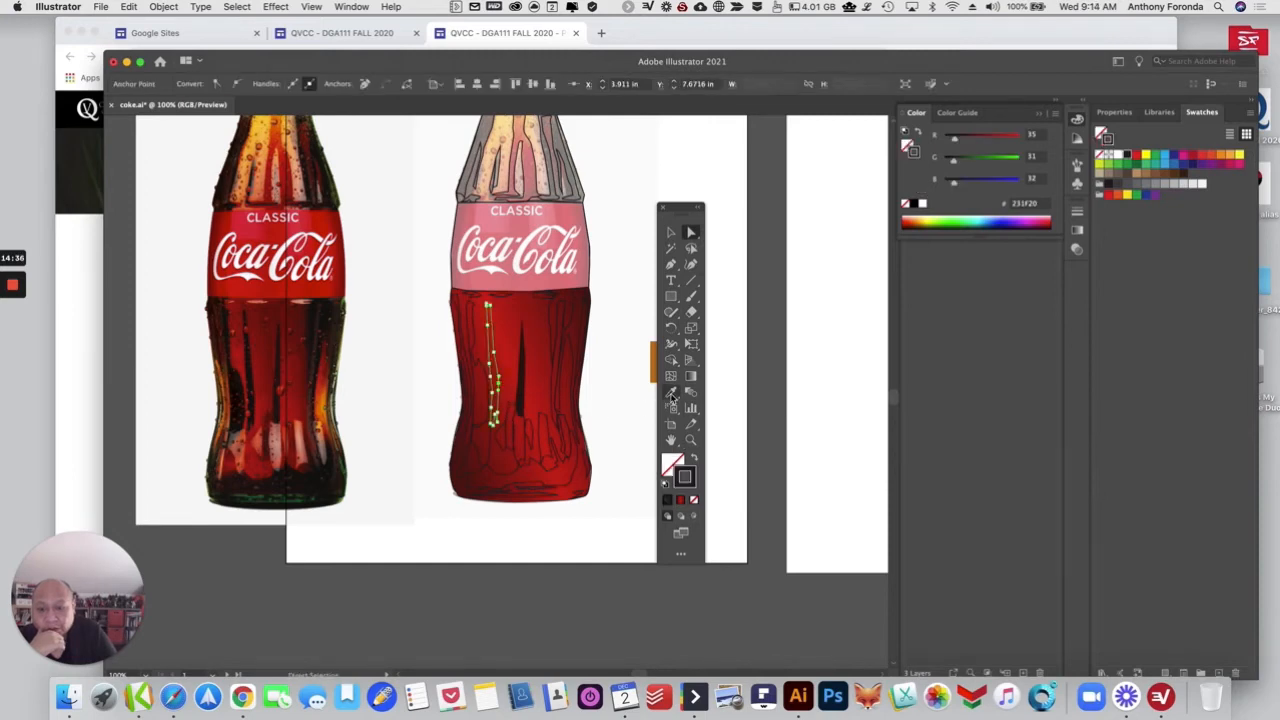
pyautogui.click(671, 392)
pyautogui.click(256, 370)
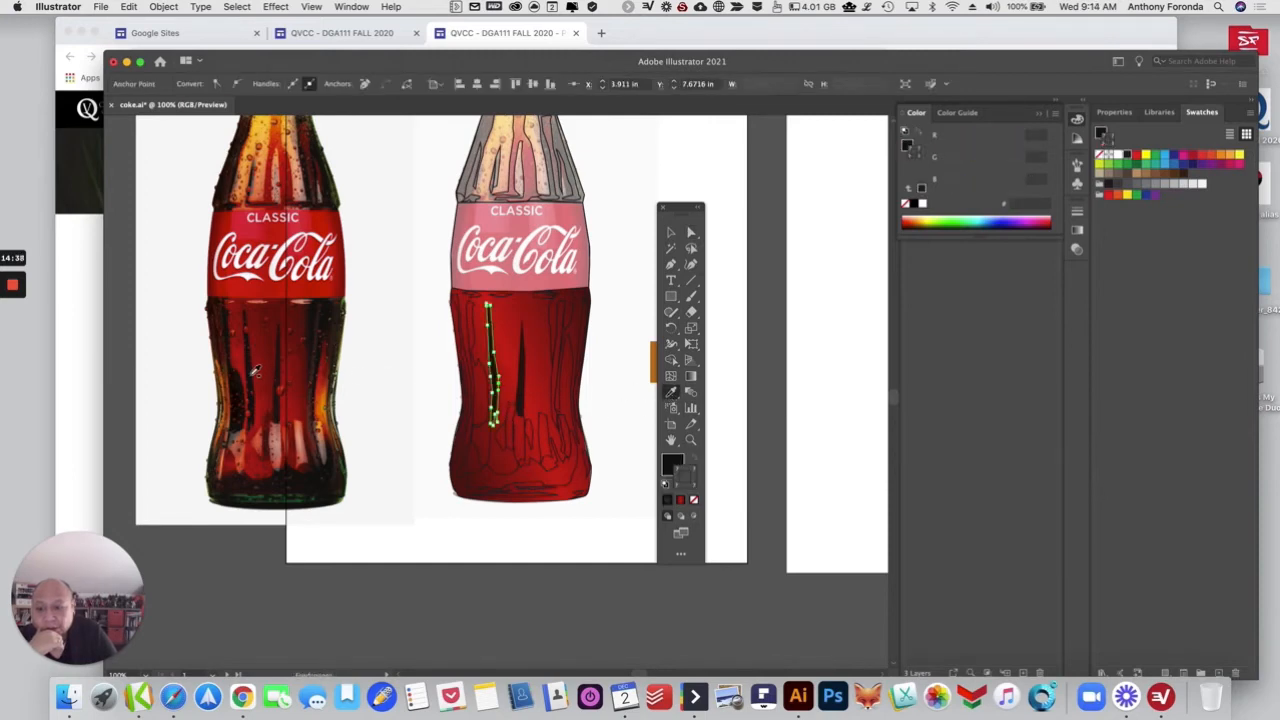
pyautogui.click(689, 234)
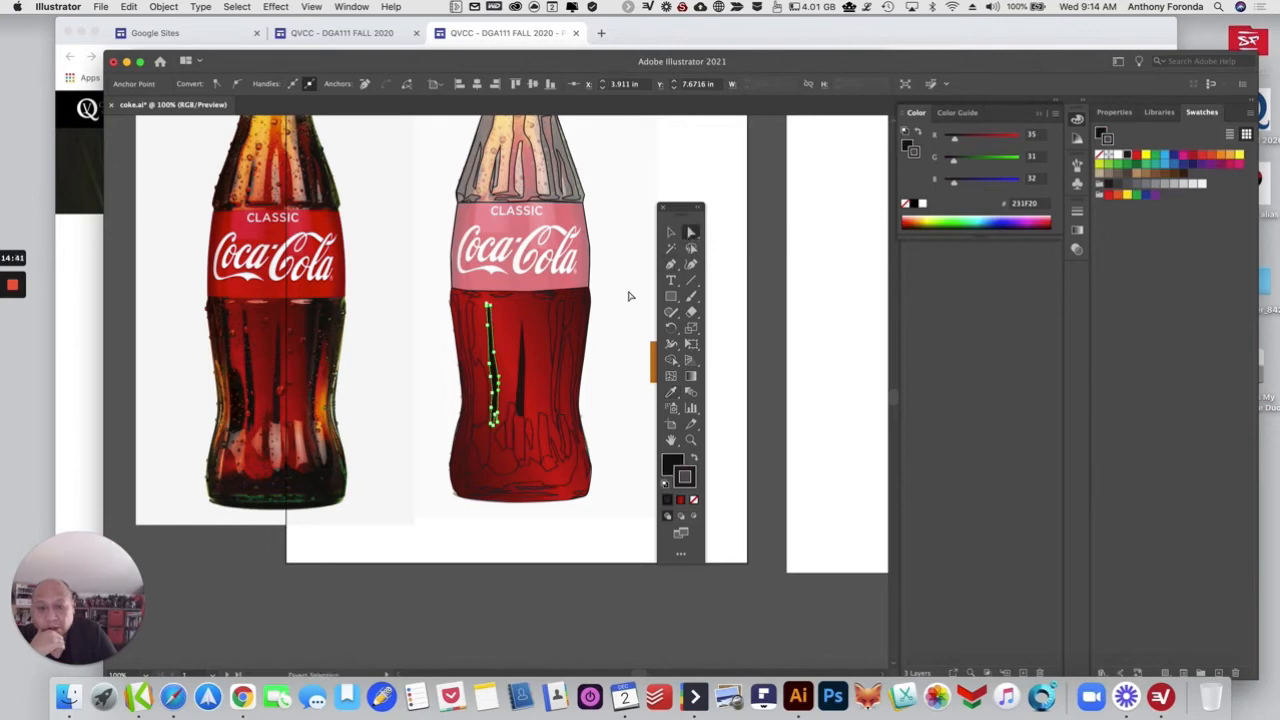
pyautogui.click(630, 297)
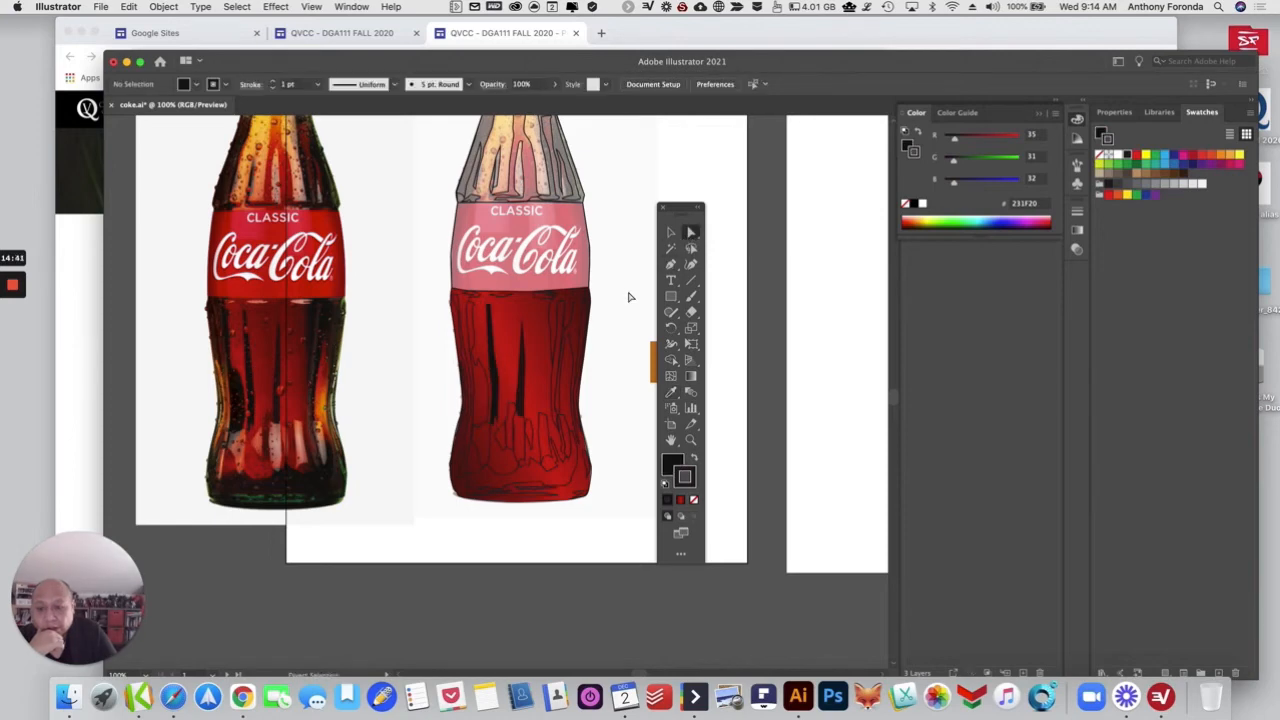
# Step: Fill the shadow shape just below the right end of the label with near-black sampled from the photo
pyautogui.click(570, 330)
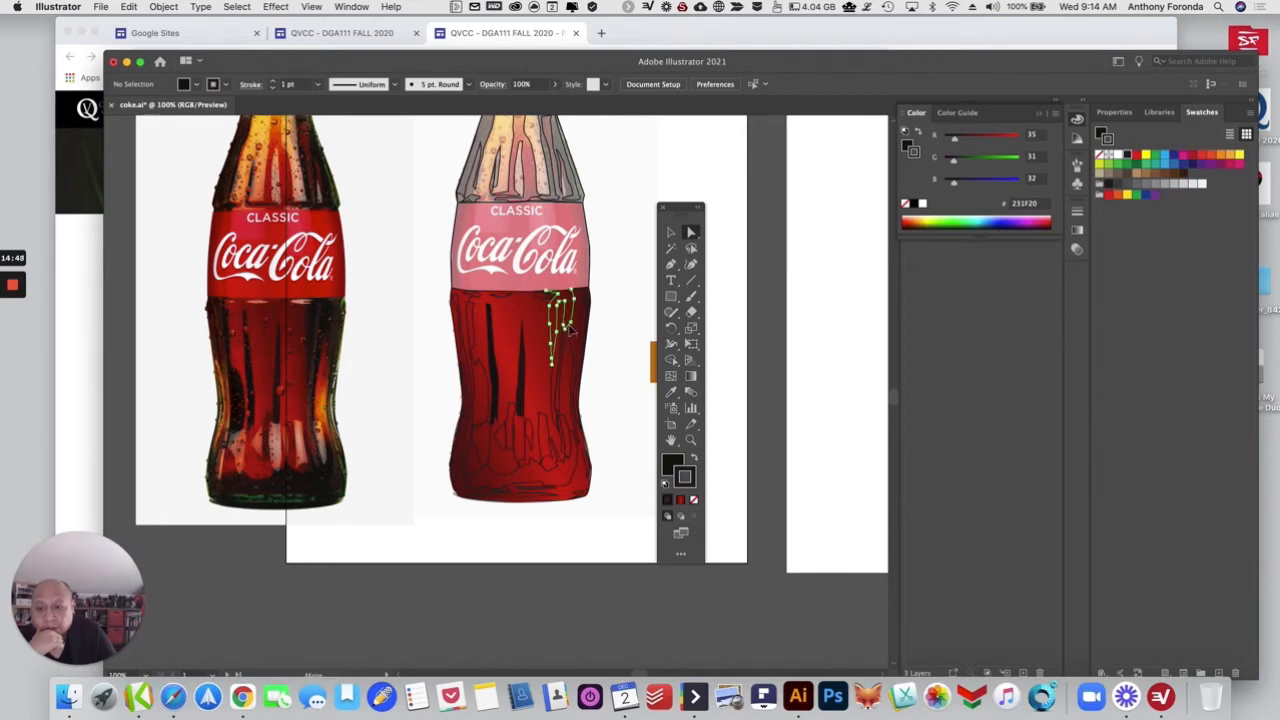
pyautogui.click(671, 394)
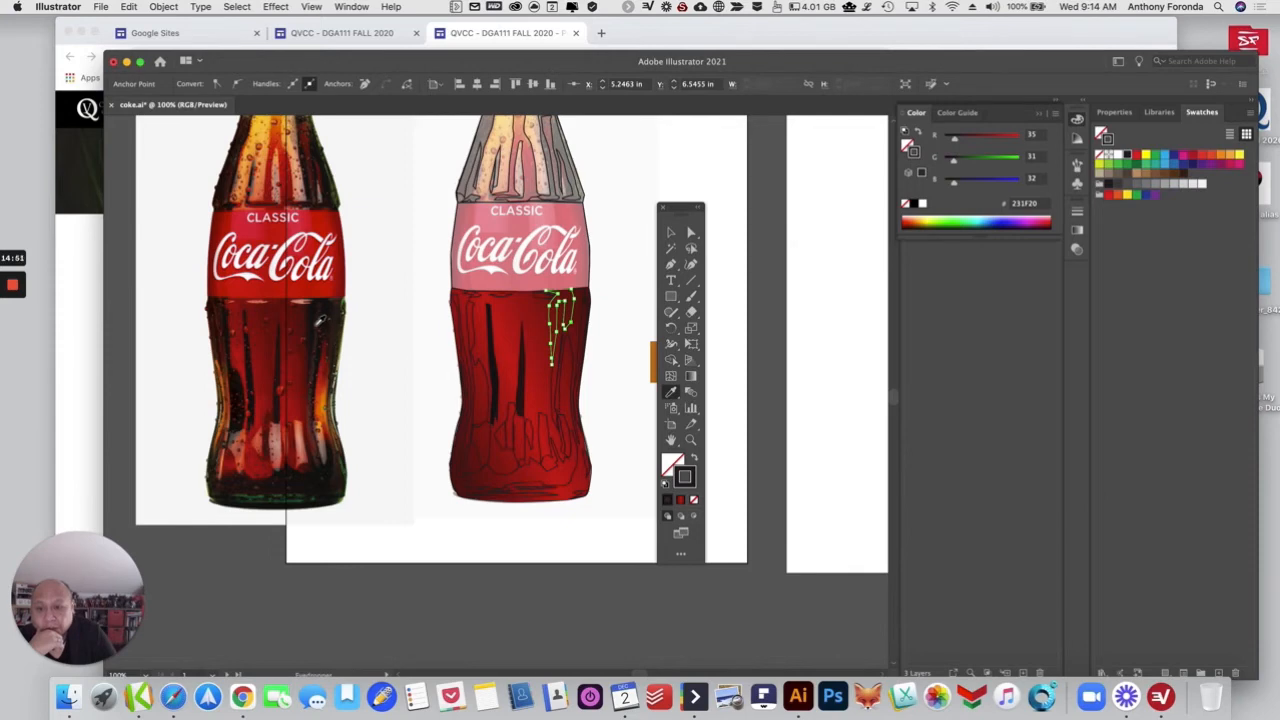
pyautogui.click(315, 322)
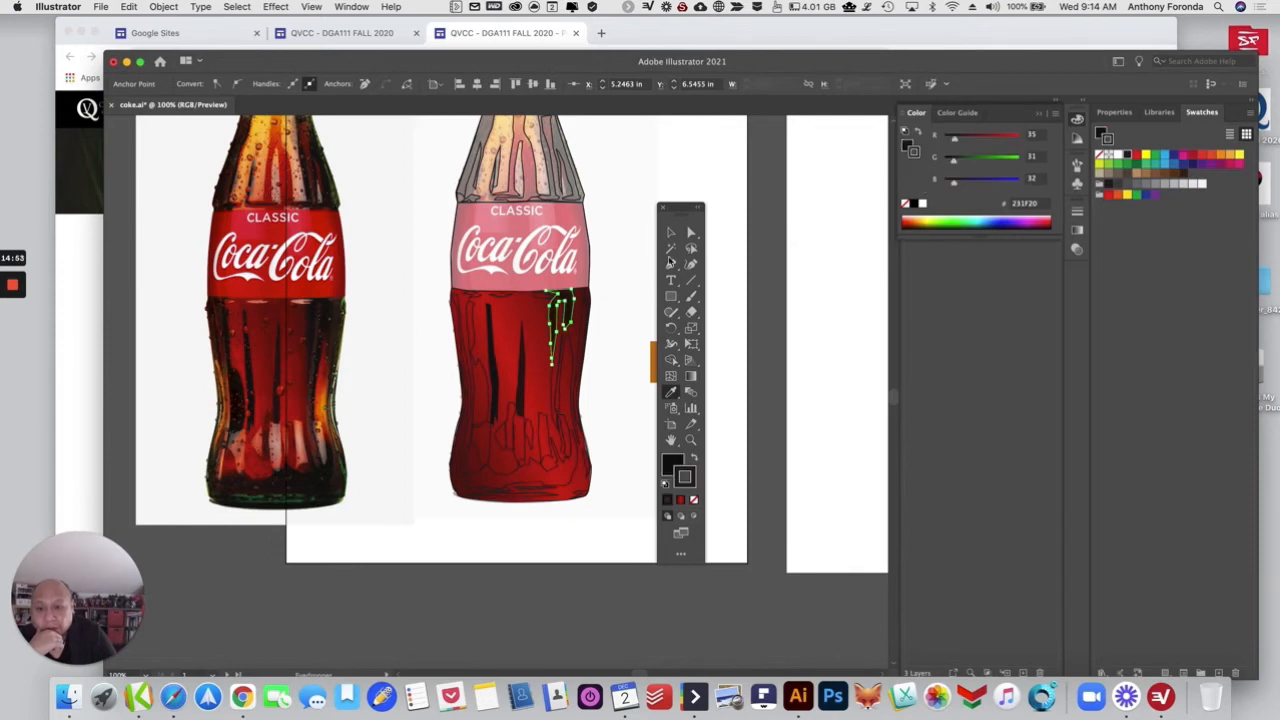
pyautogui.click(691, 232)
pyautogui.click(614, 318)
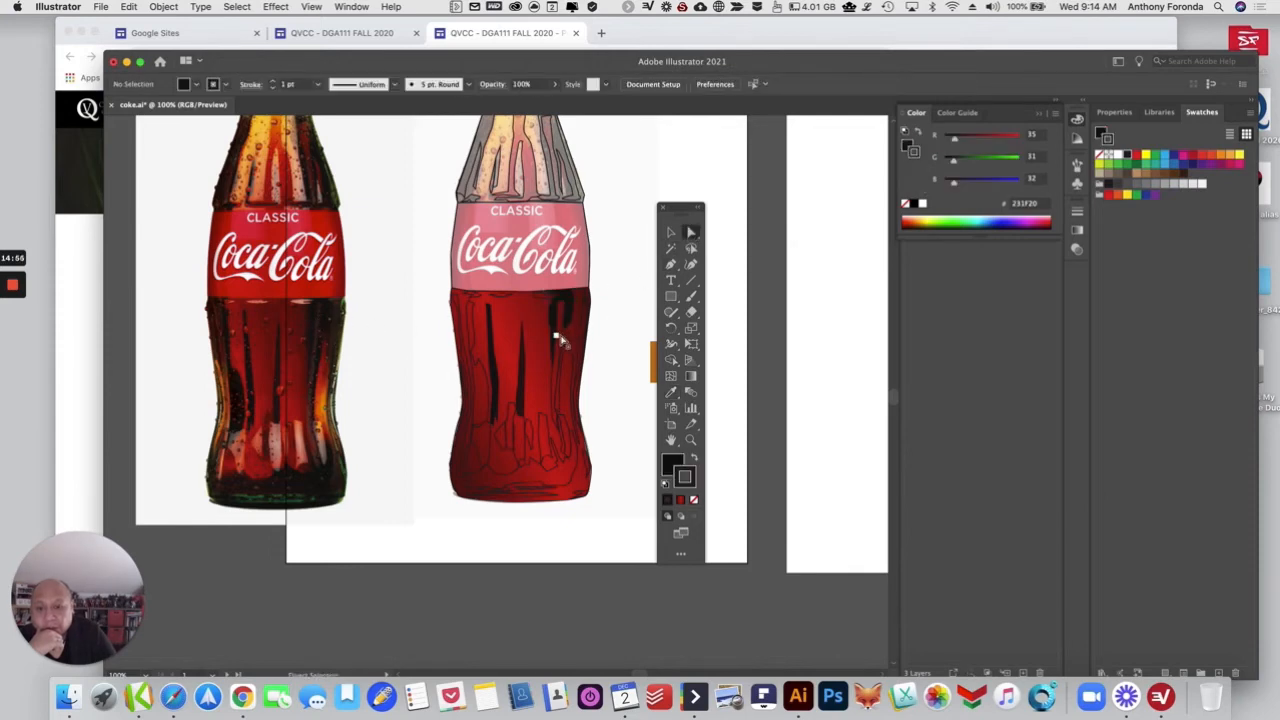
# Step: Fill the long narrow strip below the label's right end with dark brown sampled from the matching area of the photo
pyautogui.click(558, 340)
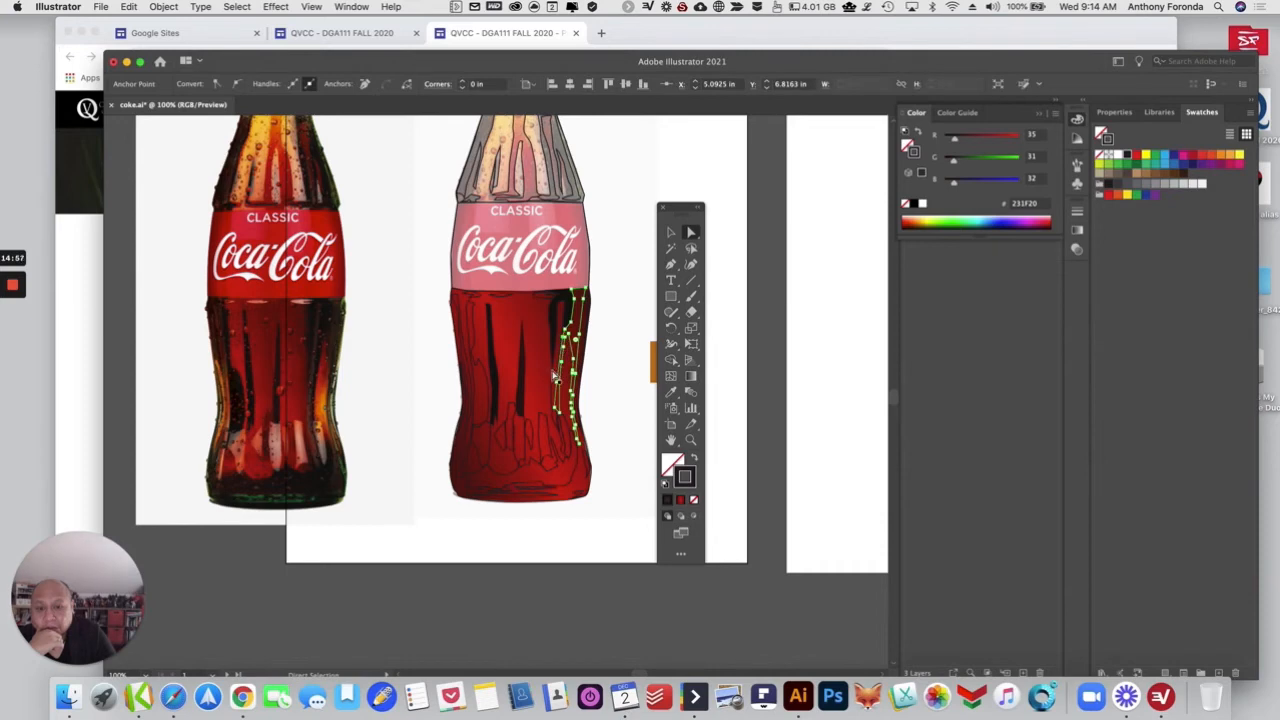
pyautogui.click(555, 377)
pyautogui.click(672, 393)
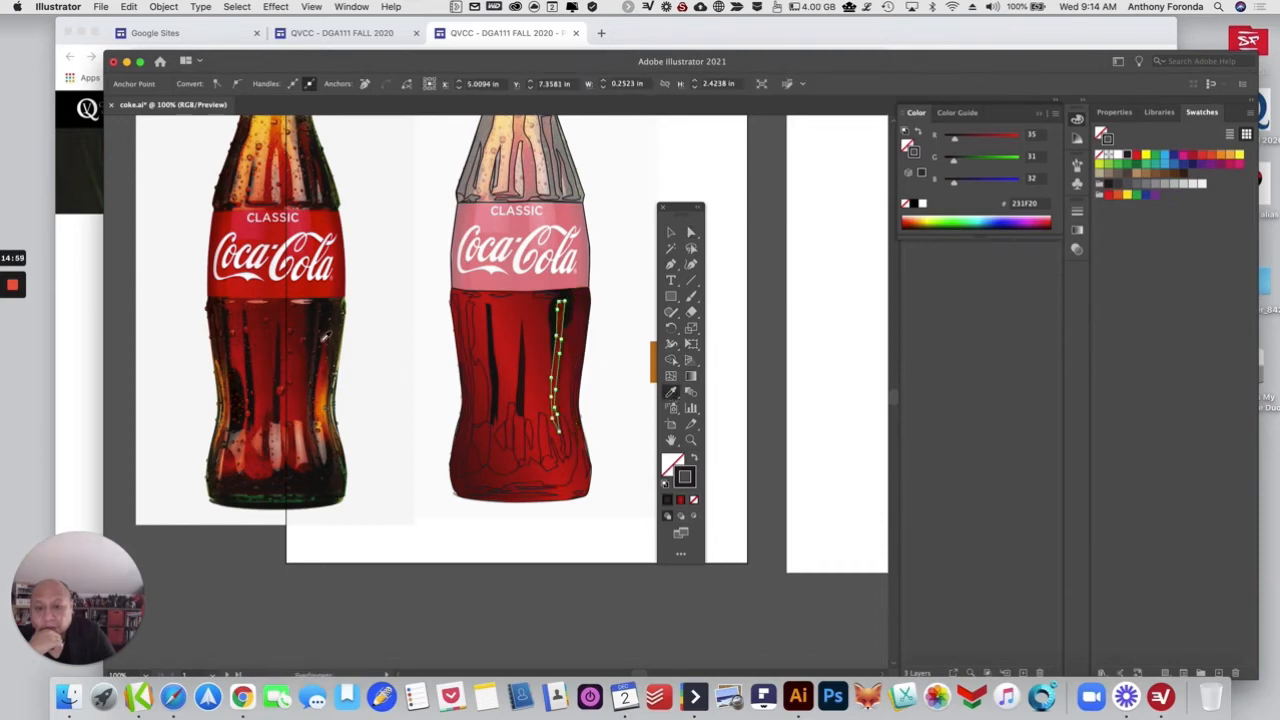
pyautogui.click(318, 340)
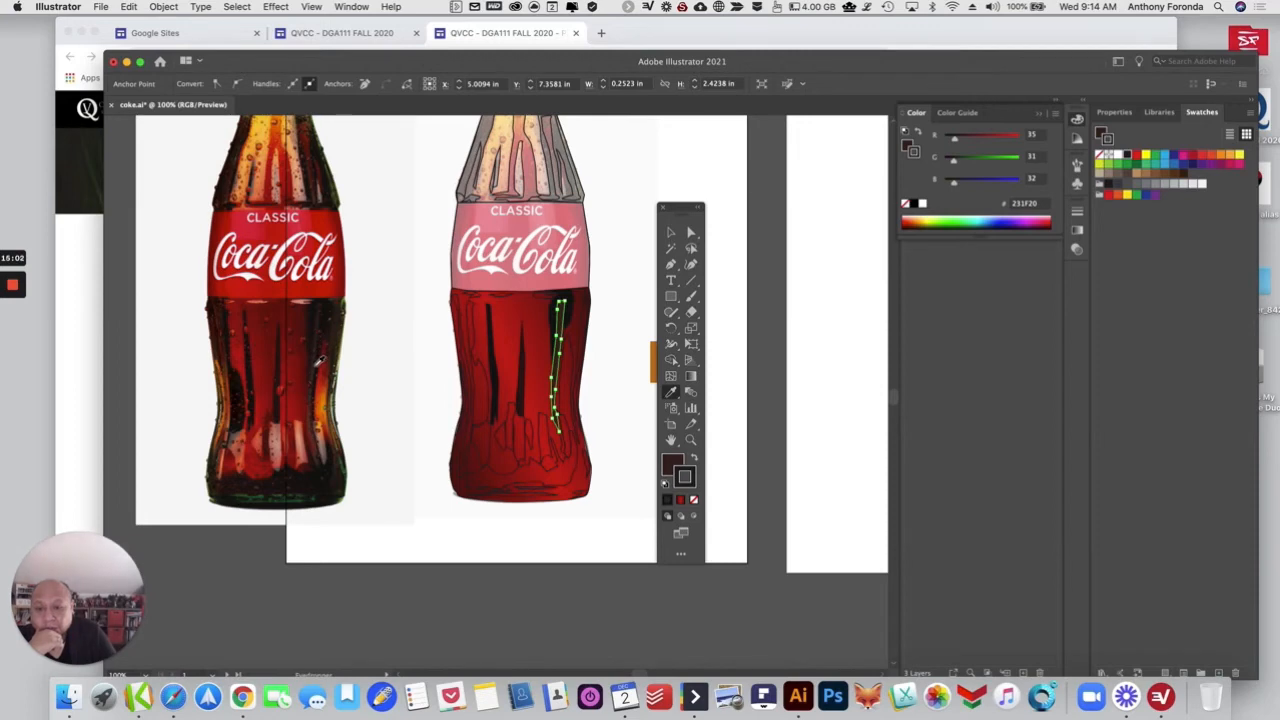
pyautogui.click(314, 366)
pyautogui.press('super+z')
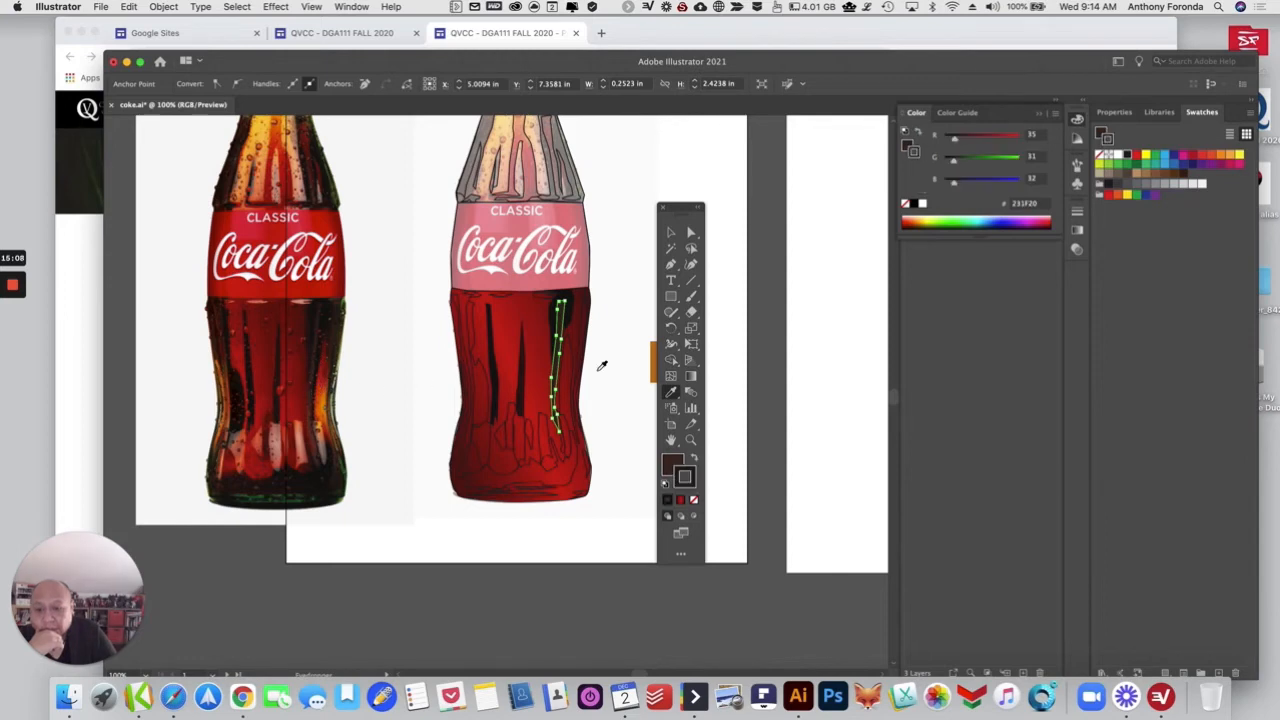
# Step: Remove the narrow strip's stroke and lighten its fill to #473A30
pyautogui.click(694, 499)
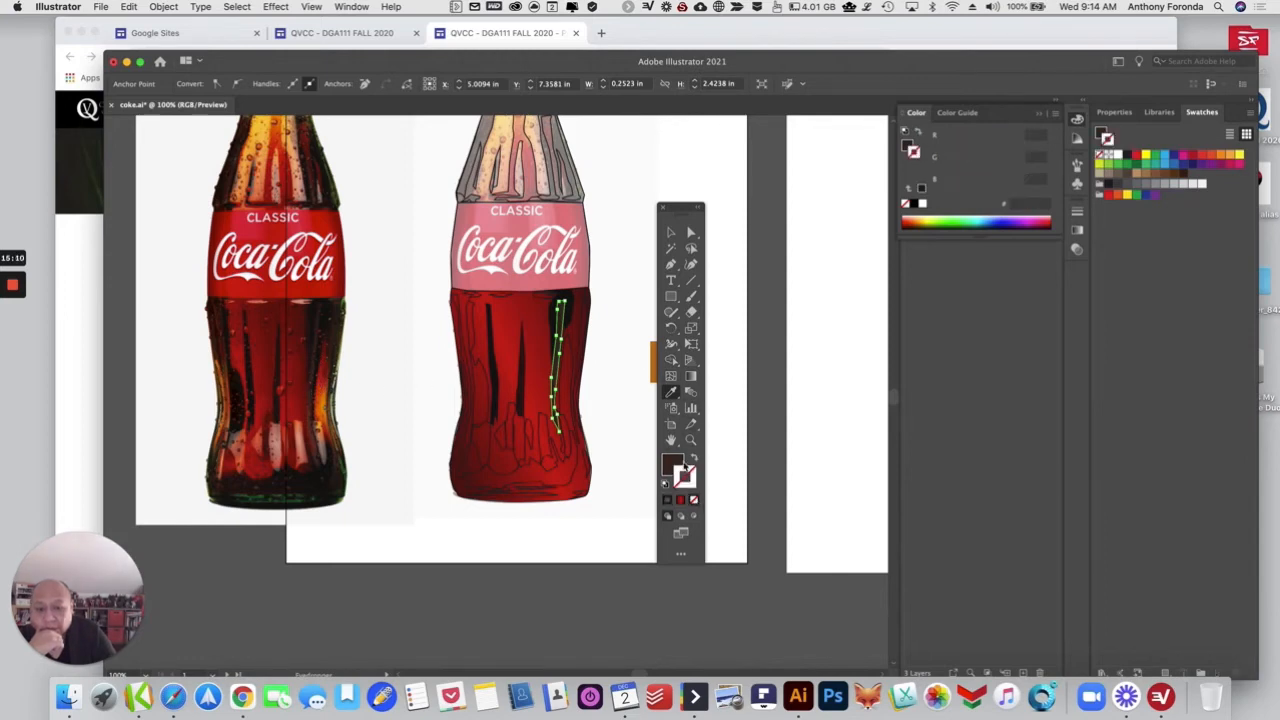
pyautogui.doubleClick(672, 465)
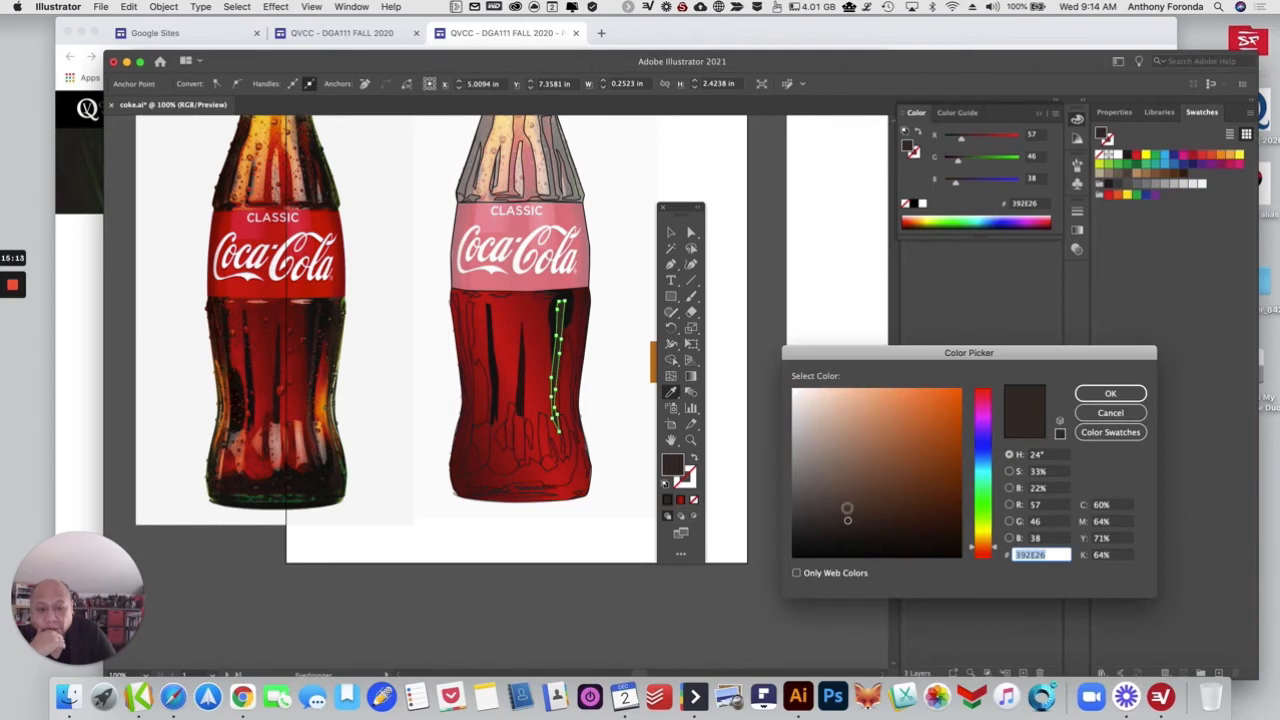
pyautogui.click(848, 500)
pyautogui.click(1129, 395)
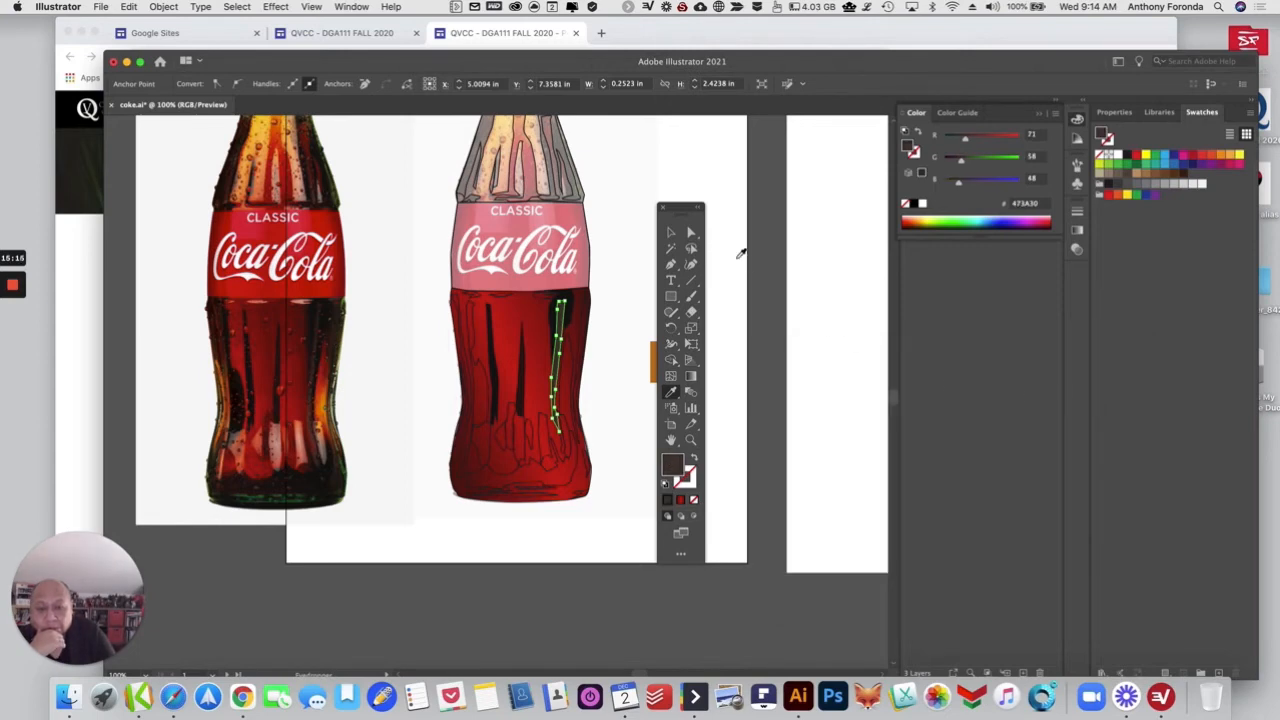
pyautogui.click(690, 232)
pyautogui.click(617, 294)
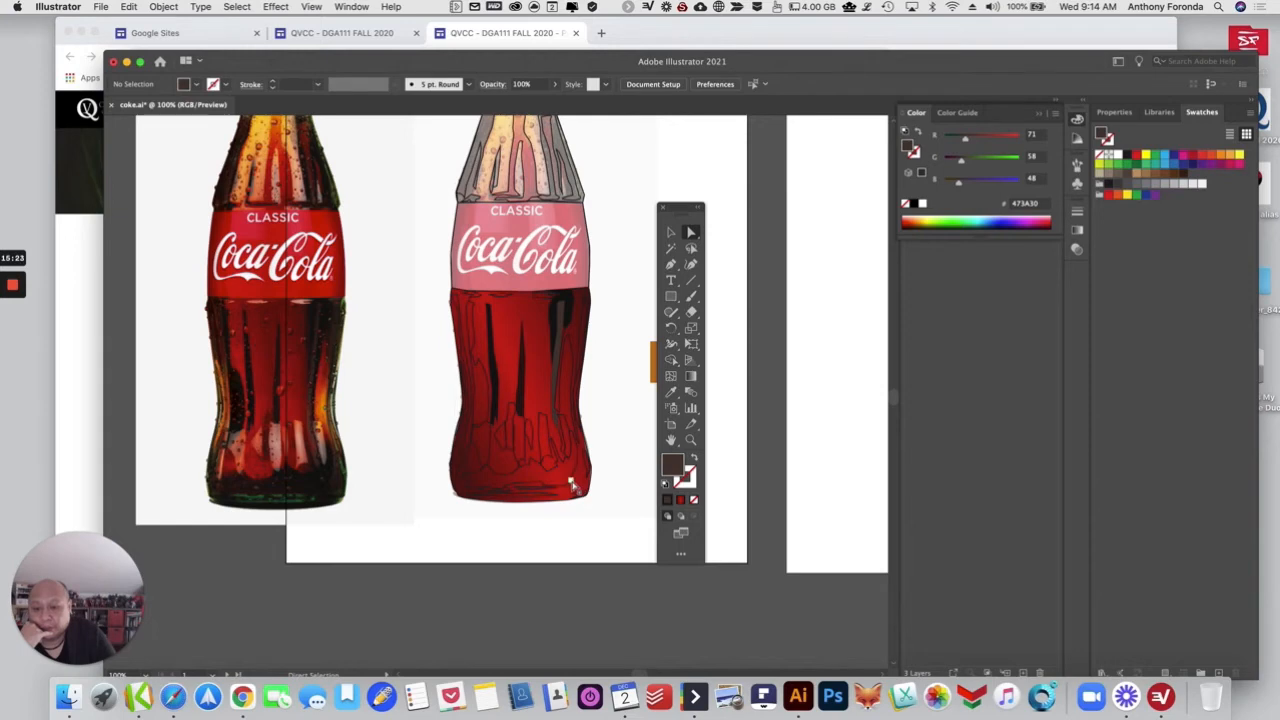
# Step: Fill the jagged shadow shape across the traced bottle's base with near-black #13120F sampled from the photo
pyautogui.click(572, 485)
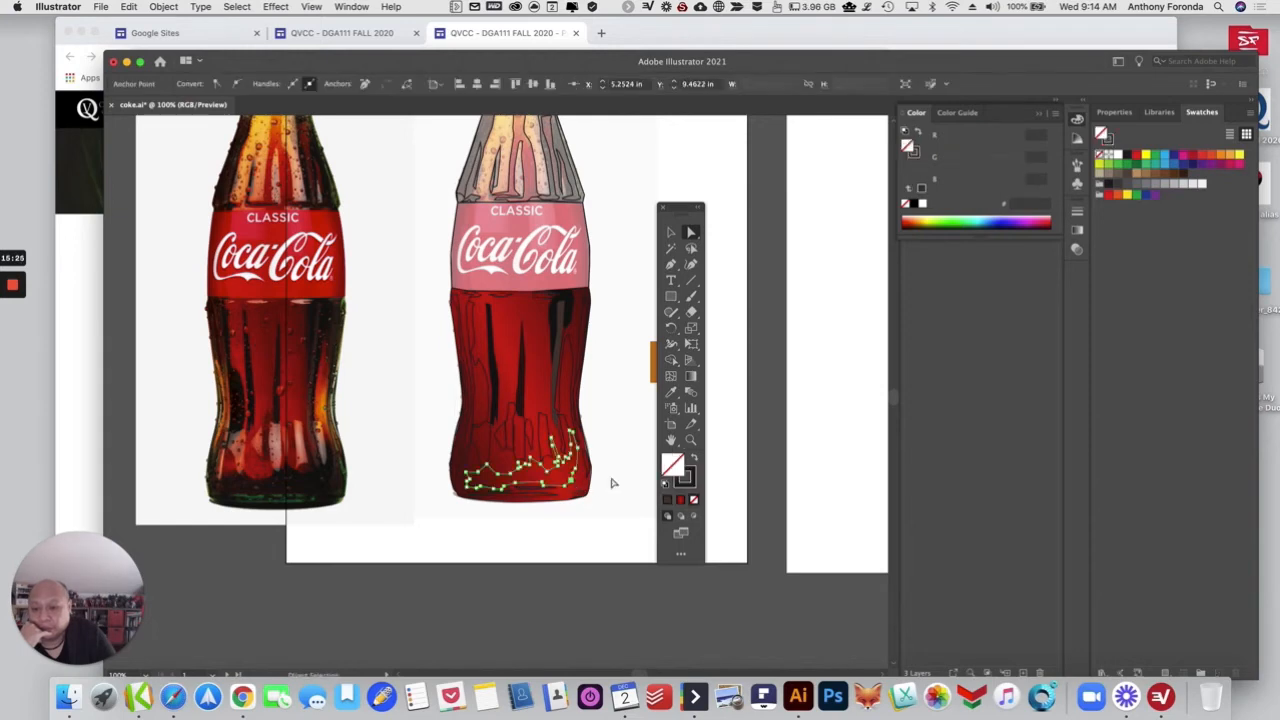
pyautogui.click(671, 392)
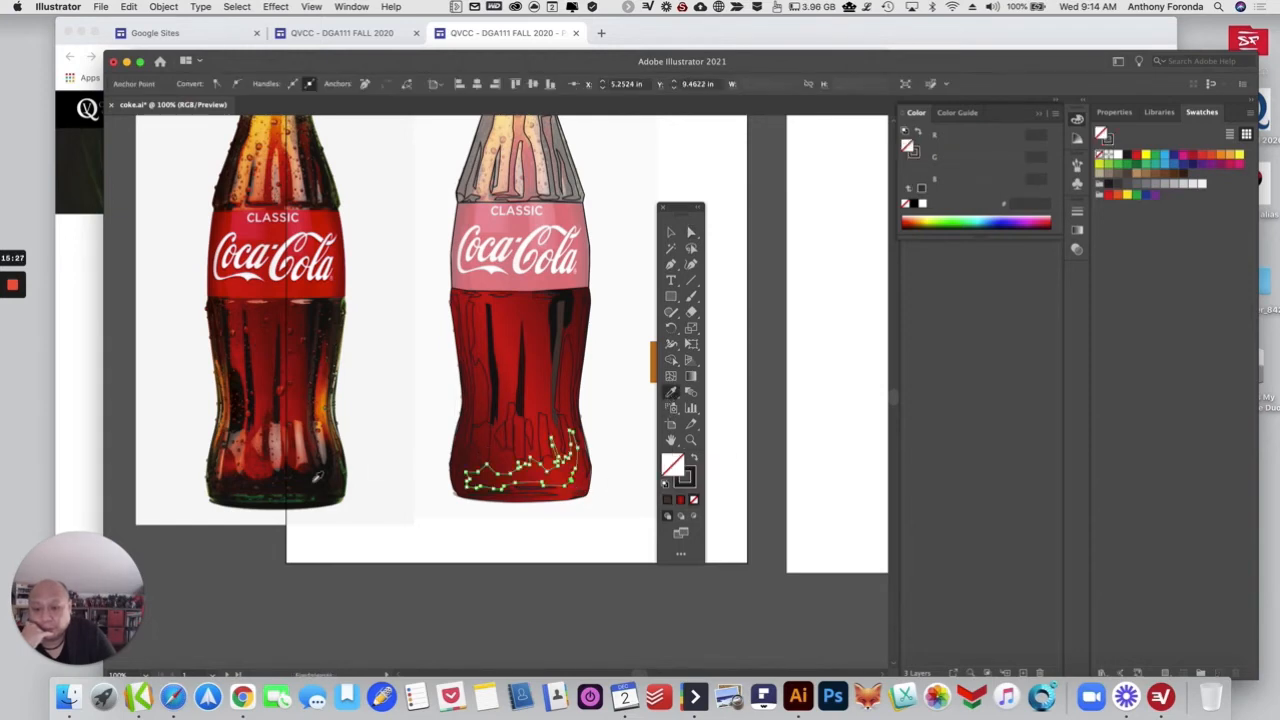
pyautogui.click(306, 476)
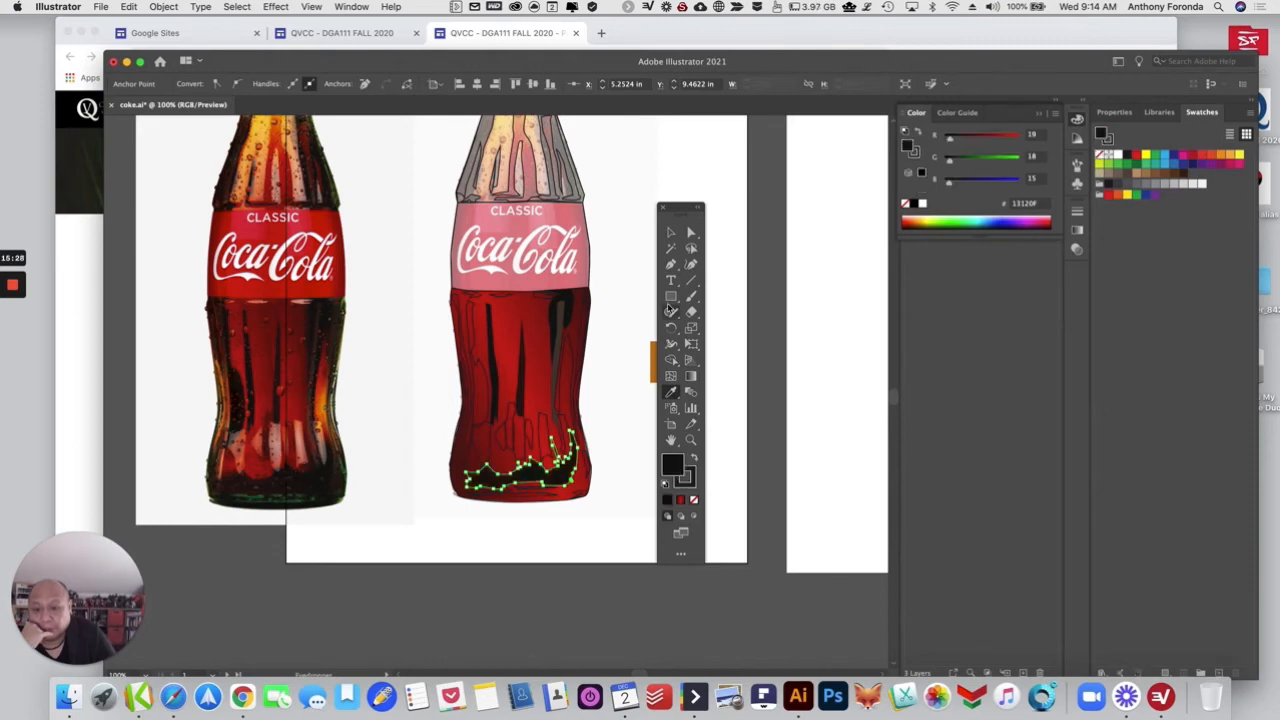
pyautogui.click(691, 232)
pyautogui.click(616, 320)
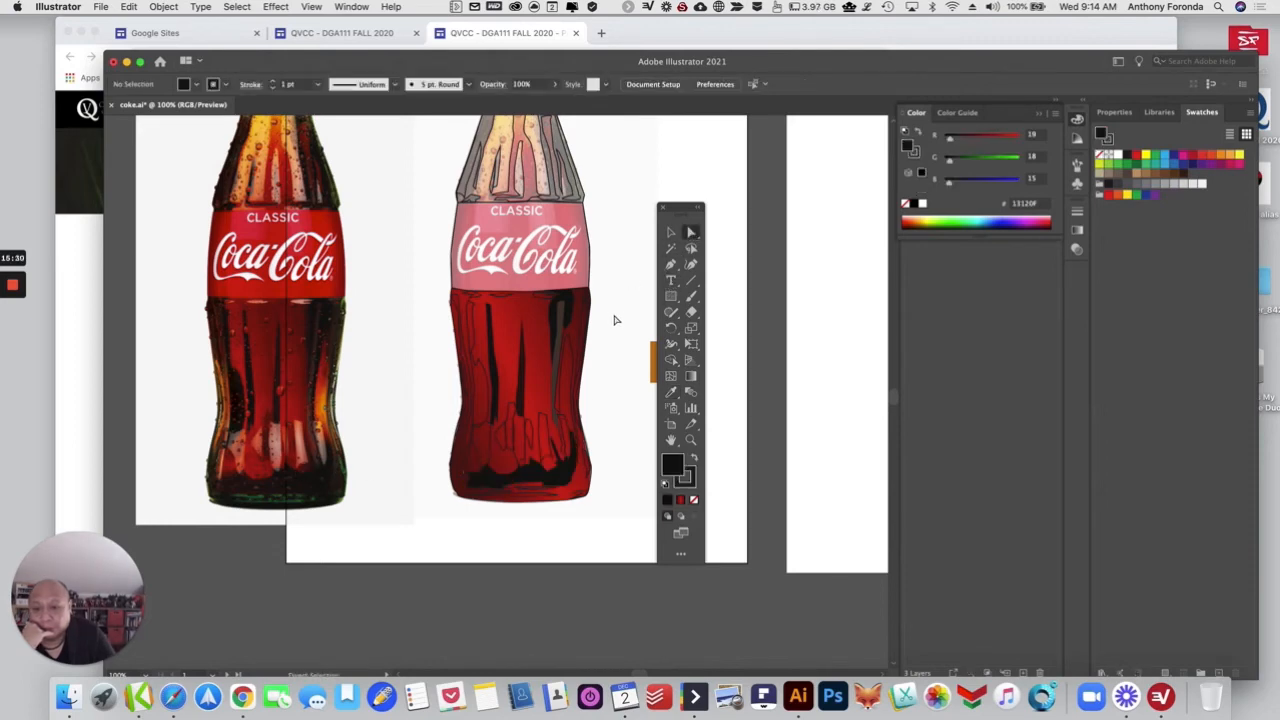
# Step: Fill the long shape along the traced bottle's right edge with dark brown sampled from the photo and remove its stroke
pyautogui.click(578, 358)
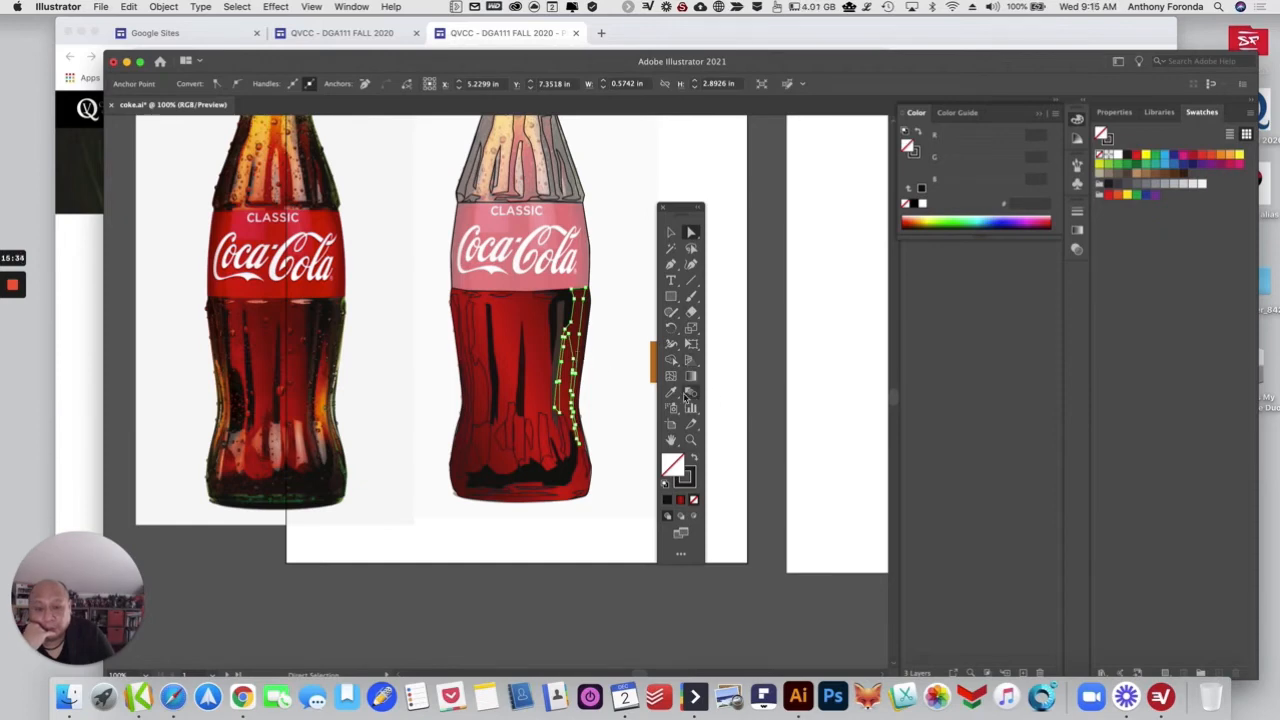
pyautogui.click(671, 392)
pyautogui.click(335, 337)
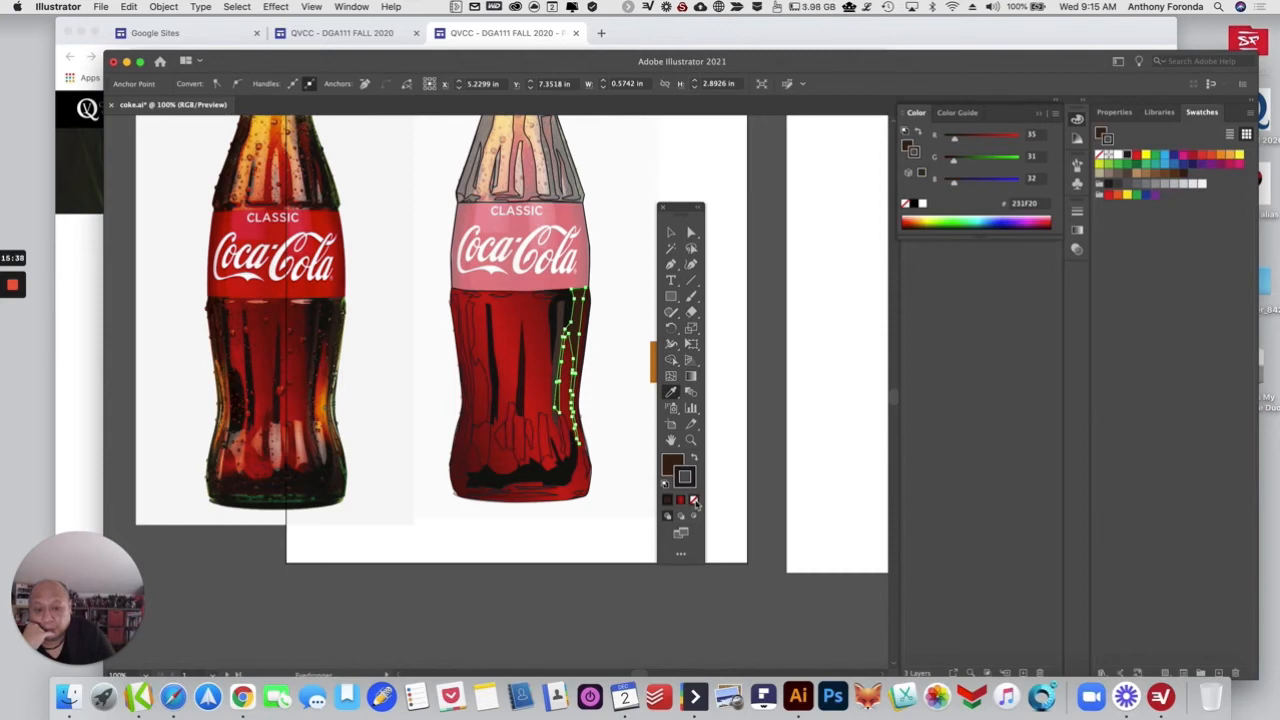
pyautogui.click(690, 485)
pyautogui.click(691, 232)
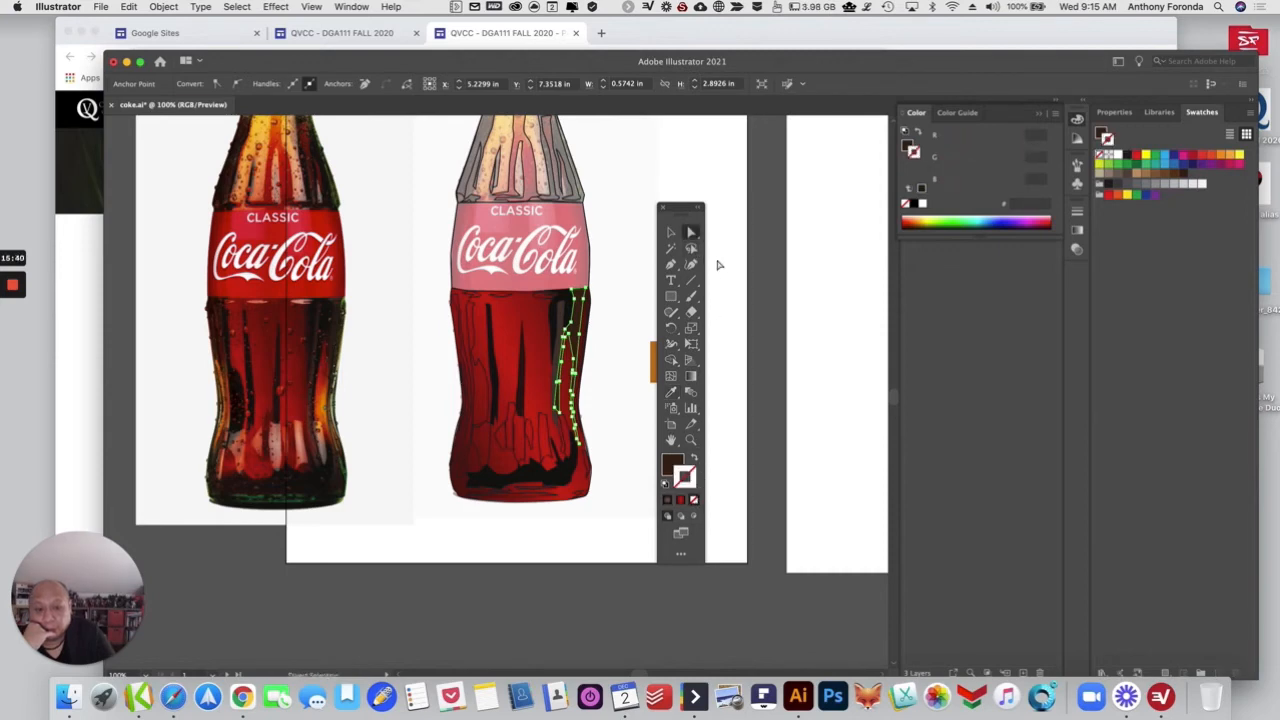
pyautogui.click(717, 266)
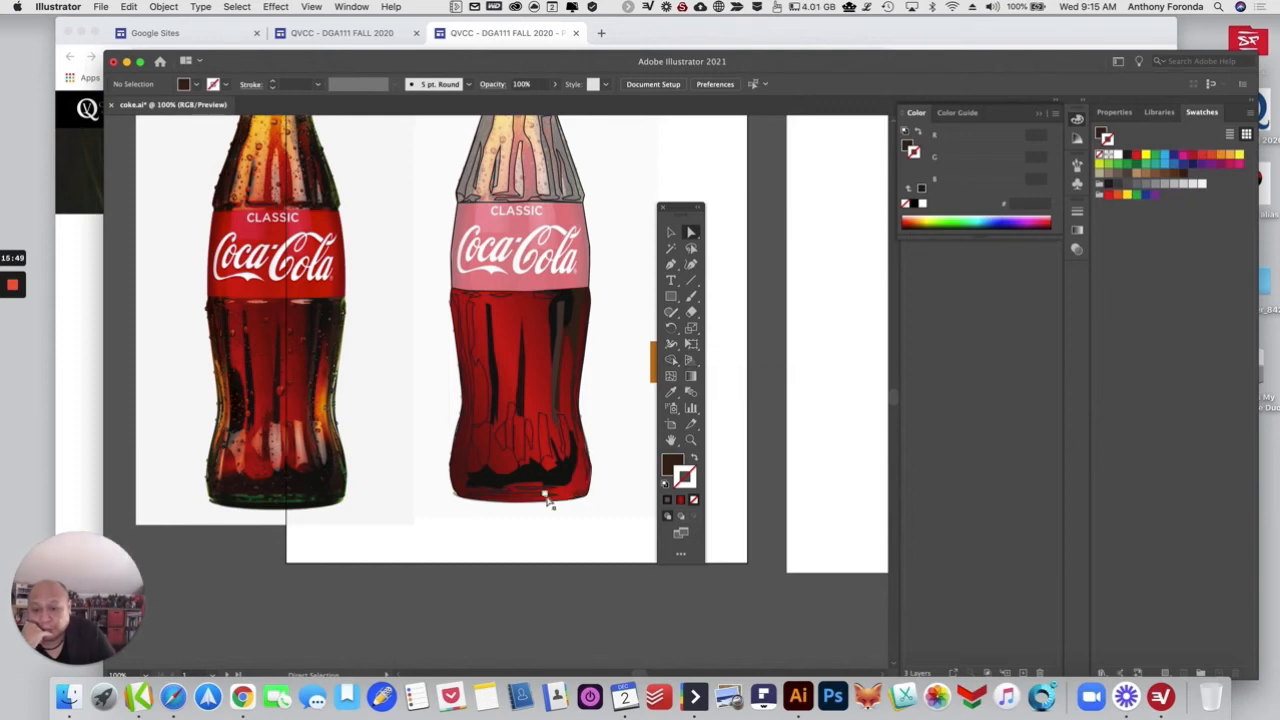
# Step: Fill the leftmost reflection shape above the base shadow with orange-red sampled from the photo and remove its stroke
pyautogui.click(548, 500)
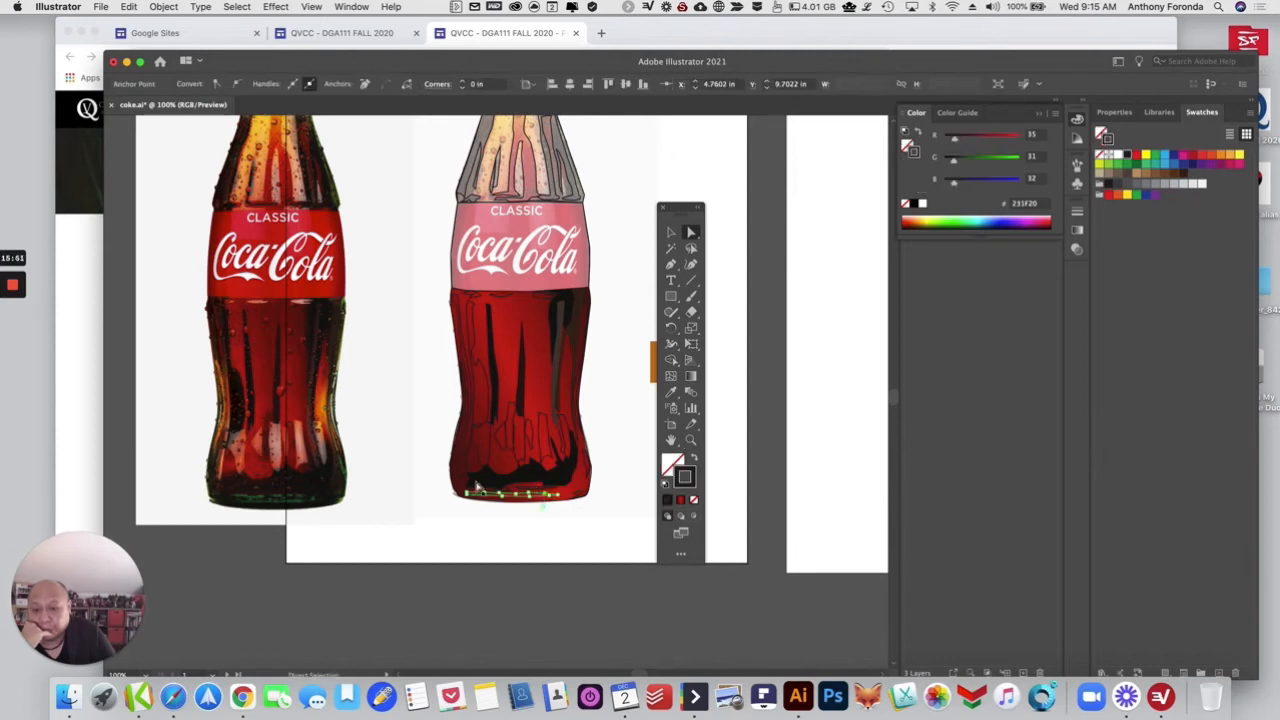
pyautogui.click(470, 476)
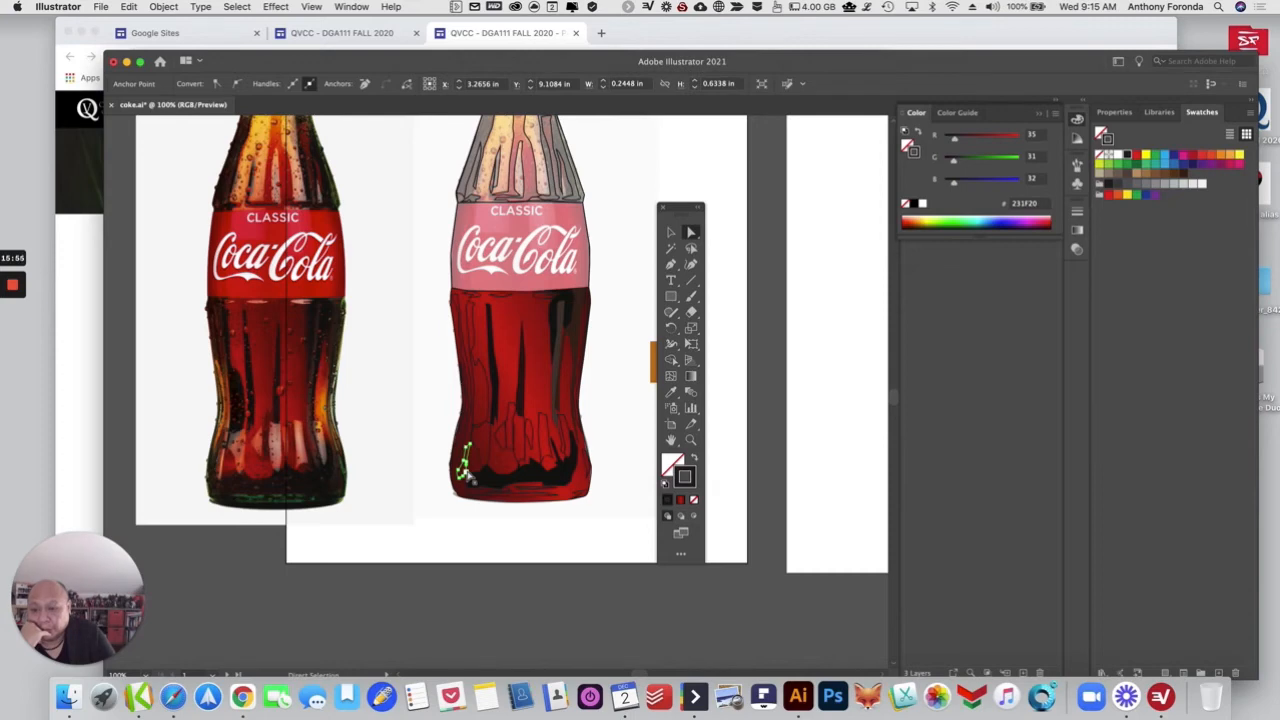
pyautogui.click(478, 459)
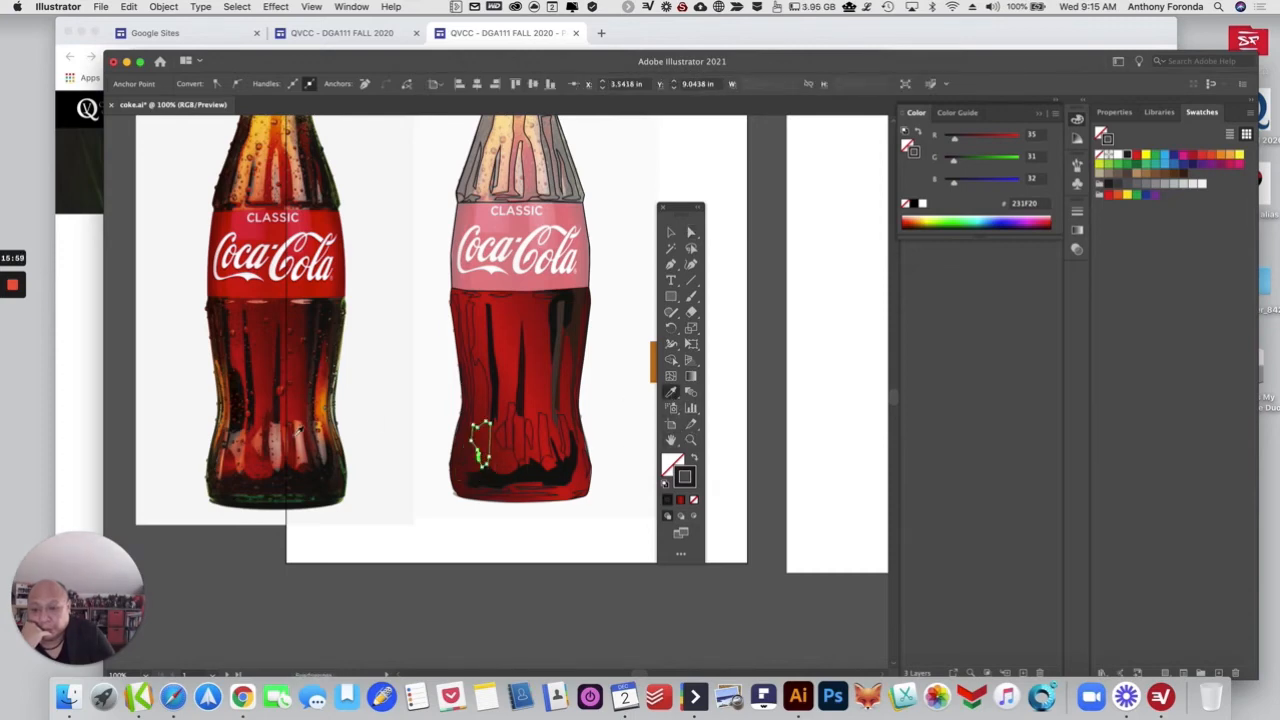
pyautogui.click(241, 452)
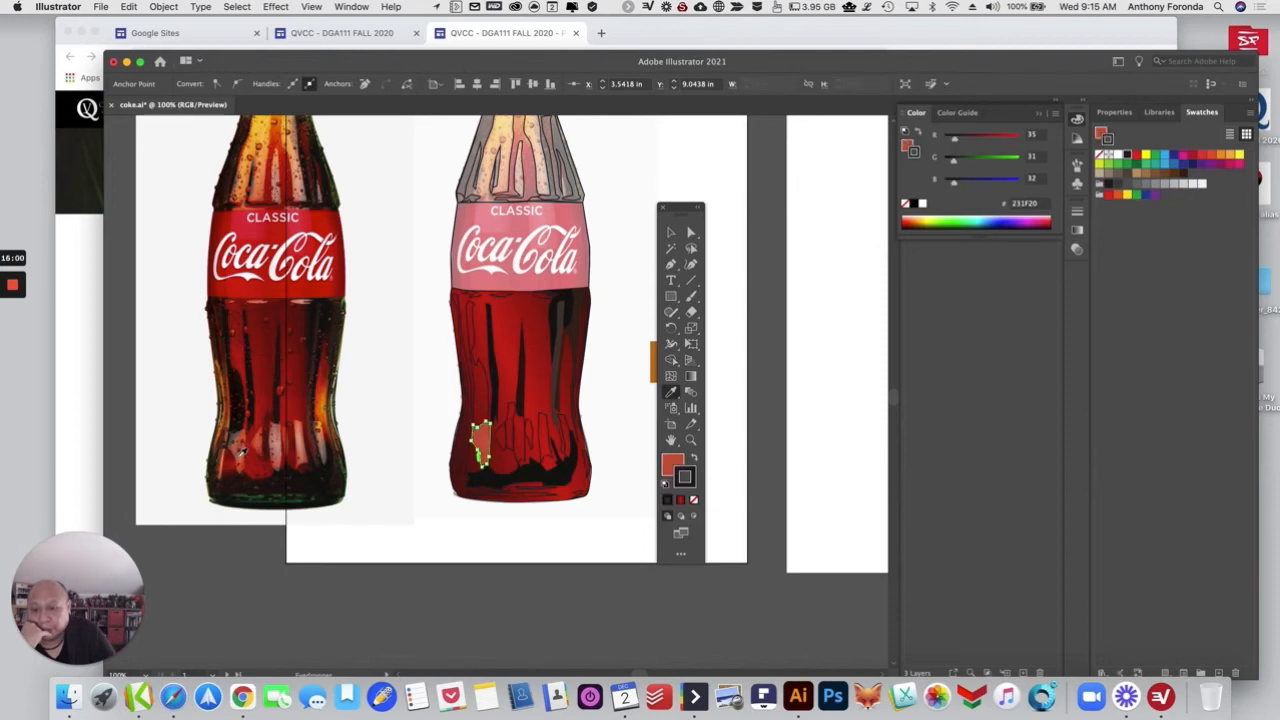
pyautogui.click(691, 232)
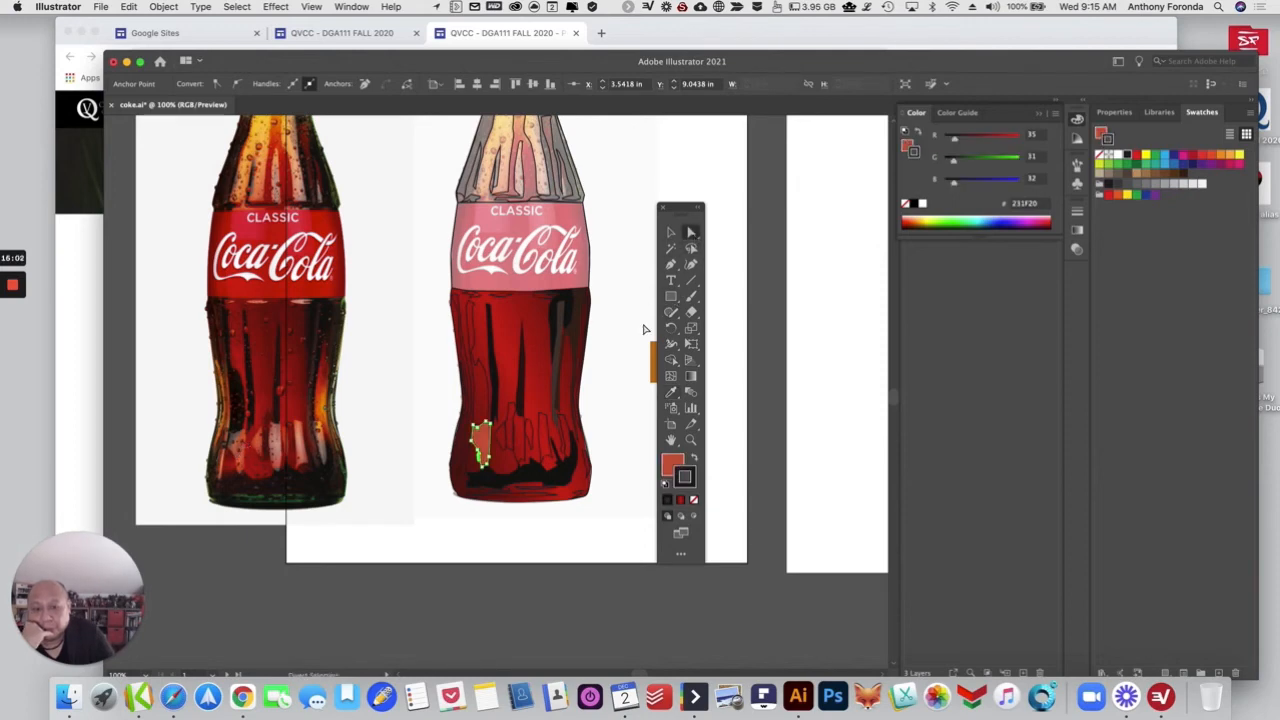
pyautogui.click(646, 330)
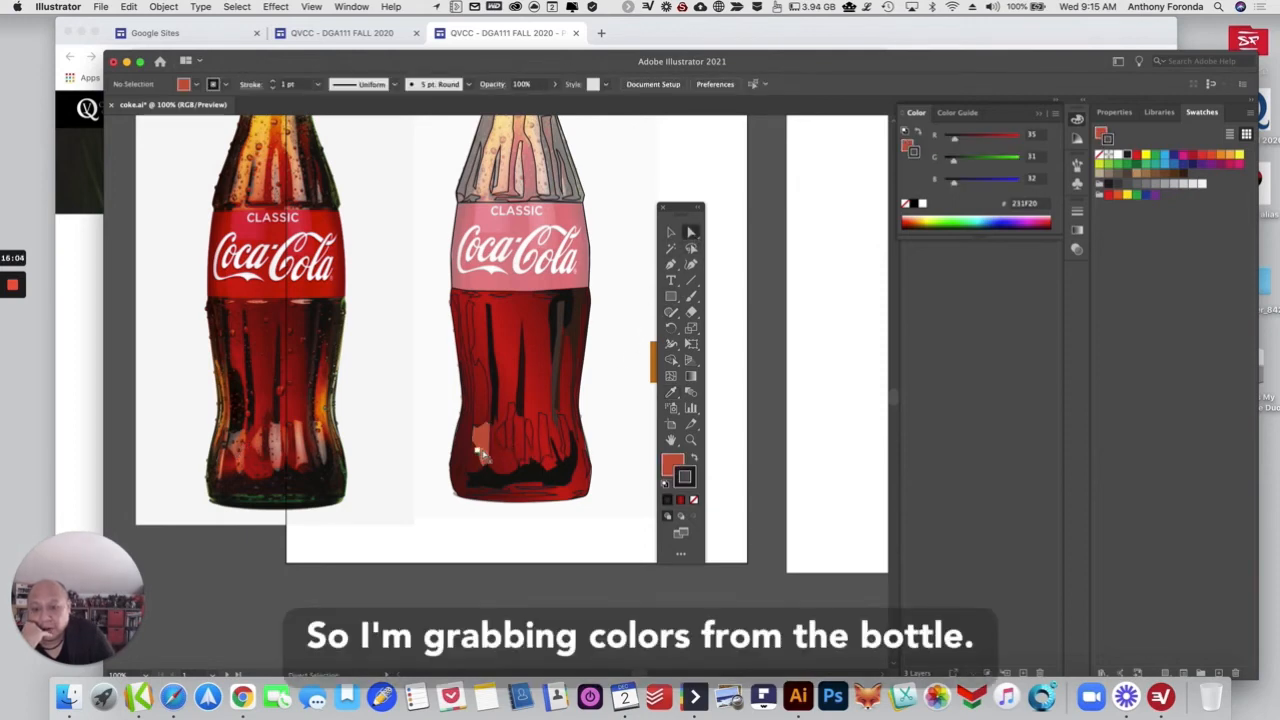
pyautogui.click(482, 450)
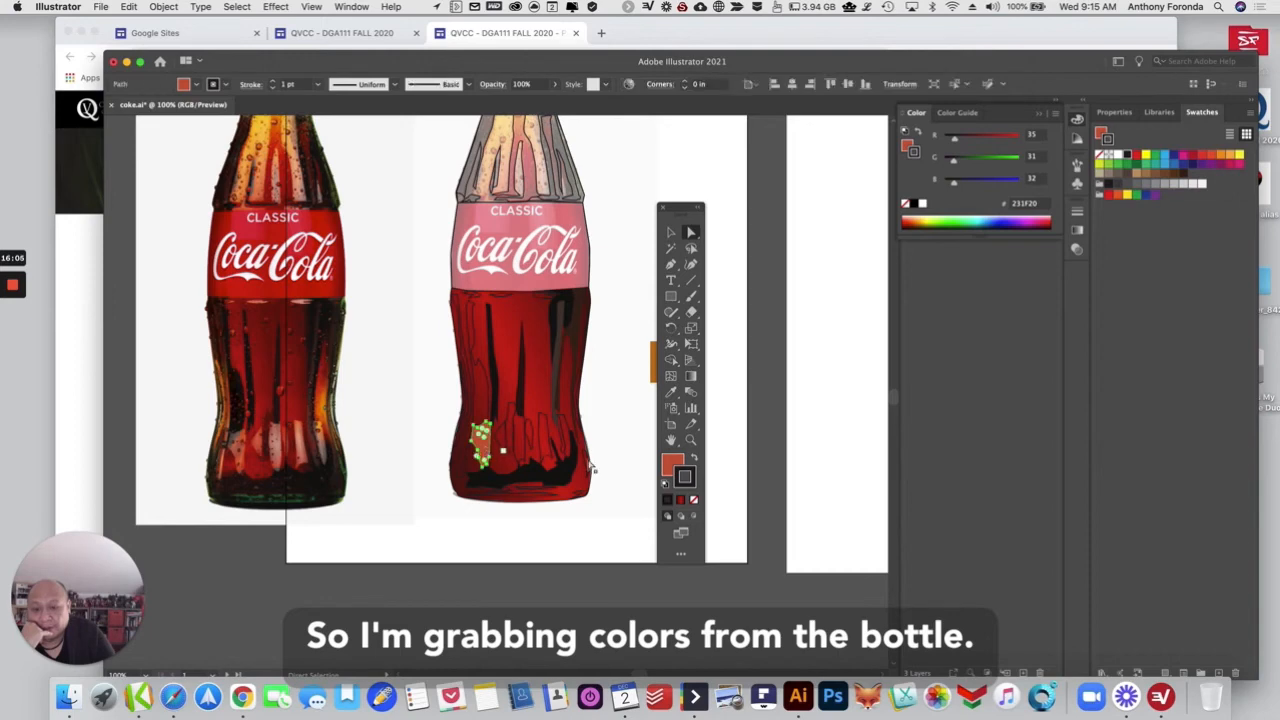
pyautogui.click(694, 499)
pyautogui.click(725, 503)
# Step: Fill the small reflection shape beside the orange-red one with a lighter orange-red sampled from the photo
pyautogui.click(671, 391)
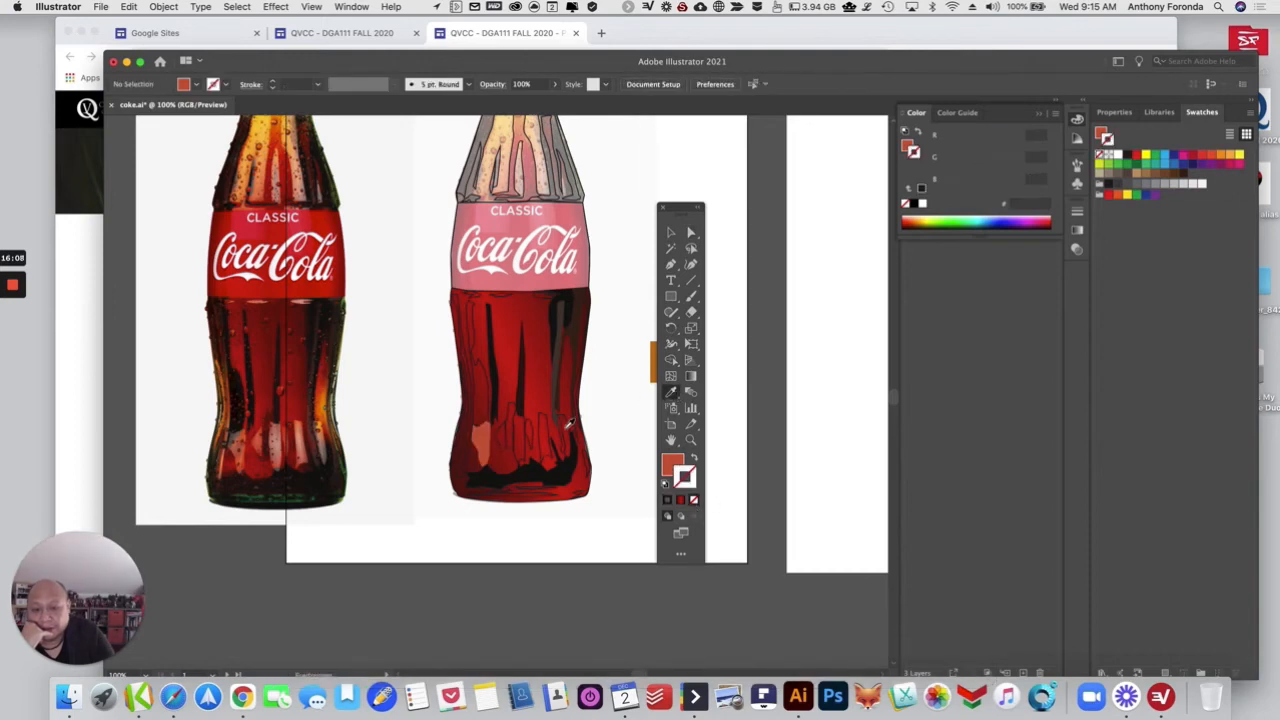
pyautogui.click(691, 232)
pyautogui.click(507, 452)
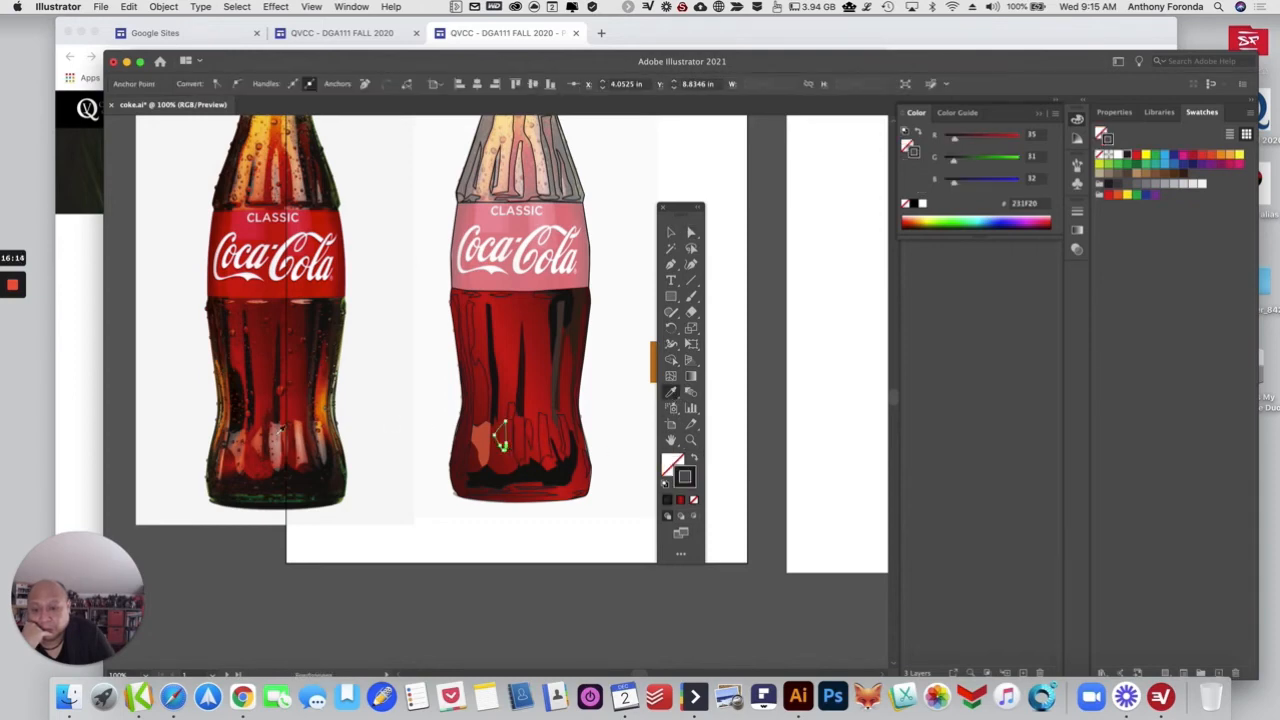
pyautogui.click(257, 436)
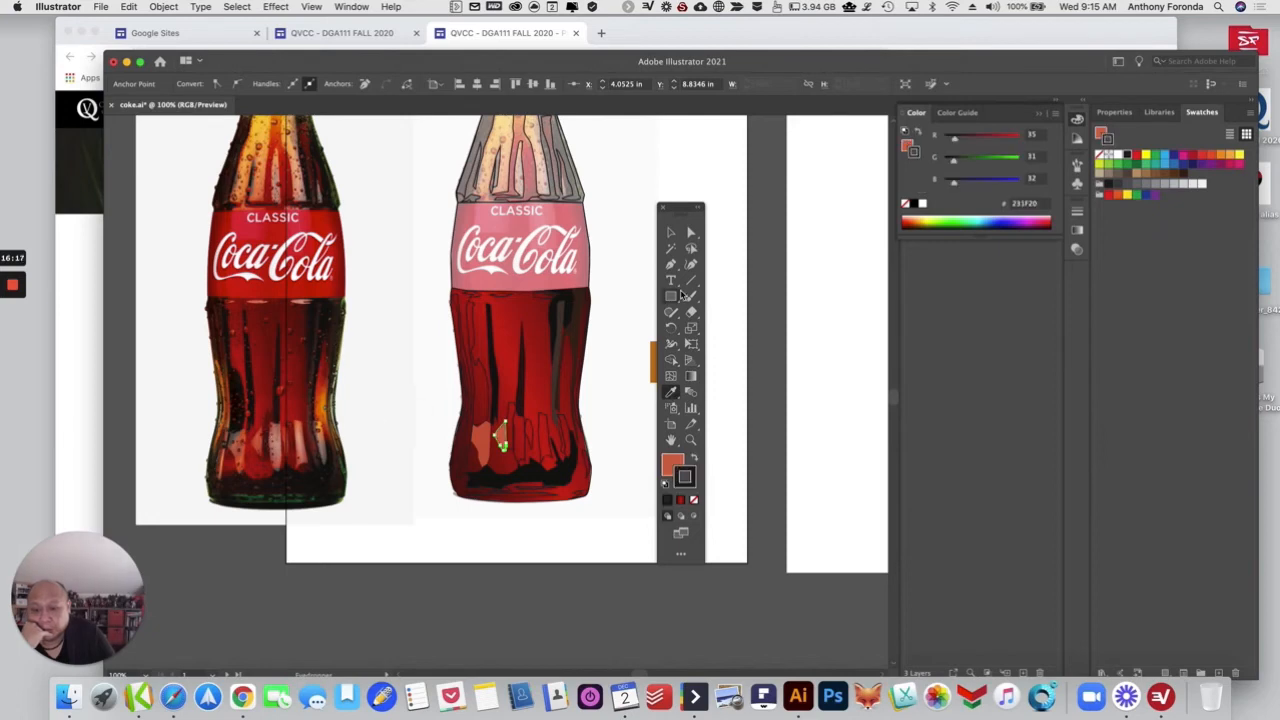
pyautogui.click(691, 232)
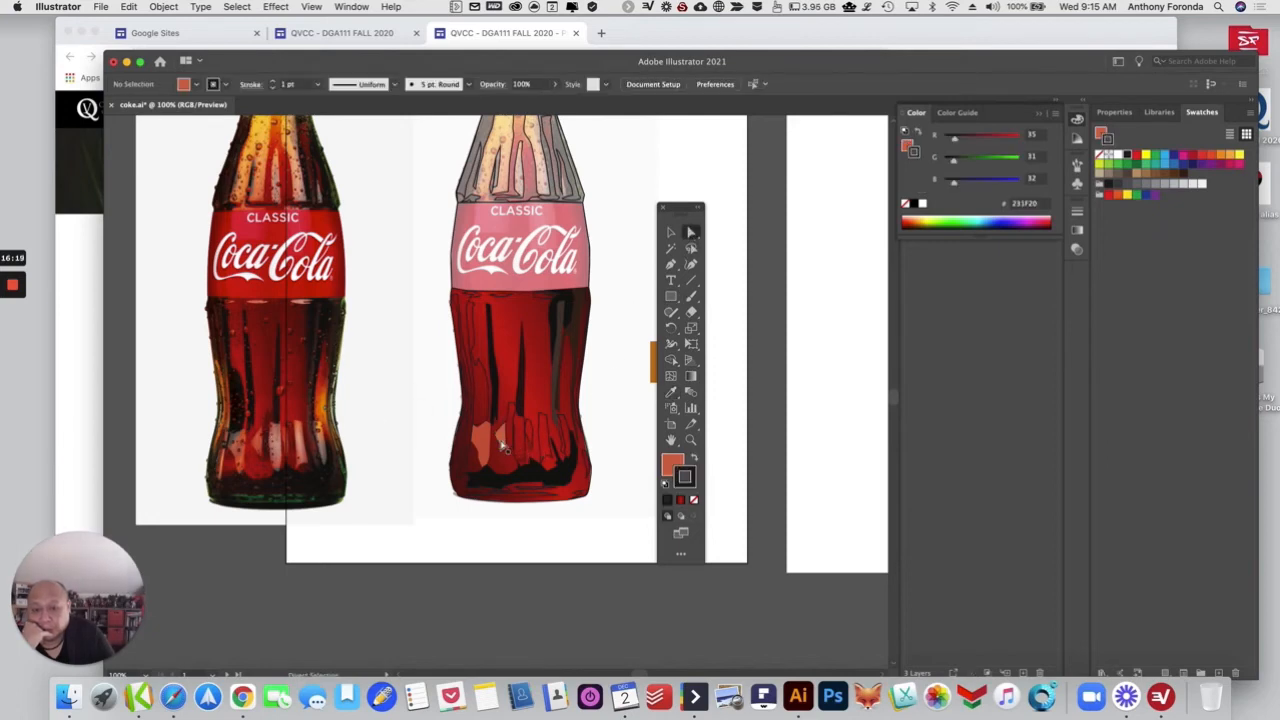
# Step: Remove the stroke from the small lighter orange-red reflection shape above the traced bottle's base shadow
pyautogui.click(694, 500)
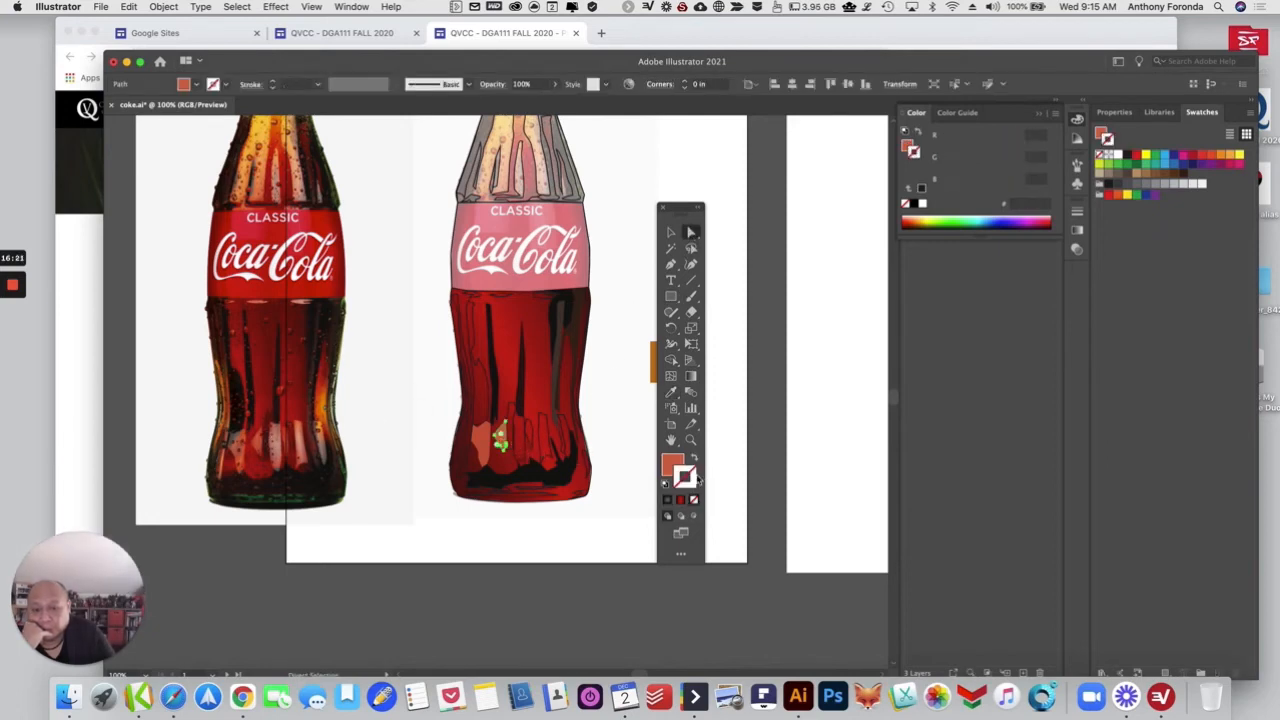
pyautogui.click(649, 322)
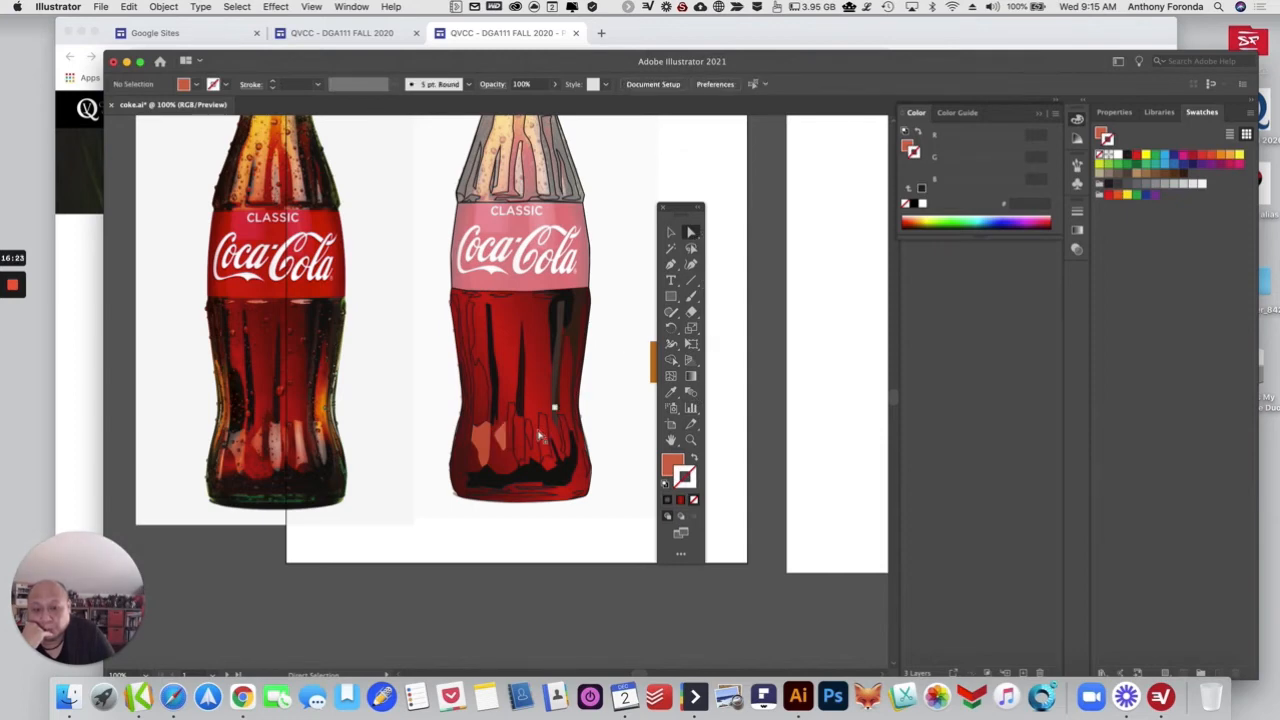
# Step: Fill the narrow vertical shape beside the lighter orange-red reflection with dark red #541710 sampled from the photo and remove its stroke
pyautogui.click(508, 415)
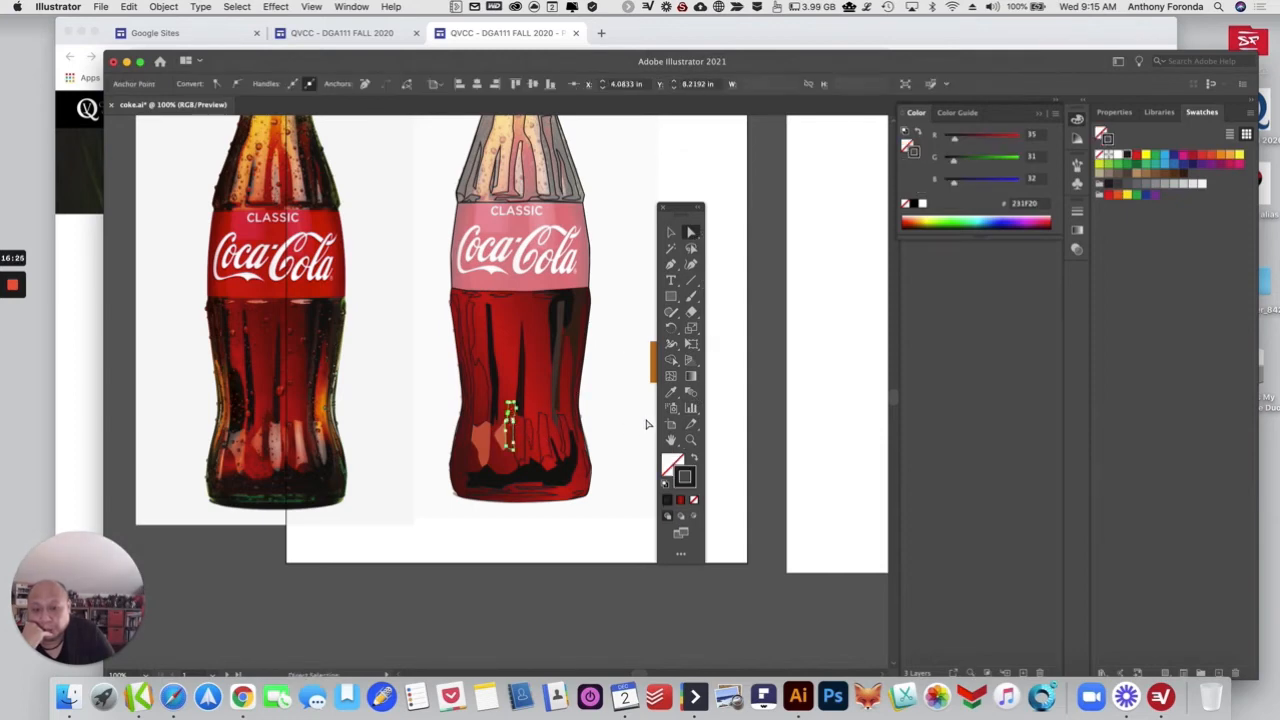
pyautogui.click(672, 396)
pyautogui.click(272, 428)
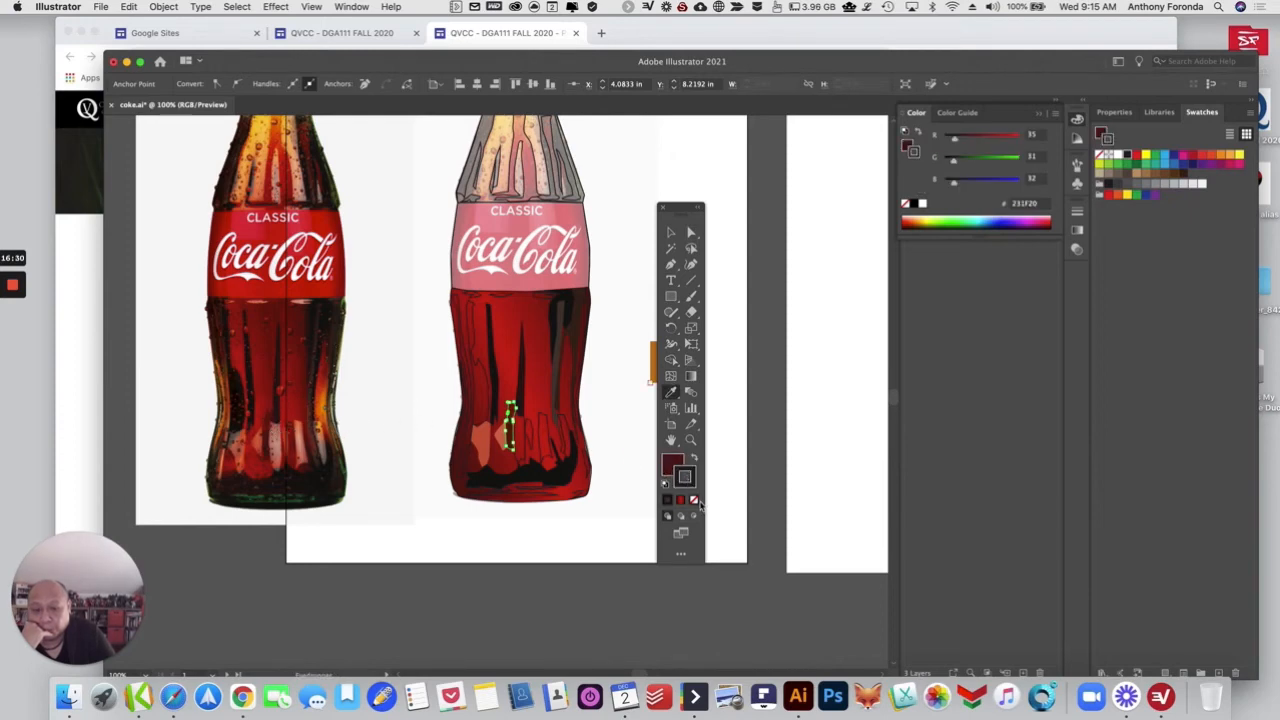
pyautogui.click(695, 500)
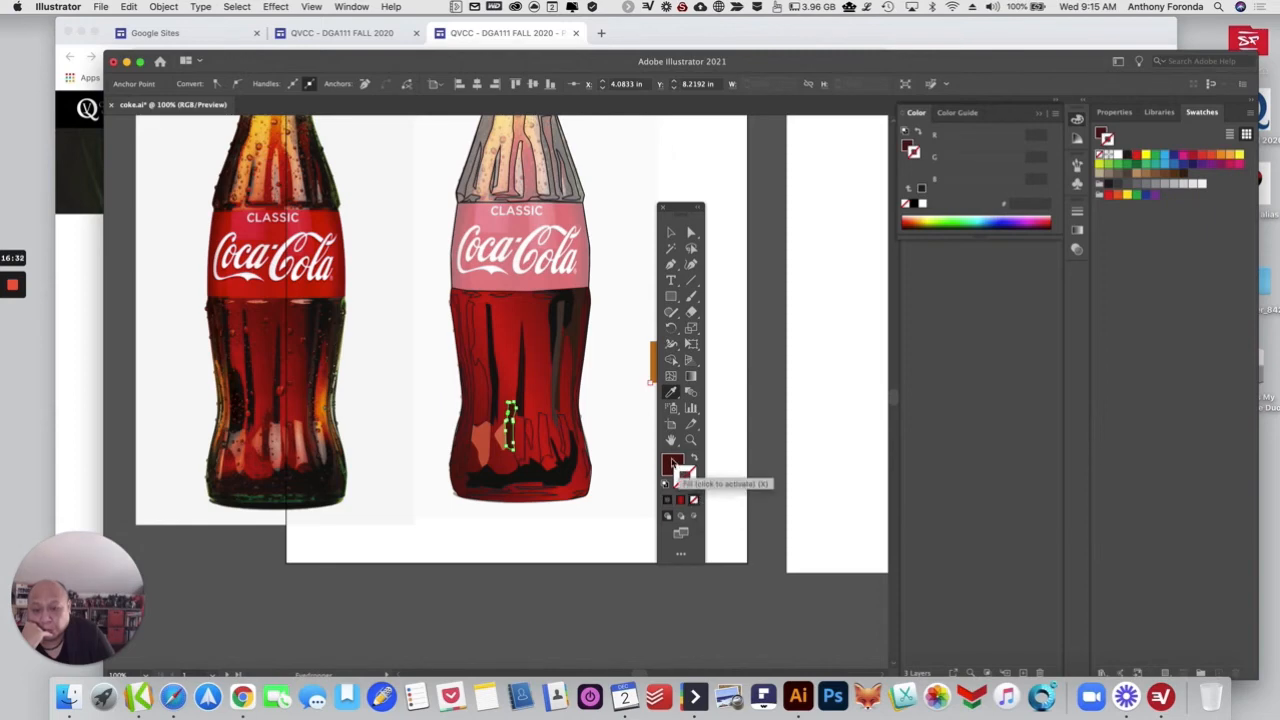
# Step: Brighten the narrow vertical shape's fill to red #7A221B
pyautogui.doubleClick(672, 463)
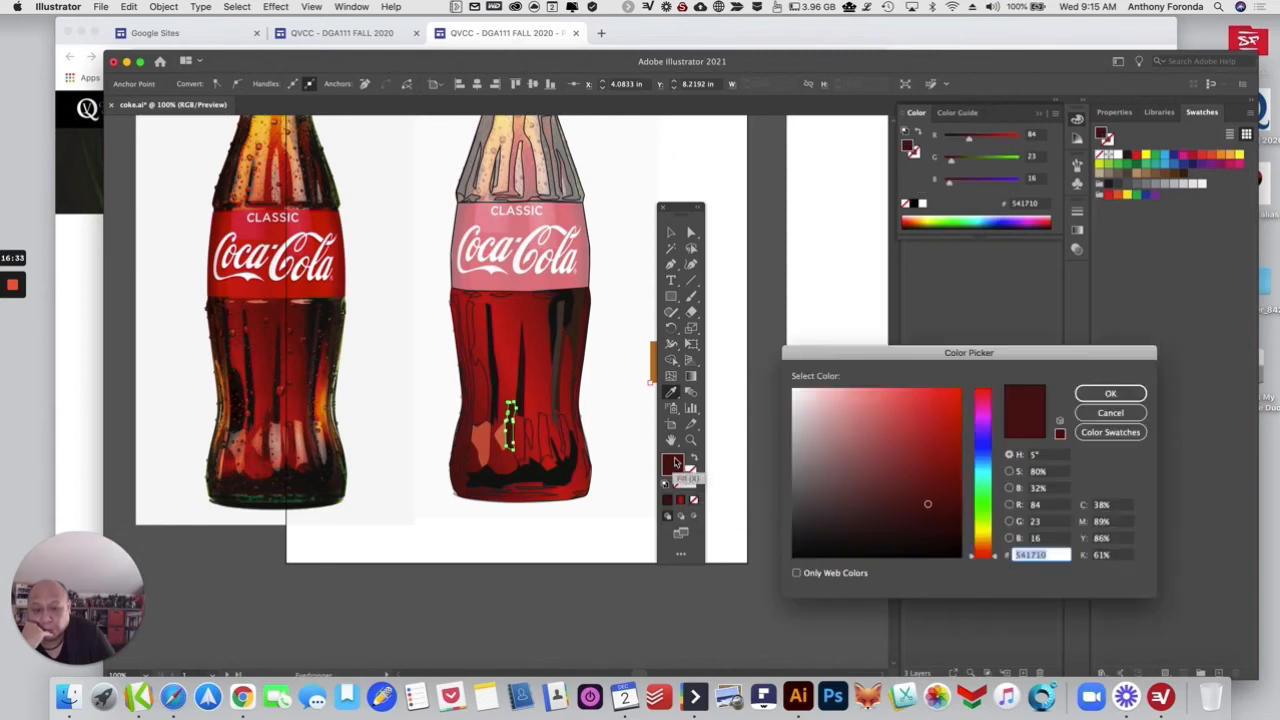
pyautogui.click(923, 476)
pyautogui.click(1108, 394)
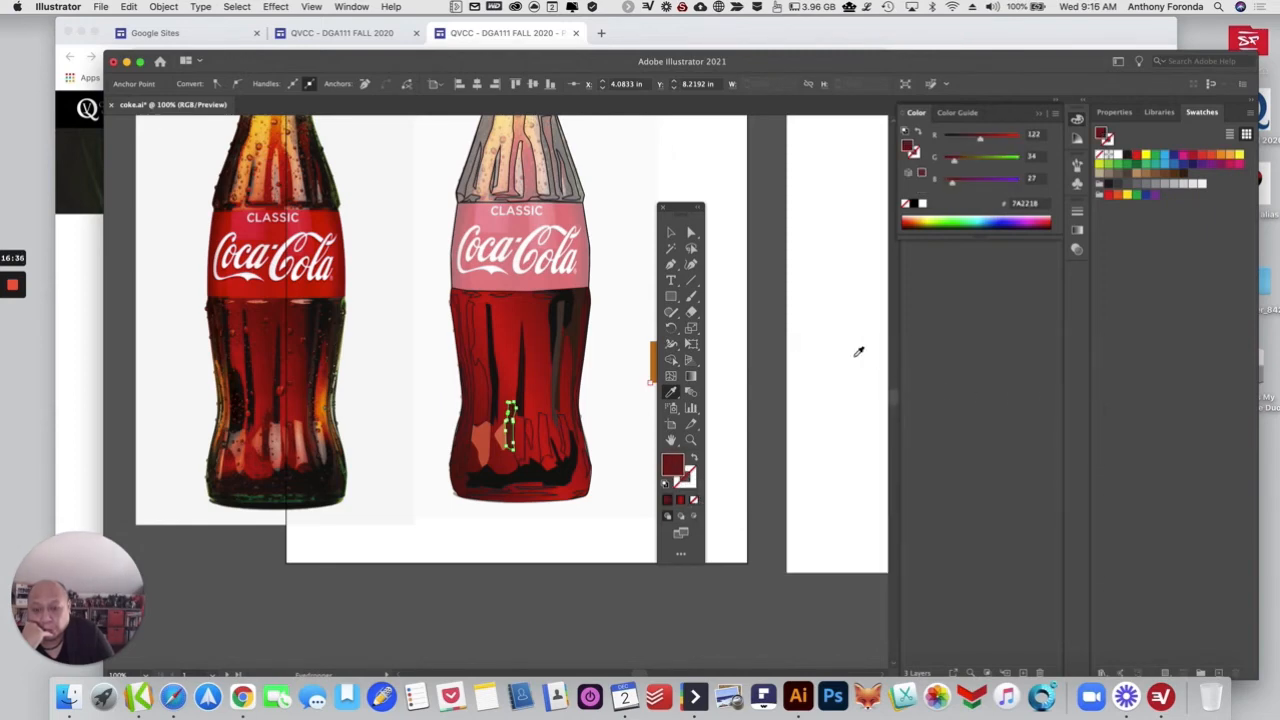
pyautogui.click(691, 232)
pyautogui.click(628, 289)
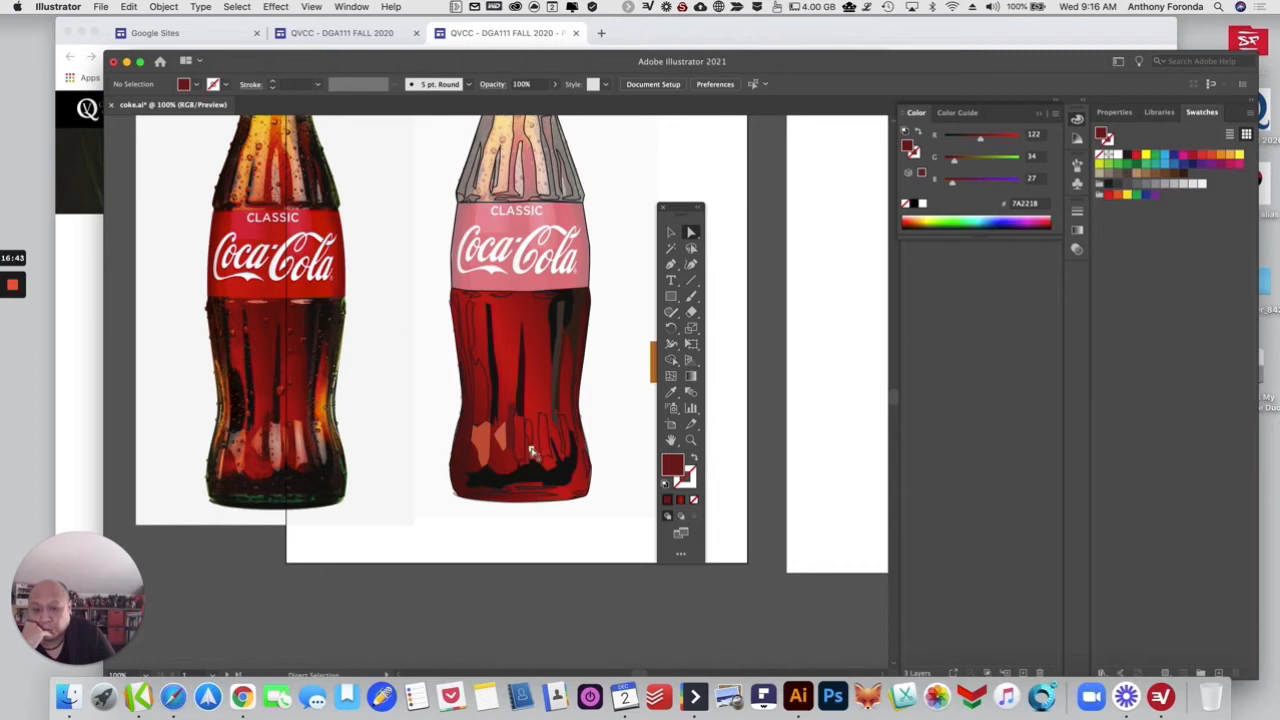
# Step: Fill the central reflection shape above the base shadow with dusty pink #C68F80 sampled from the photo and remove its stroke
pyautogui.click(528, 452)
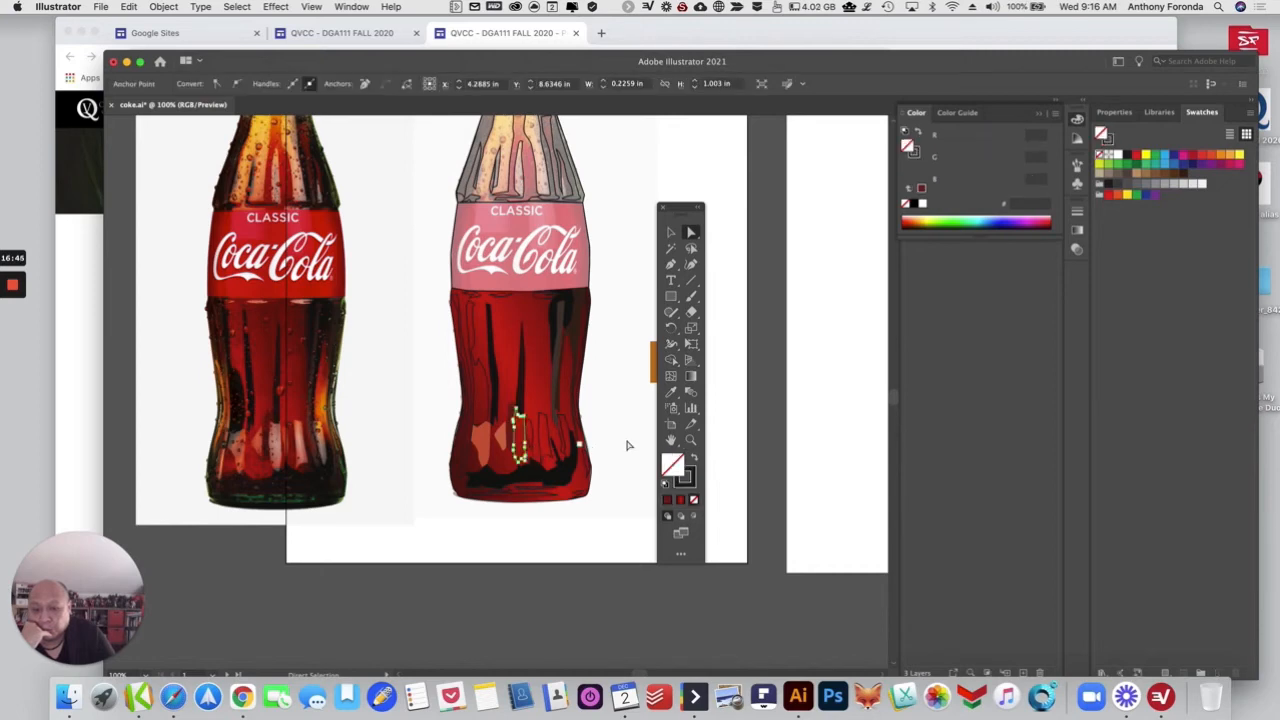
pyautogui.press('i')
pyautogui.click(279, 435)
pyautogui.click(691, 232)
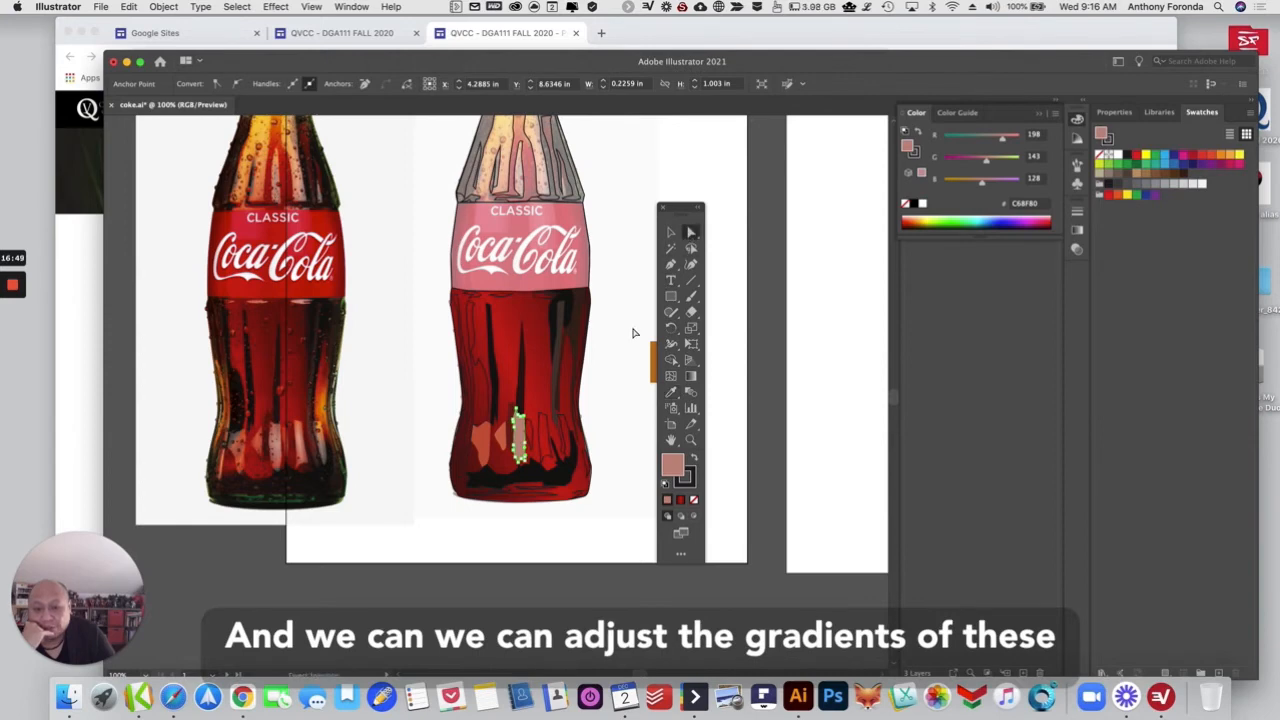
pyautogui.click(633, 333)
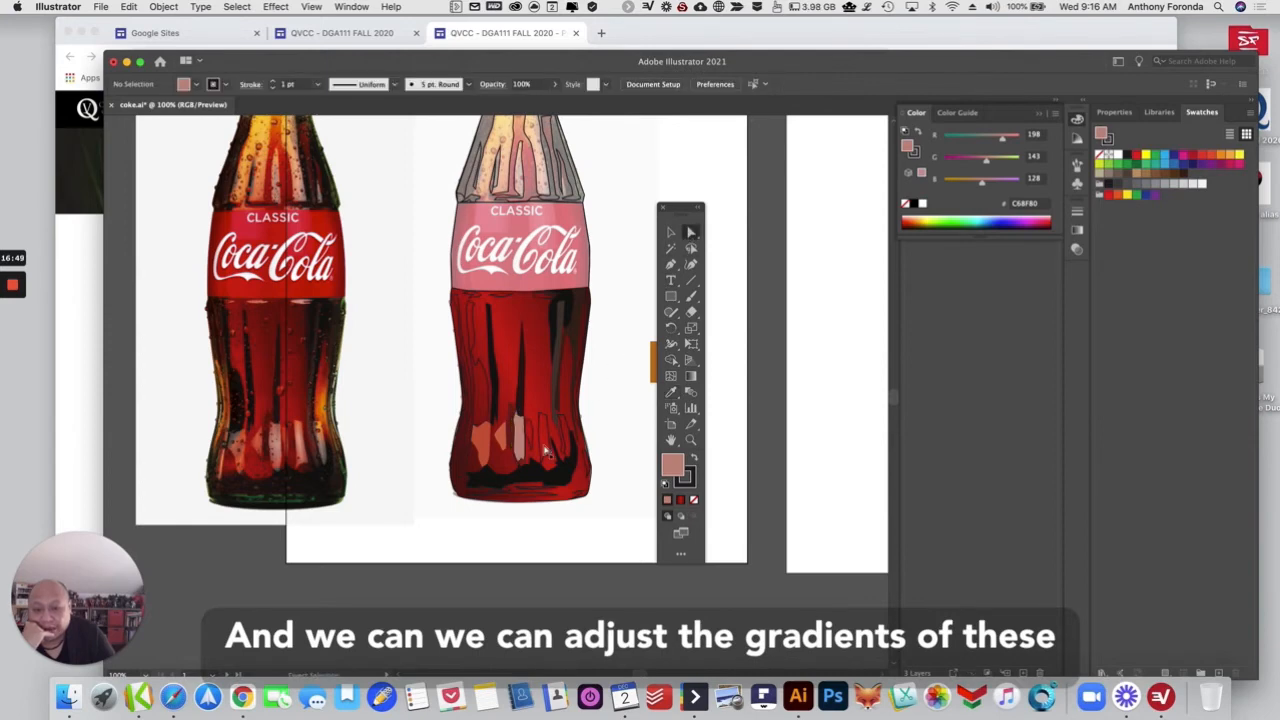
pyautogui.click(688, 482)
pyautogui.click(694, 499)
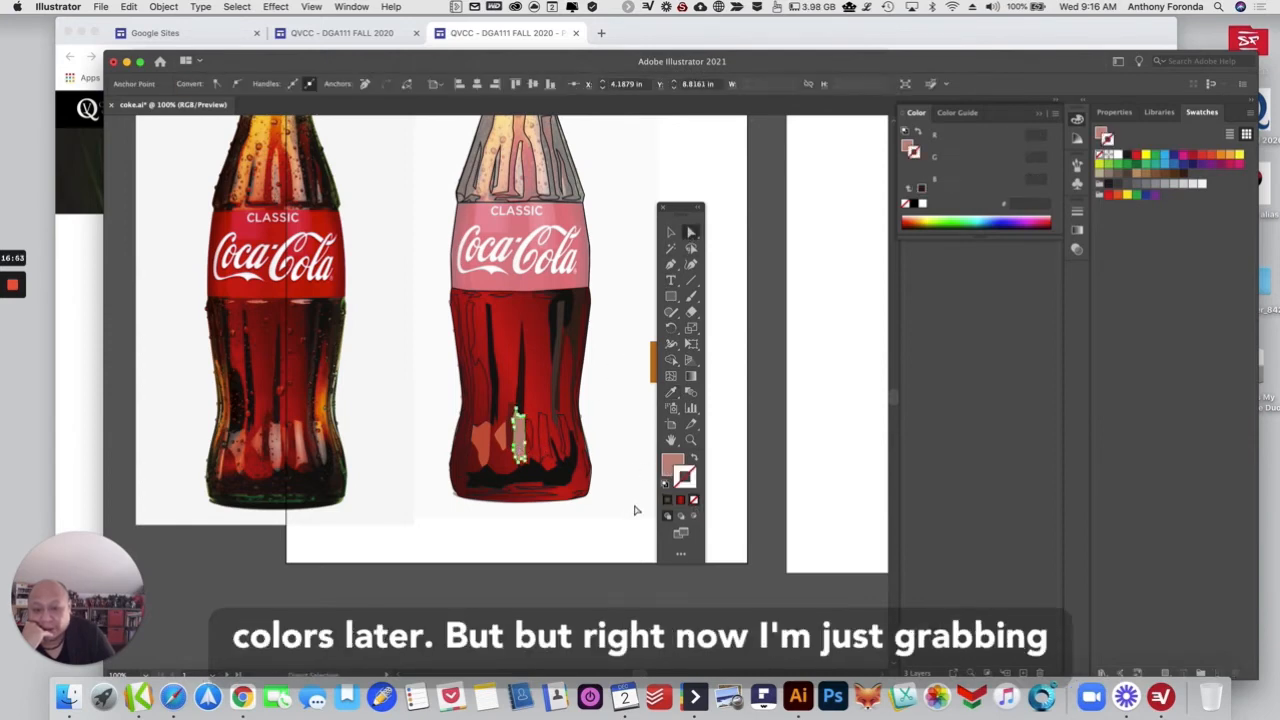
pyautogui.click(535, 460)
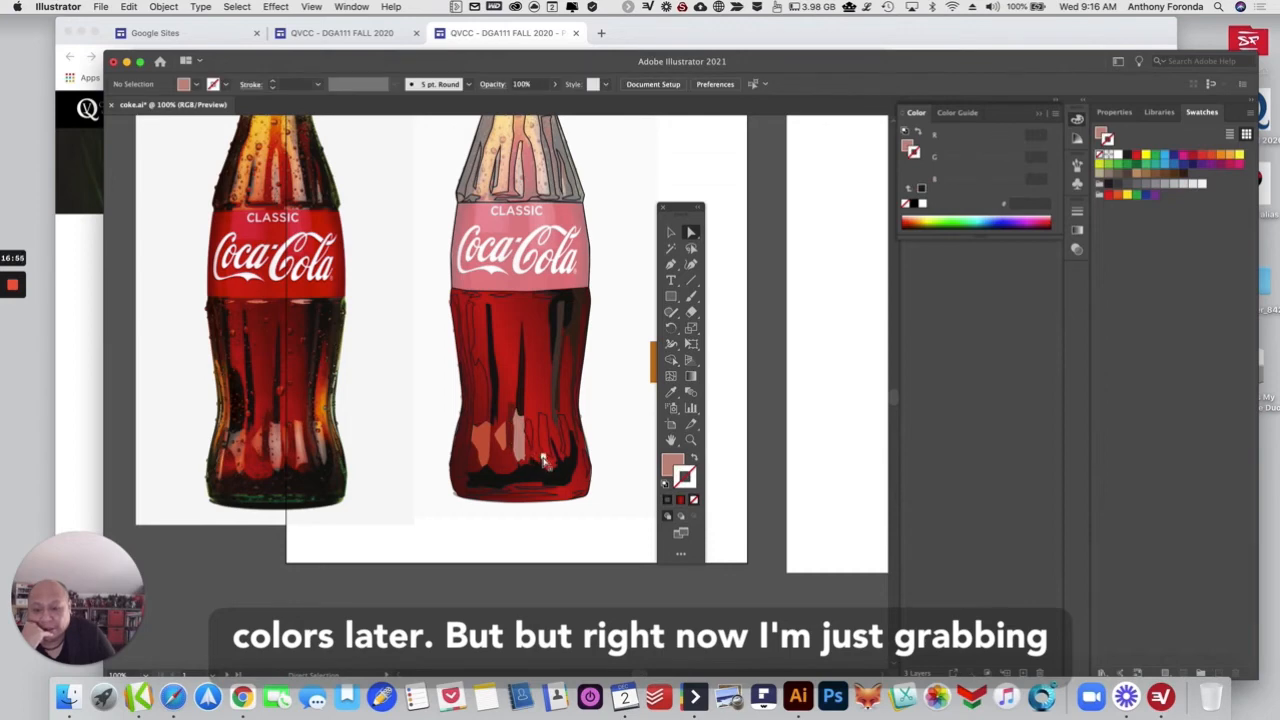
# Step: Fill the tall reflection shape to the right of the dusty pink one with salmon sampled from the photo and remove its stroke
pyautogui.click(550, 462)
pyautogui.click(671, 392)
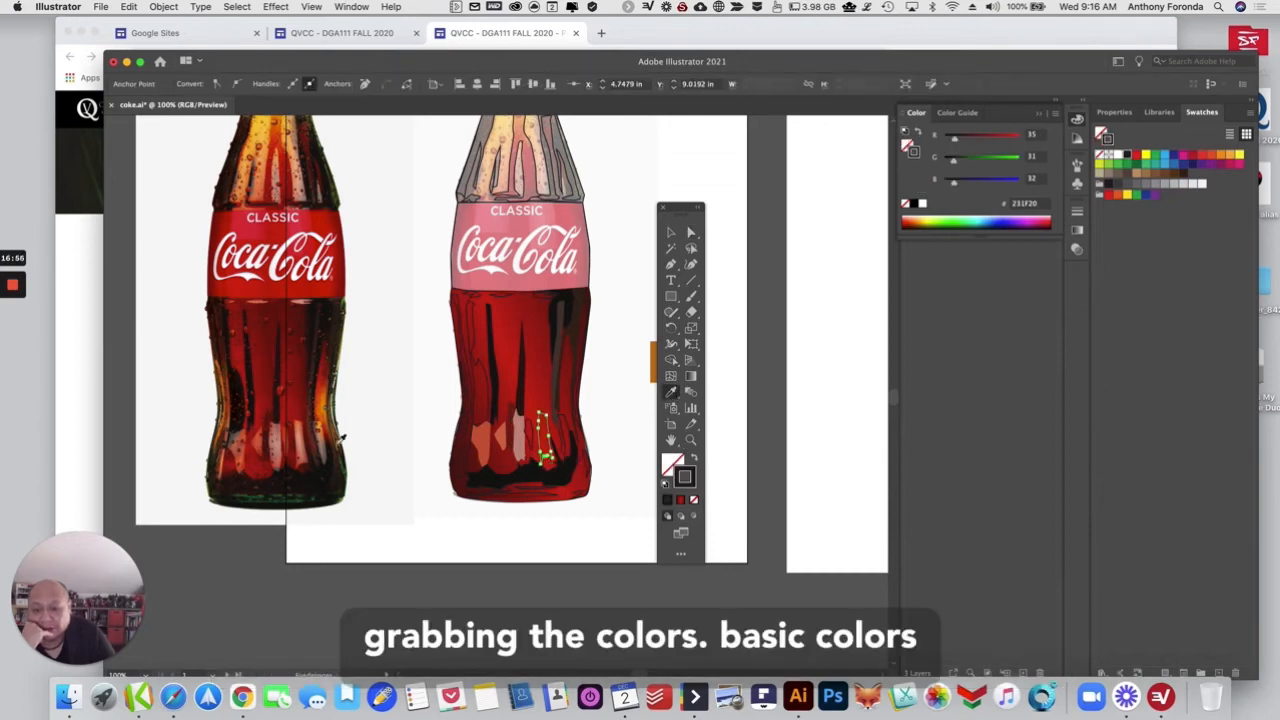
pyautogui.click(307, 451)
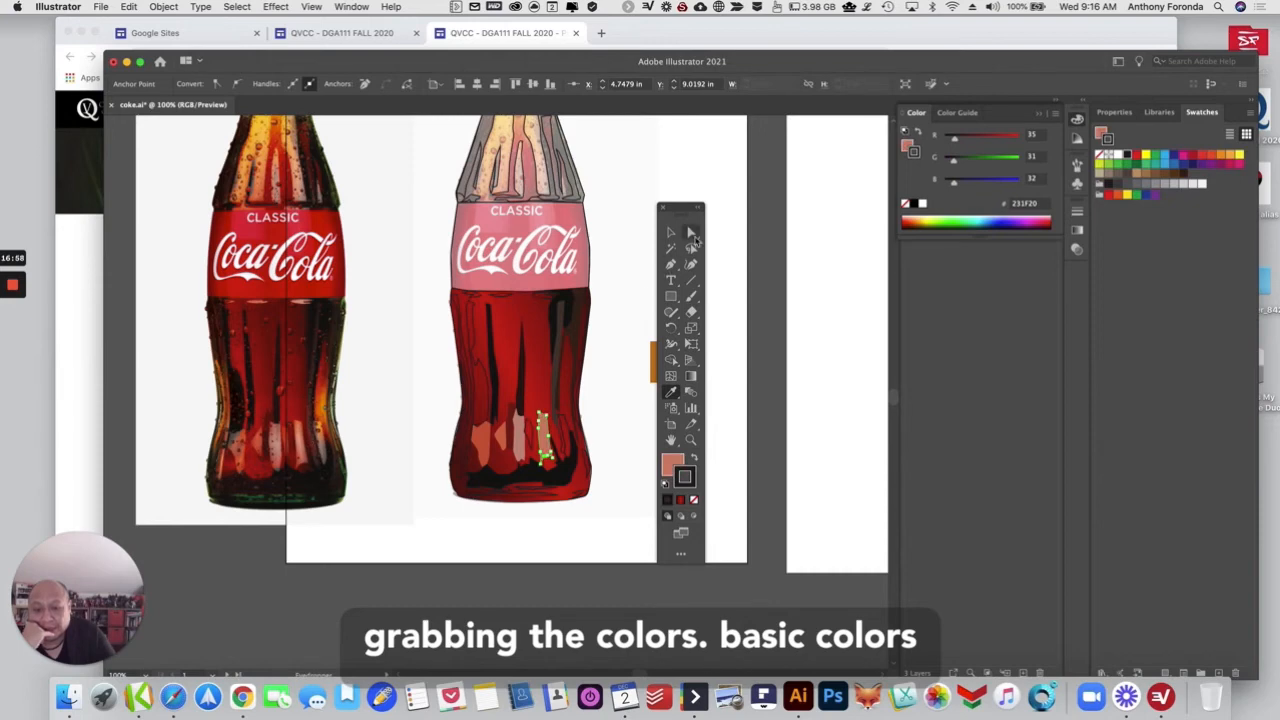
pyautogui.click(691, 232)
pyautogui.click(693, 500)
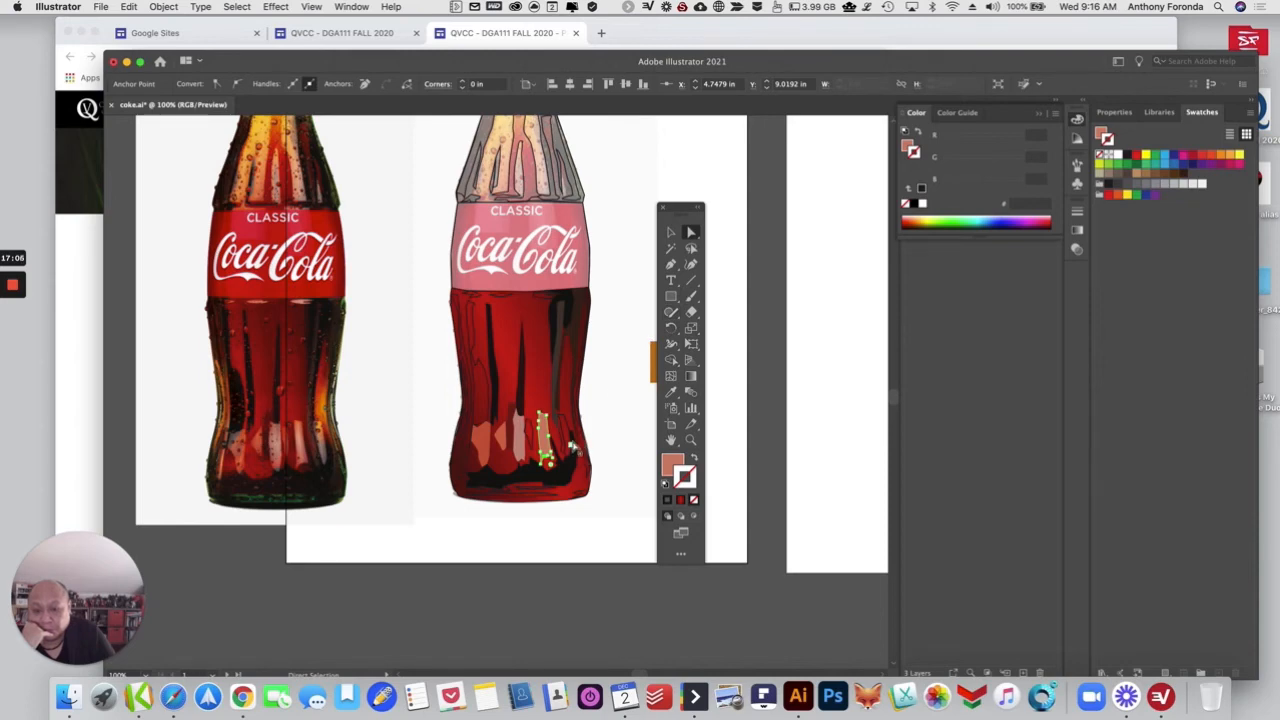
# Step: Fill the rightmost curved reflection shape above the base shadow with brownish salmon sampled from the photo and remove its stroke
pyautogui.click(569, 436)
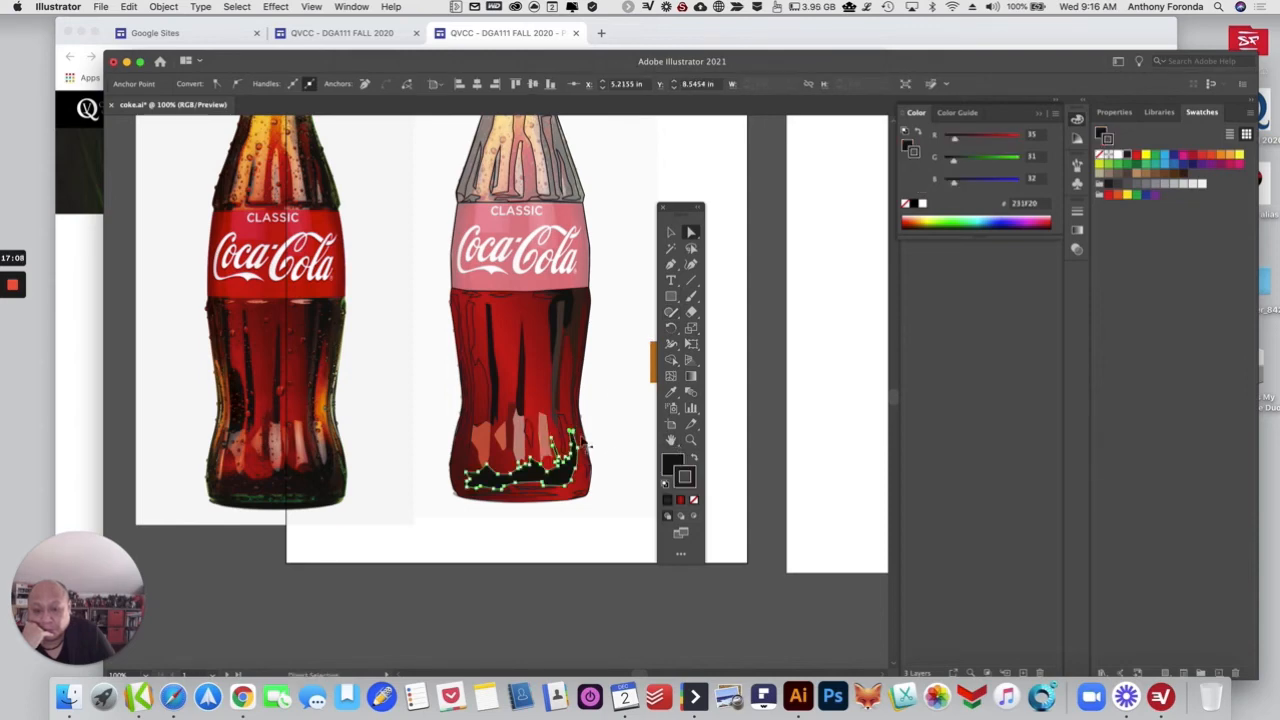
pyautogui.click(563, 432)
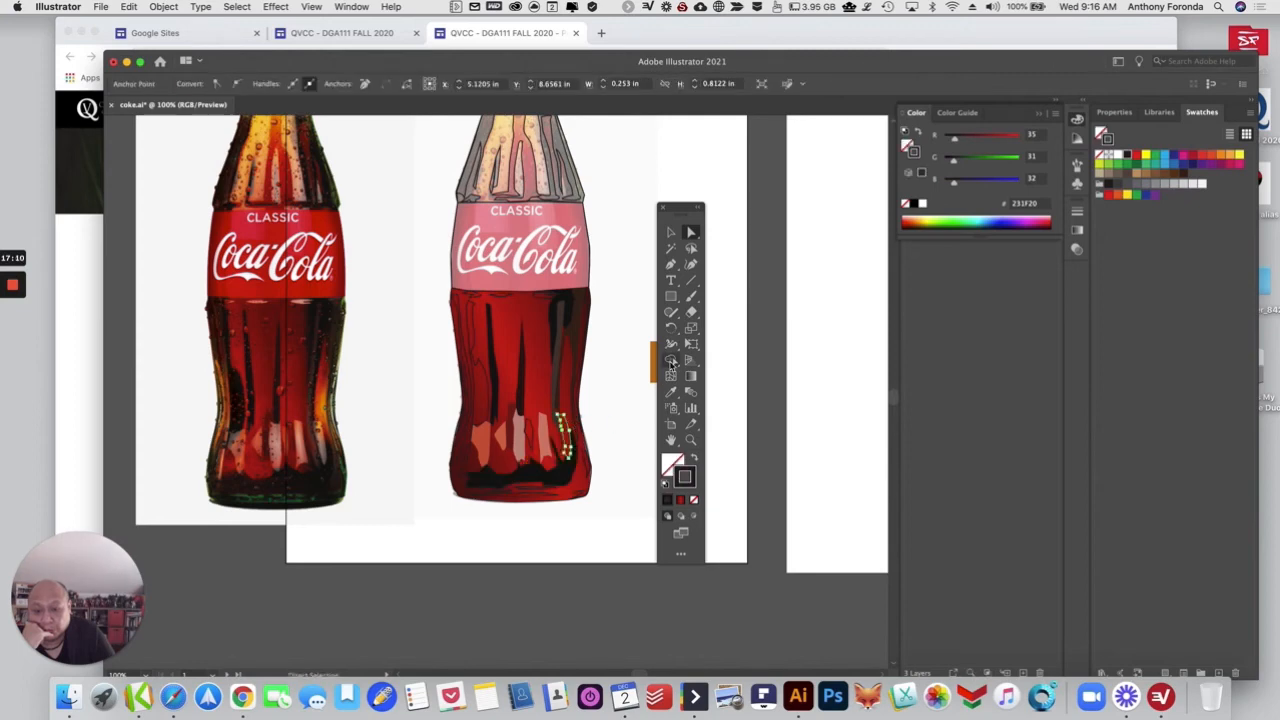
pyautogui.click(671, 392)
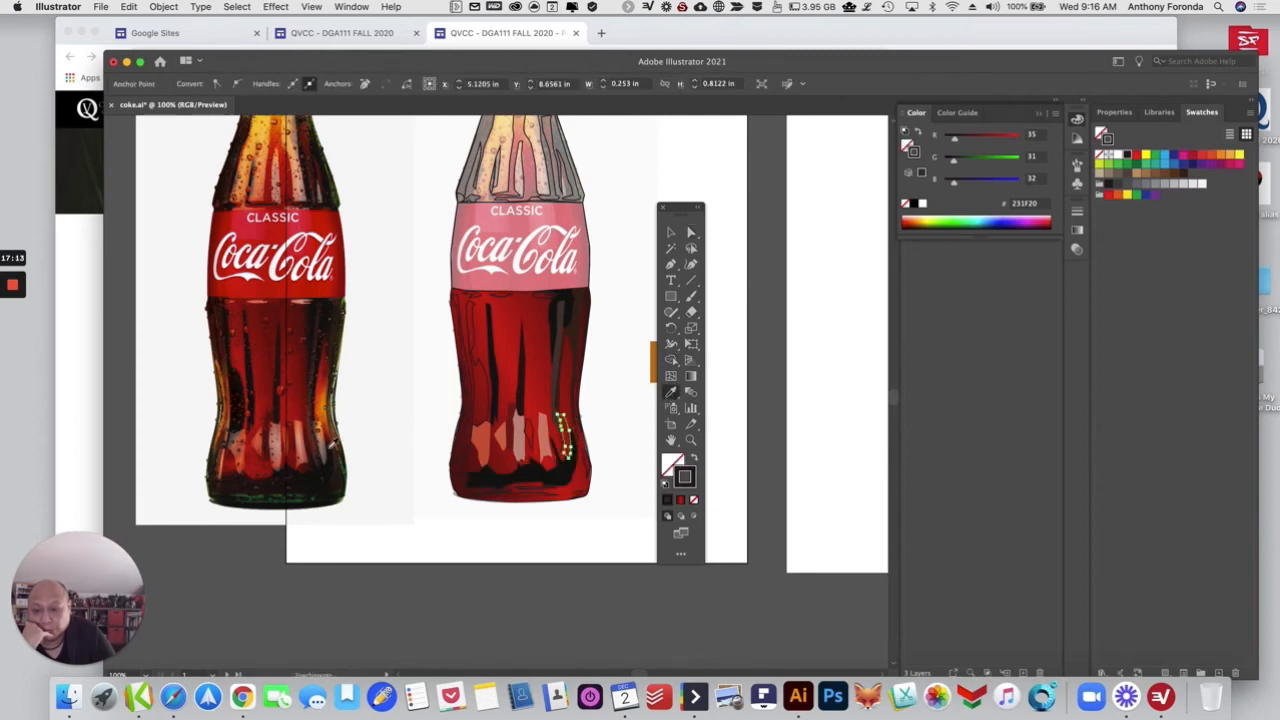
pyautogui.click(324, 433)
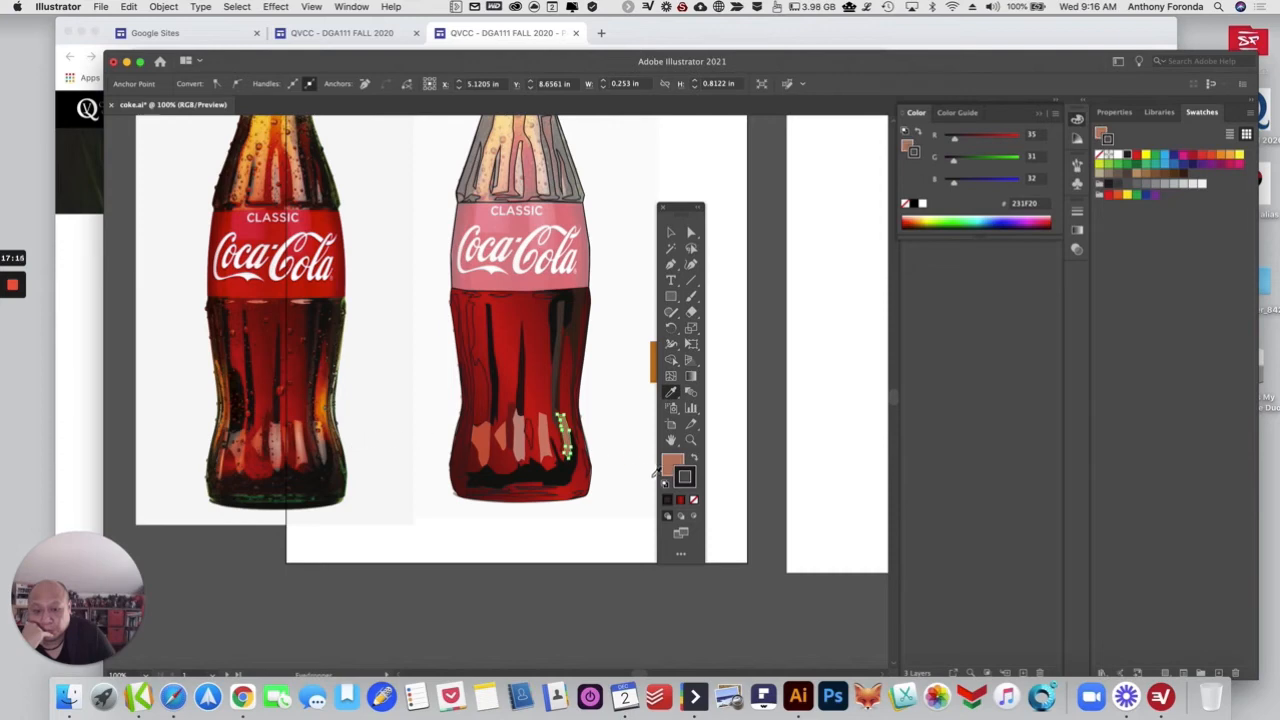
pyautogui.click(694, 499)
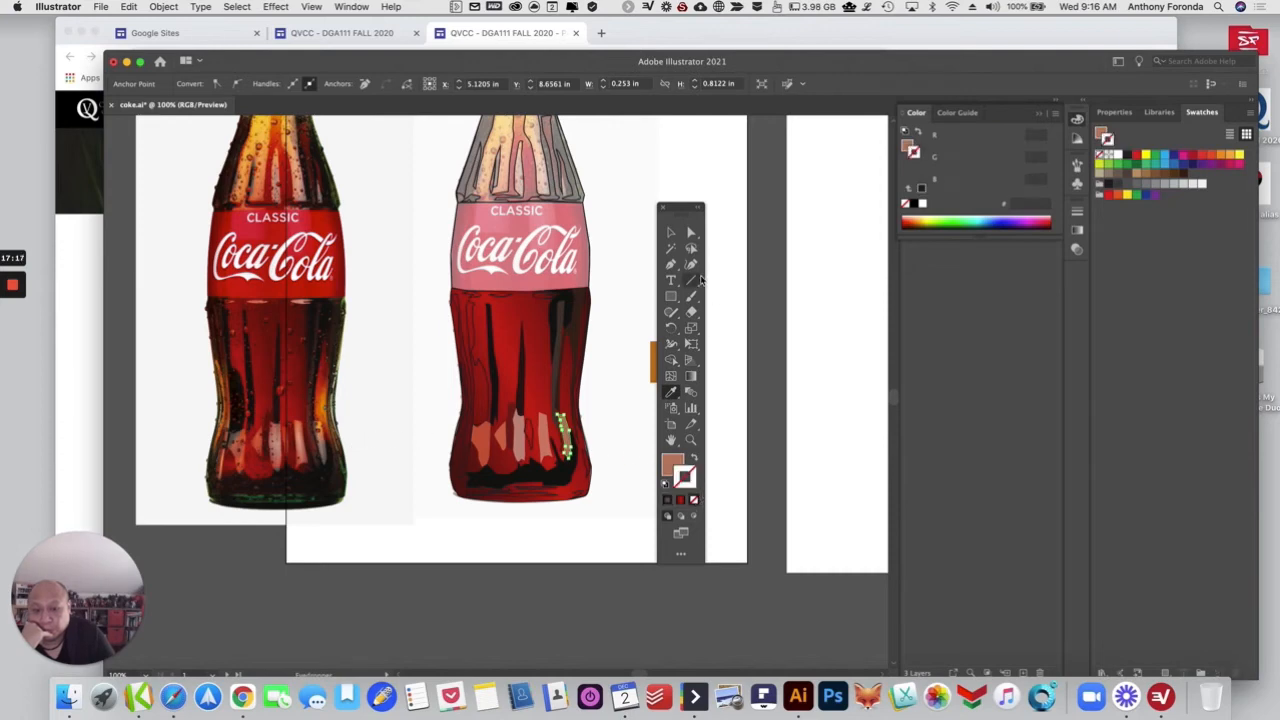
pyautogui.click(690, 236)
pyautogui.click(645, 325)
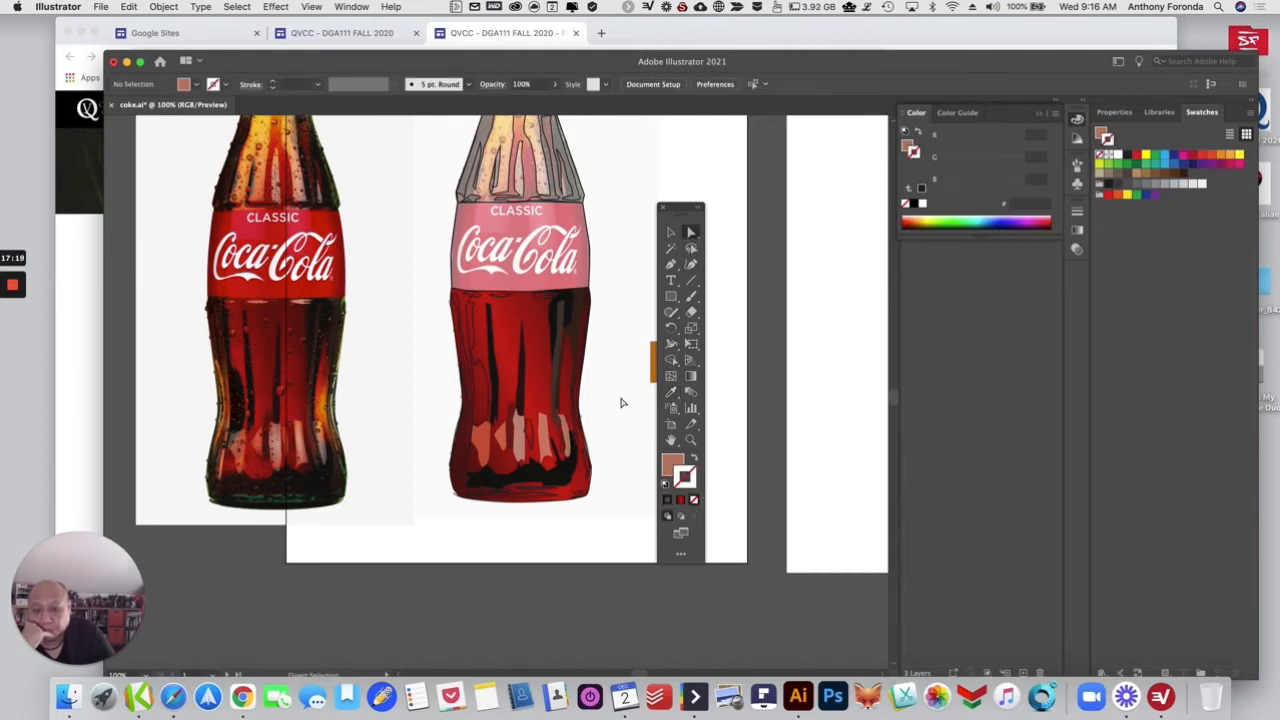
# Step: Fill the thin sliver beside the rightmost reflection with dark reddish brown sampled from the photo and remove its stroke
pyautogui.click(562, 448)
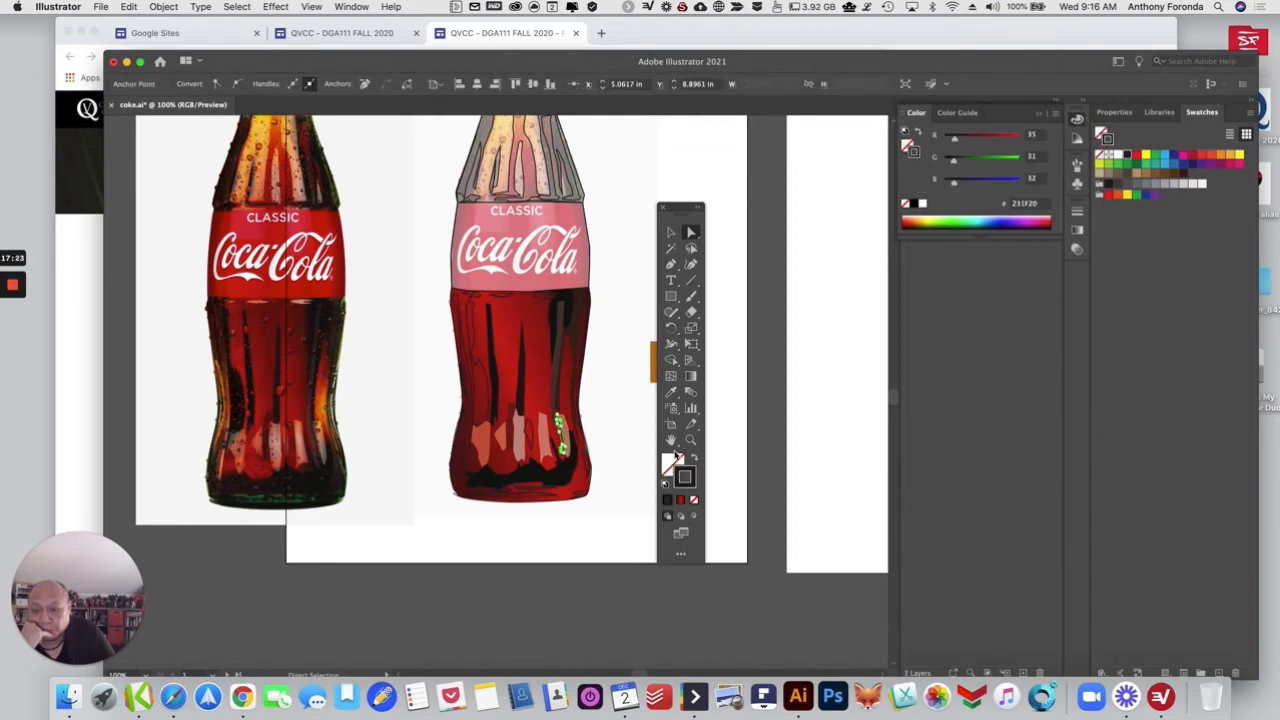
pyautogui.click(670, 392)
pyautogui.click(322, 459)
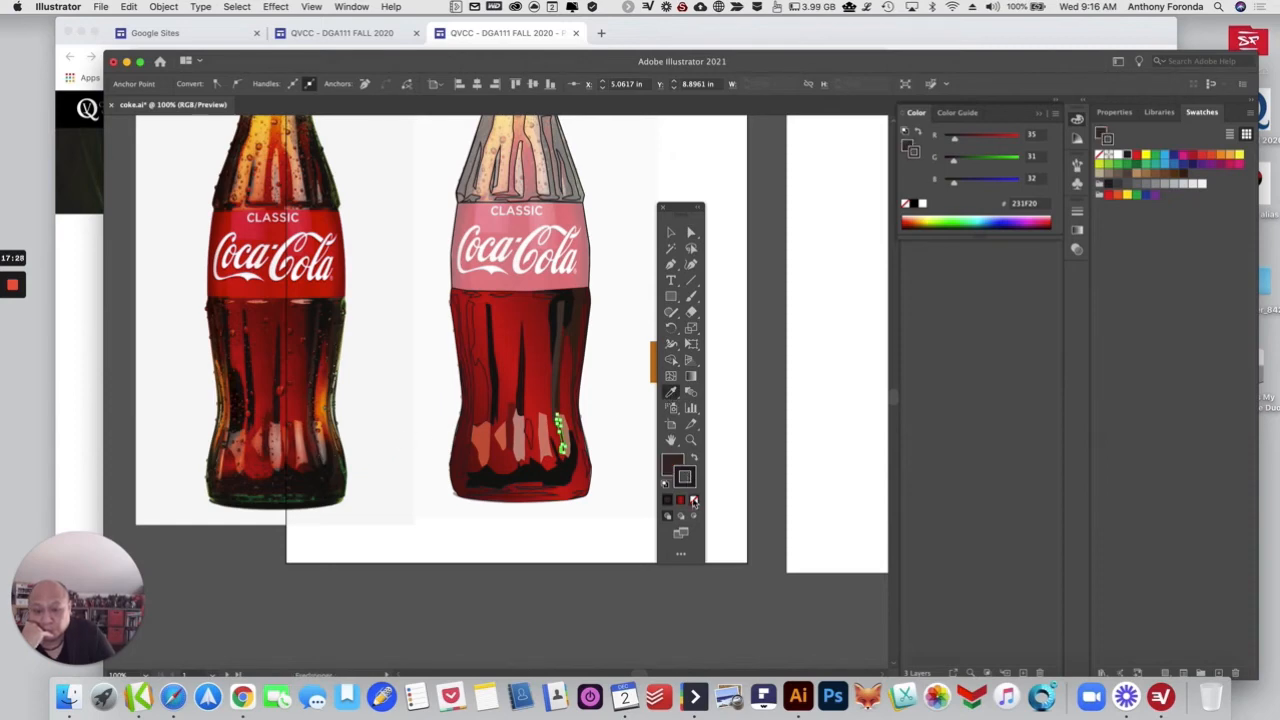
pyautogui.click(693, 502)
pyautogui.click(691, 232)
pyautogui.click(641, 298)
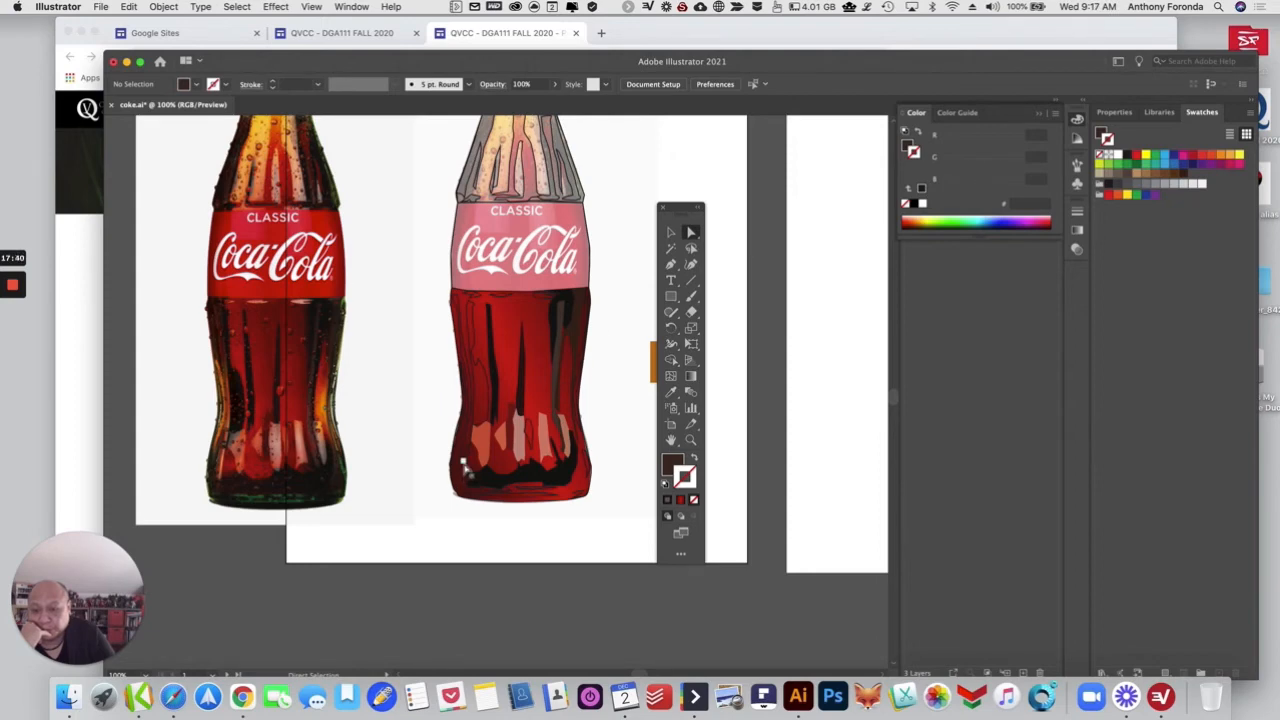
# Step: Fill the long shape along the traced bottle's lower left edge with dark olive brown sampled from the photo and remove its stroke
pyautogui.click(456, 466)
pyautogui.click(456, 465)
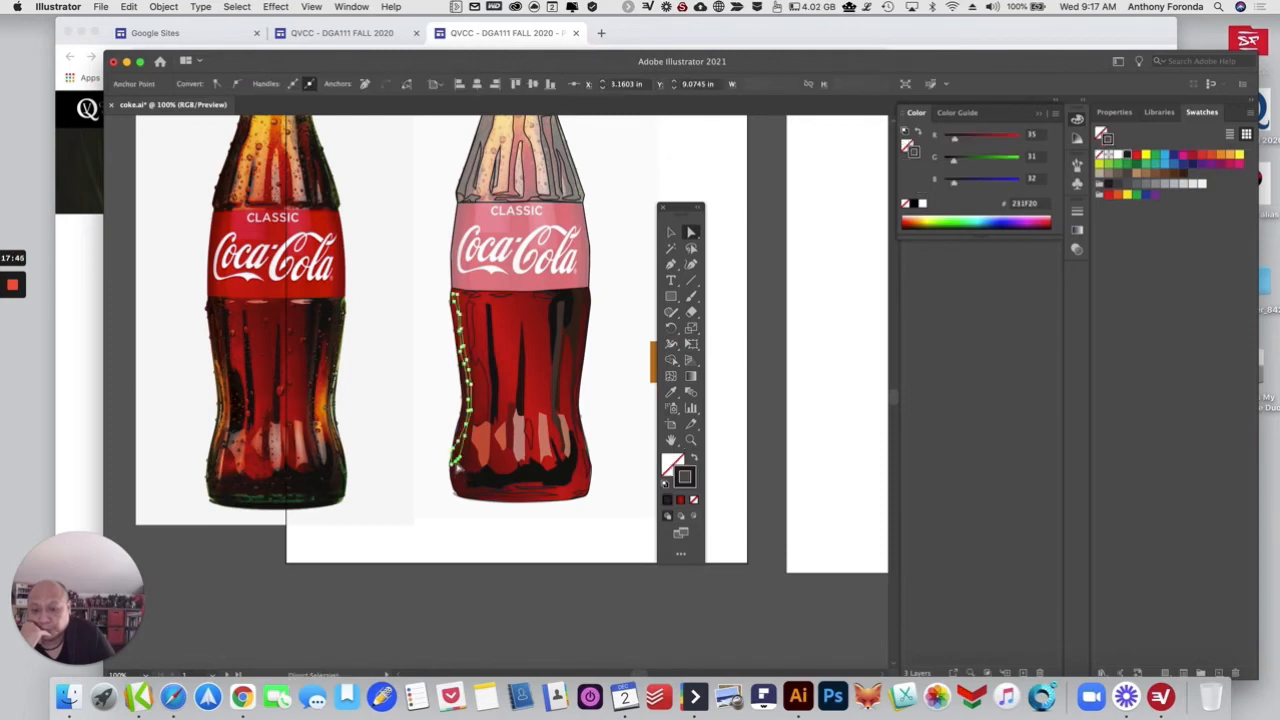
pyautogui.click(671, 391)
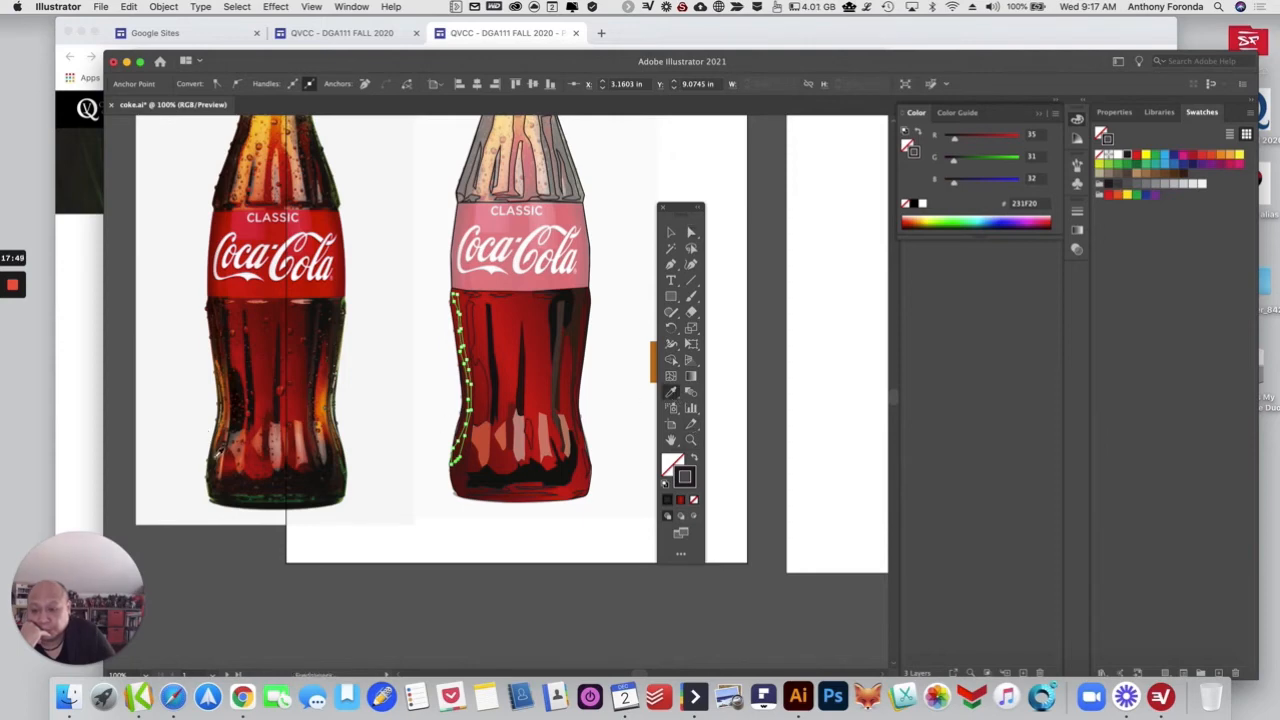
pyautogui.click(216, 452)
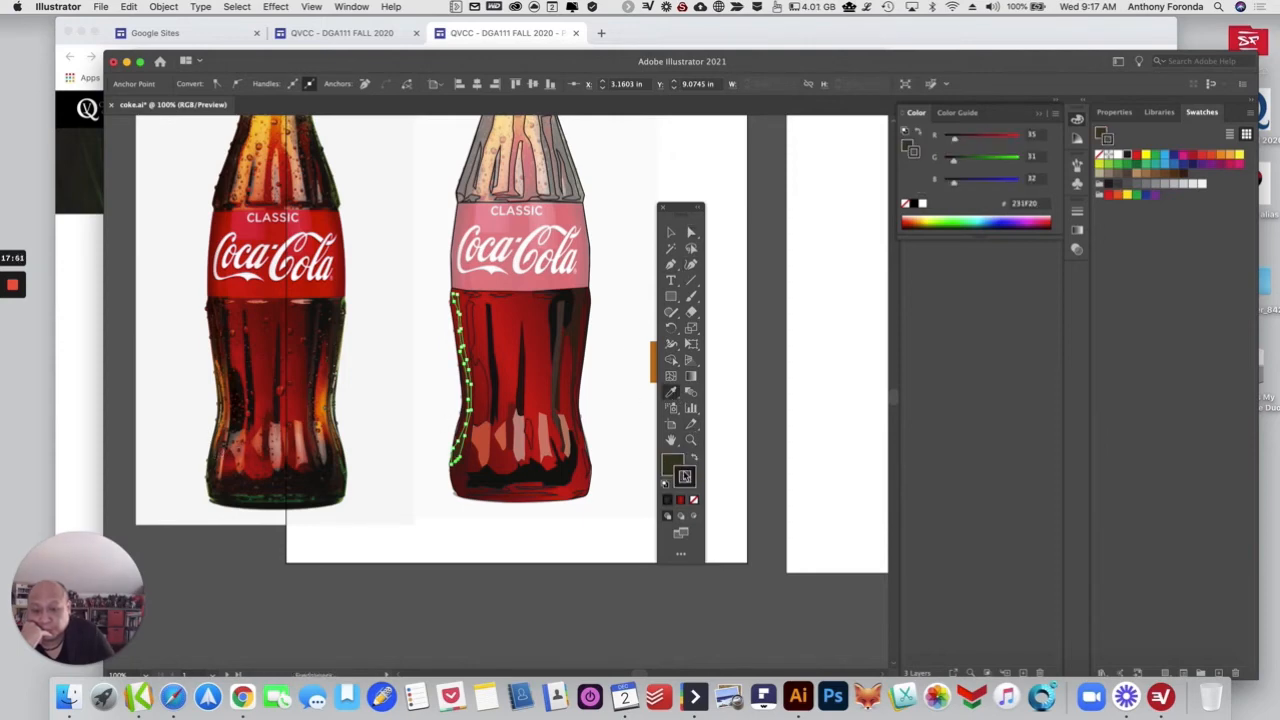
pyautogui.click(694, 499)
pyautogui.click(691, 232)
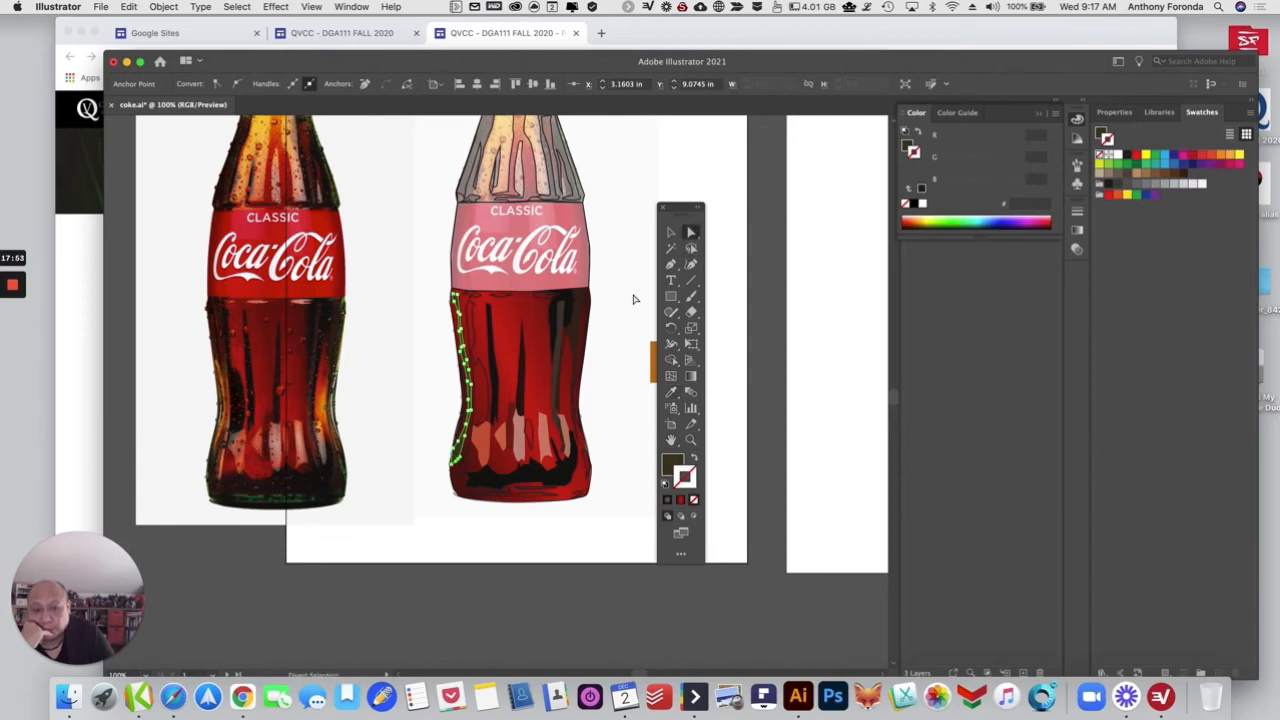
pyautogui.click(633, 299)
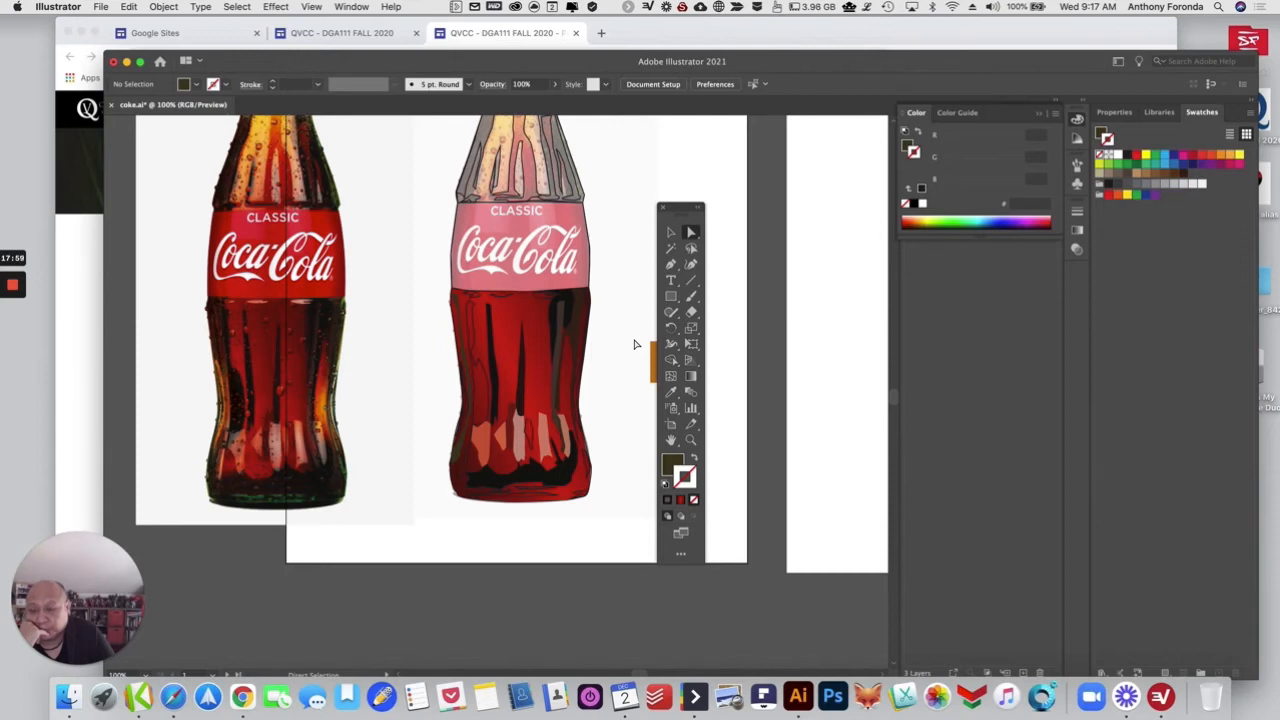
# Step: Fill the small thin highlight at the left edge of the bottle's waist with tan sampled from the photo and remove its stroke
pyautogui.click(464, 420)
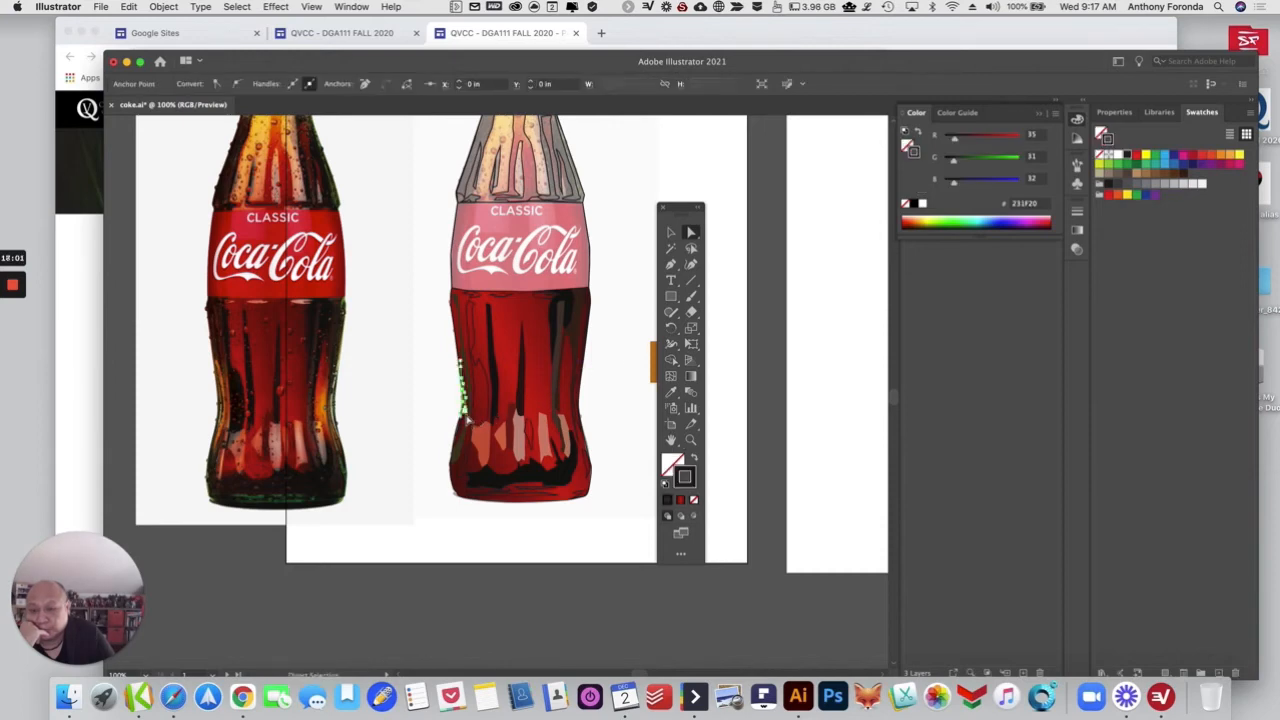
pyautogui.click(670, 392)
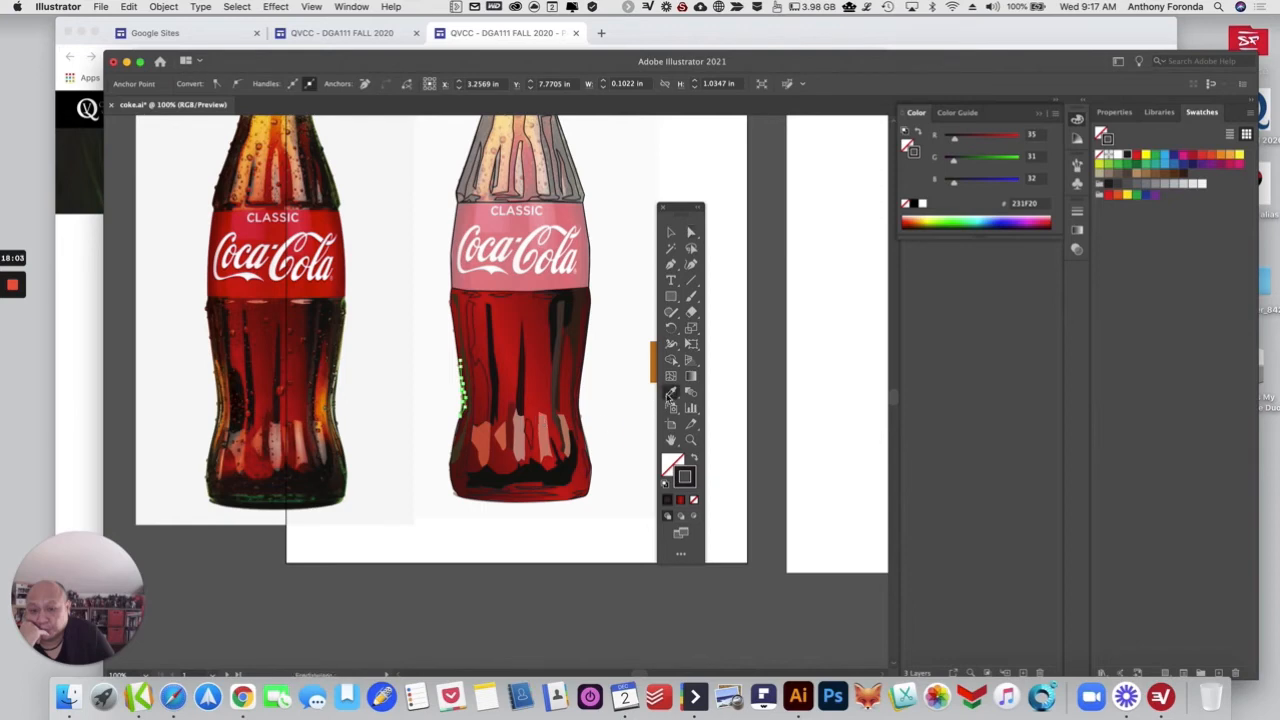
pyautogui.click(226, 406)
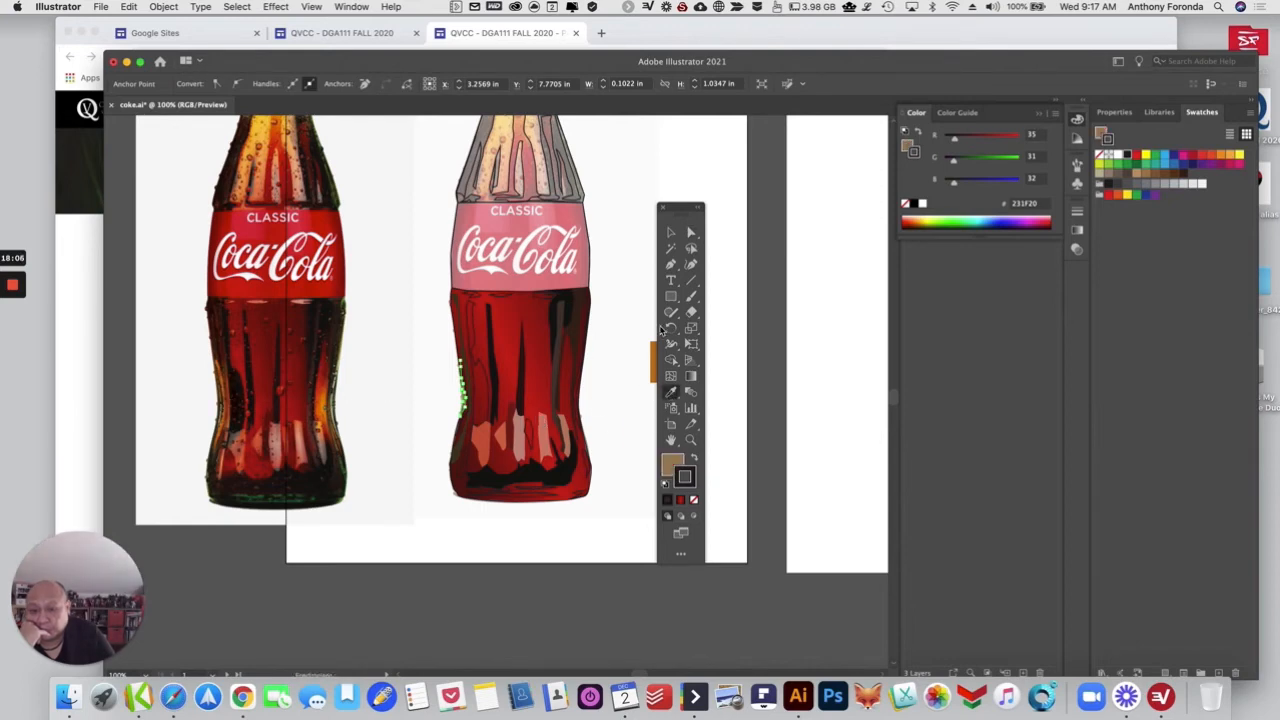
pyautogui.click(690, 502)
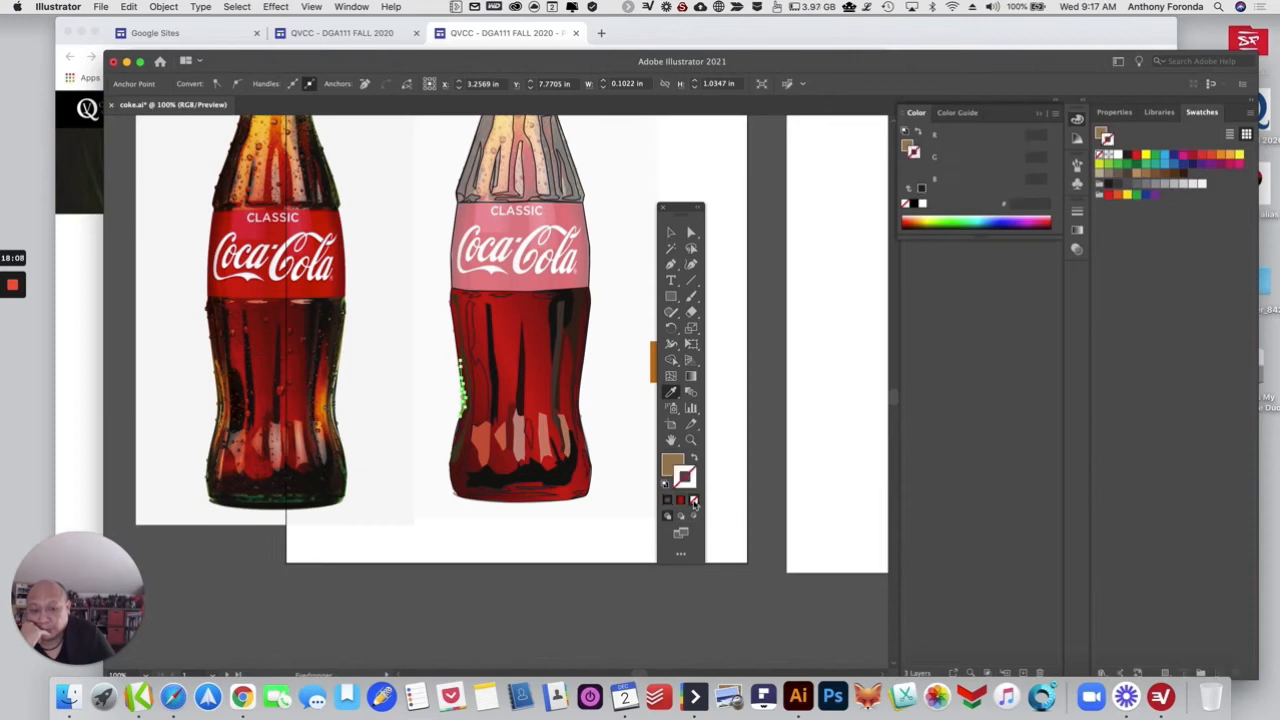
pyautogui.click(691, 233)
pyautogui.click(632, 261)
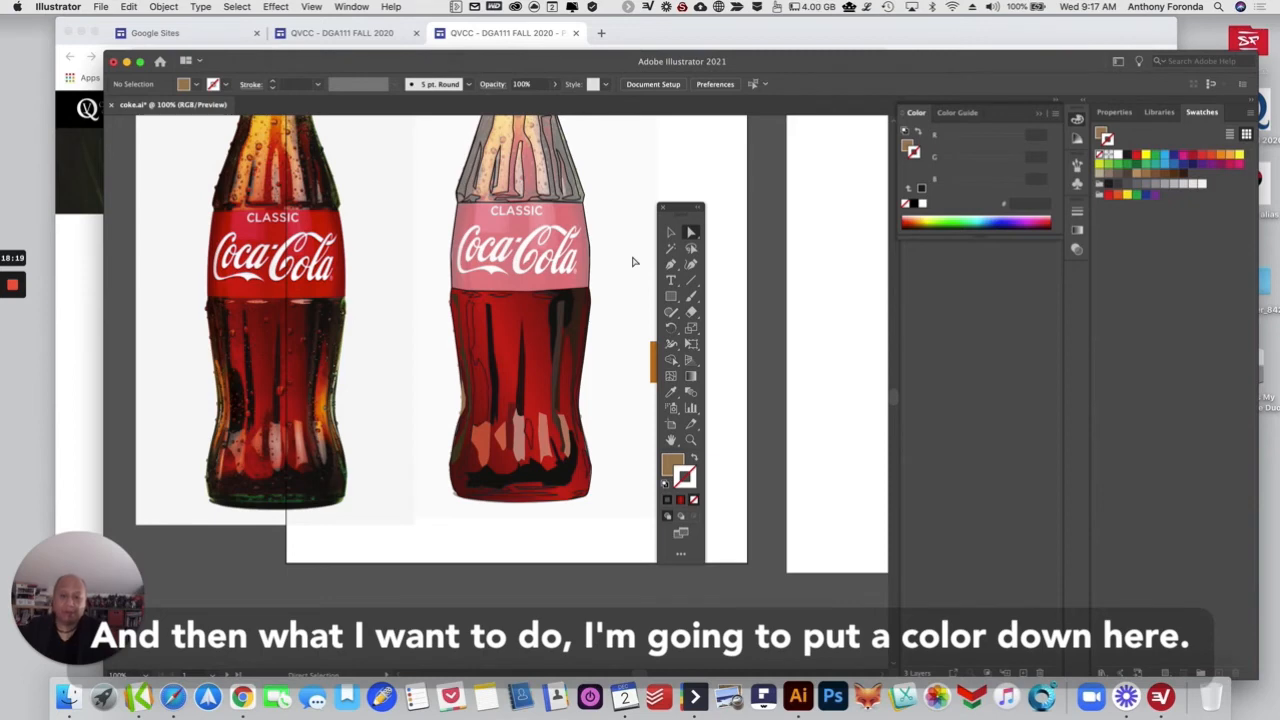
# Step: Trace the jagged upper edge of the bottle's base shadow with the Pen tool, from the left outline to the right outline
pyautogui.click(670, 264)
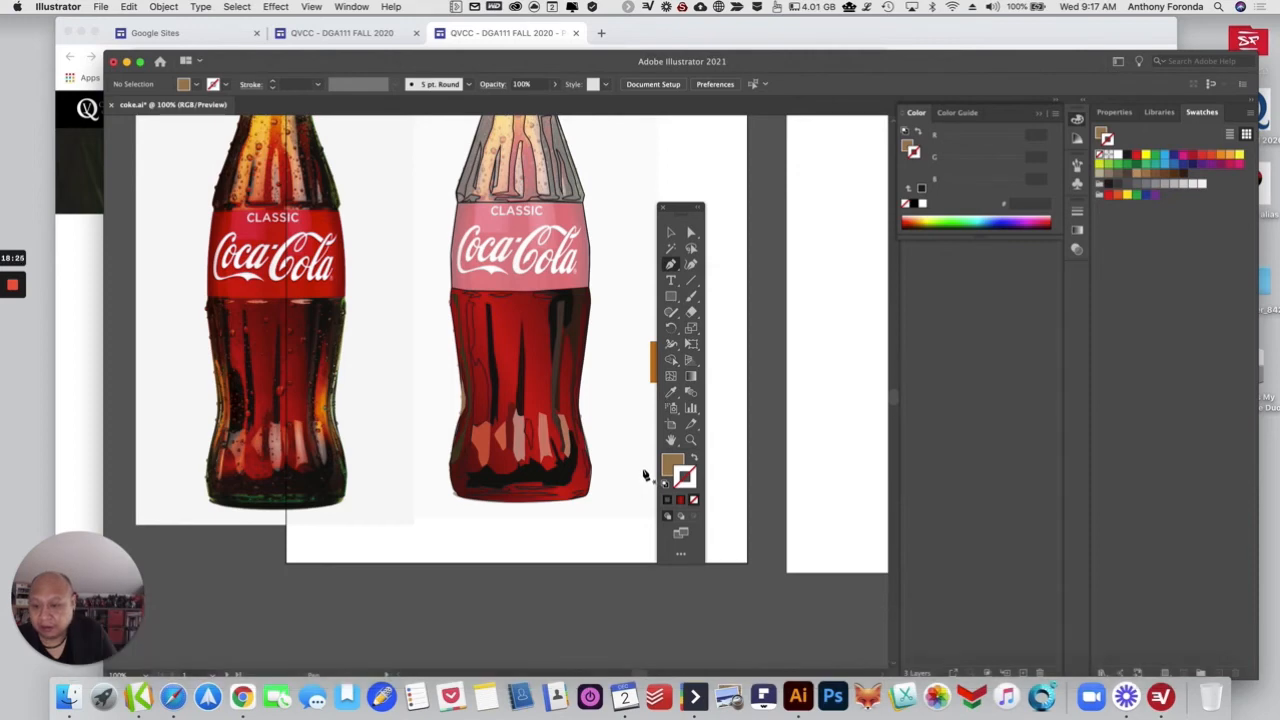
pyautogui.click(454, 465)
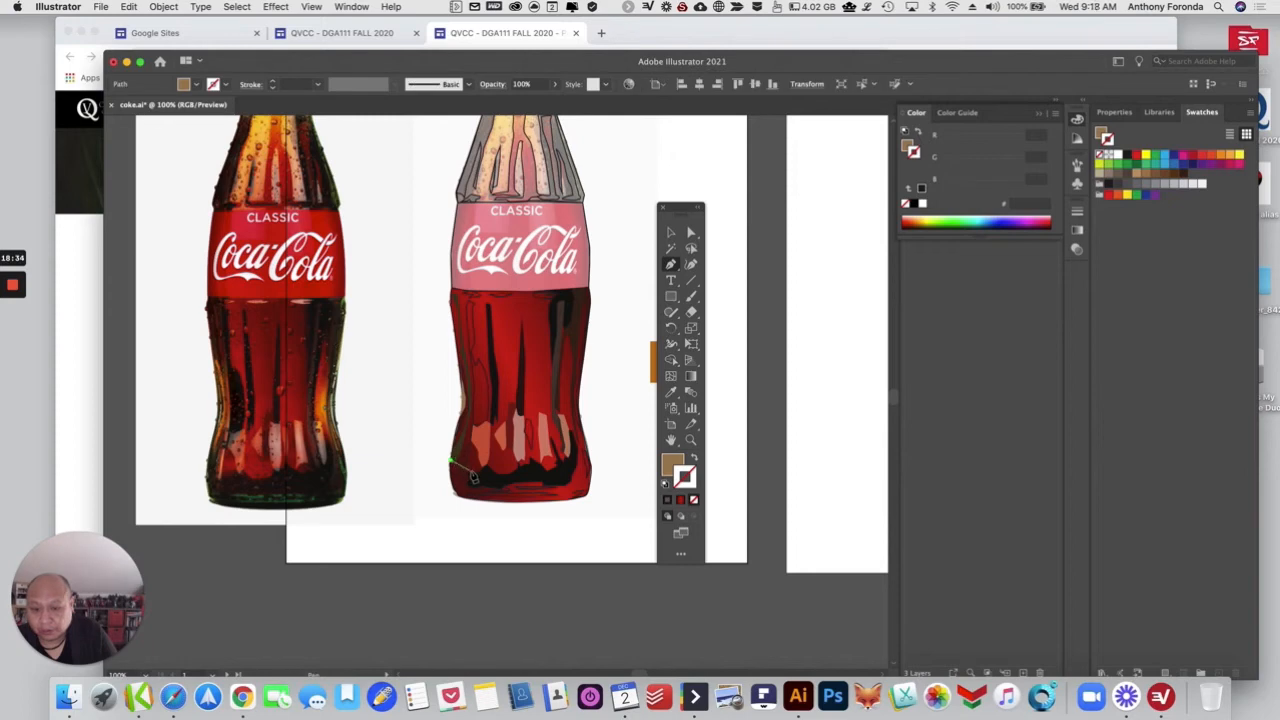
pyautogui.click(486, 467)
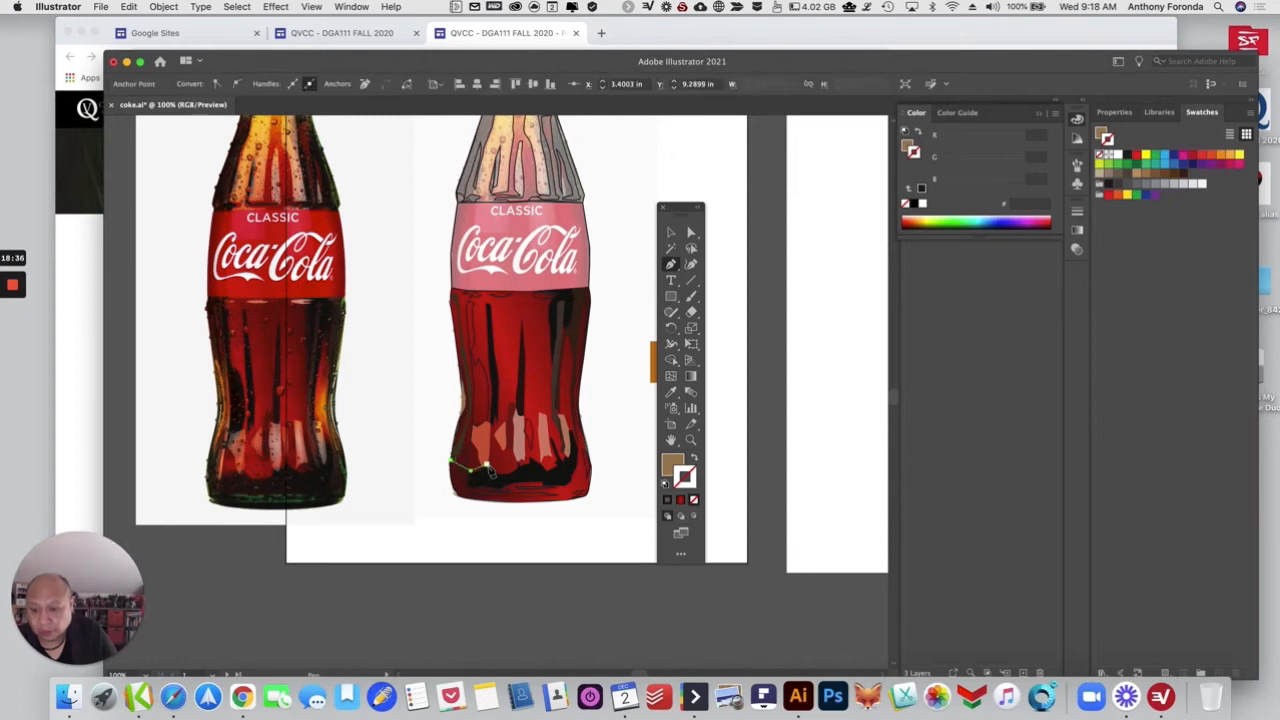
pyautogui.click(500, 476)
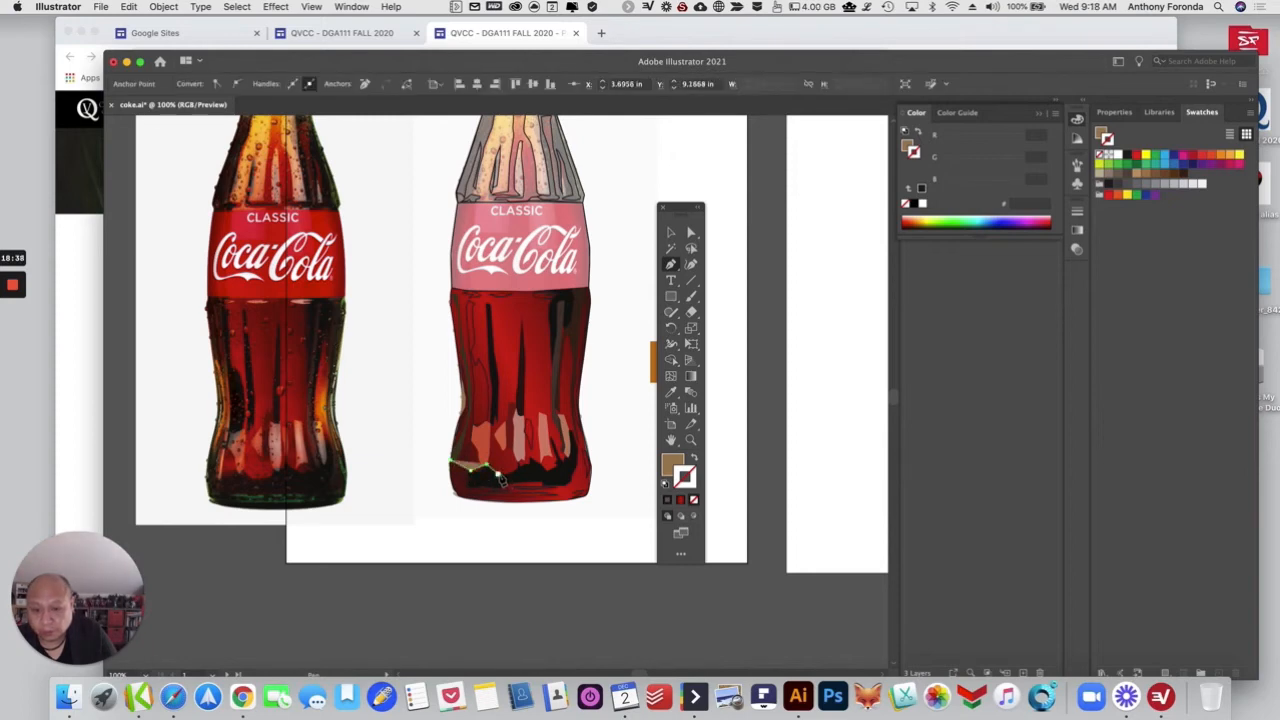
pyautogui.click(512, 476)
pyautogui.click(531, 468)
pyautogui.click(557, 483)
pyautogui.click(571, 477)
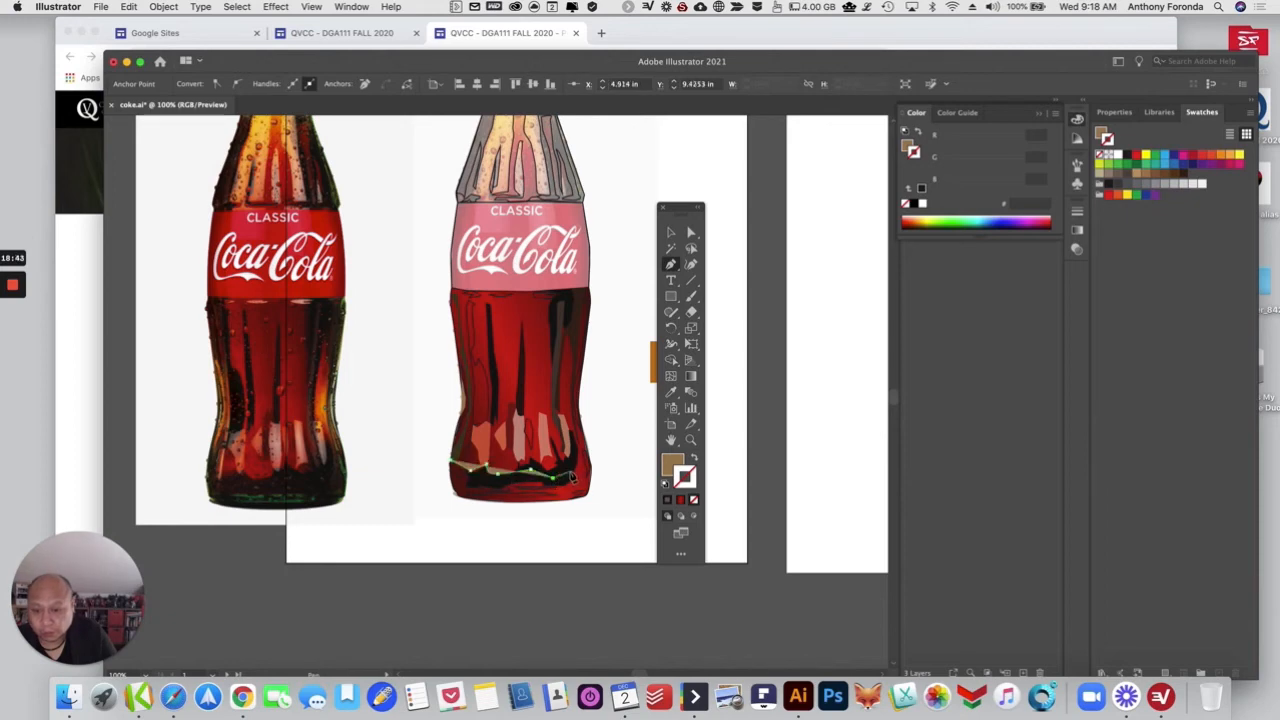
pyautogui.click(582, 449)
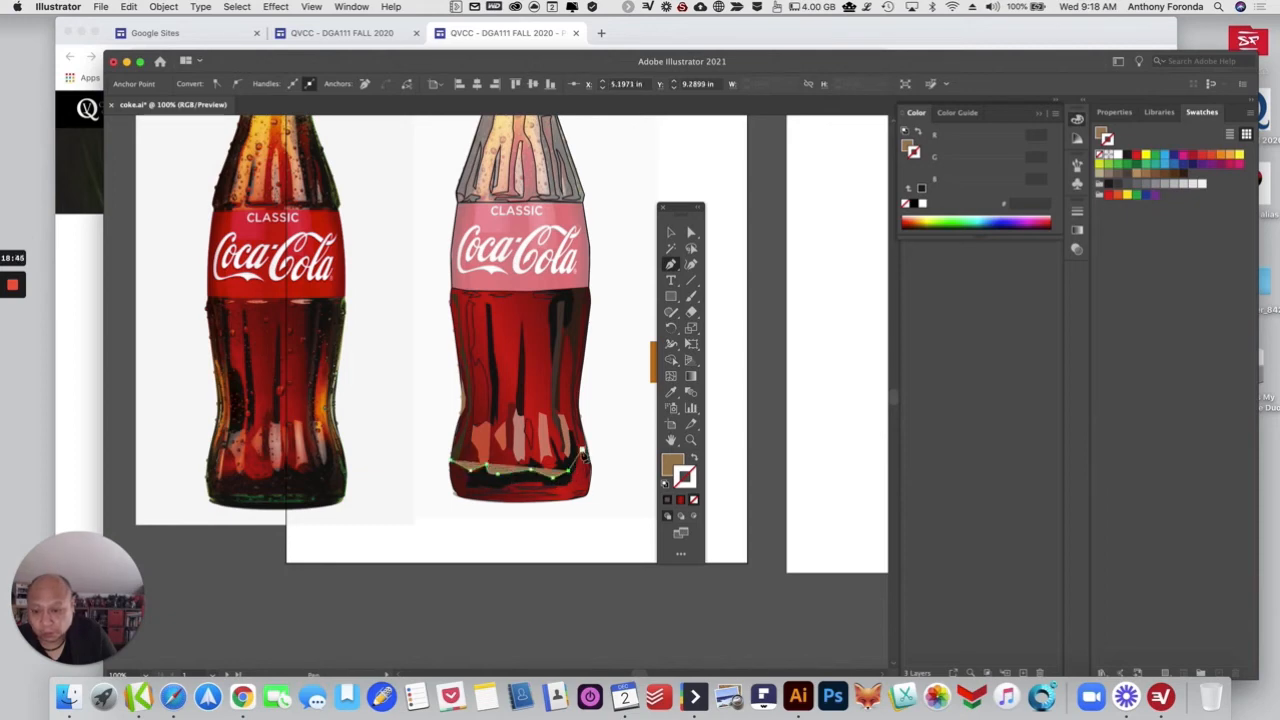
# Step: Continue the path down the right side, along the curved bottom and up the left side of the base, closing the shape
pyautogui.click(589, 469)
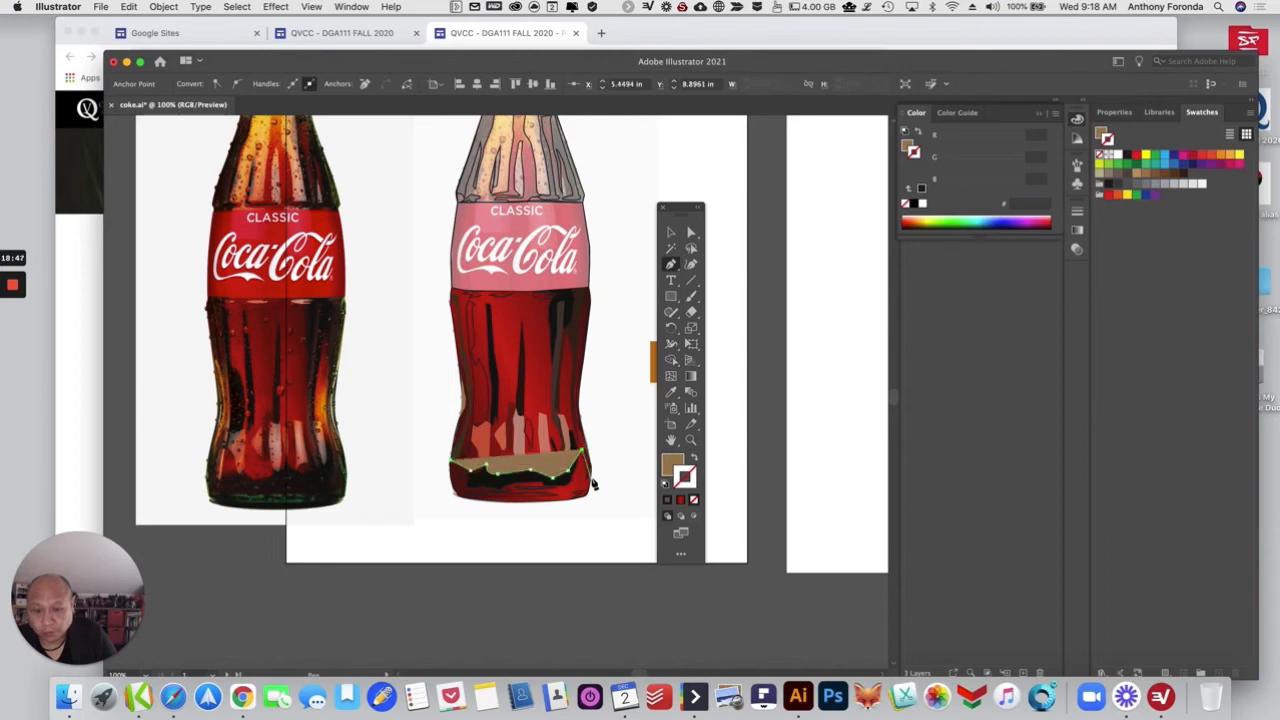
pyautogui.click(591, 492)
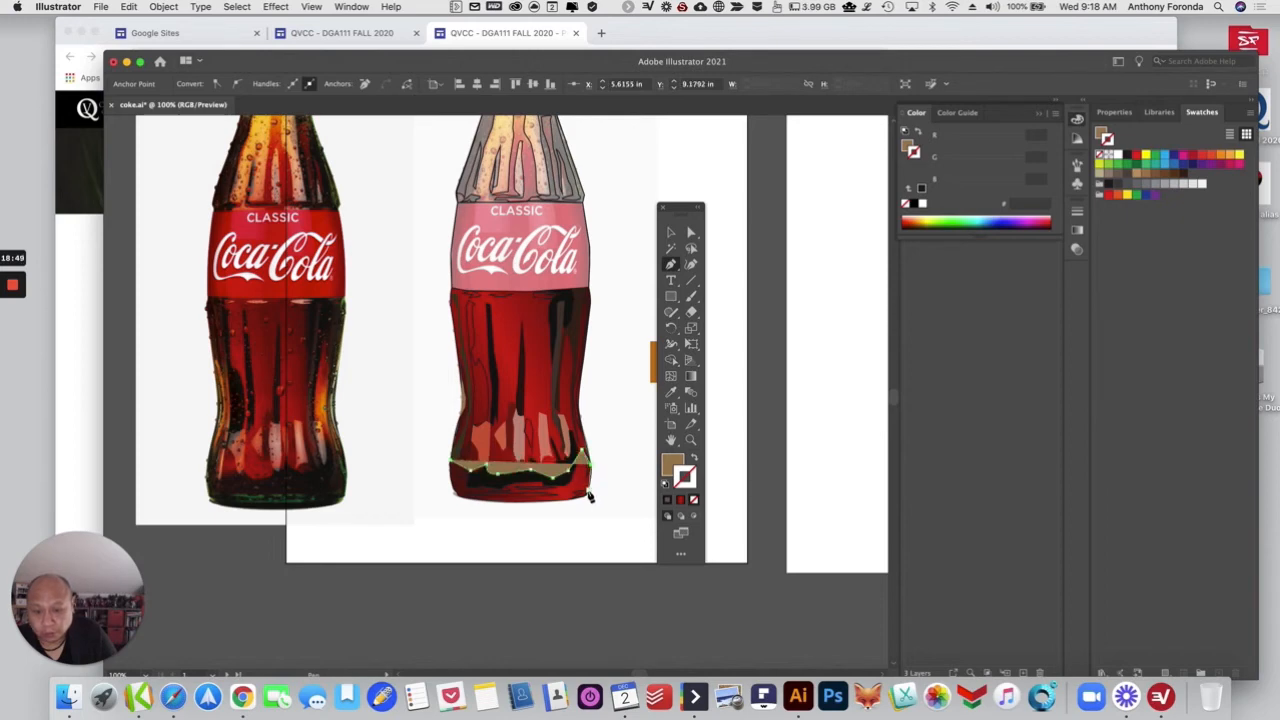
pyautogui.moveTo(587, 495); pyautogui.dragTo(551, 497)
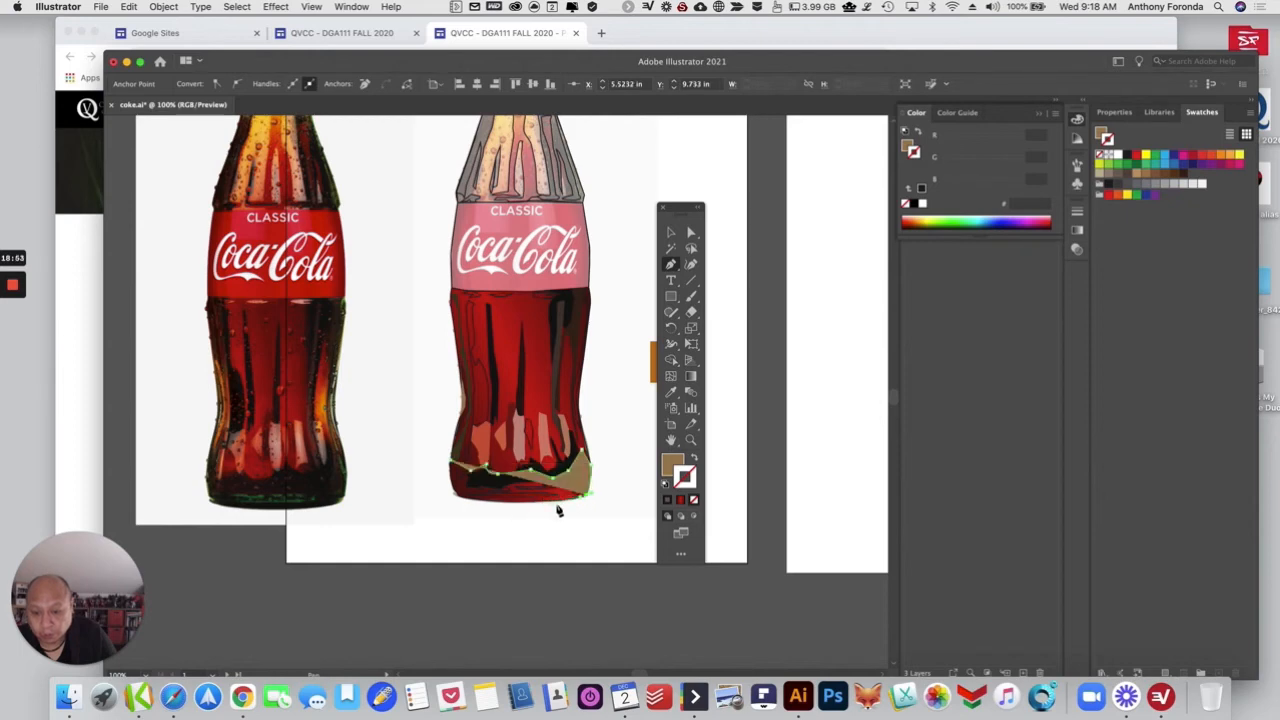
pyautogui.moveTo(569, 499); pyautogui.dragTo(461, 503)
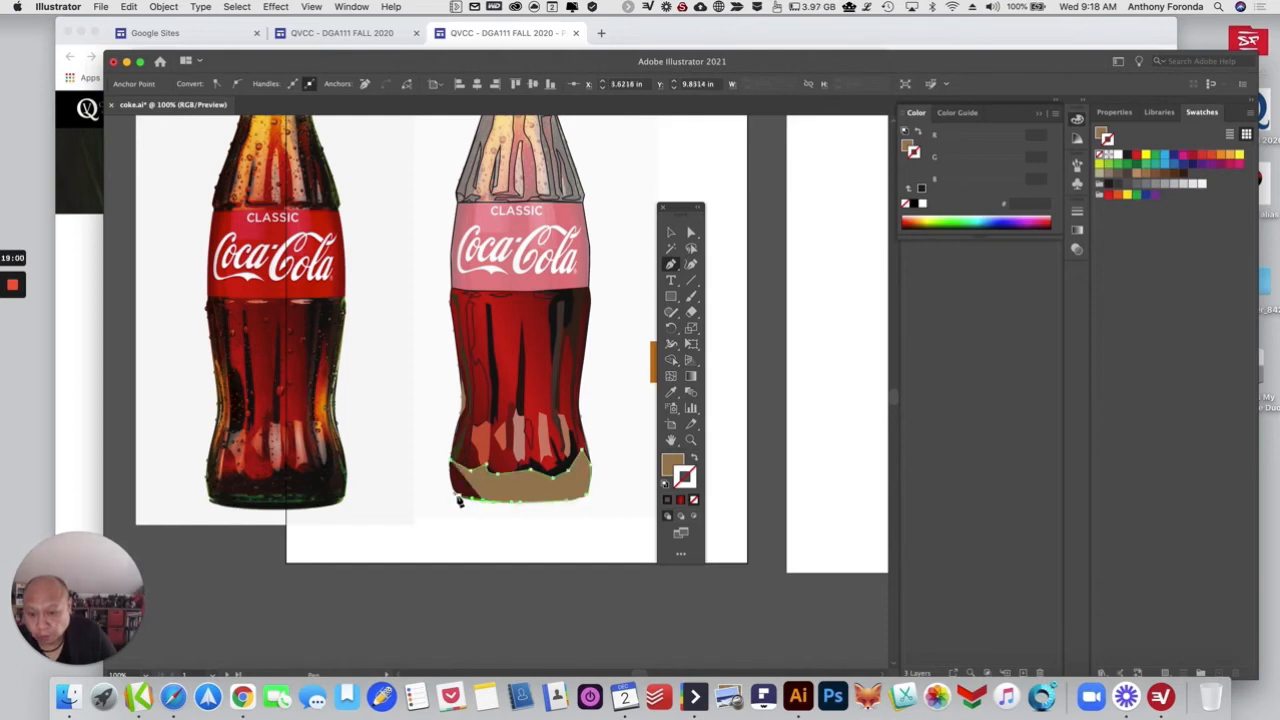
pyautogui.click(458, 496)
pyautogui.click(452, 486)
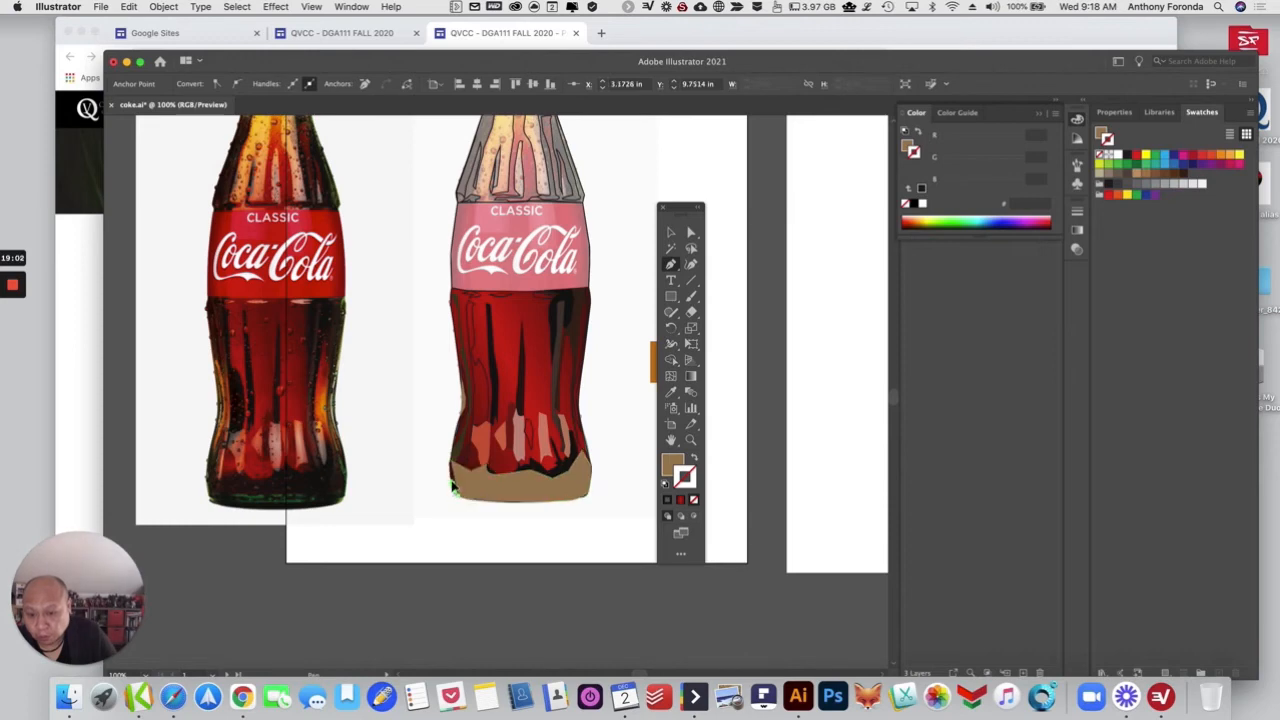
pyautogui.click(453, 464)
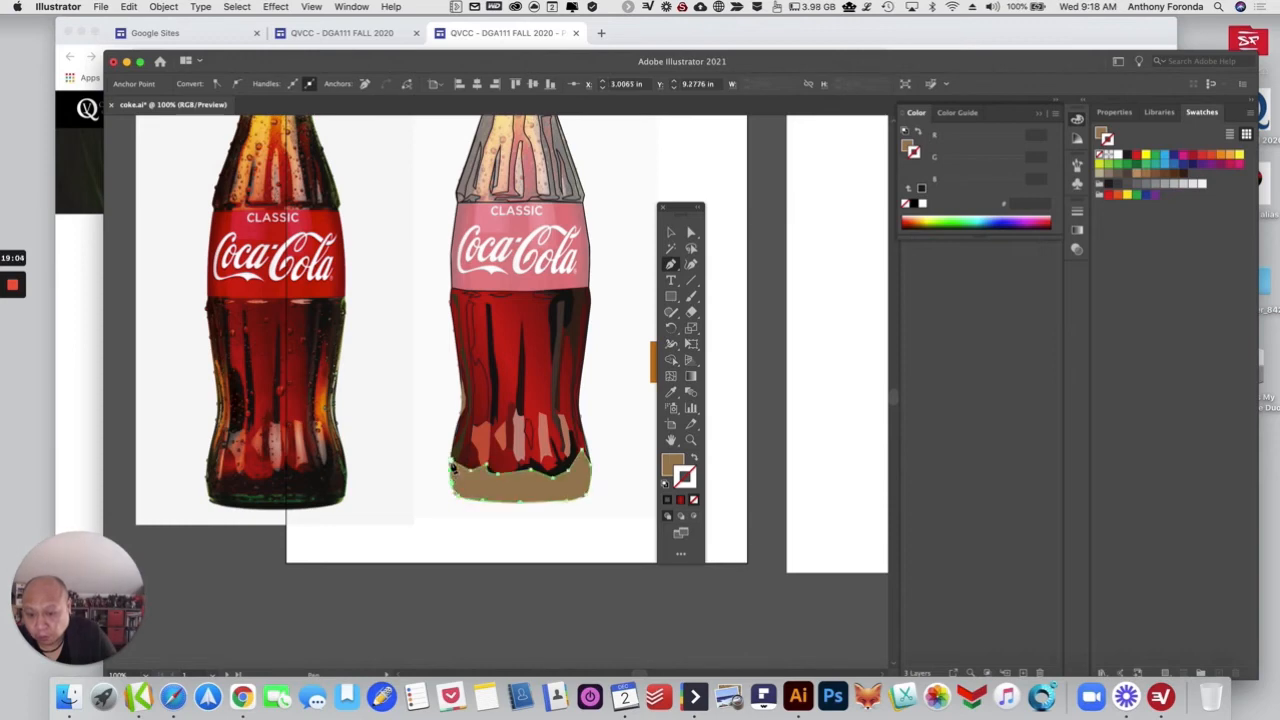
pyautogui.click(452, 464)
# Step: Fill the base shape with the bottle body's red gradient using the Eyedropper, and send both the base and body shapes to back
pyautogui.click(671, 391)
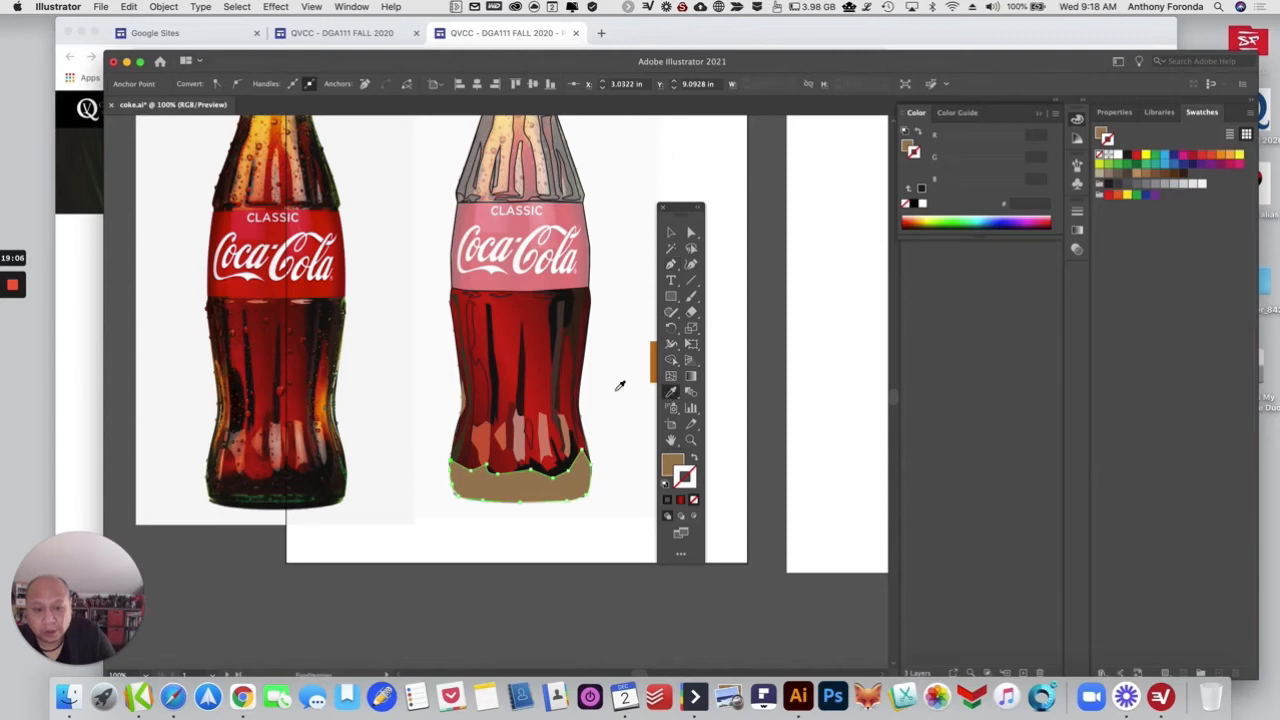
pyautogui.click(538, 376)
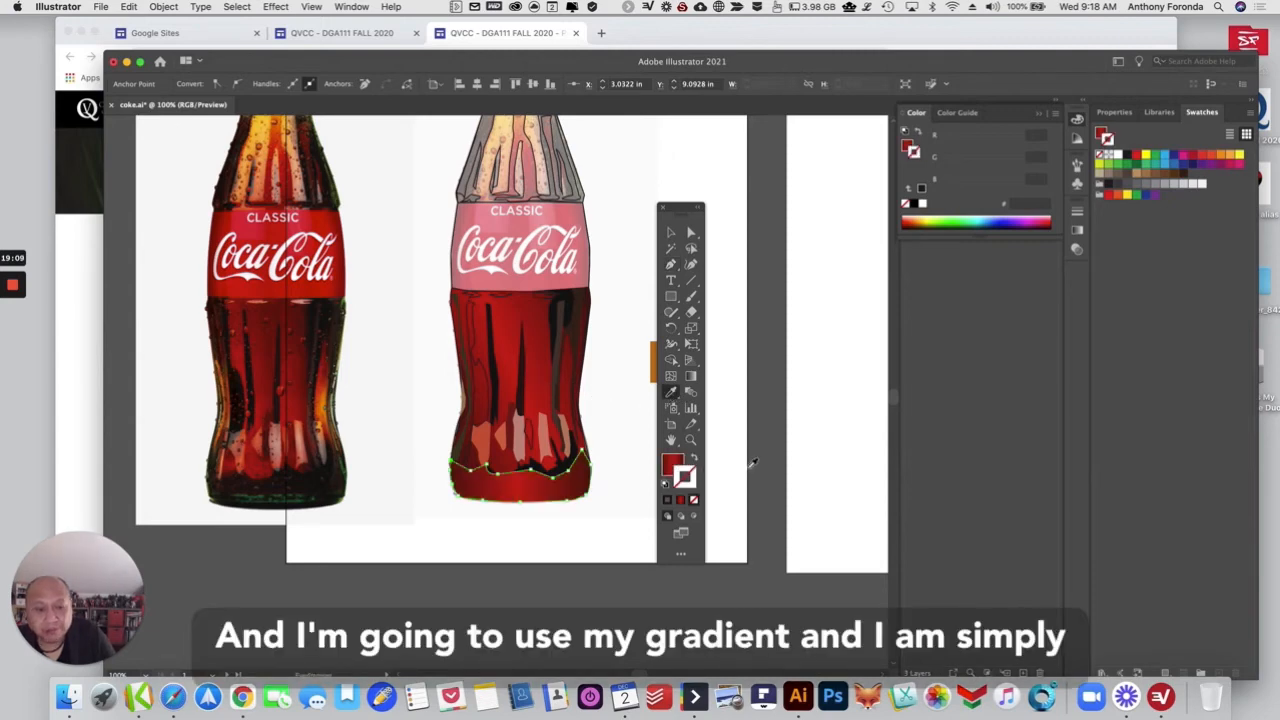
pyautogui.click(670, 232)
pyautogui.keyDown('shift'); pyautogui.click(537, 381); pyautogui.keyUp('shift')
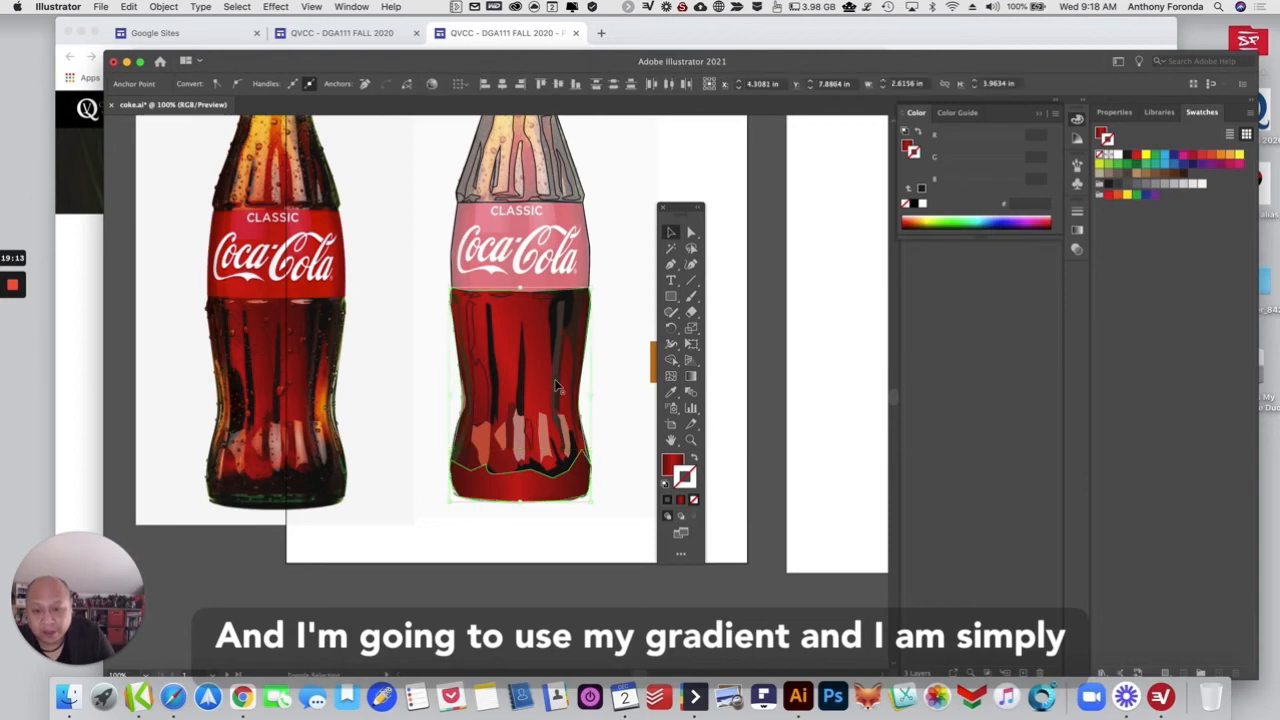
pyautogui.click(163, 6)
pyautogui.moveTo(172, 35)
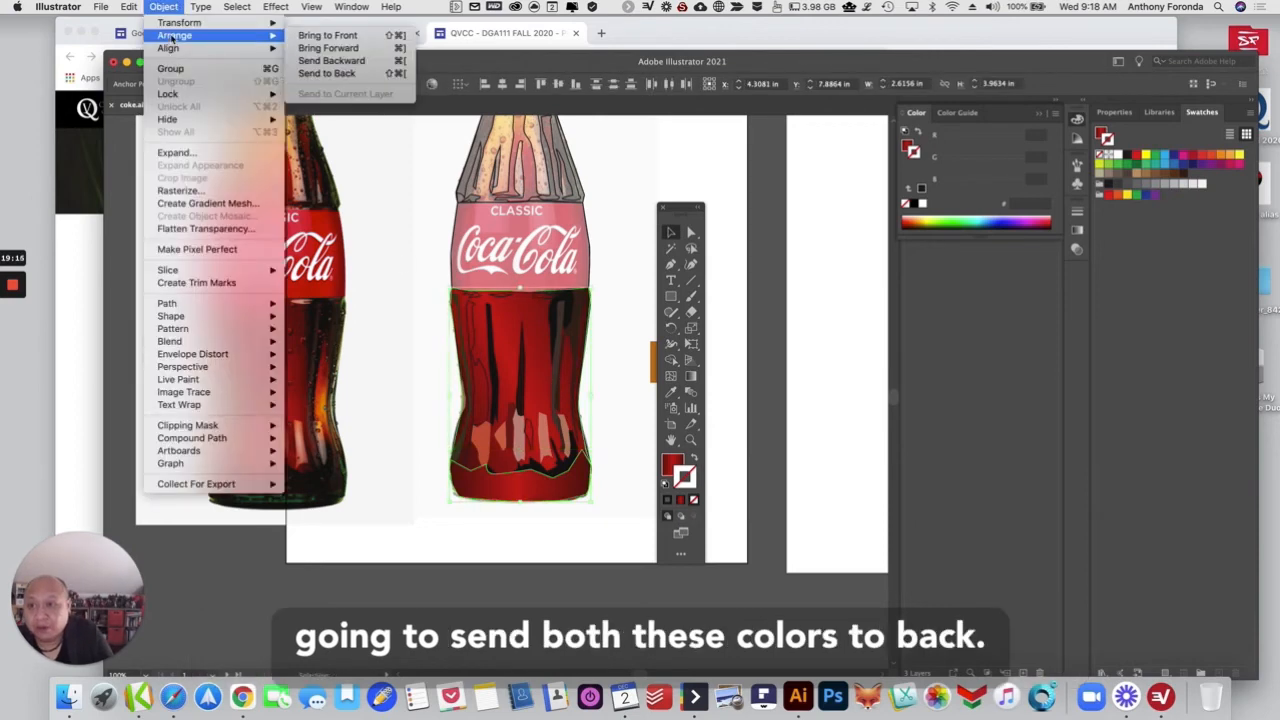
pyautogui.click(300, 73)
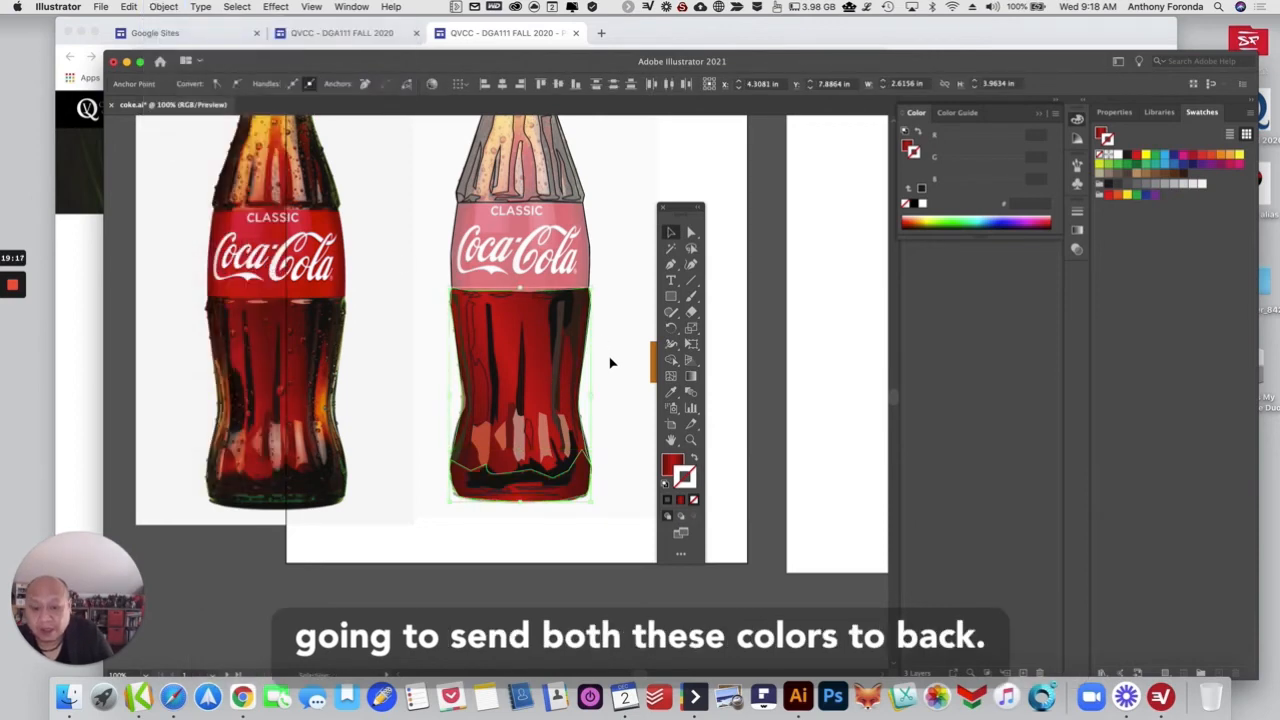
# Step: Clear the joint selection and select only the base shape of the traced bottle
pyautogui.click(692, 233)
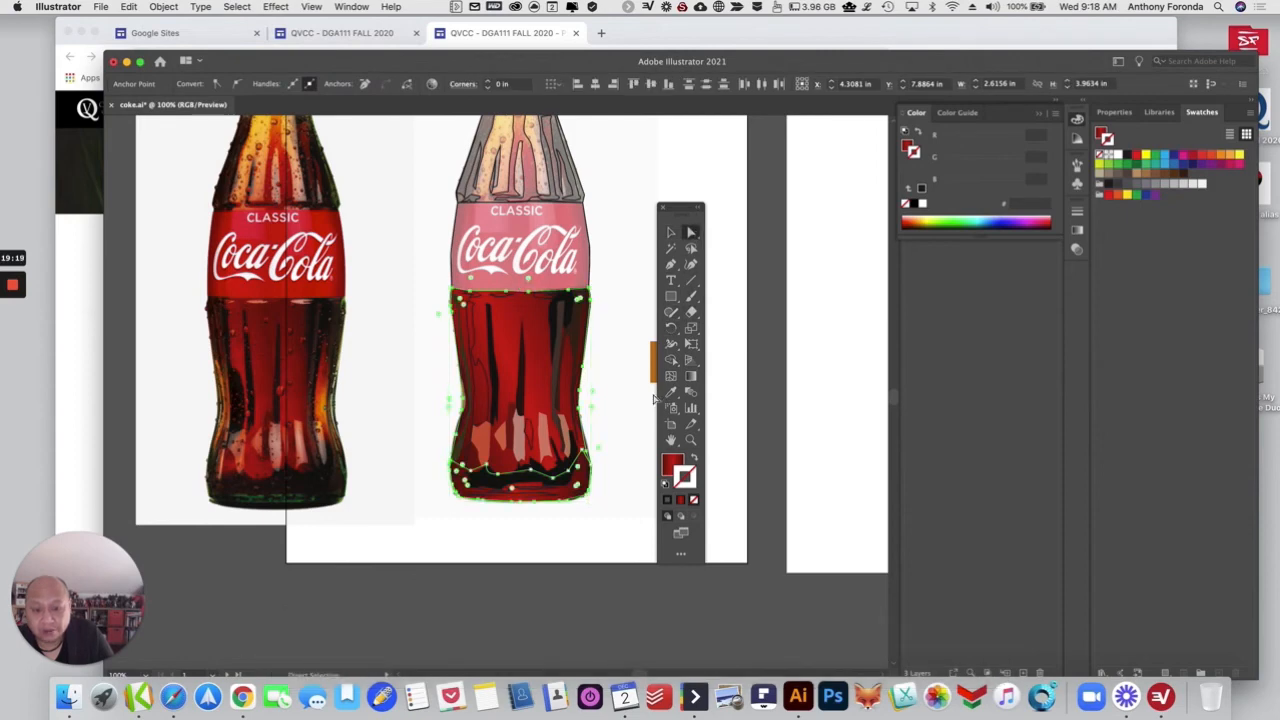
pyautogui.click(586, 481)
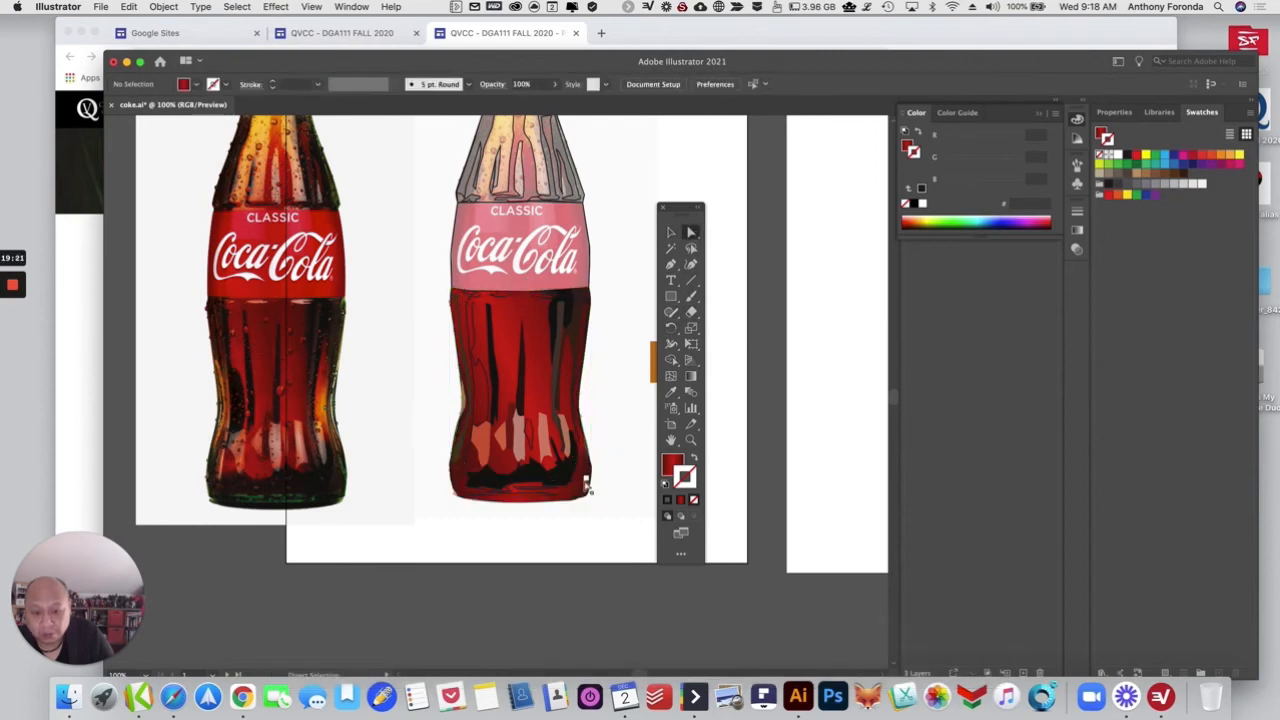
pyautogui.click(584, 484)
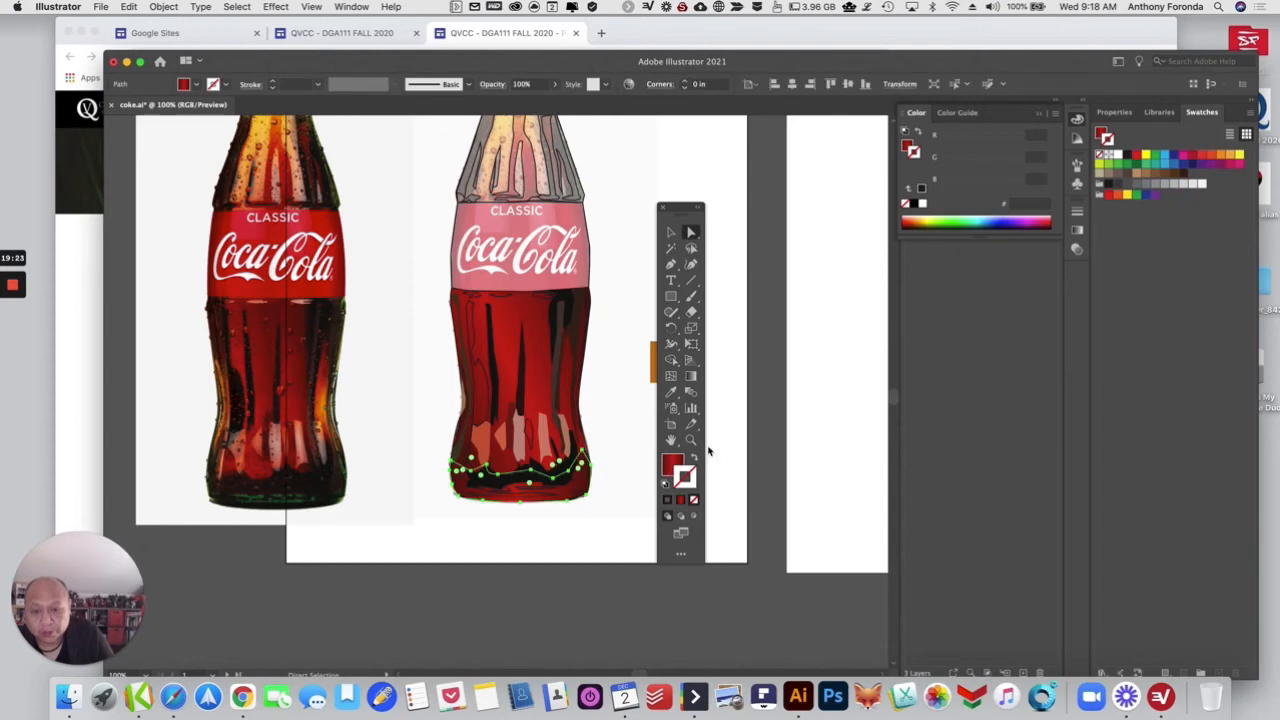
pyautogui.click(1078, 231)
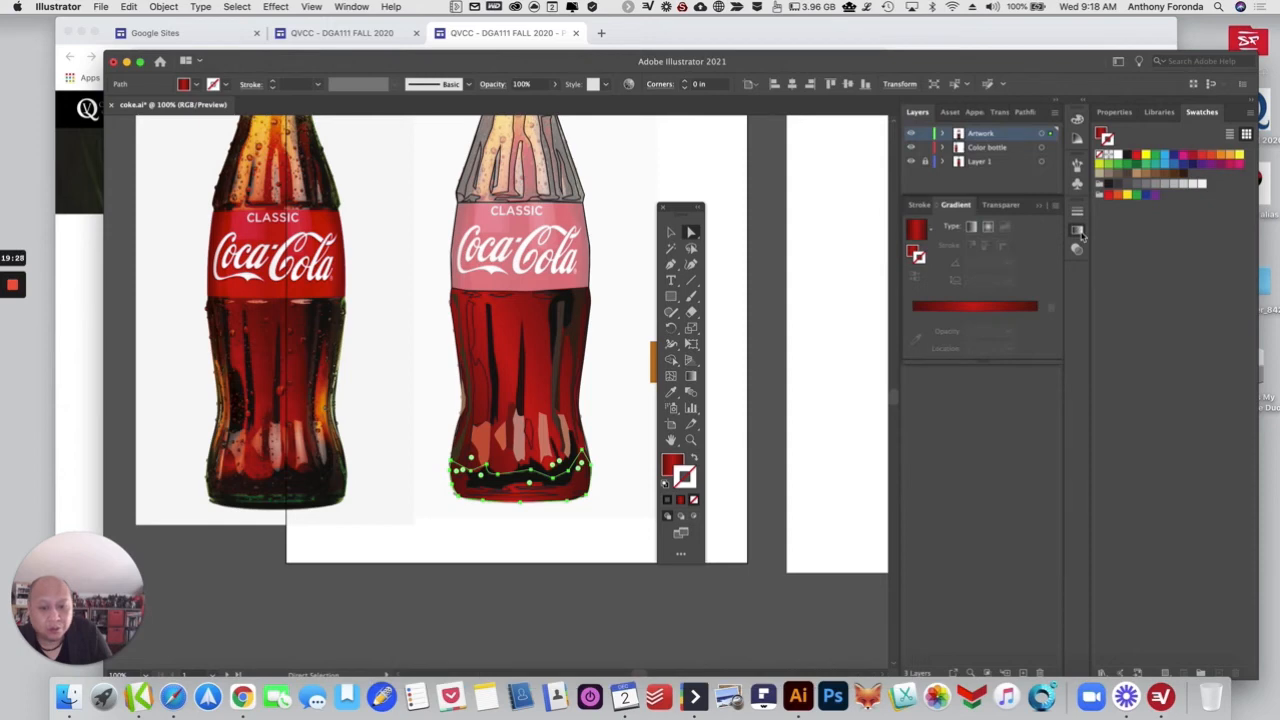
pyautogui.click(1038, 308)
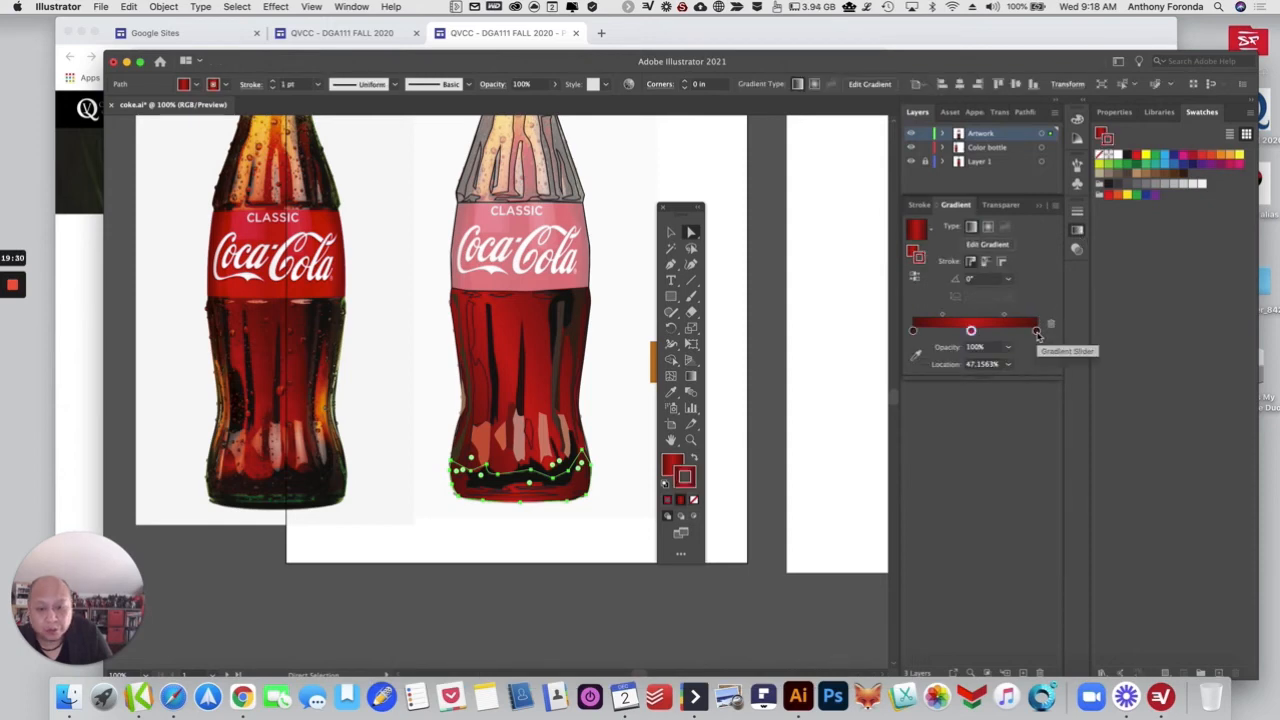
pyautogui.doubleClick(1037, 332)
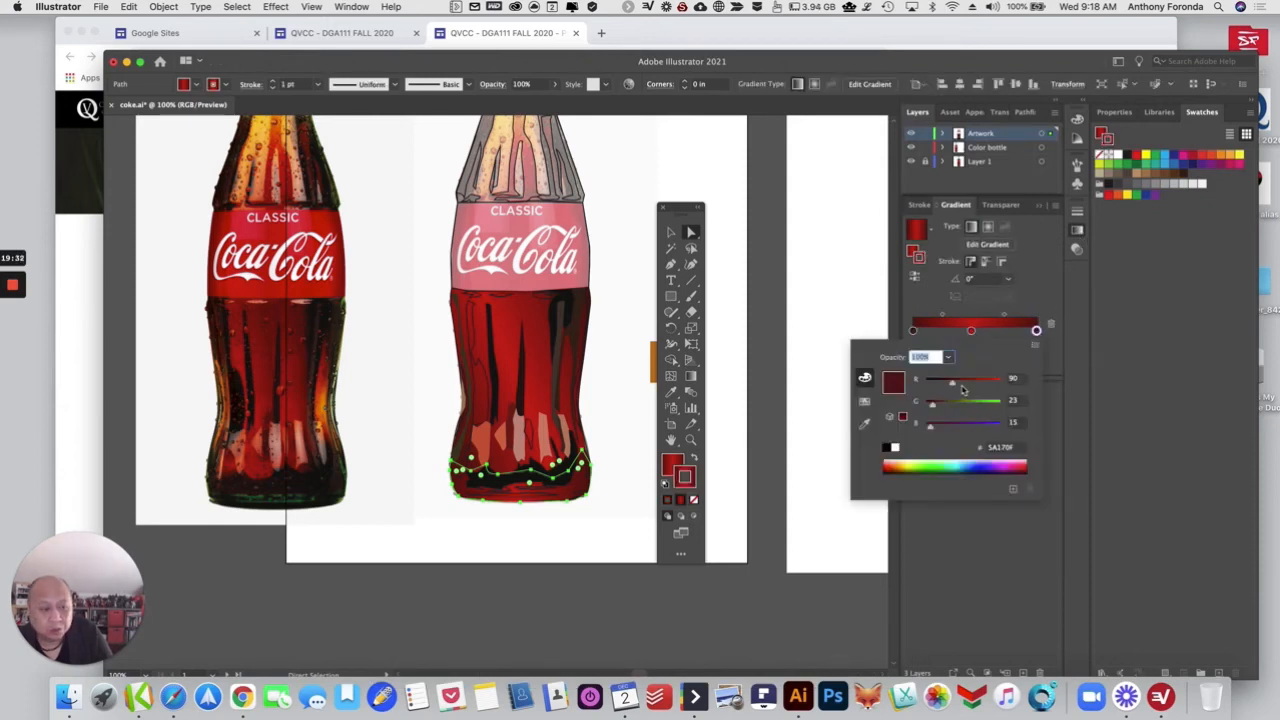
pyautogui.moveTo(962, 389); pyautogui.dragTo(942, 386)
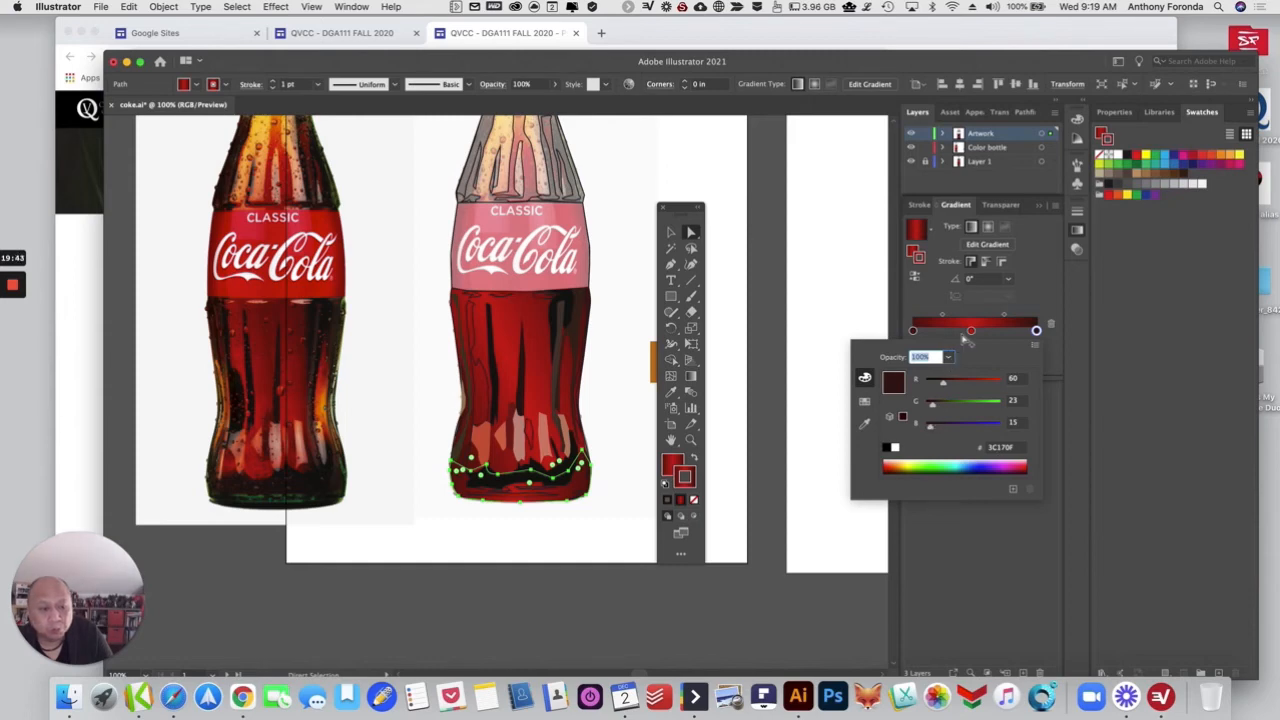
pyautogui.doubleClick(914, 333)
pyautogui.moveTo(957, 387); pyautogui.dragTo(938, 387)
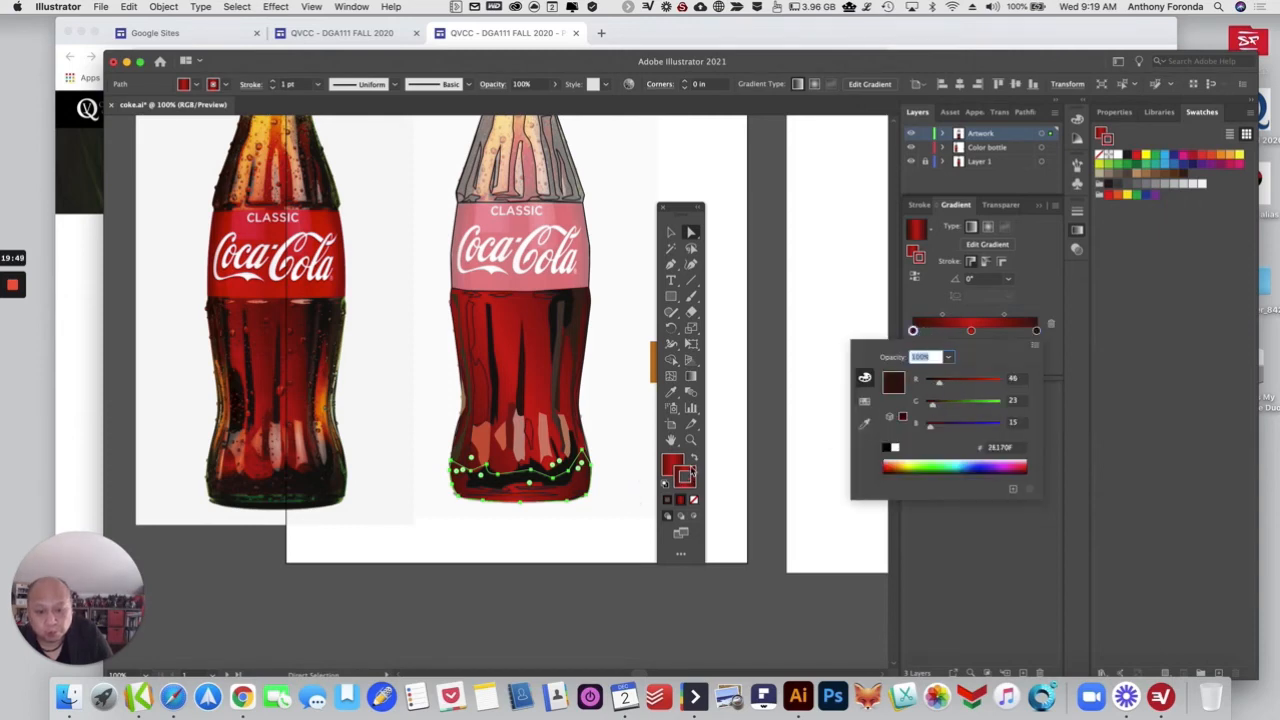
pyautogui.click(924, 257)
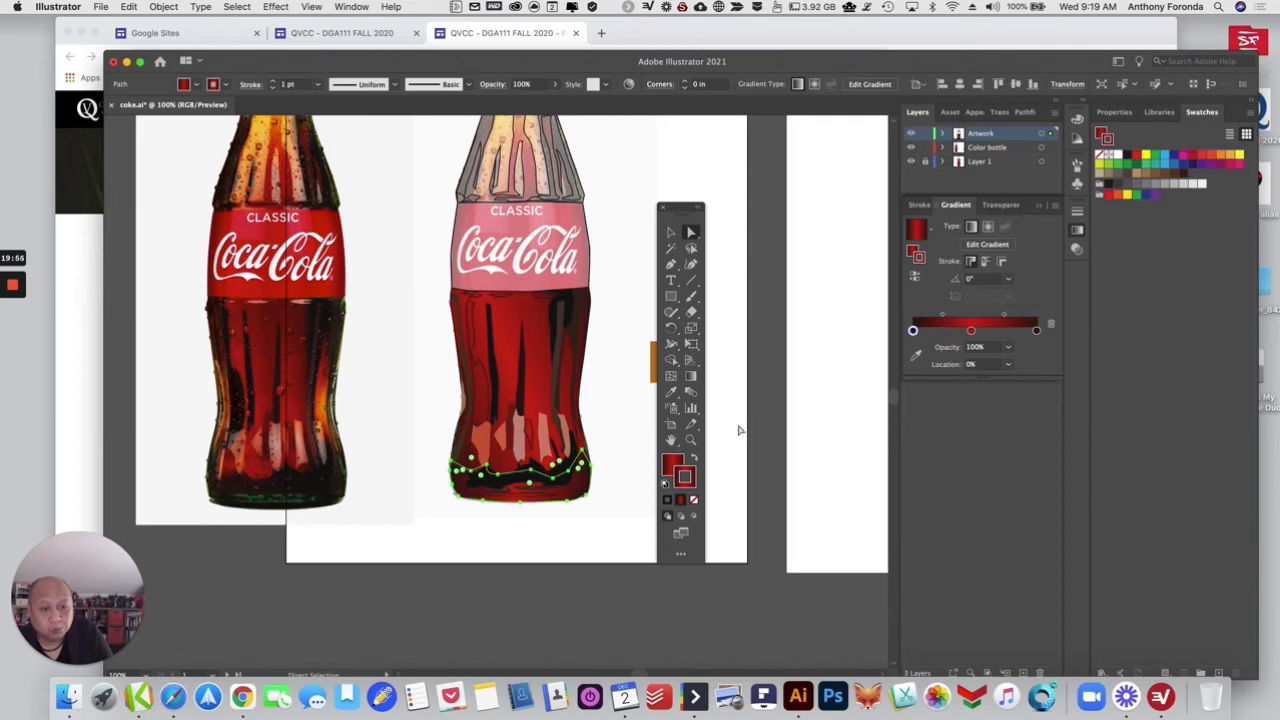
pyautogui.click(692, 501)
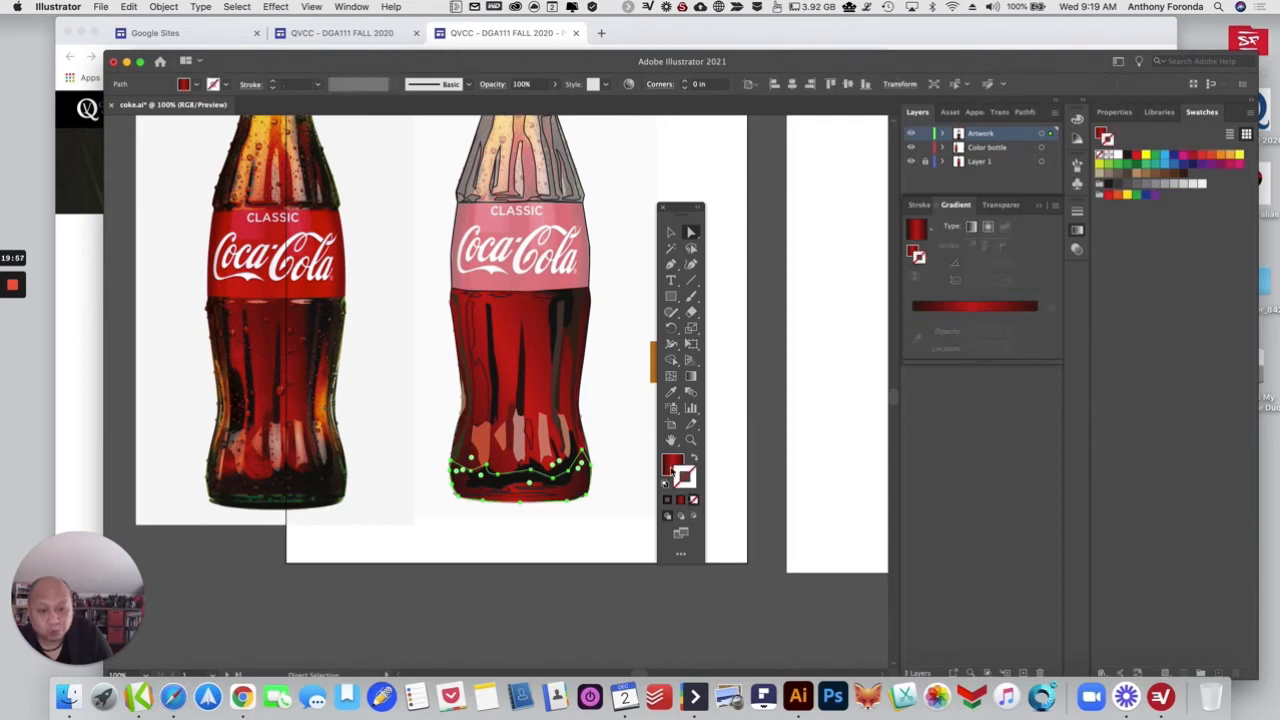
# Step: Darken the end stops of the base shape's fill gradient, with red 34 for the right stop and red 46 for the left stop
pyautogui.click(667, 466)
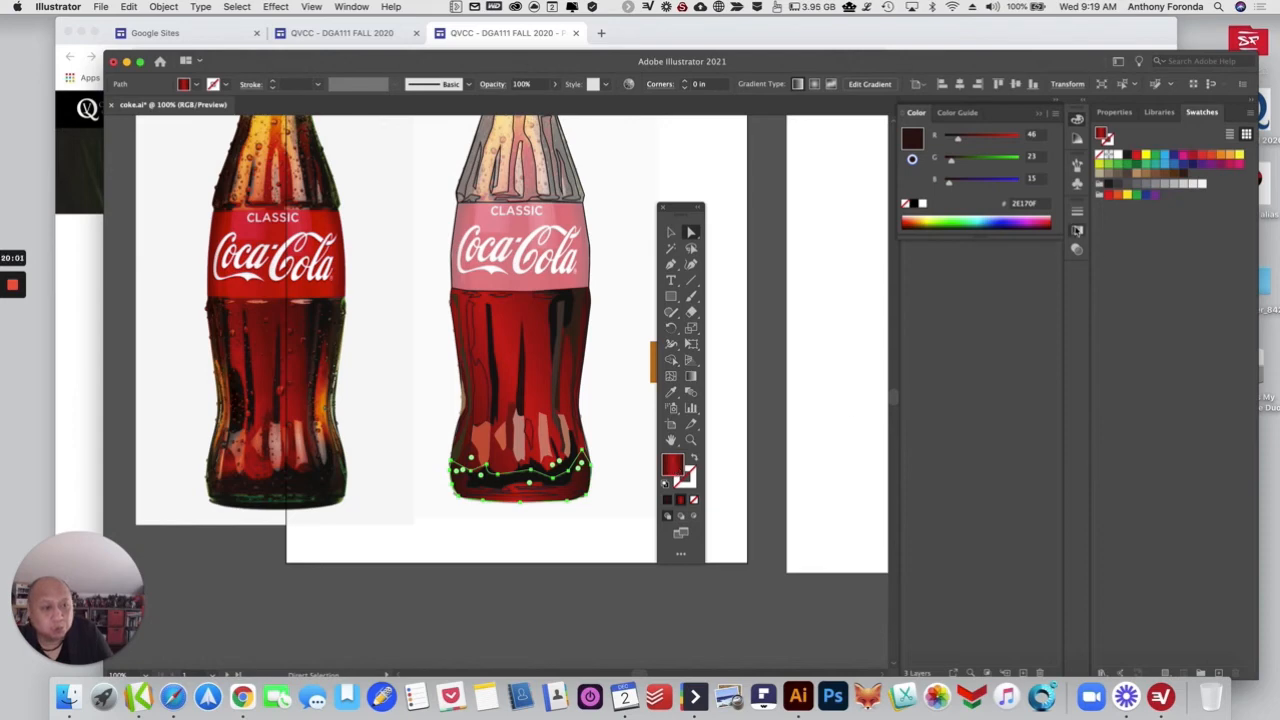
pyautogui.click(1077, 230)
pyautogui.doubleClick(1037, 331)
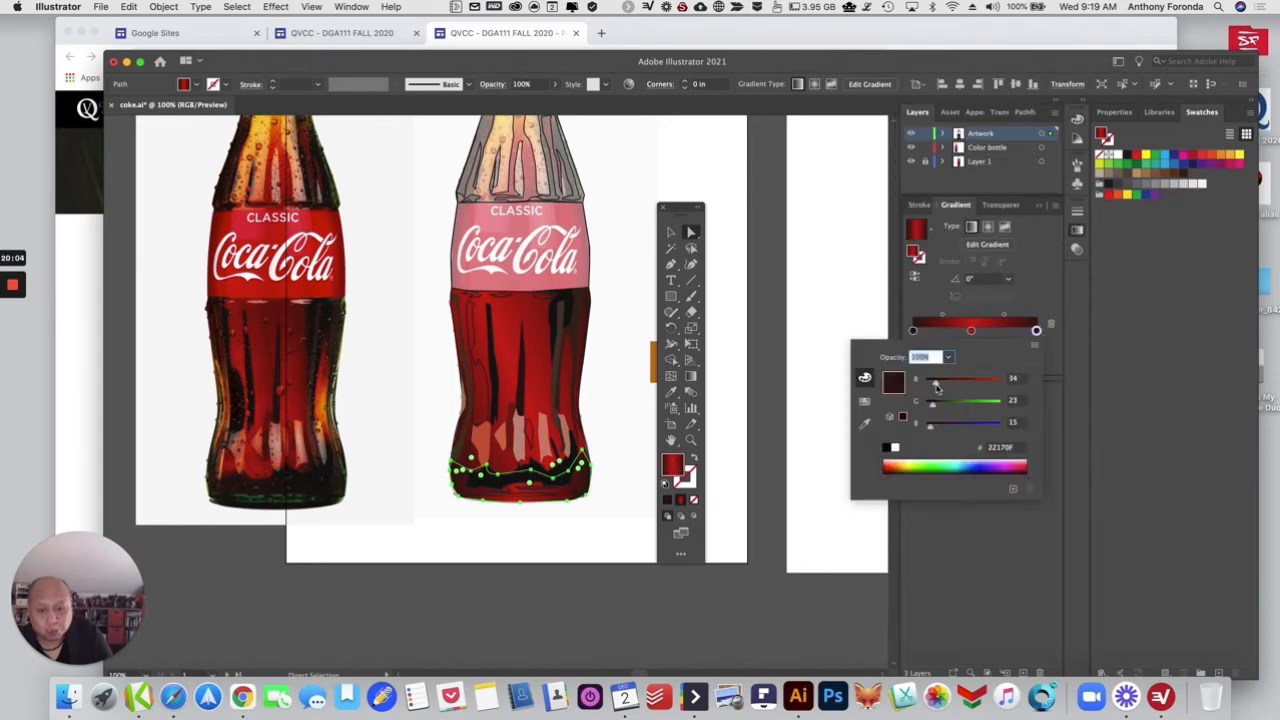
pyautogui.doubleClick(913, 331)
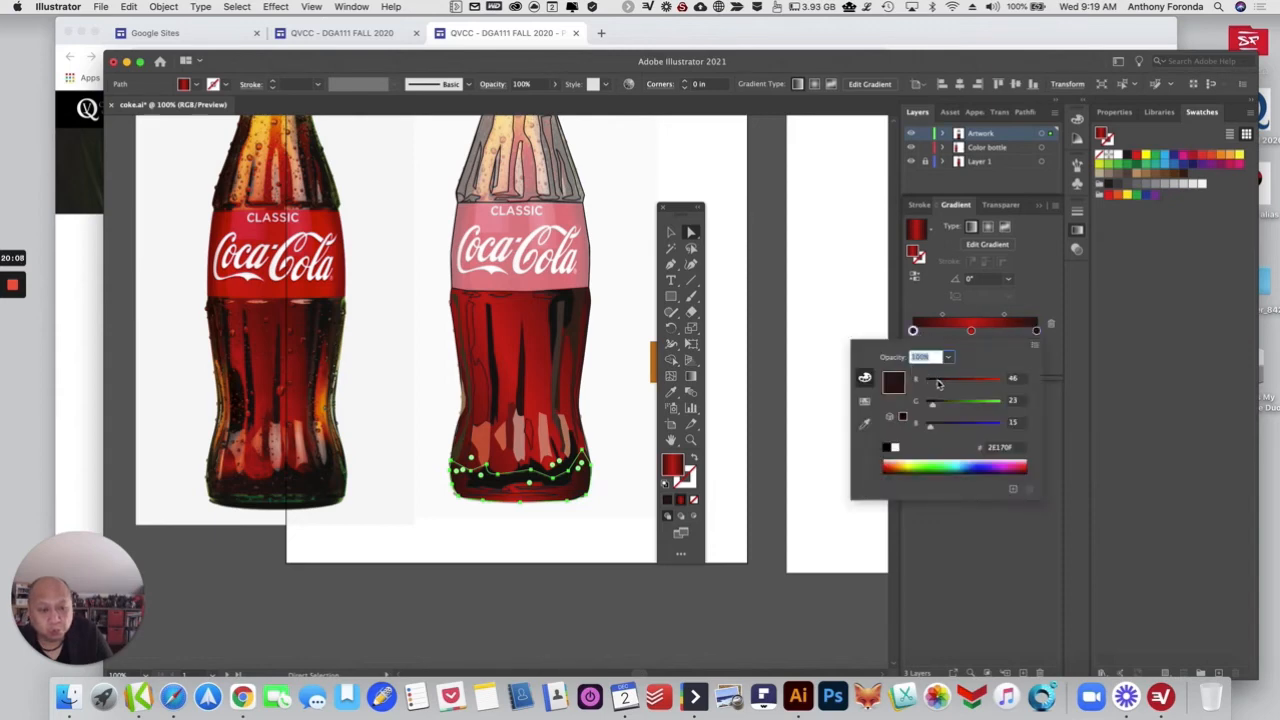
# Step: Darken the middle stop of the base shape's fill gradient to red 102 (661817) and deselect the shape
pyautogui.click(970, 331)
pyautogui.doubleClick(970, 331)
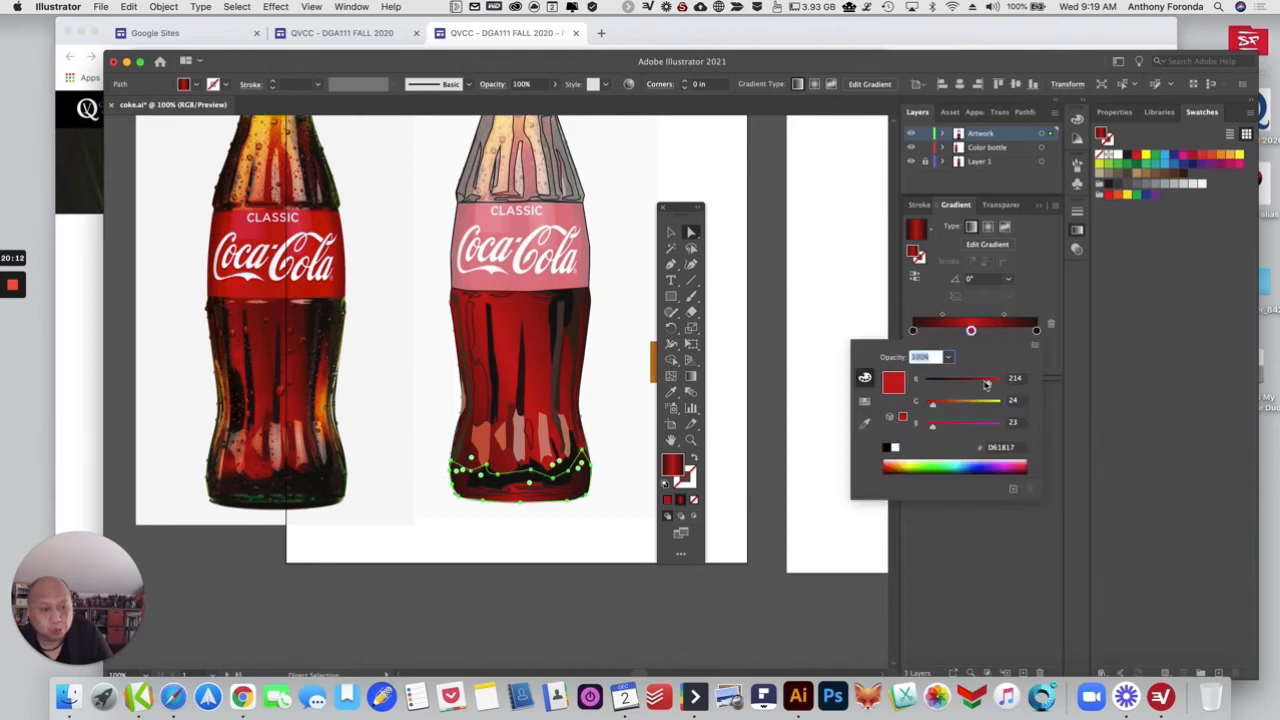
pyautogui.moveTo(987, 384); pyautogui.dragTo(974, 388)
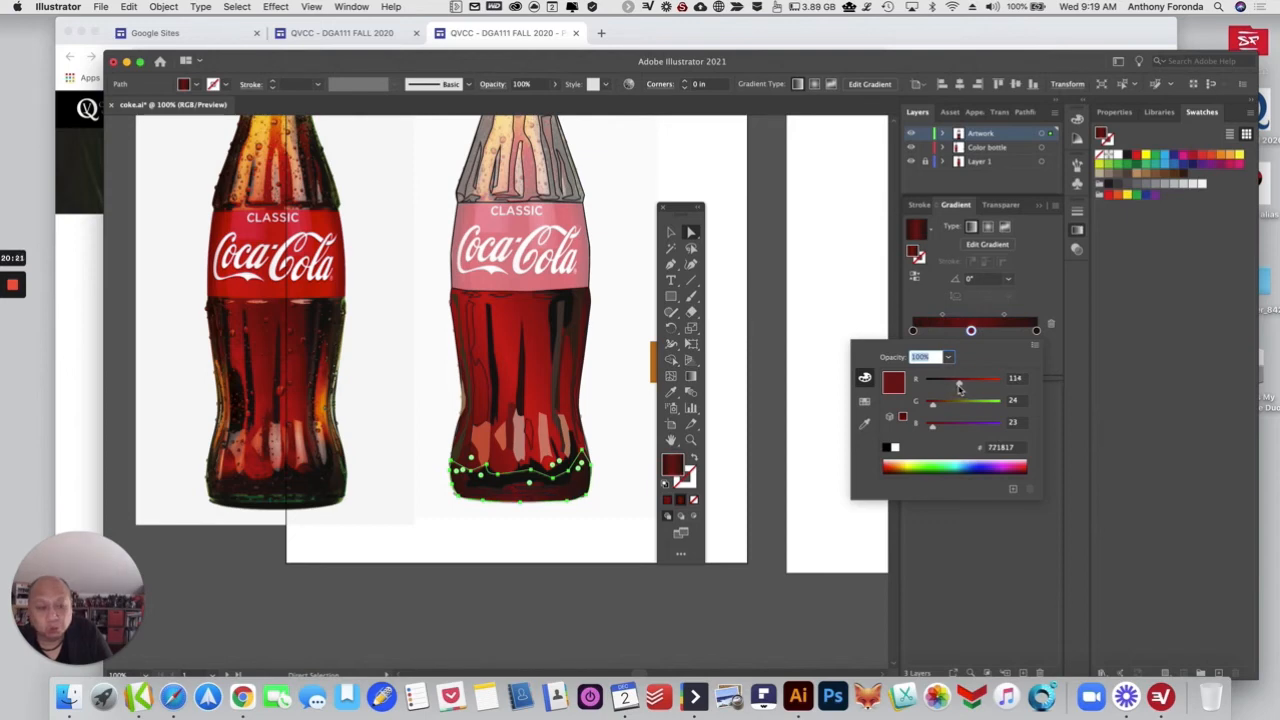
pyautogui.moveTo(959, 388); pyautogui.dragTo(956, 388)
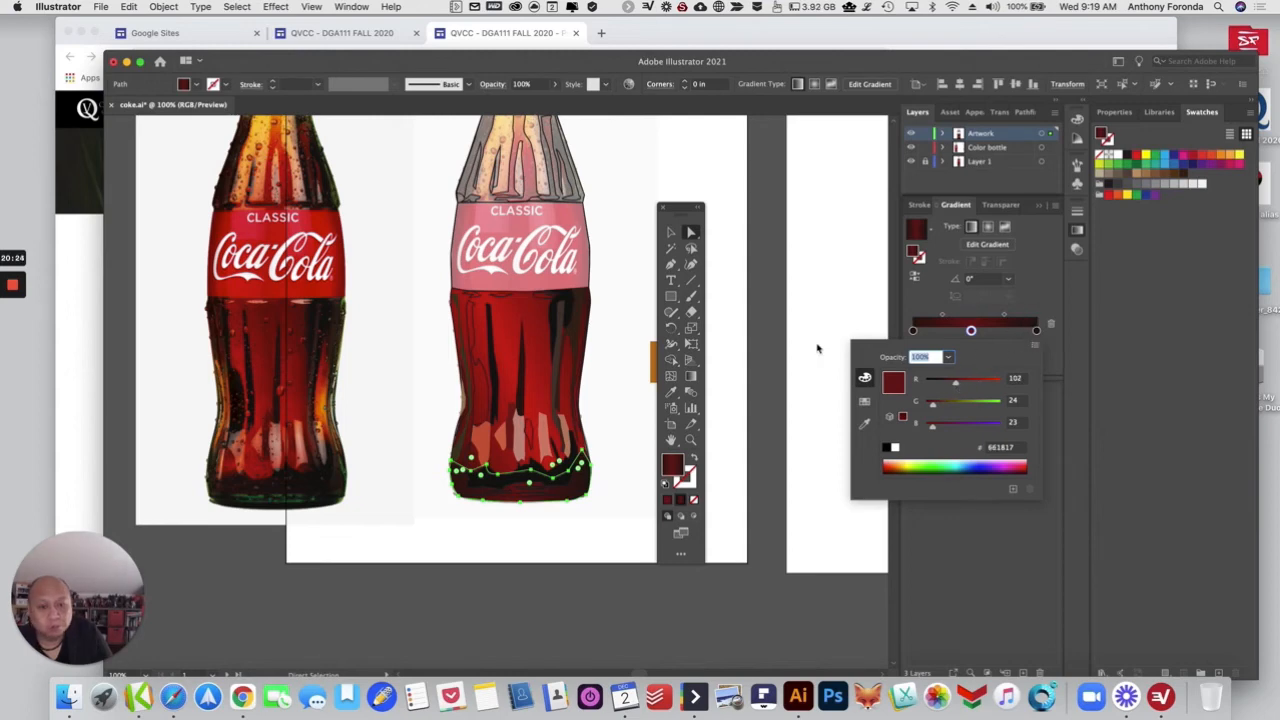
pyautogui.click(694, 234)
pyautogui.click(725, 266)
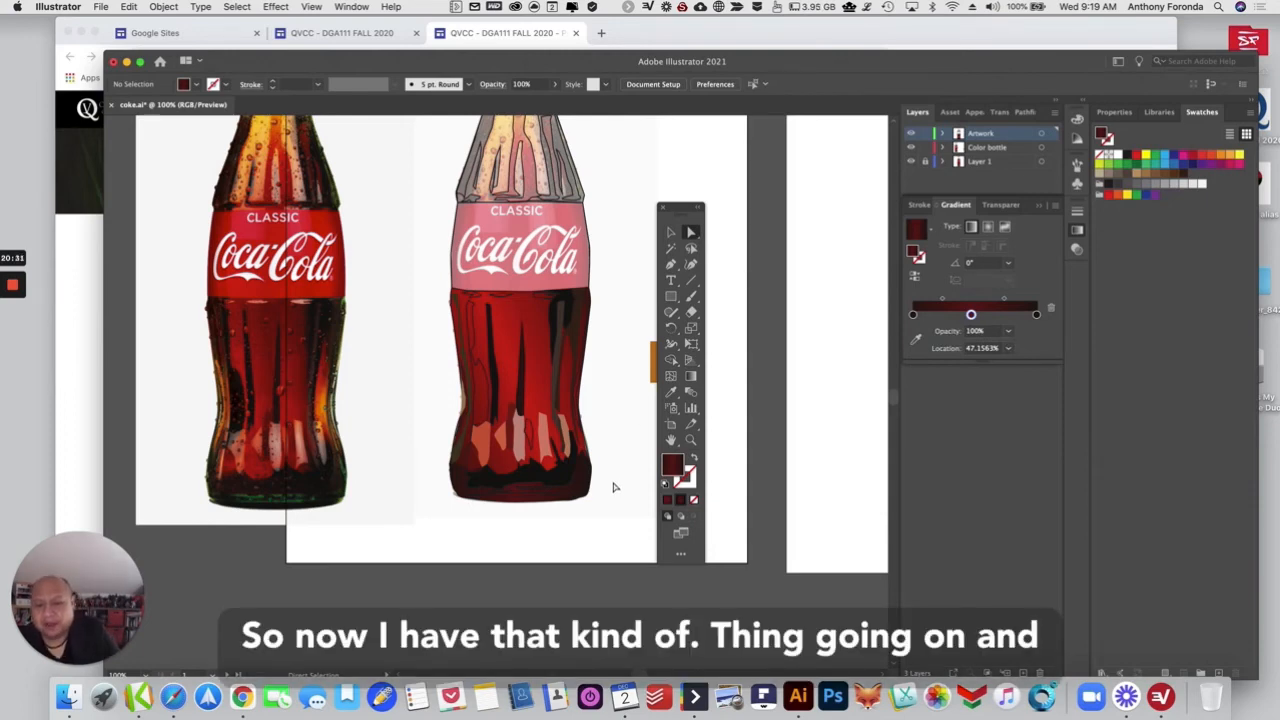
pyautogui.click(538, 492)
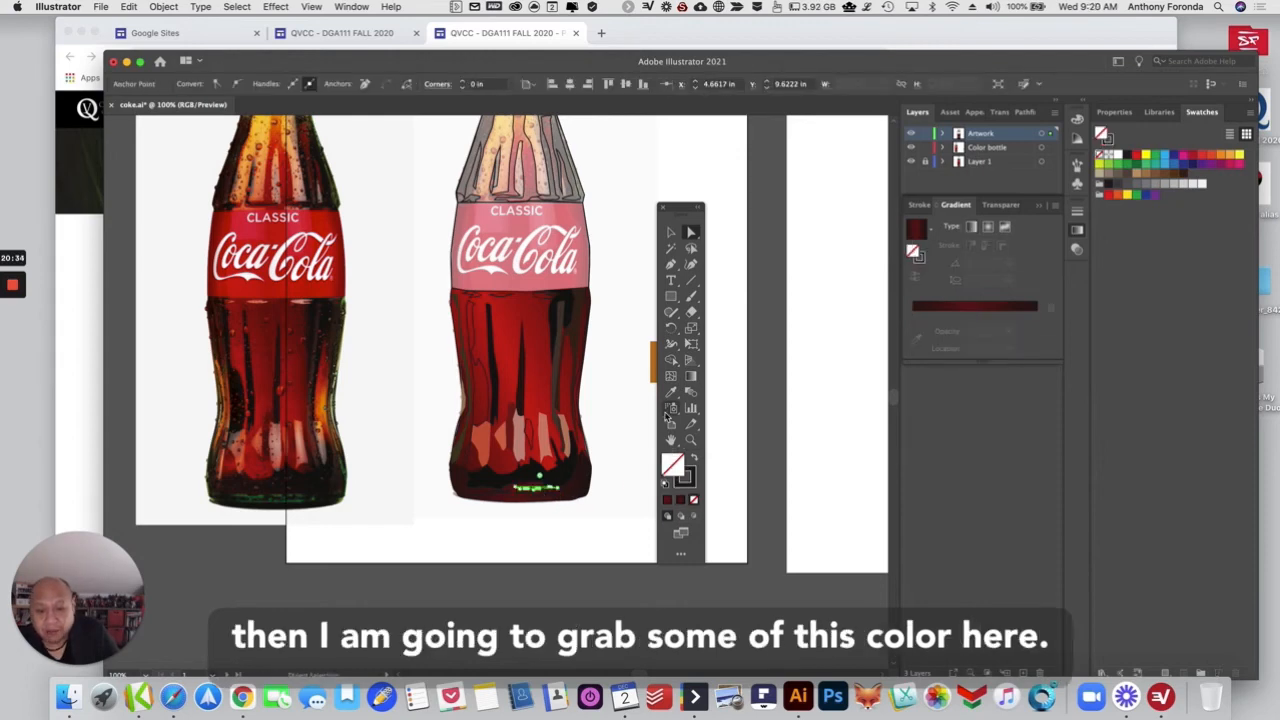
pyautogui.click(672, 394)
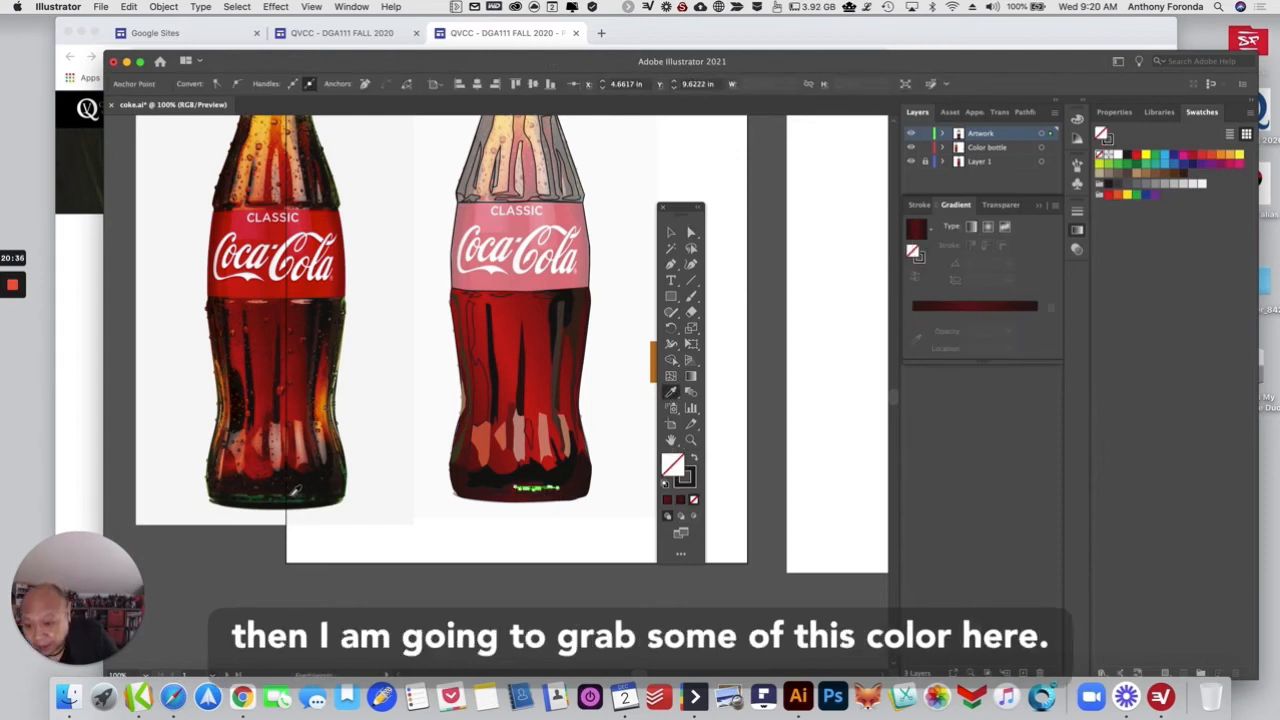
pyautogui.click(283, 490)
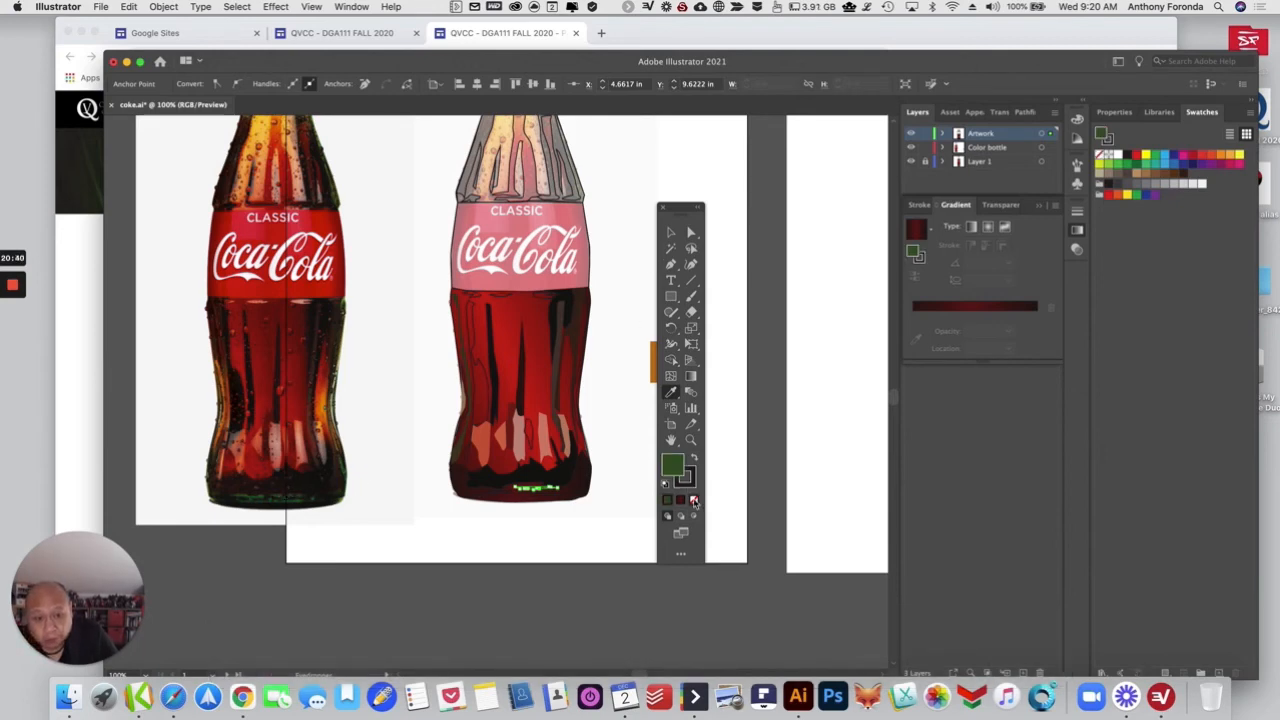
pyautogui.click(694, 501)
pyautogui.click(691, 233)
pyautogui.click(636, 317)
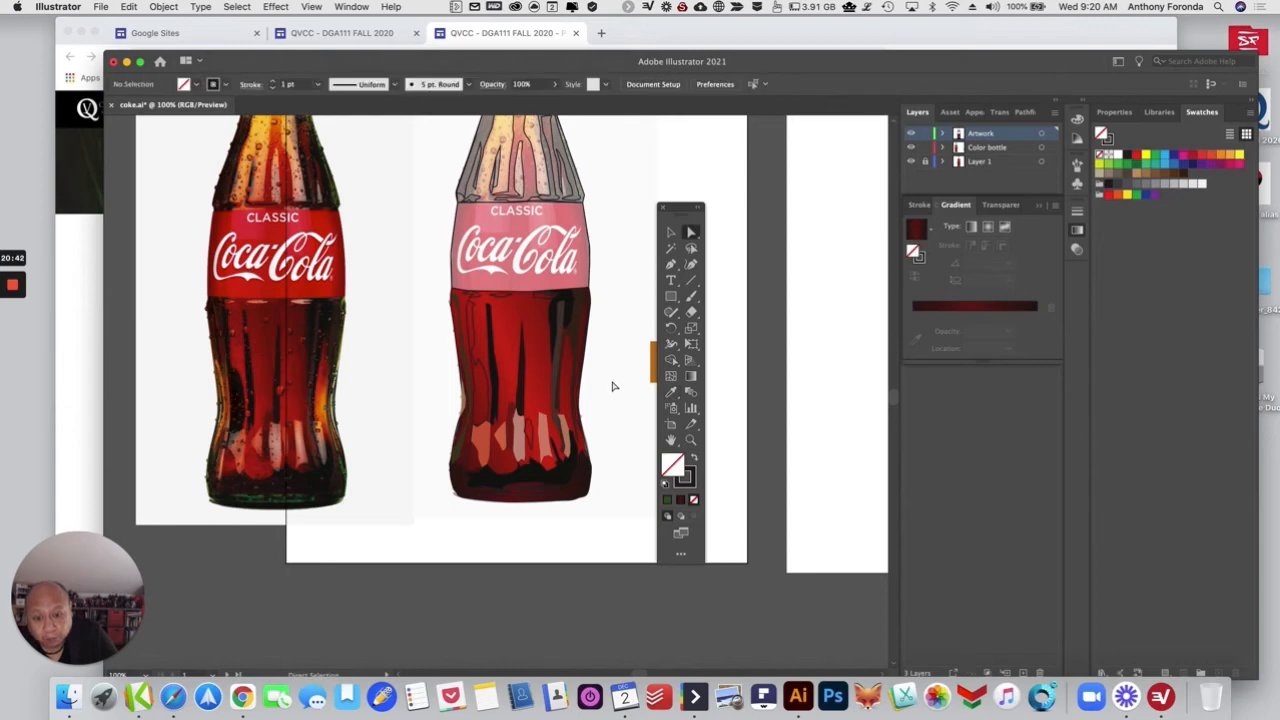
# Step: Fill the small reflection shape at the bottle's base with green sampled from the reference photo's base, remove its stroke, and deselect it
pyautogui.click(541, 490)
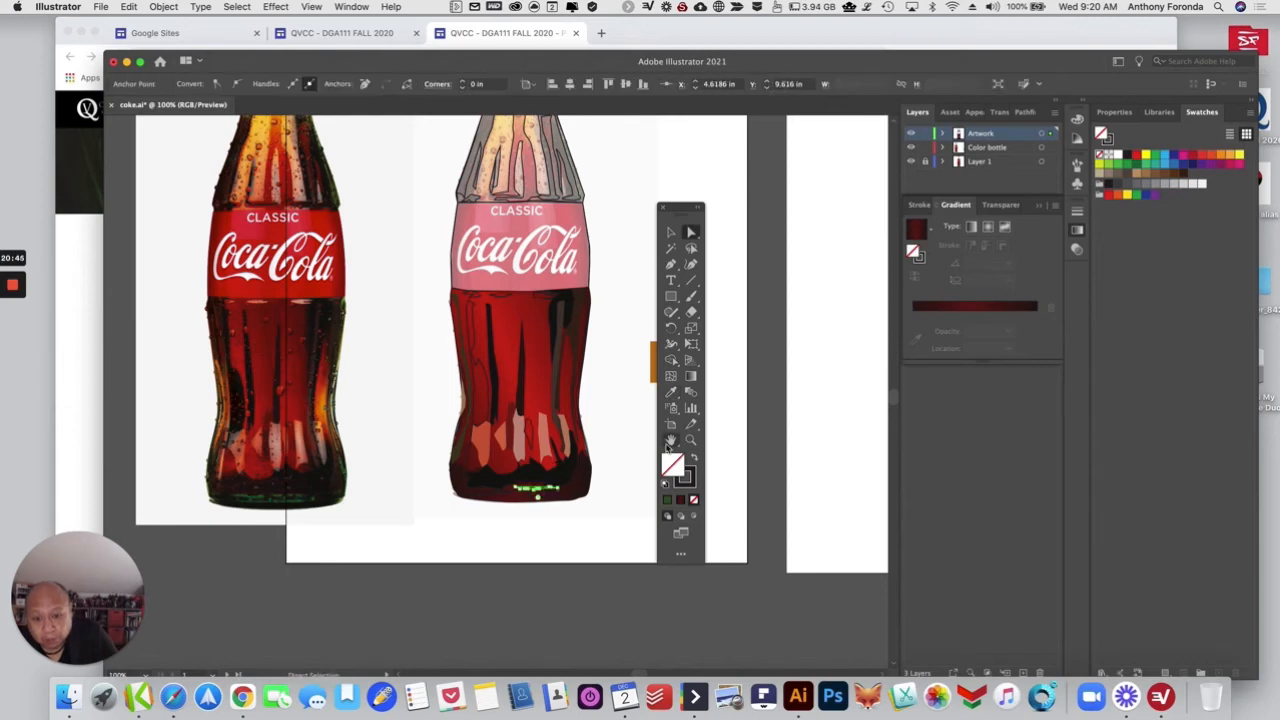
pyautogui.click(674, 393)
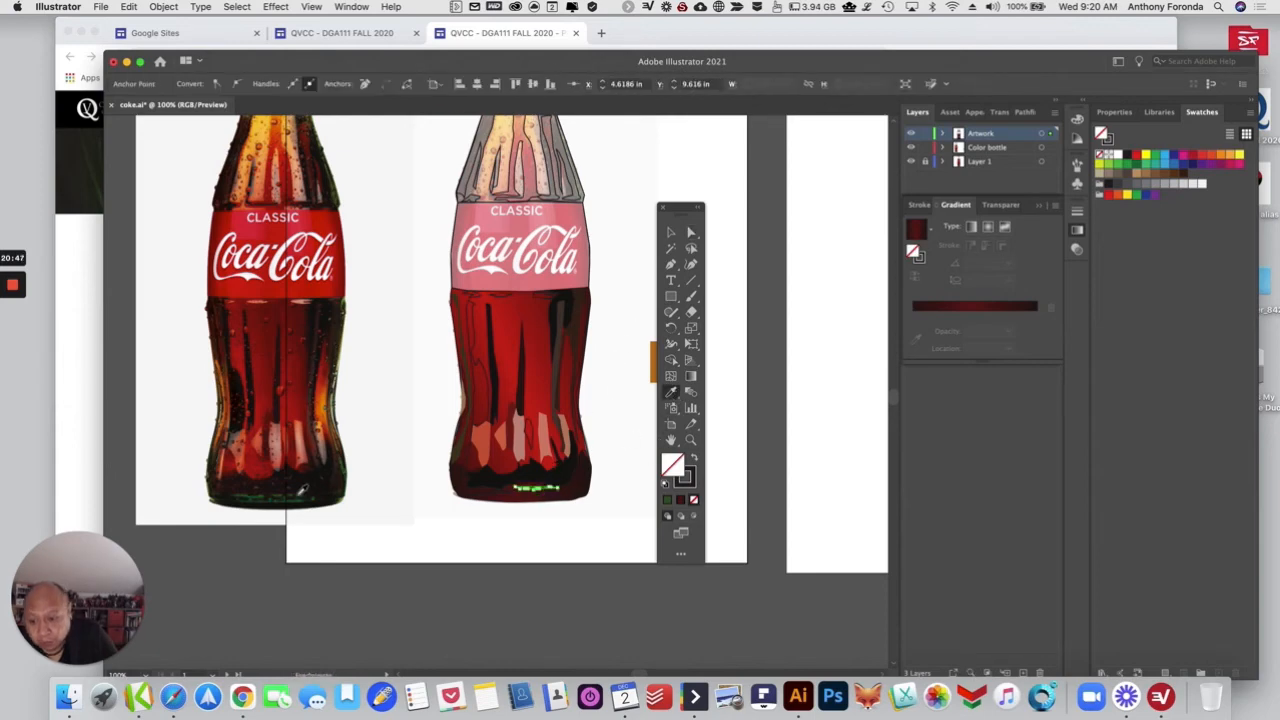
pyautogui.click(296, 495)
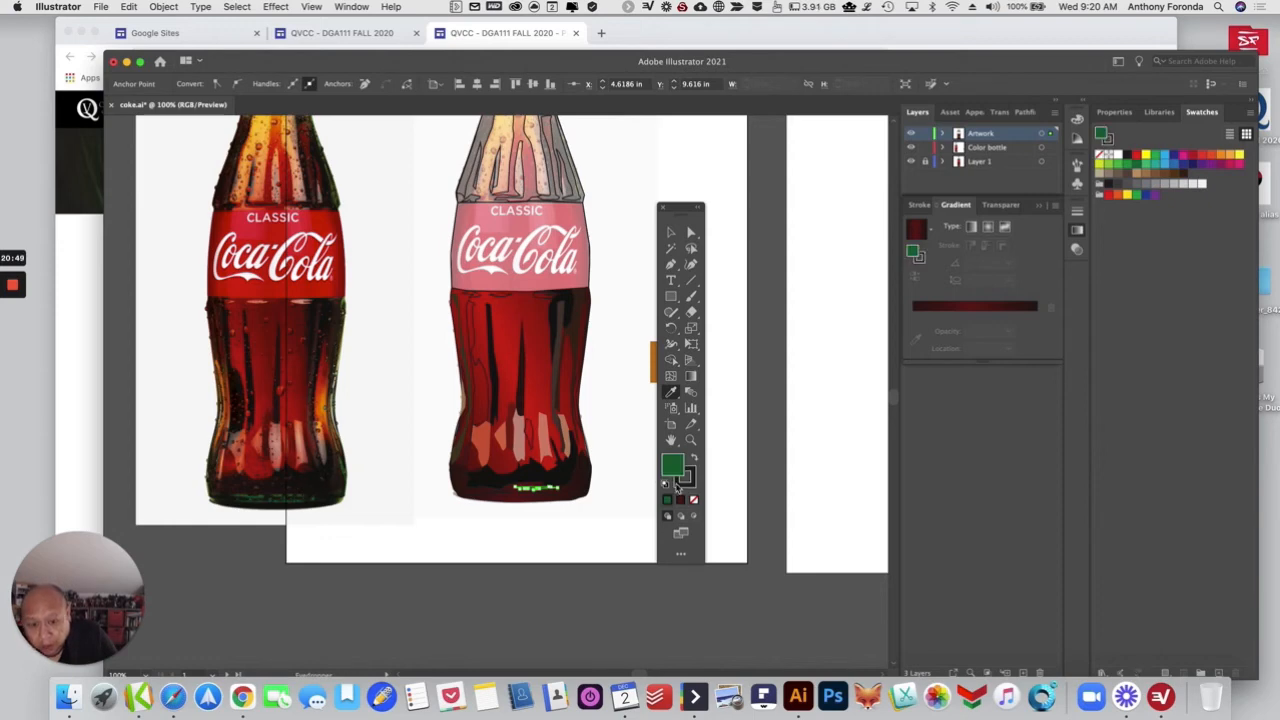
pyautogui.click(694, 502)
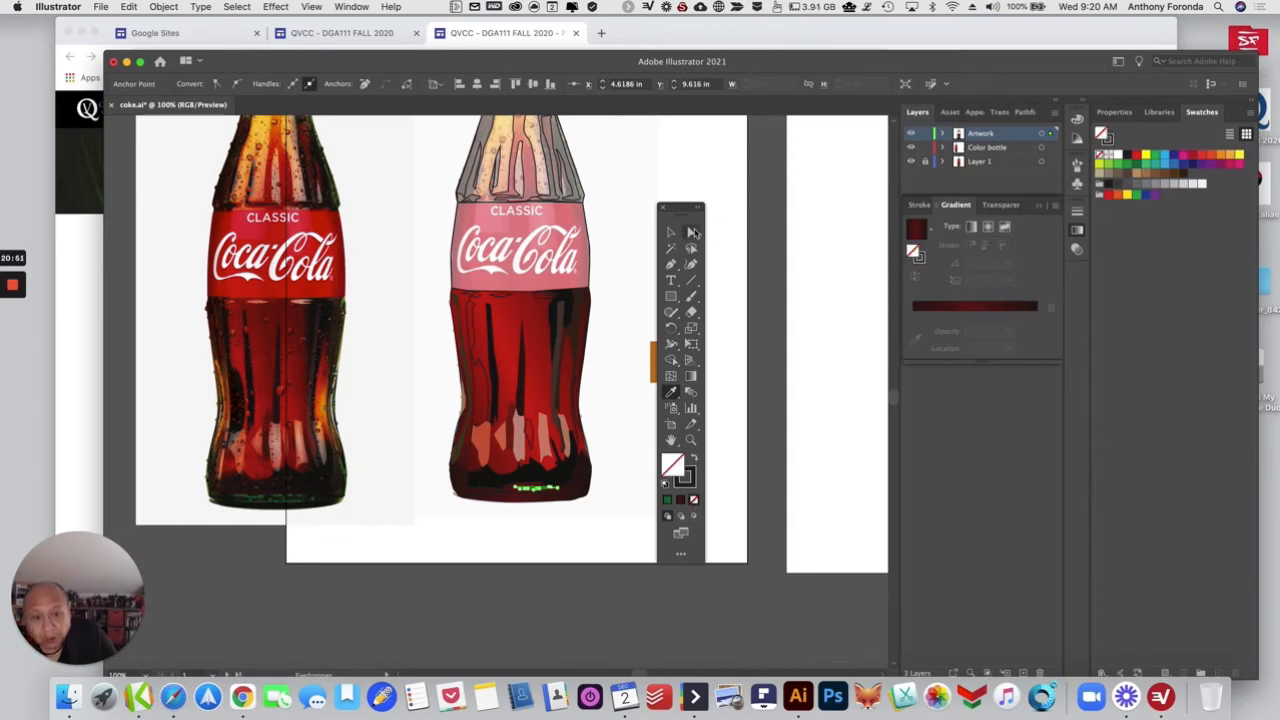
pyautogui.press('super+z')
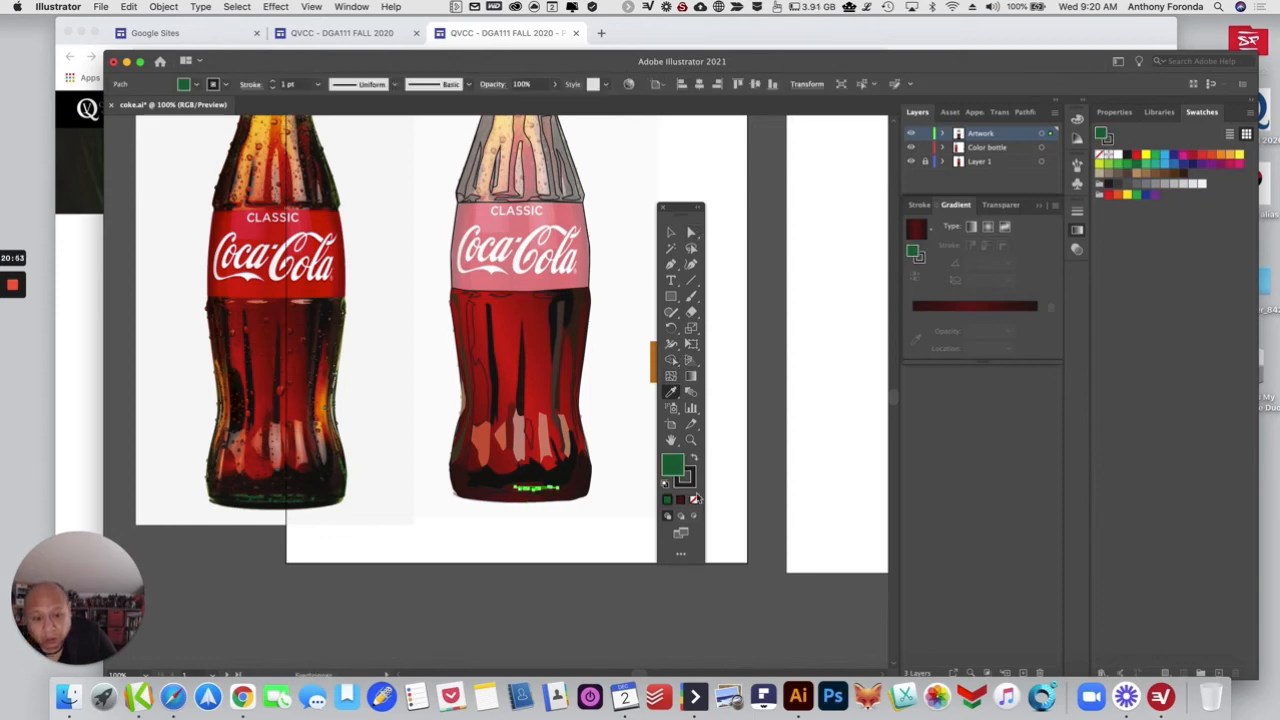
pyautogui.click(695, 499)
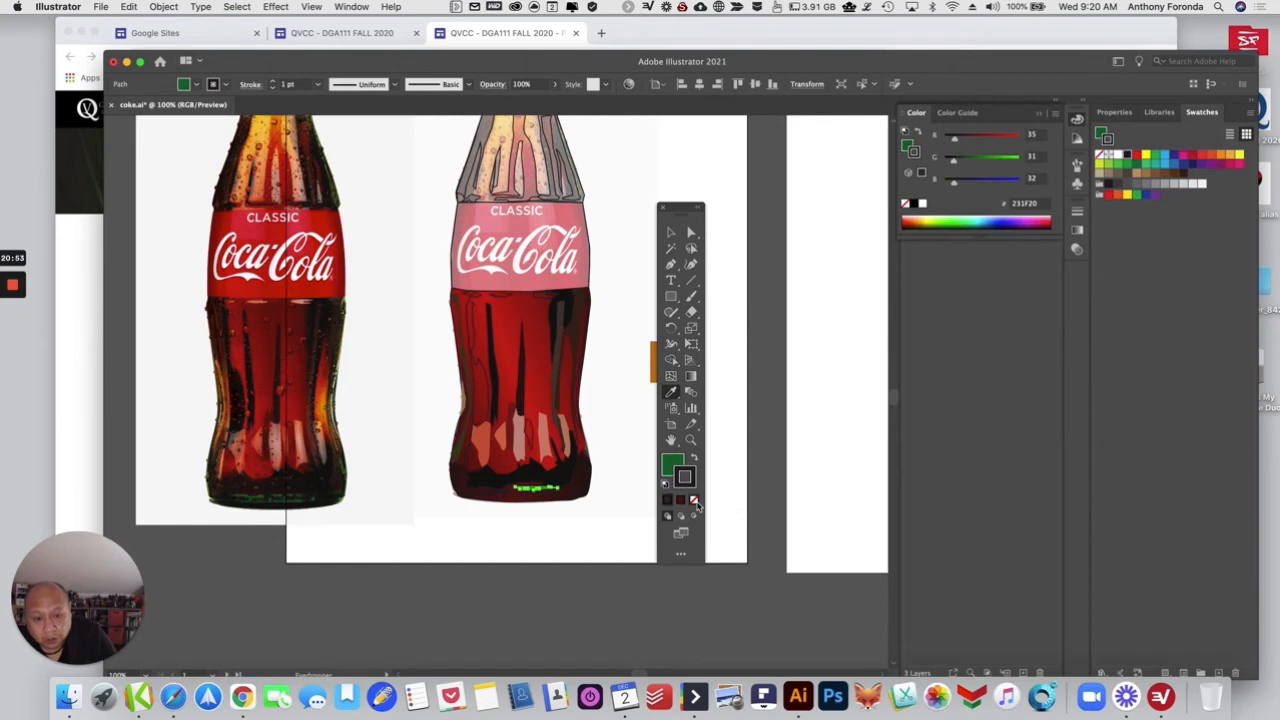
pyautogui.click(621, 281)
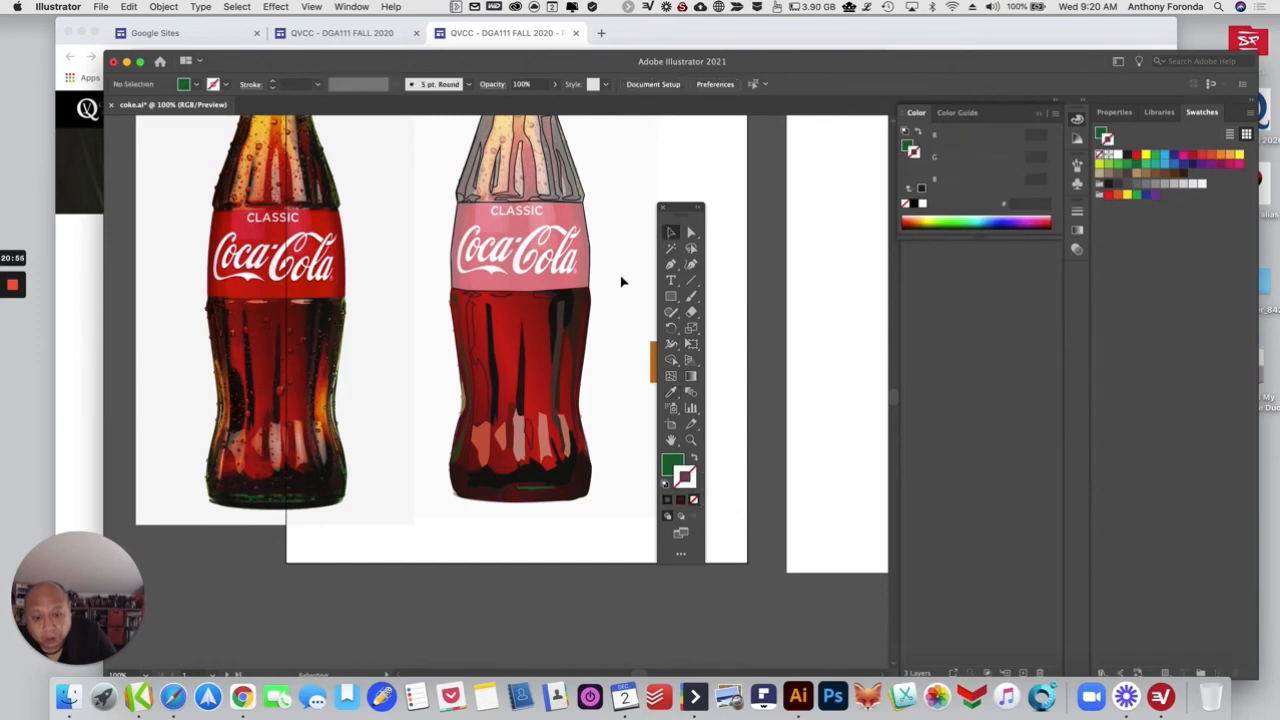
# Step: Fill the long thin reflection along the bottle's bottom edge with the neighboring reflection's green, remove its stroke, and deselect it
pyautogui.click(520, 499)
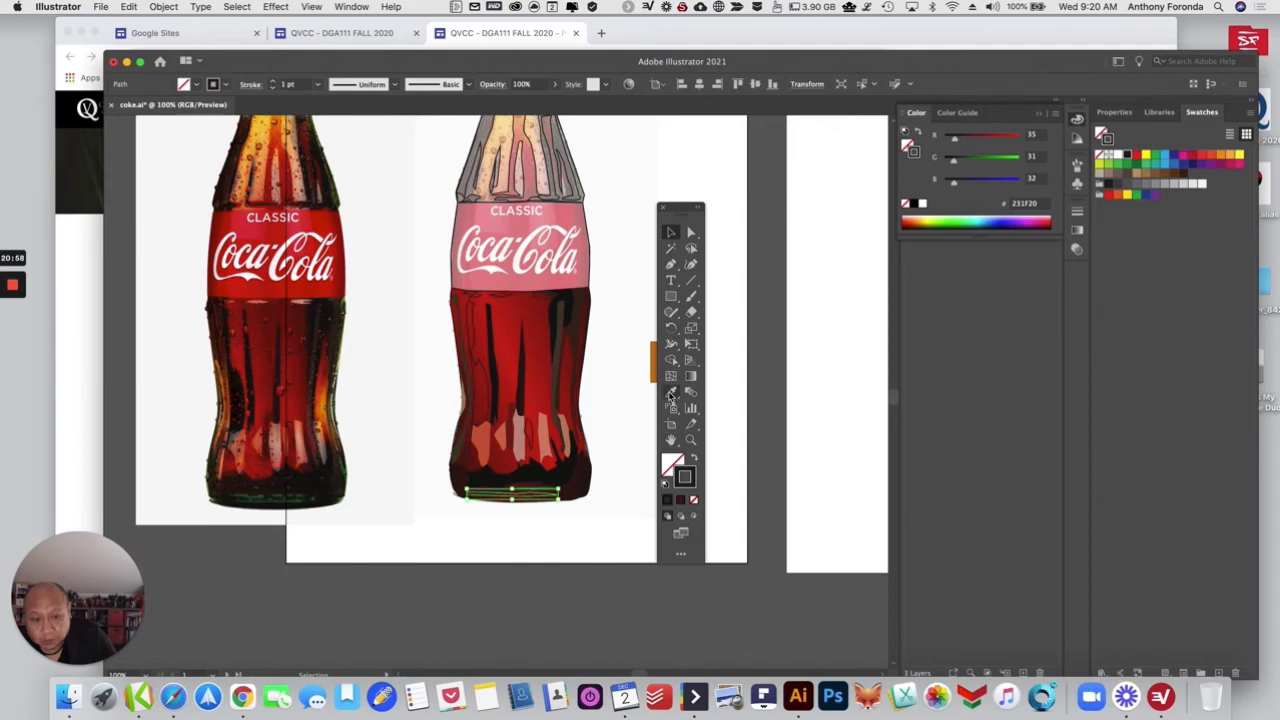
pyautogui.click(671, 393)
pyautogui.click(533, 486)
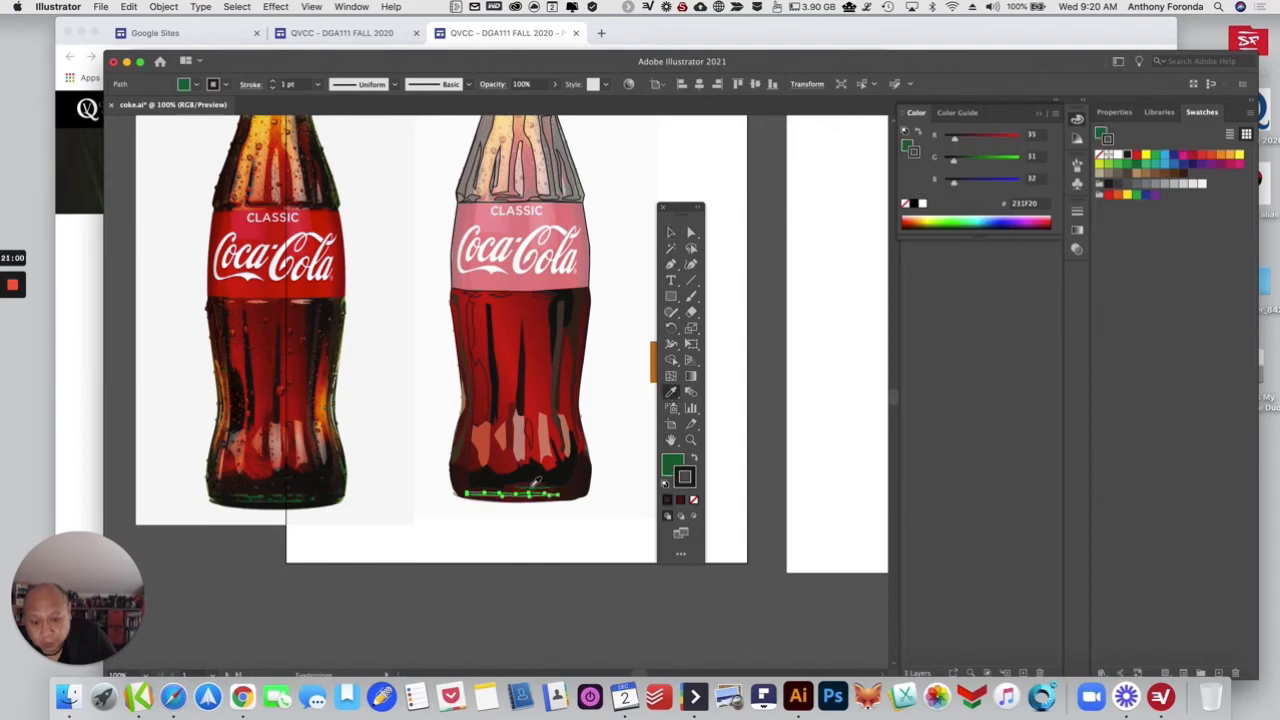
pyautogui.click(695, 501)
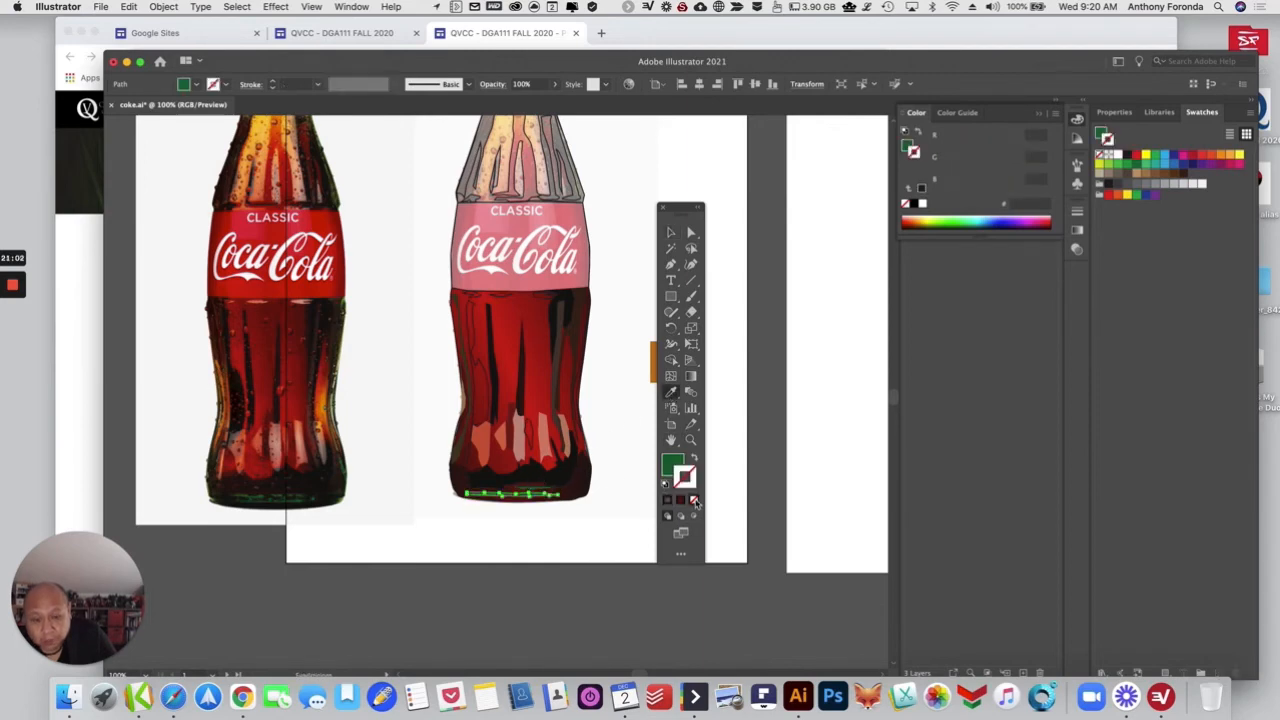
pyautogui.click(691, 233)
pyautogui.click(633, 365)
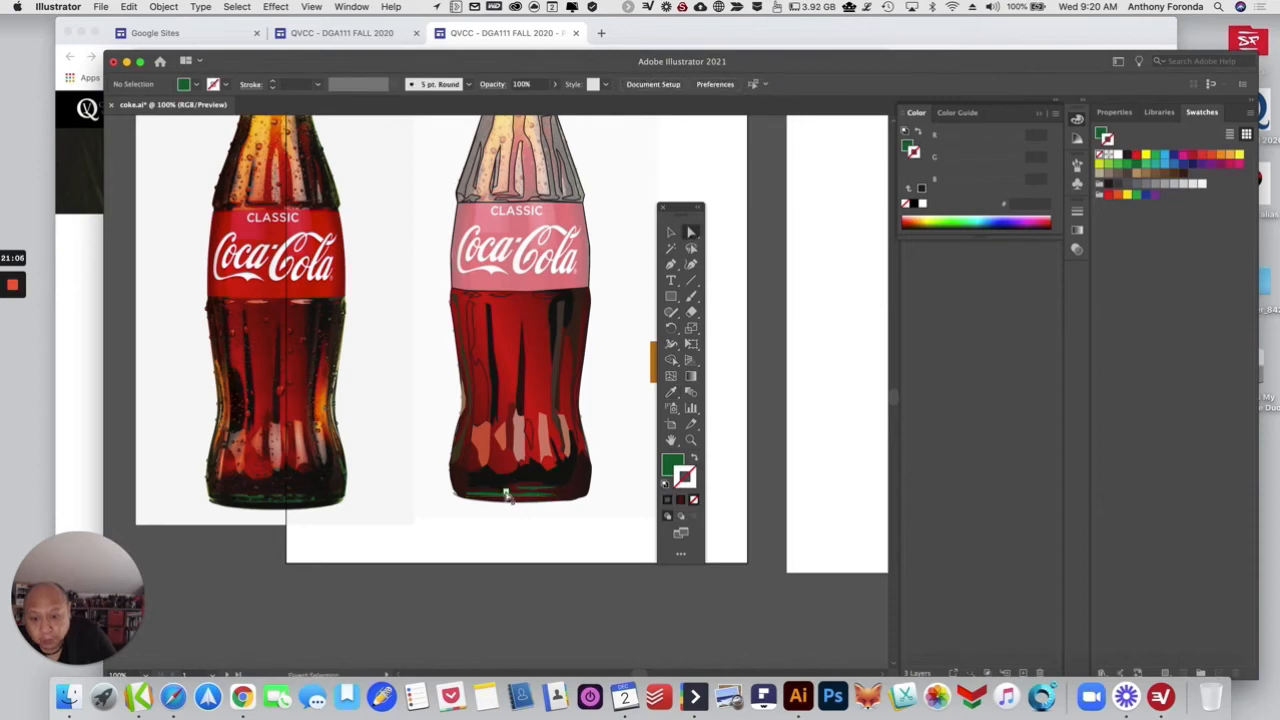
# Step: Fill the small reflection at the left of the base with dark olive green sampled from the photo, without a stroke
pyautogui.click(505, 495)
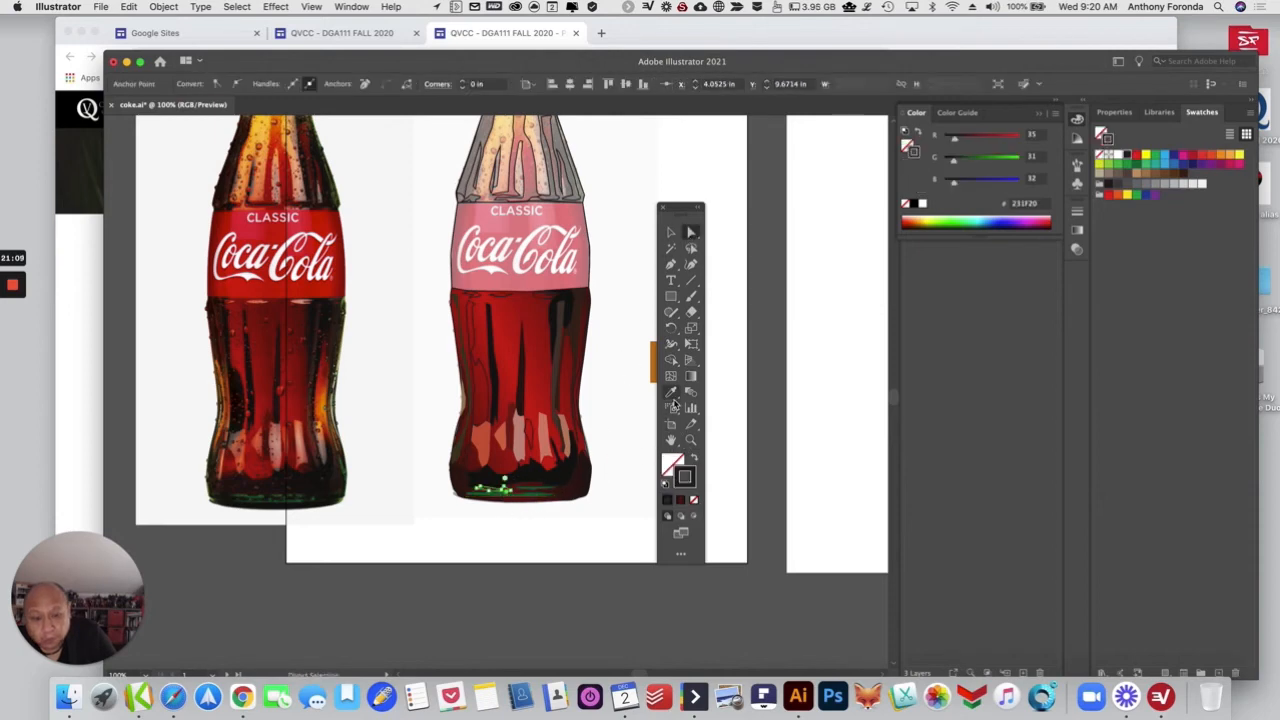
pyautogui.click(671, 392)
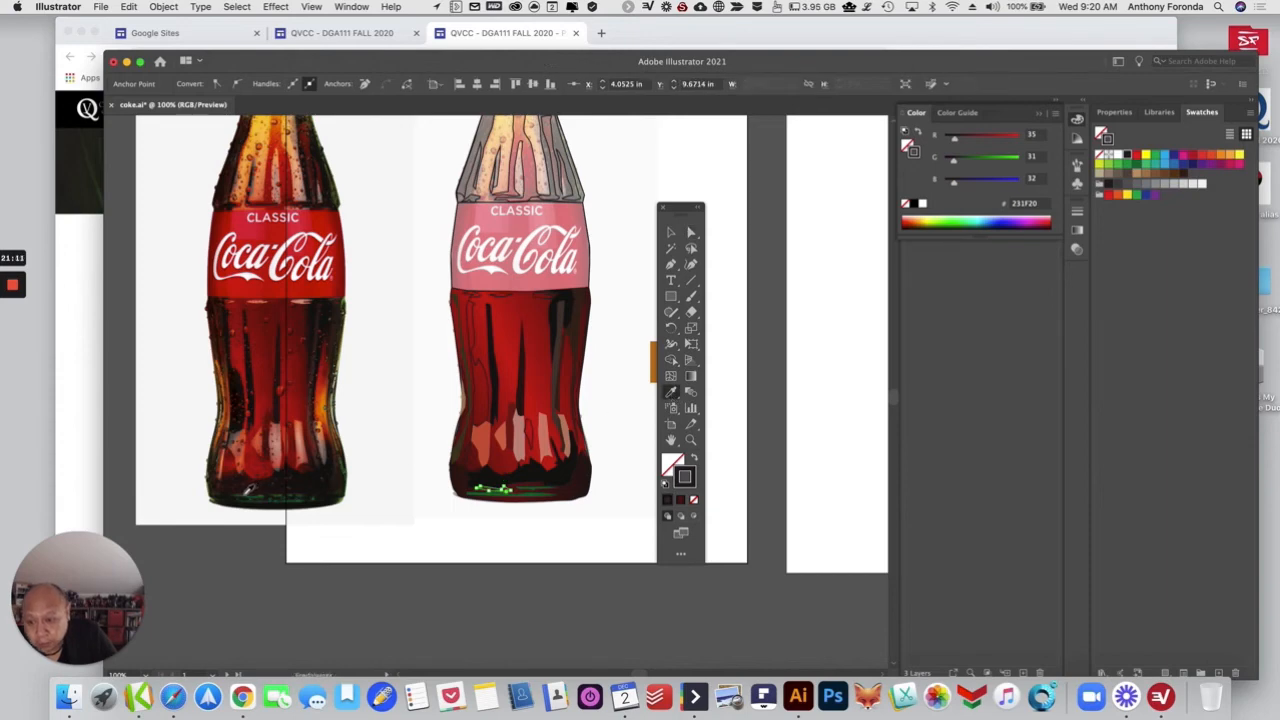
pyautogui.click(249, 489)
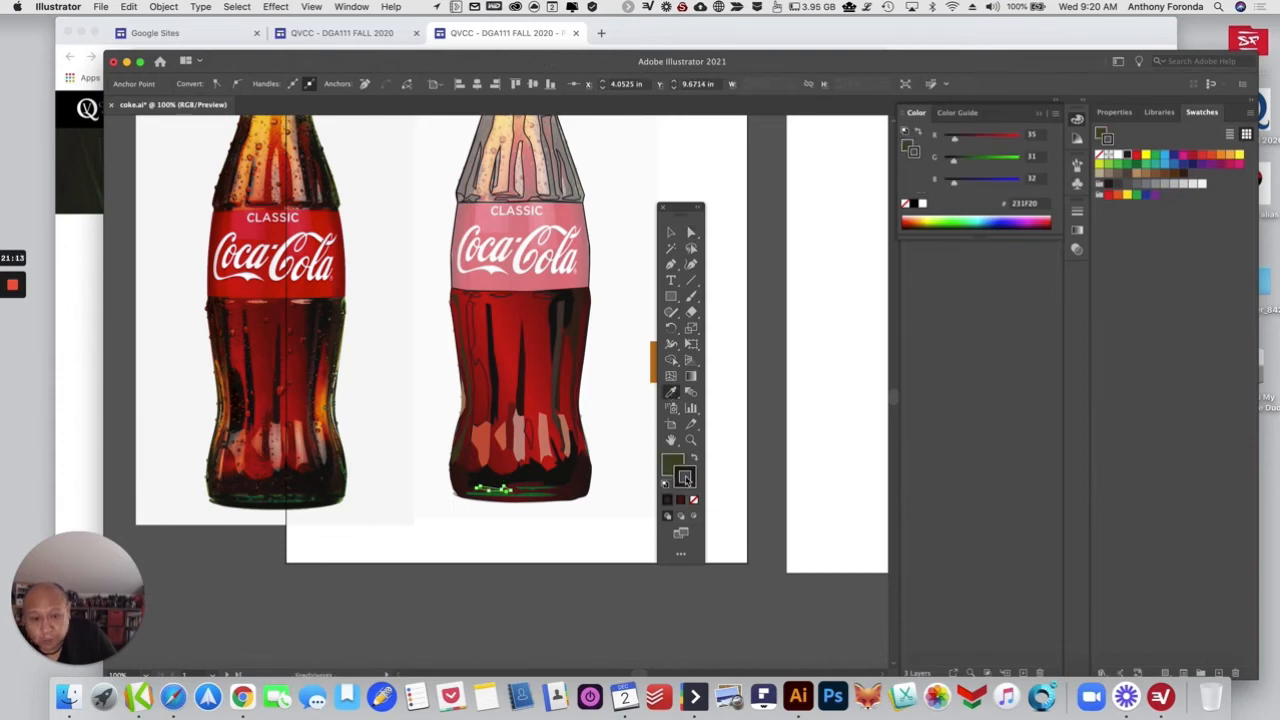
pyautogui.click(693, 500)
pyautogui.click(691, 232)
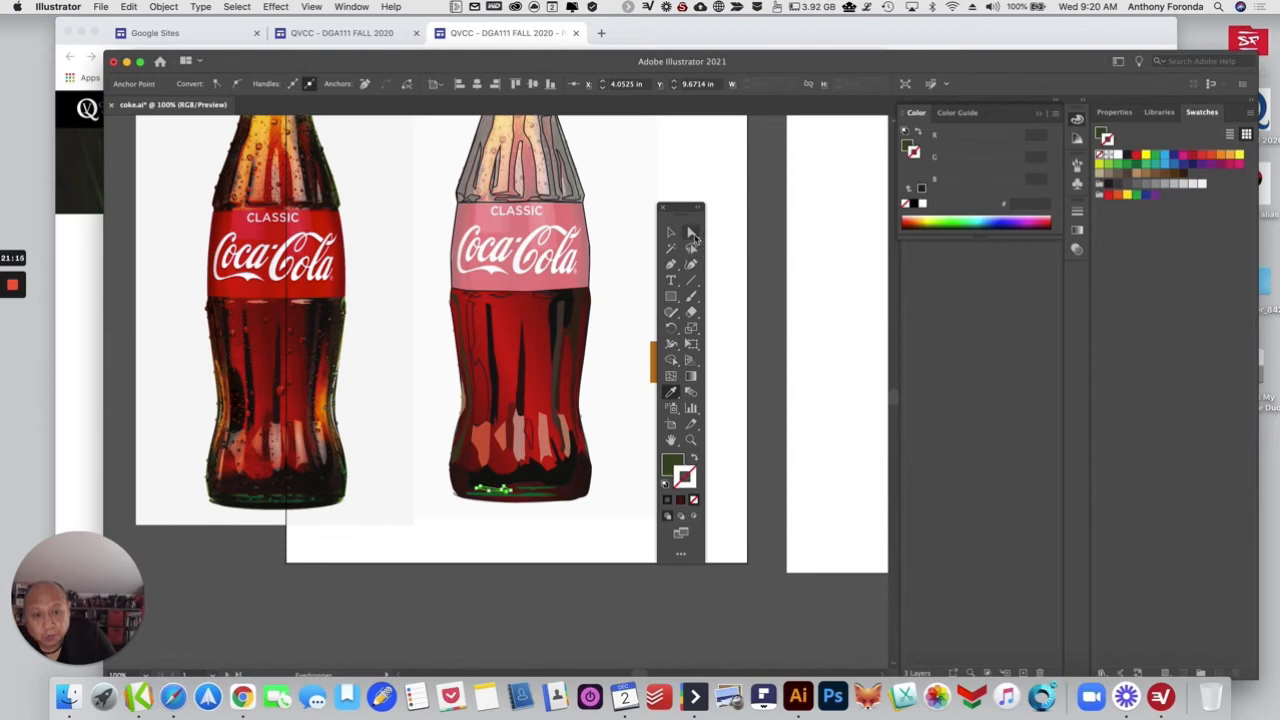
pyautogui.click(723, 274)
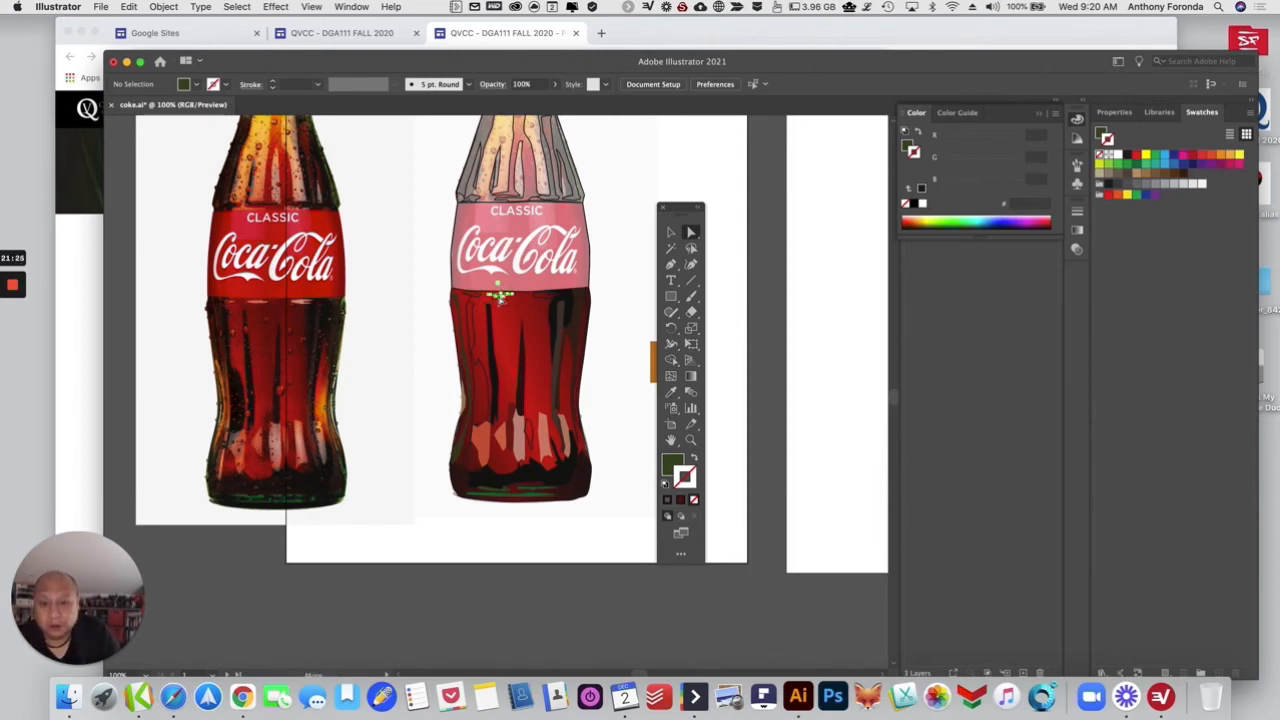
# Step: Fill the left highlight just below the label with salmon sampled from the matching highlight in the photo, and remove its stroke
pyautogui.click(497, 292)
pyautogui.click(670, 391)
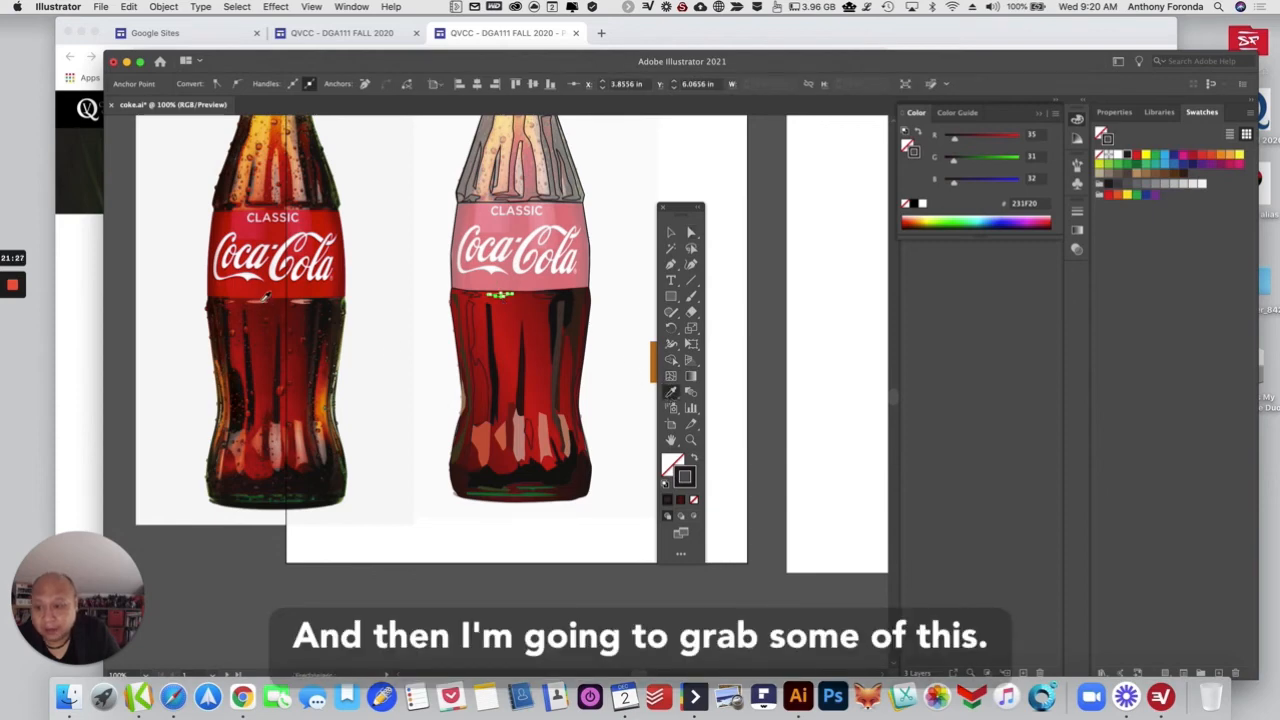
pyautogui.click(264, 306)
pyautogui.press('x')
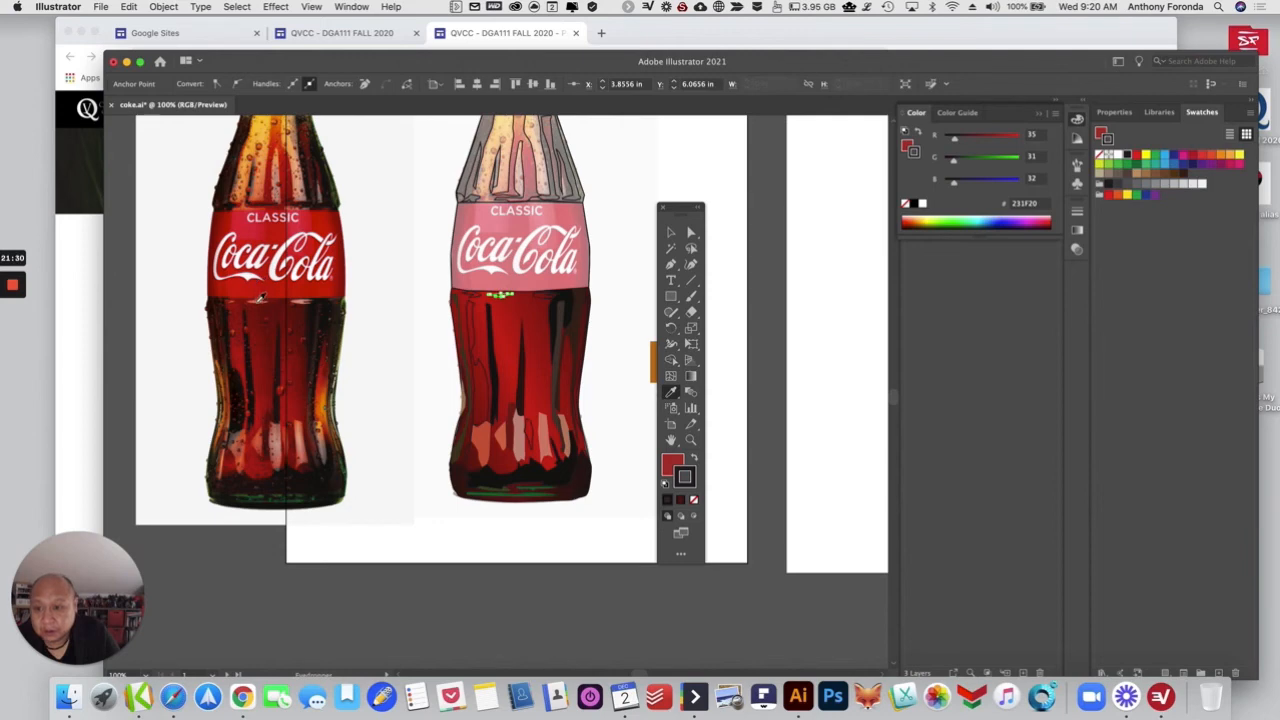
pyautogui.click(264, 297)
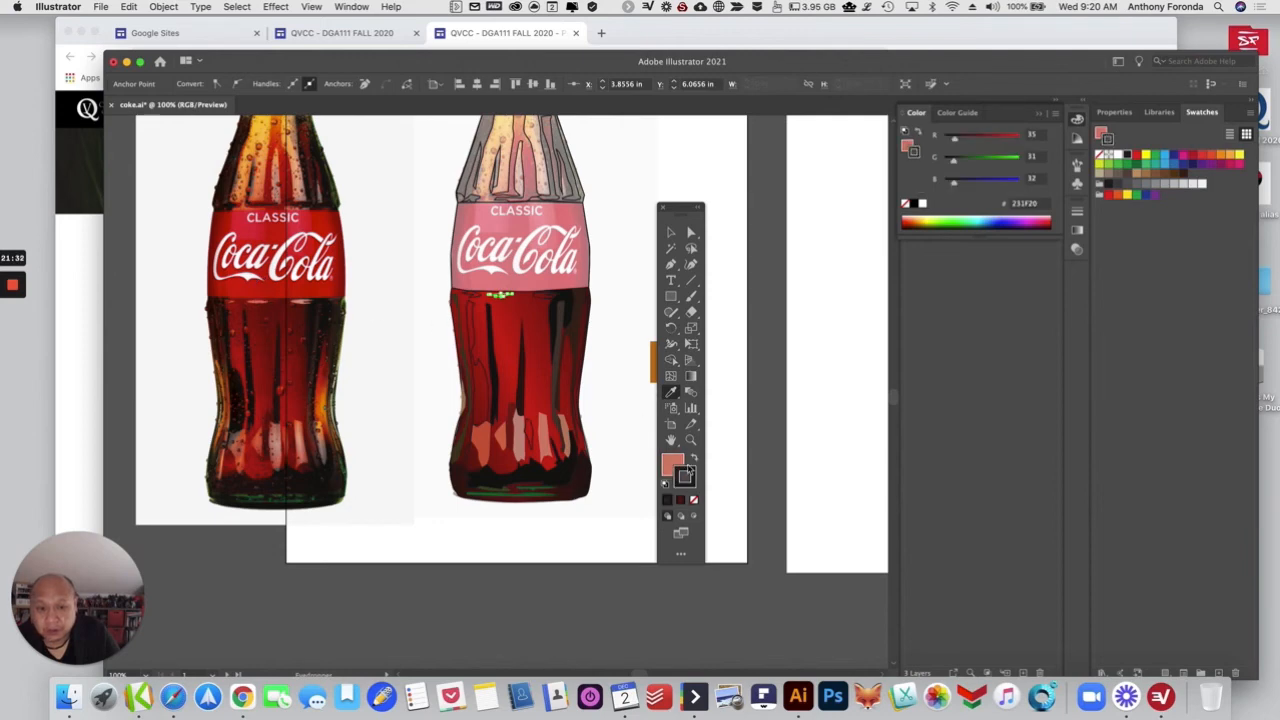
pyautogui.click(695, 500)
# Step: Fill the right highlight just below the label with salmon sampled from the photo and deselect it
pyautogui.click(670, 232)
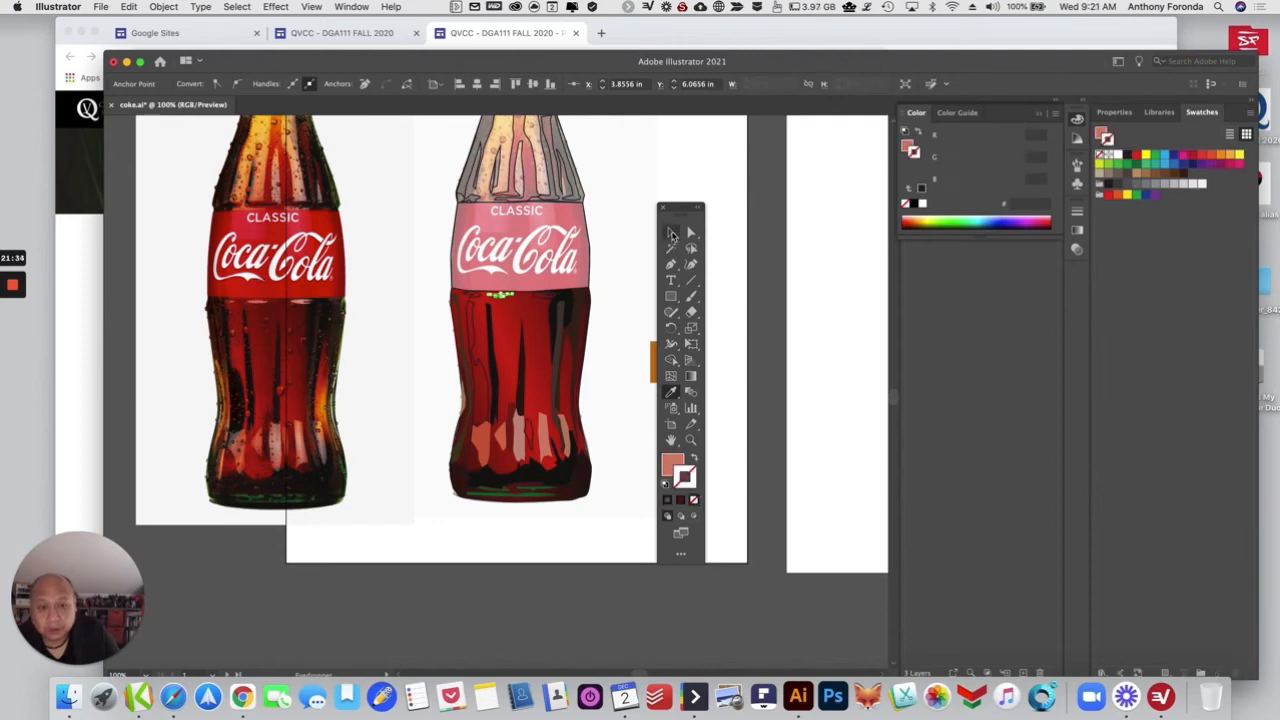
pyautogui.click(549, 299)
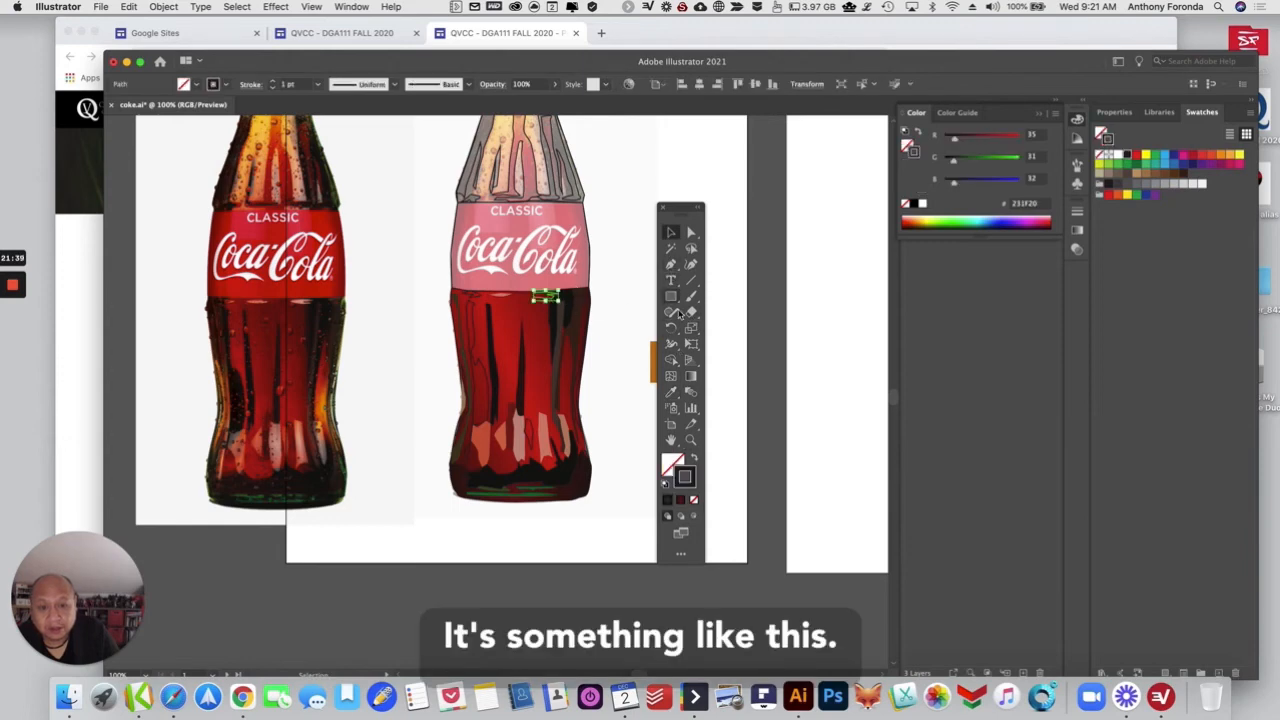
pyautogui.click(670, 392)
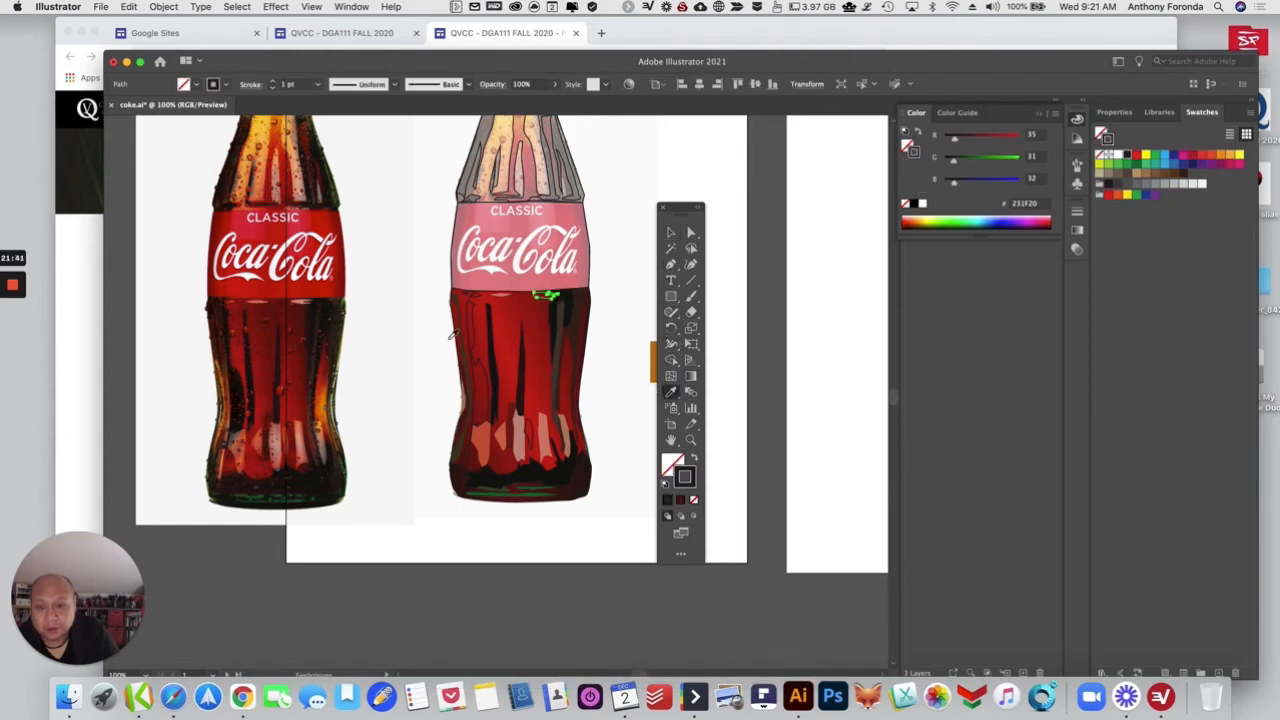
pyautogui.click(303, 297)
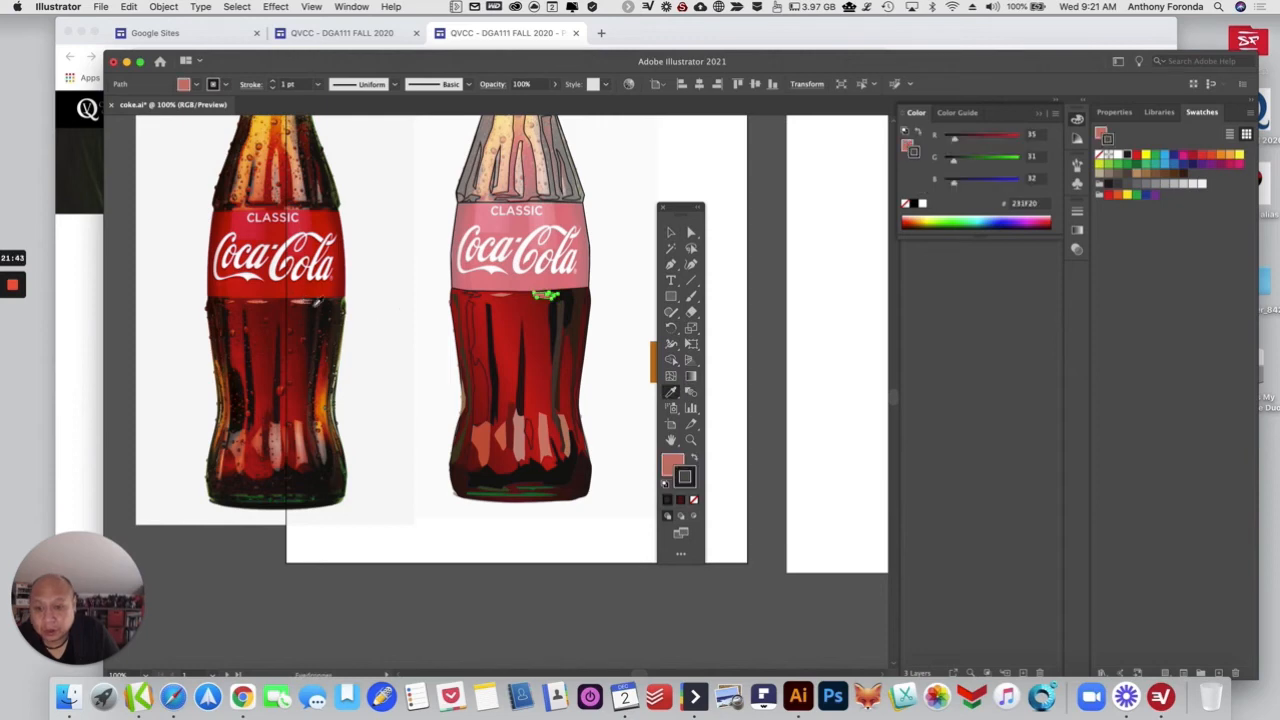
pyautogui.click(690, 232)
pyautogui.click(635, 320)
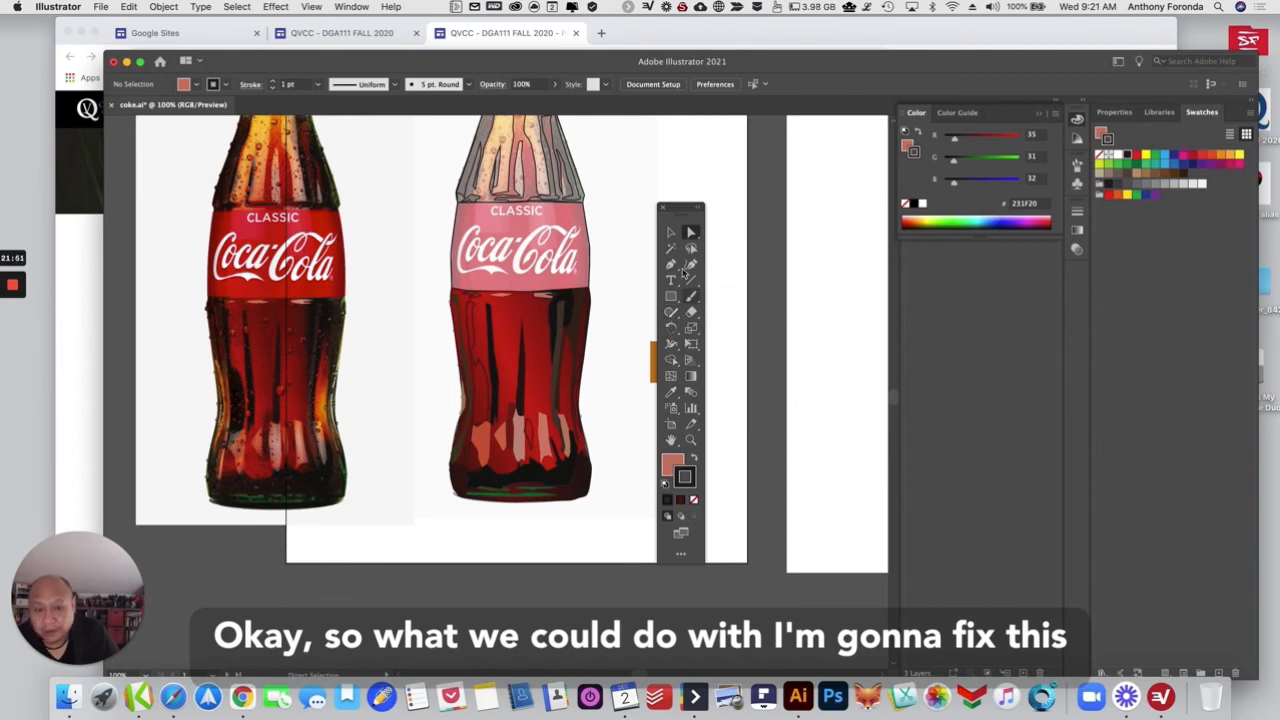
# Step: Draw a small closed shape with the Pen tool over the upper part of the leftmost salmon reflection on the lower body
pyautogui.click(670, 264)
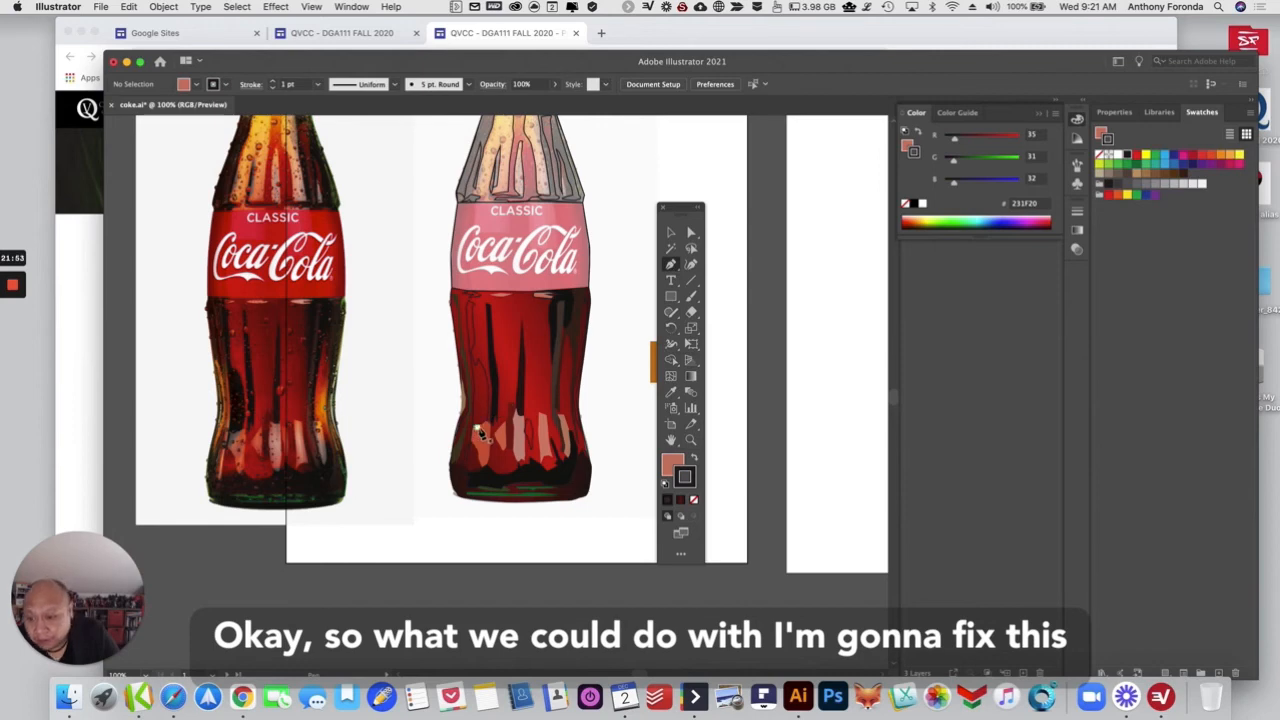
pyautogui.moveTo(485, 425); pyautogui.dragTo(482, 440)
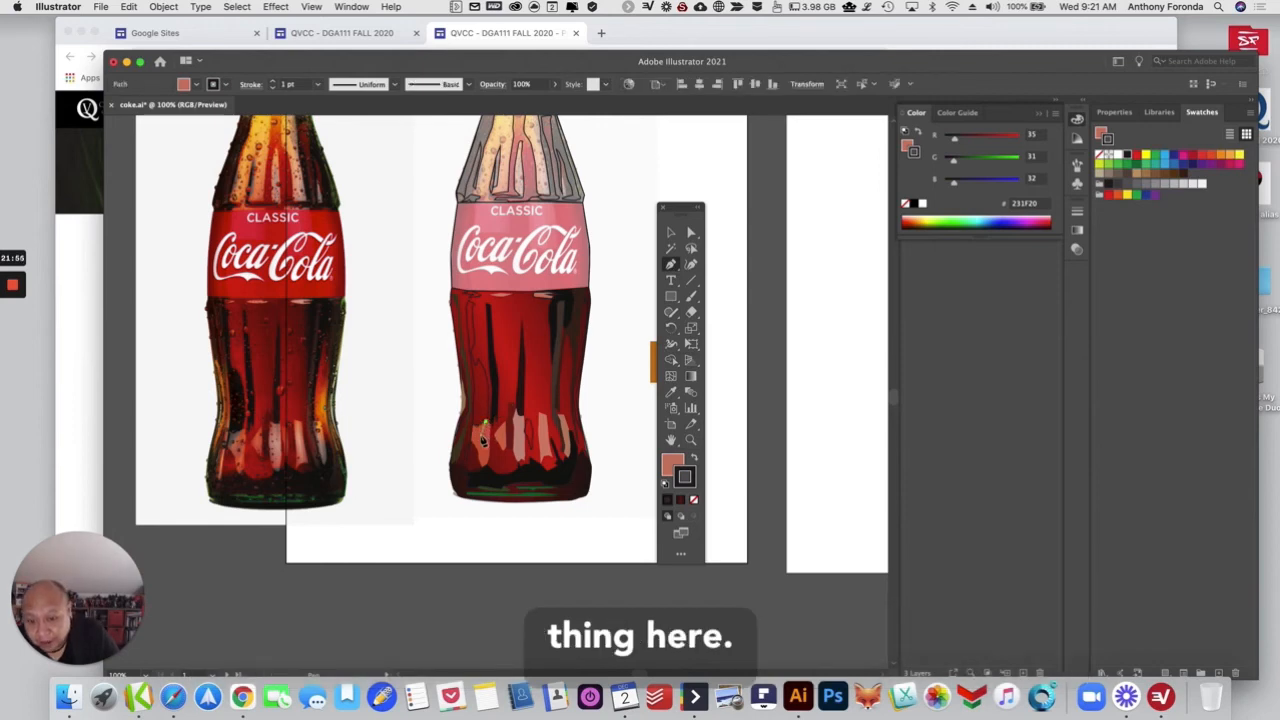
pyautogui.click(479, 436)
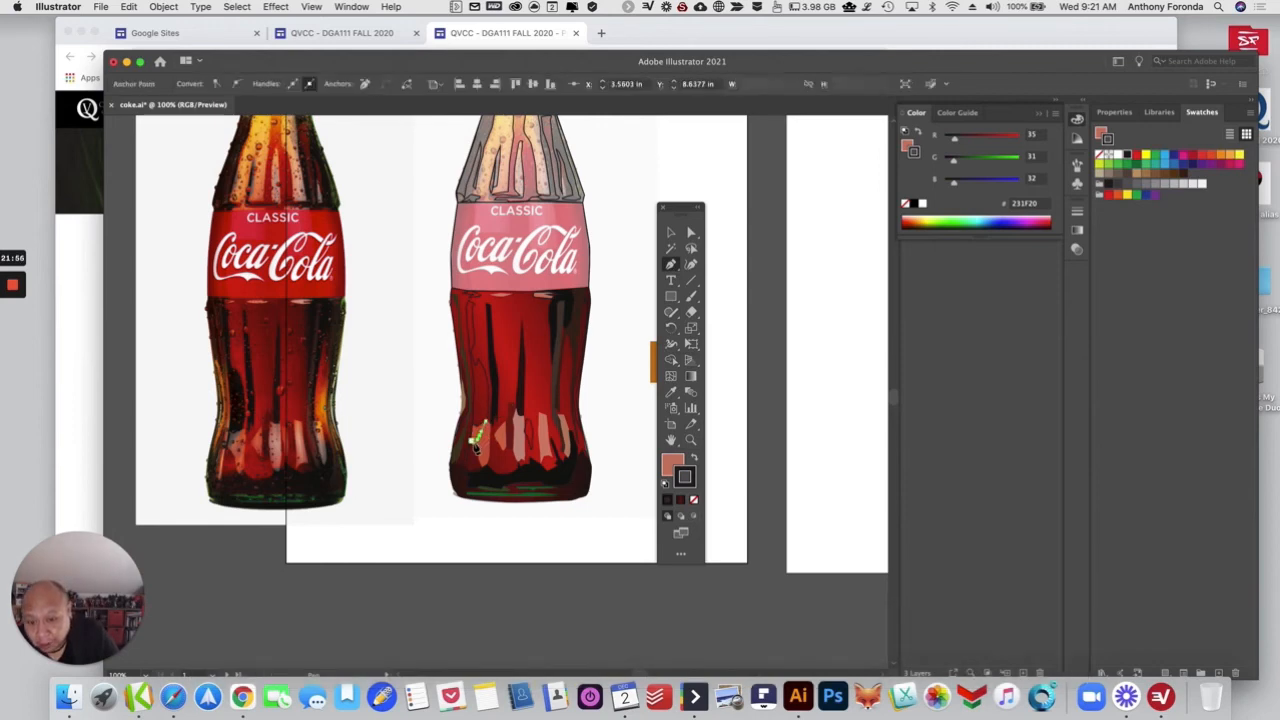
pyautogui.click(475, 431)
pyautogui.click(483, 429)
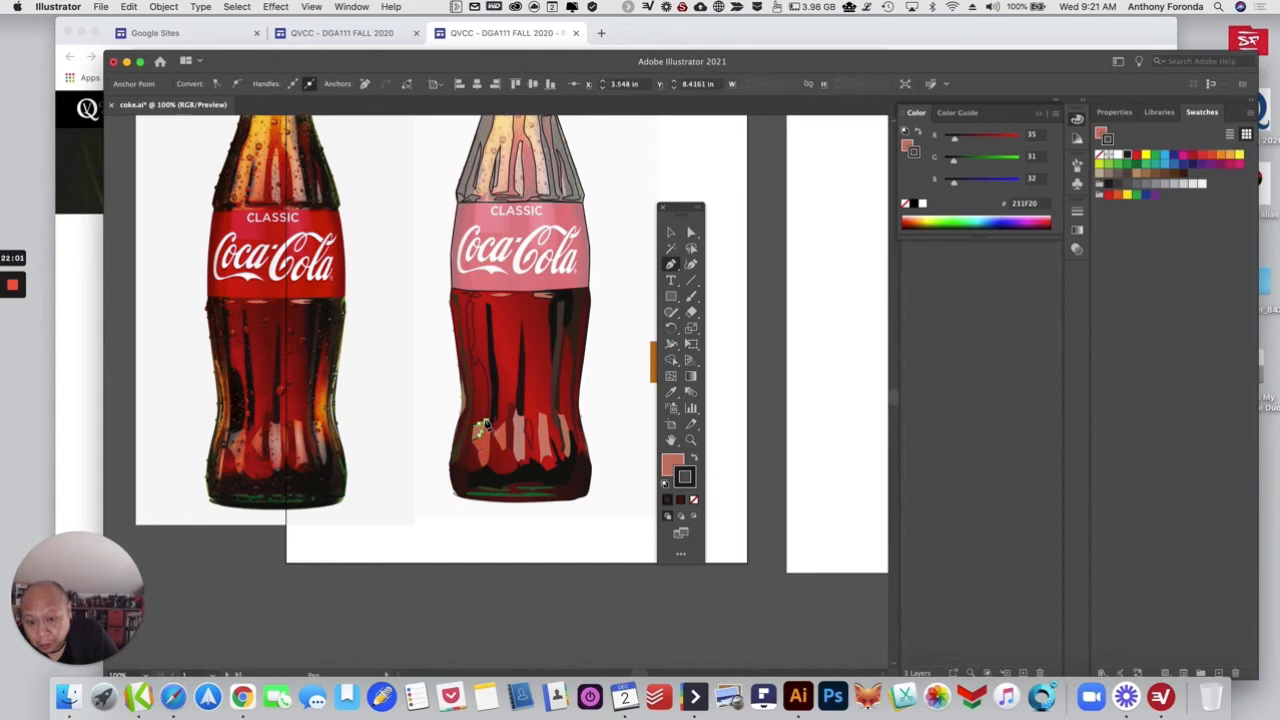
pyautogui.click(485, 425)
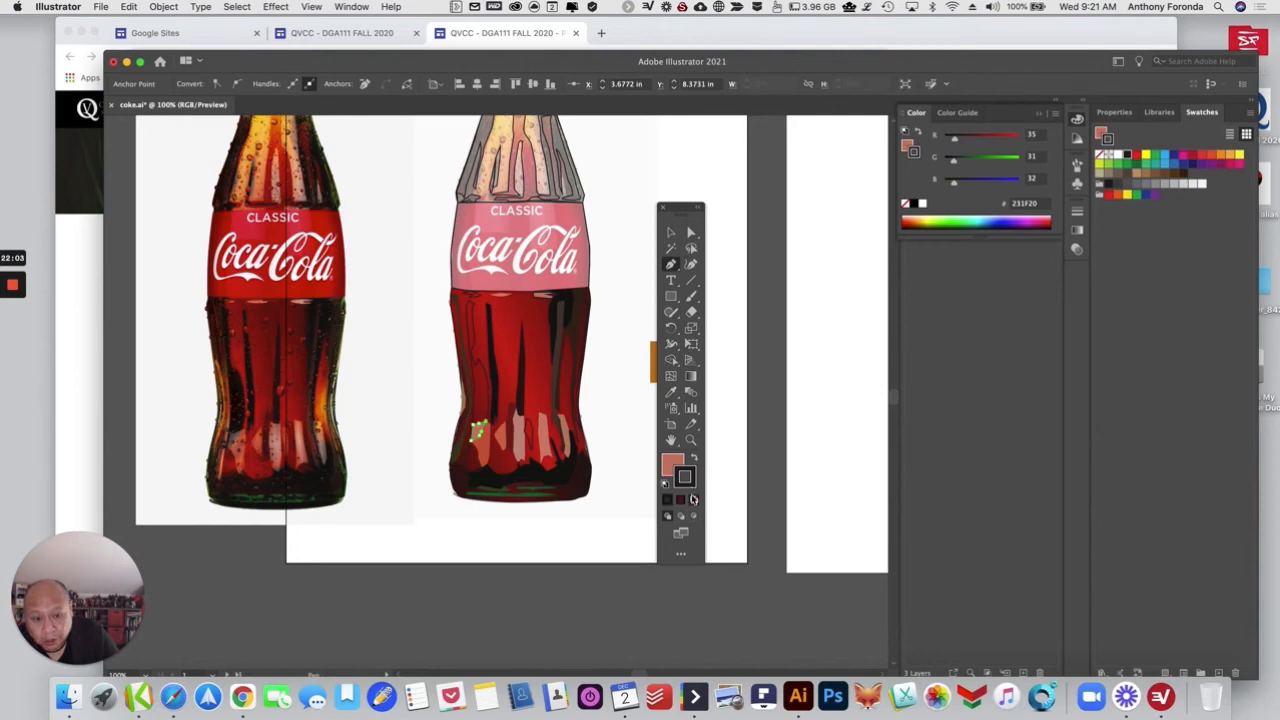
# Step: Remove the new shape's stroke and fill it with muted brown sampled from the photo's lower-left reflection
pyautogui.click(693, 499)
pyautogui.click(670, 392)
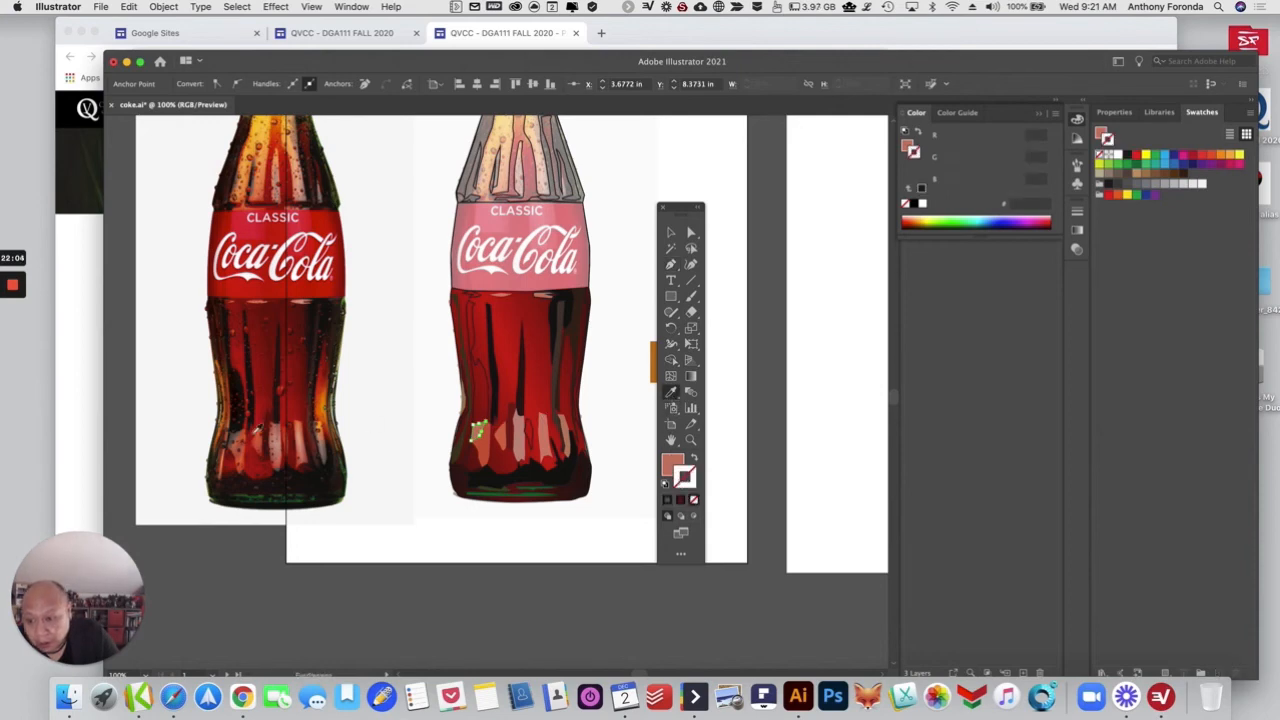
pyautogui.click(238, 434)
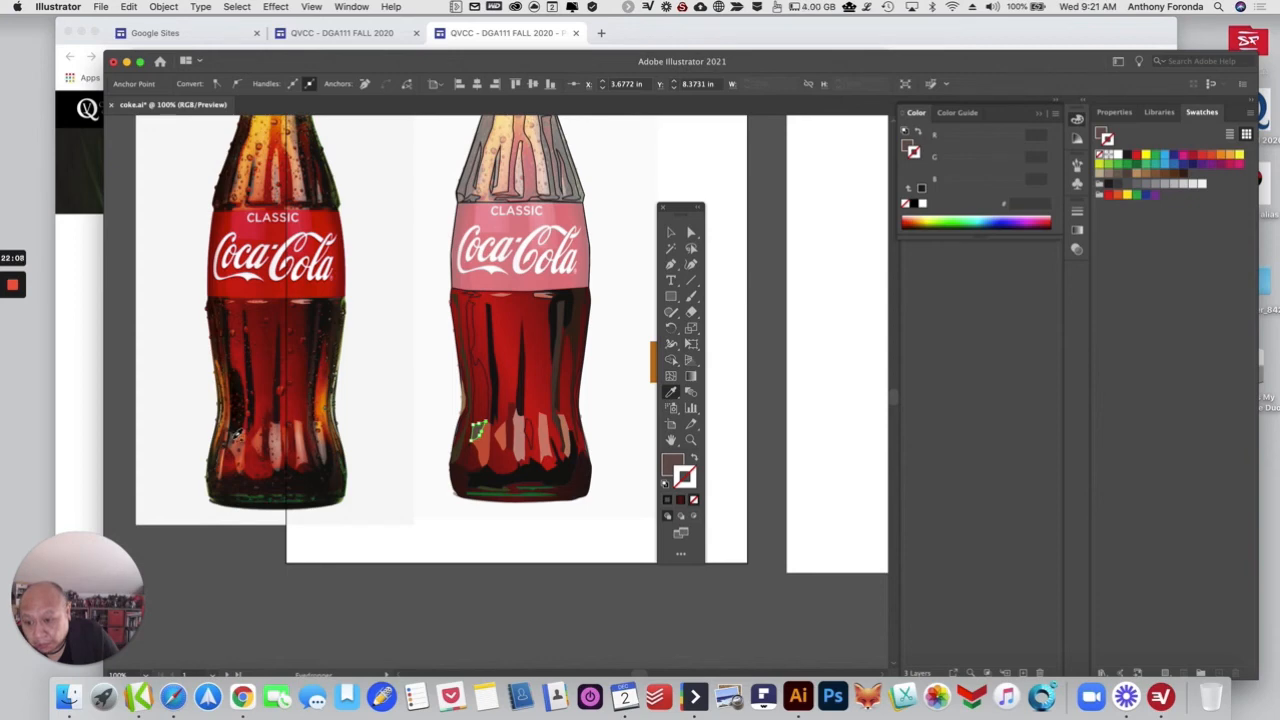
# Step: Lighten the brown fill of the small shape over the leftmost lower reflection to 7A6962 and deselect it
pyautogui.doubleClick(672, 464)
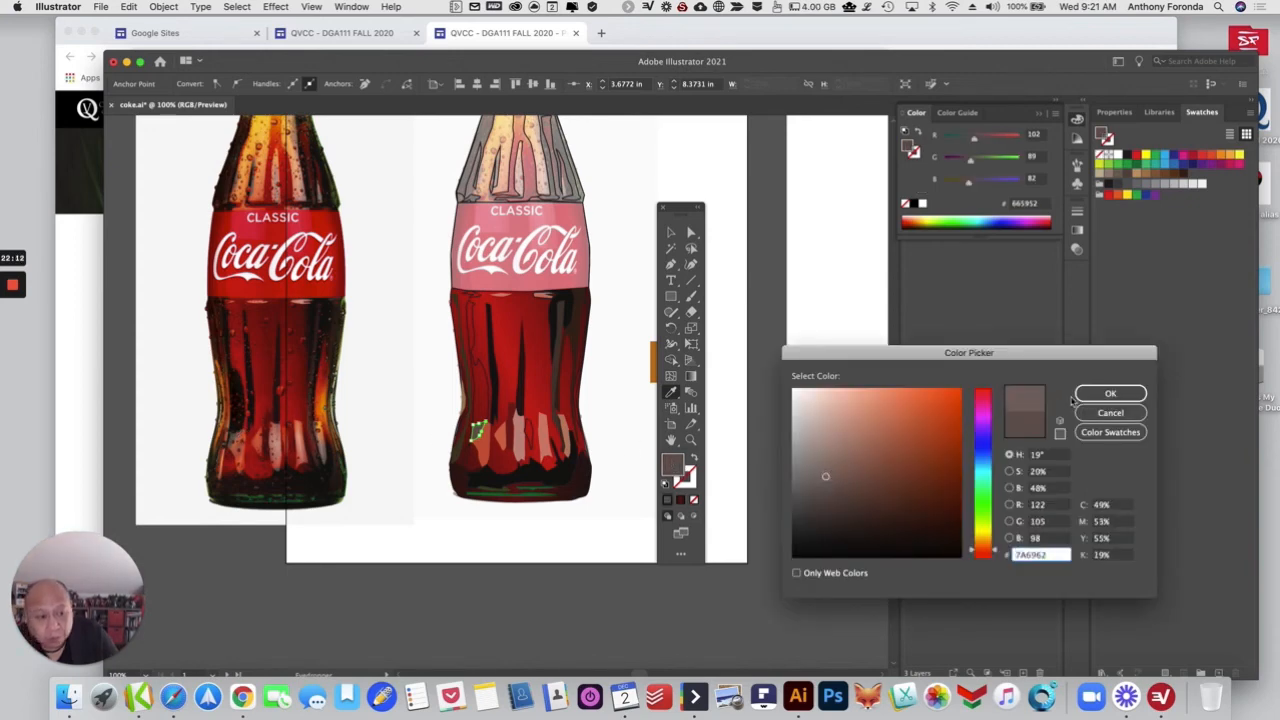
pyautogui.click(1083, 398)
pyautogui.click(691, 232)
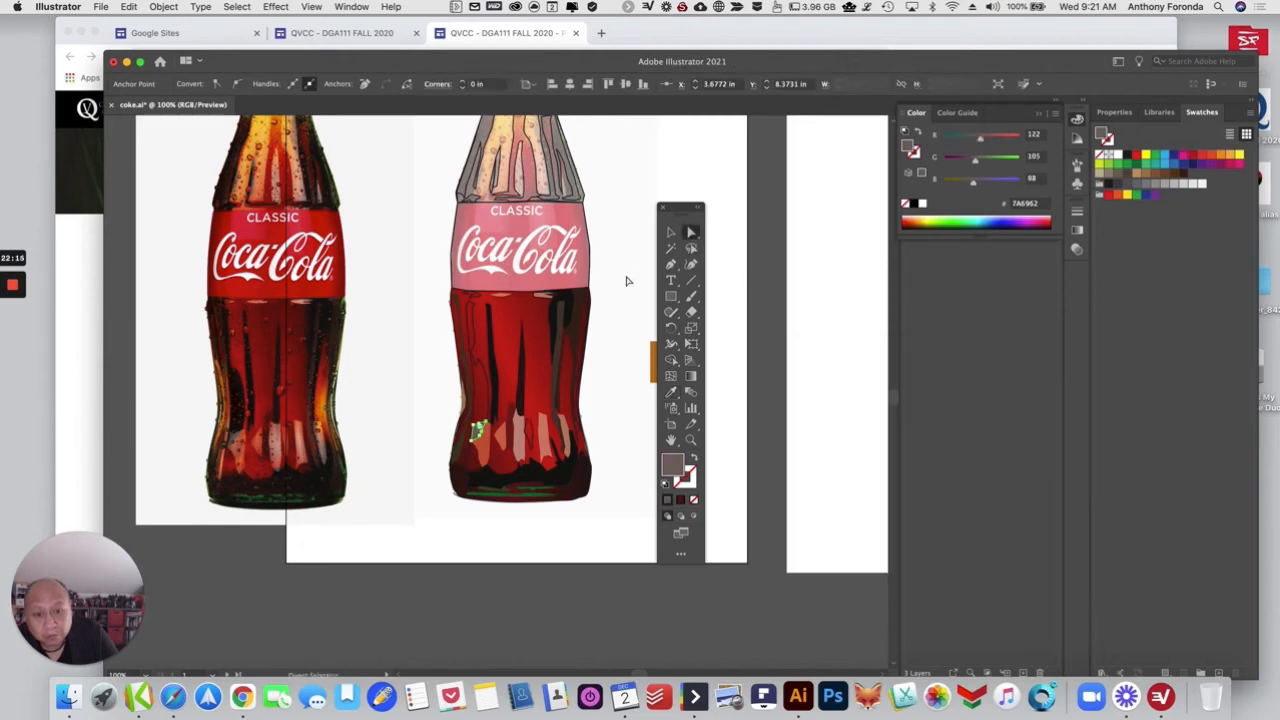
pyautogui.click(633, 280)
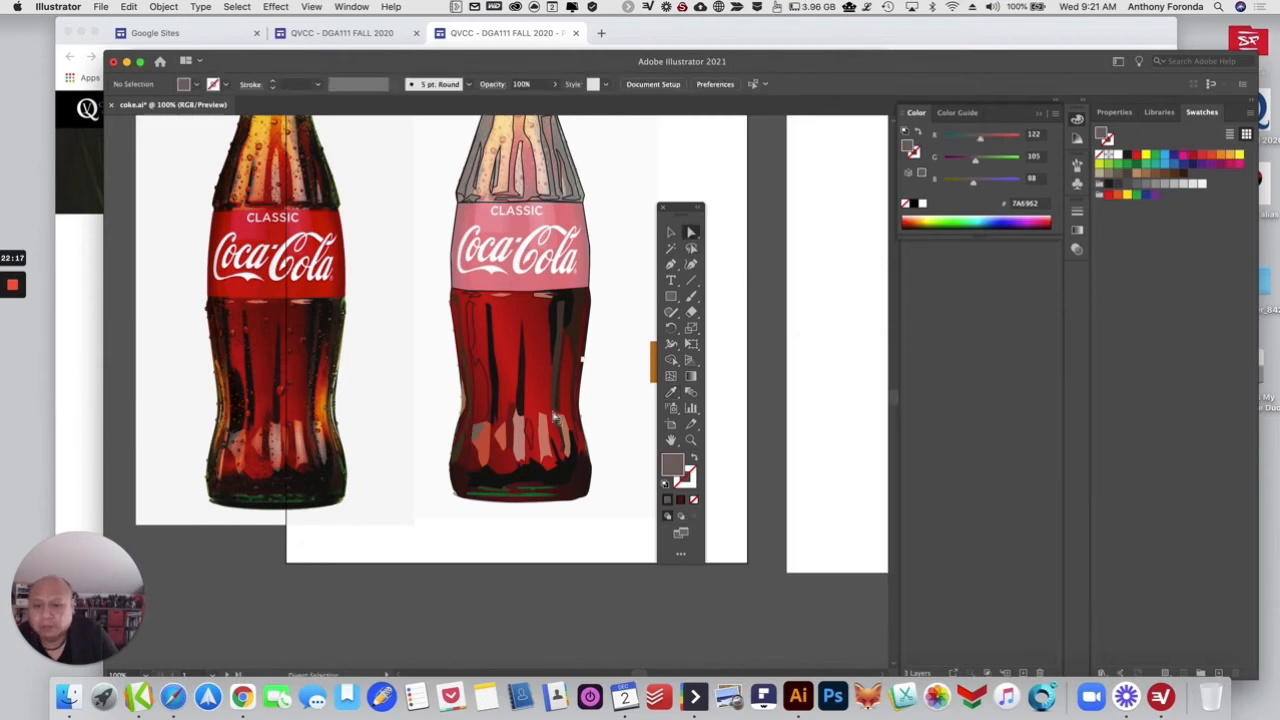
pyautogui.click(477, 431)
pyautogui.click(631, 396)
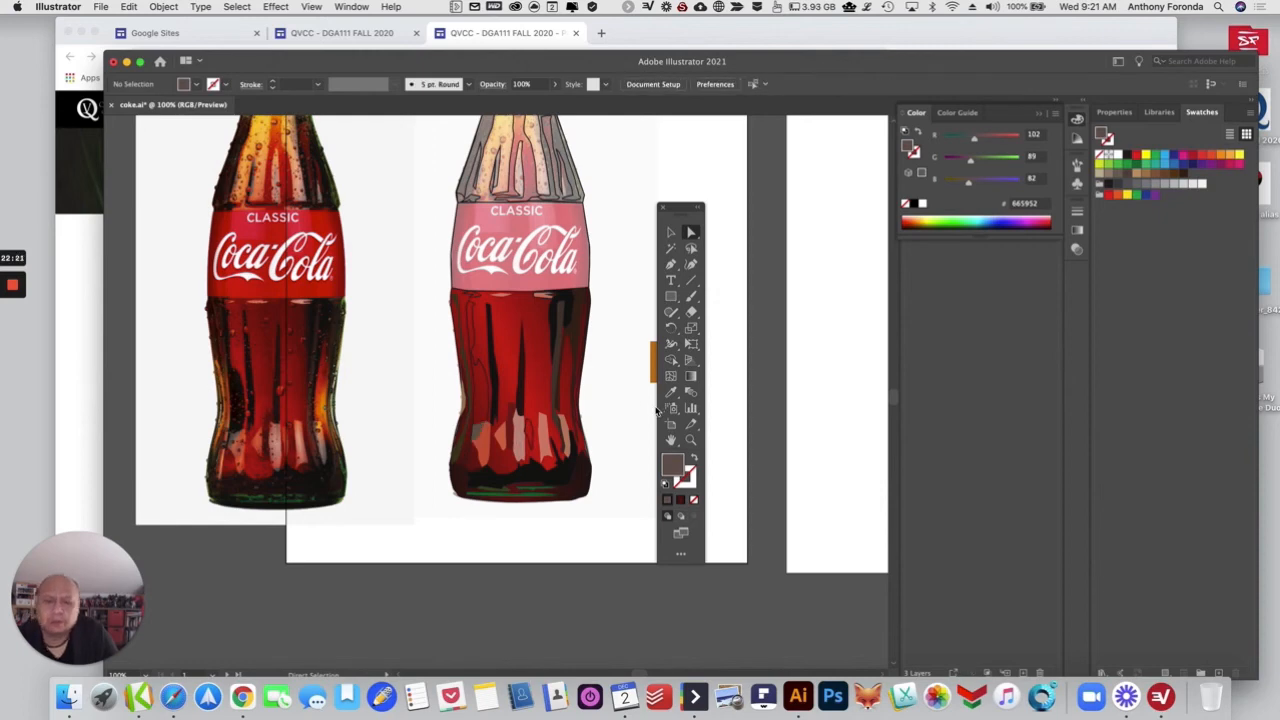
# Step: Fill the long shadow shape on the lower body's left side with near-black 120A05 sampled from the photo, and remove its stroke
pyautogui.click(488, 424)
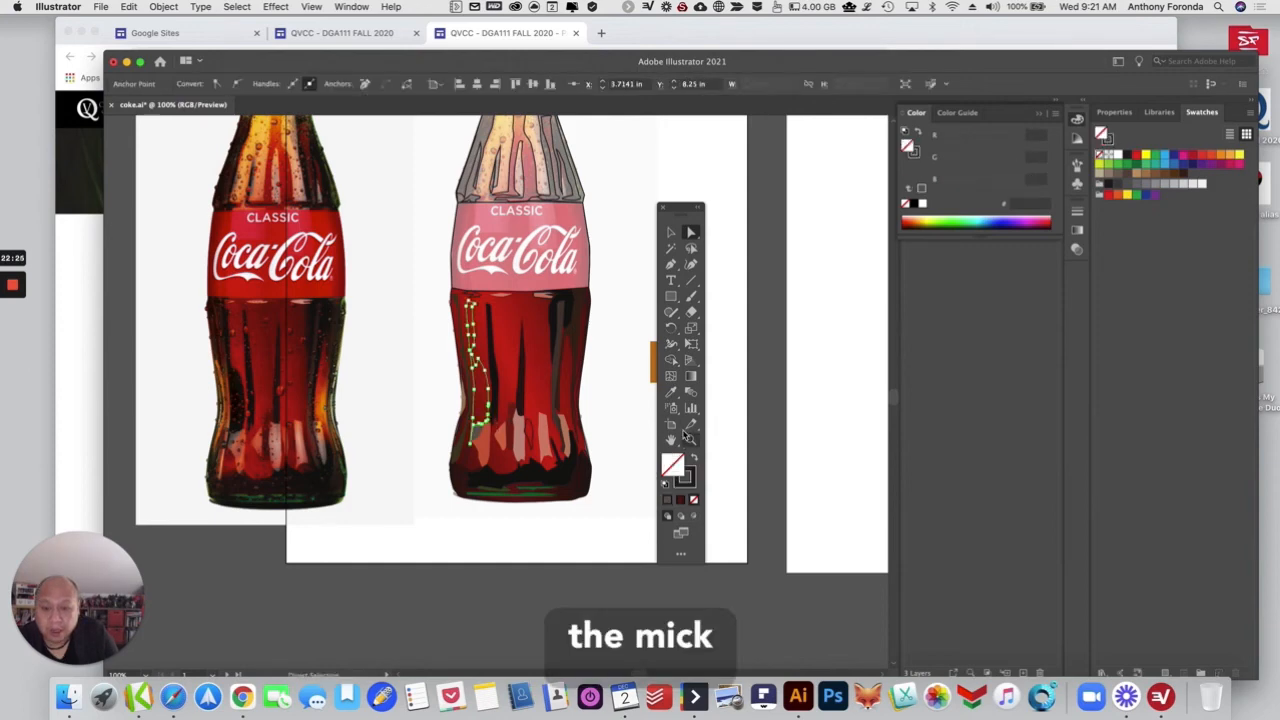
pyautogui.click(671, 392)
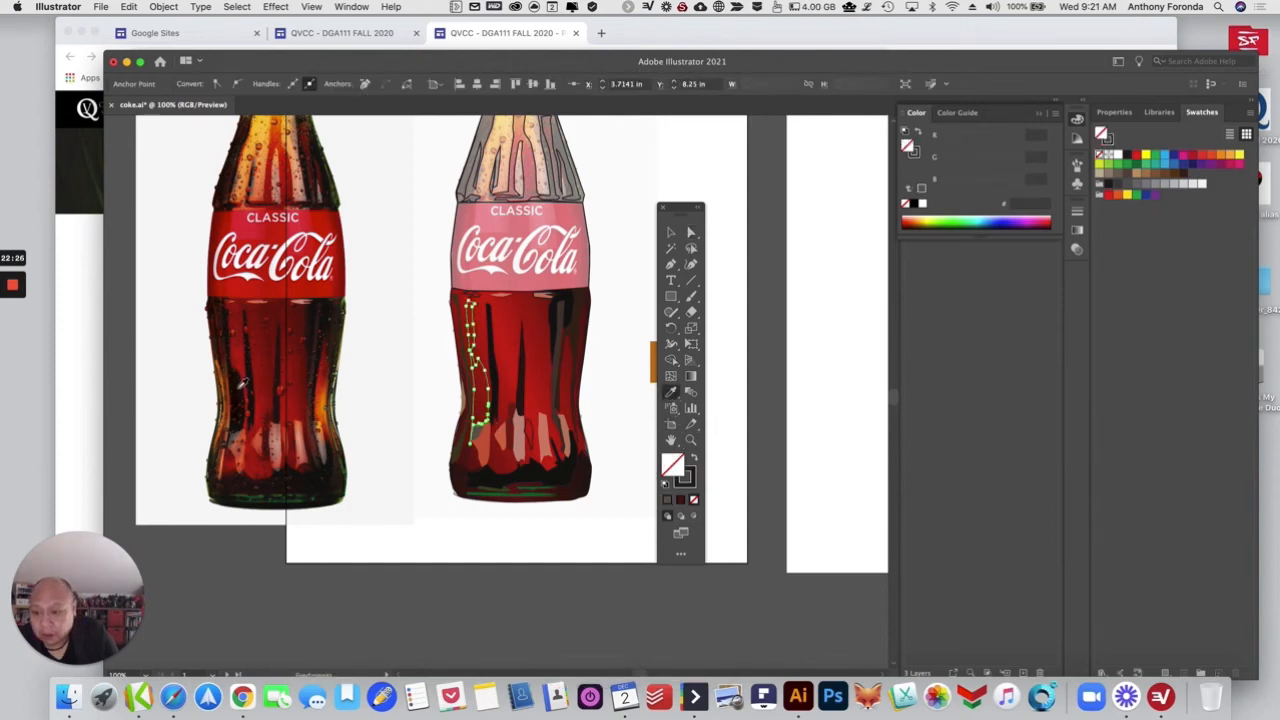
pyautogui.click(240, 412)
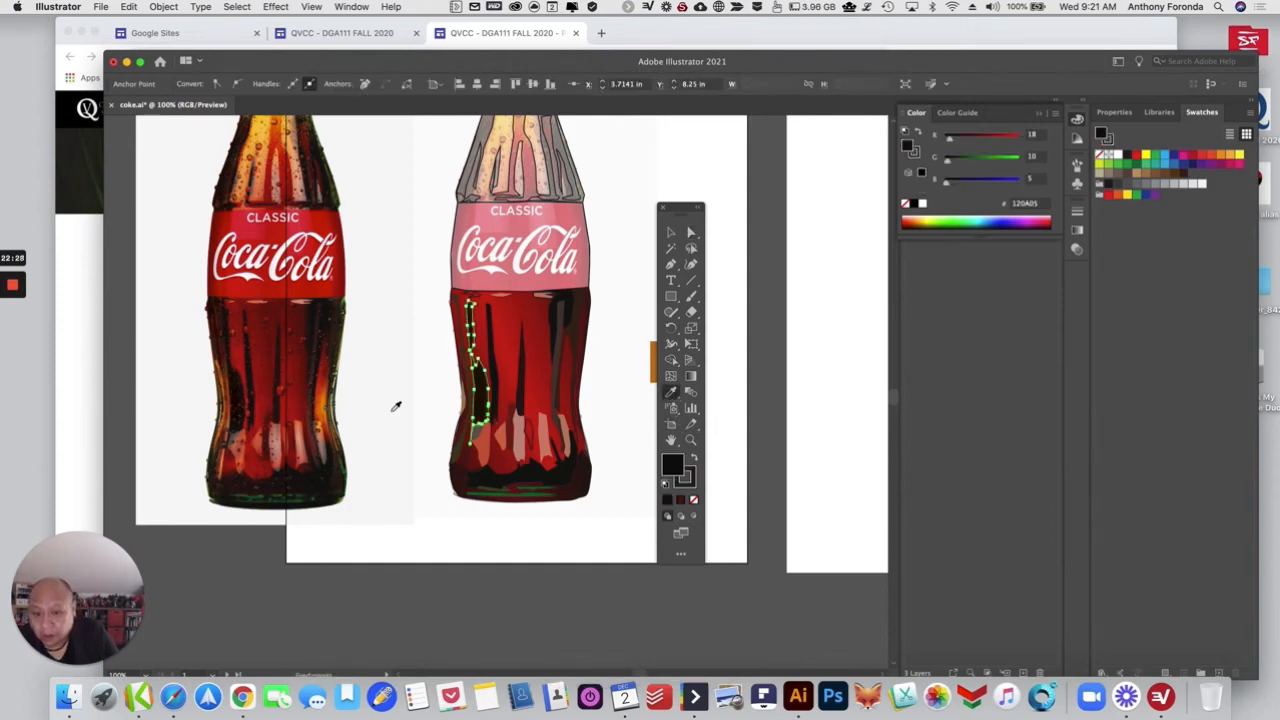
pyautogui.click(692, 481)
pyautogui.click(694, 507)
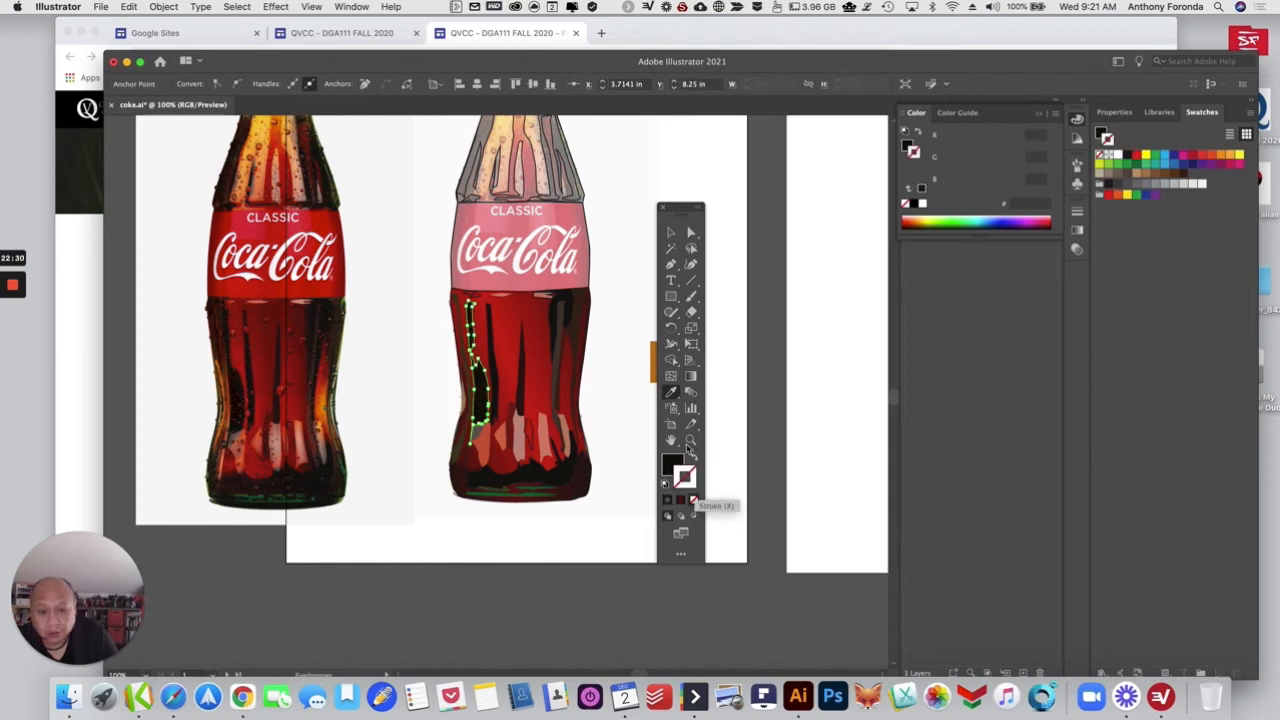
pyautogui.click(691, 232)
pyautogui.click(631, 260)
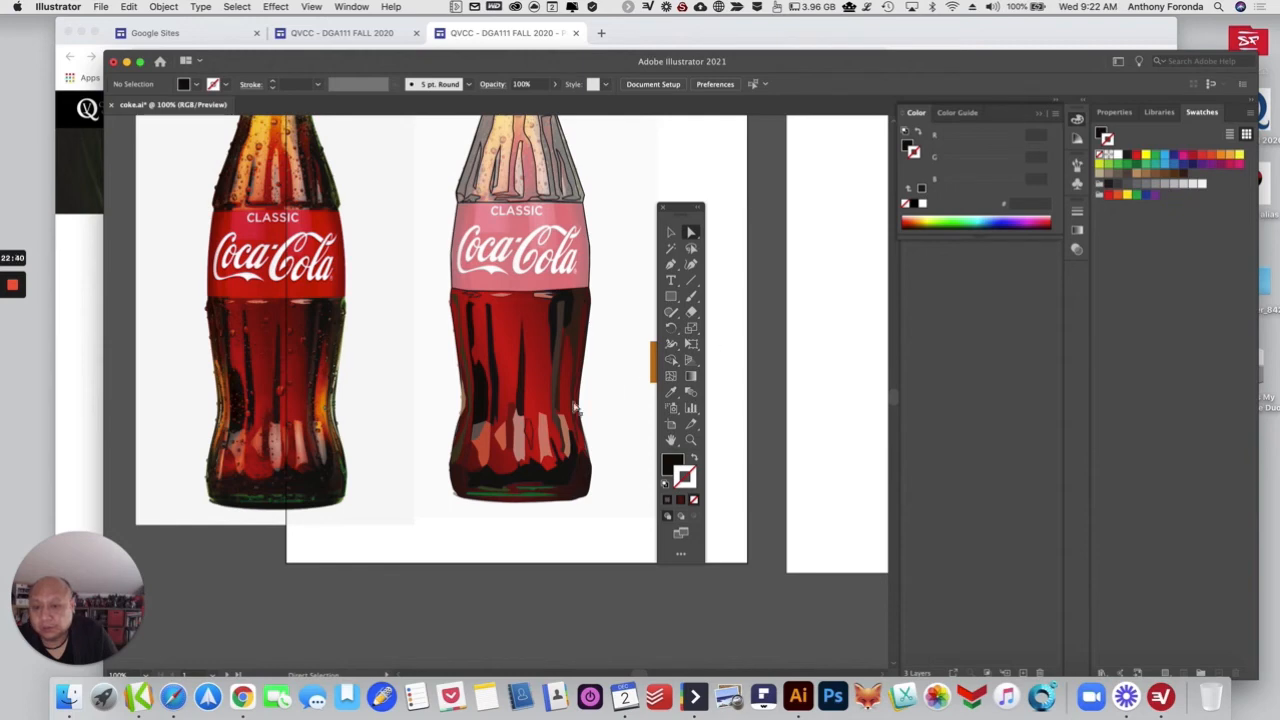
# Step: Fill the narrow shape along the bottle's lower-left edge with burnt orange sampled from the photo, and remove its stroke
pyautogui.click(474, 425)
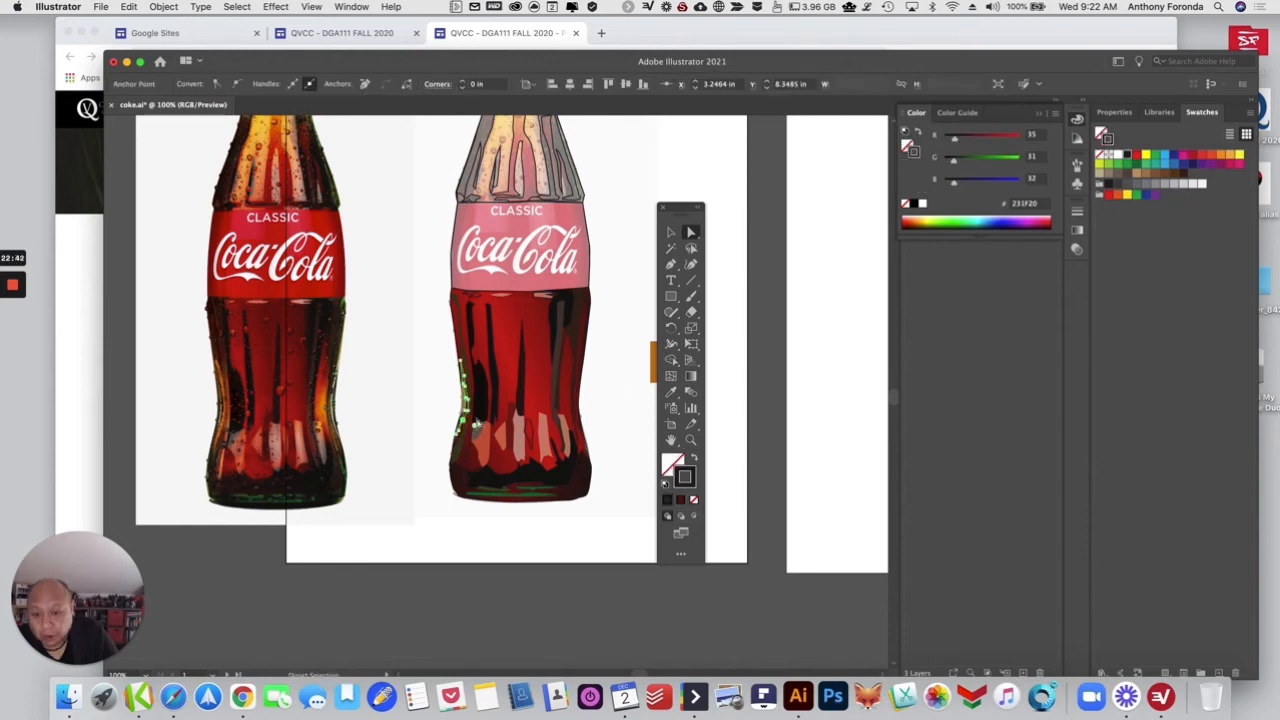
pyautogui.click(671, 392)
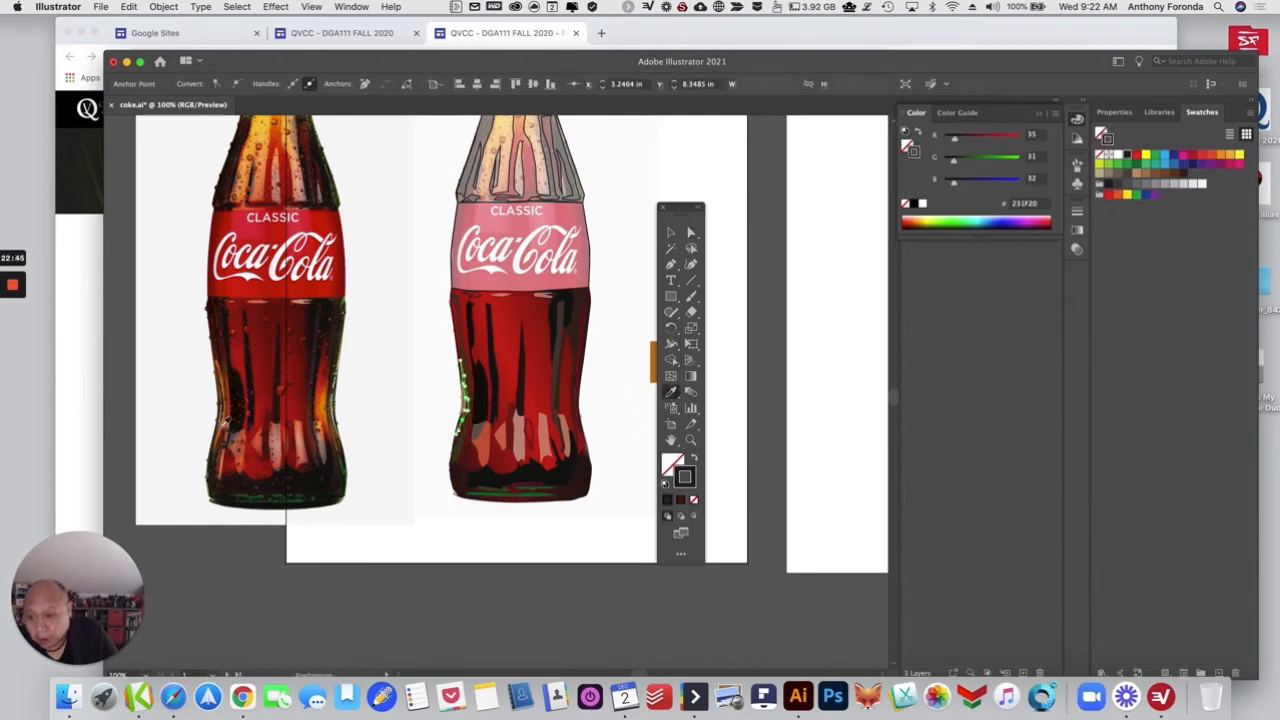
pyautogui.click(225, 424)
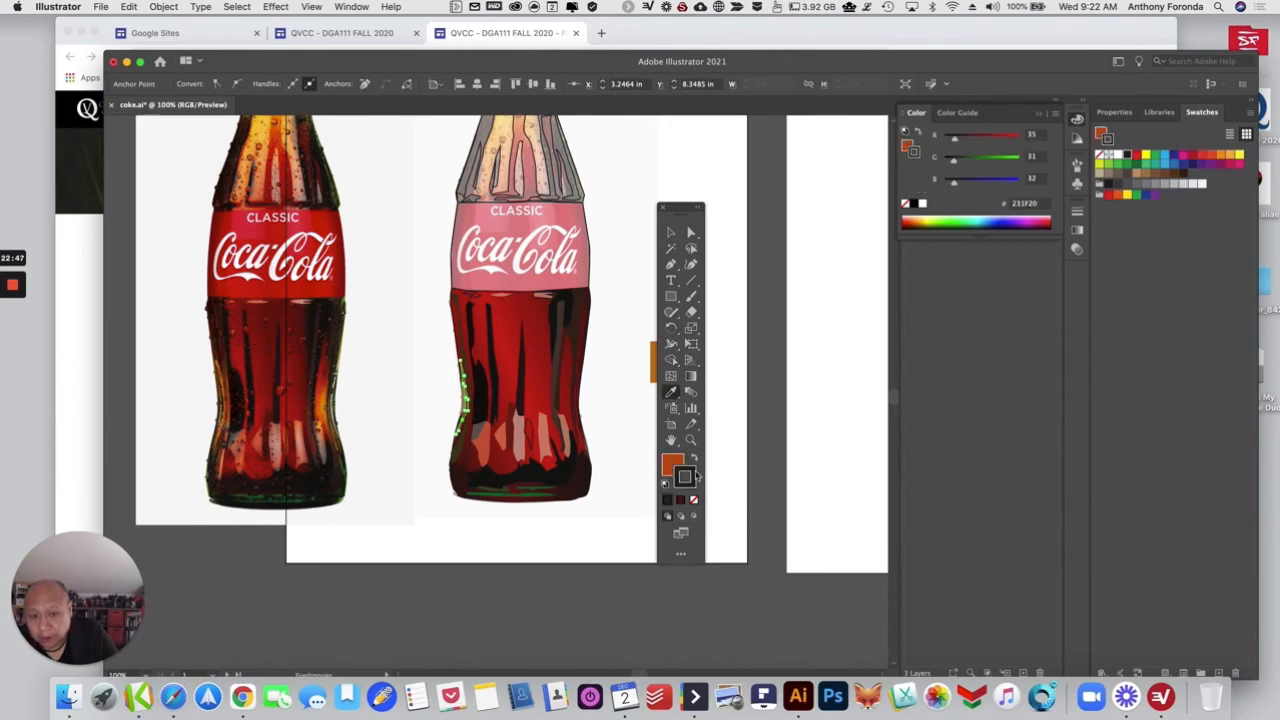
pyautogui.click(694, 501)
pyautogui.click(691, 232)
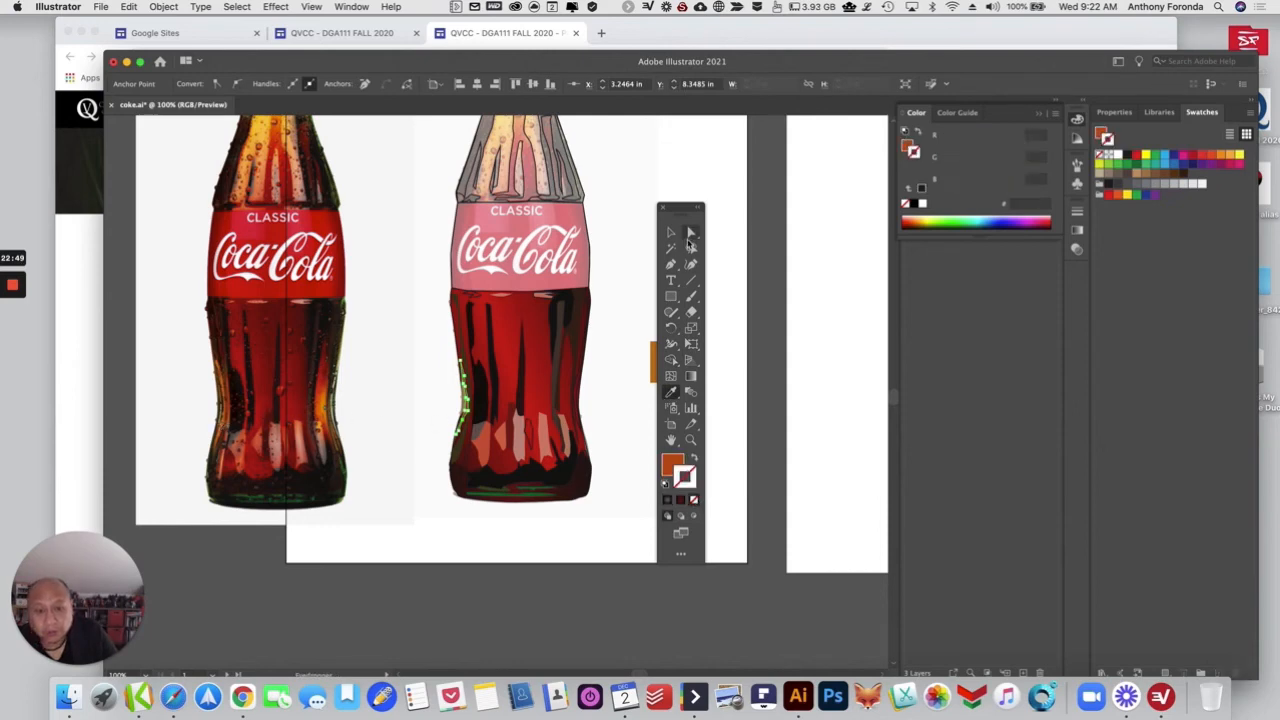
pyautogui.click(643, 282)
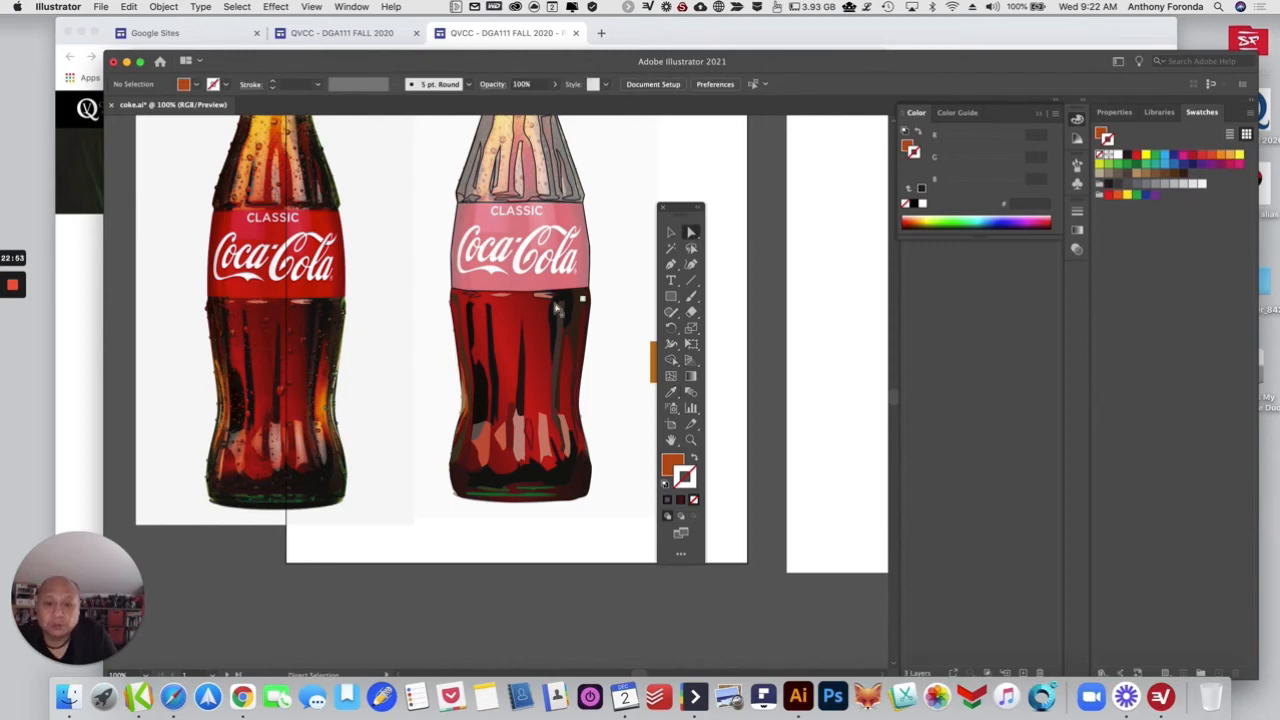
# Step: Remove the stroke from the right-of-center salmon highlight just below the label and deselect it
pyautogui.click(545, 294)
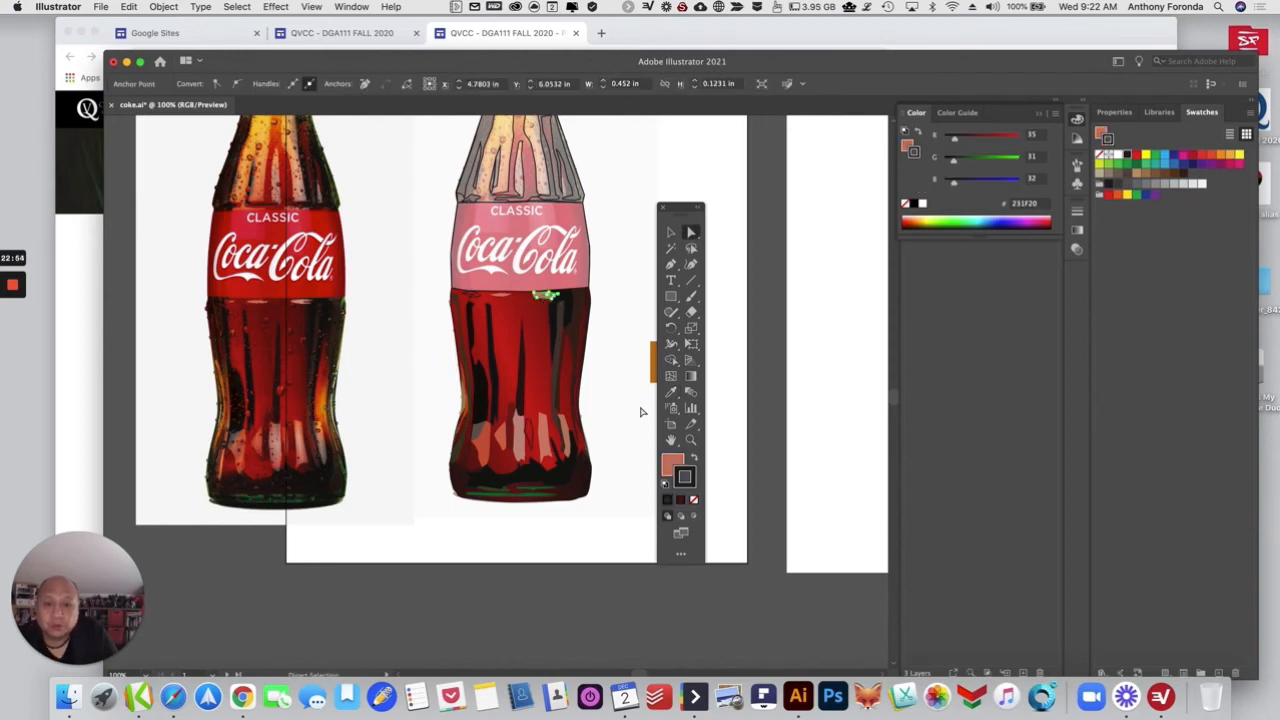
pyautogui.click(694, 501)
pyautogui.click(636, 294)
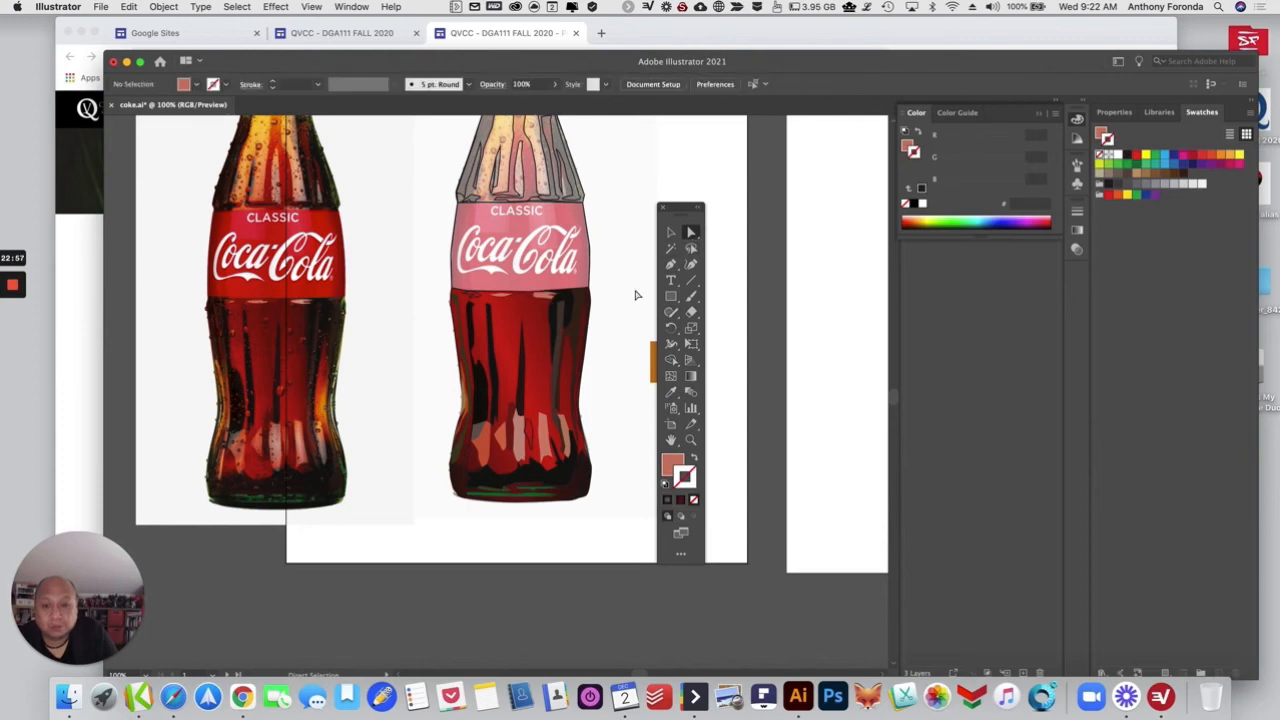
# Step: Fill the small leftmost highlight below the label with salmon sampled from the neighboring highlight in the illustration, and deselect it
pyautogui.click(467, 294)
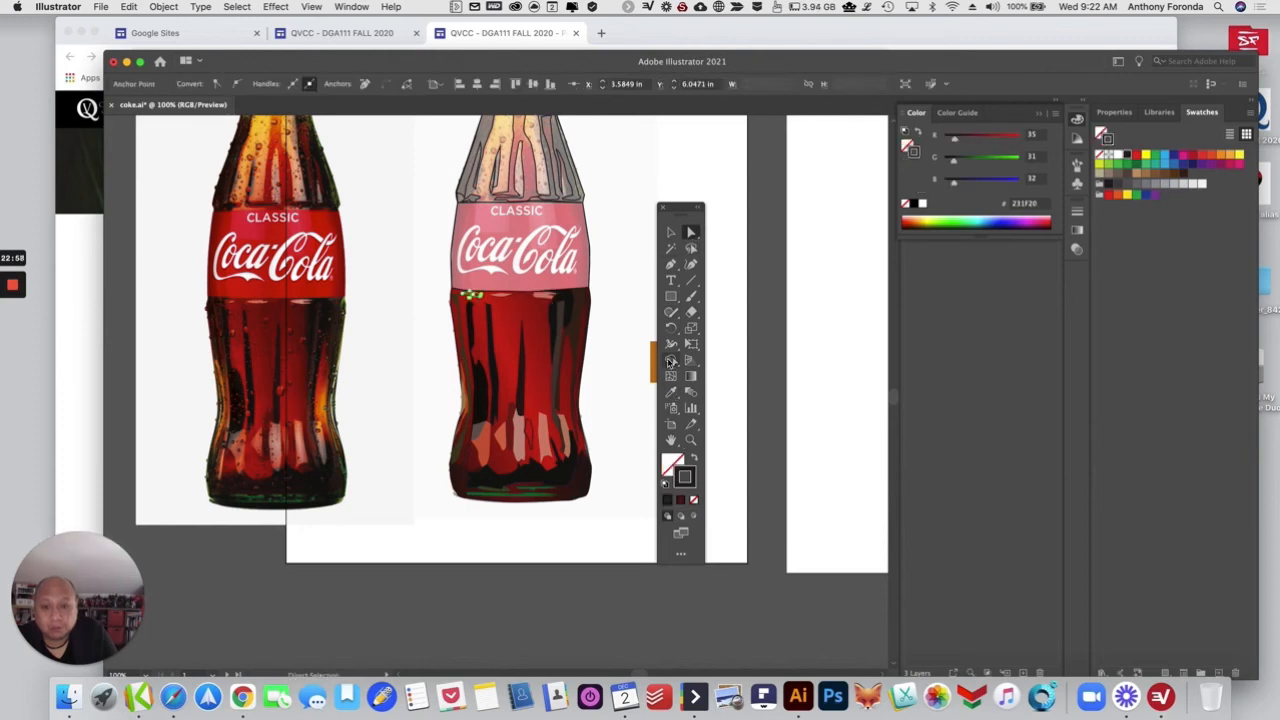
pyautogui.click(671, 392)
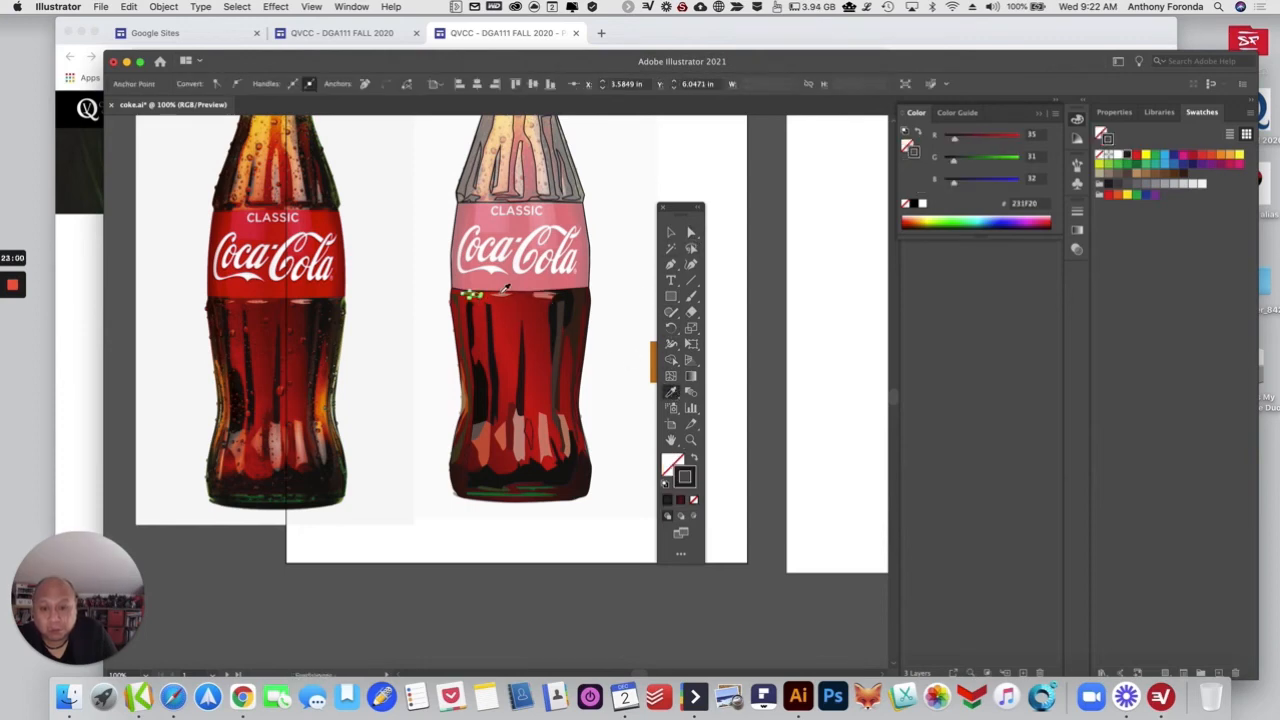
pyautogui.click(504, 290)
pyautogui.click(691, 232)
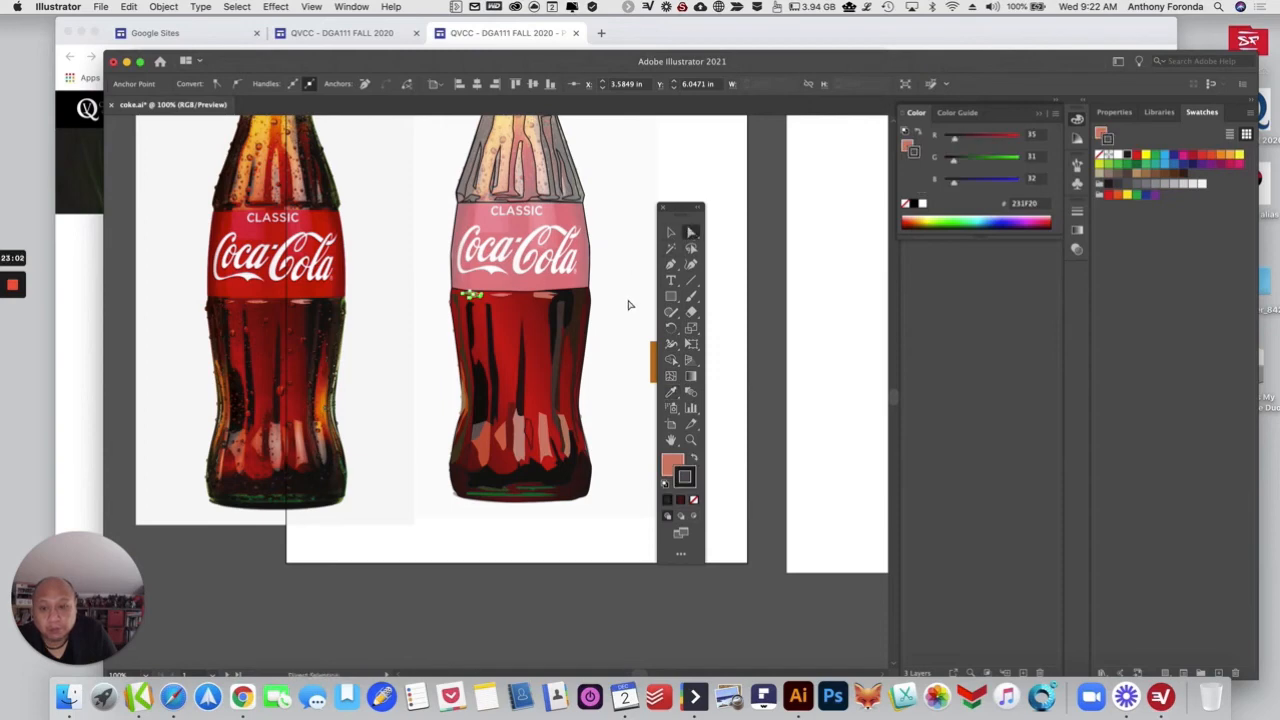
pyautogui.click(630, 303)
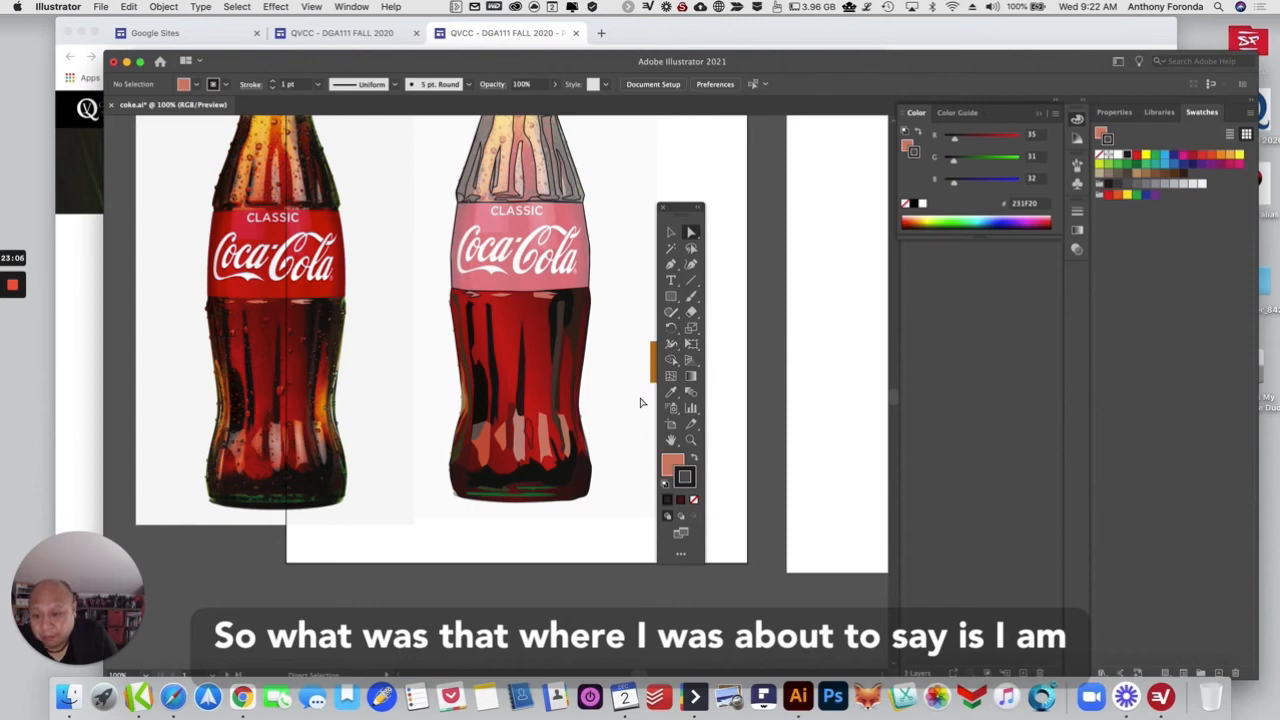
# Step: Darken the fill of the salmon reflection right of center on the lower body to B76955 and deselect it
pyautogui.click(547, 450)
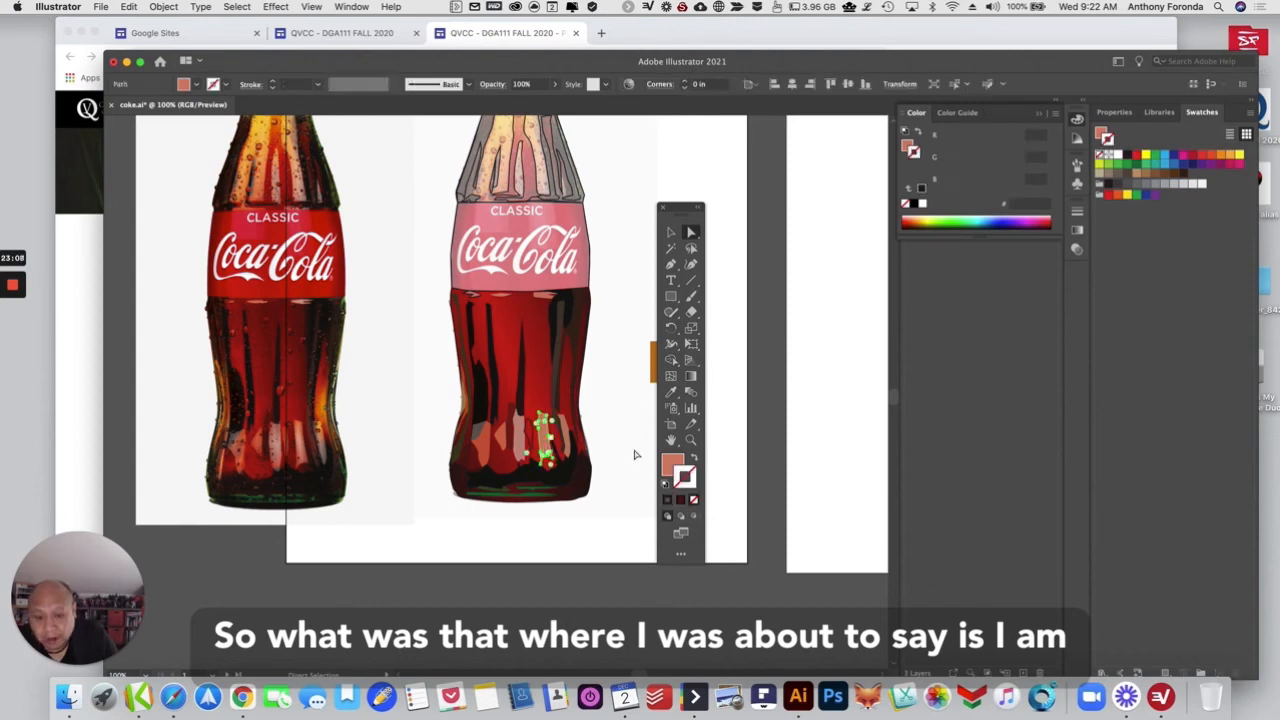
pyautogui.doubleClick(674, 464)
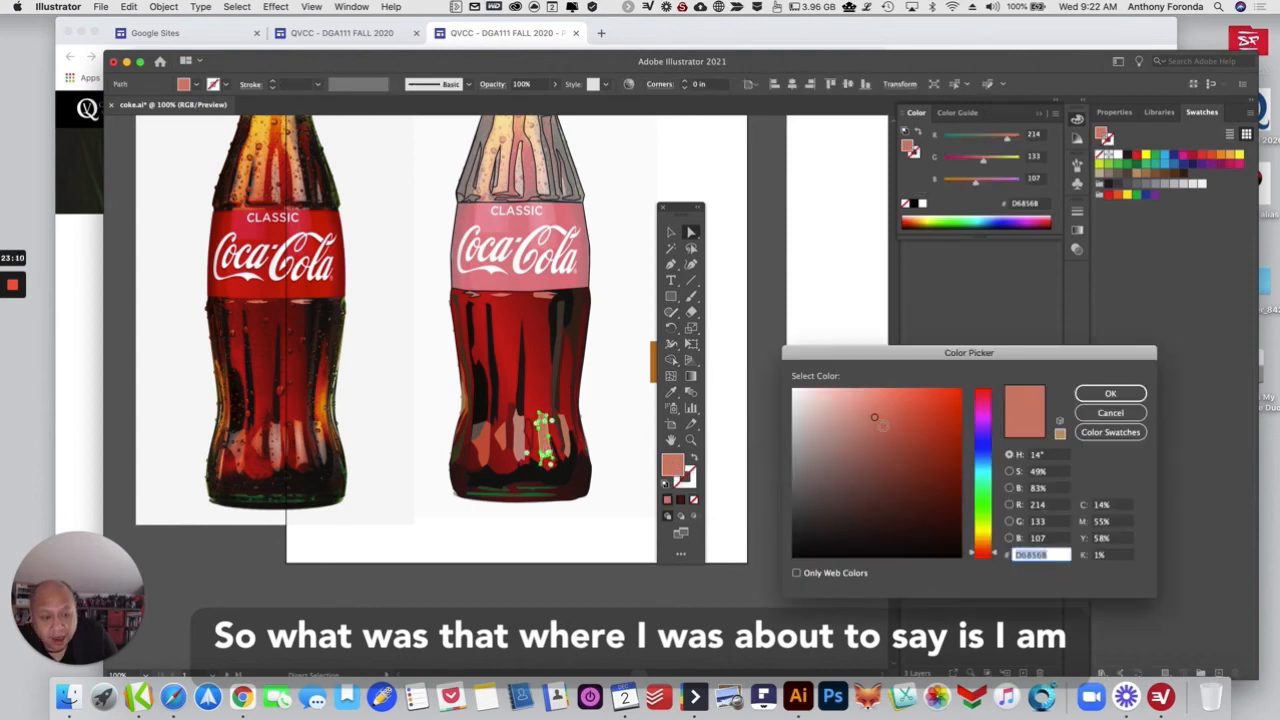
pyautogui.click(880, 430)
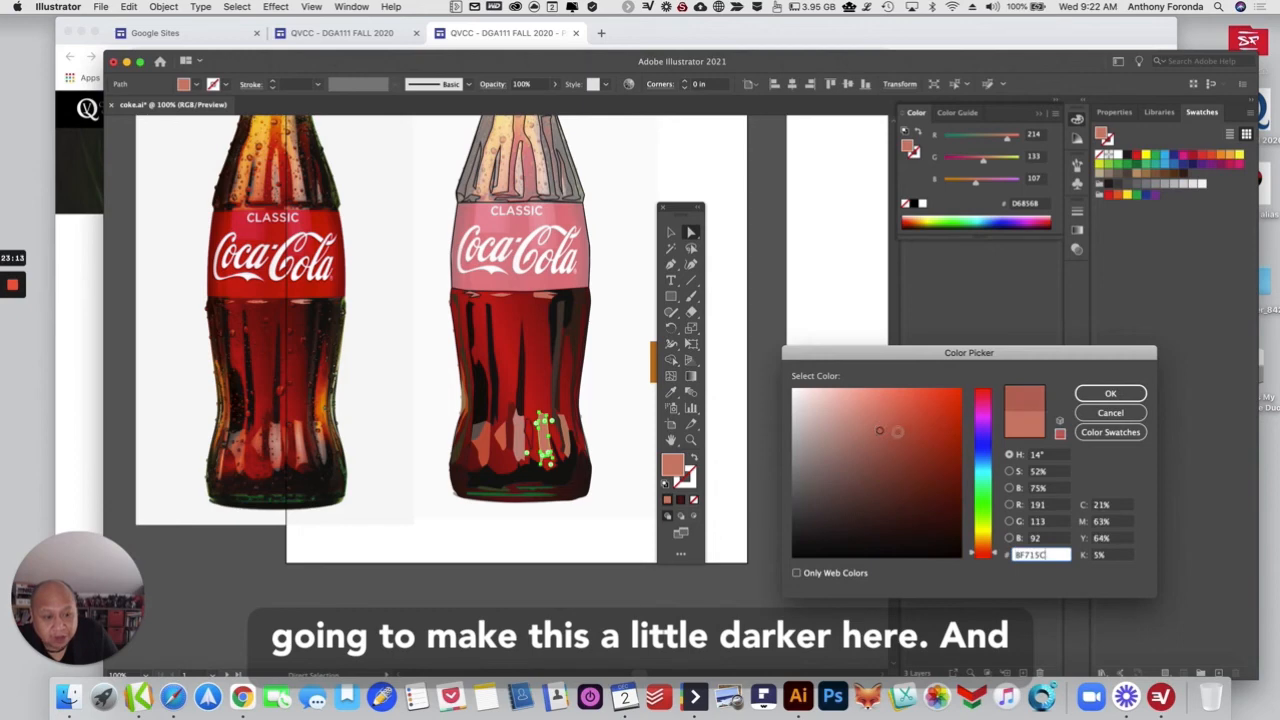
pyautogui.click(883, 436)
pyautogui.click(1108, 394)
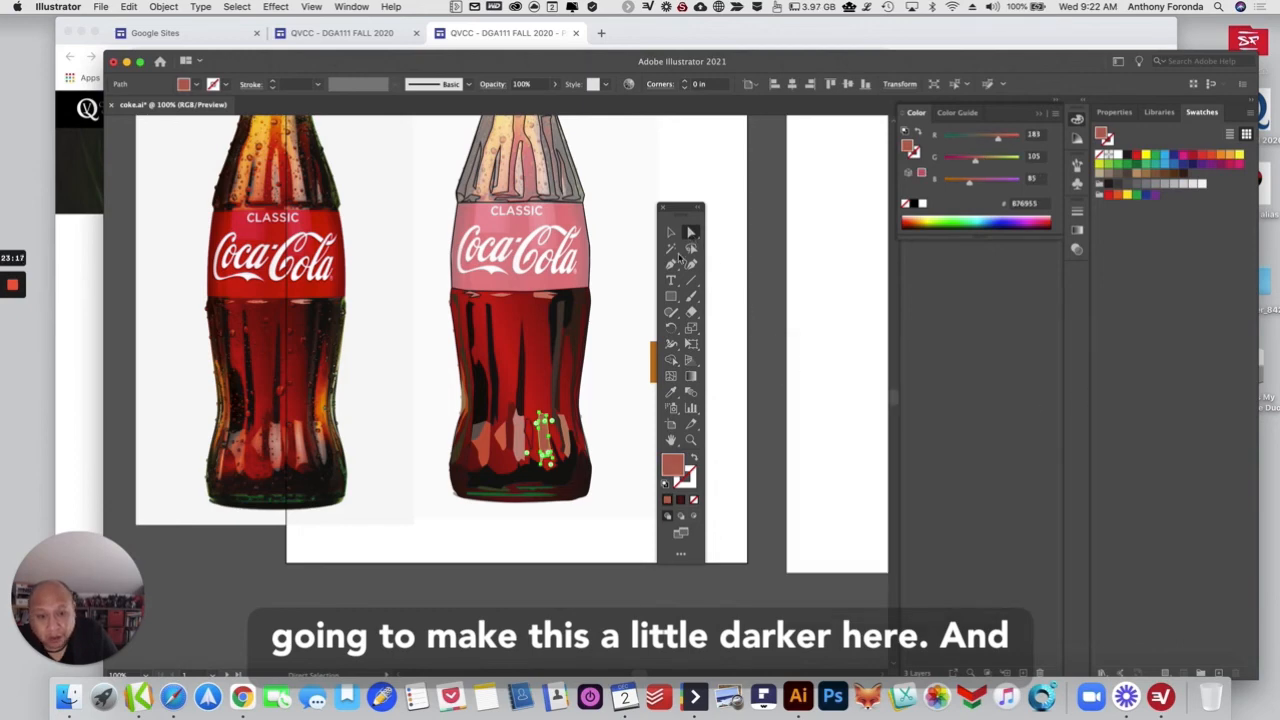
pyautogui.click(631, 327)
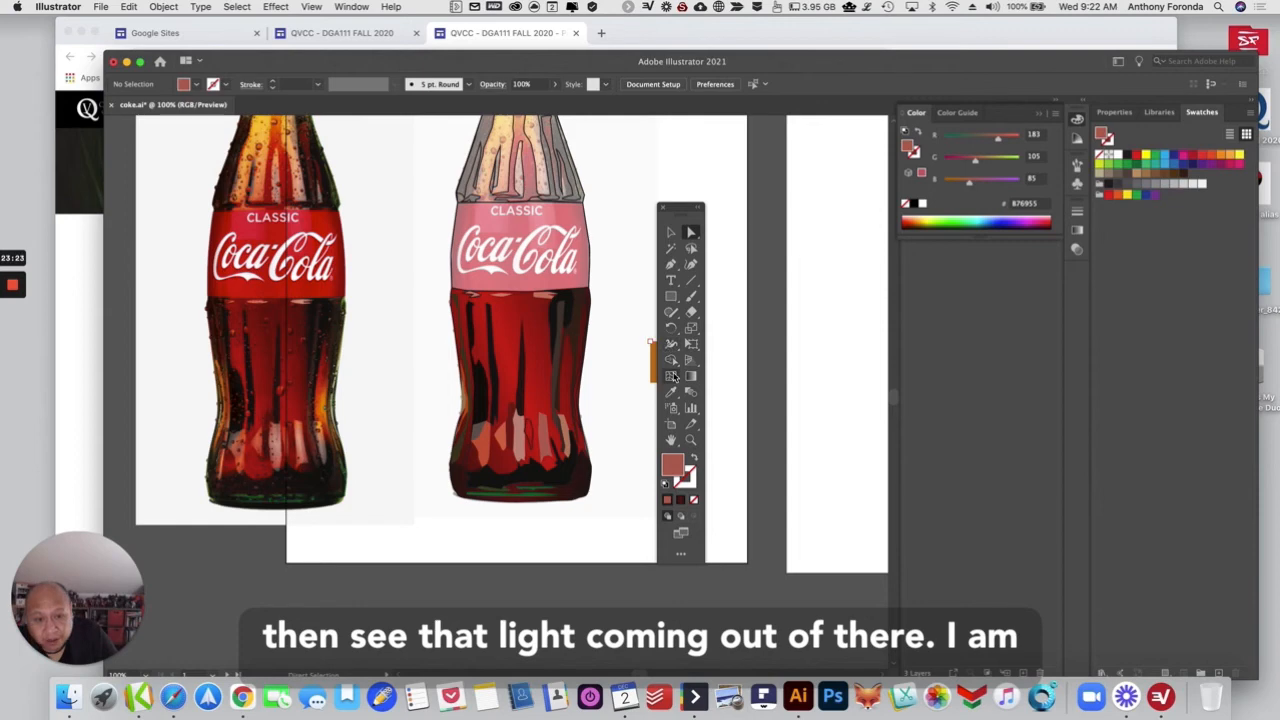
# Step: Add a gradient mesh point in the middle of the darkened reflection and color it light pink EDAA9D
pyautogui.click(672, 376)
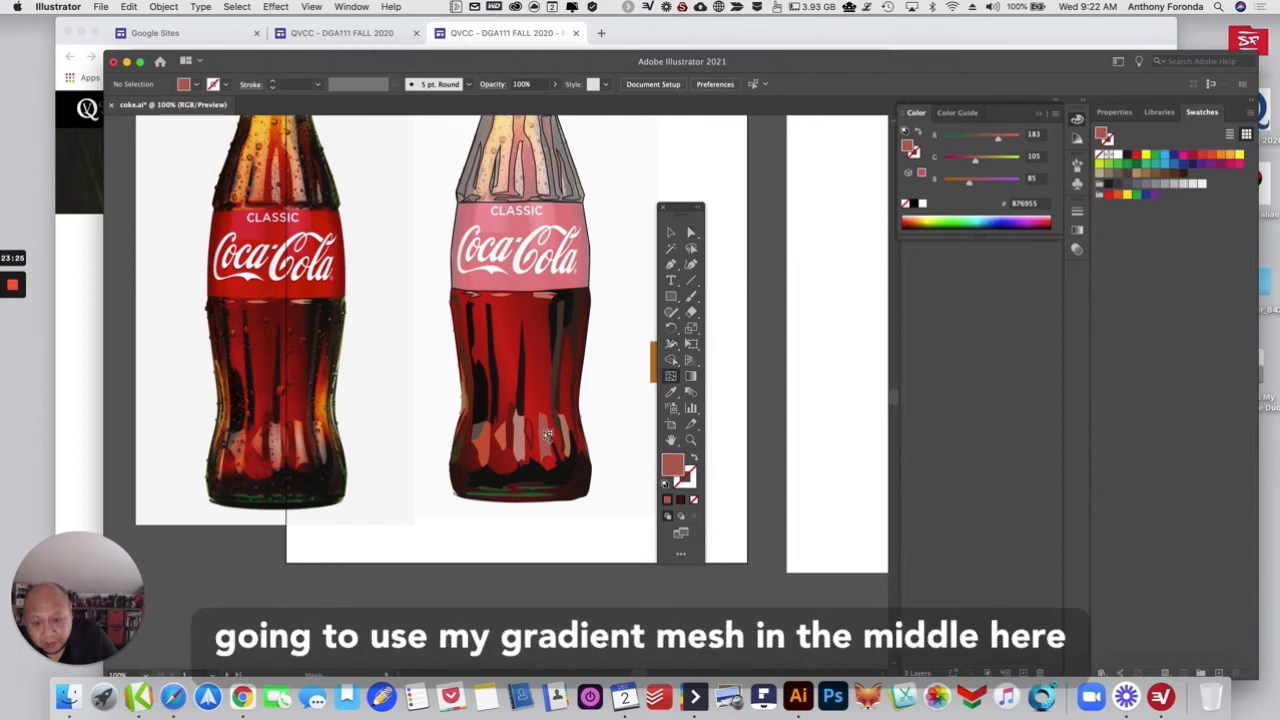
pyautogui.click(547, 432)
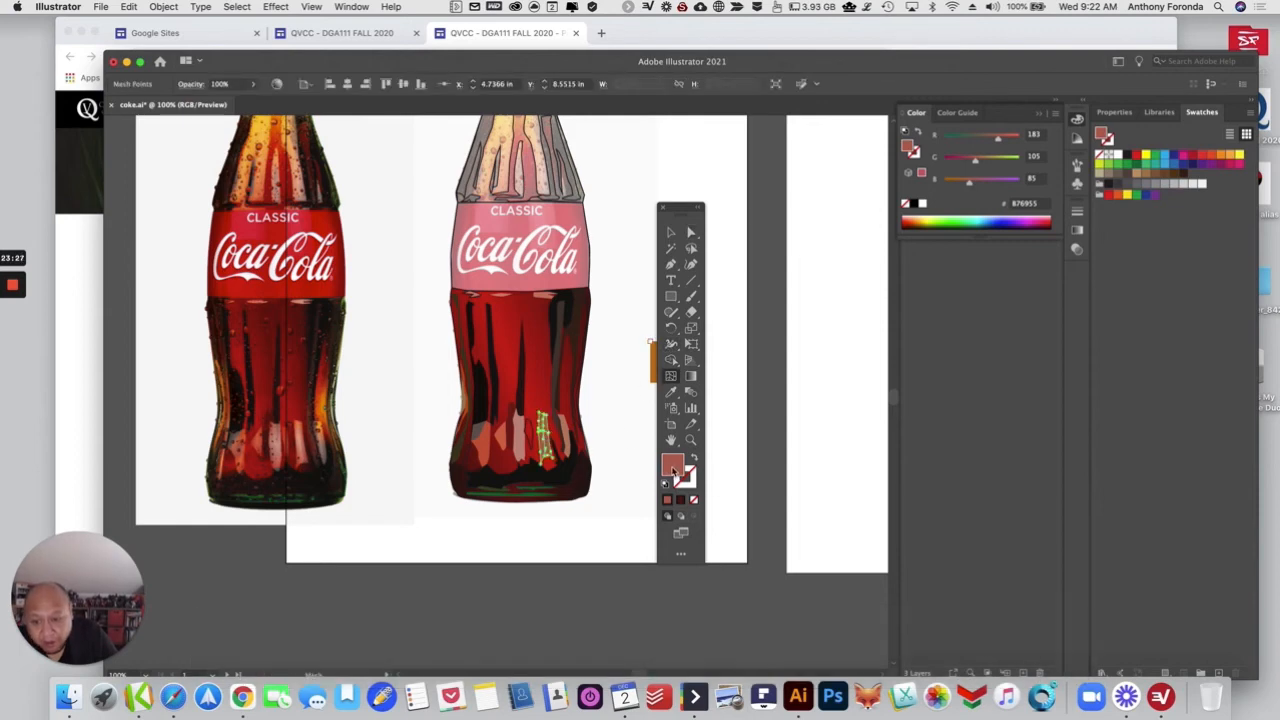
pyautogui.doubleClick(672, 465)
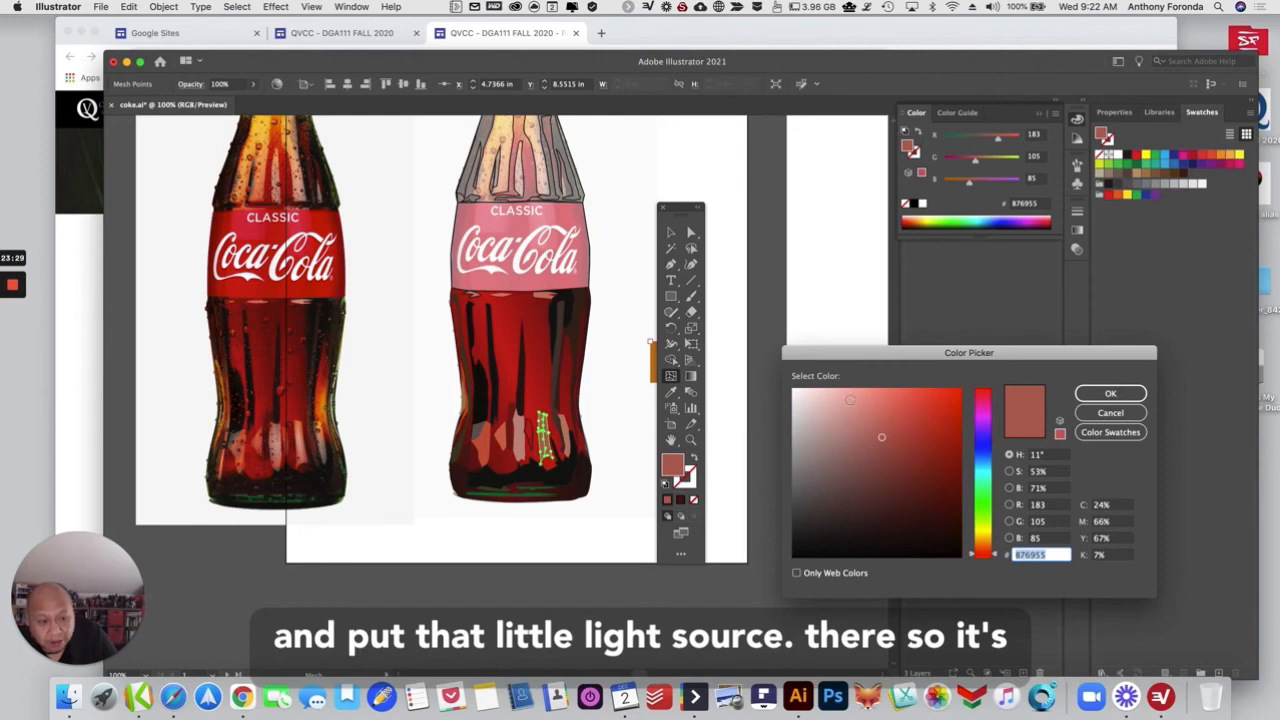
pyautogui.click(849, 399)
pyautogui.click(1103, 394)
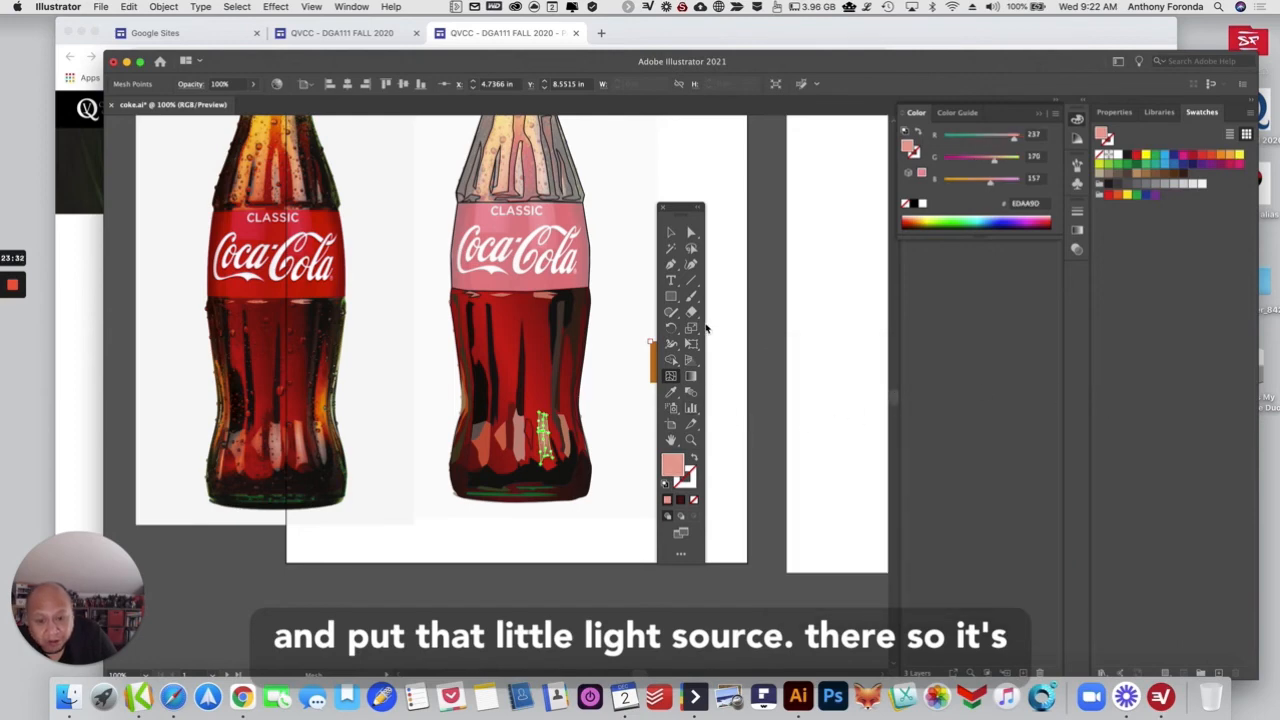
pyautogui.click(691, 232)
pyautogui.click(637, 354)
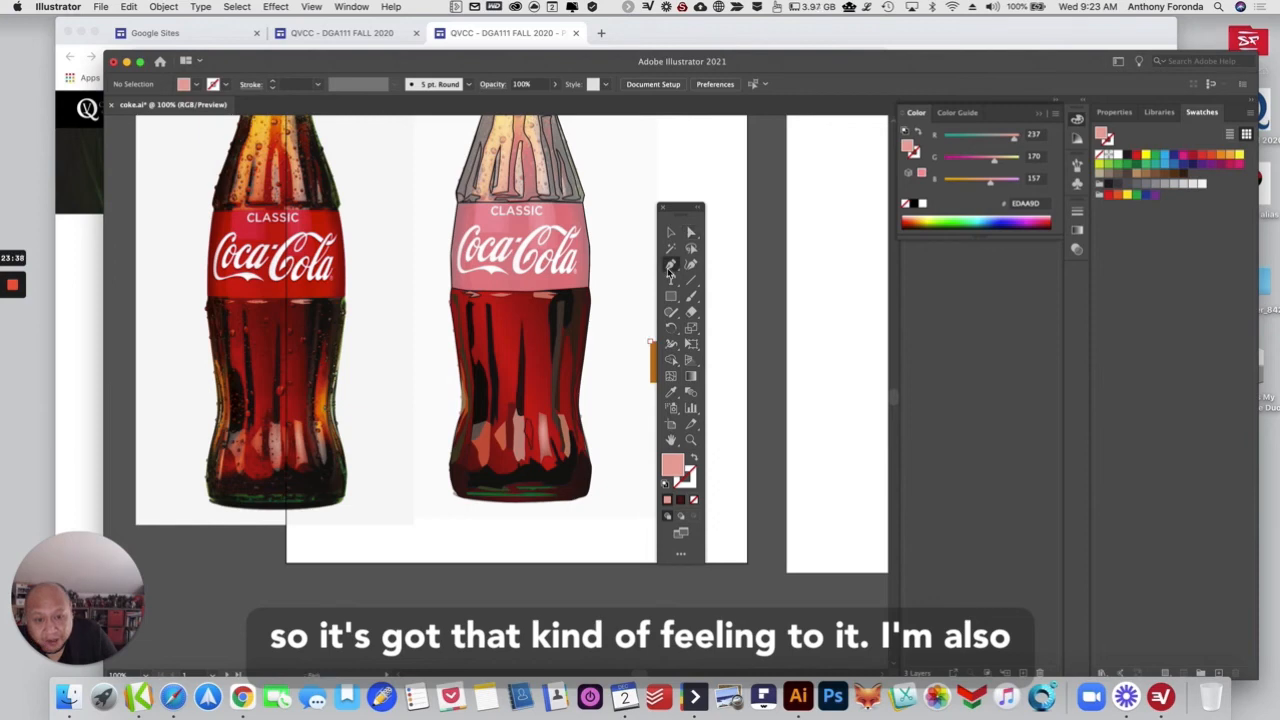
# Step: Add a second gradient mesh point in the upper part of that reflection and color it tan D6B07F
pyautogui.click(670, 376)
pyautogui.click(545, 425)
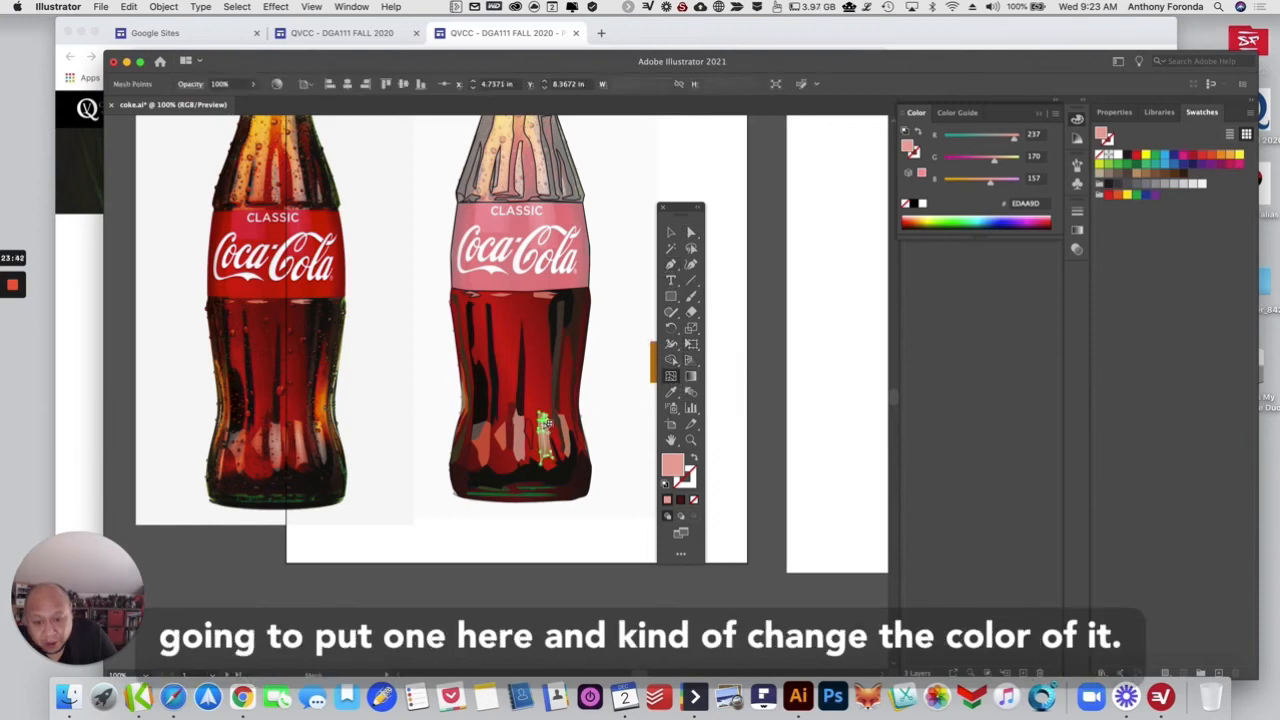
pyautogui.doubleClick(680, 470)
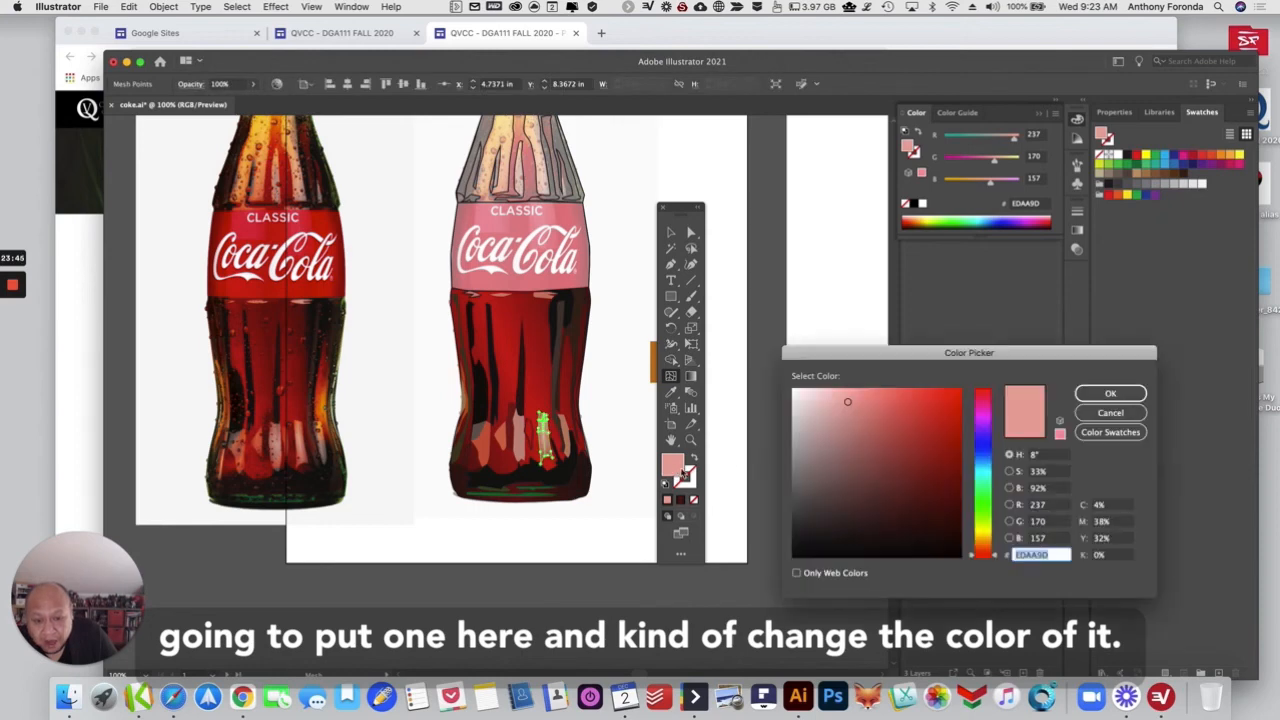
pyautogui.moveTo(986, 546); pyautogui.dragTo(990, 543)
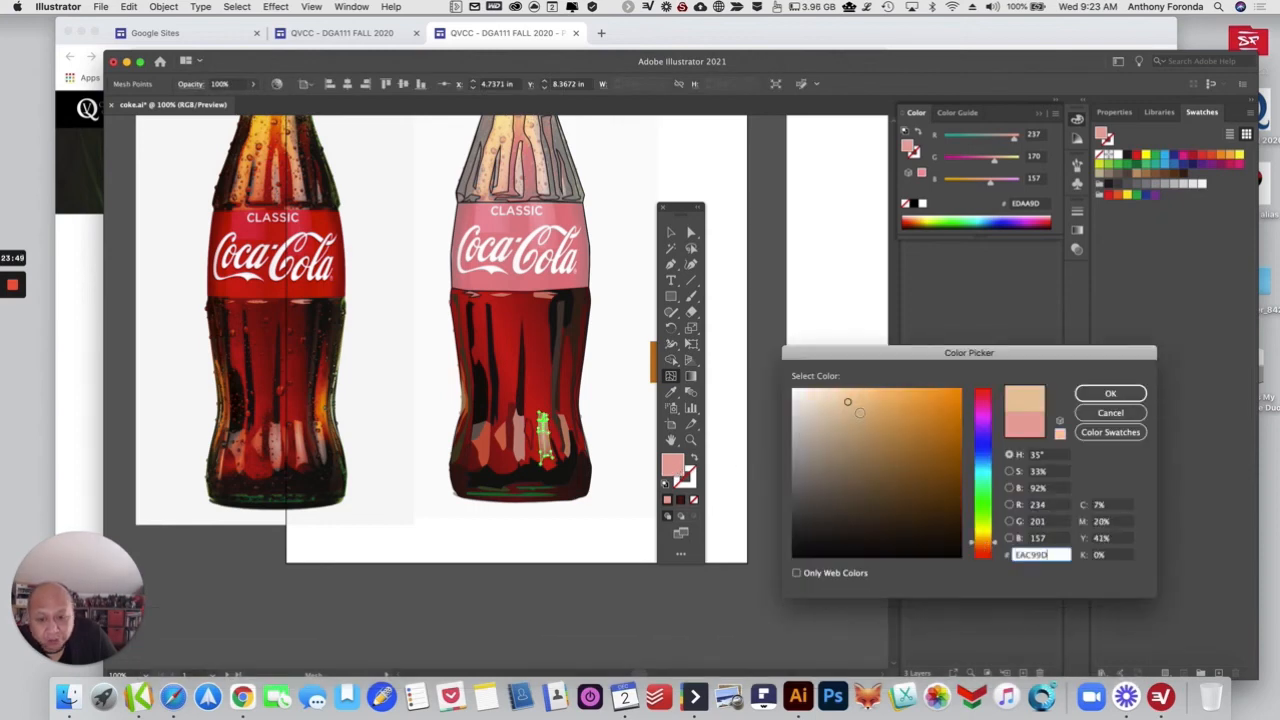
pyautogui.click(1100, 393)
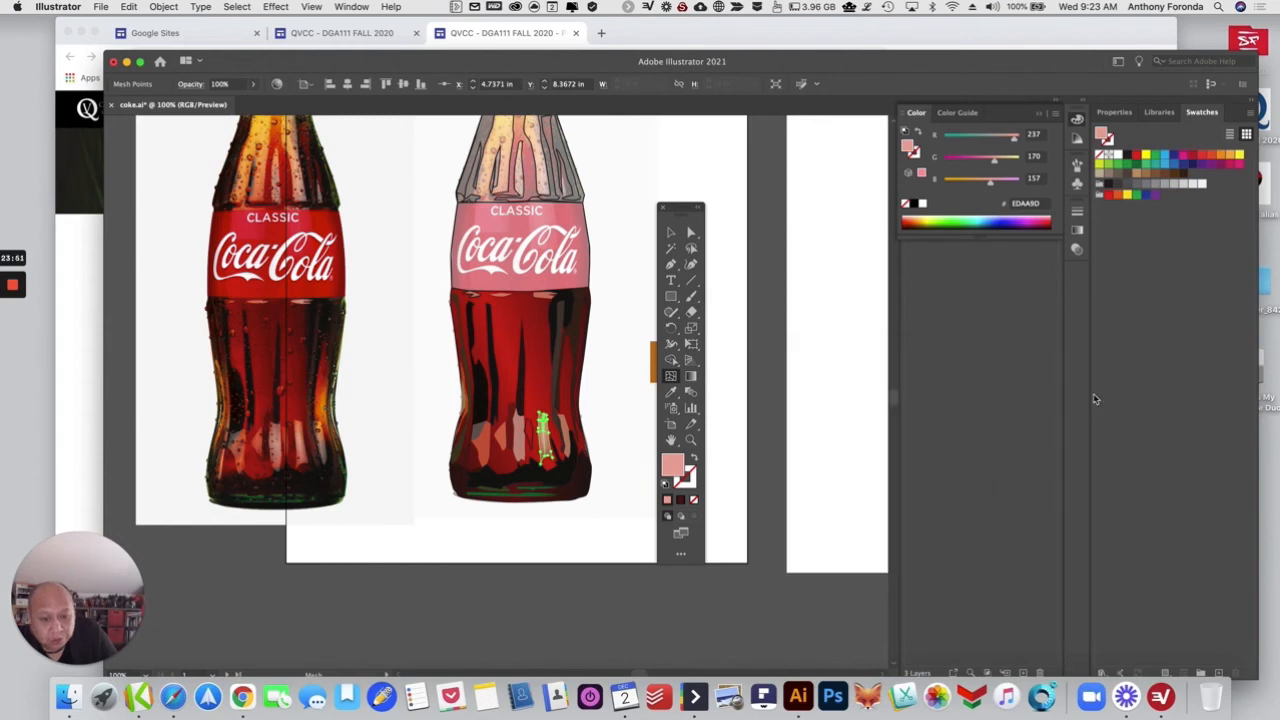
pyautogui.click(690, 234)
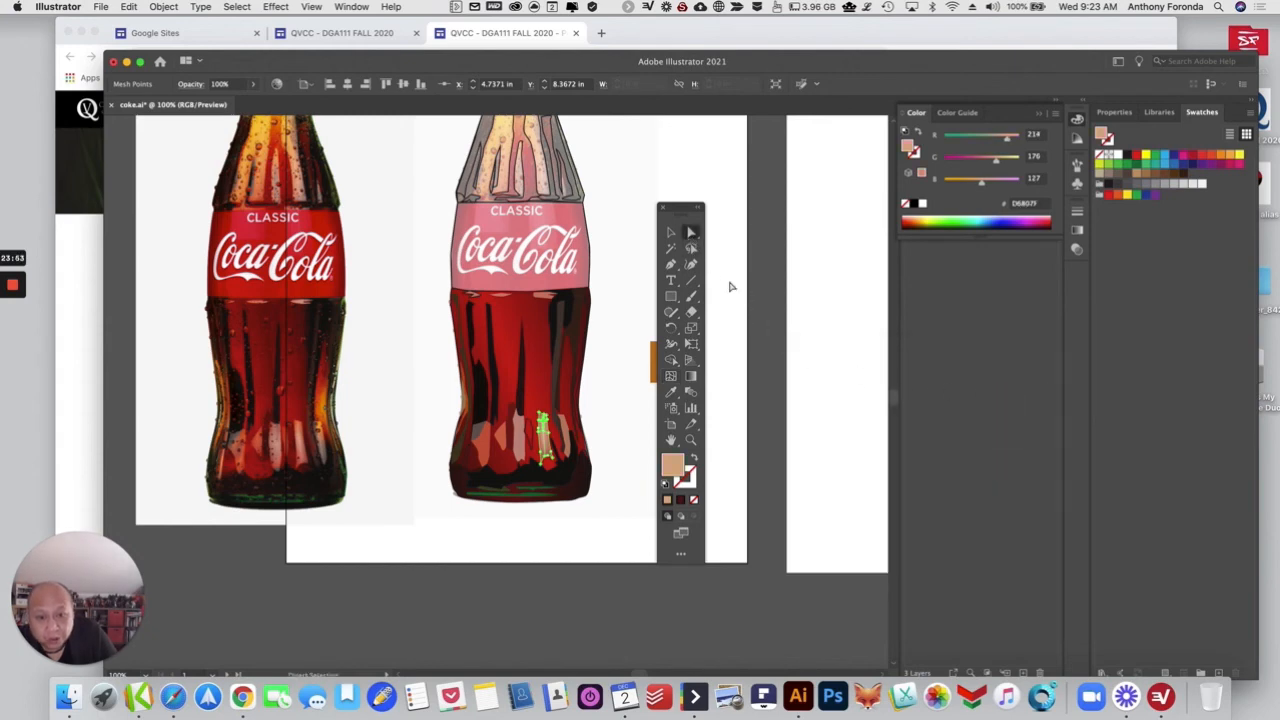
# Step: Try to add a mesh point in the lower part of the reflection right of center and color it brown AF763E
pyautogui.click(730, 283)
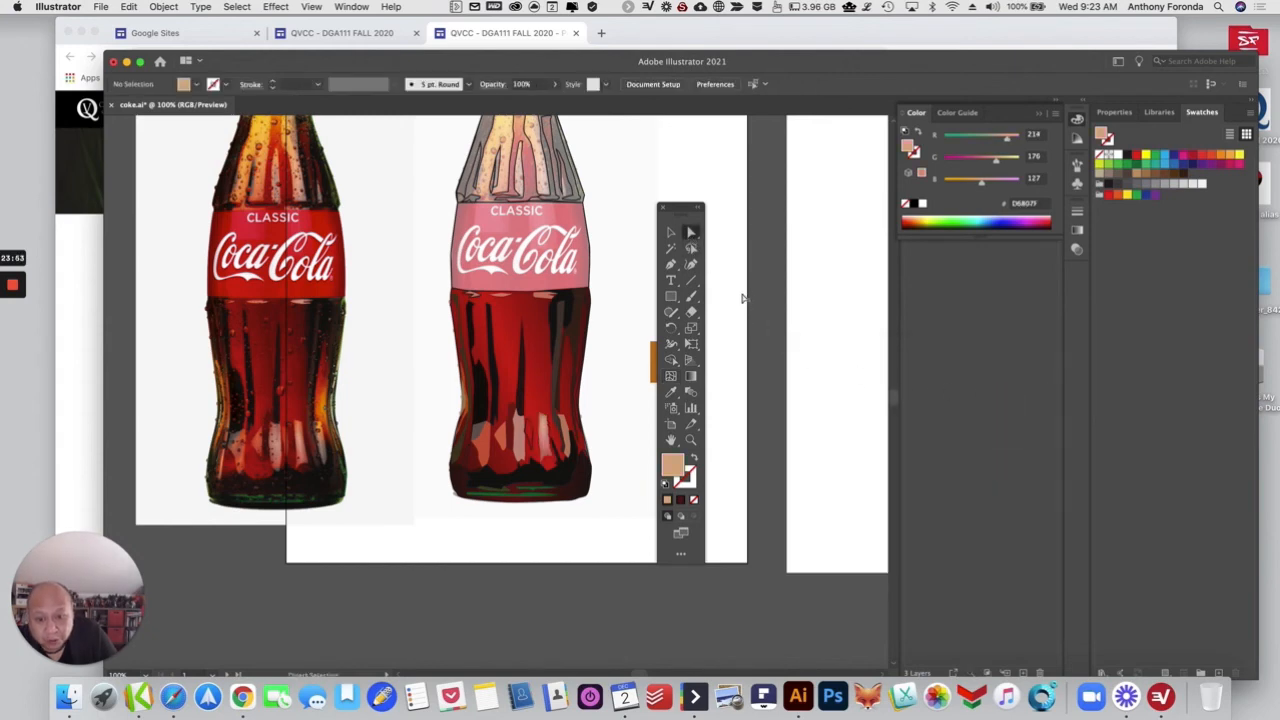
pyautogui.click(546, 458)
pyautogui.click(670, 376)
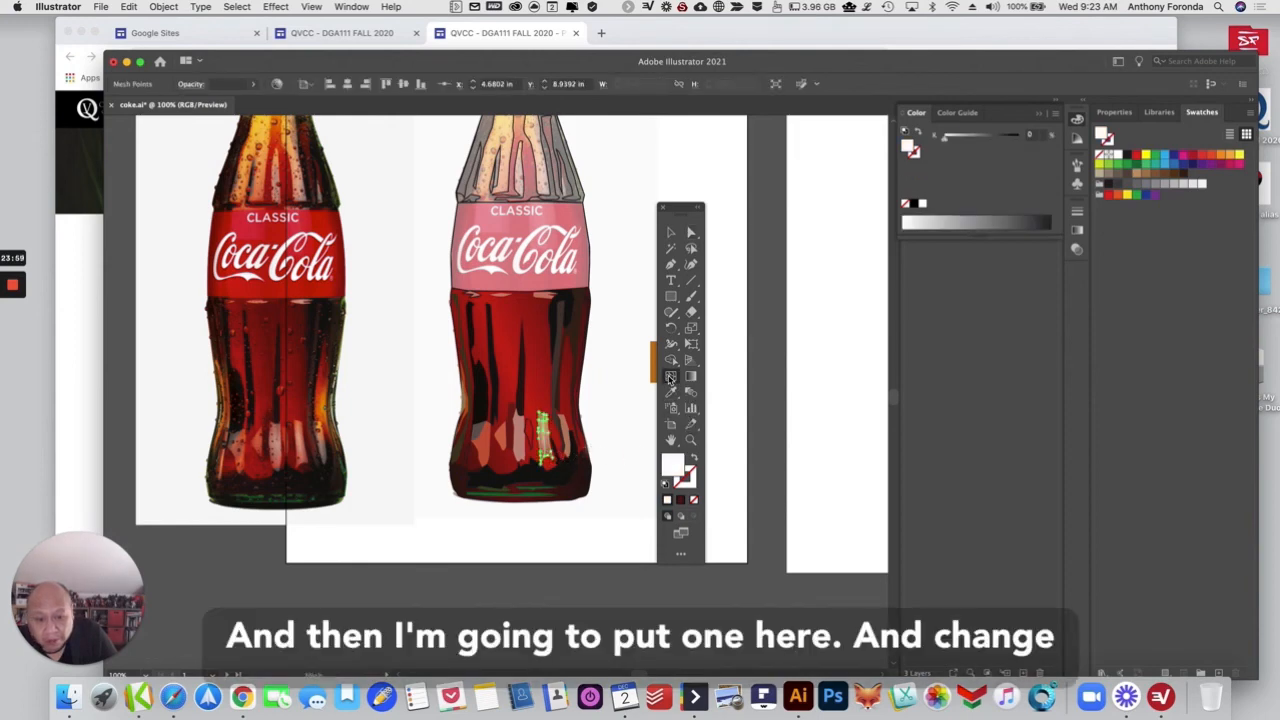
pyautogui.click(550, 456)
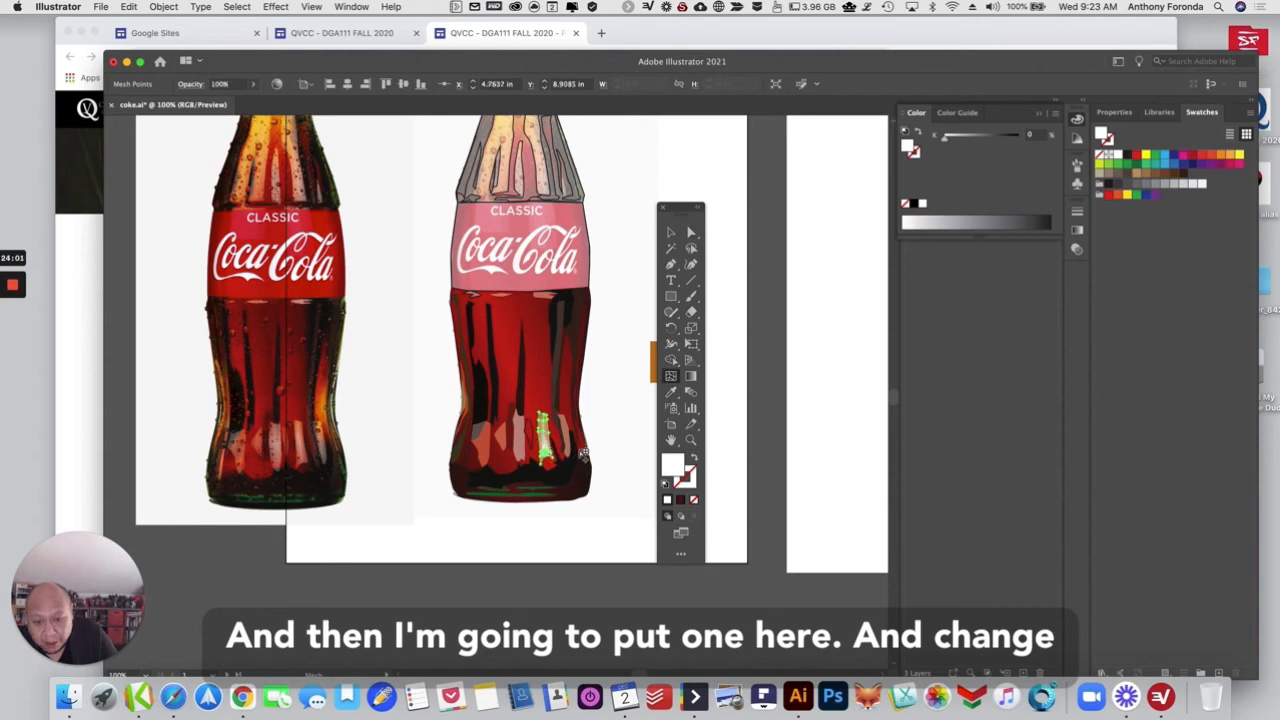
pyautogui.doubleClick(673, 466)
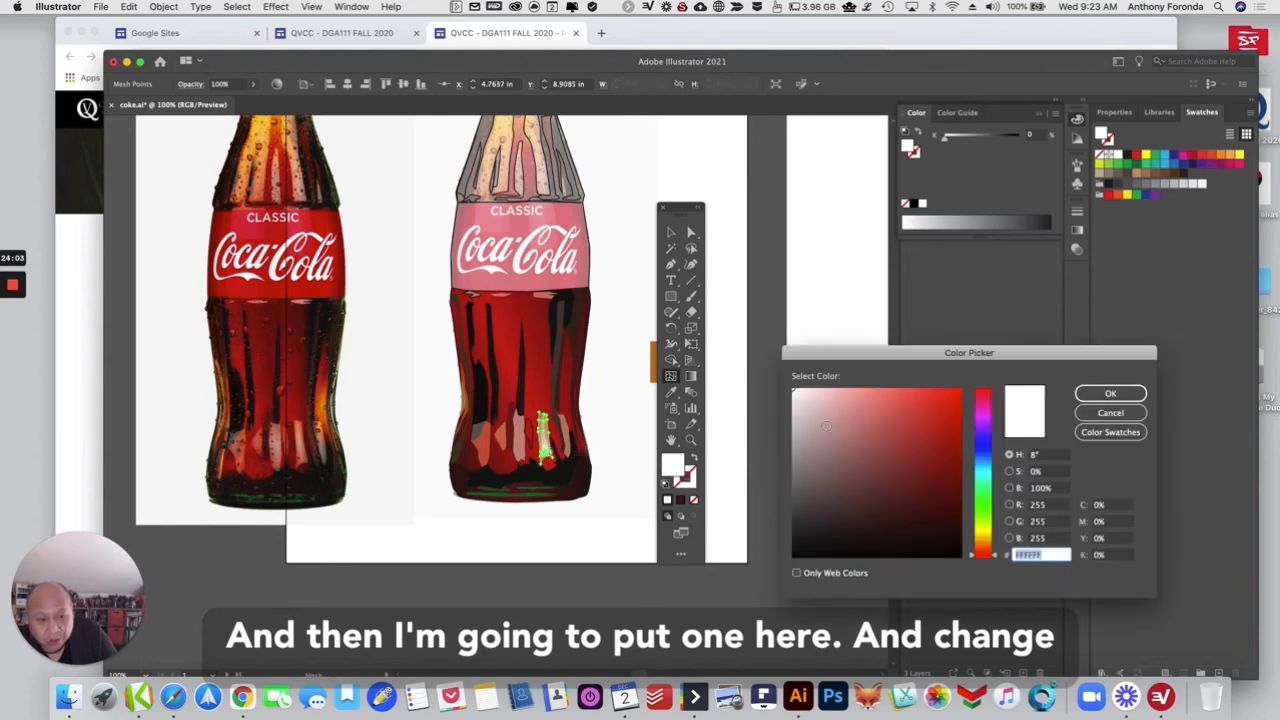
pyautogui.click(844, 417)
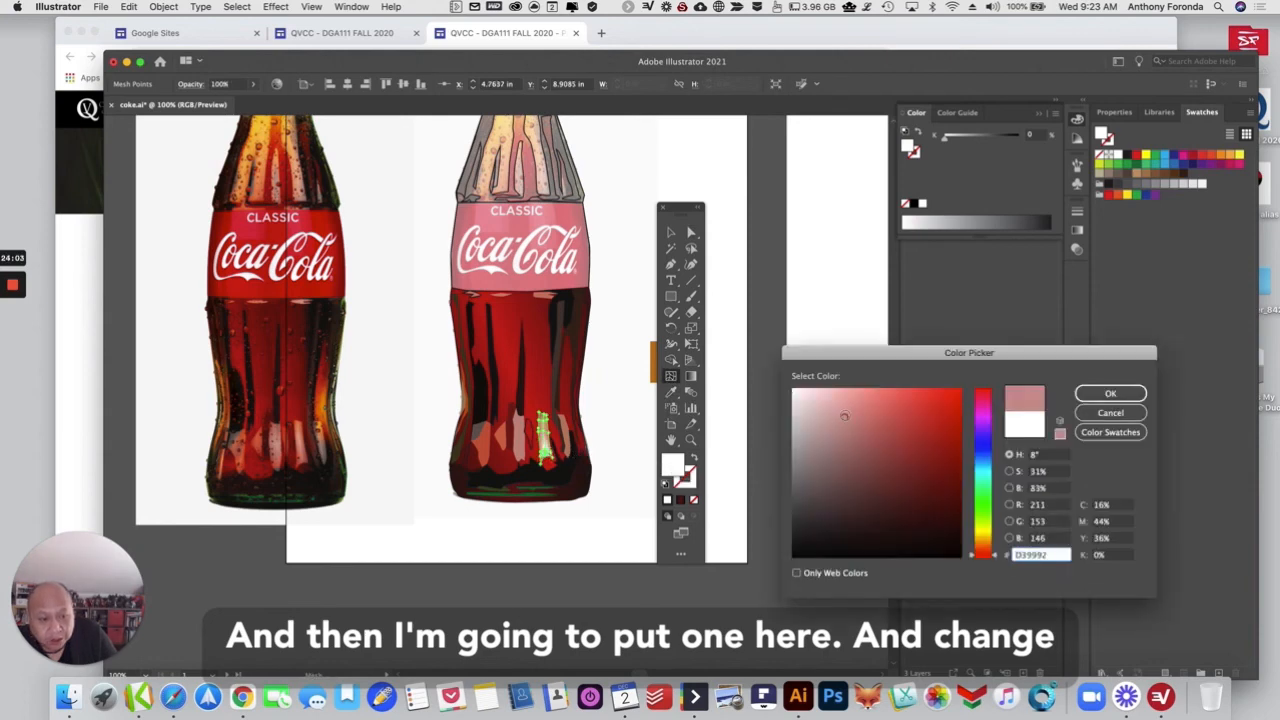
pyautogui.click(982, 531)
pyautogui.moveTo(981, 530)
pyautogui.mouseDown()
pyautogui.moveTo(983, 550)
pyautogui.moveTo(973, 539)
pyautogui.mouseUp()
pyautogui.click(903, 440)
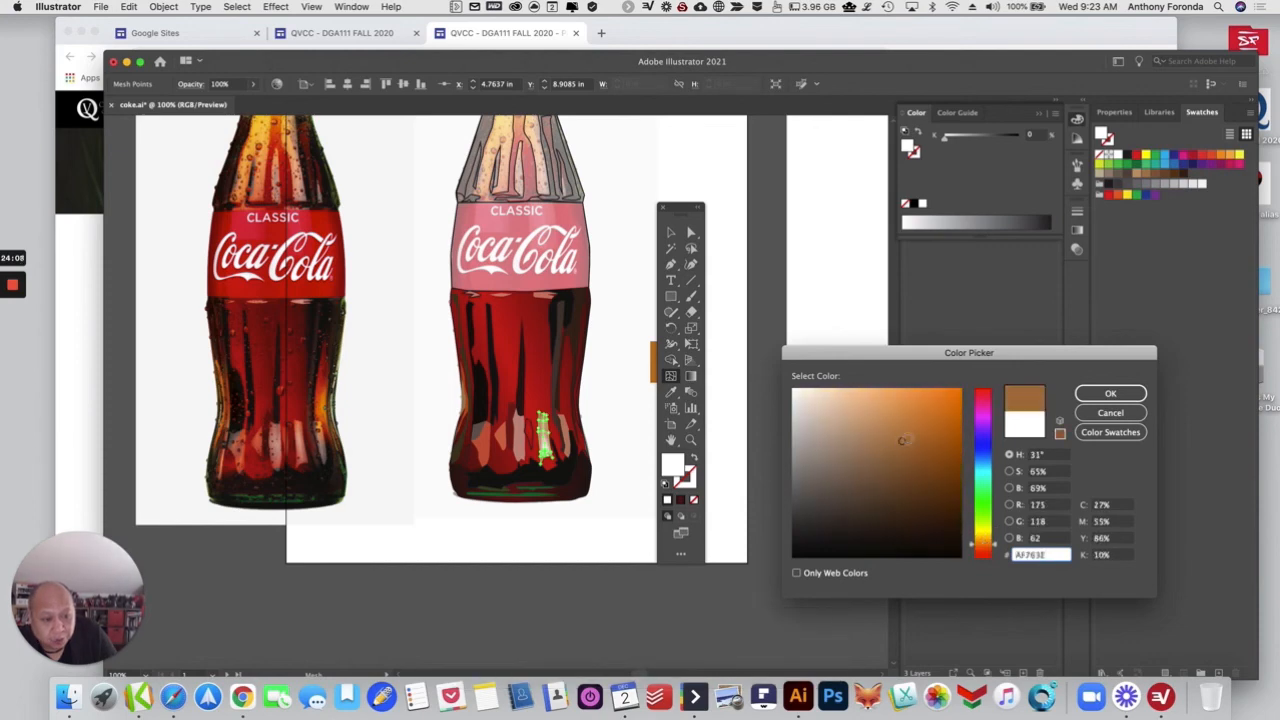
pyautogui.click(1108, 394)
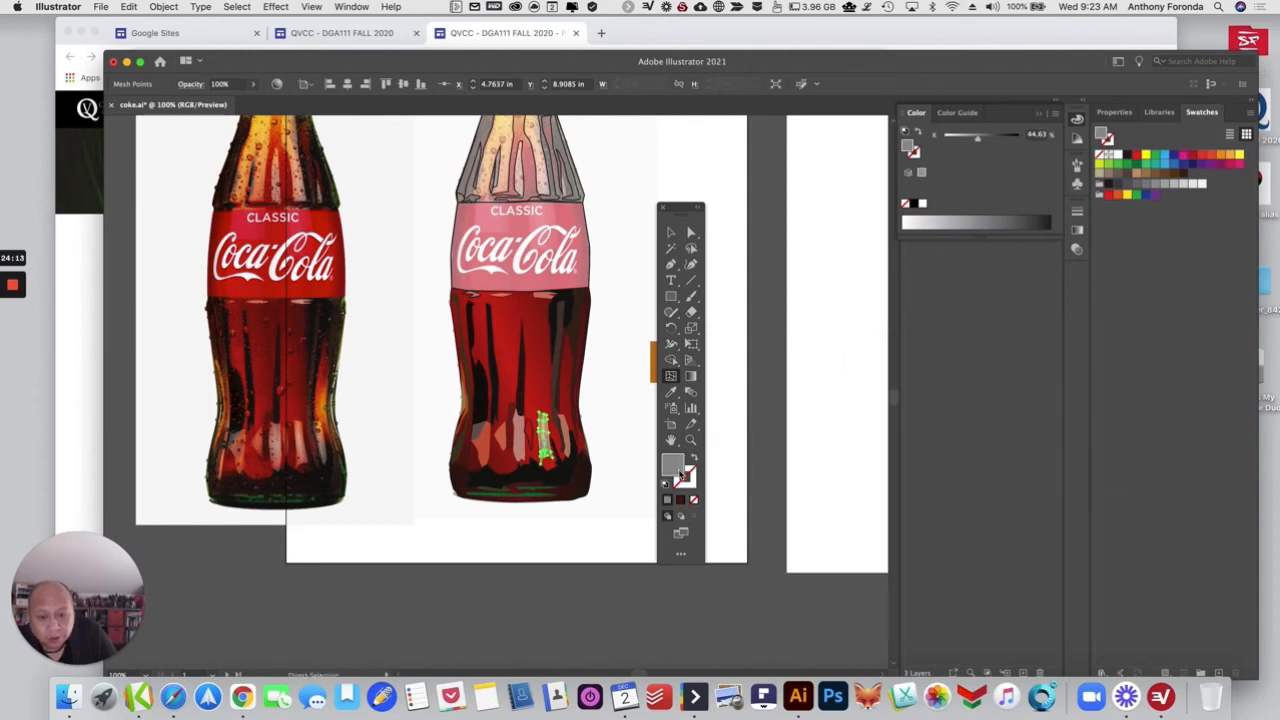
# Step: Try to recolor a lower mesh point of that reflection to BC695E, and undo the latest mesh point edits
pyautogui.click(679, 470)
pyautogui.doubleClick(679, 470)
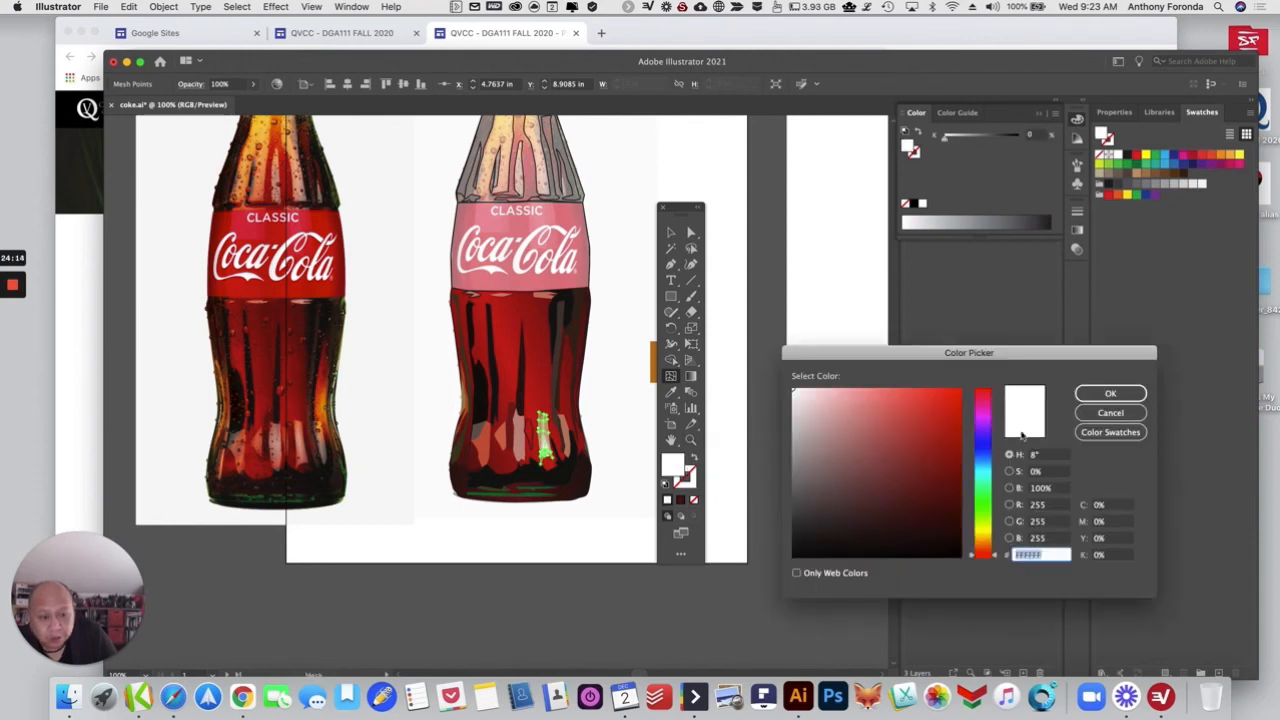
pyautogui.click(1100, 414)
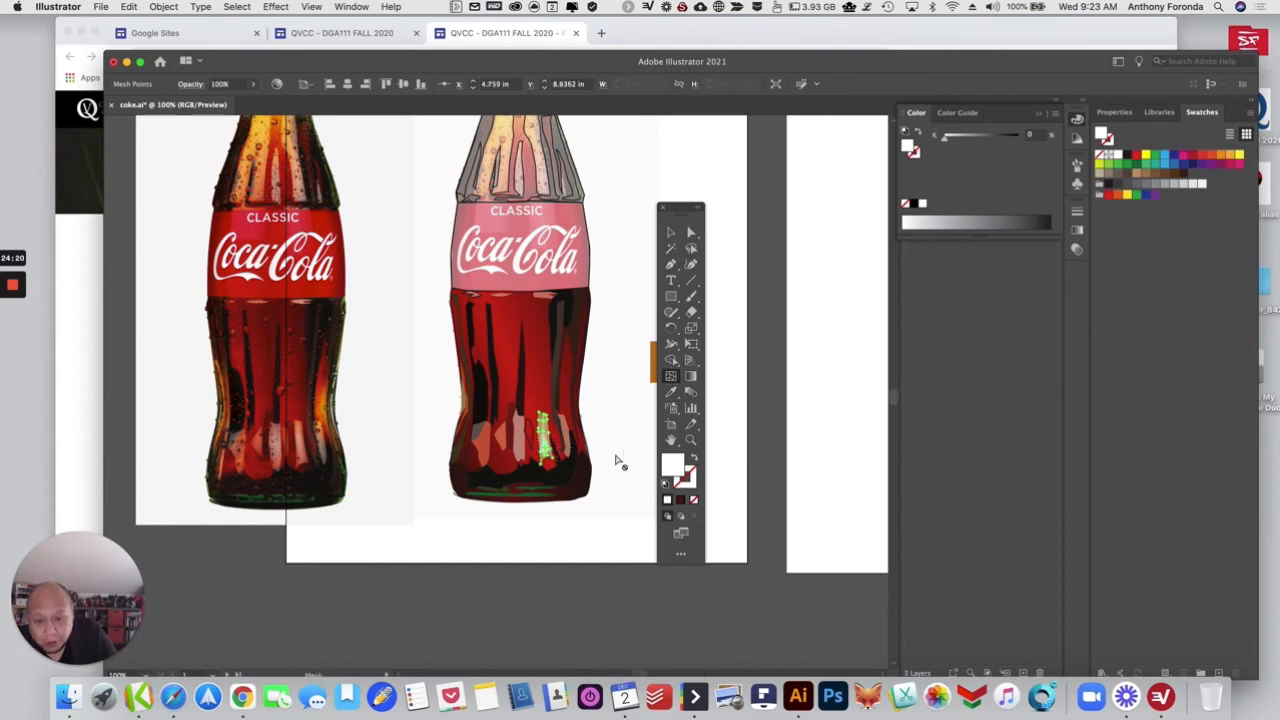
pyautogui.doubleClick(676, 466)
pyautogui.click(930, 428)
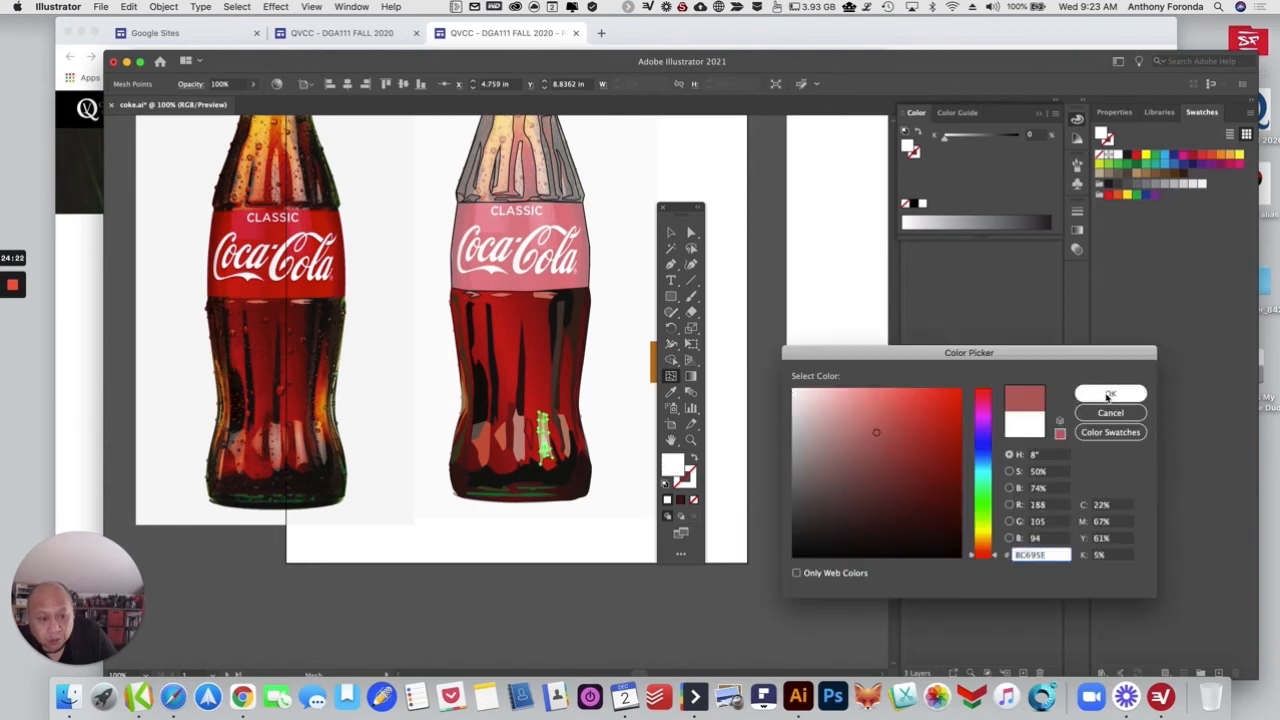
pyautogui.click(1110, 393)
pyautogui.press('super+z')
pyautogui.press('super+z')
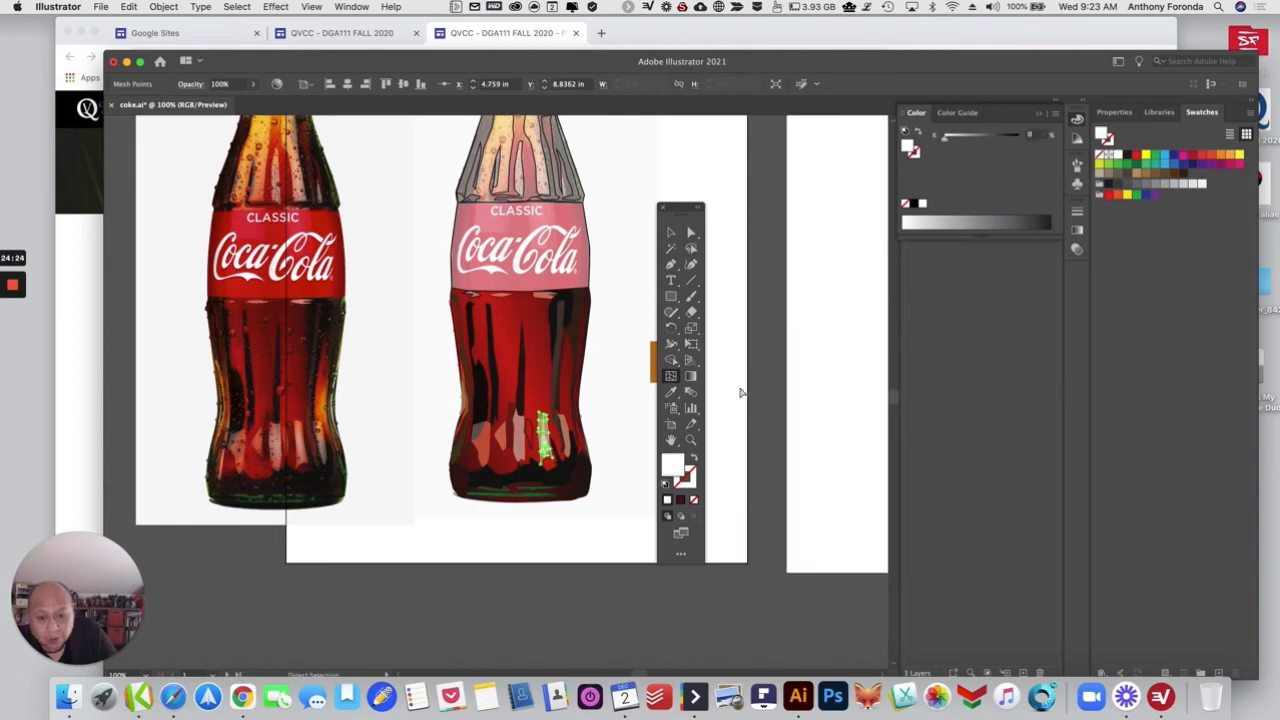
# Step: Color the mesh point at the lower end of the reflection golden brown AD883D and deselect the mesh
pyautogui.click(691, 232)
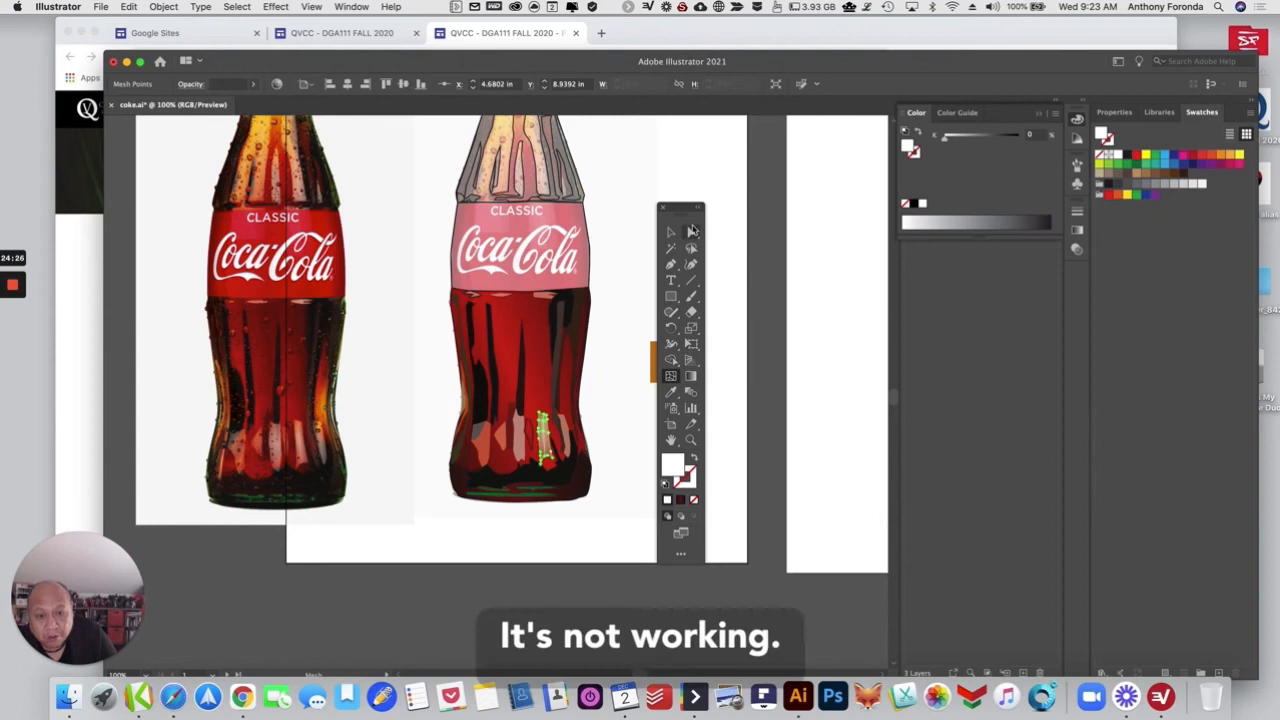
pyautogui.click(626, 291)
pyautogui.click(548, 453)
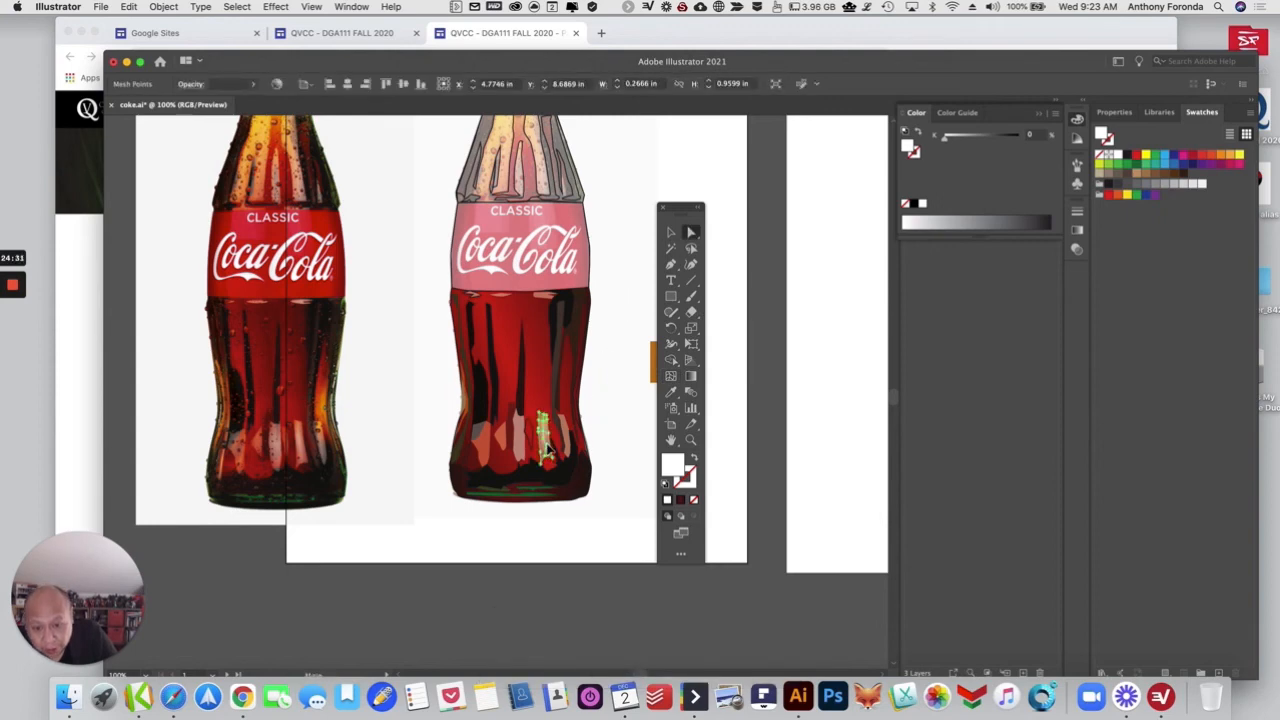
pyautogui.click(547, 456)
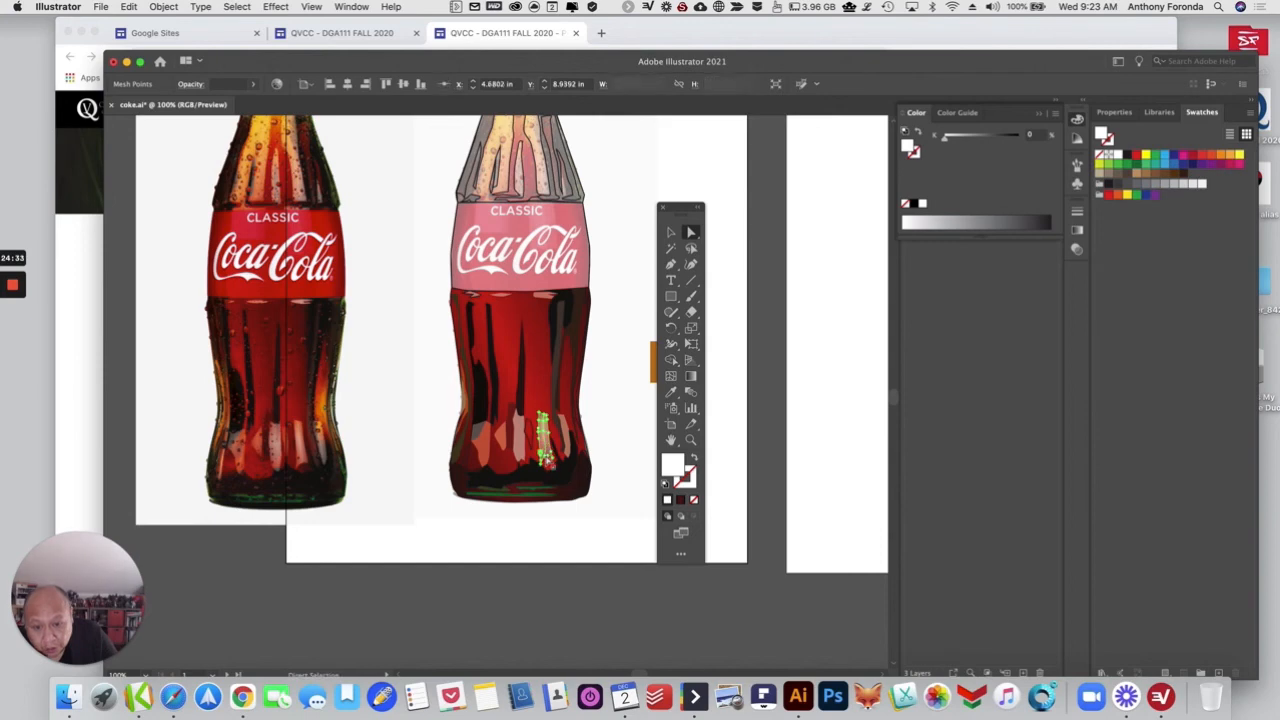
pyautogui.click(546, 458)
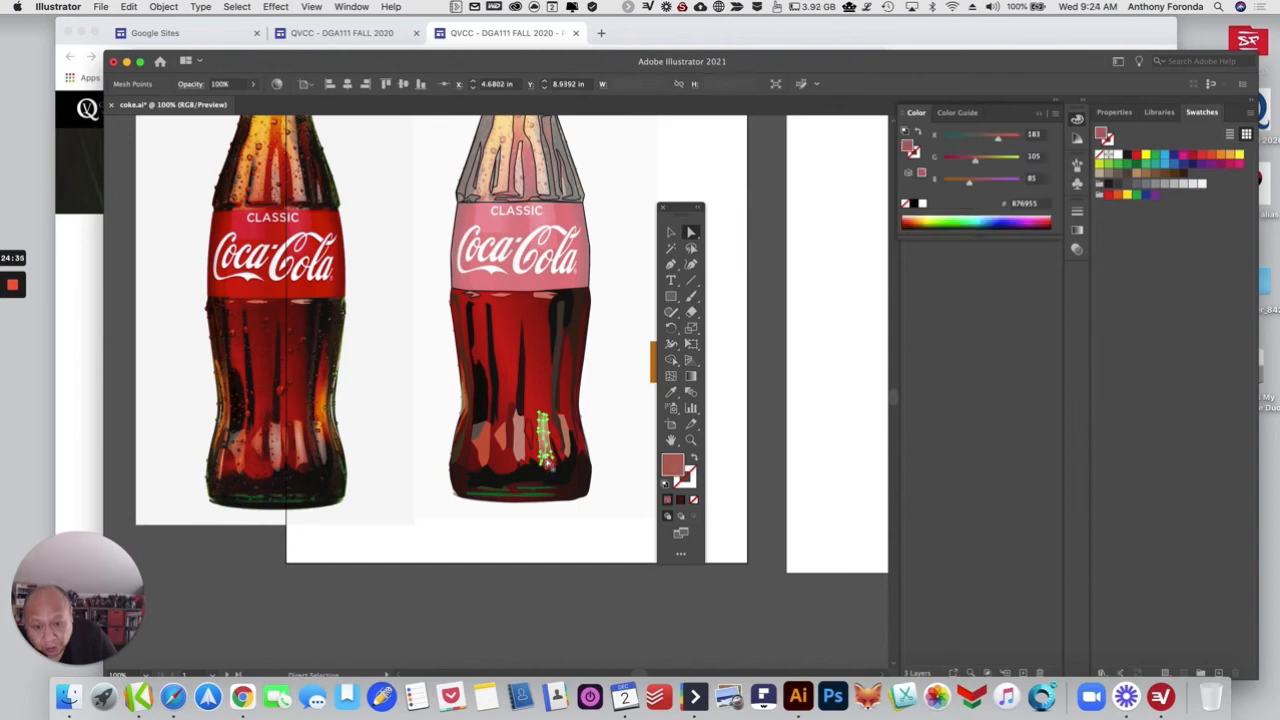
pyautogui.doubleClick(673, 472)
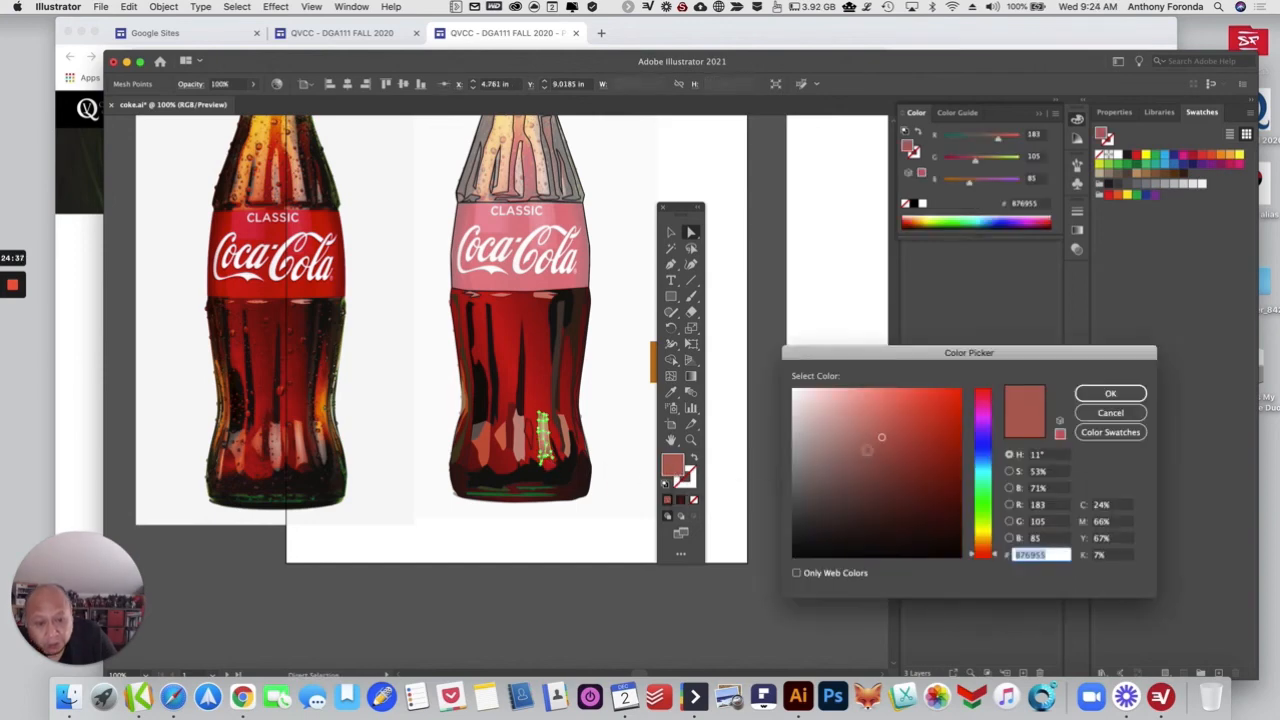
pyautogui.moveTo(986, 545); pyautogui.dragTo(986, 535)
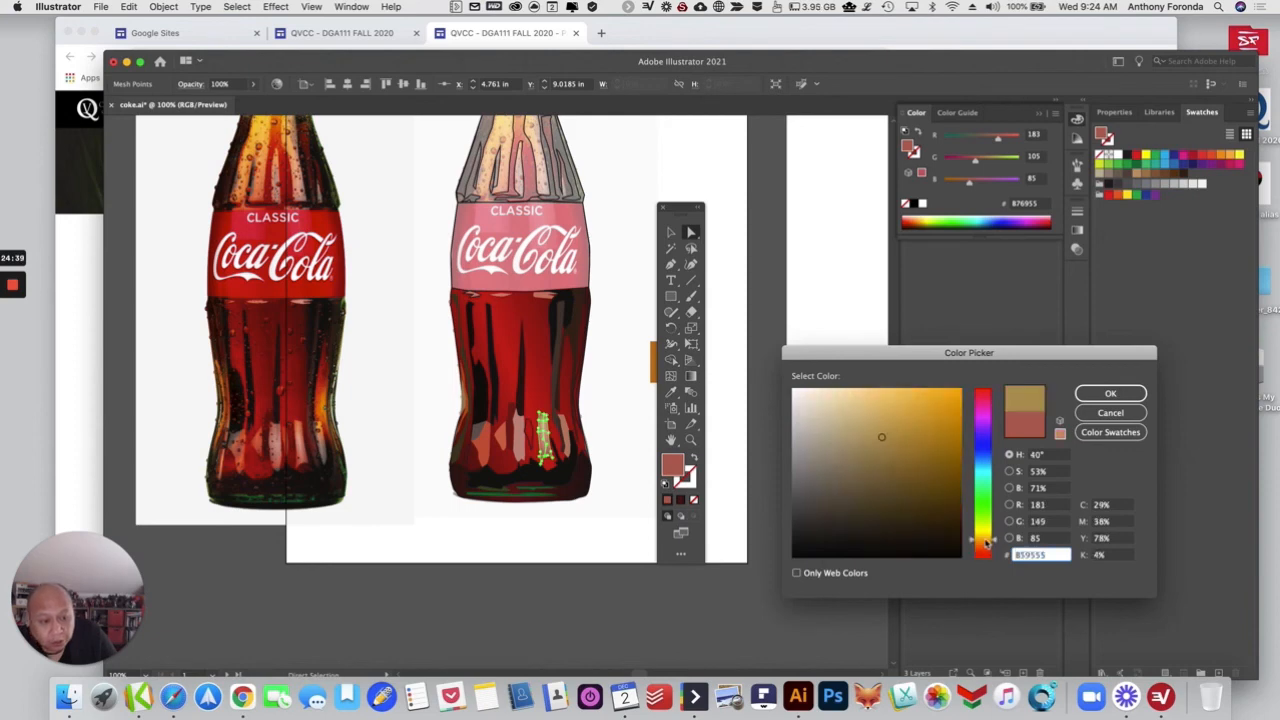
pyautogui.click(901, 441)
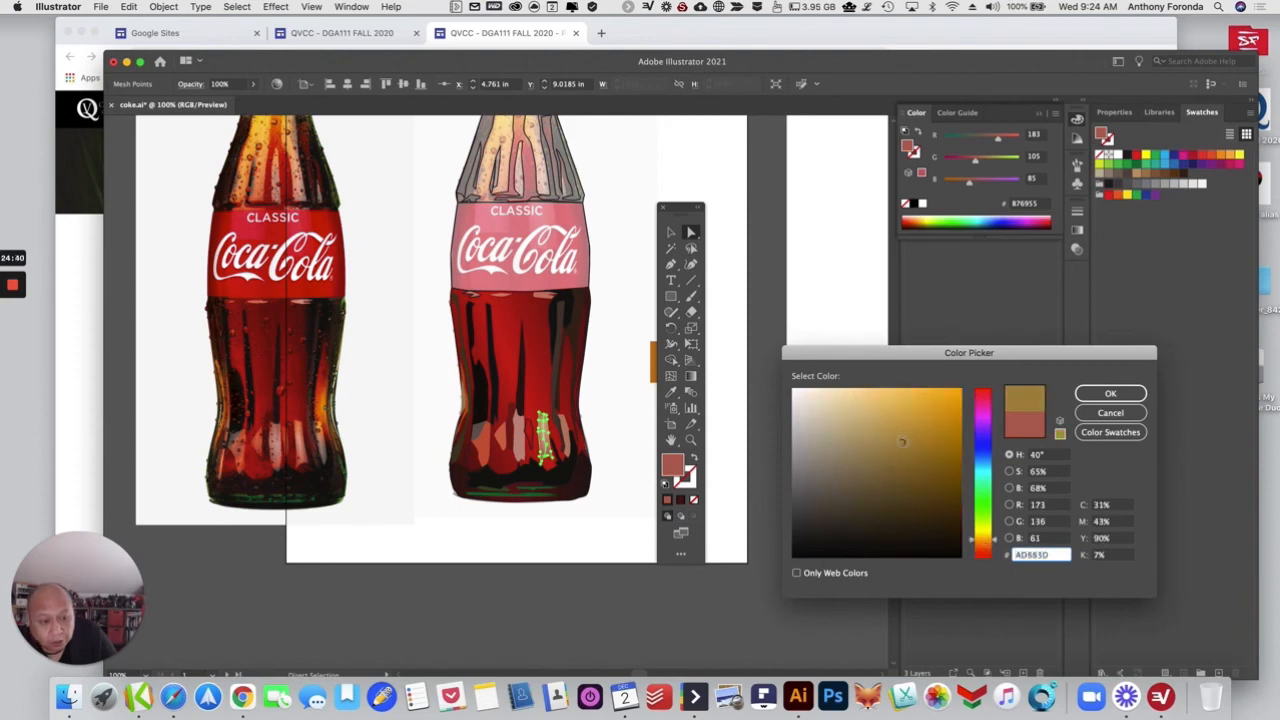
pyautogui.click(1082, 395)
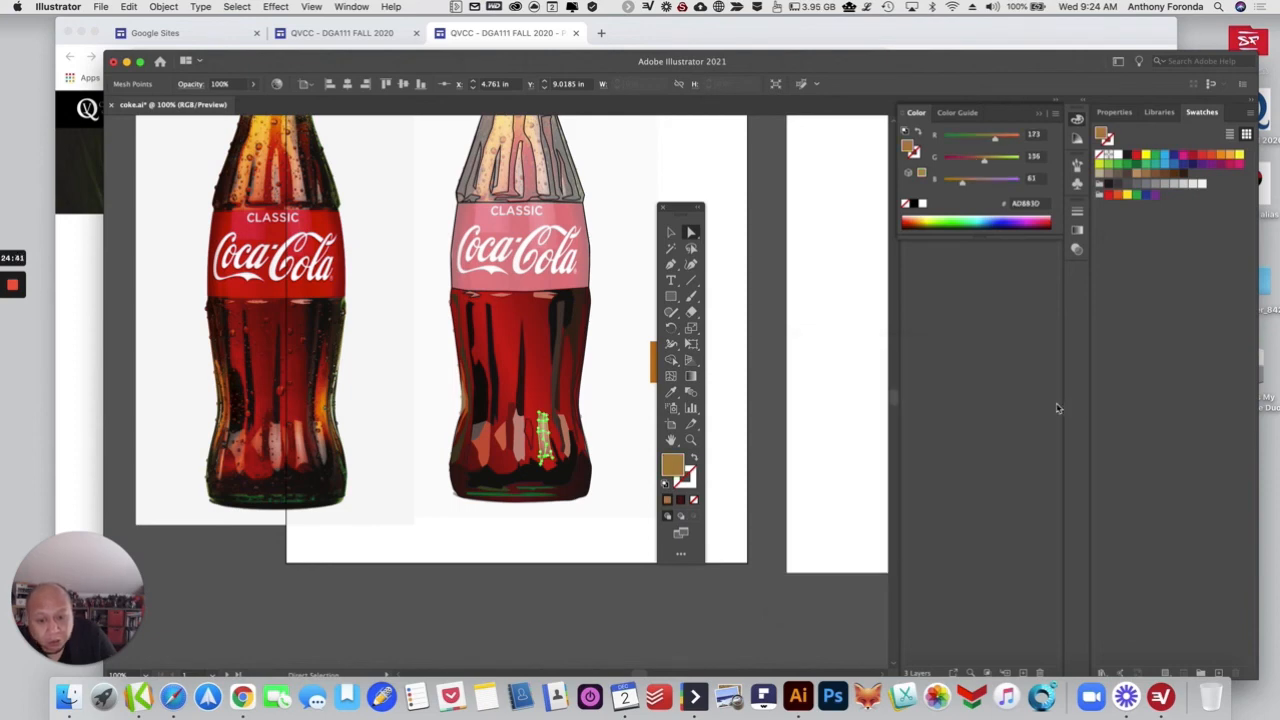
pyautogui.click(636, 292)
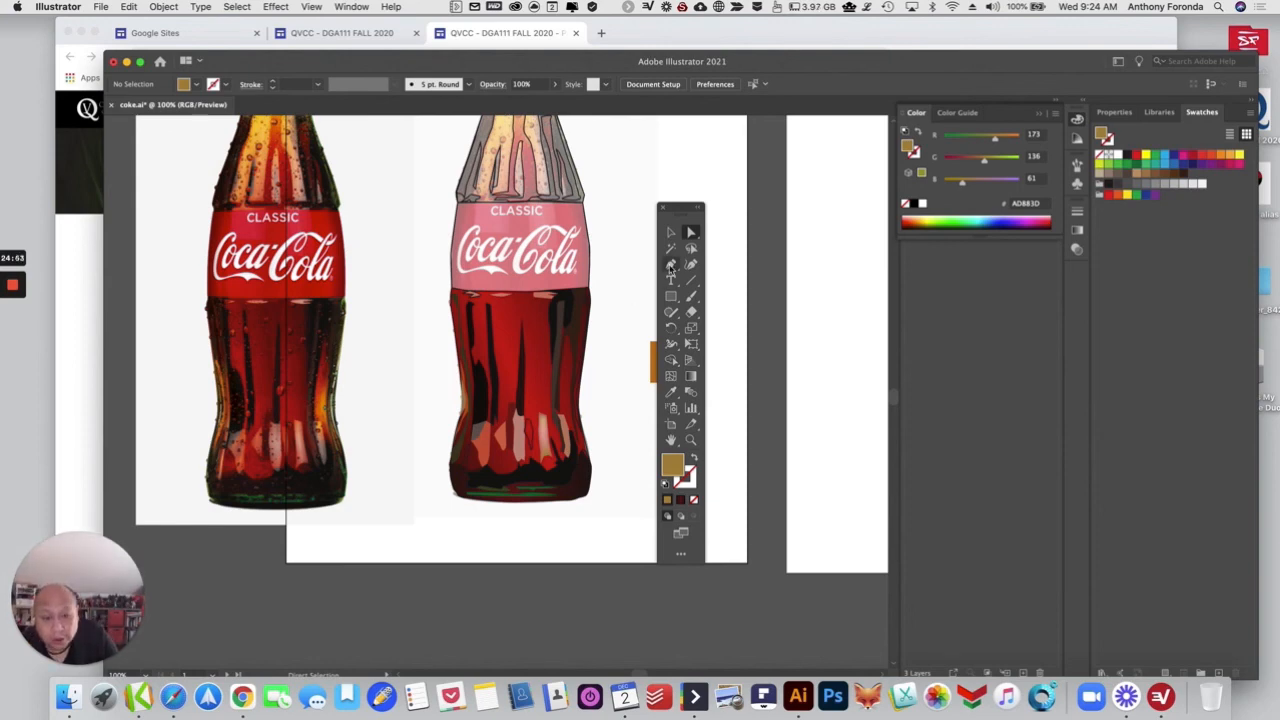
# Step: Draw a long vertical shape with the Pen tool on the right half of the bottle, from the dark base up to just below the label
pyautogui.click(671, 264)
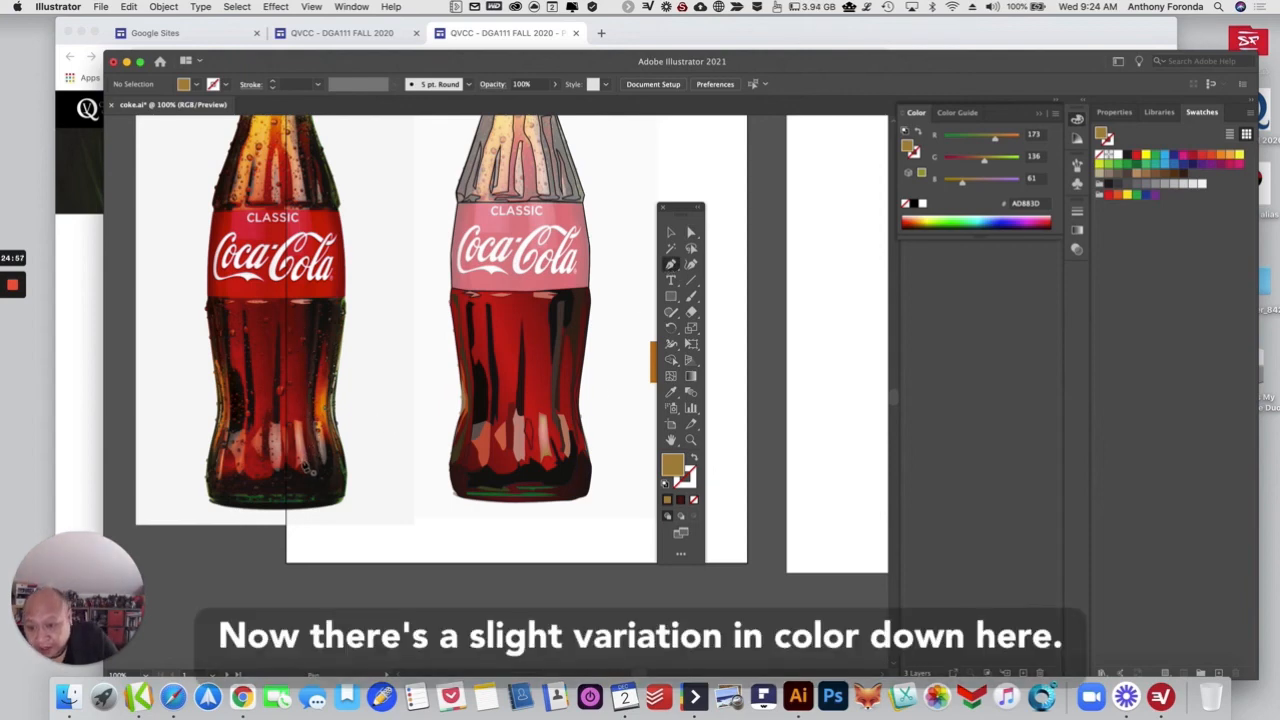
pyautogui.click(538, 452)
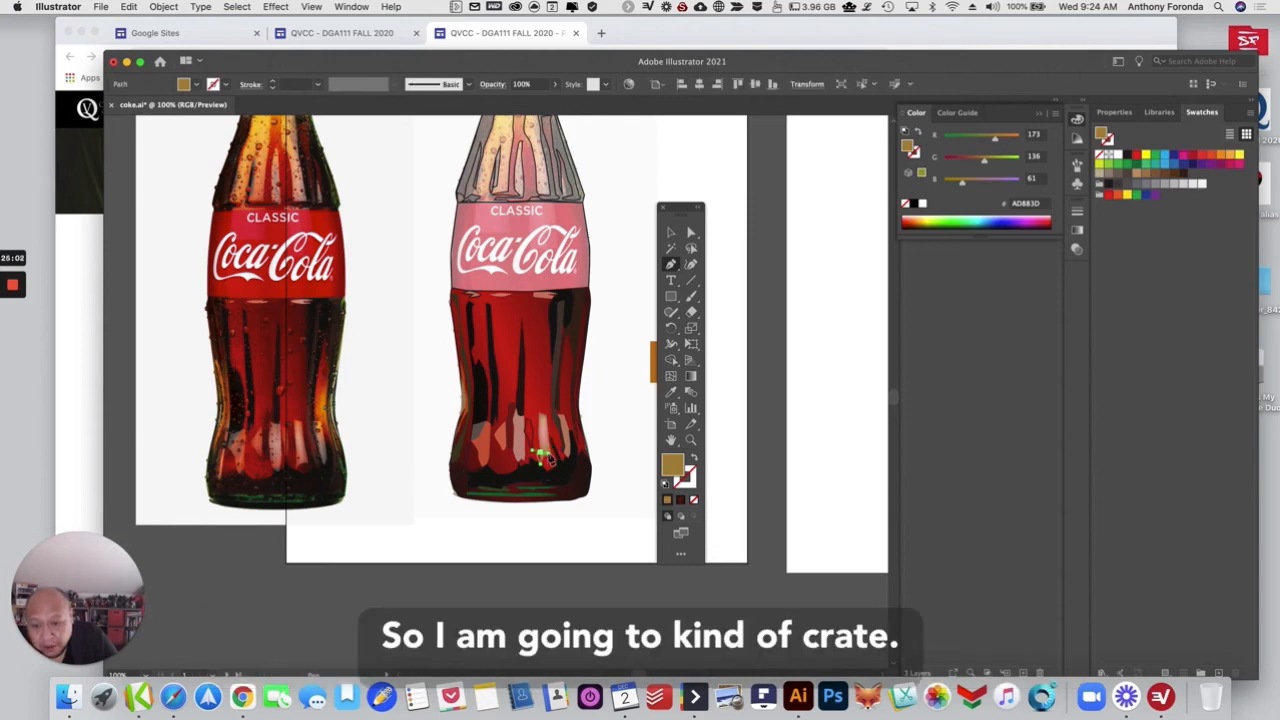
pyautogui.click(557, 458)
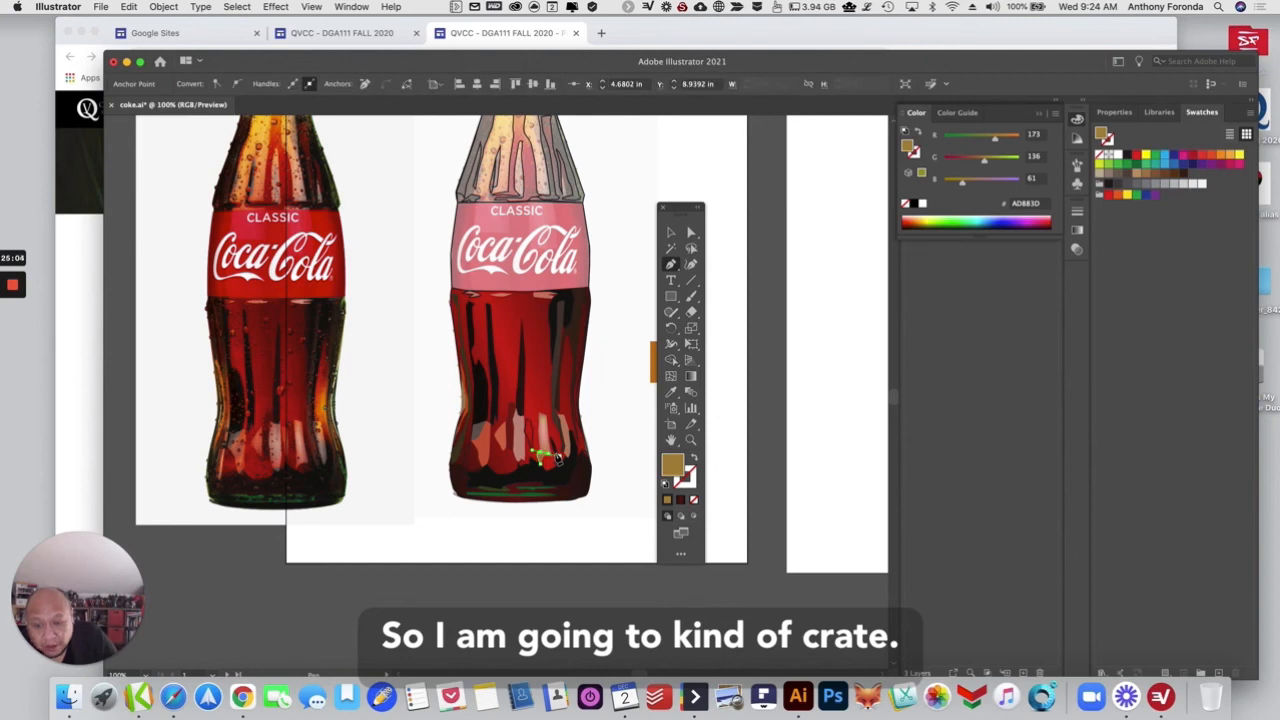
pyautogui.click(552, 454)
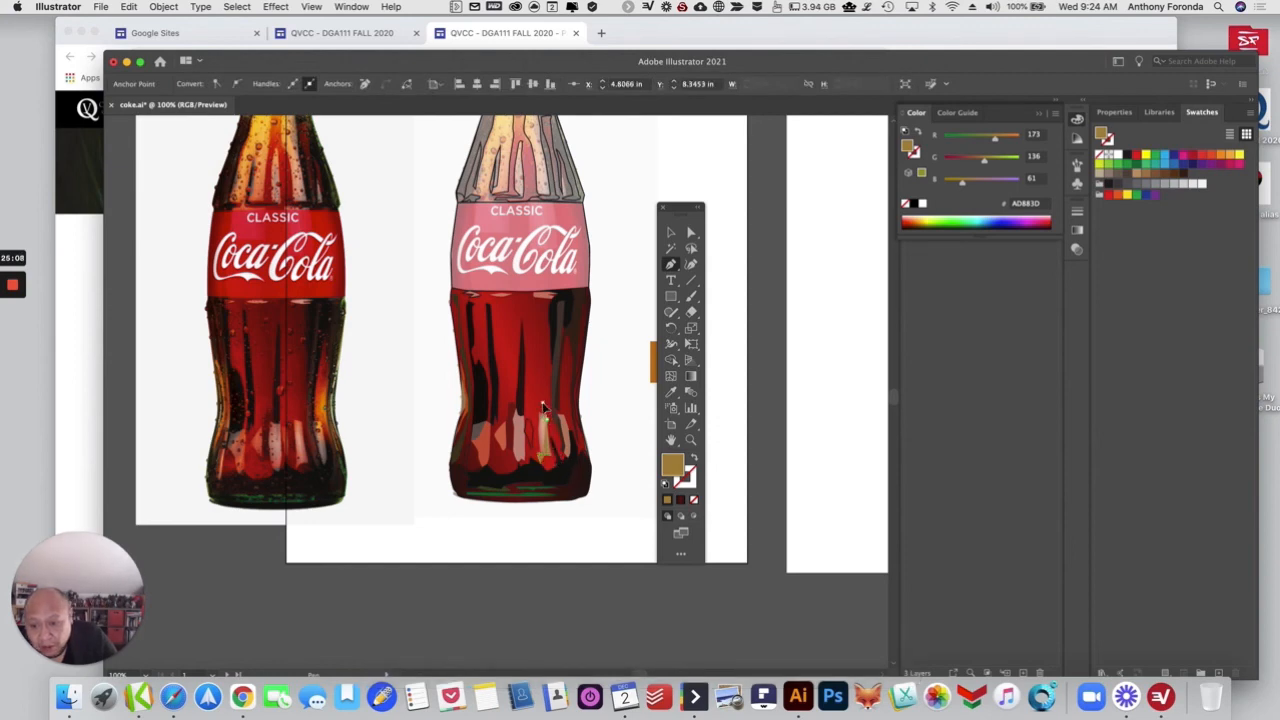
pyautogui.click(544, 366)
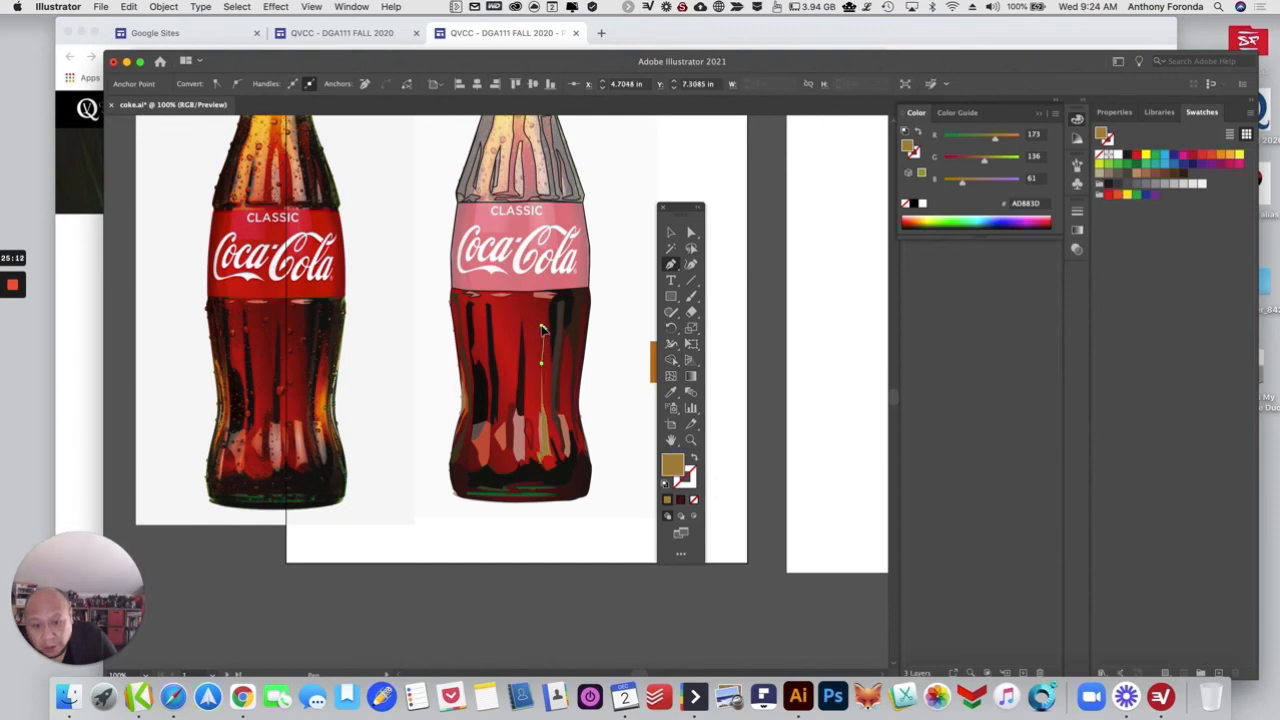
pyautogui.click(542, 329)
pyautogui.click(540, 299)
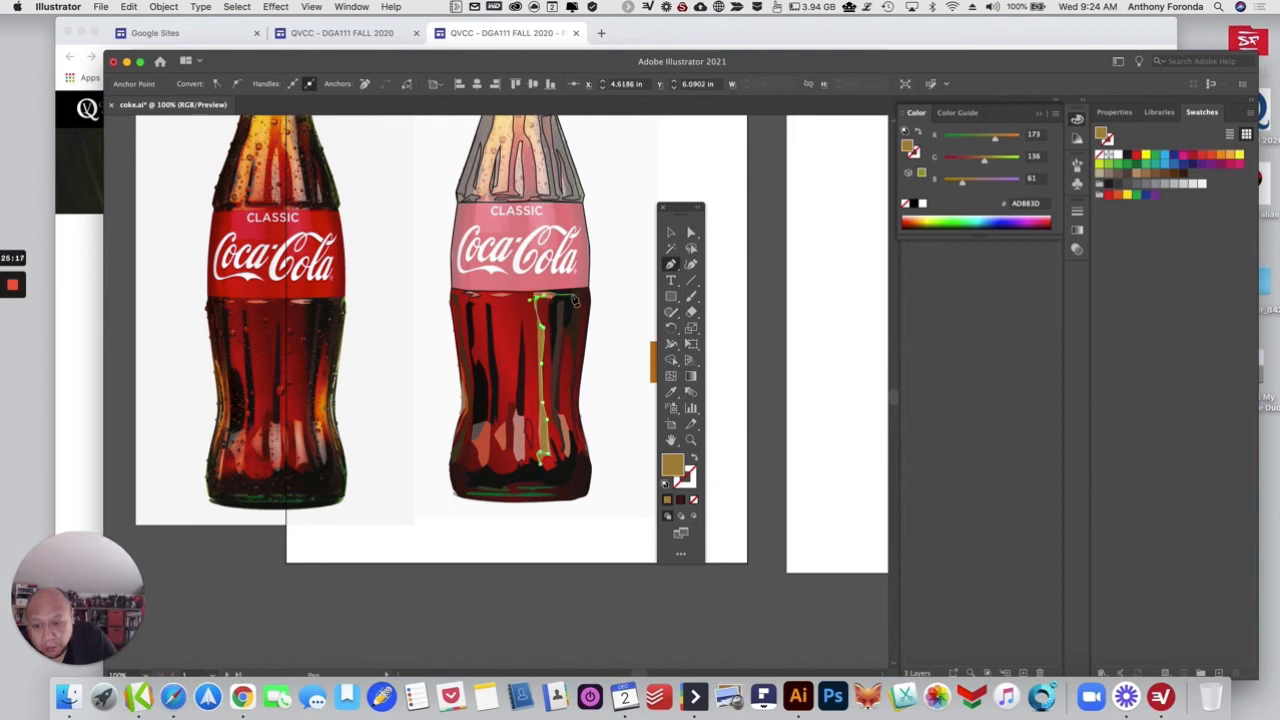
pyautogui.click(572, 296)
pyautogui.click(576, 315)
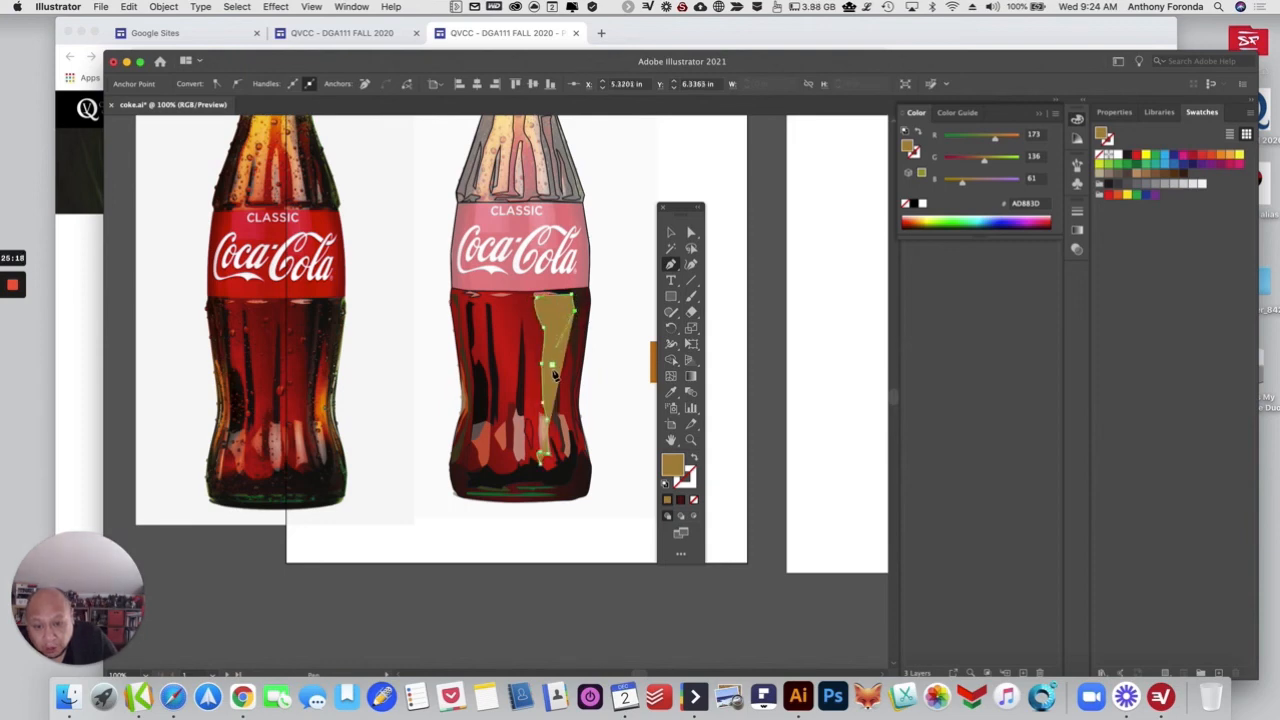
pyautogui.click(557, 400)
pyautogui.click(569, 430)
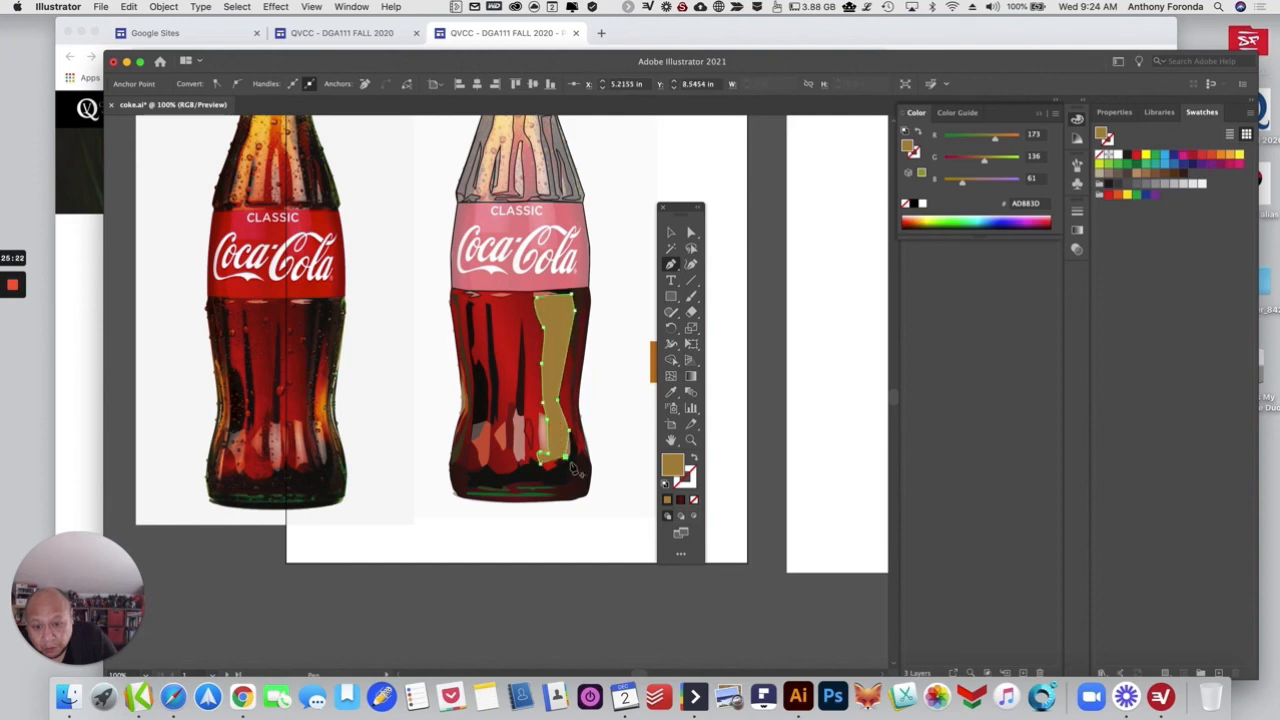
pyautogui.click(574, 469)
pyautogui.click(549, 479)
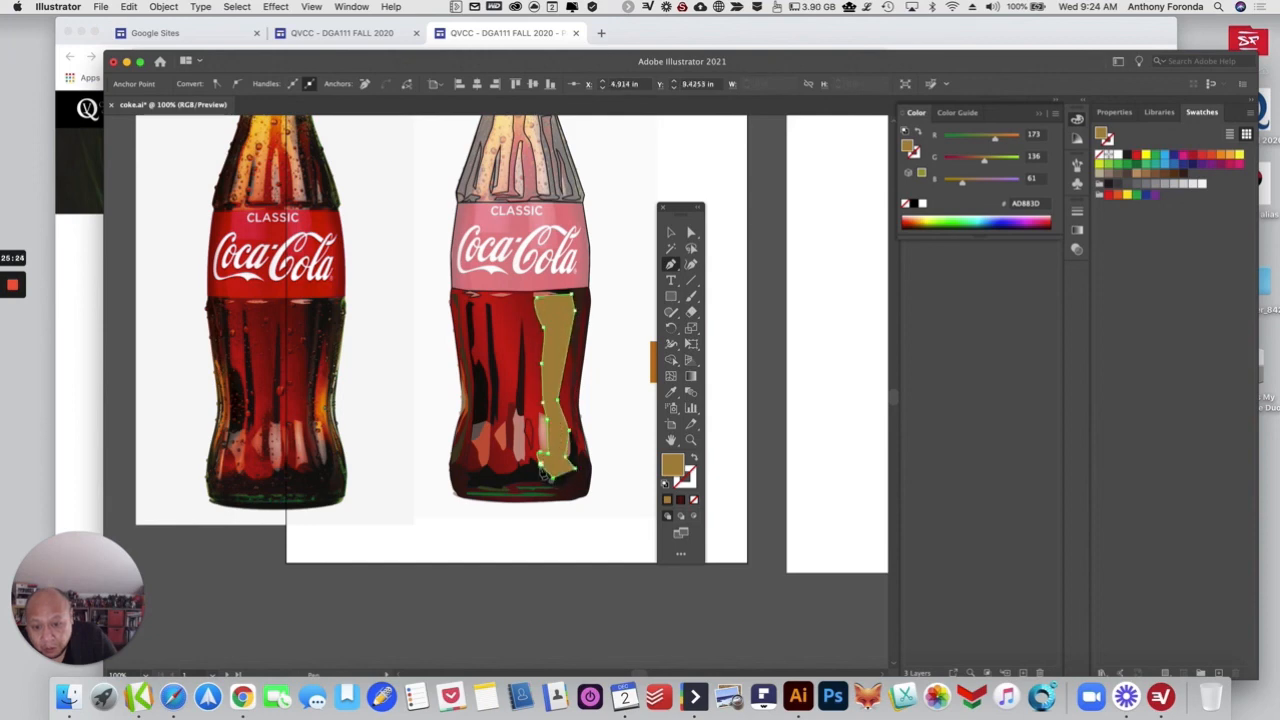
# Step: Fill the new shape with the red gradient sampled from the bottle body, and send it together with the body to the back
pyautogui.click(671, 391)
pyautogui.click(540, 384)
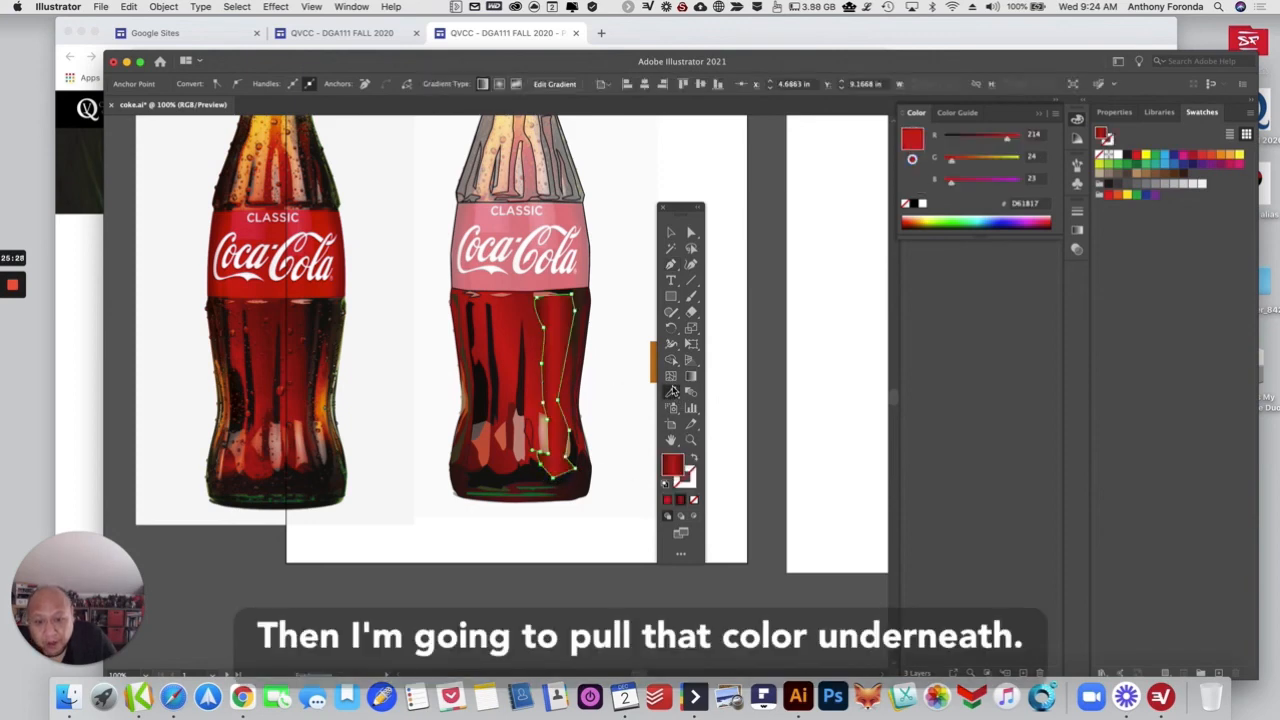
pyautogui.click(671, 232)
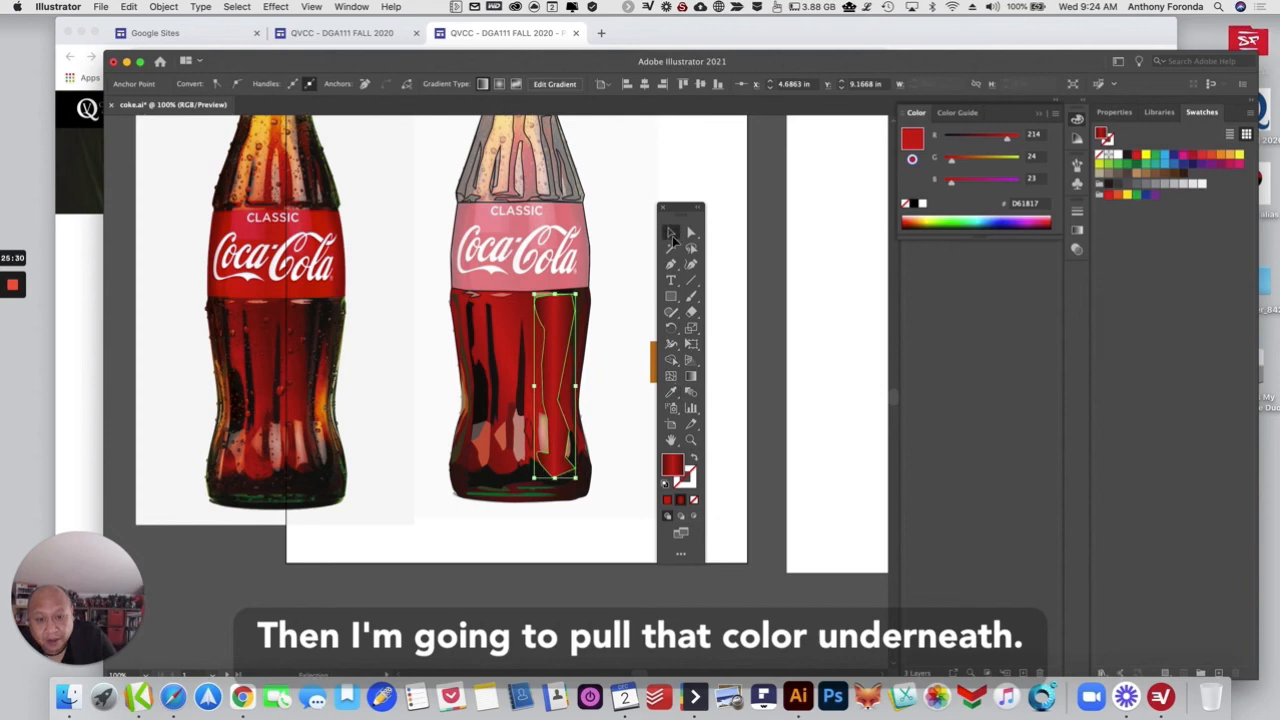
pyautogui.keyDown('shift'); pyautogui.click(513, 330); pyautogui.keyUp('shift')
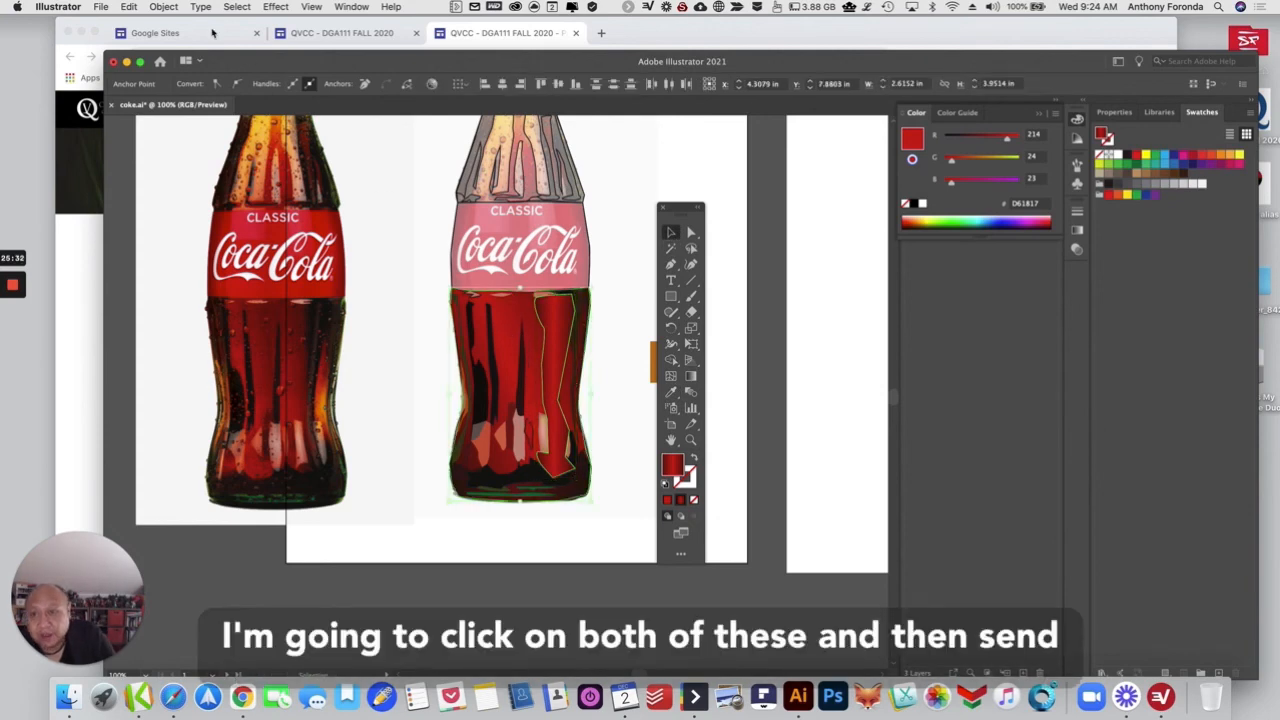
pyautogui.click(164, 7)
pyautogui.moveTo(170, 49)
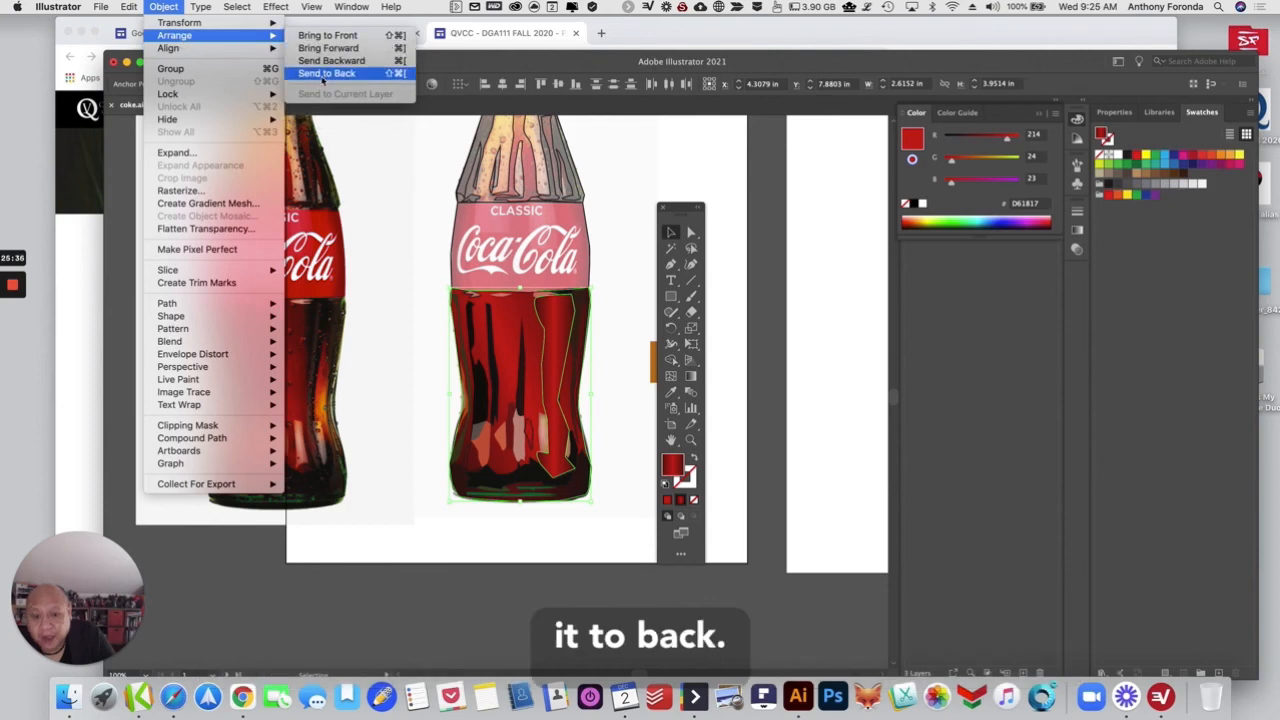
pyautogui.click(322, 74)
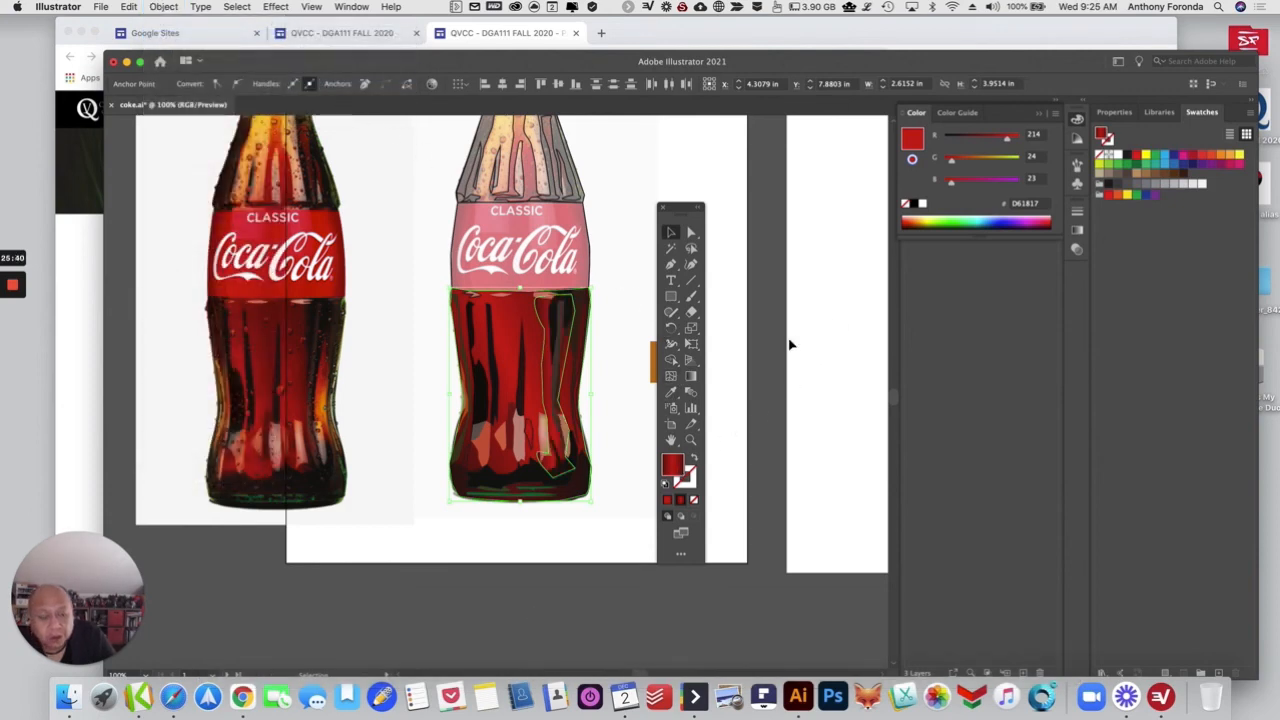
# Step: Move the dark end stop of the red gradient on the selected body shapes inward to about 96%
pyautogui.click(1078, 231)
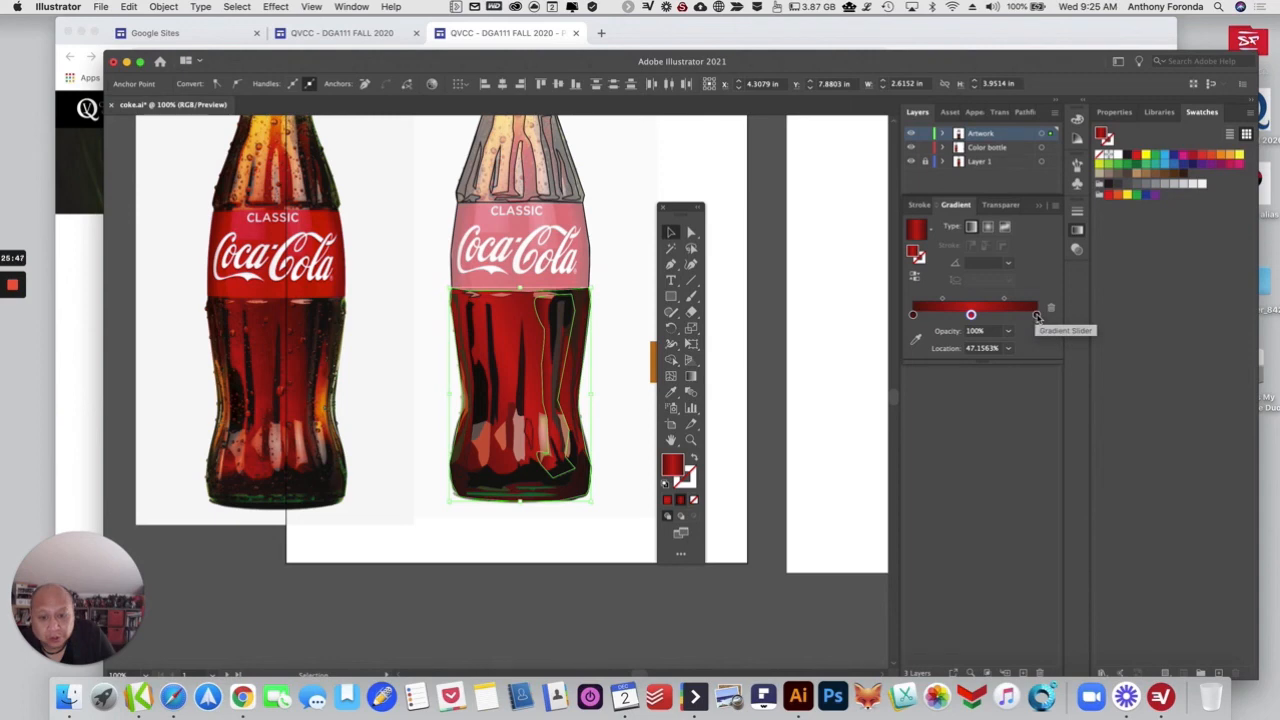
pyautogui.click(1037, 316)
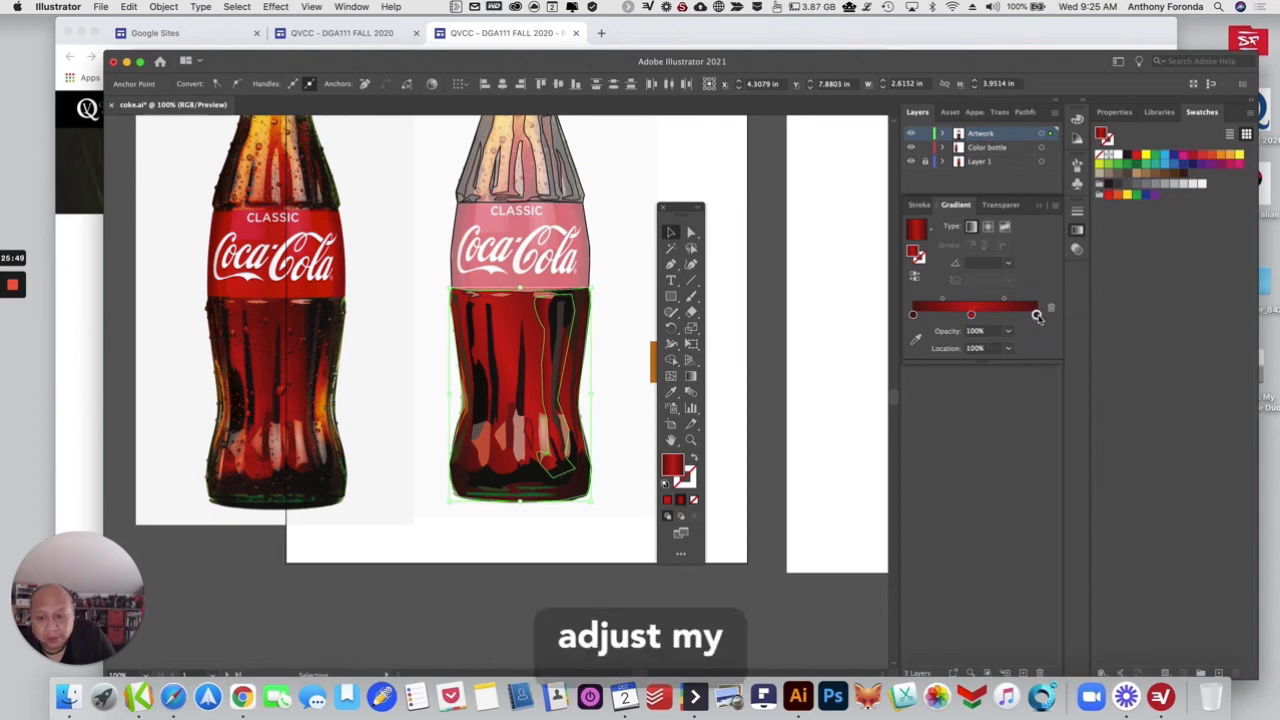
pyautogui.moveTo(1037, 316); pyautogui.dragTo(1032, 316)
pyautogui.doubleClick(1032, 316)
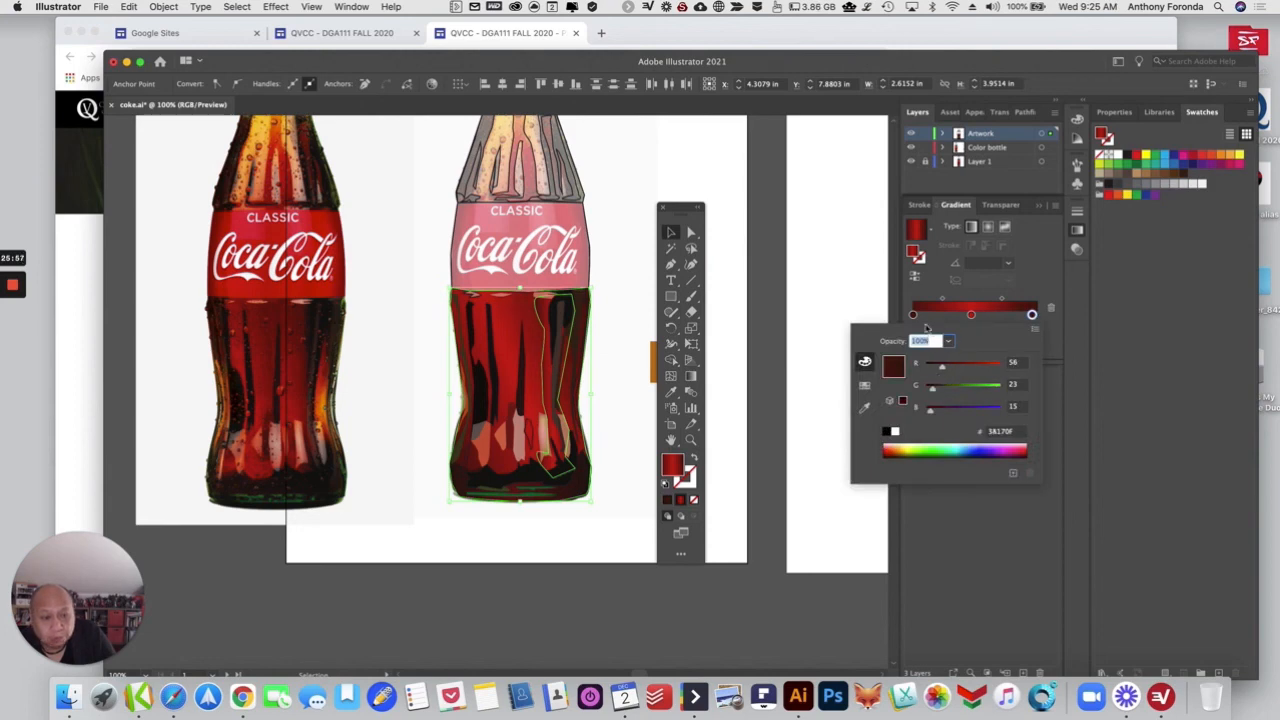
# Step: Try darkening the middle gradient stop of both body shapes to BD1817, and undo that color change
pyautogui.doubleClick(971, 316)
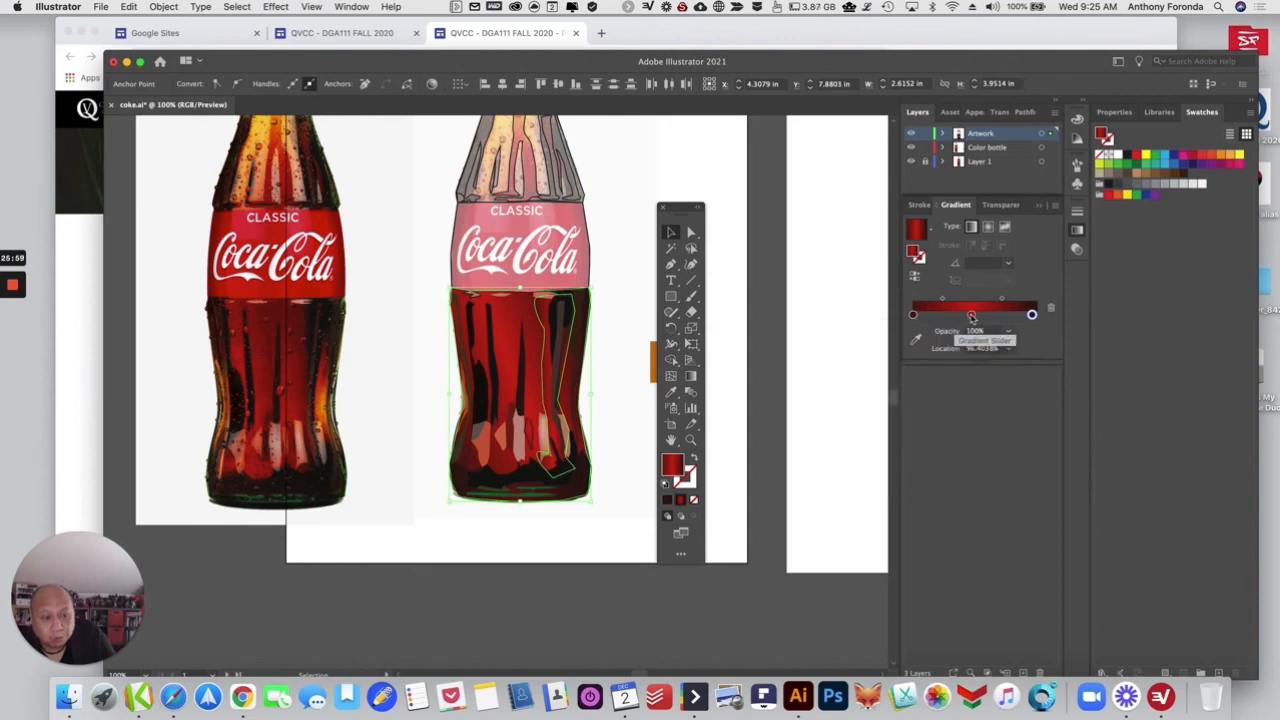
pyautogui.moveTo(985, 367); pyautogui.dragTo(982, 368)
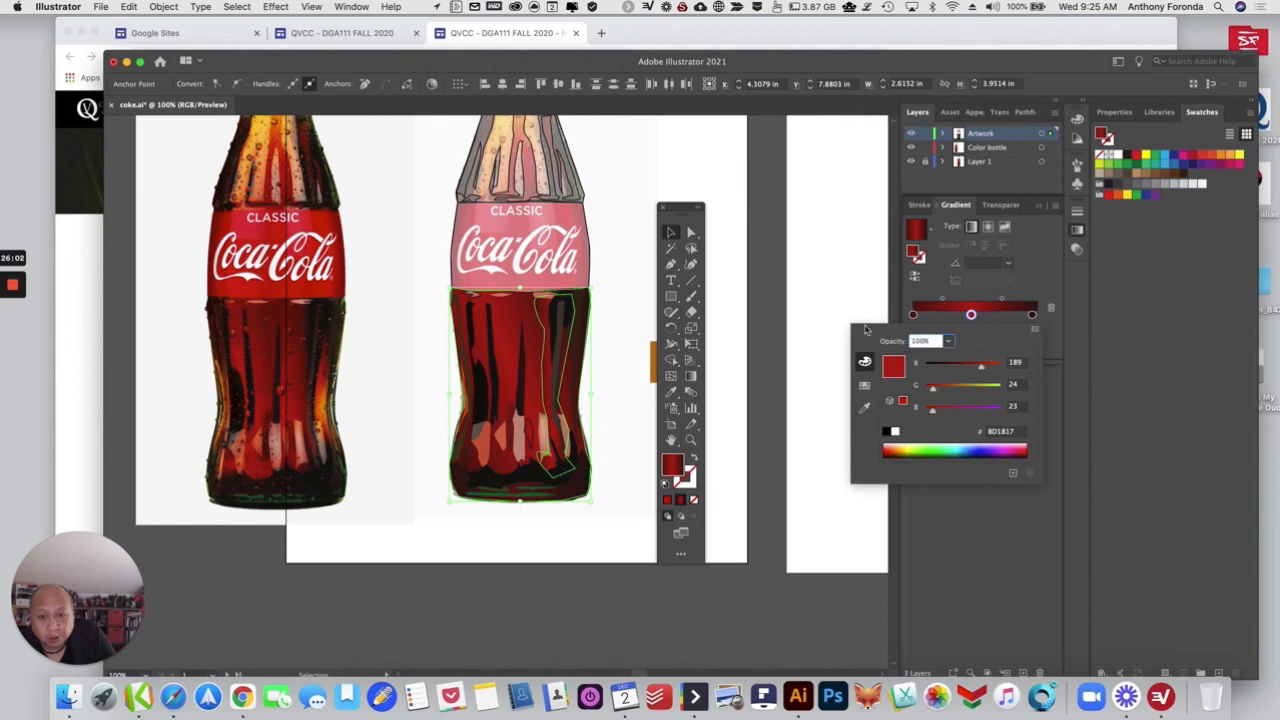
pyautogui.click(673, 233)
pyautogui.click(737, 250)
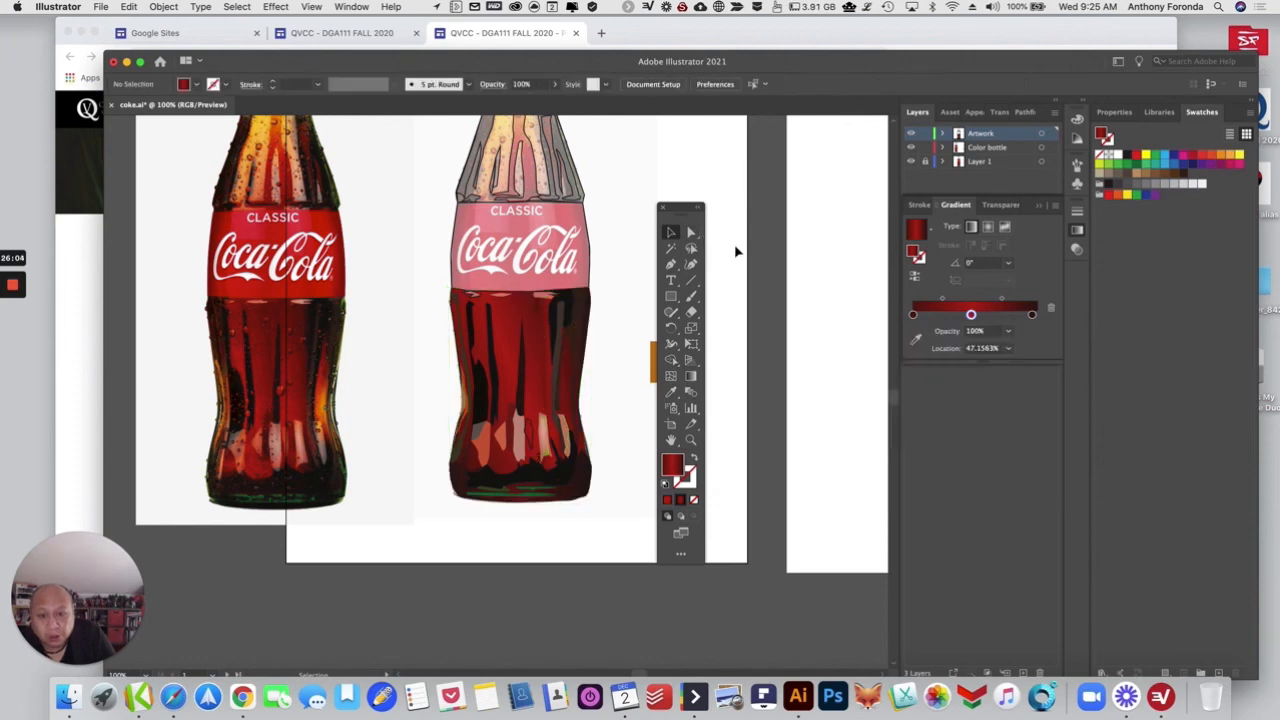
pyautogui.press('super+z')
pyautogui.click(737, 252)
# Step: Darken the middle gradient stop of the long vertical shape alone to a red value of about 168
pyautogui.click(544, 344)
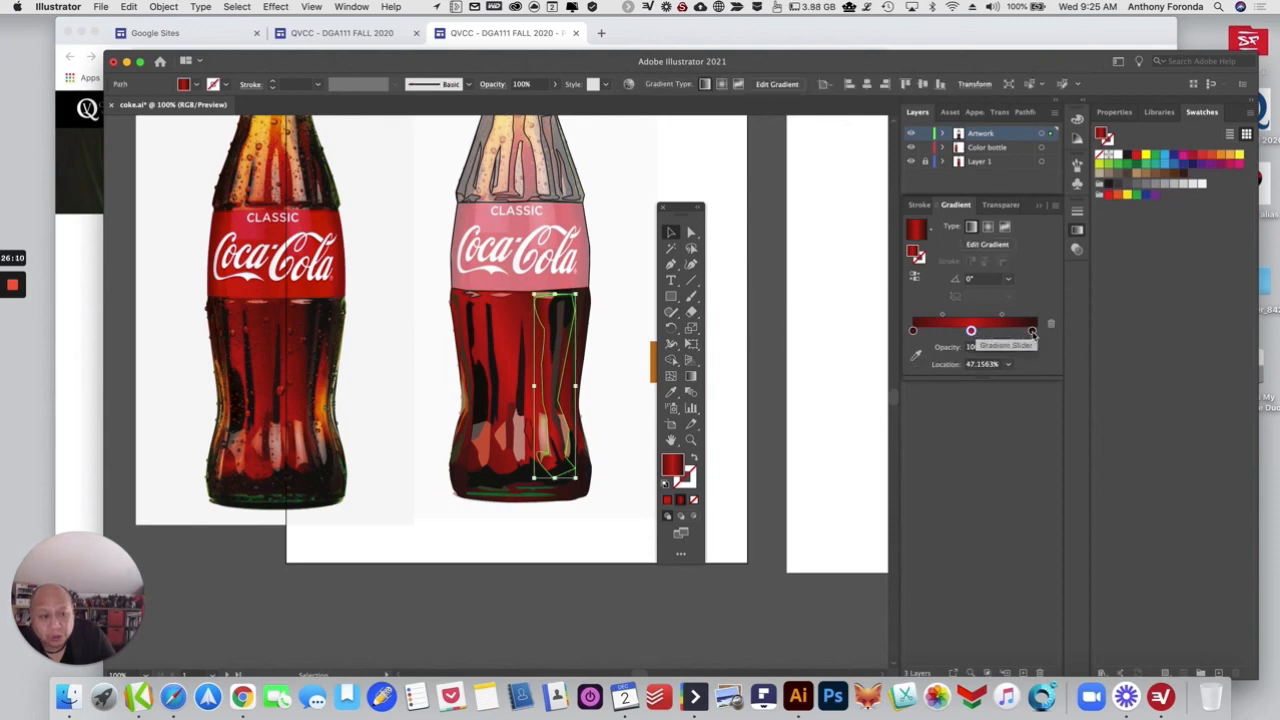
pyautogui.doubleClick(1032, 331)
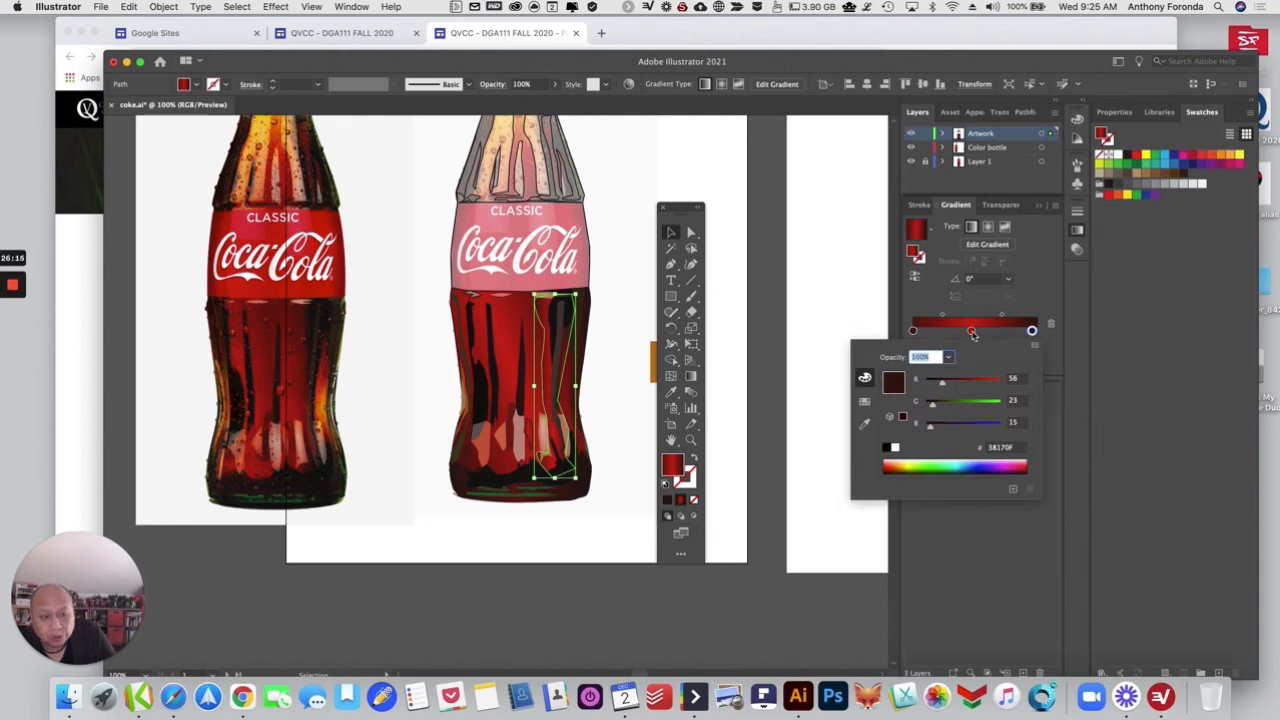
pyautogui.click(971, 332)
pyautogui.doubleClick(971, 332)
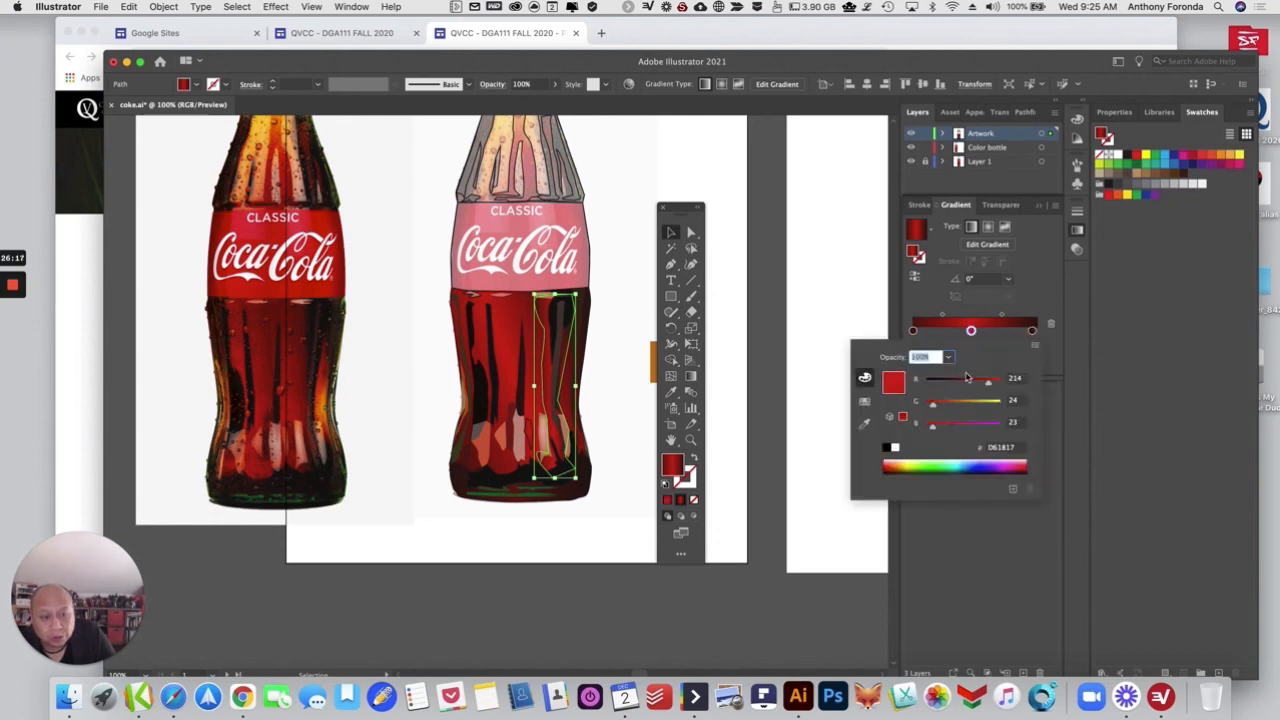
pyautogui.click(966, 383)
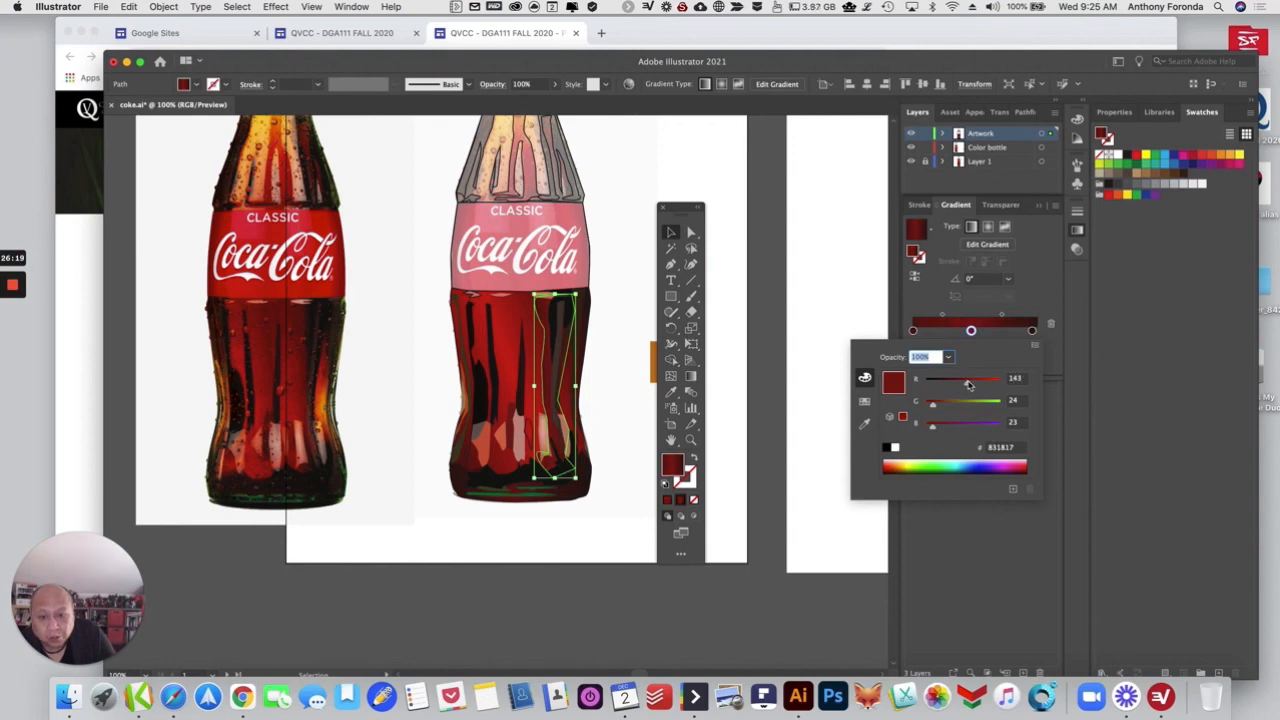
pyautogui.moveTo(969, 385); pyautogui.dragTo(973, 385)
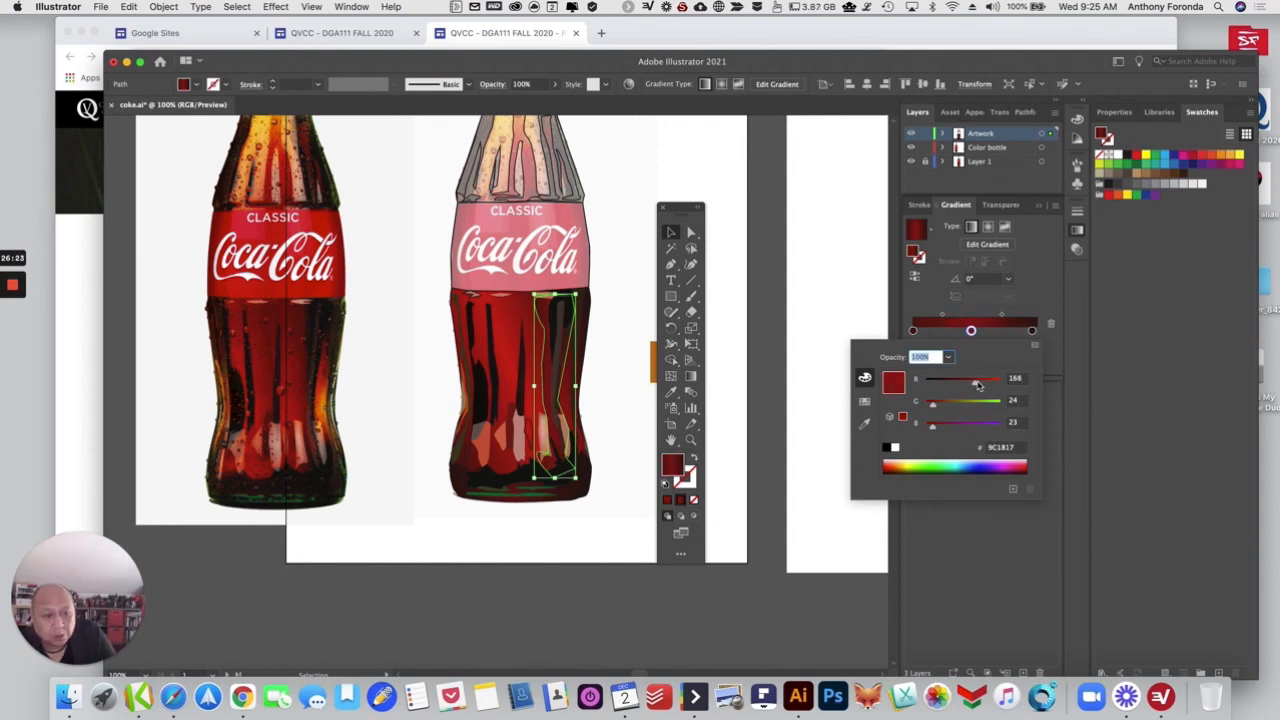
pyautogui.click(726, 251)
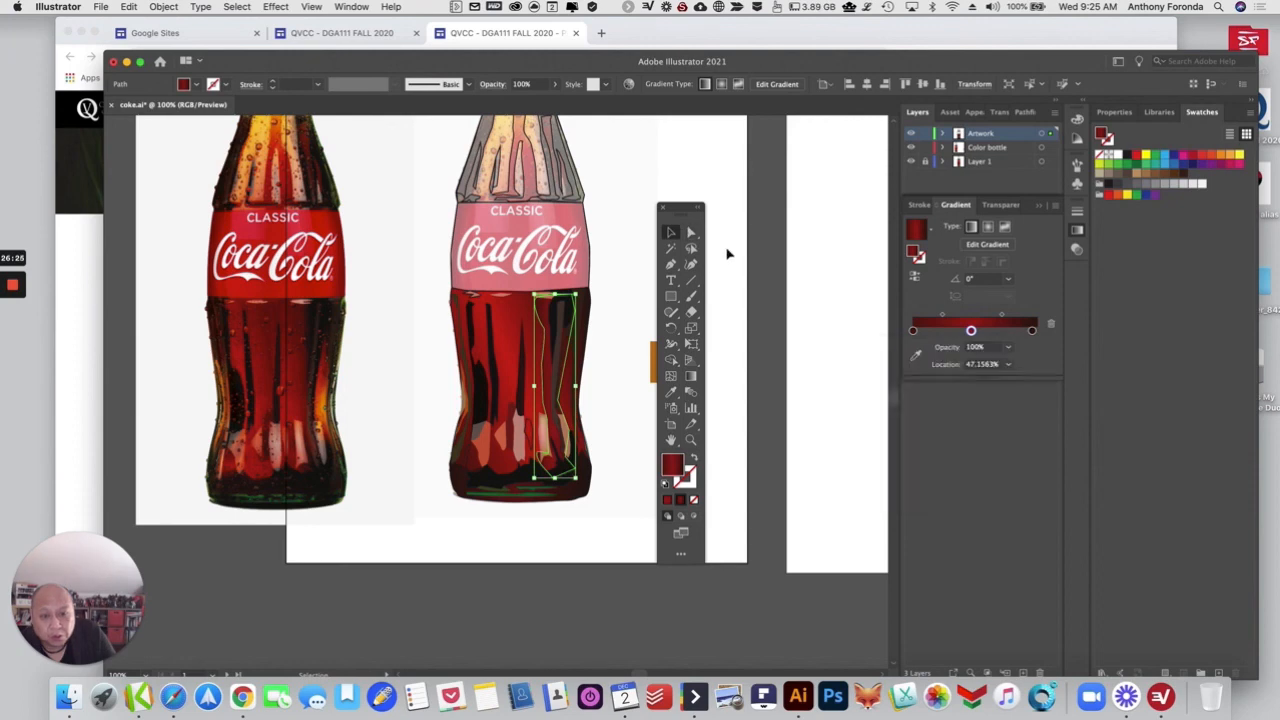
pyautogui.click(754, 255)
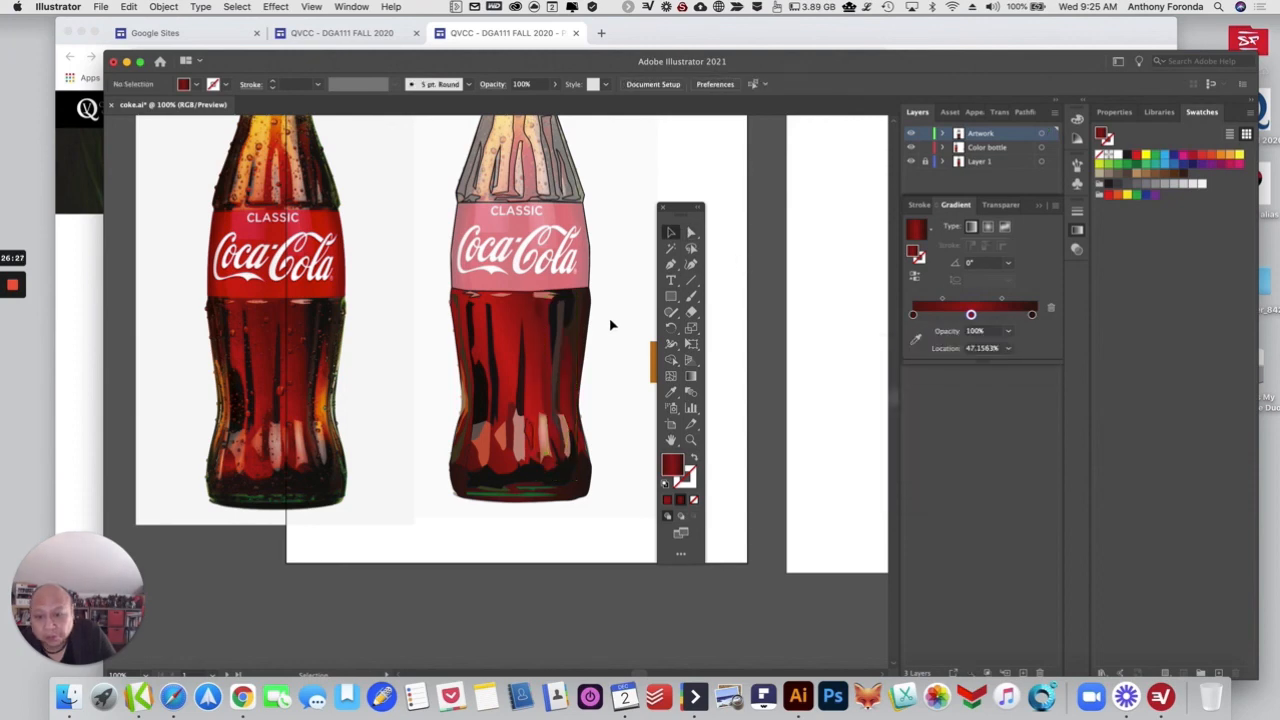
# Step: Tilt the long vertical shape's gradient to about -34.57° and shift it slightly up toward the shape's left edge
pyautogui.click(553, 326)
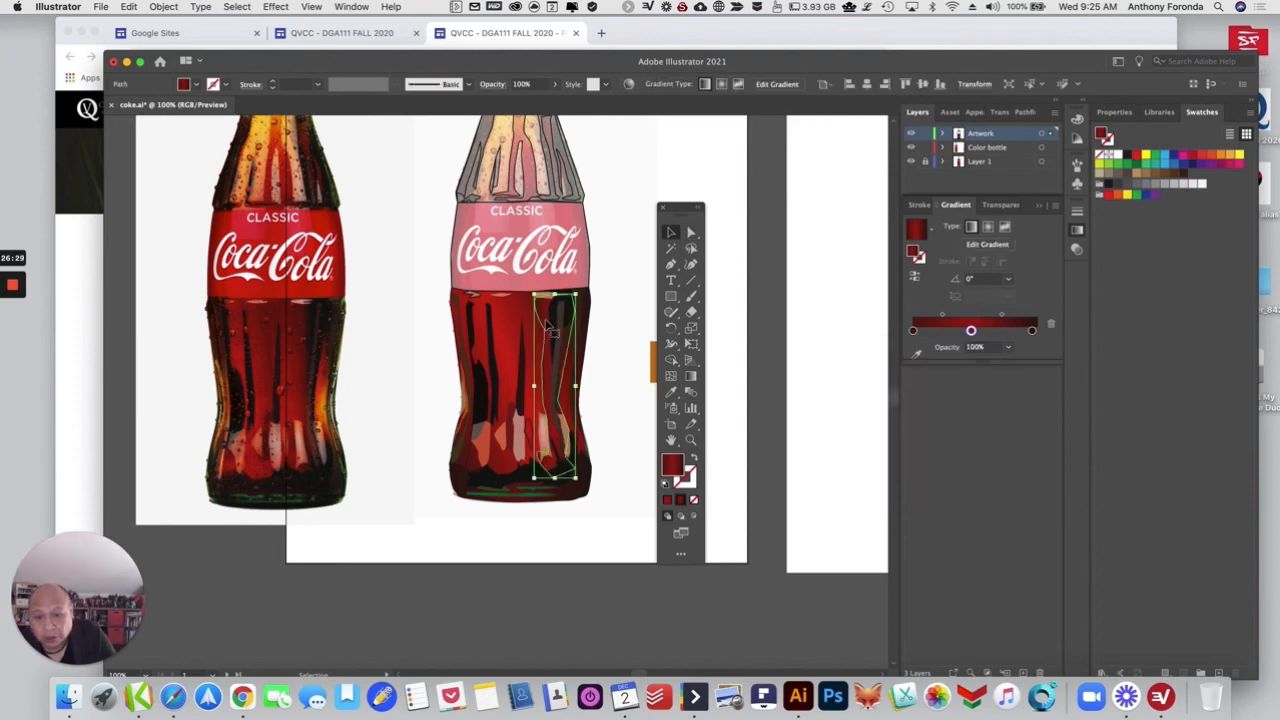
pyautogui.click(691, 377)
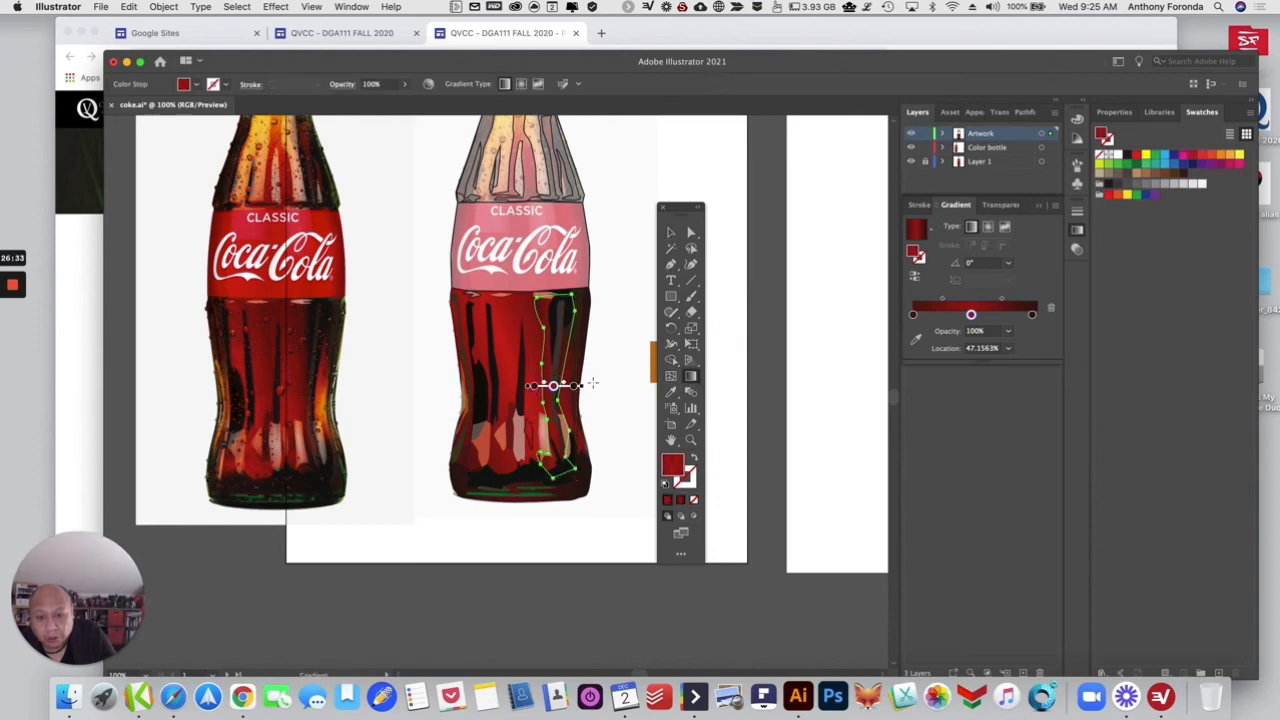
pyautogui.moveTo(532, 383)
pyautogui.mouseDown()
pyautogui.moveTo(570, 422)
pyautogui.moveTo(576, 413)
pyautogui.mouseUp()
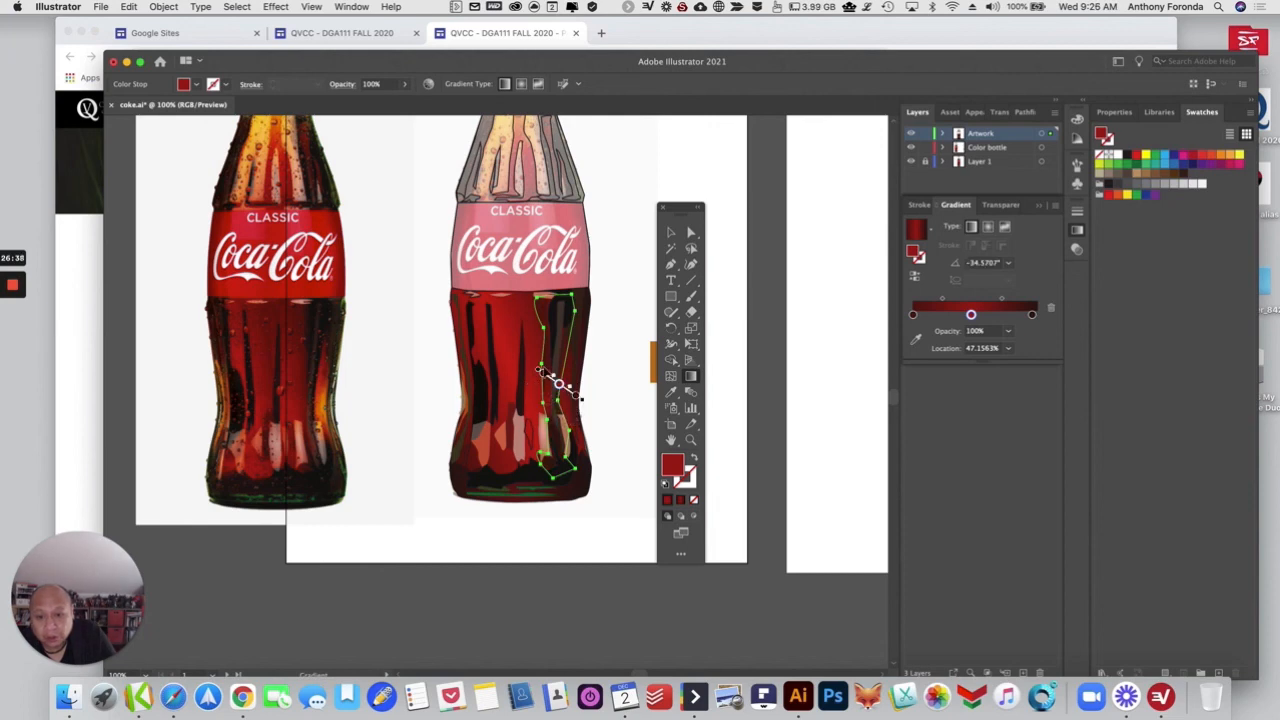
pyautogui.moveTo(538, 373); pyautogui.dragTo(544, 342)
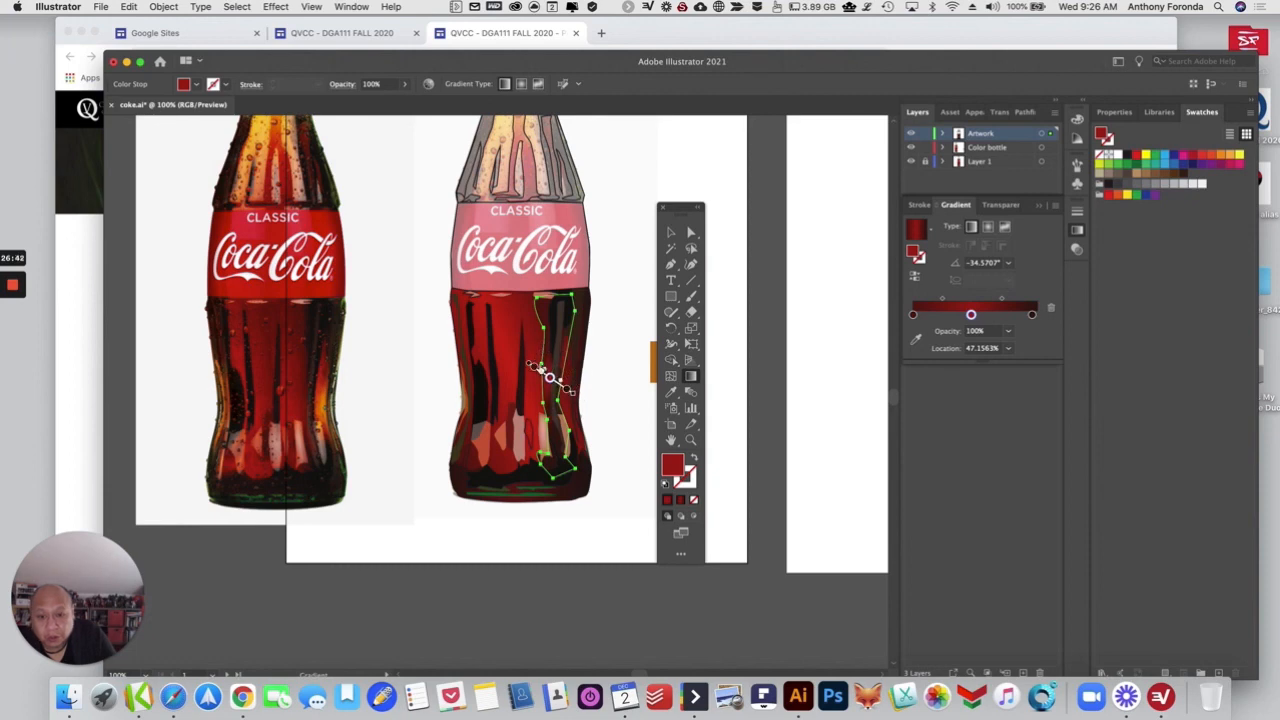
# Step: Recolor the first gradient stop of the long vertical shape, placed at 0%, to a brighter dark red and deselect the shape
pyautogui.doubleClick(917, 318)
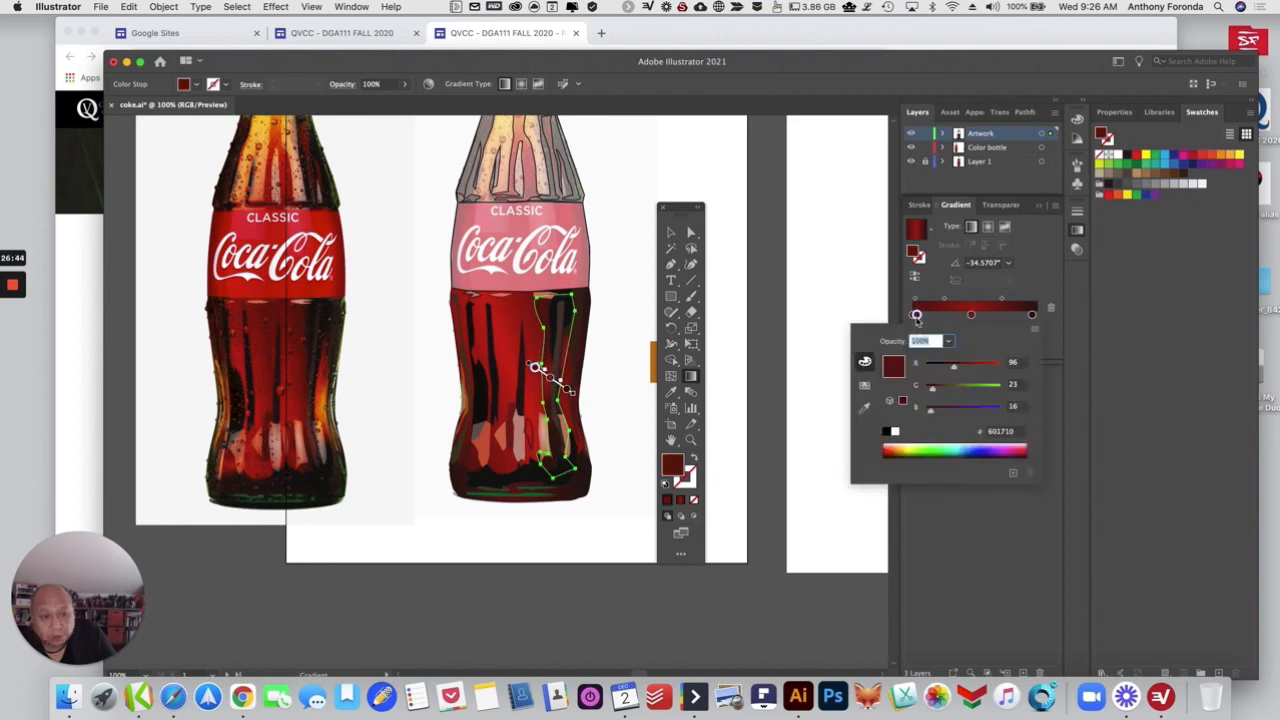
pyautogui.press('Escape')
pyautogui.moveTo(917, 316); pyautogui.dragTo(931, 368)
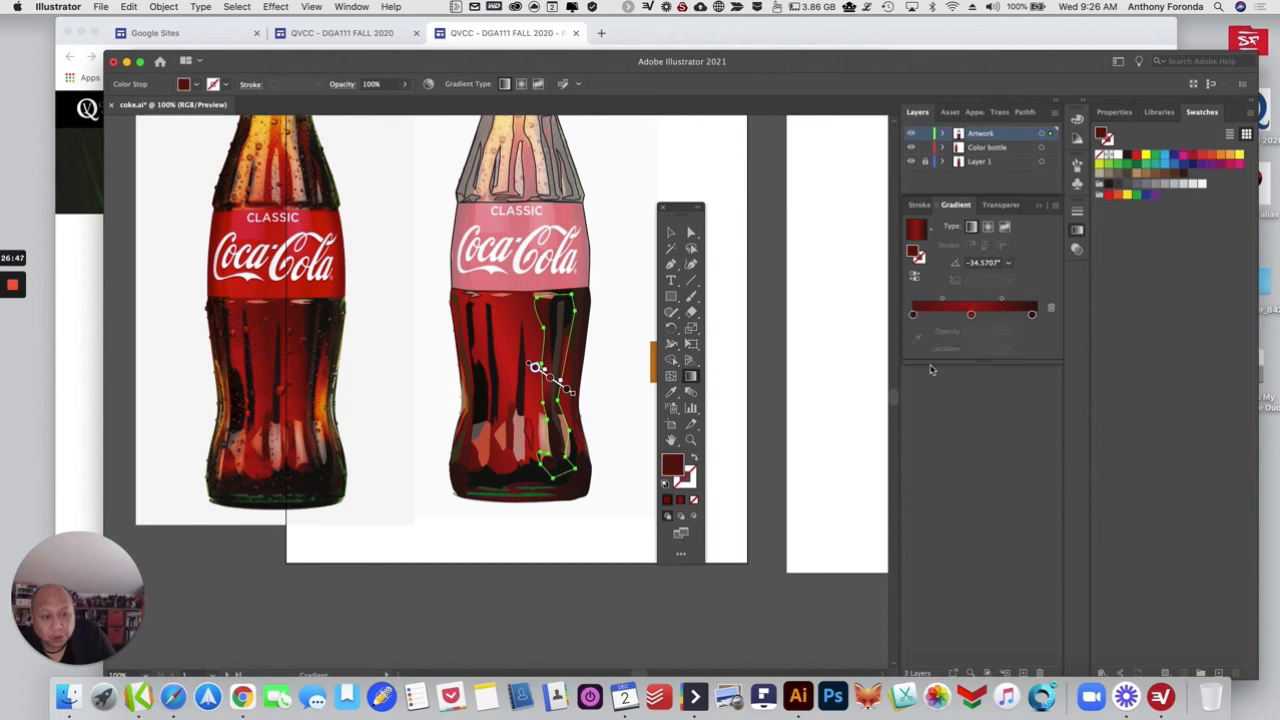
pyautogui.click(914, 316)
pyautogui.doubleClick(913, 316)
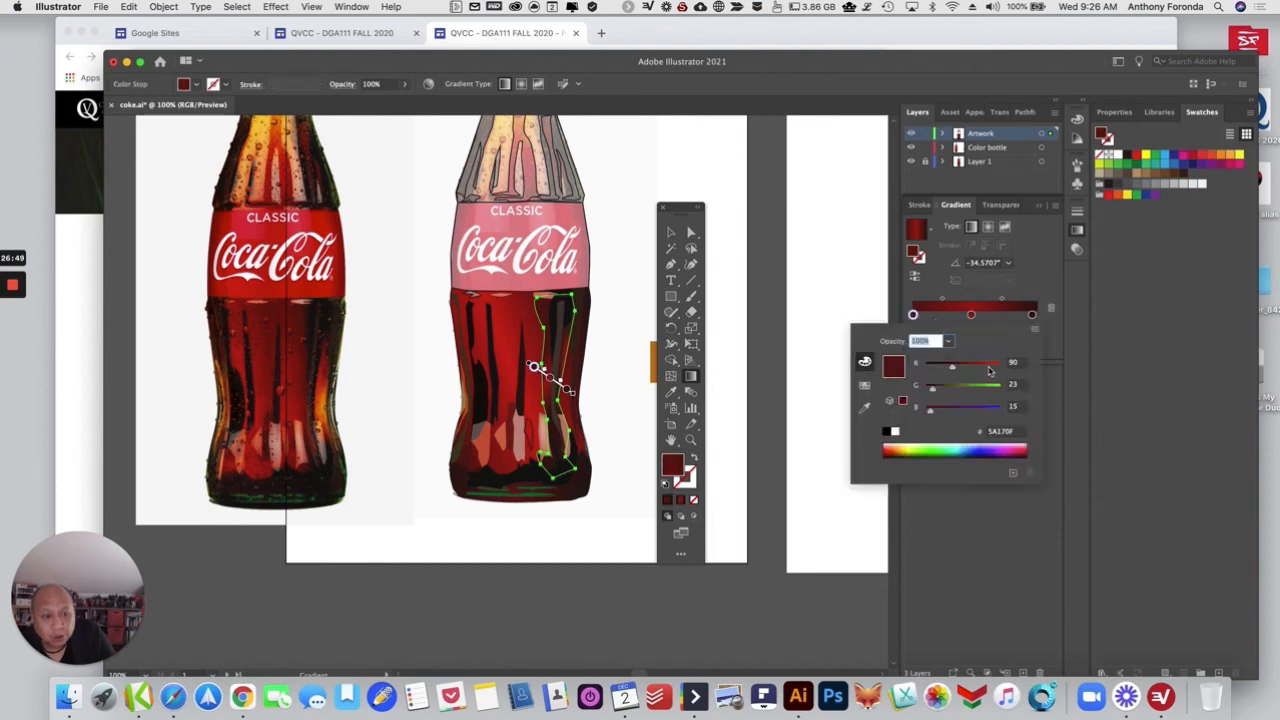
pyautogui.moveTo(967, 366); pyautogui.dragTo(971, 368)
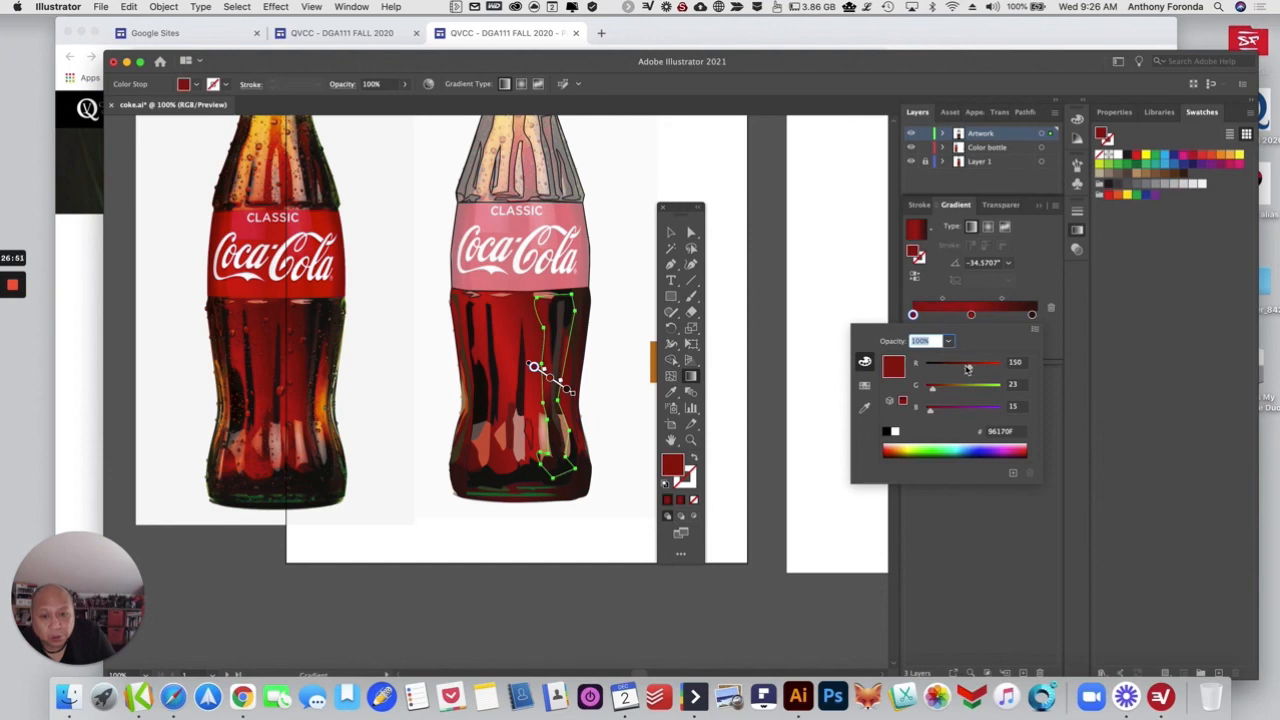
pyautogui.moveTo(959, 372); pyautogui.dragTo(963, 372)
pyautogui.click(734, 261)
pyautogui.click(670, 232)
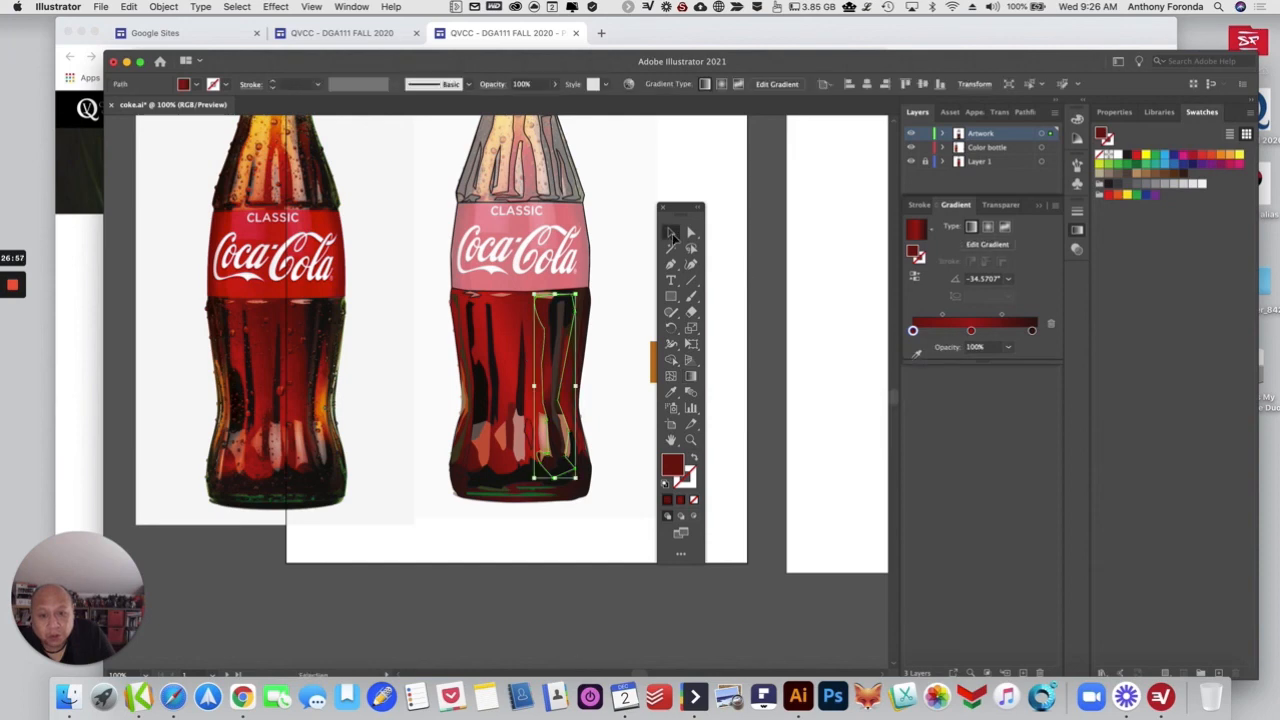
pyautogui.click(637, 209)
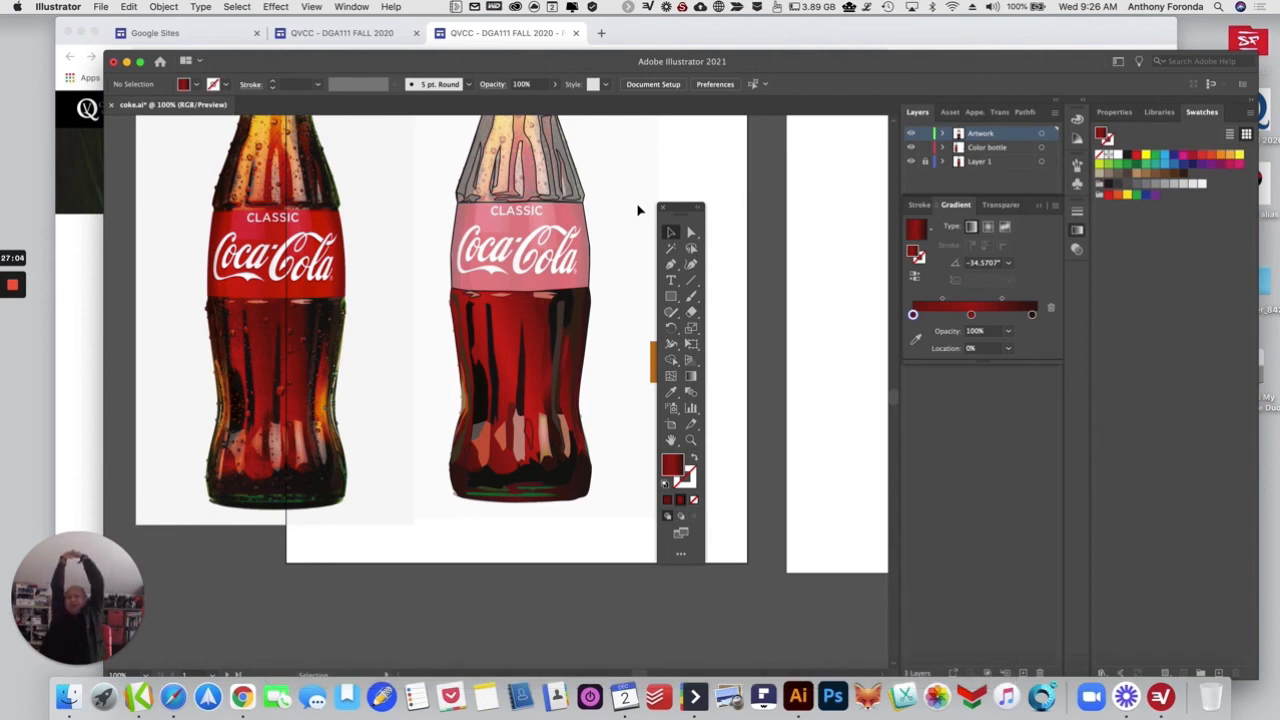
# Step: Open the more recent version, coke2.ai, from the Project 5 example folder in Finder and bring its bottles into view
pyautogui.click(690, 440)
pyautogui.keyDown('alt'); pyautogui.click(546, 380); pyautogui.keyUp('alt')
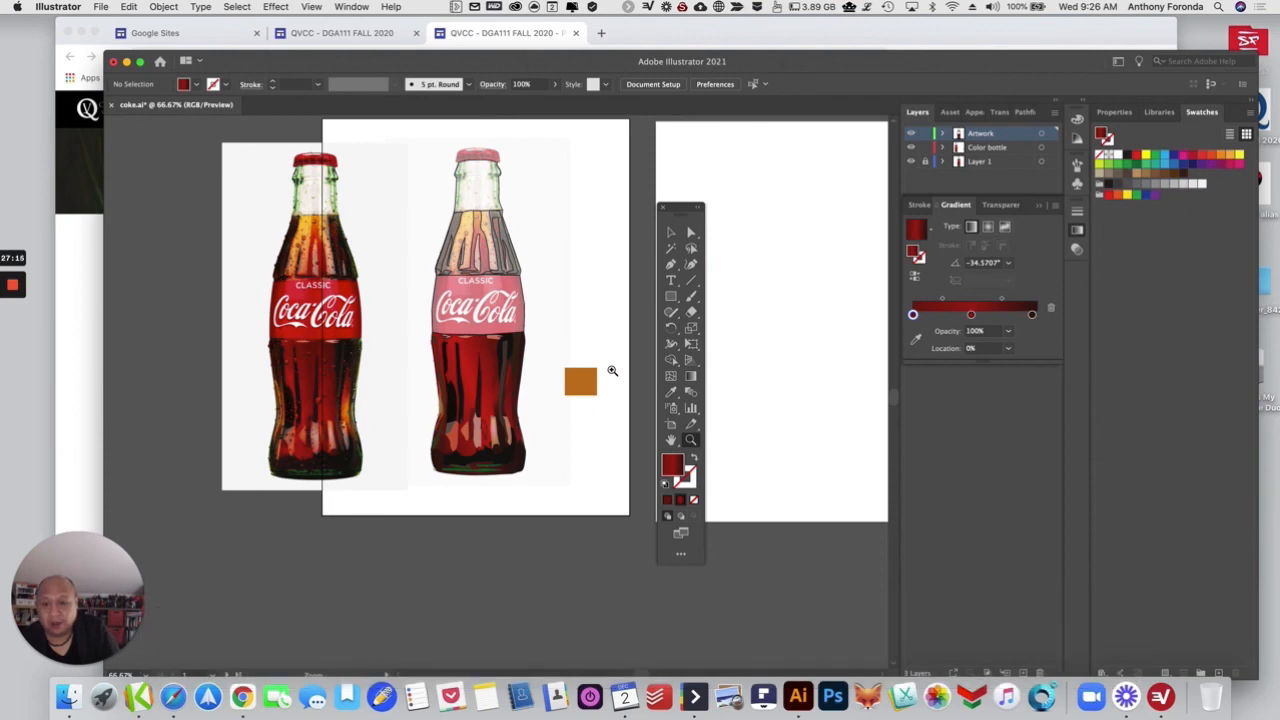
pyautogui.moveTo(543, 76); pyautogui.dragTo(498, 270)
pyautogui.click(726, 194)
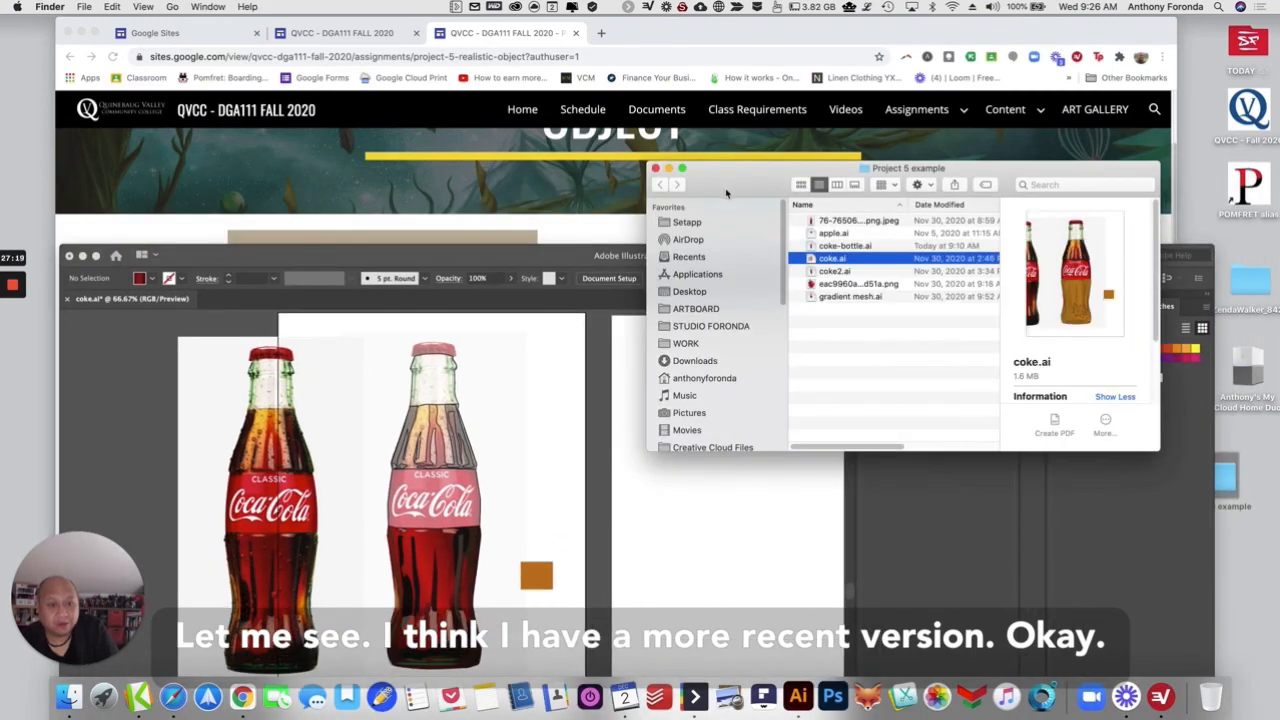
pyautogui.click(824, 273)
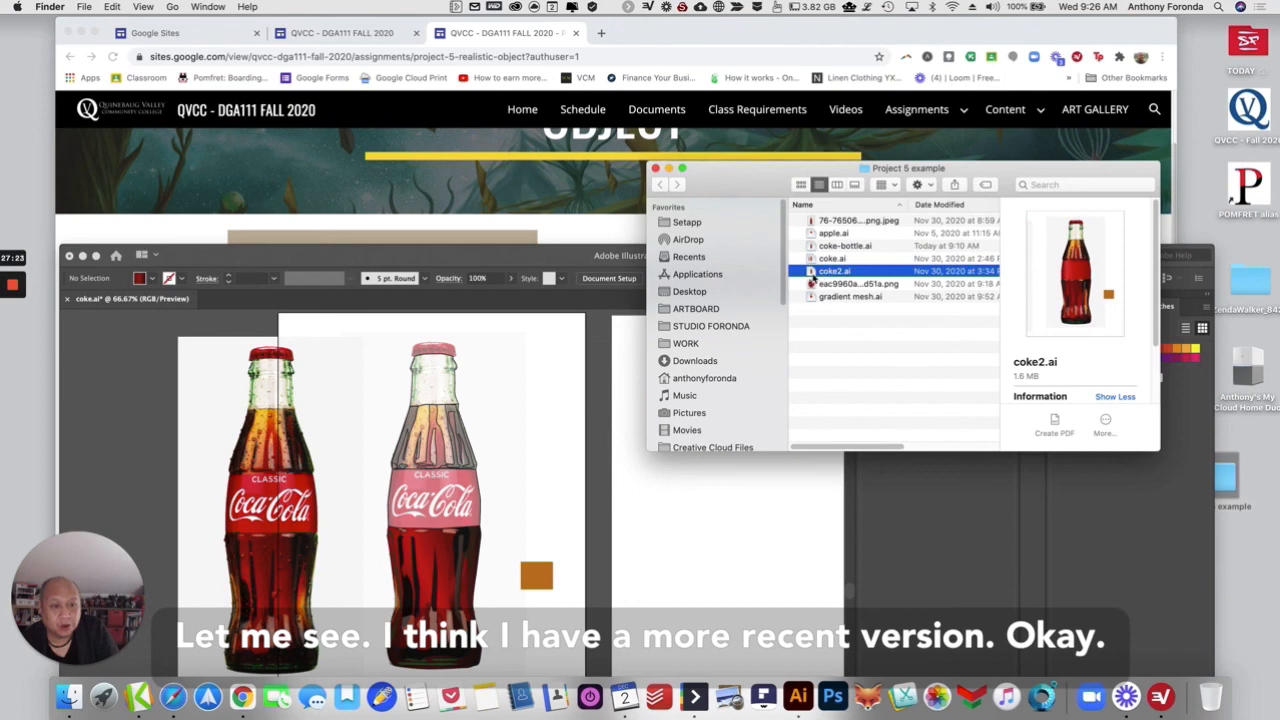
pyautogui.doubleClick(812, 274)
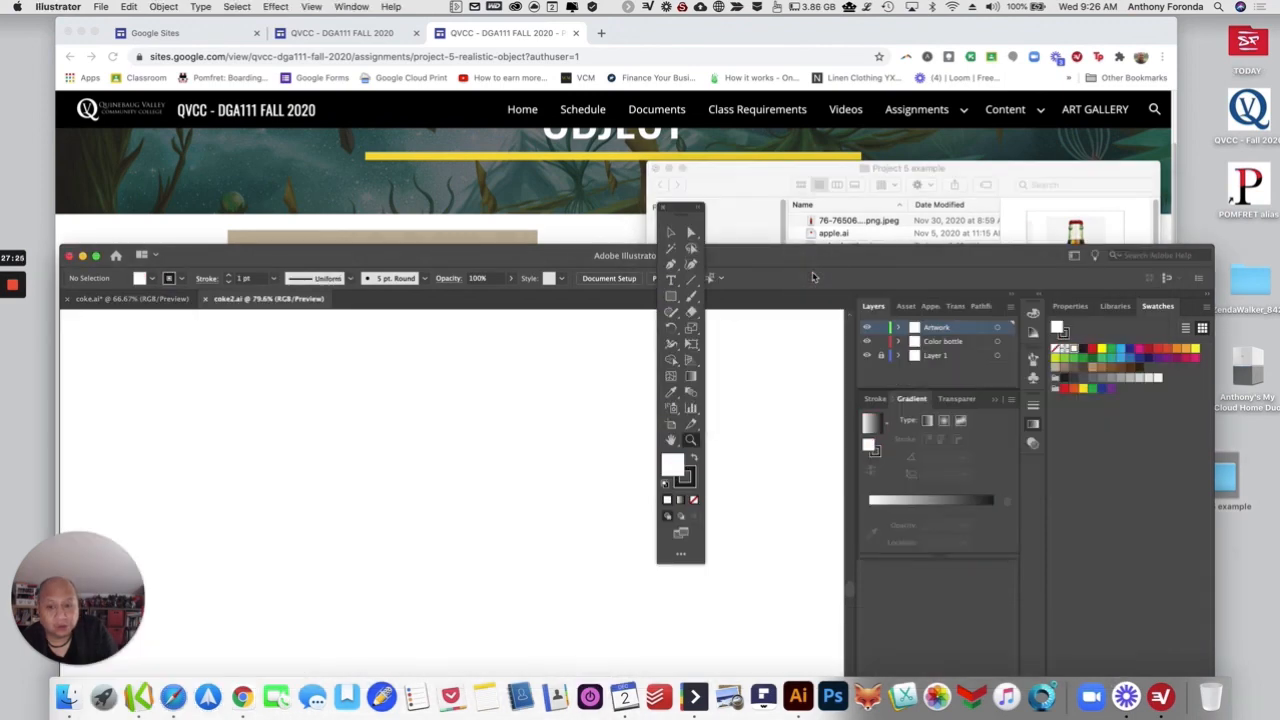
pyautogui.doubleClick(620, 265)
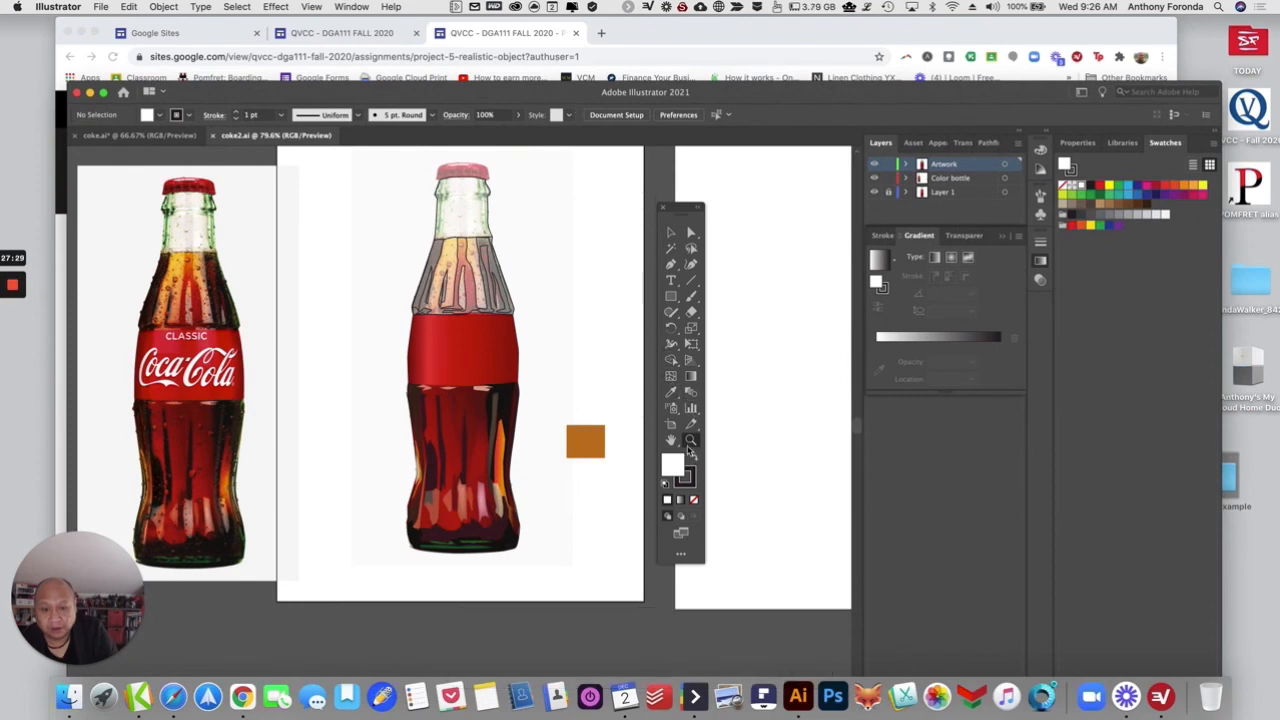
# Step: Examine the gradients, reflections and highlights on the lower half of the illustrated bottle in coke2.ai
pyautogui.click(484, 465)
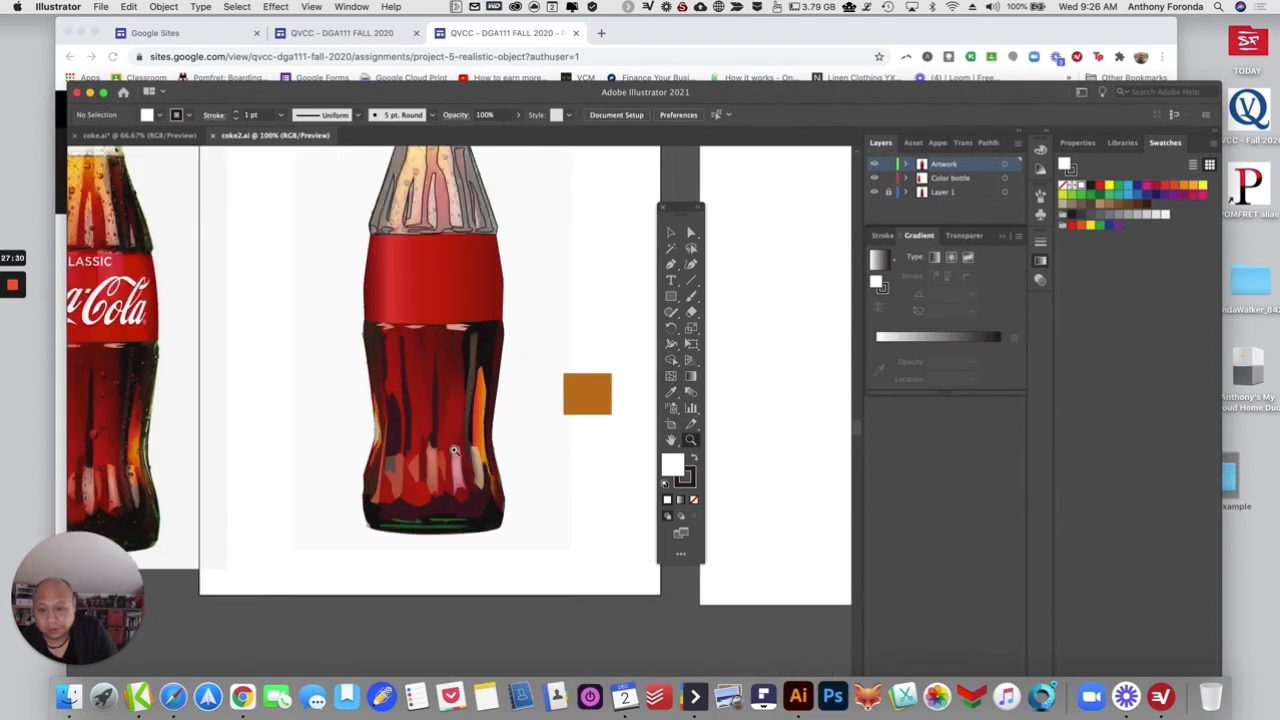
pyautogui.click(454, 450)
pyautogui.keyDown('alt'); pyautogui.click(454, 450); pyautogui.keyUp('alt')
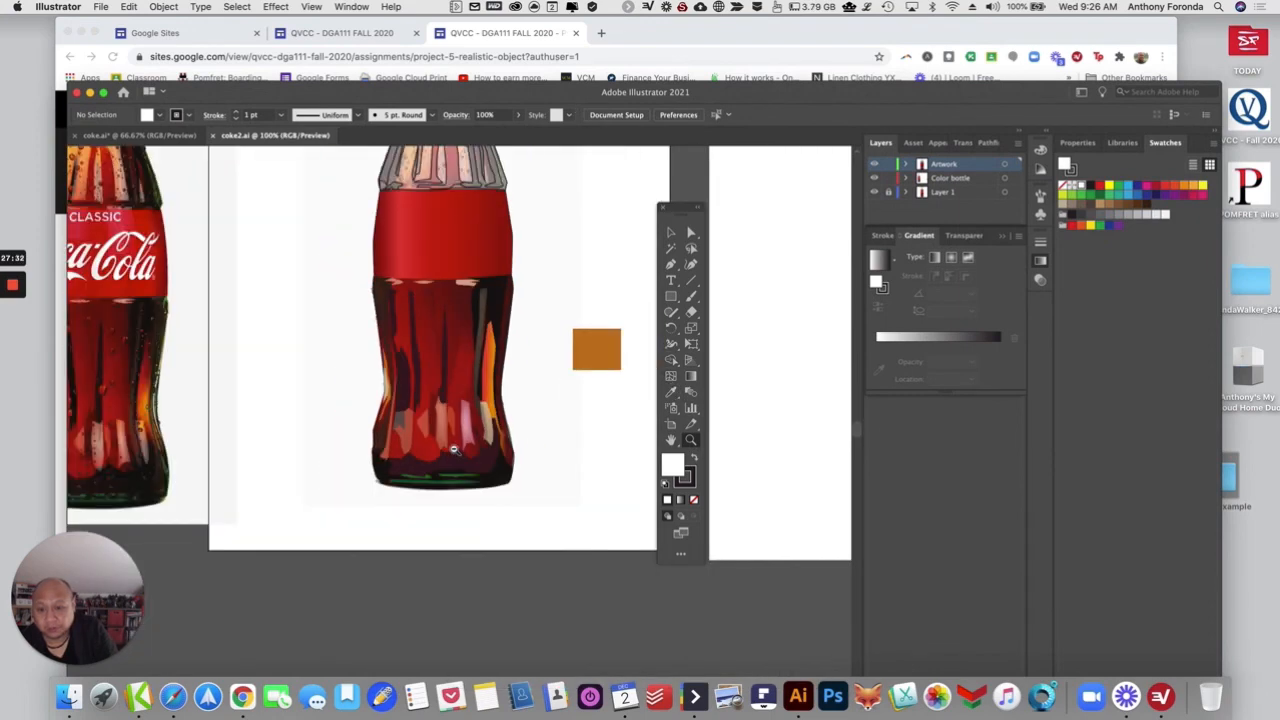
pyautogui.keyDown('alt'); pyautogui.click(450, 420); pyautogui.keyUp('alt')
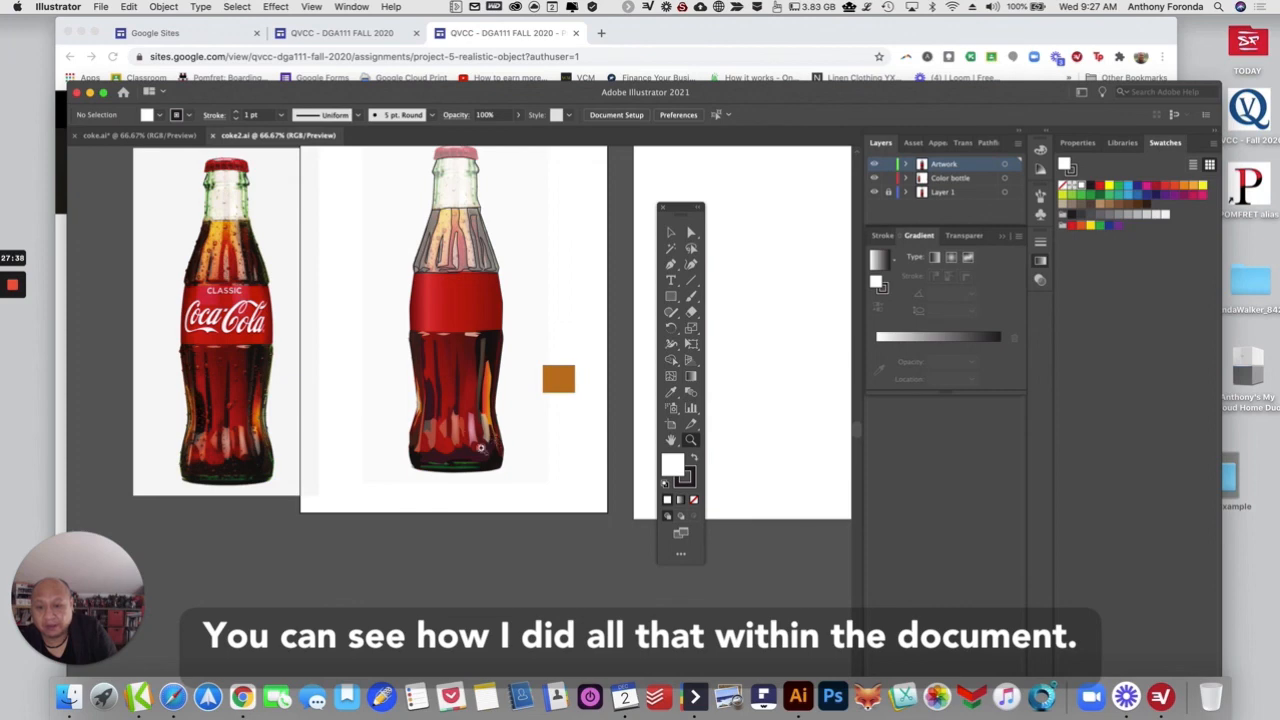
pyautogui.click(468, 410)
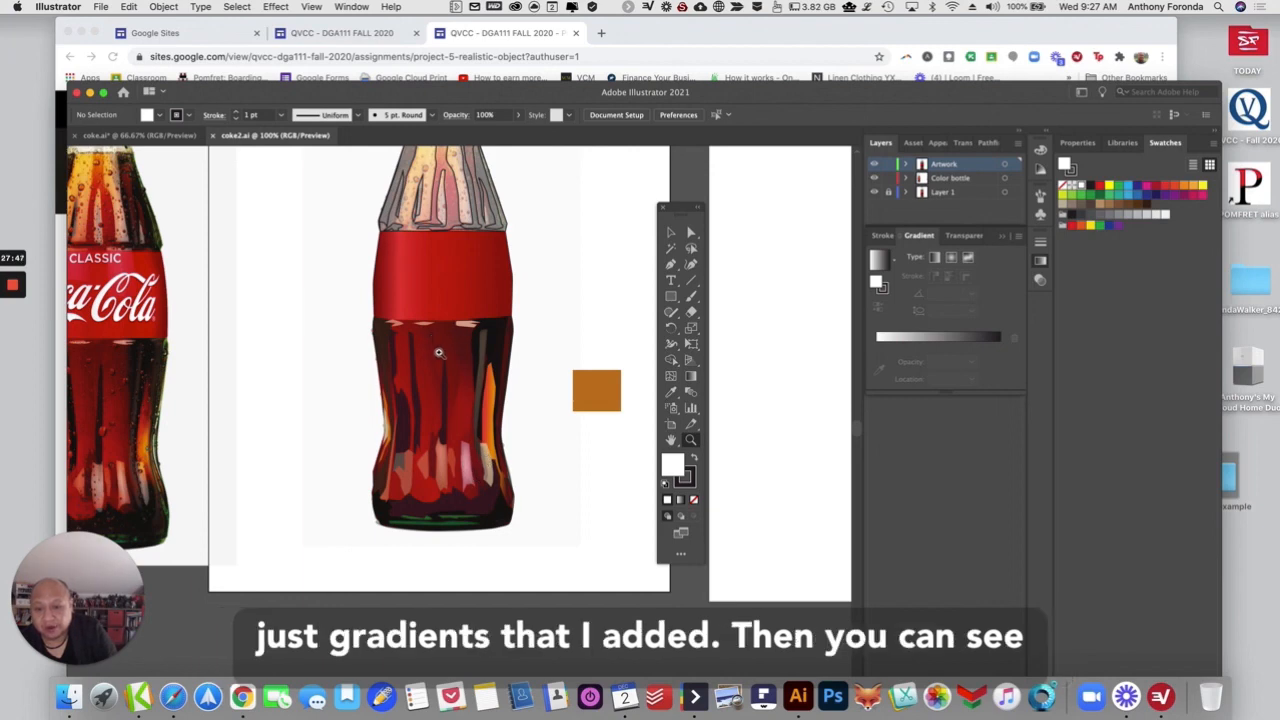
pyautogui.keyDown('alt'); pyautogui.click(459, 466); pyautogui.keyUp('alt')
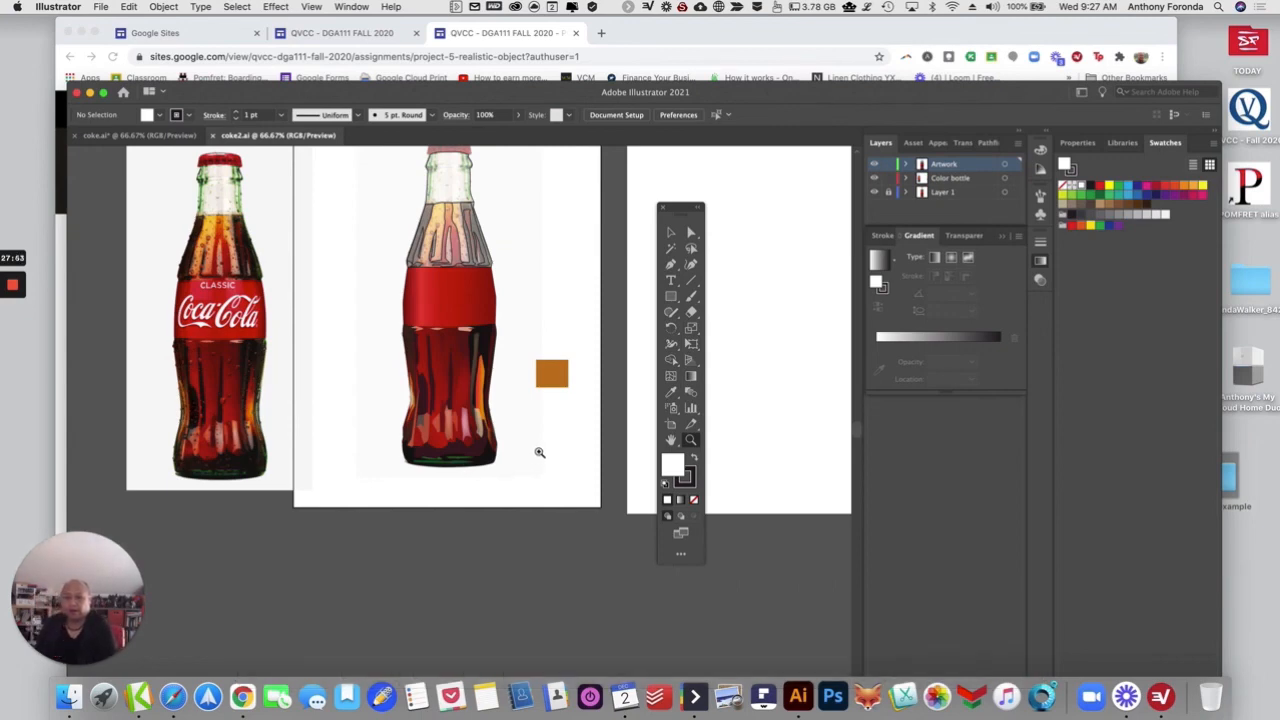
# Step: Move the gradient midpoint of the narrow red shape below the label to about 61% and leave the shape deselected
pyautogui.click(691, 232)
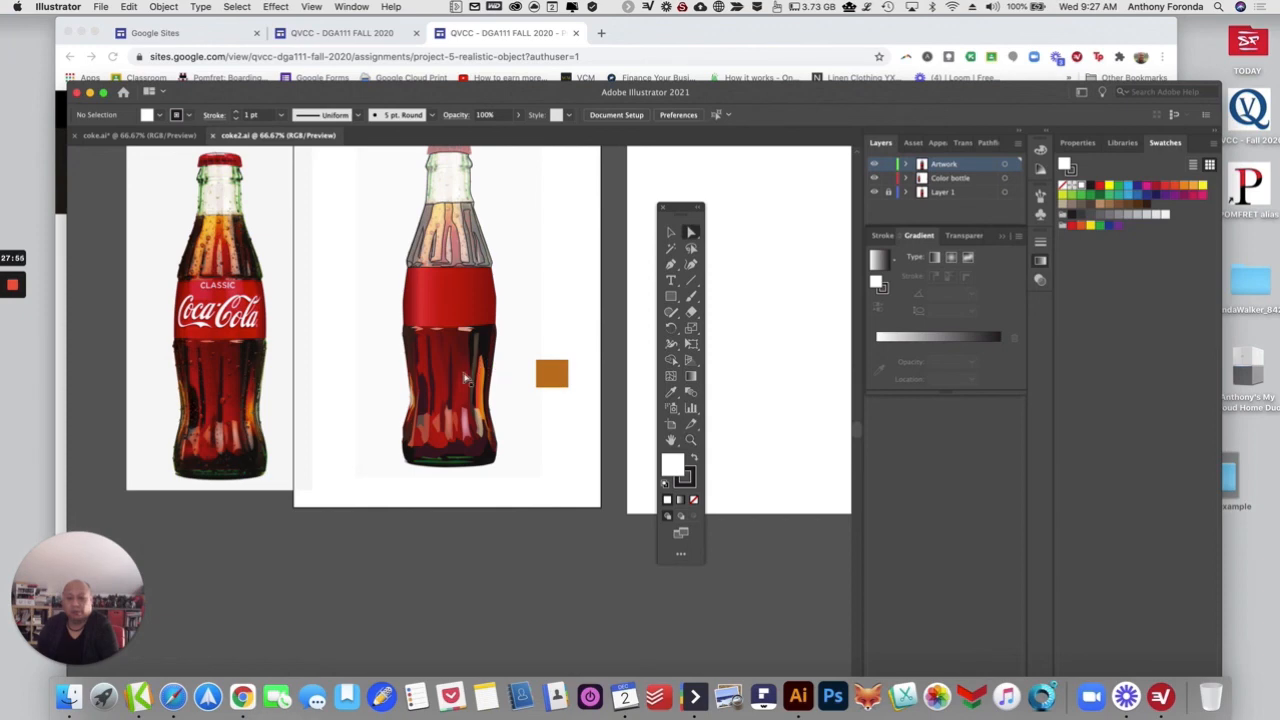
pyautogui.click(470, 372)
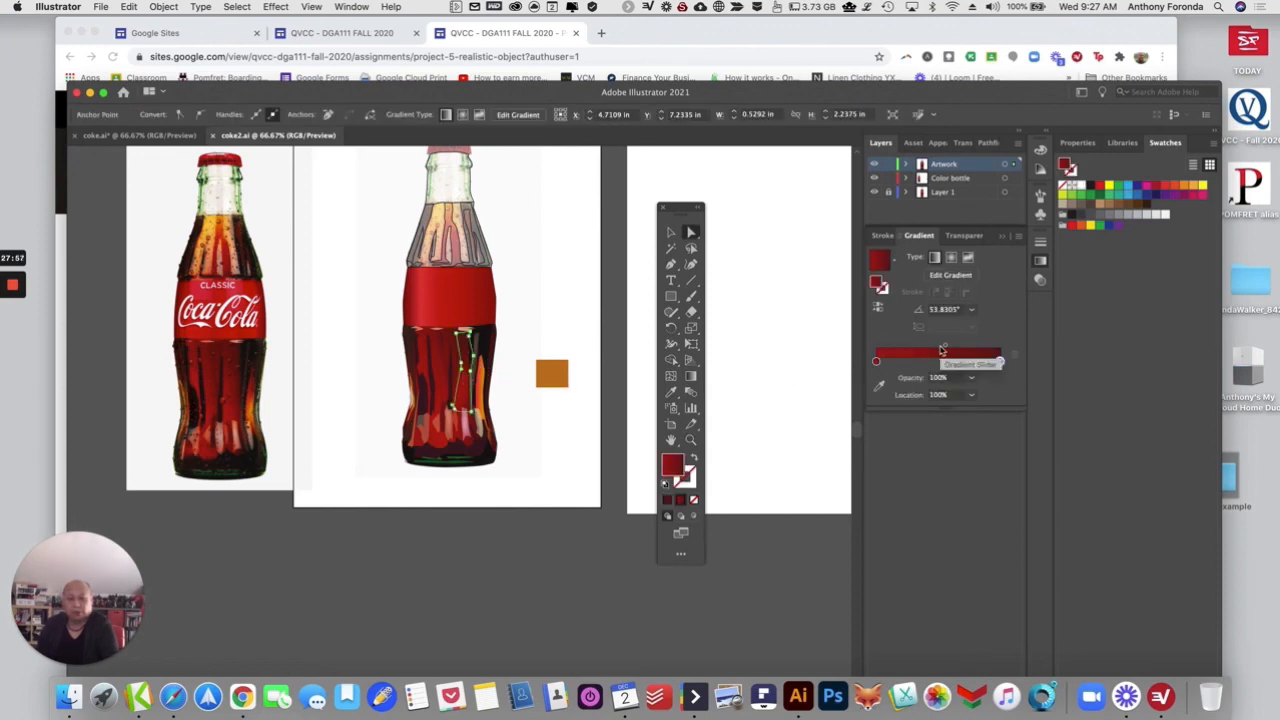
pyautogui.moveTo(945, 346)
pyautogui.mouseDown()
pyautogui.moveTo(911, 353)
pyautogui.moveTo(955, 352)
pyautogui.mouseUp()
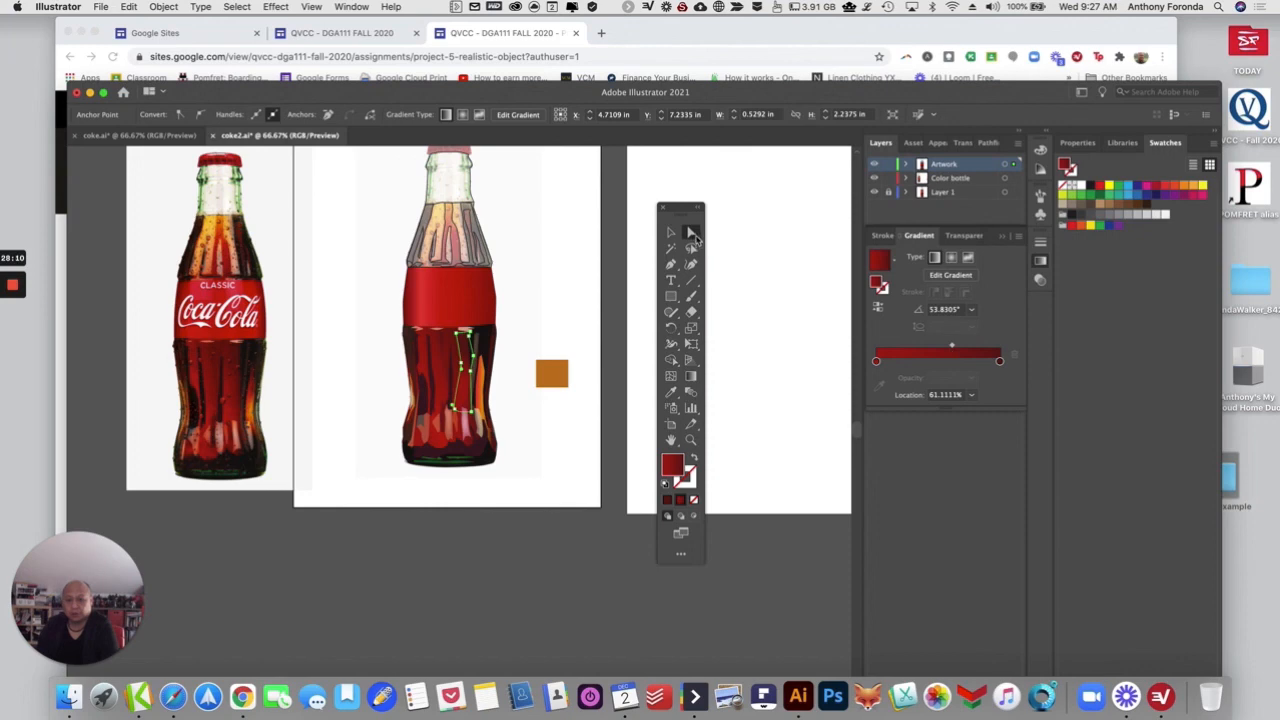
pyautogui.click(692, 233)
pyautogui.click(748, 272)
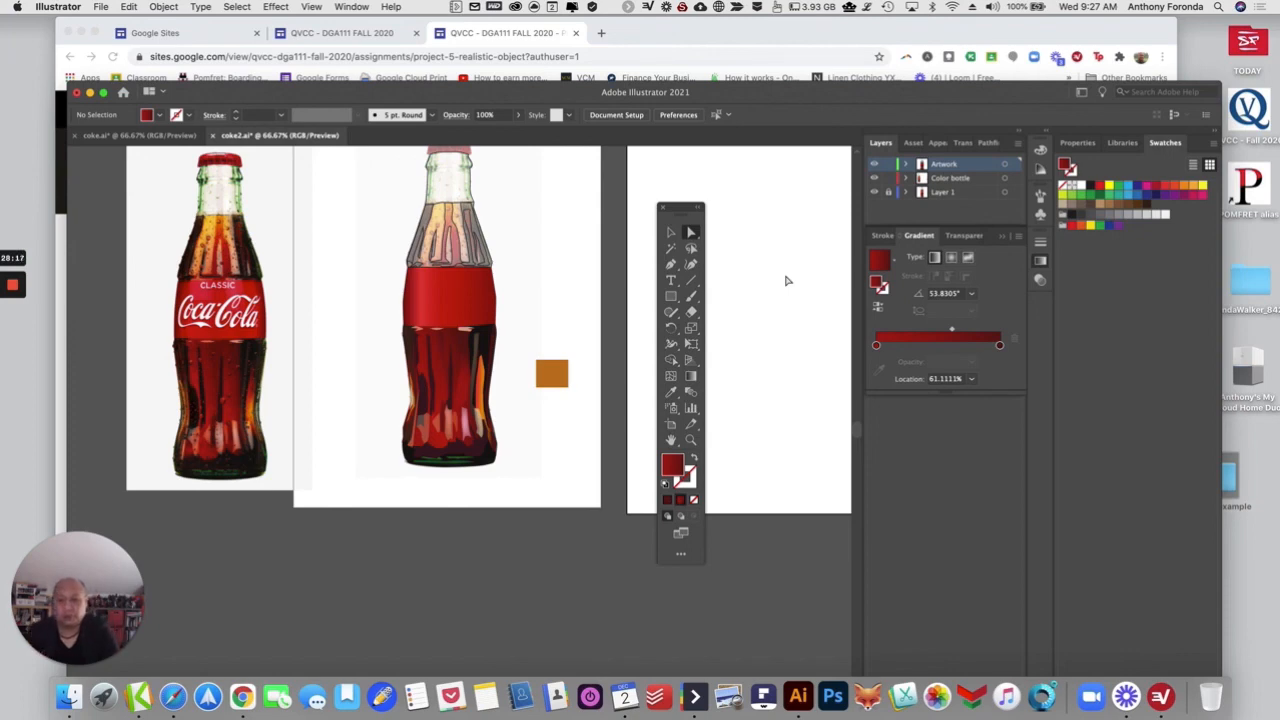
pyautogui.click(462, 390)
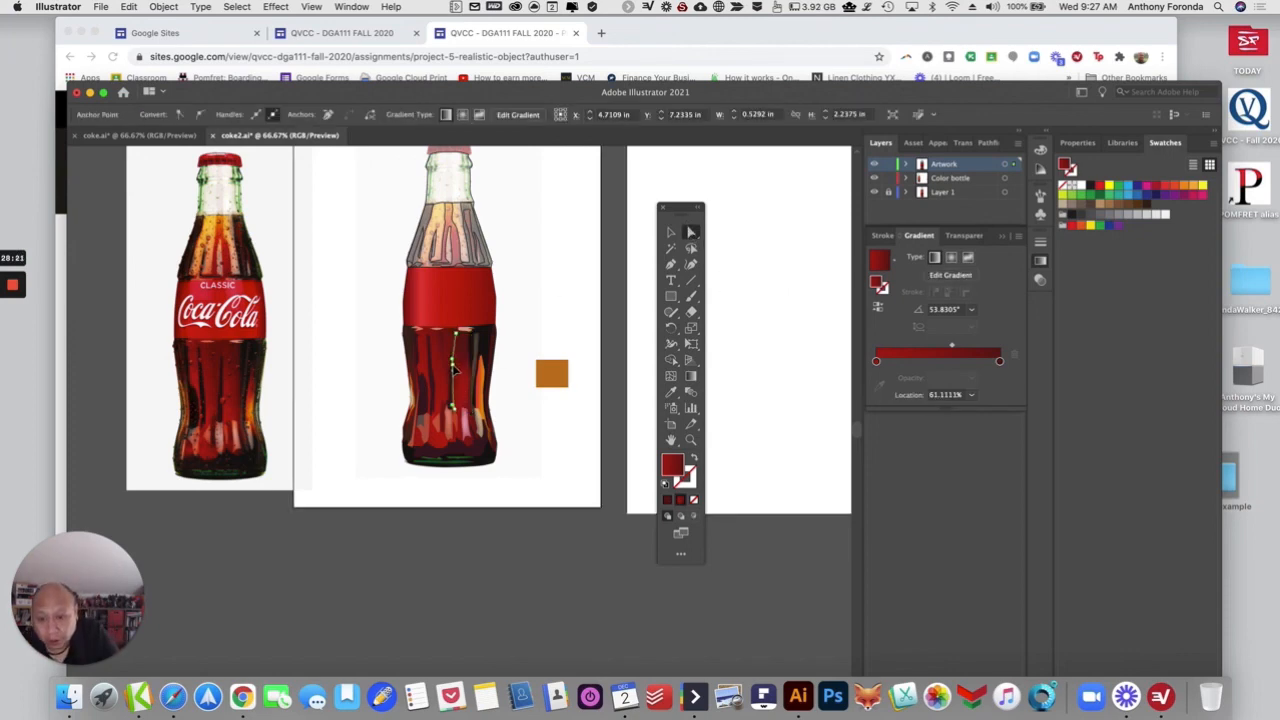
pyautogui.click(543, 444)
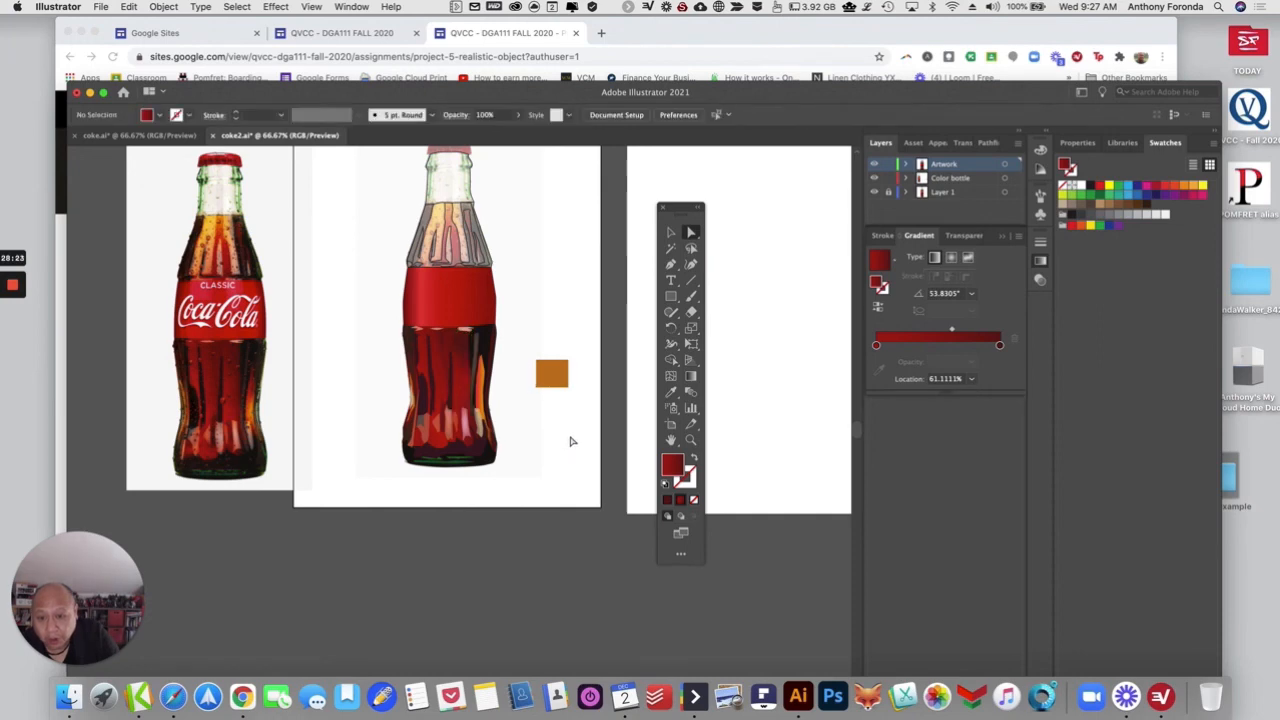